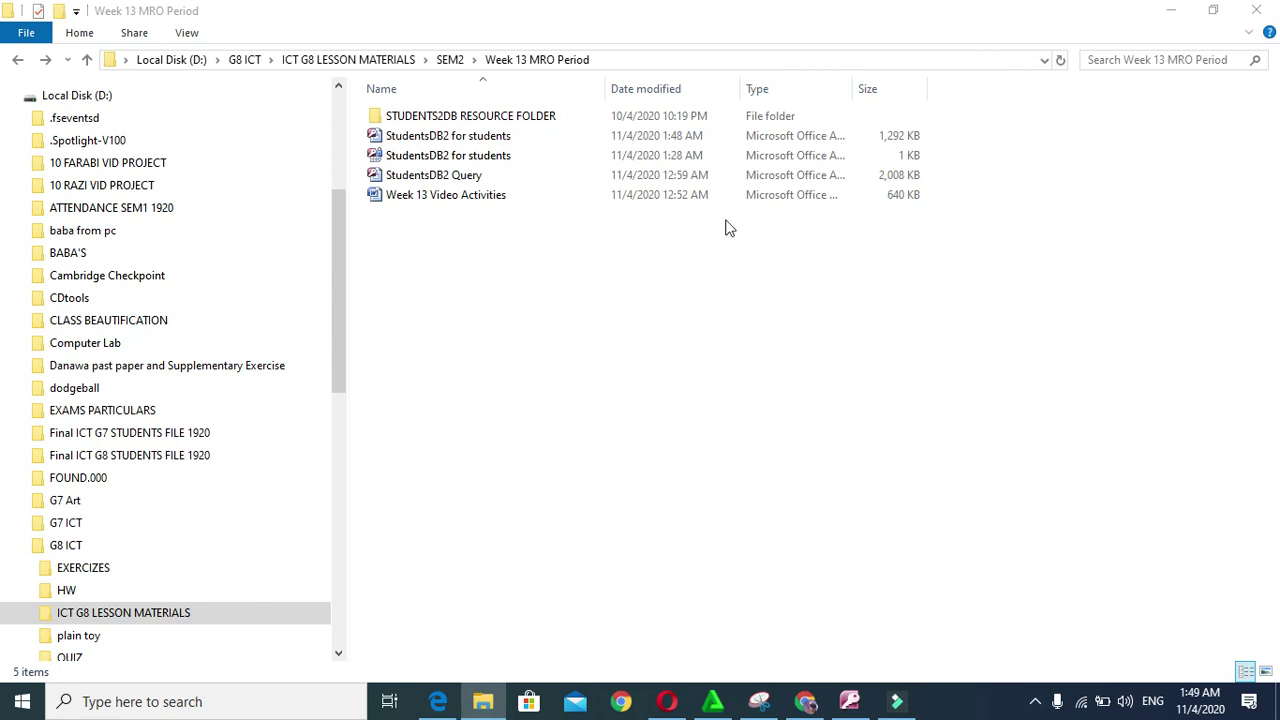
Open the WEEK 13 ACTIVITIES presentation from the STUDENTS2DB RESOURCE FOLDER
click(380, 118)
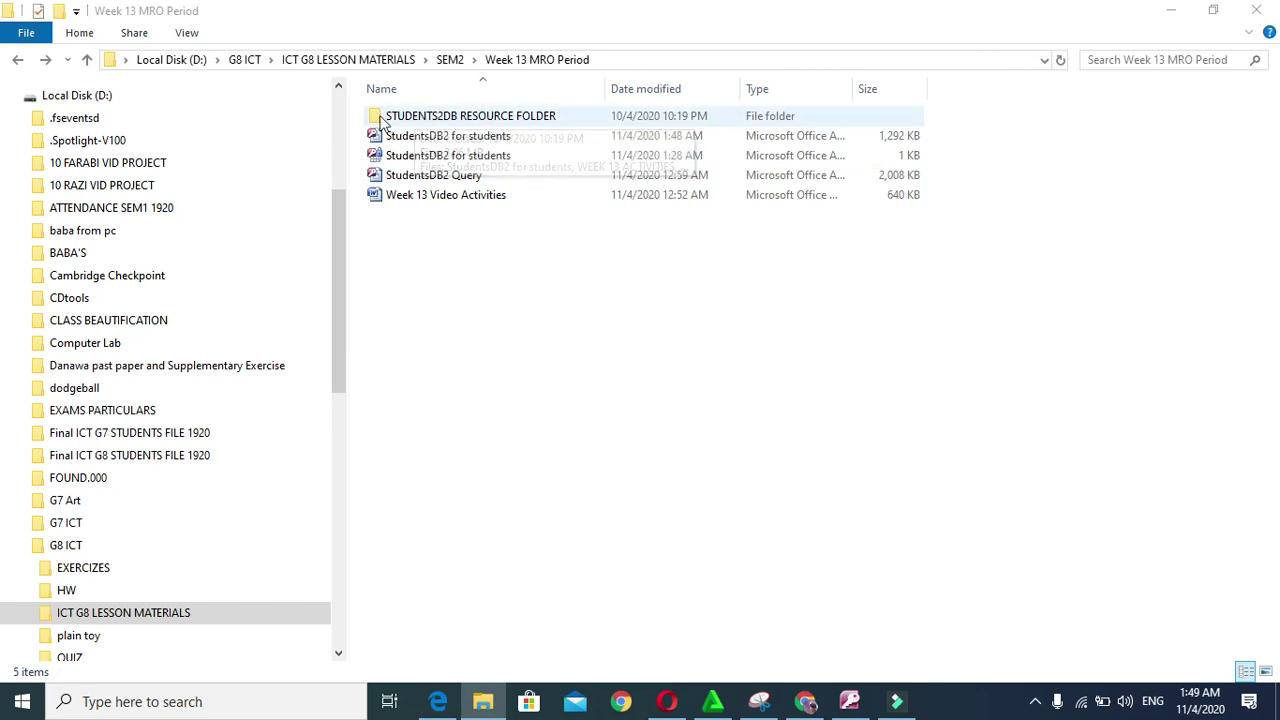
double_click(455, 117)
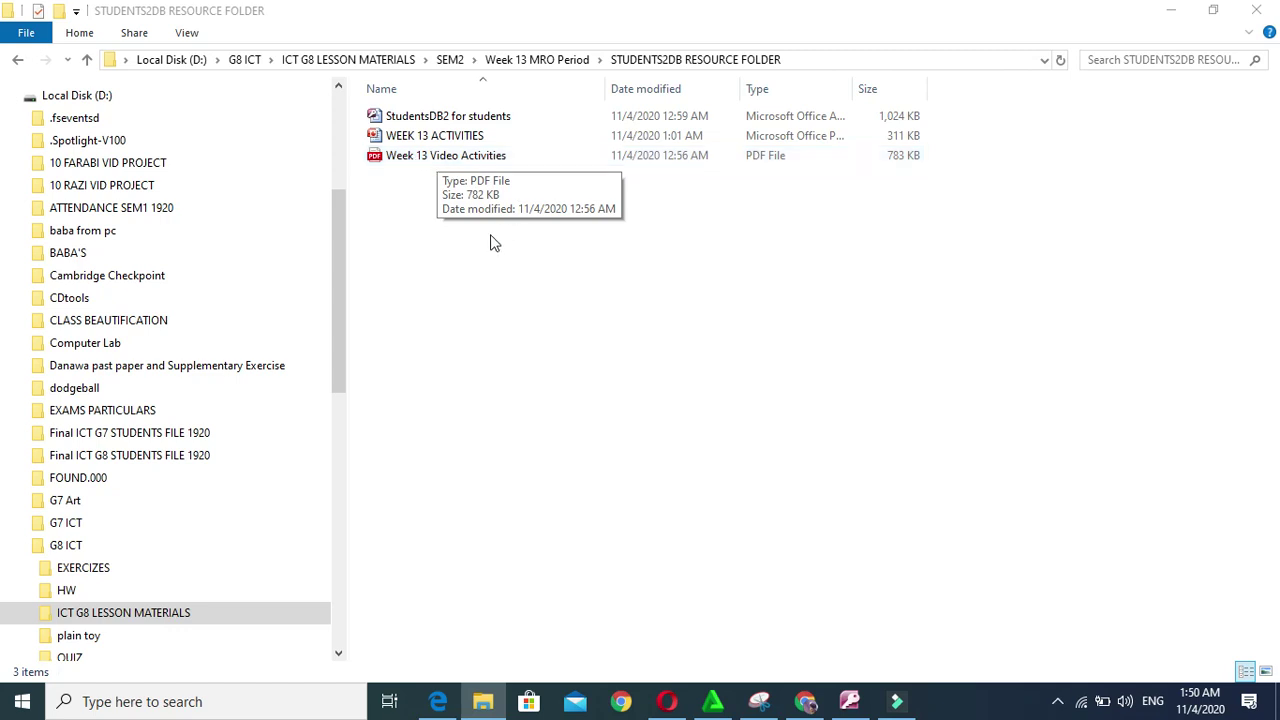
click(435, 315)
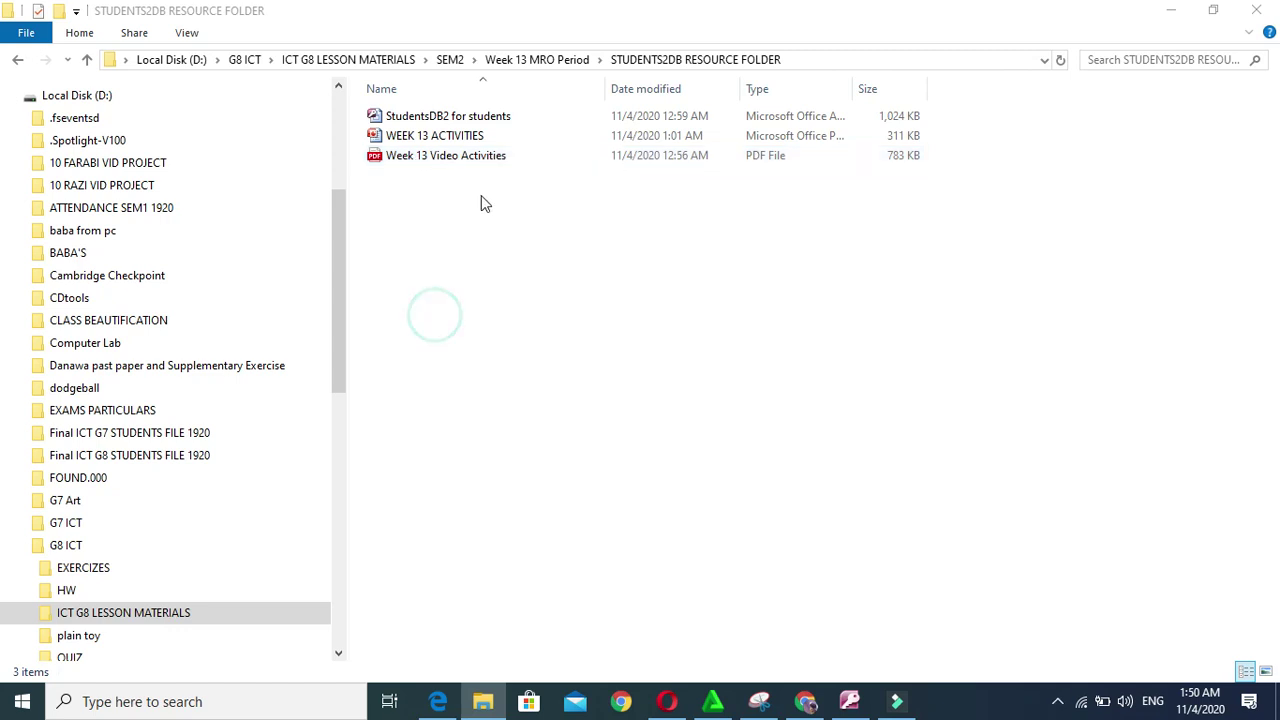
double_click(465, 140)
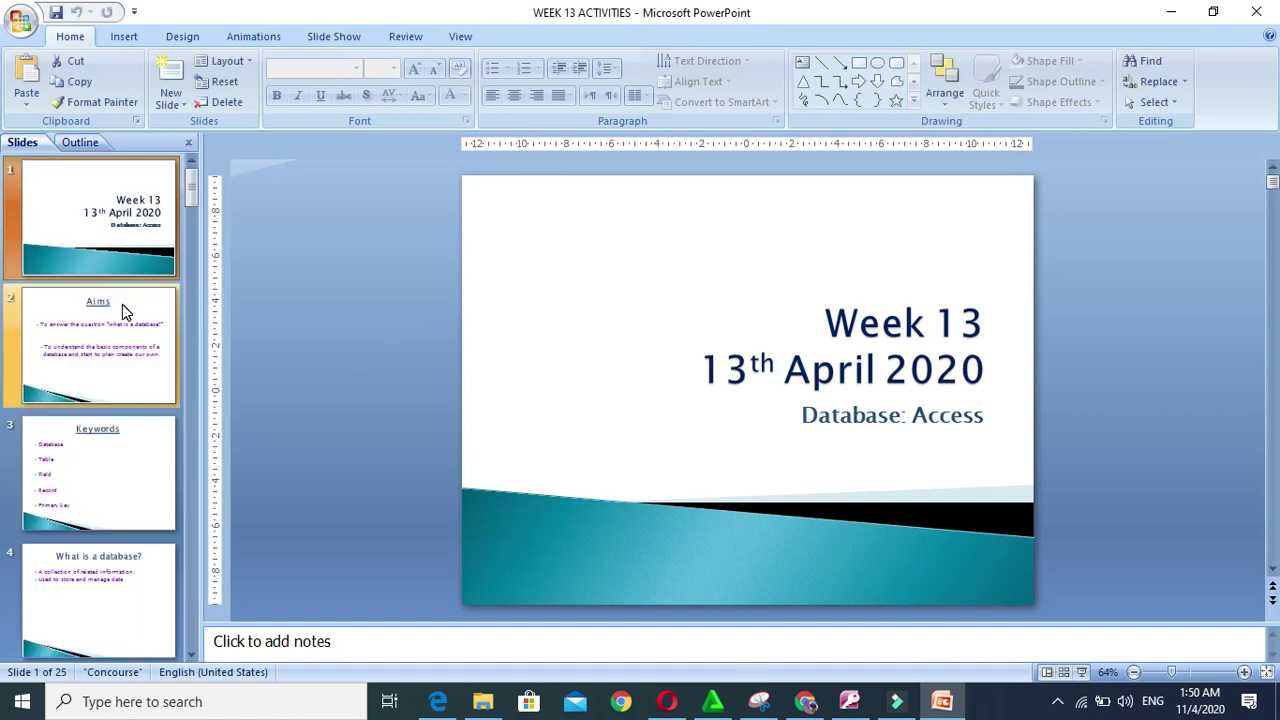
Display slide 24 of the presentation, "Video Lesson for this week", to read the activity instructions
scroll(122, 320, down, 10)
scroll(124, 341, down, 6)
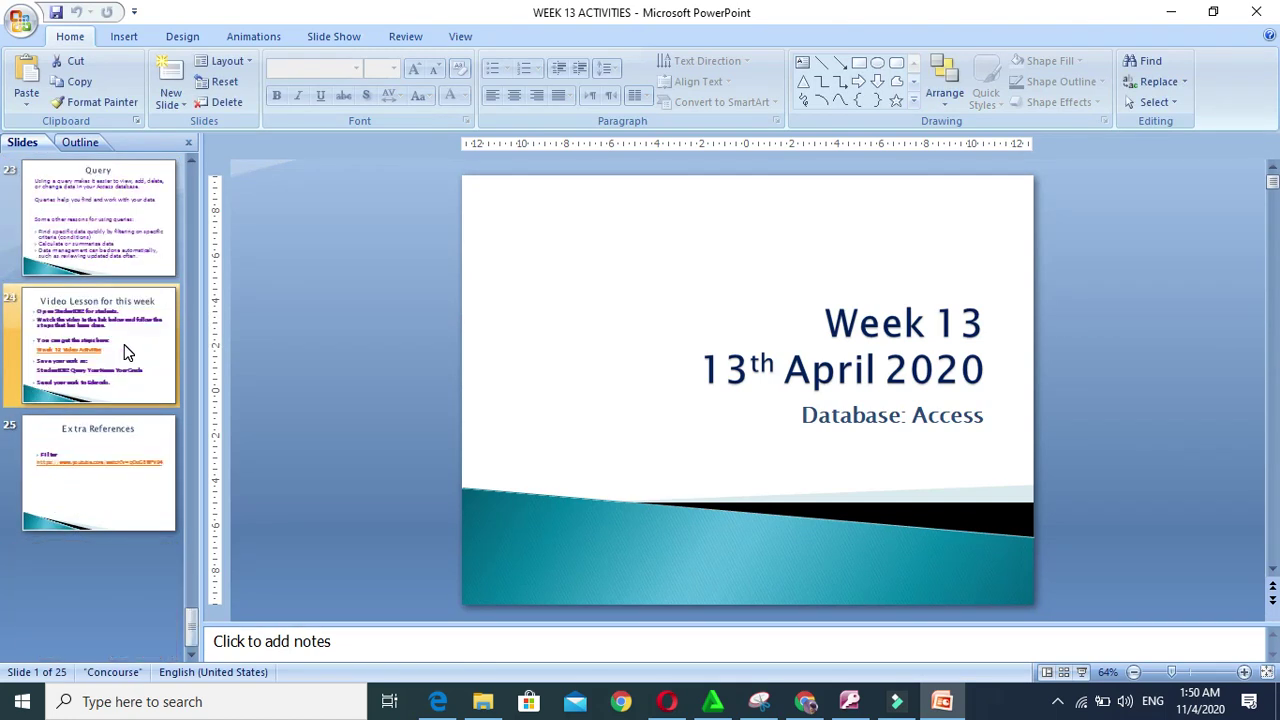
scroll(124, 345, up, 1)
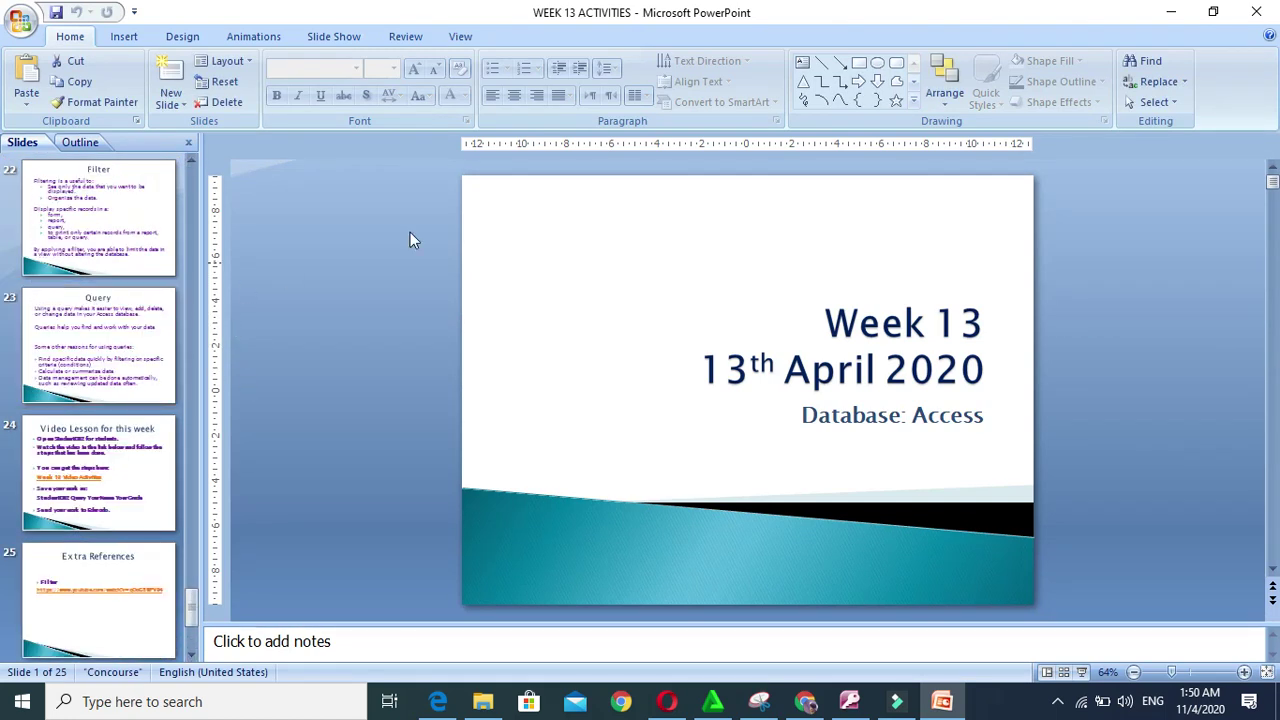
click(73, 432)
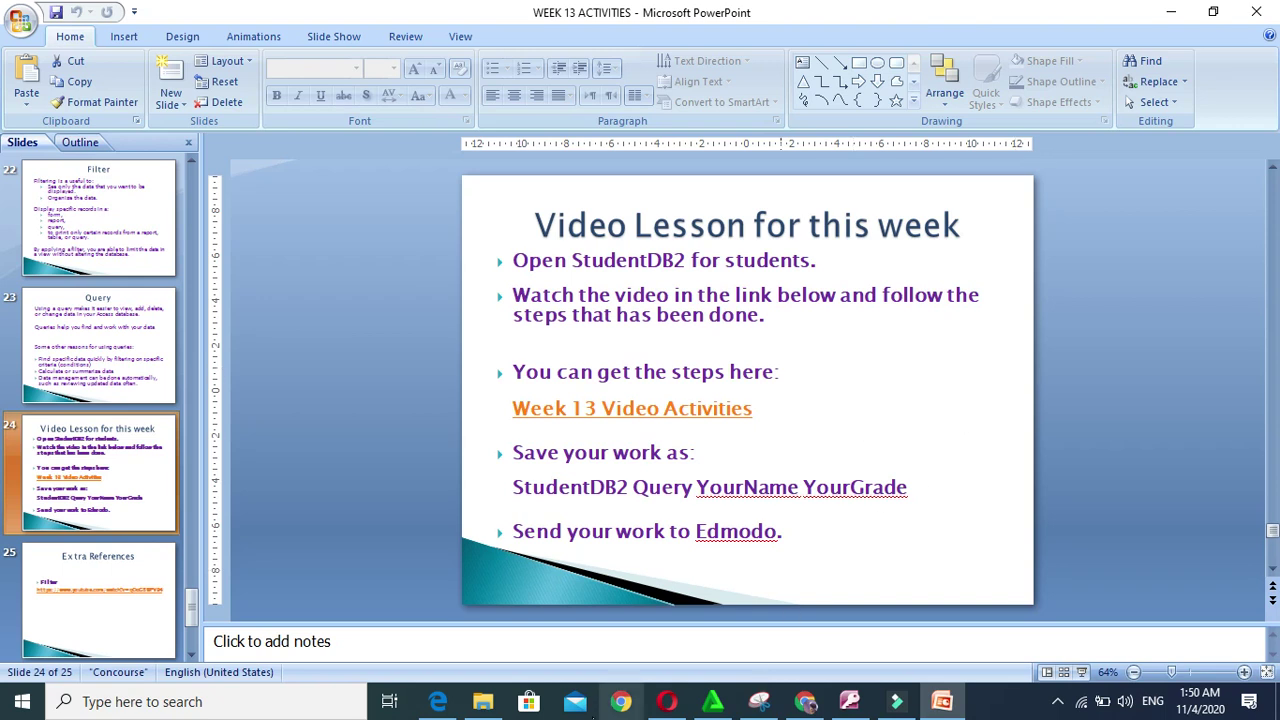
Locate the StudentsDB2 for students file in the resource folder and switch to its open database in Access
click(478, 703)
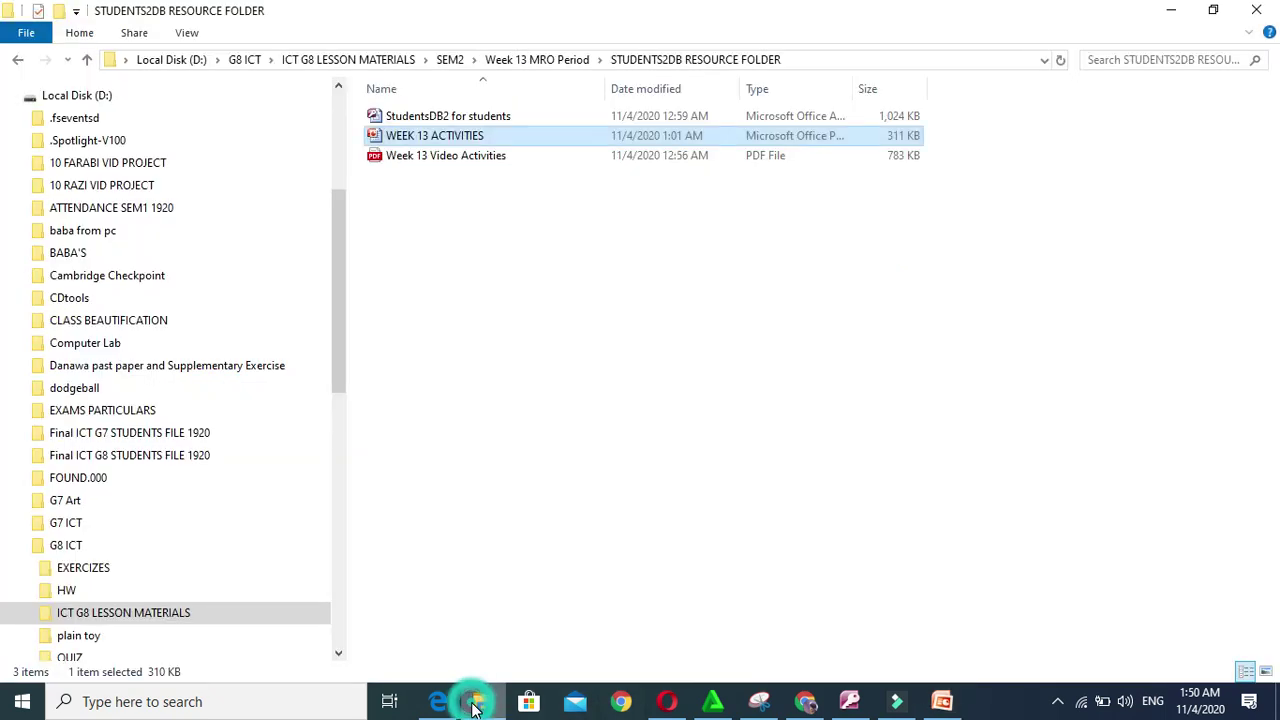
click(484, 118)
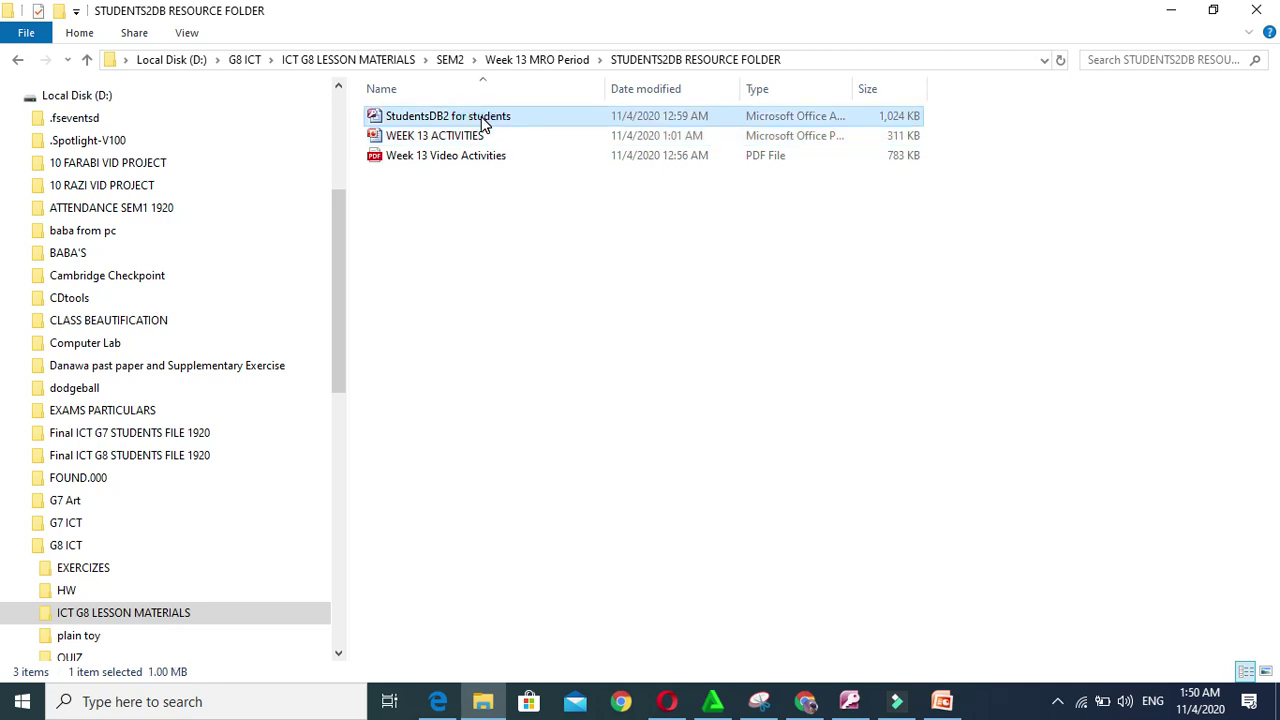
click(852, 702)
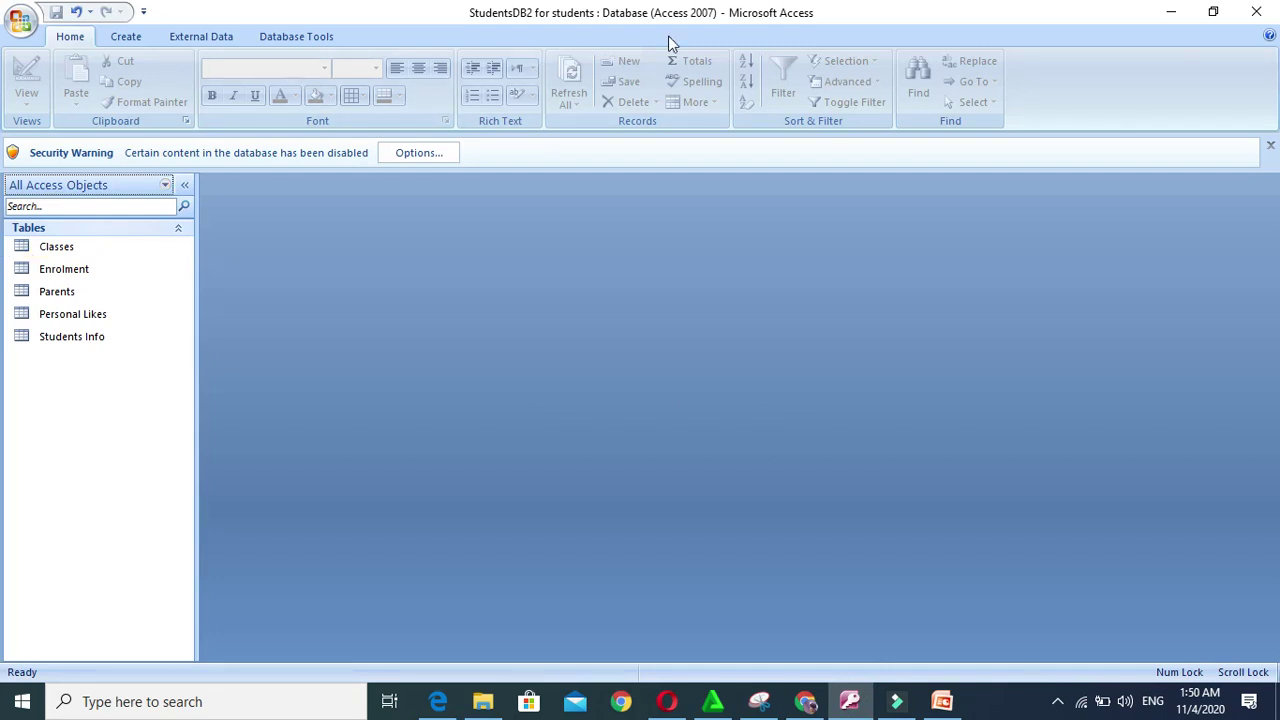
Switch to the Week 13 Video Activities PDF in Chrome and view its overview of the queries to create
click(806, 702)
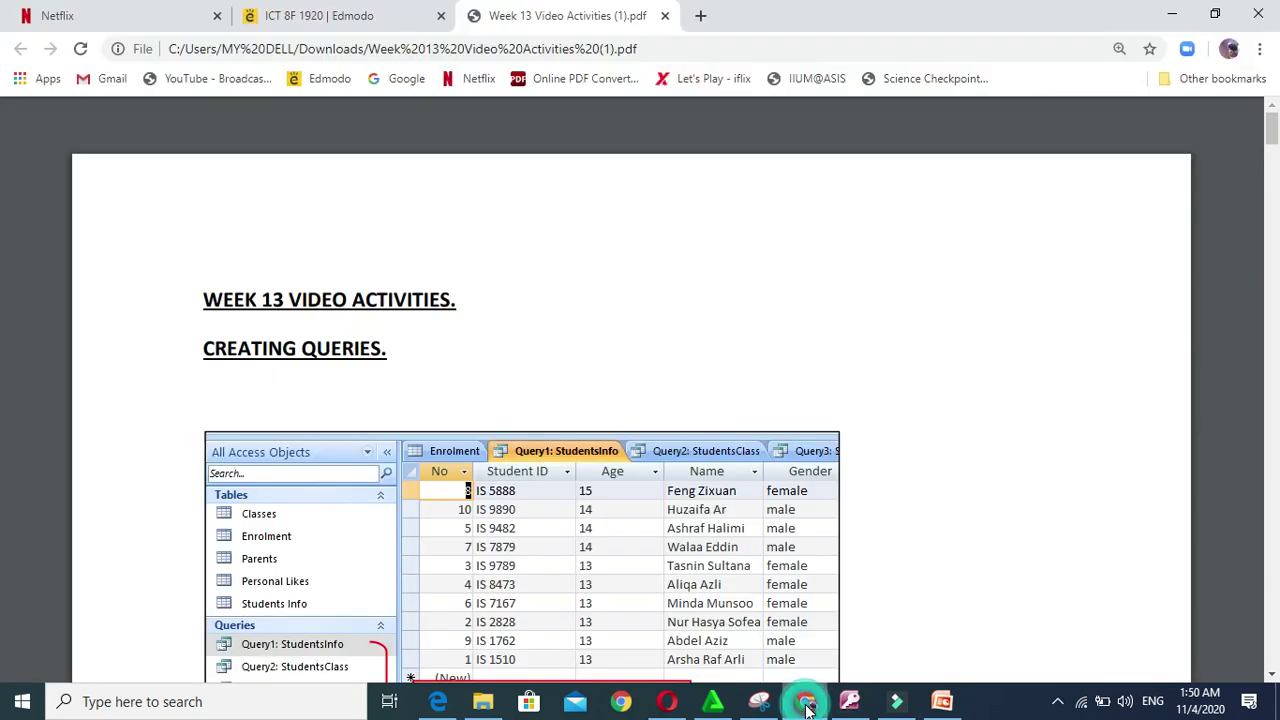
scroll(487, 372, down, 2)
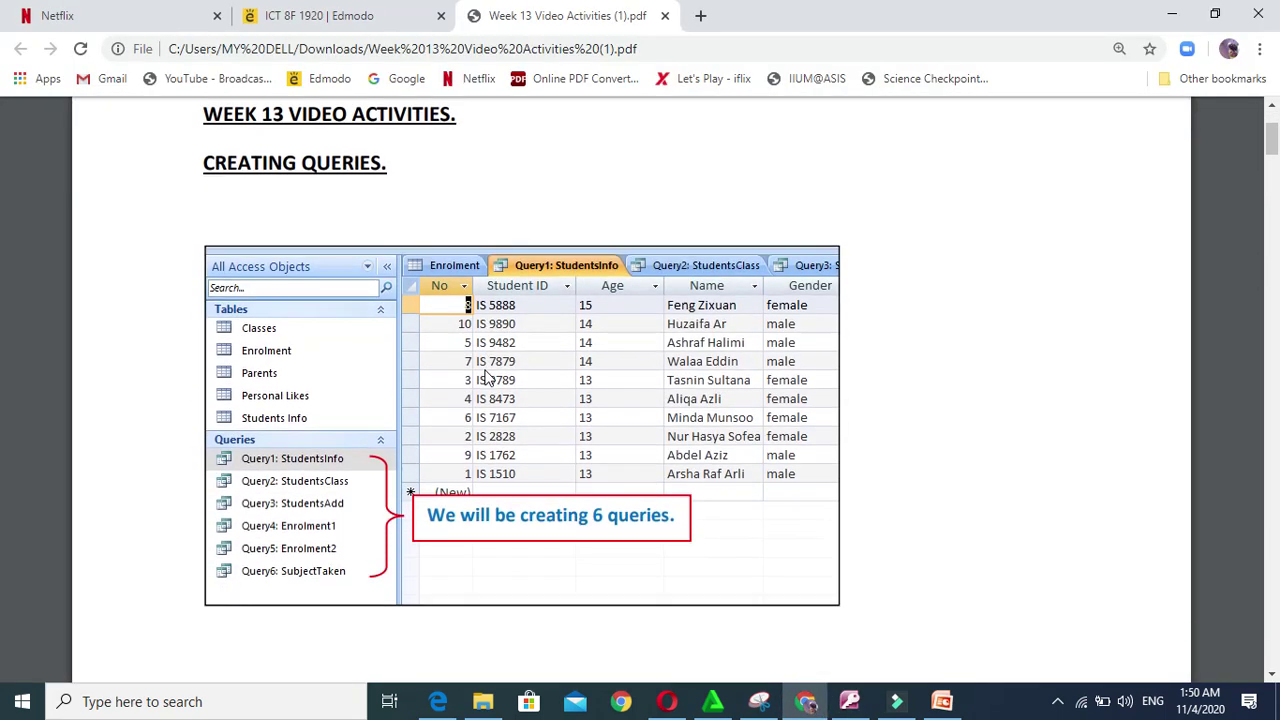
scroll(487, 372, down, 5)
scroll(583, 514, up, 2)
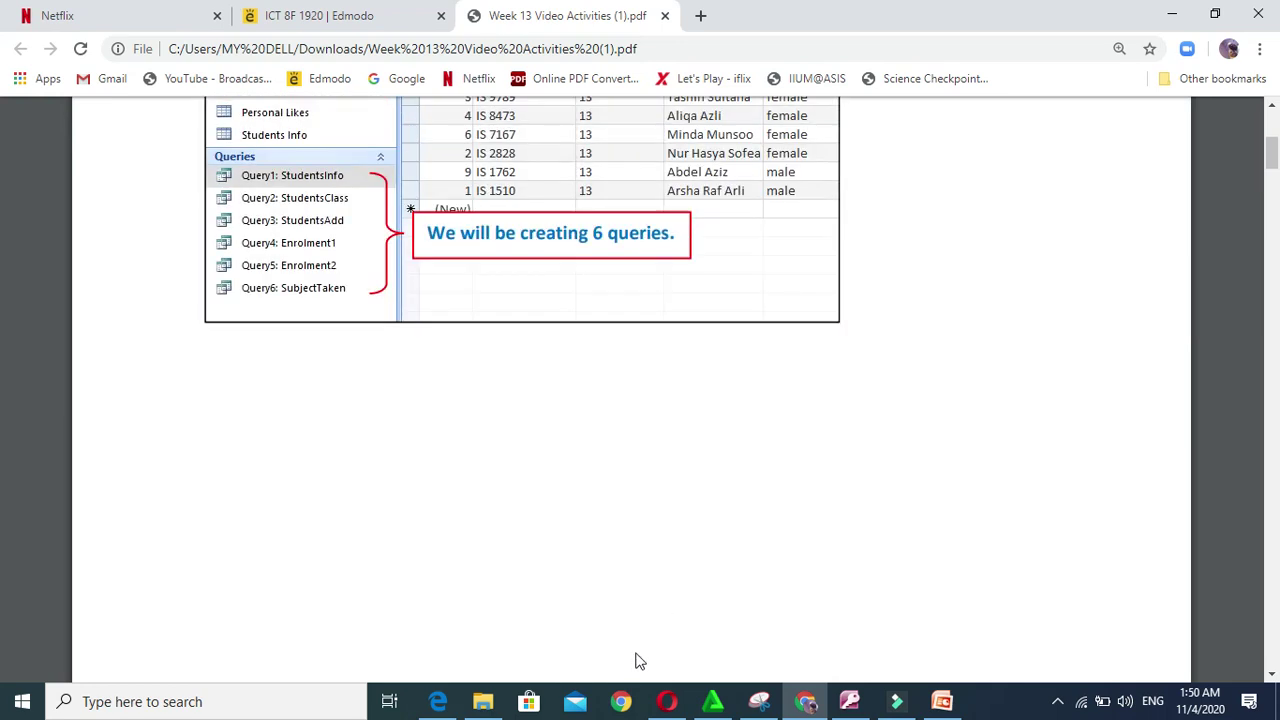
click(483, 701)
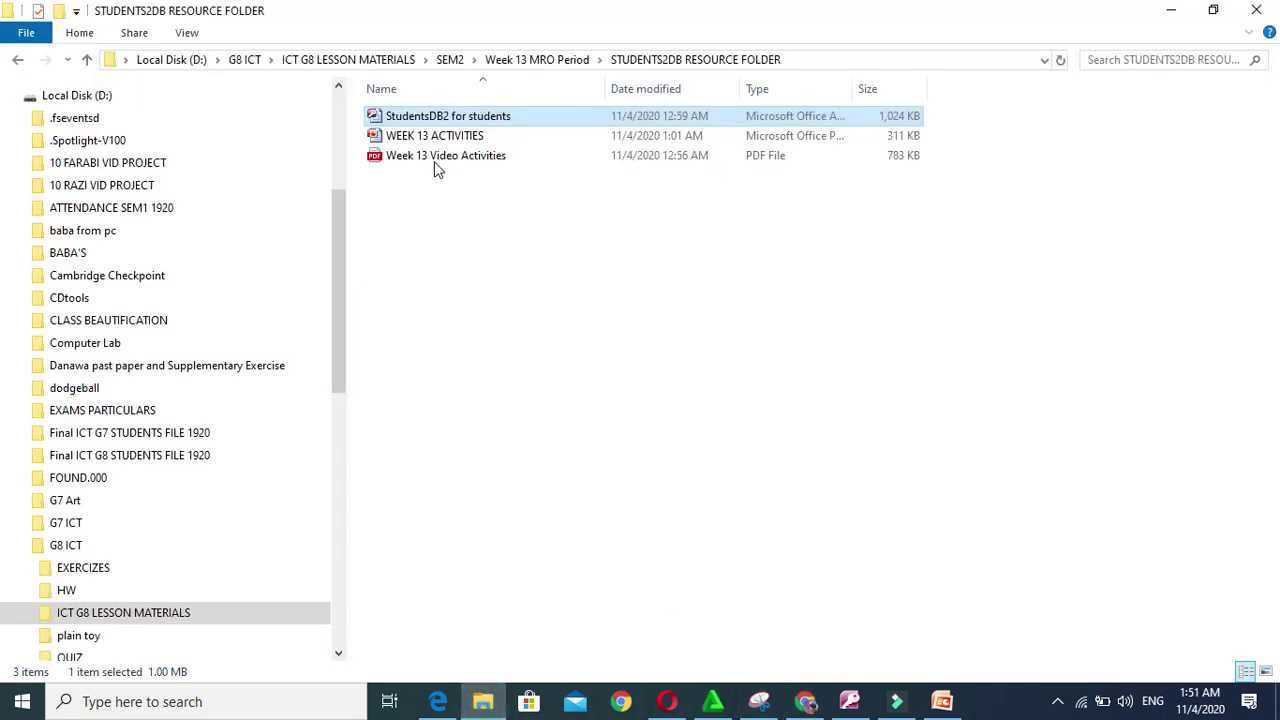
click(803, 704)
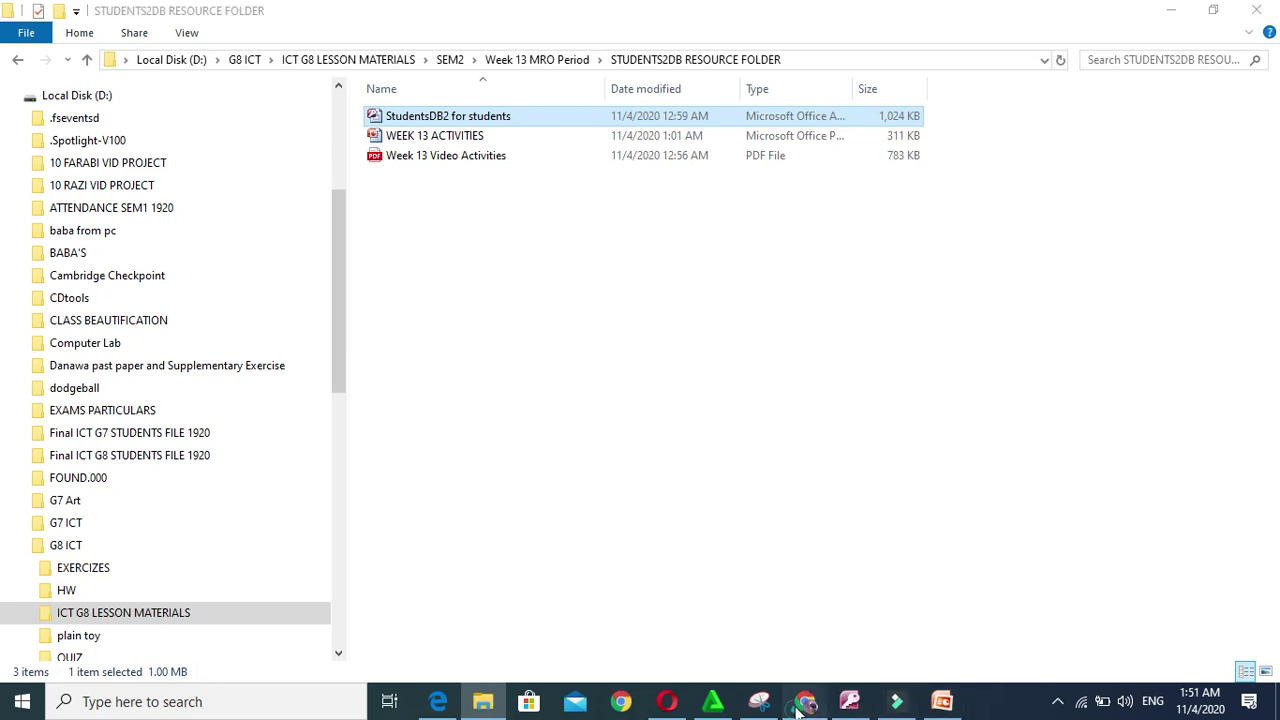
scroll(550, 300, up, 5)
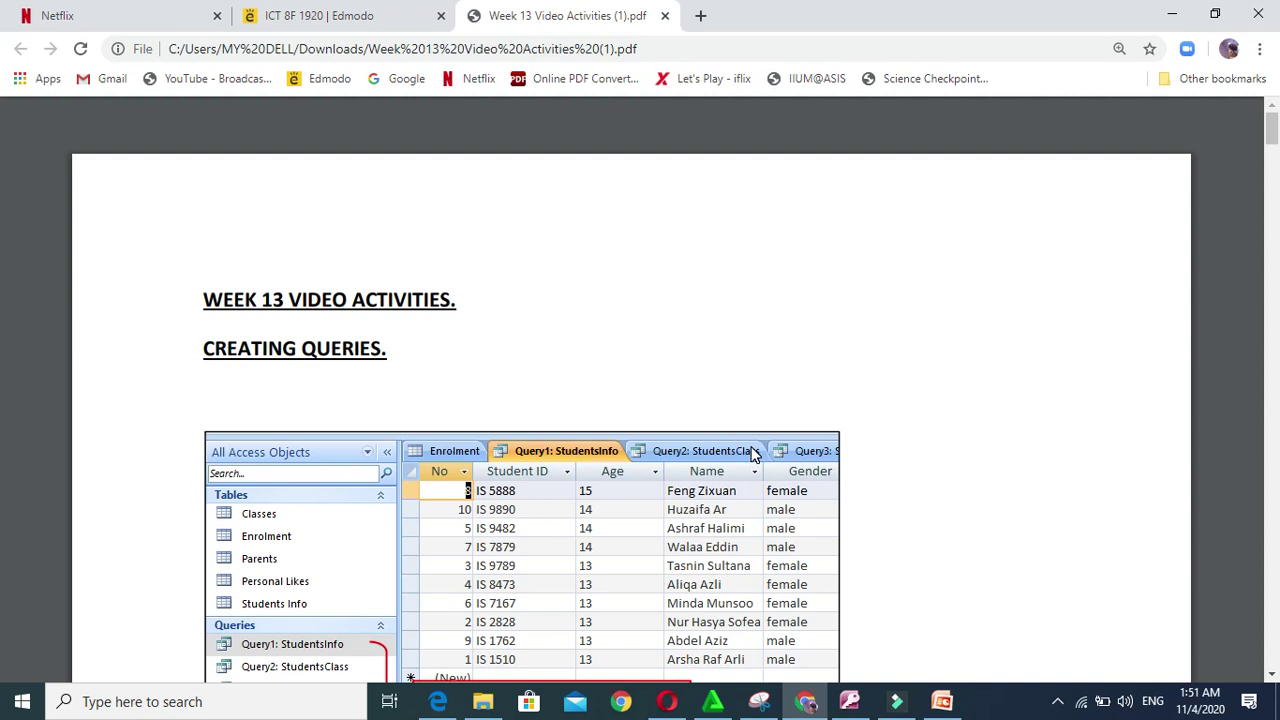
Read through the PDF's datasheet and design view examples for each query, from StudentsInfo to SubjectTaken
scroll(490, 480, down, 4)
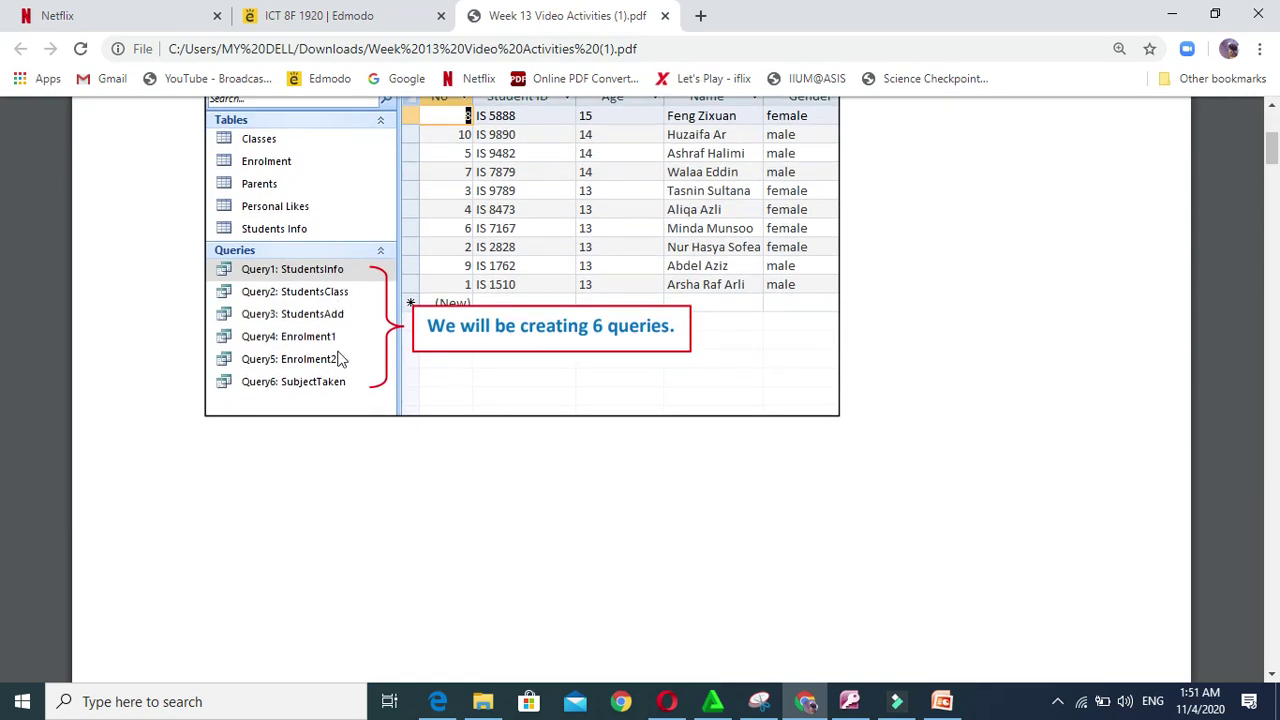
scroll(338, 400, down, 8)
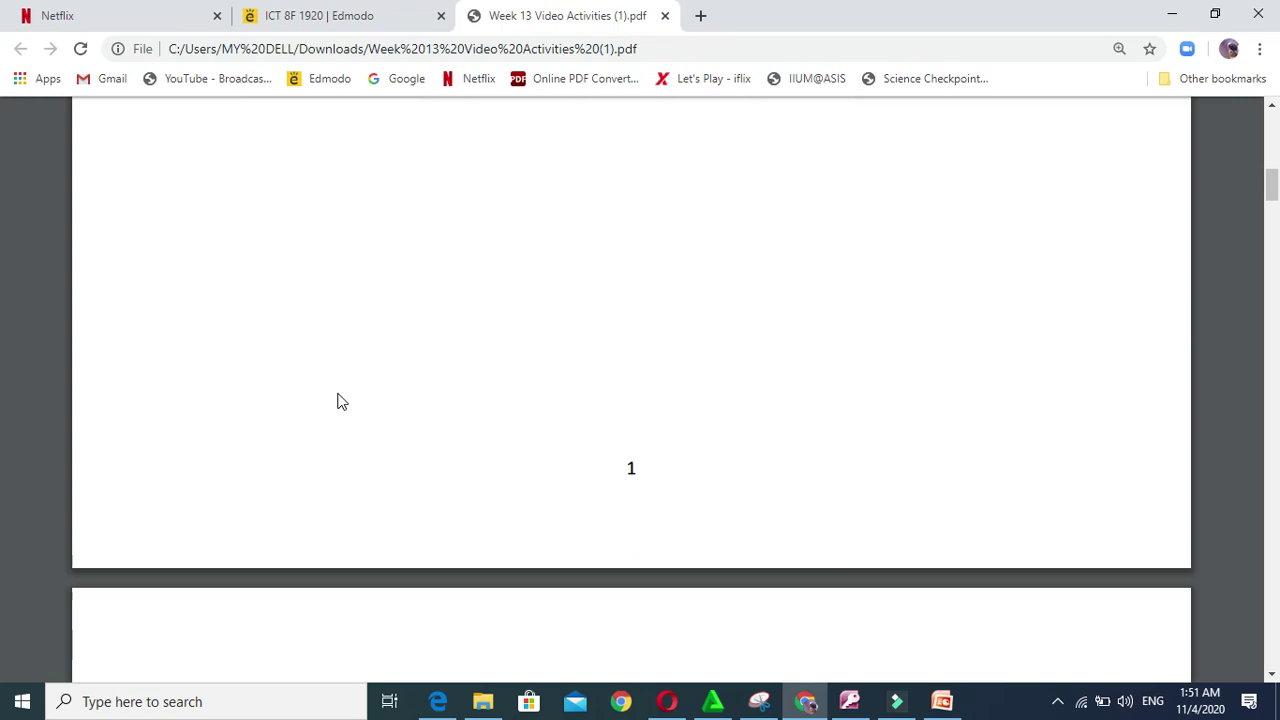
scroll(338, 400, down, 6)
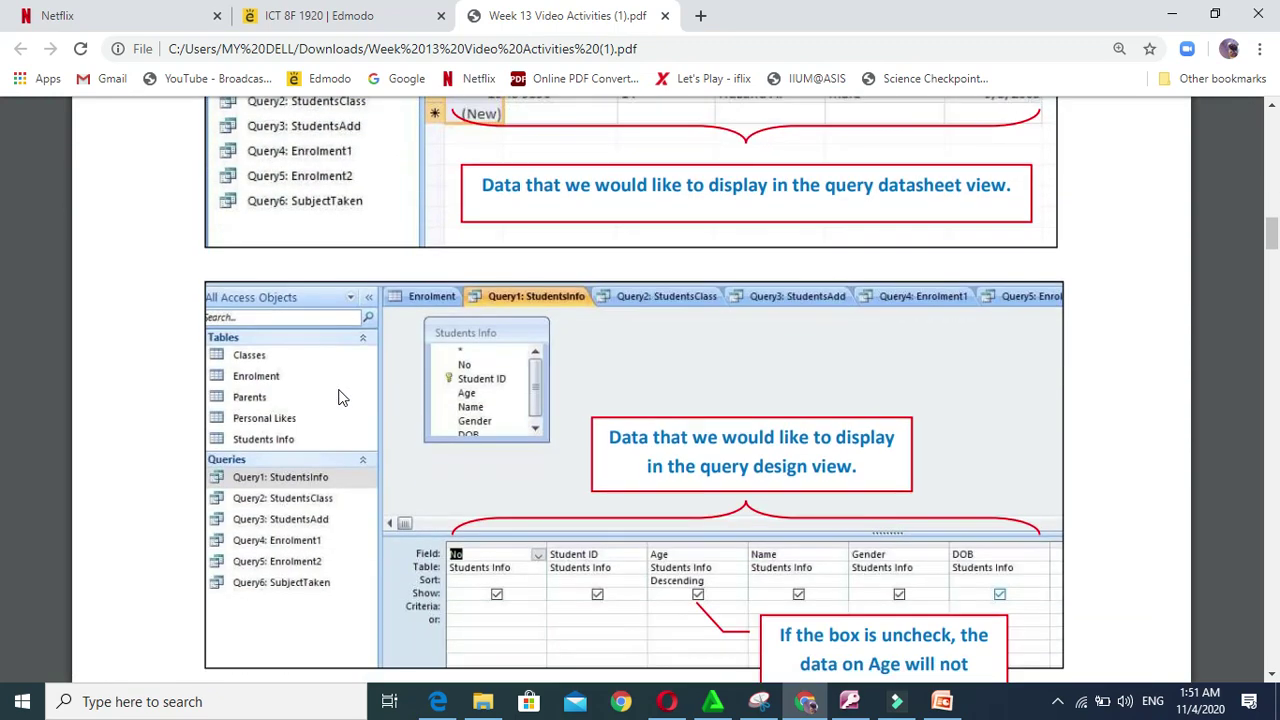
scroll(491, 395, down, 6)
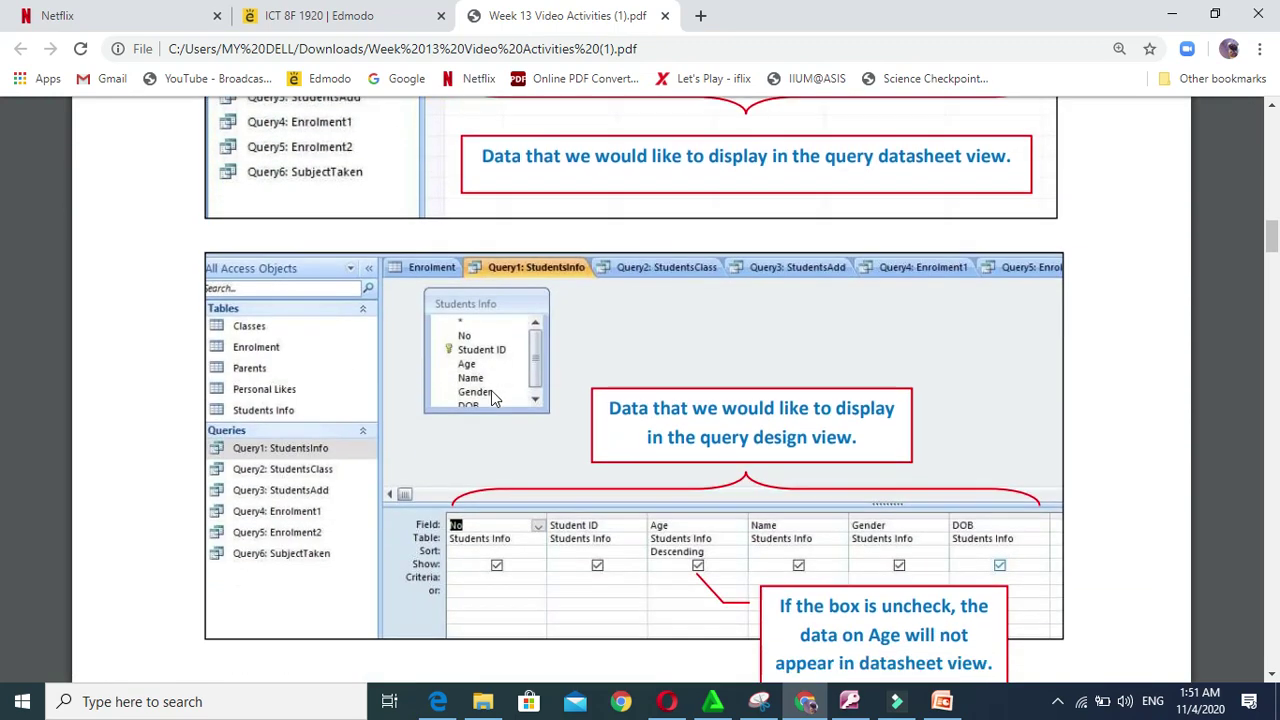
scroll(491, 395, down, 2)
scroll(491, 395, down, 7)
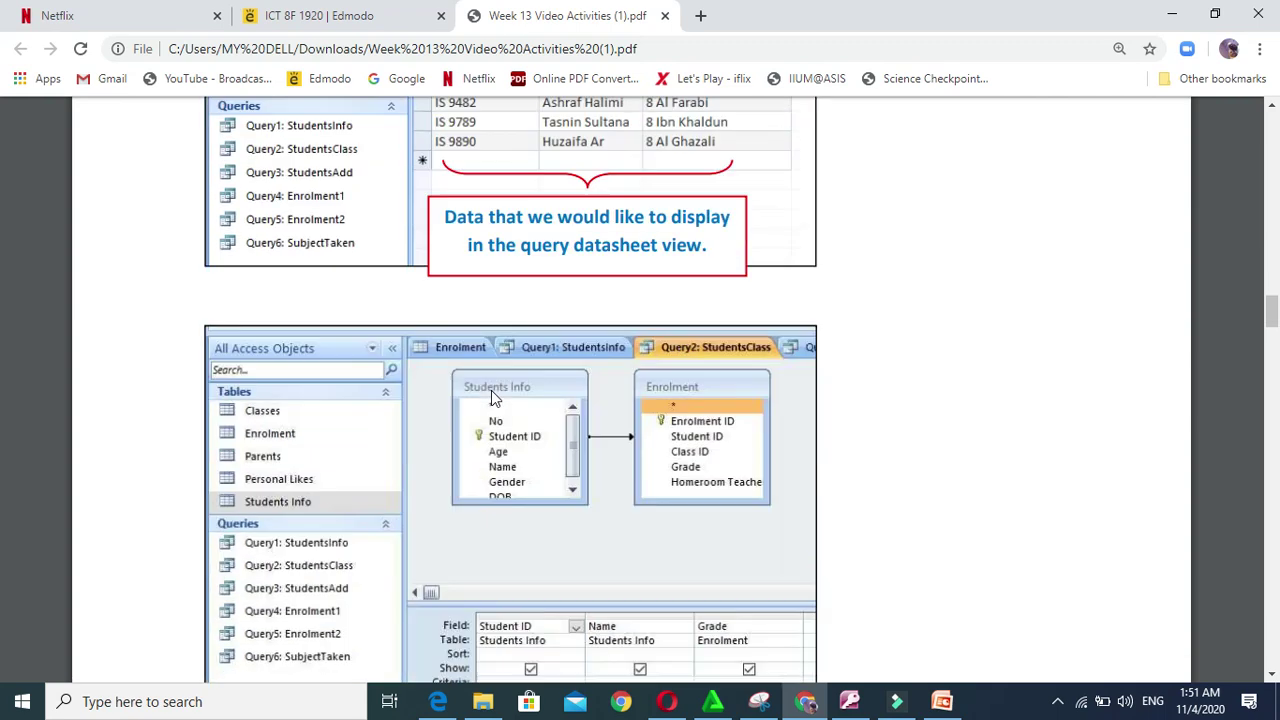
scroll(491, 395, up, 1)
scroll(608, 280, down, 1)
scroll(585, 232, down, 18)
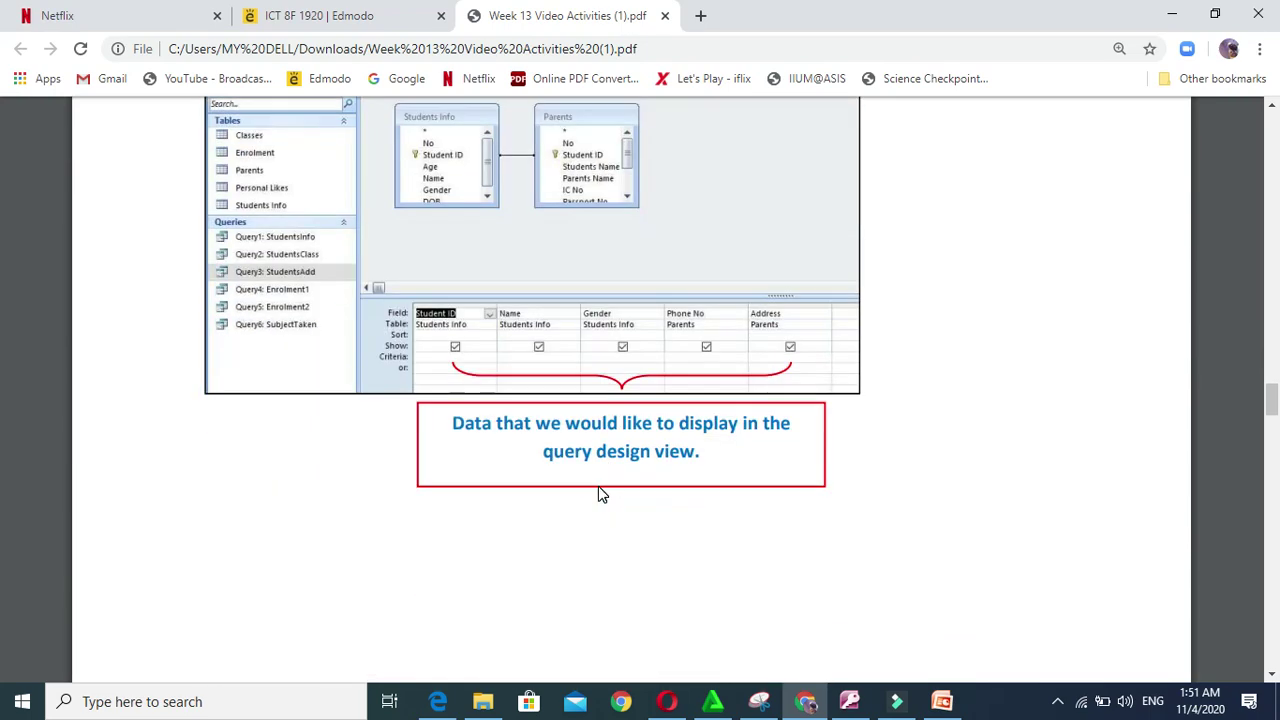
scroll(598, 486, down, 18)
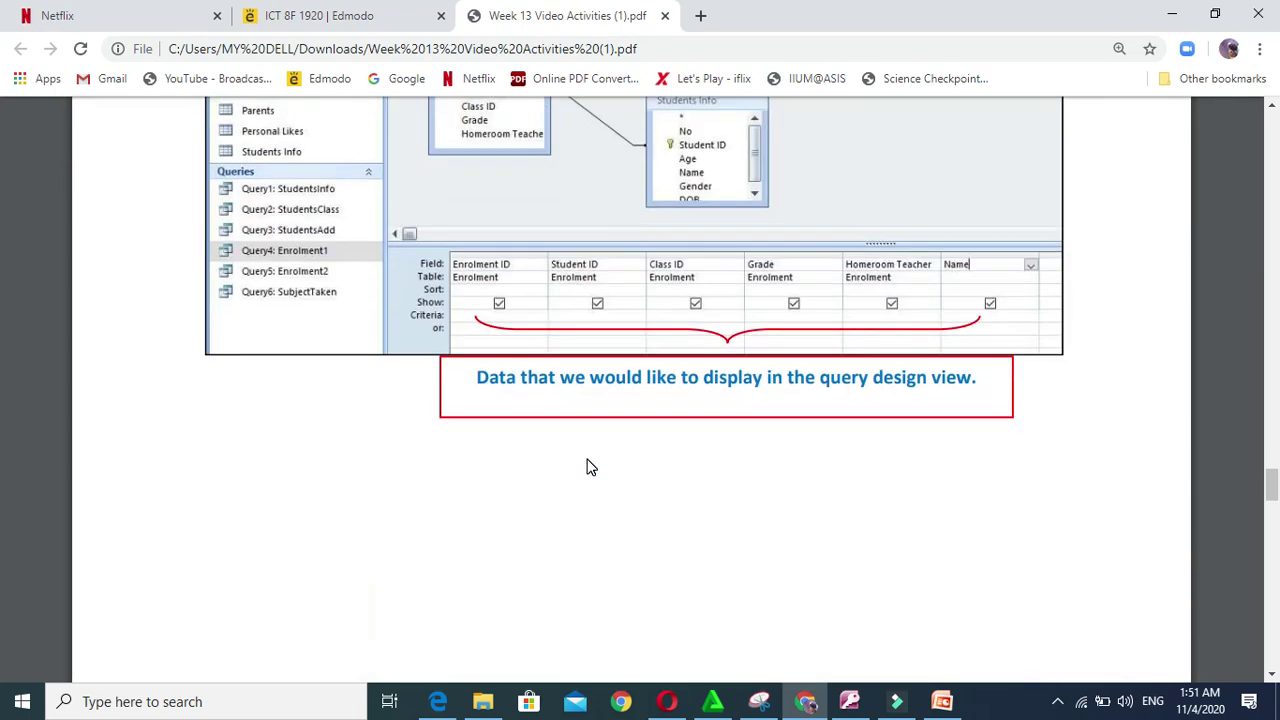
scroll(590, 467, down, 18)
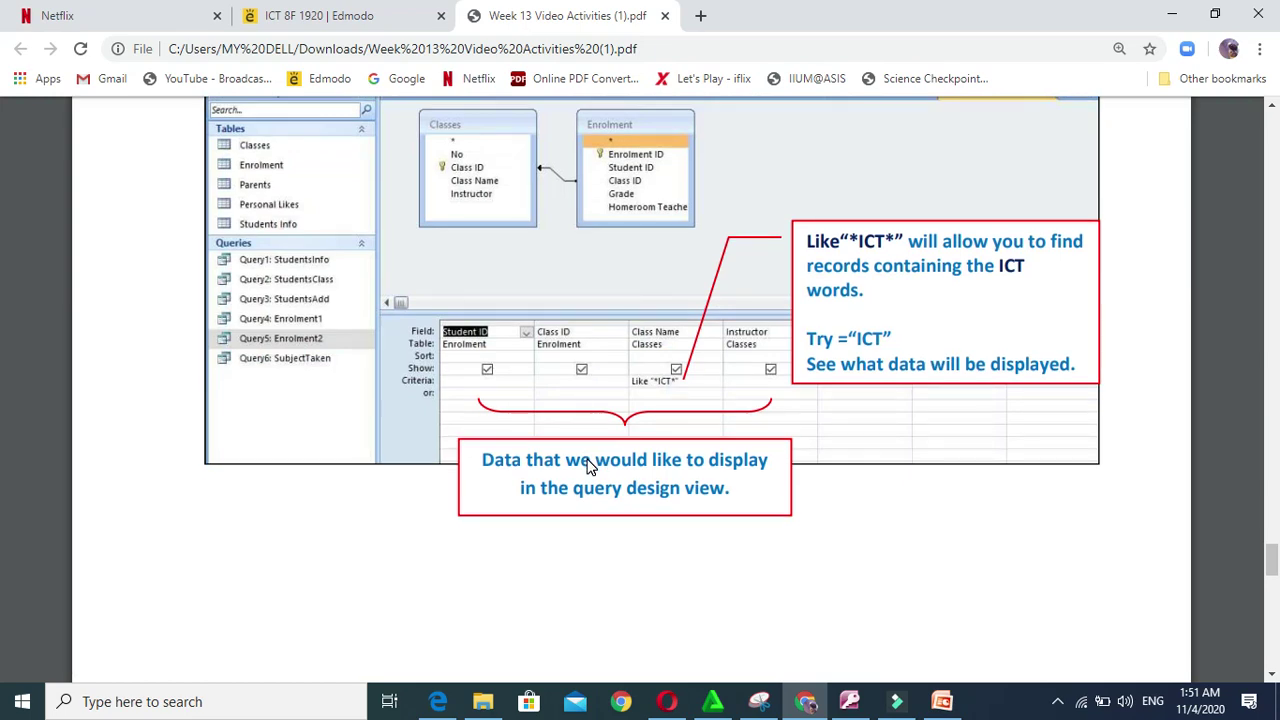
scroll(590, 467, down, 18)
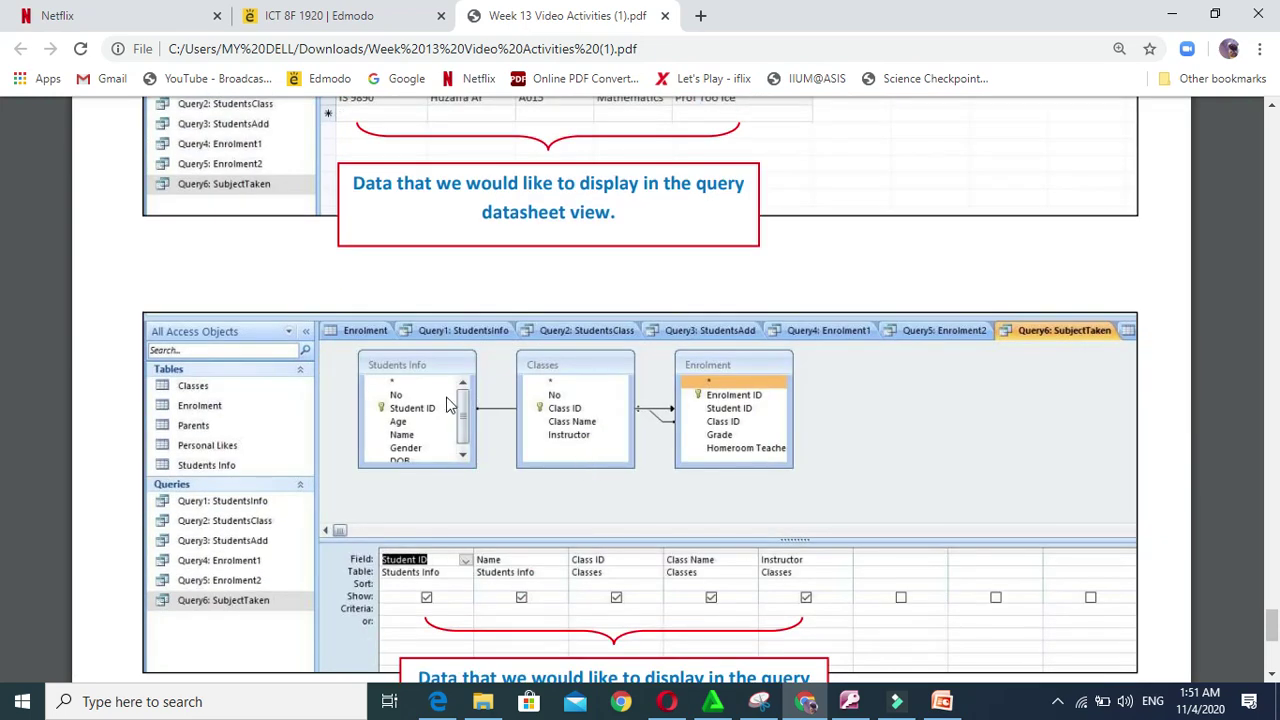
scroll(530, 420, up, 6)
scroll(448, 458, down, 6)
Return to the PDF's first page and review the list of queries under Creating Queries
scroll(800, 436, up, 15)
scroll(793, 440, up, 20)
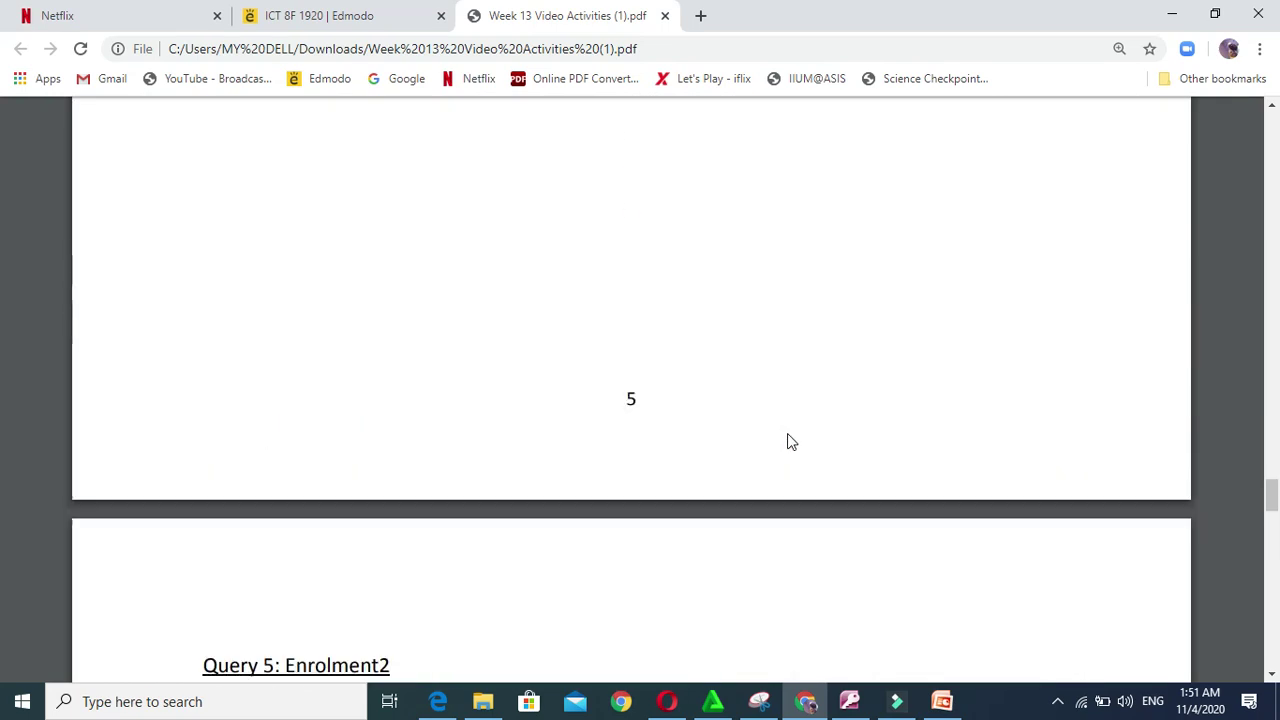
scroll(460, 310, up, 20)
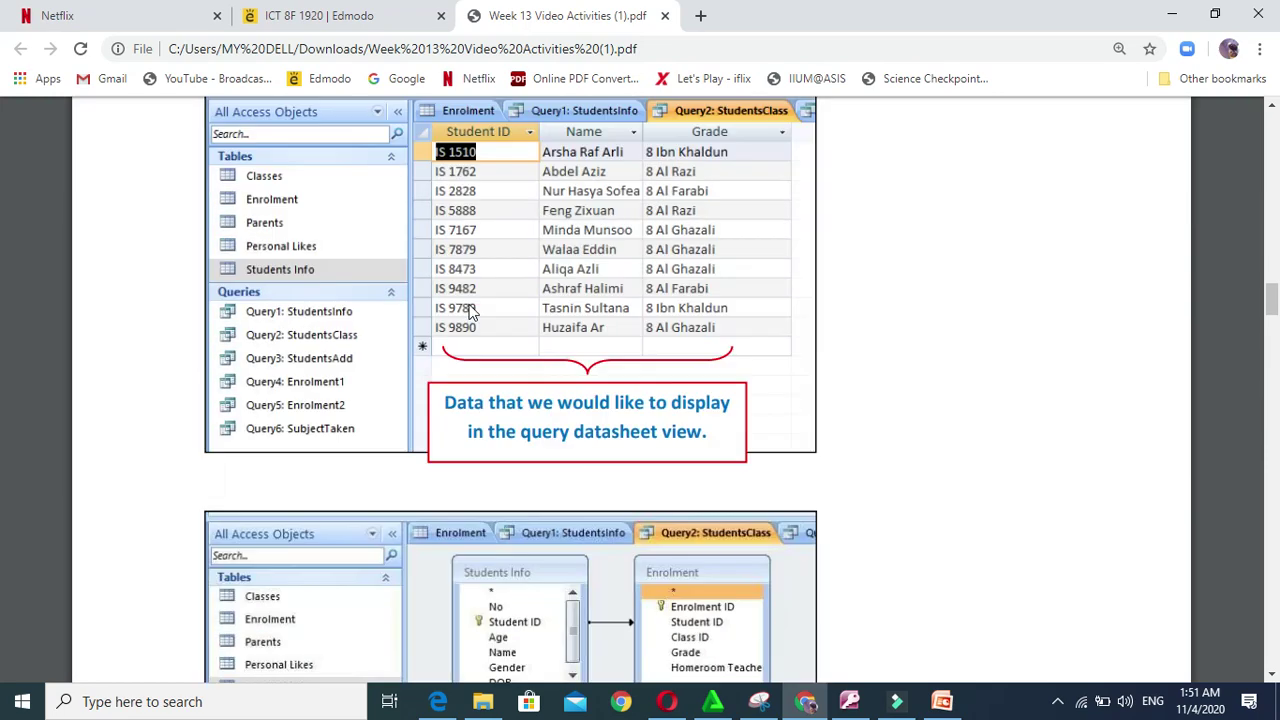
scroll(410, 250, up, 10)
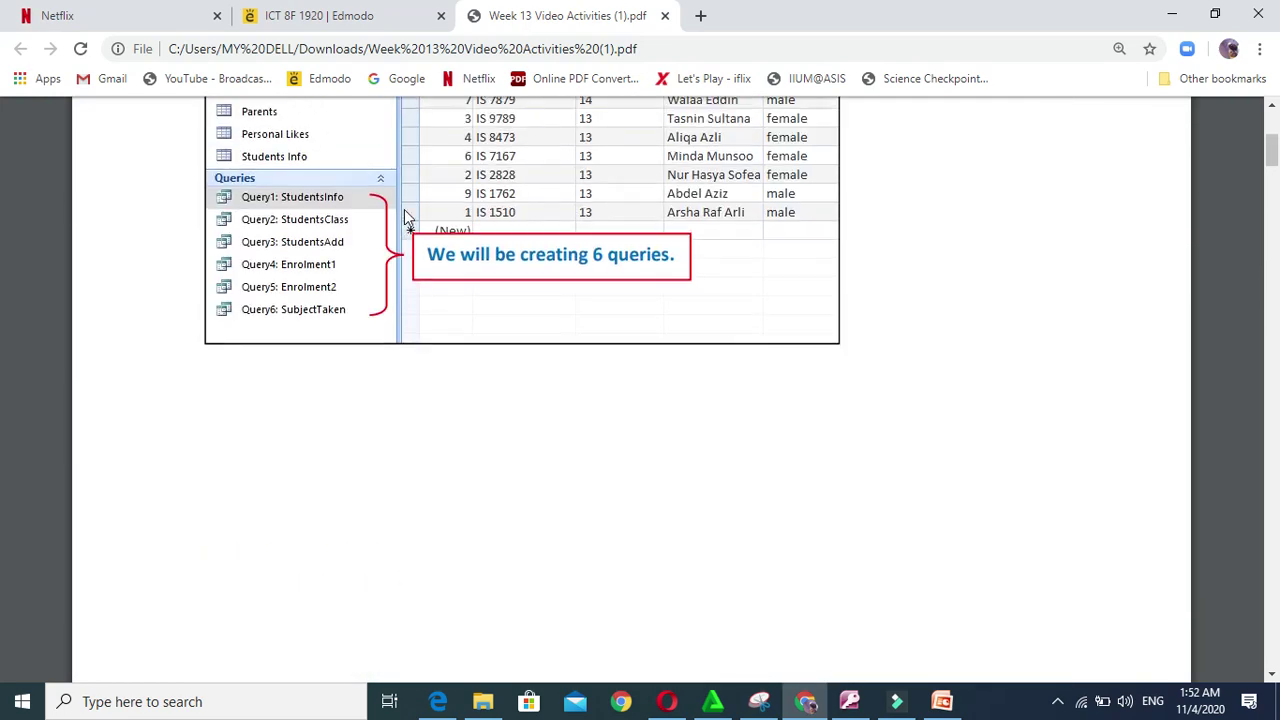
scroll(403, 214, down, 3)
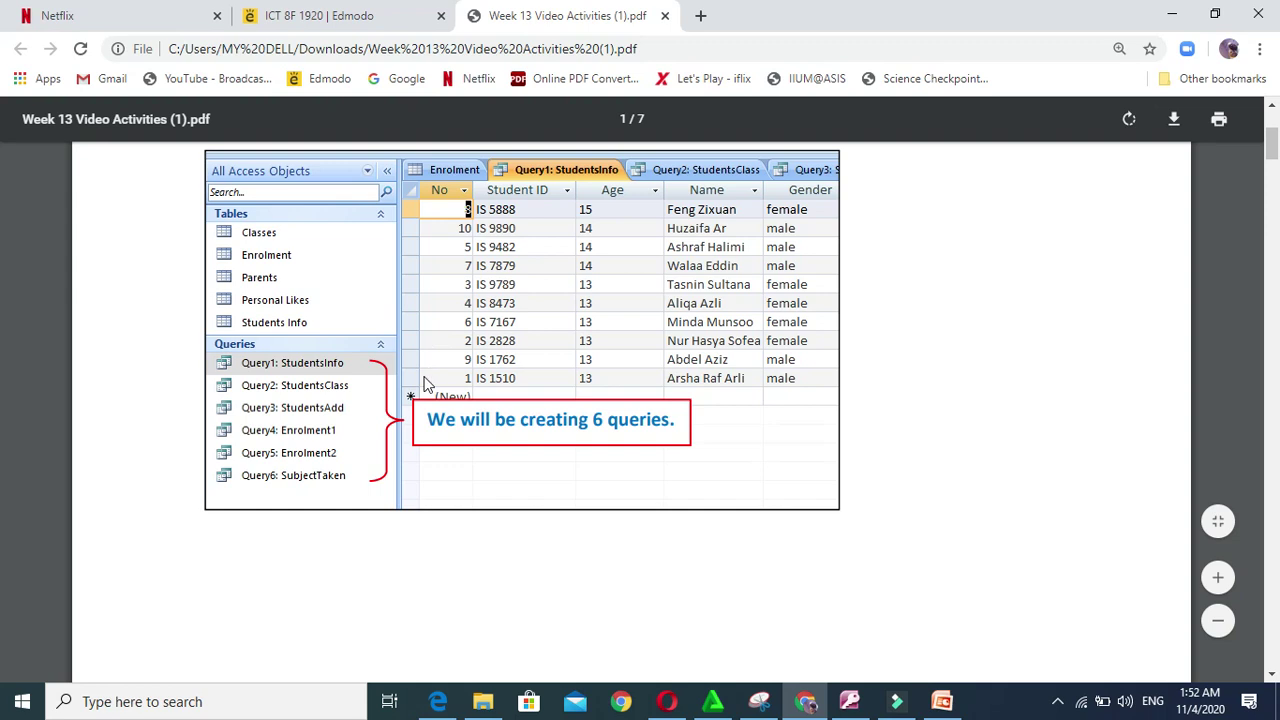
scroll(423, 380, up, 3)
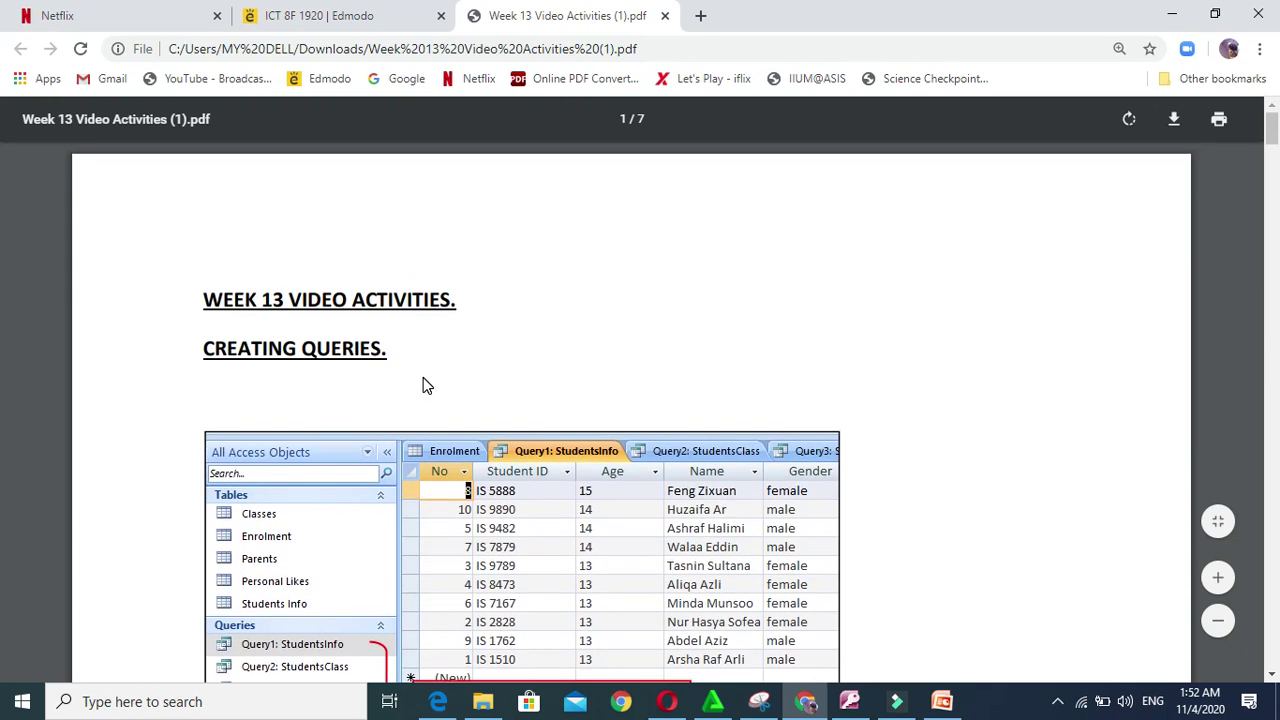
Close the WEEK 13 ACTIVITIES presentation in PowerPoint and return to the StudentsDB2 for students database in Access
click(856, 701)
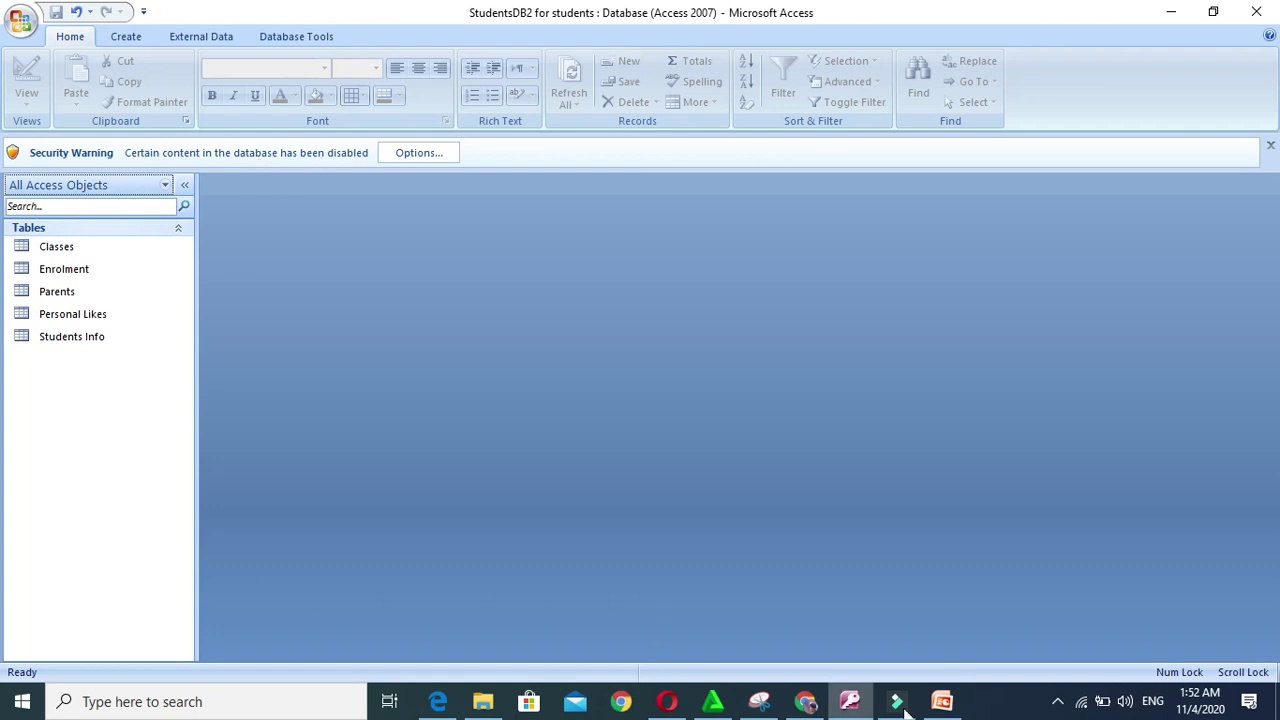
mouse_move(805, 701)
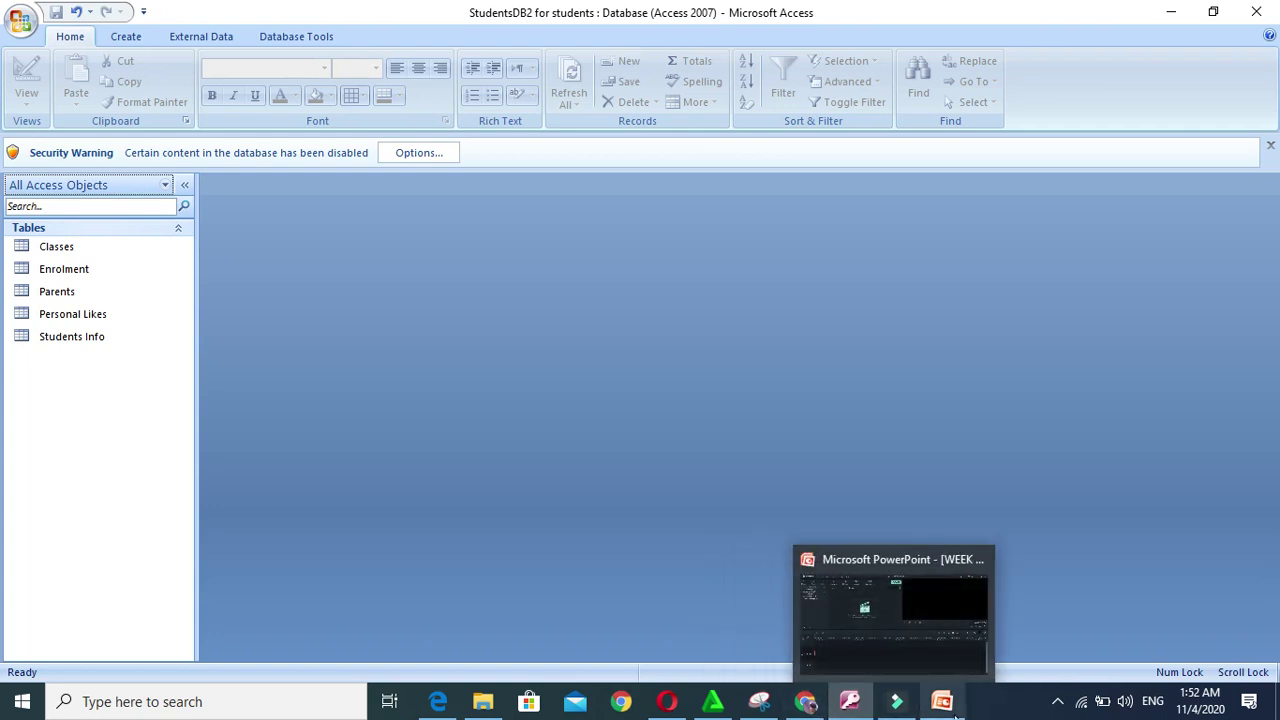
mouse_move(850, 712)
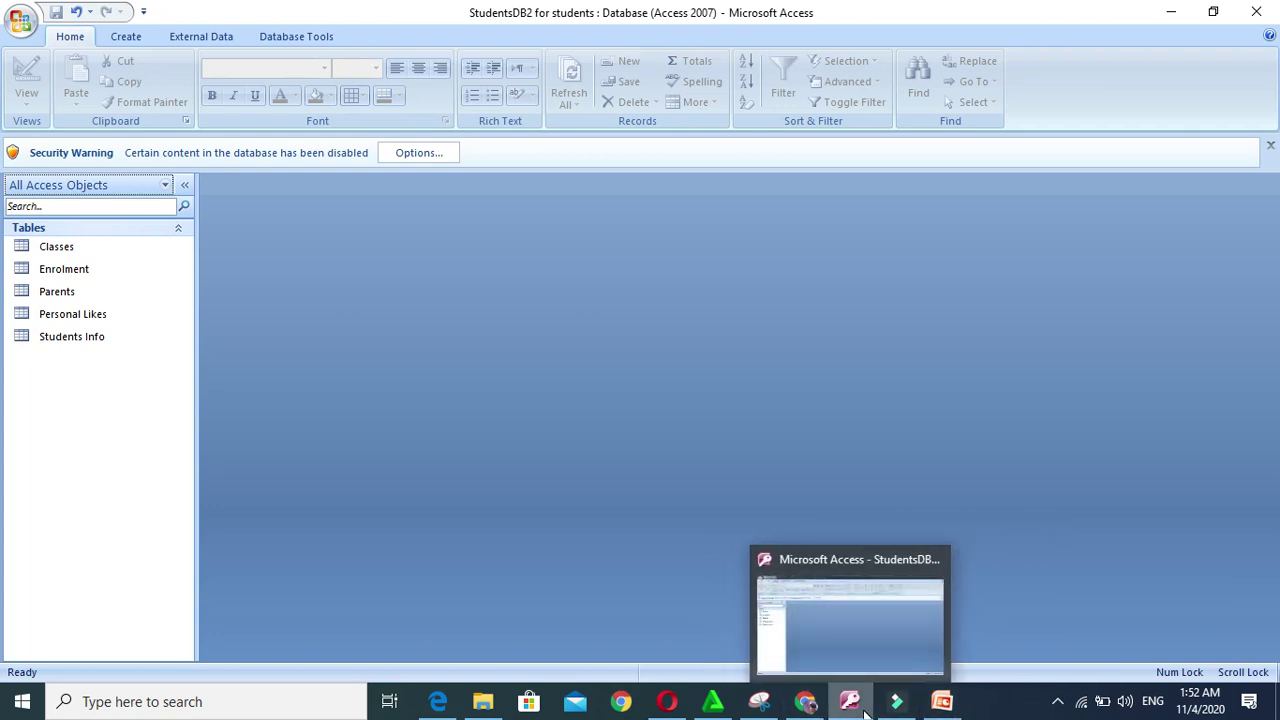
click(942, 701)
click(1256, 12)
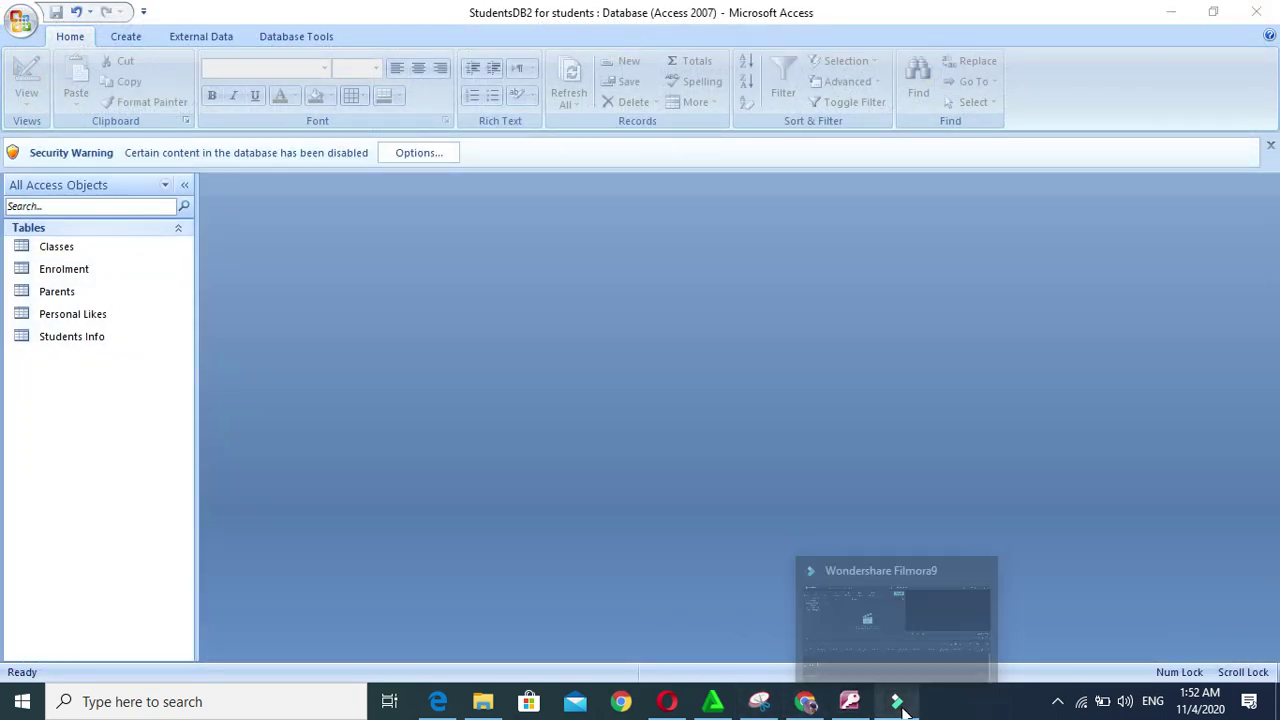
mouse_move(810, 706)
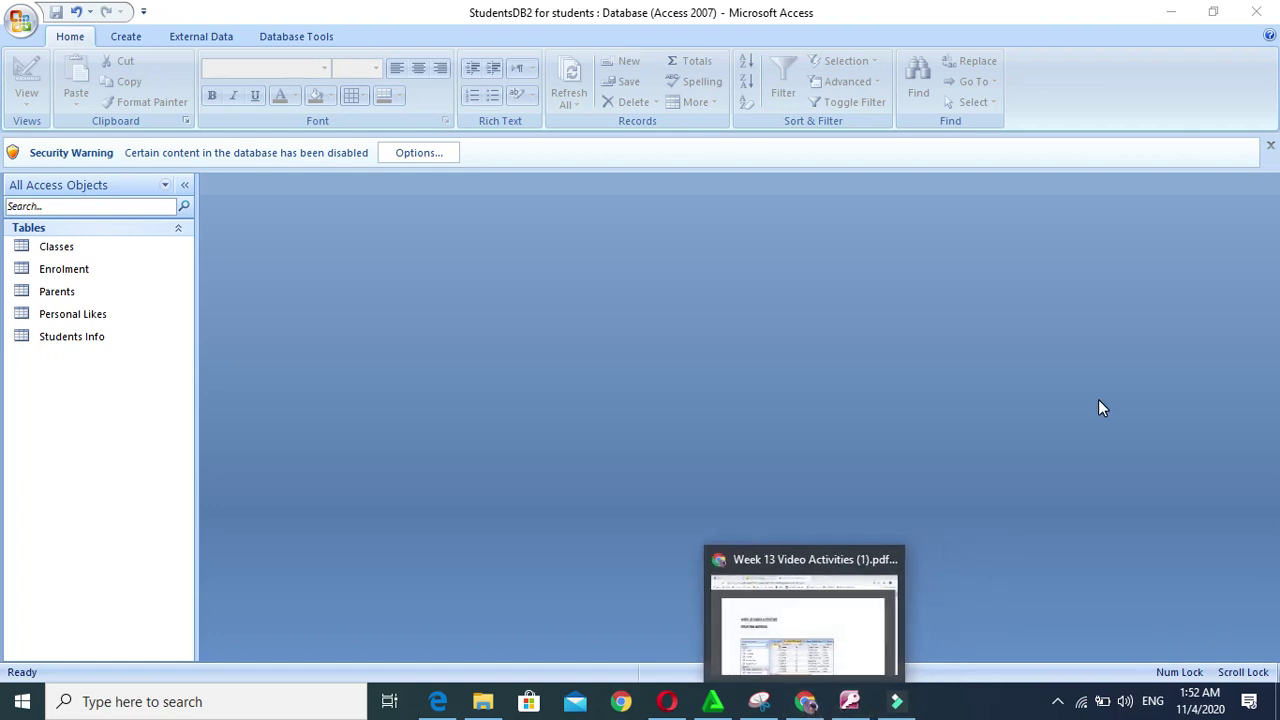
Switch to the Week 13 Video Activities PDF in Chrome and review the list of queries under Creating Queries
click(795, 706)
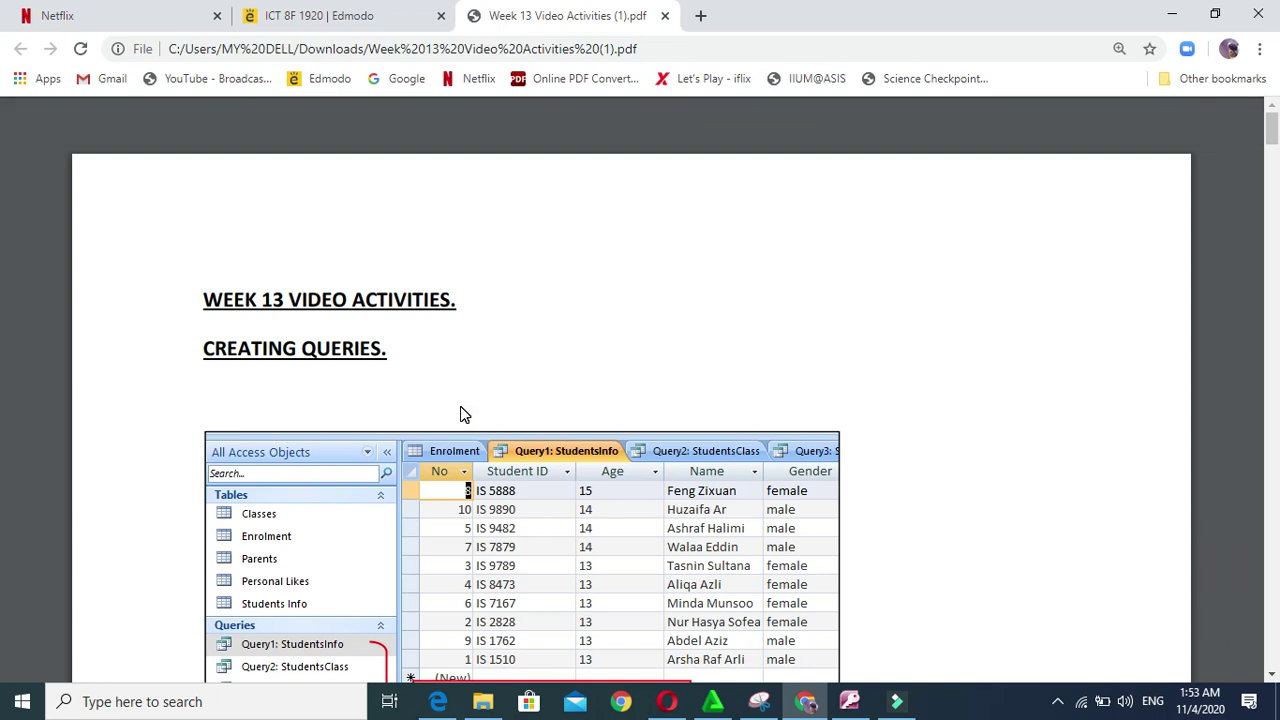
scroll(460, 410, down, 4)
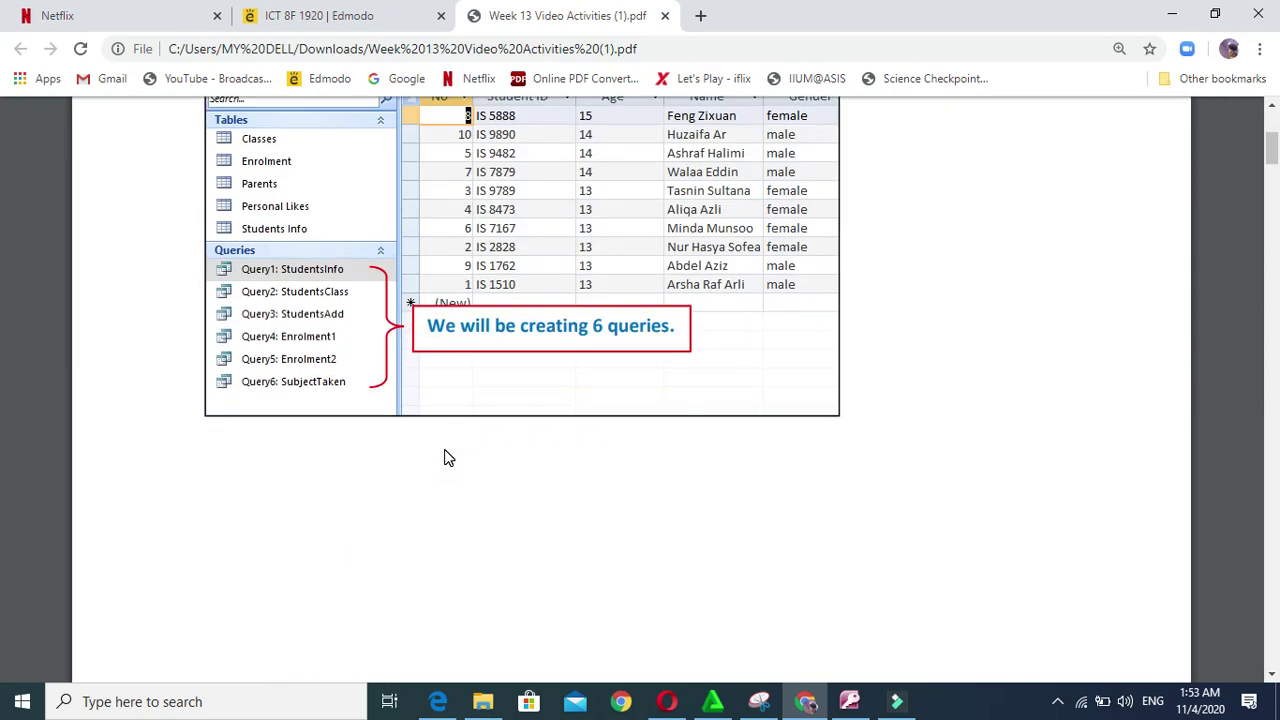
scroll(448, 458, down, 1)
scroll(452, 455, up, 4)
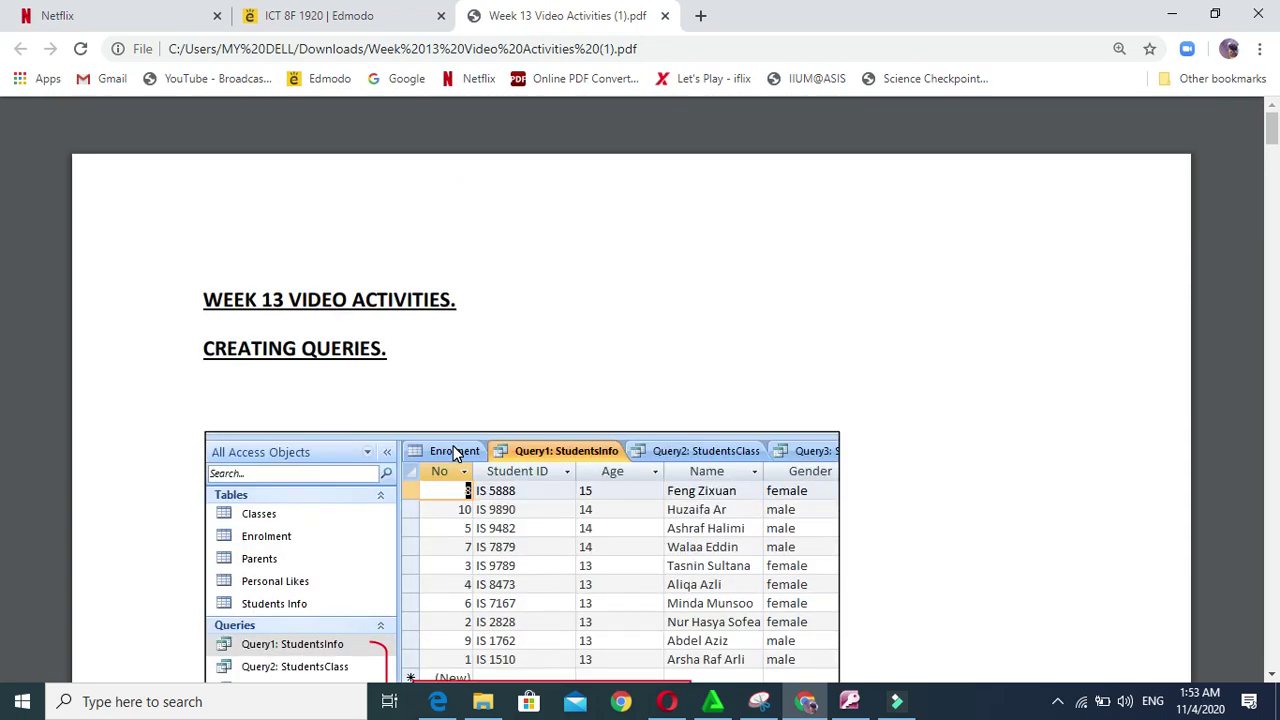
scroll(454, 453, down, 1)
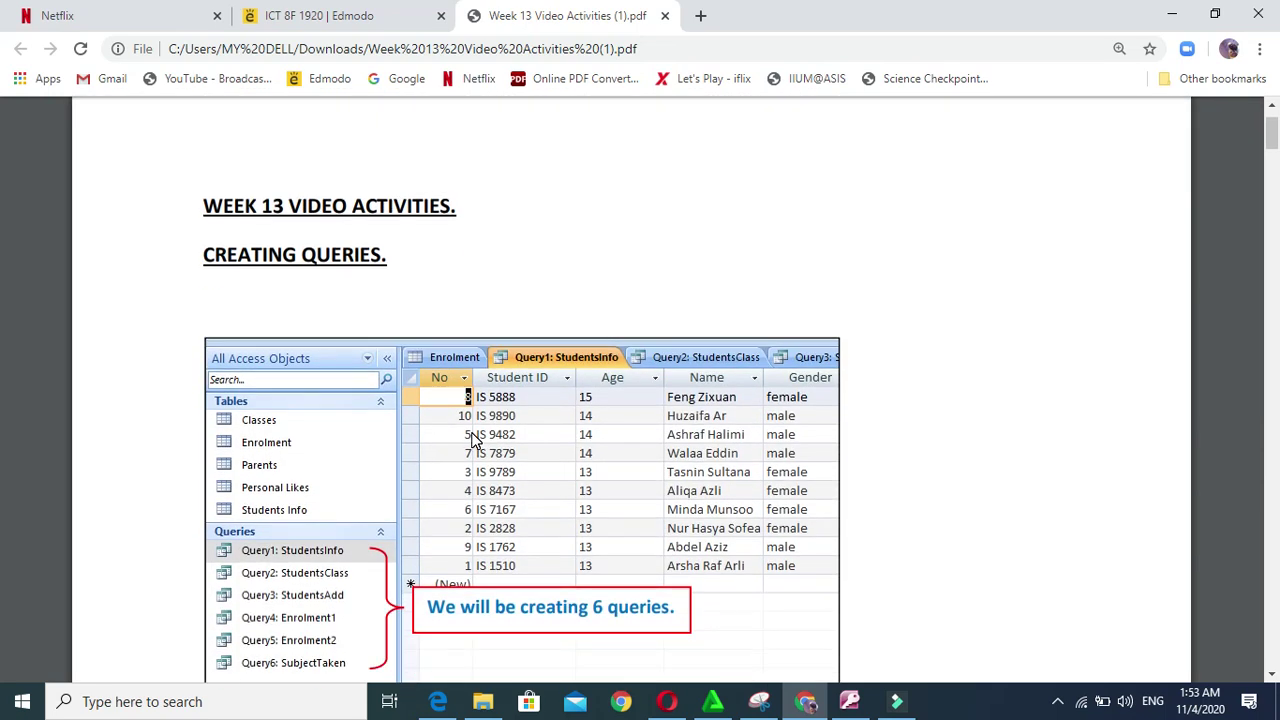
Read through the PDF's datasheet and design view examples from Query 1: StudentsInfo to Query 4: Enrolment1
scroll(474, 432, down, 3)
scroll(455, 488, down, 3)
scroll(455, 488, down, 5)
scroll(708, 523, down, 3)
scroll(708, 523, down, 1)
scroll(422, 508, down, 7)
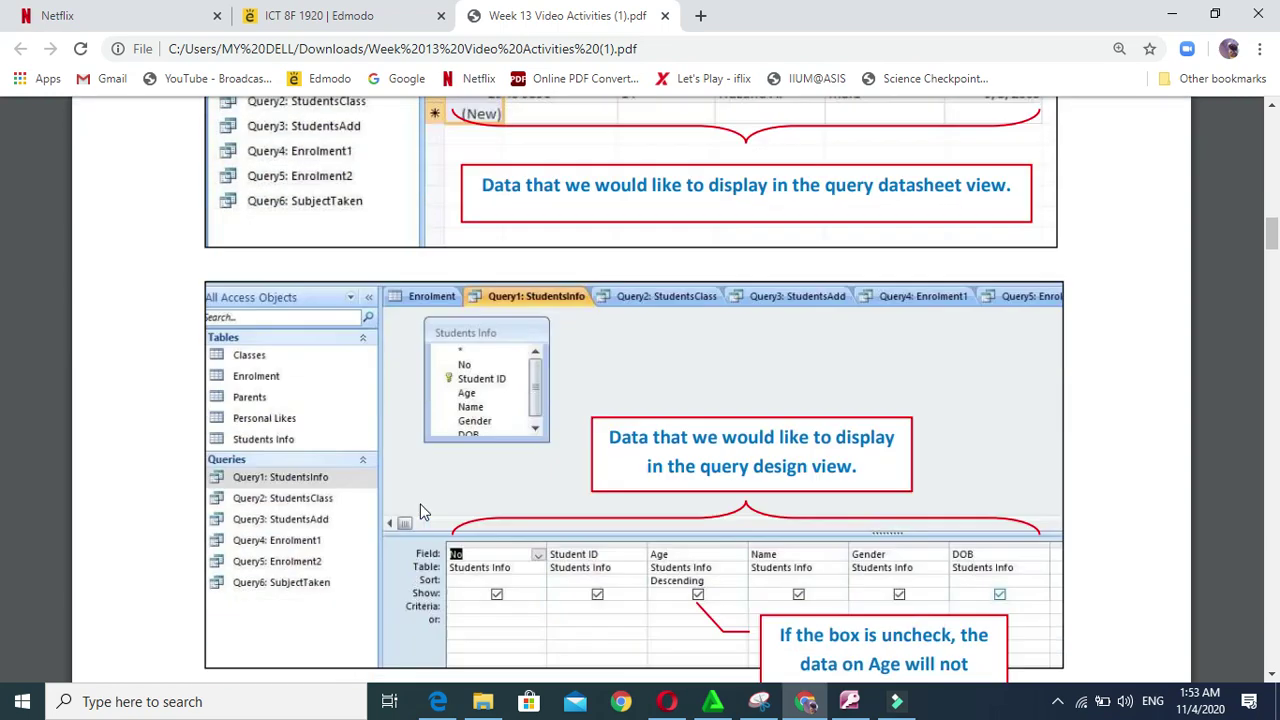
scroll(450, 392, up, 1)
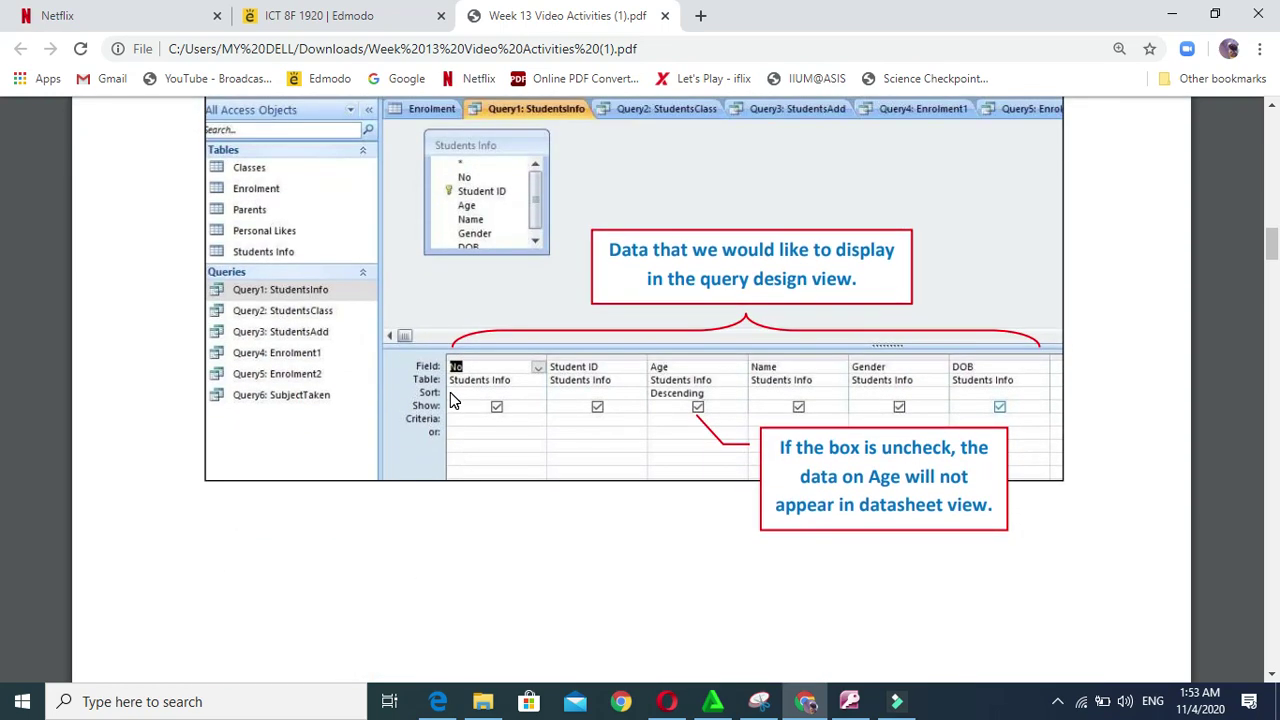
scroll(450, 406, down, 4)
scroll(451, 426, down, 4)
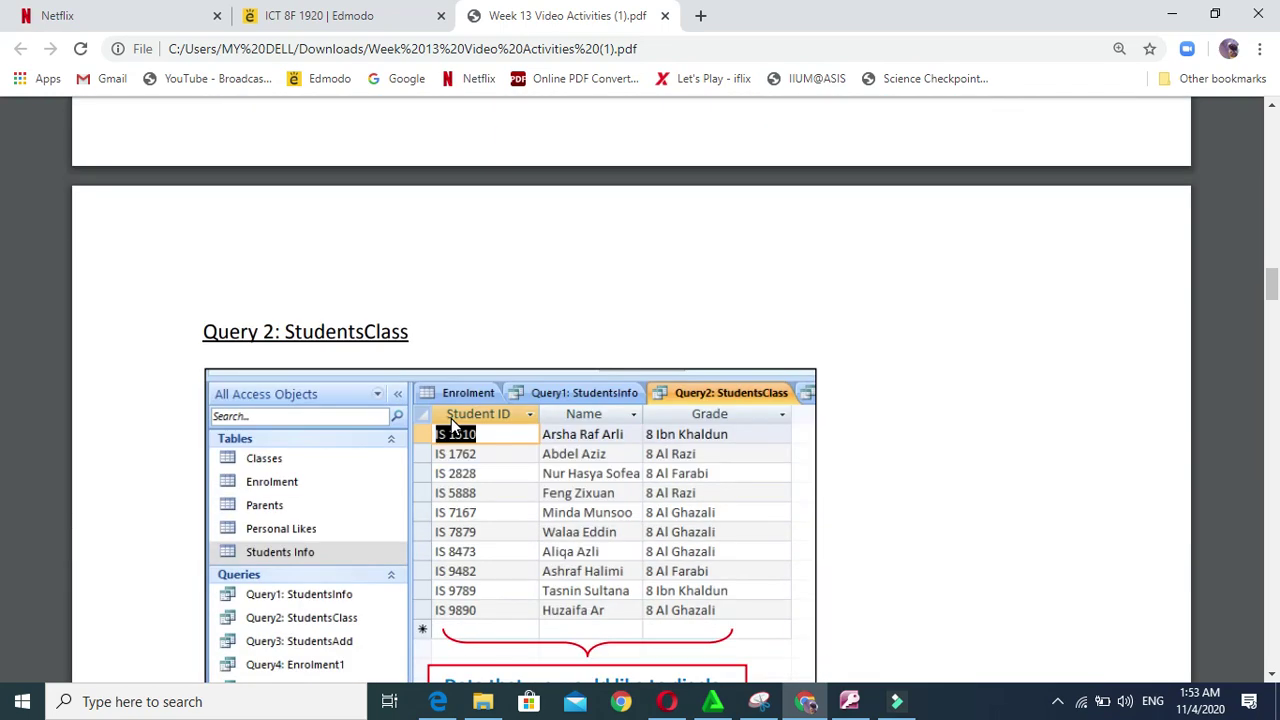
scroll(451, 426, down, 5)
scroll(596, 430, down, 9)
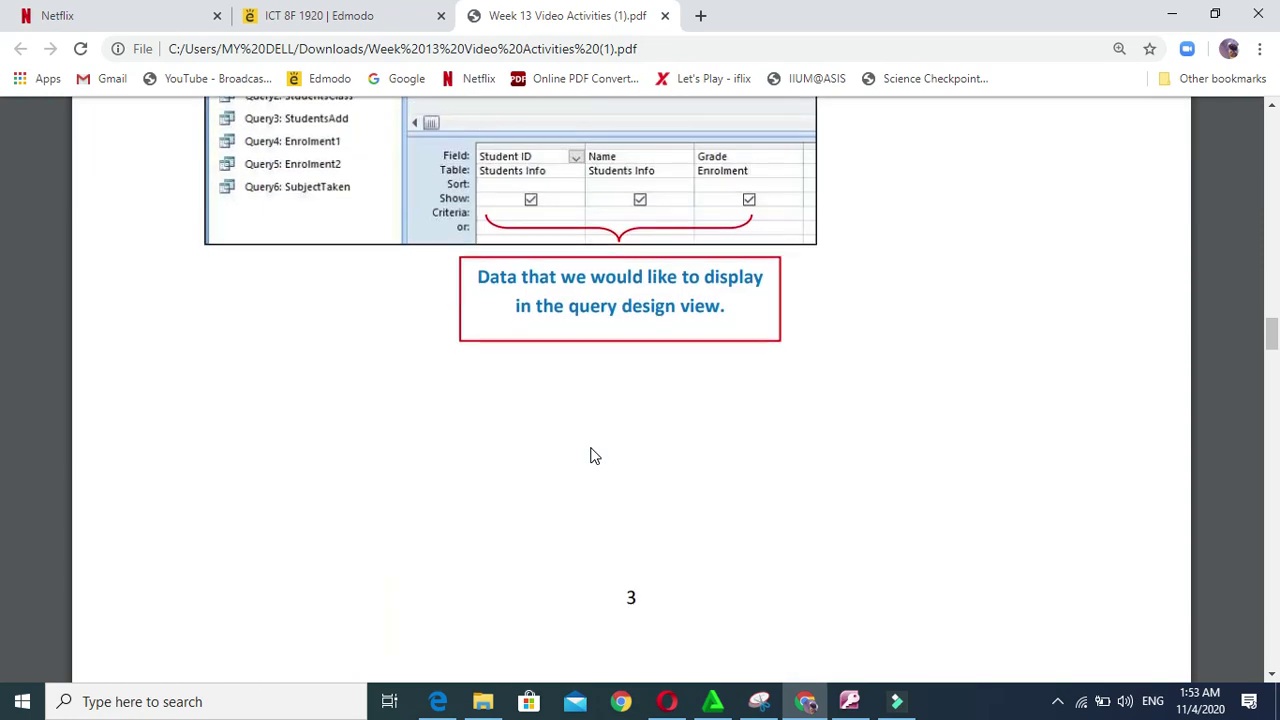
scroll(590, 460, down, 16)
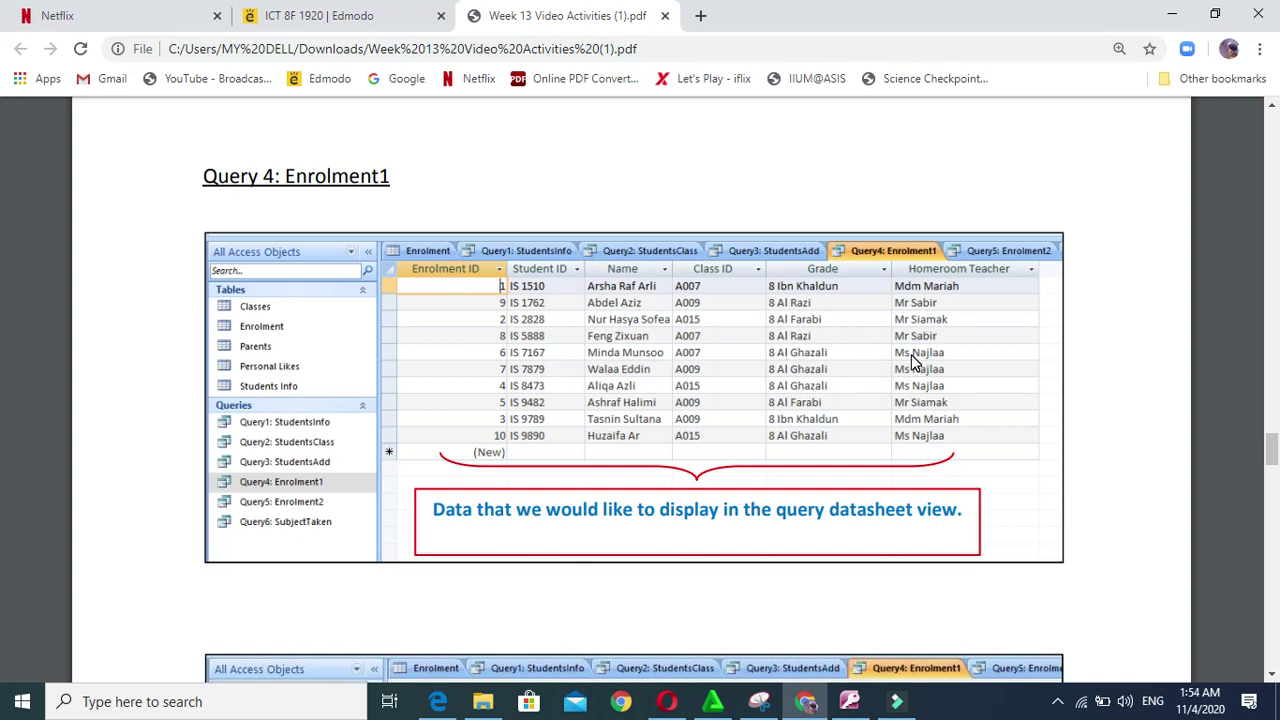
Switch to the StudentsDB2 for students database in Access and open the Enrolment table in Design View
click(849, 701)
click(65, 268)
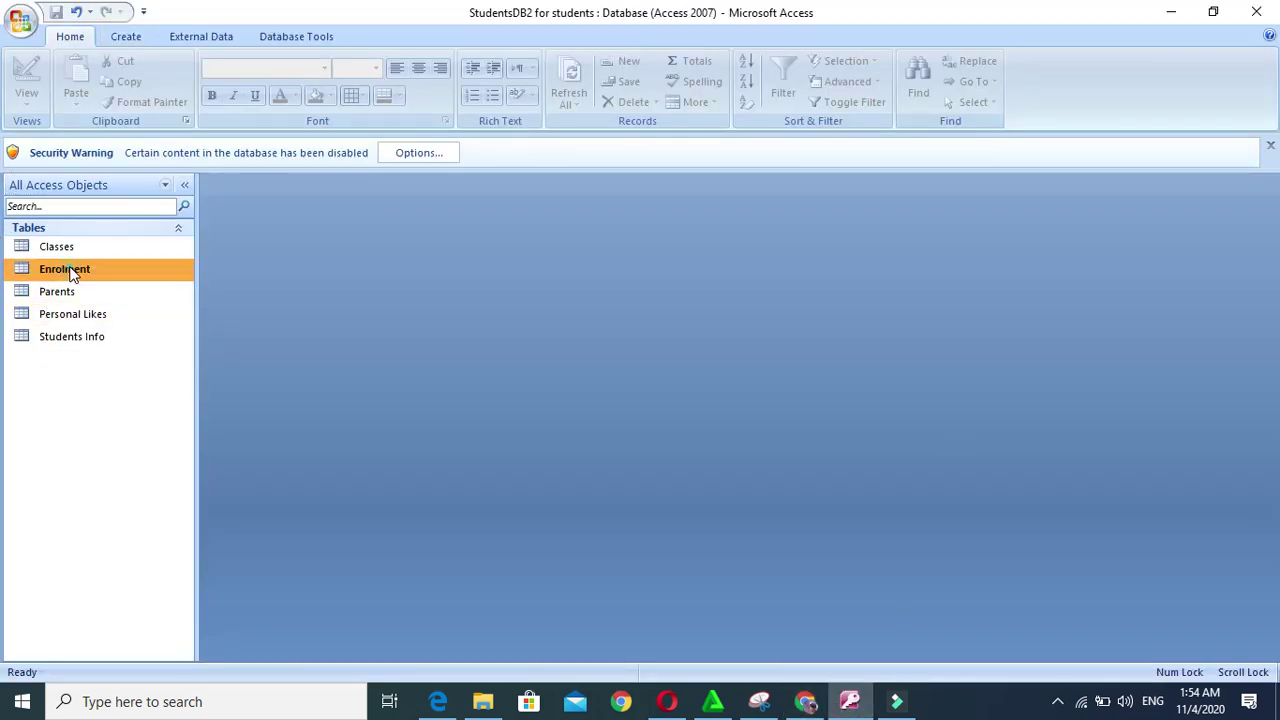
double_click(65, 268)
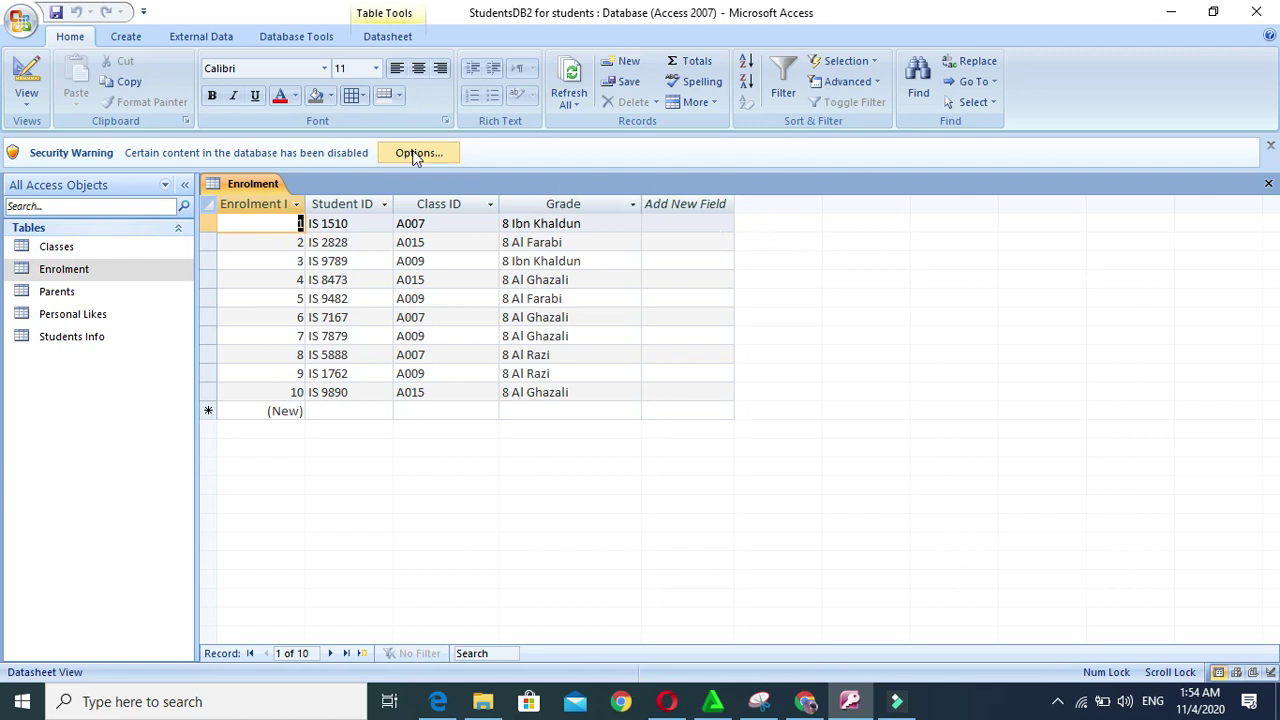
click(30, 84)
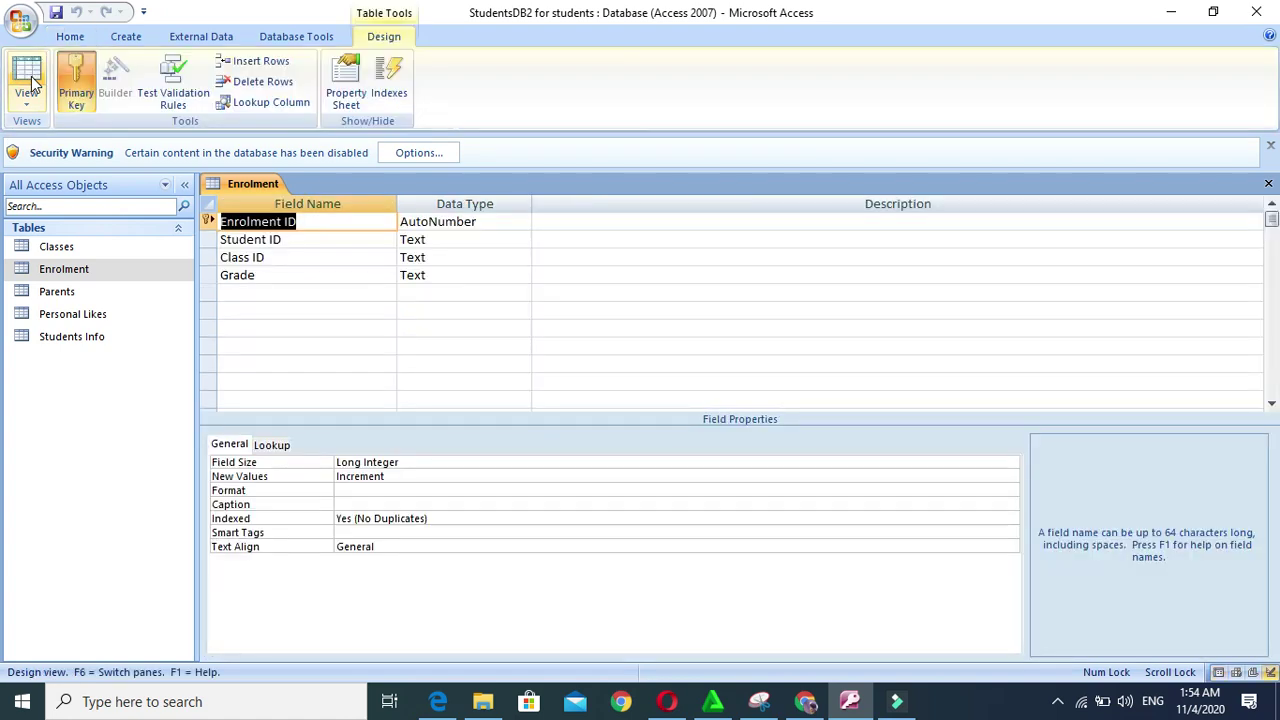
click(28, 105)
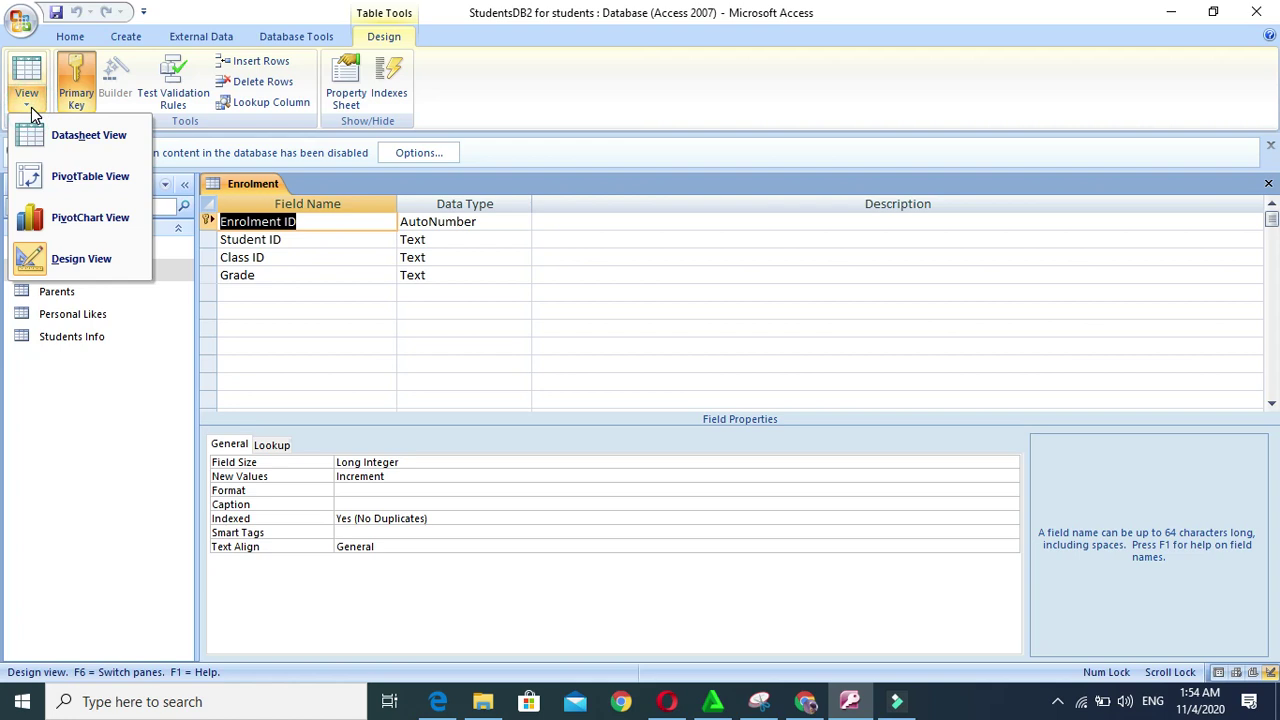
click(106, 264)
Add a Homeroom Teacher field with the Text data type below Grade in the Enrolment table
click(440, 312)
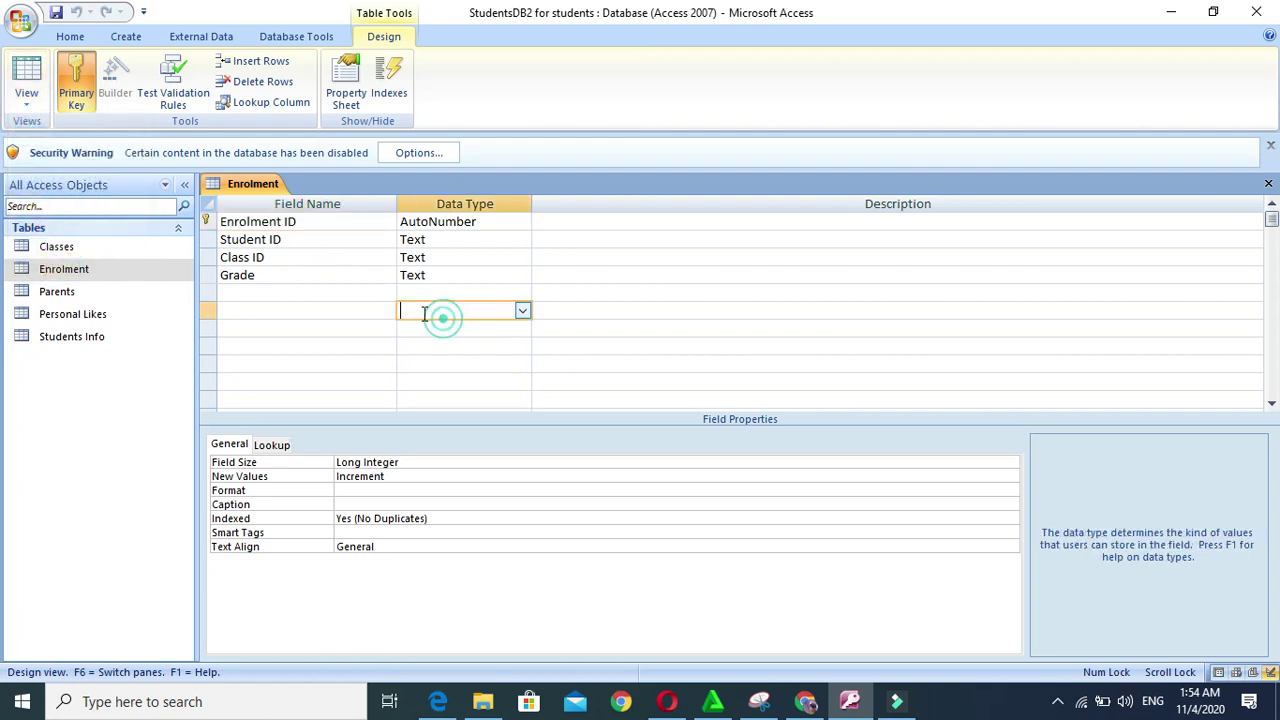
click(340, 300)
text(H)
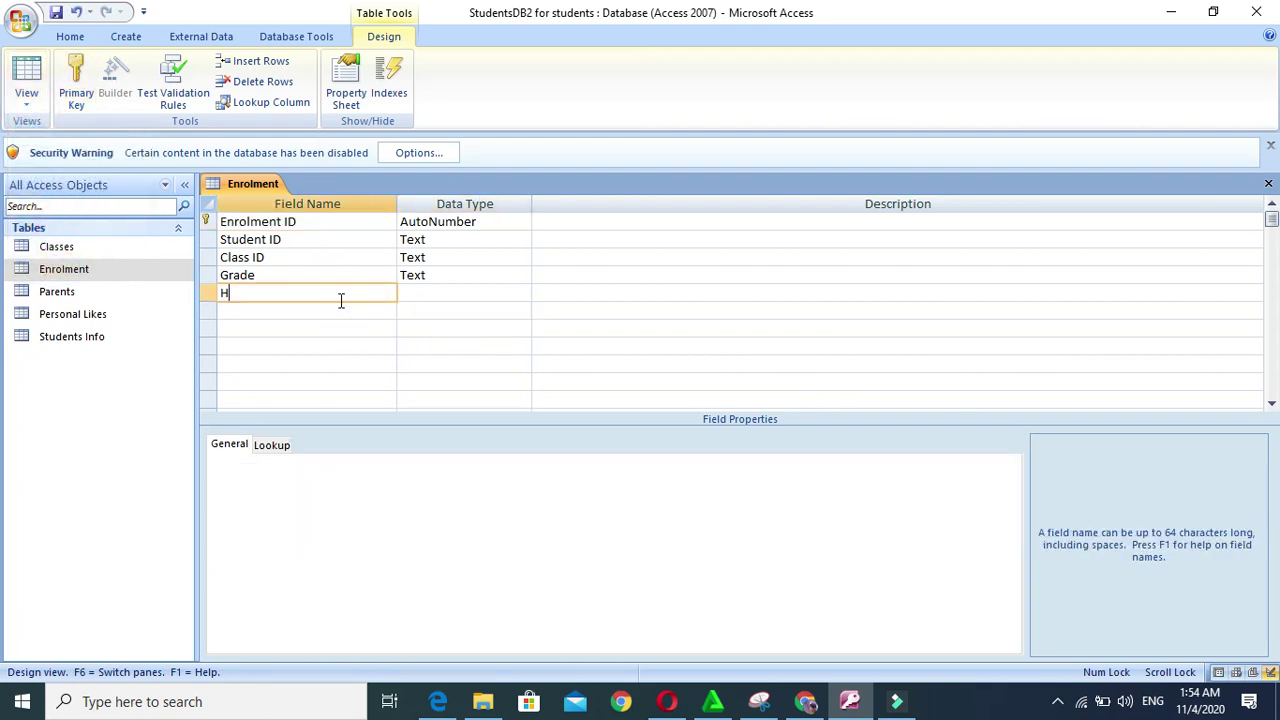
text(omeroom Teacher)
click(420, 293)
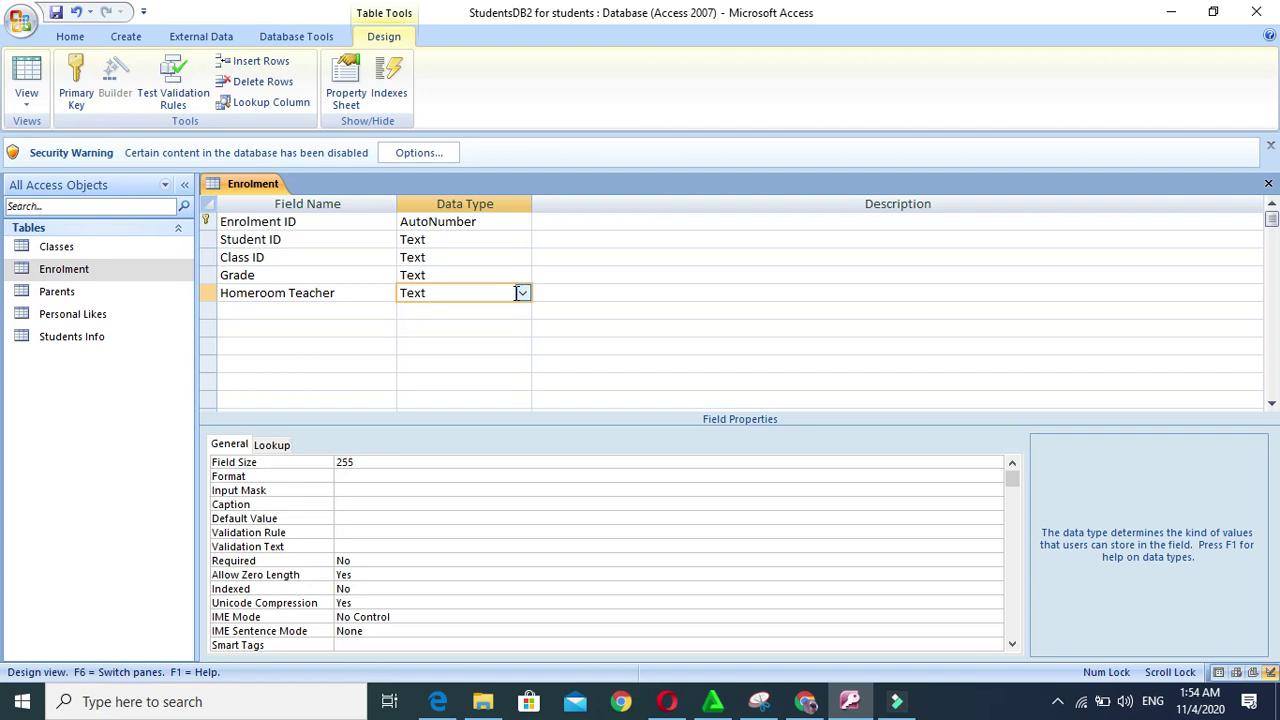
Start the Lookup Wizard for Homeroom Teacher, choose to enter the values manually, and set the number of columns to 2
click(522, 292)
click(468, 491)
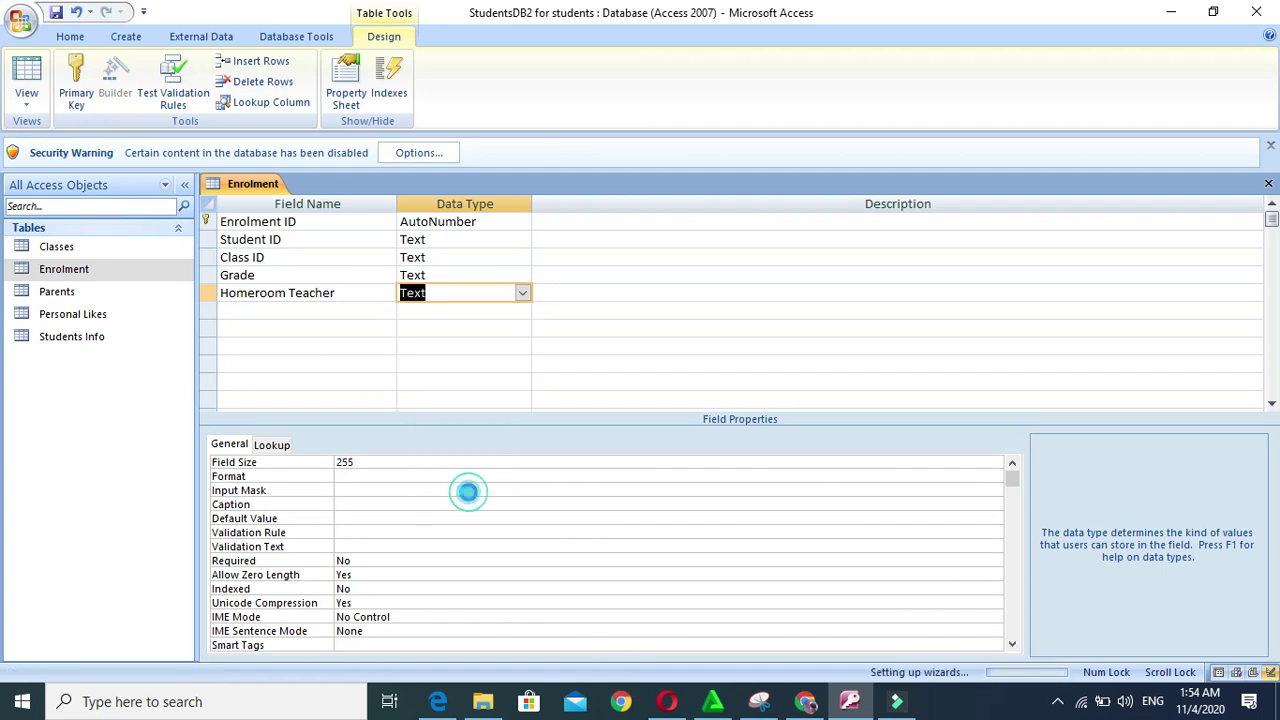
click(669, 253)
click(737, 414)
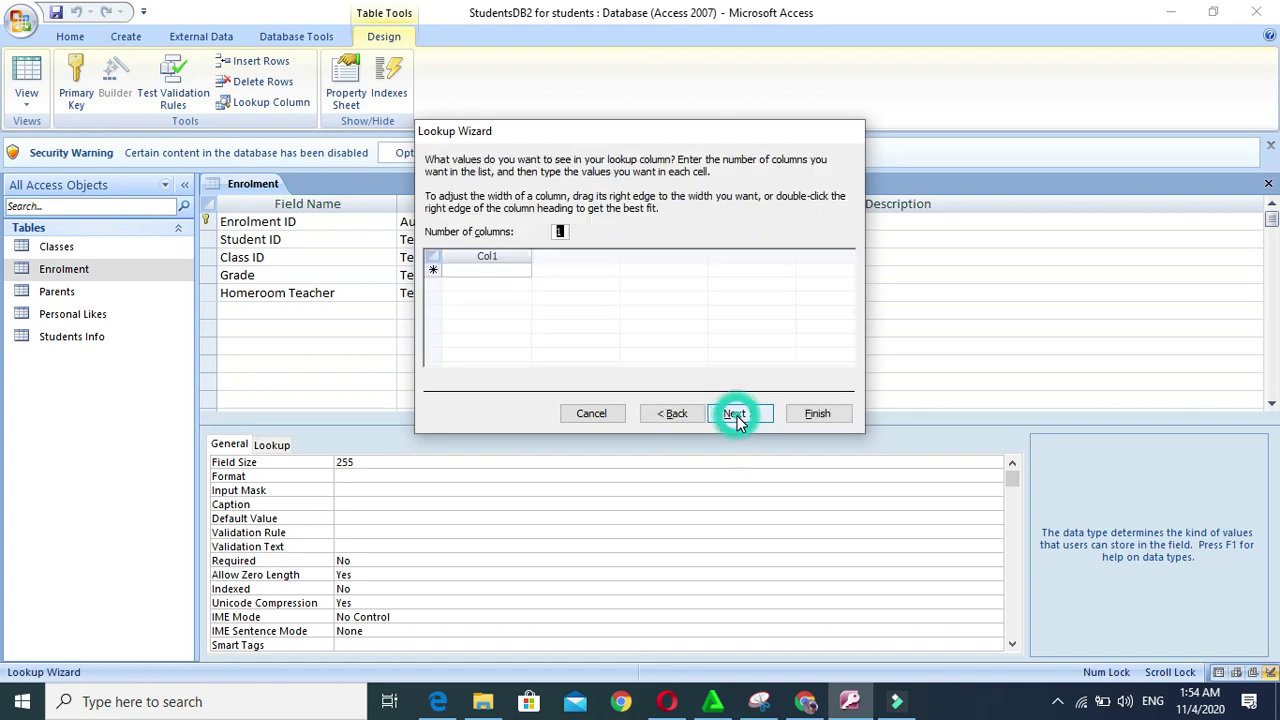
click(494, 271)
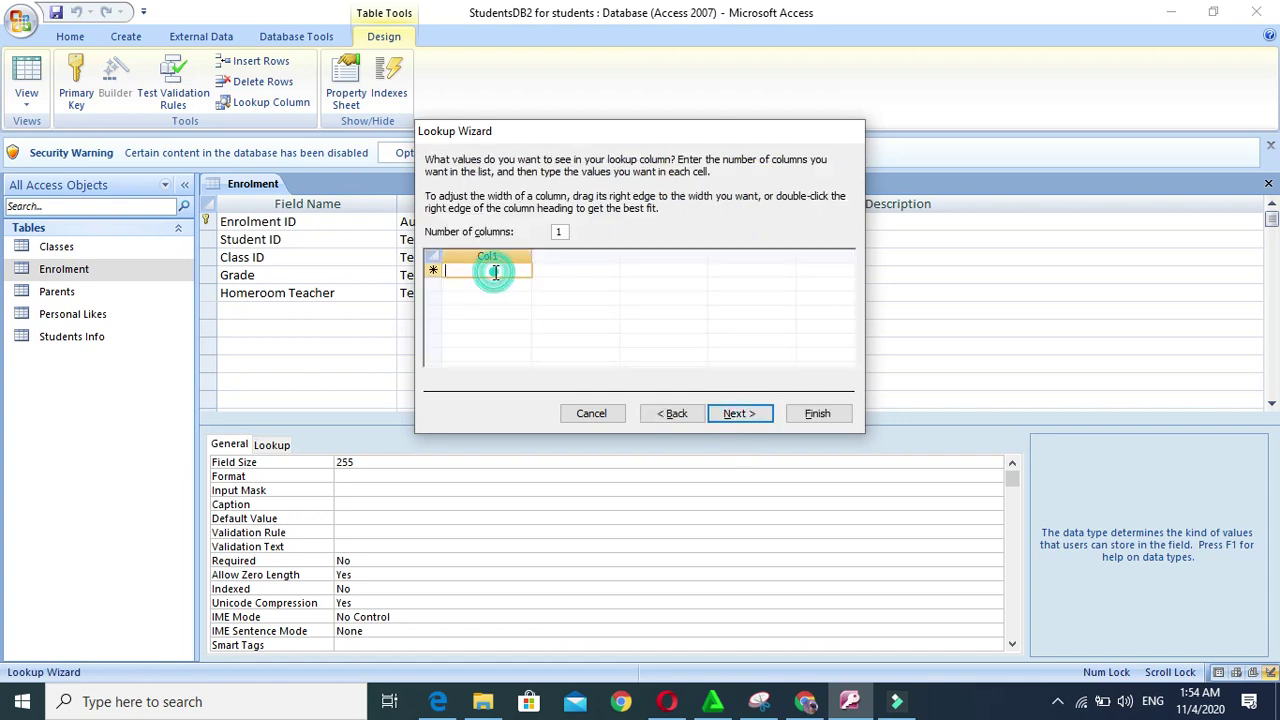
click(563, 232)
key(BackSpace)
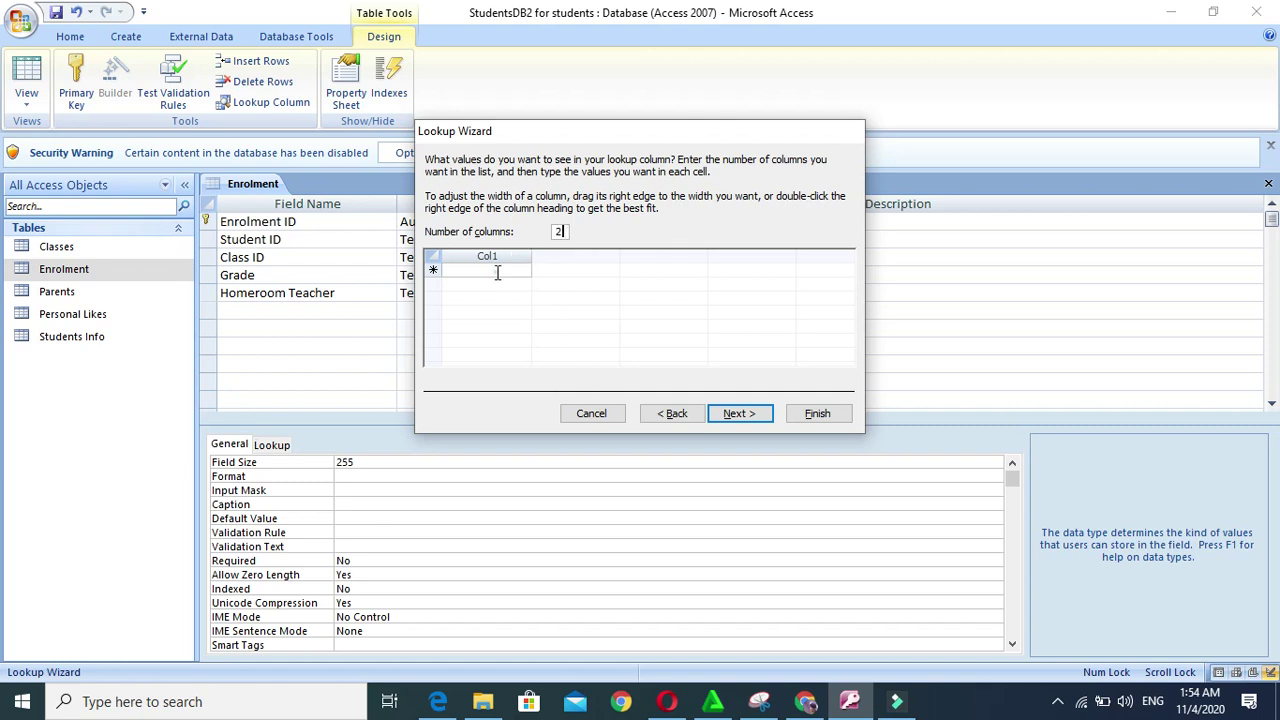
click(497, 272)
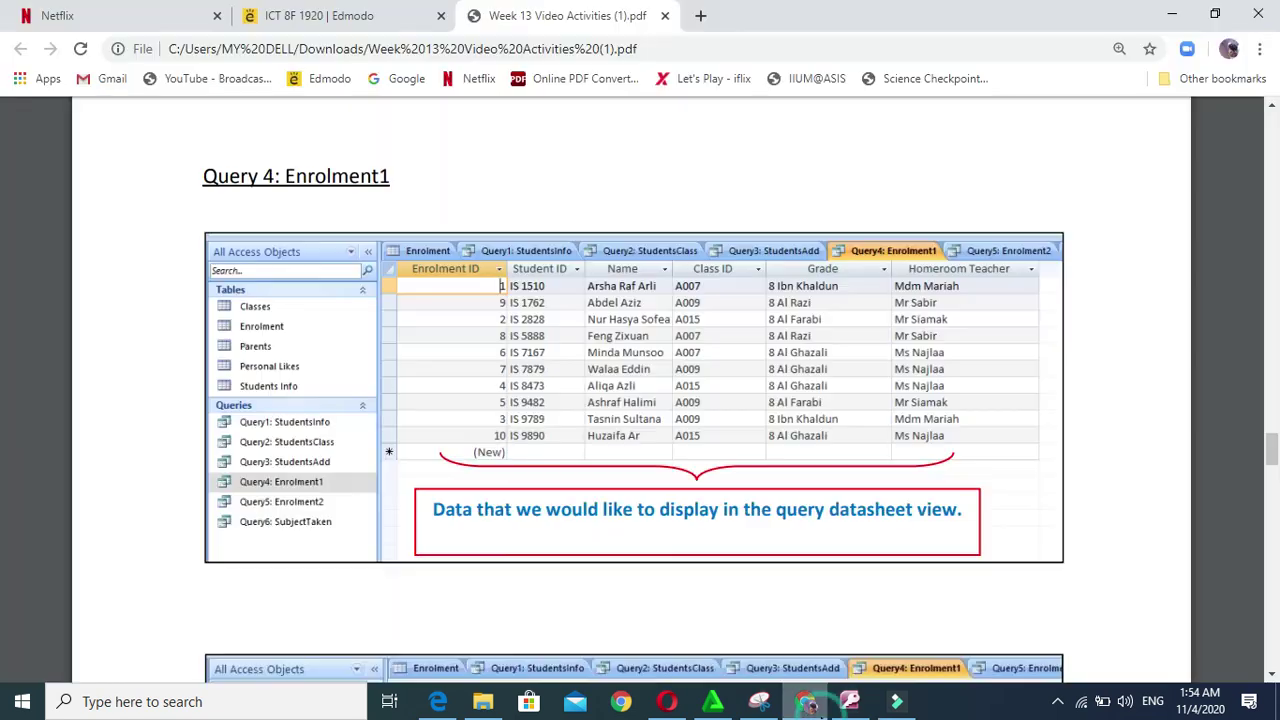
Check the Enrolment1 example in the PDF and fill the first lookup row with the homeroom teacher's name and 8 Ibn Khaldun
click(805, 701)
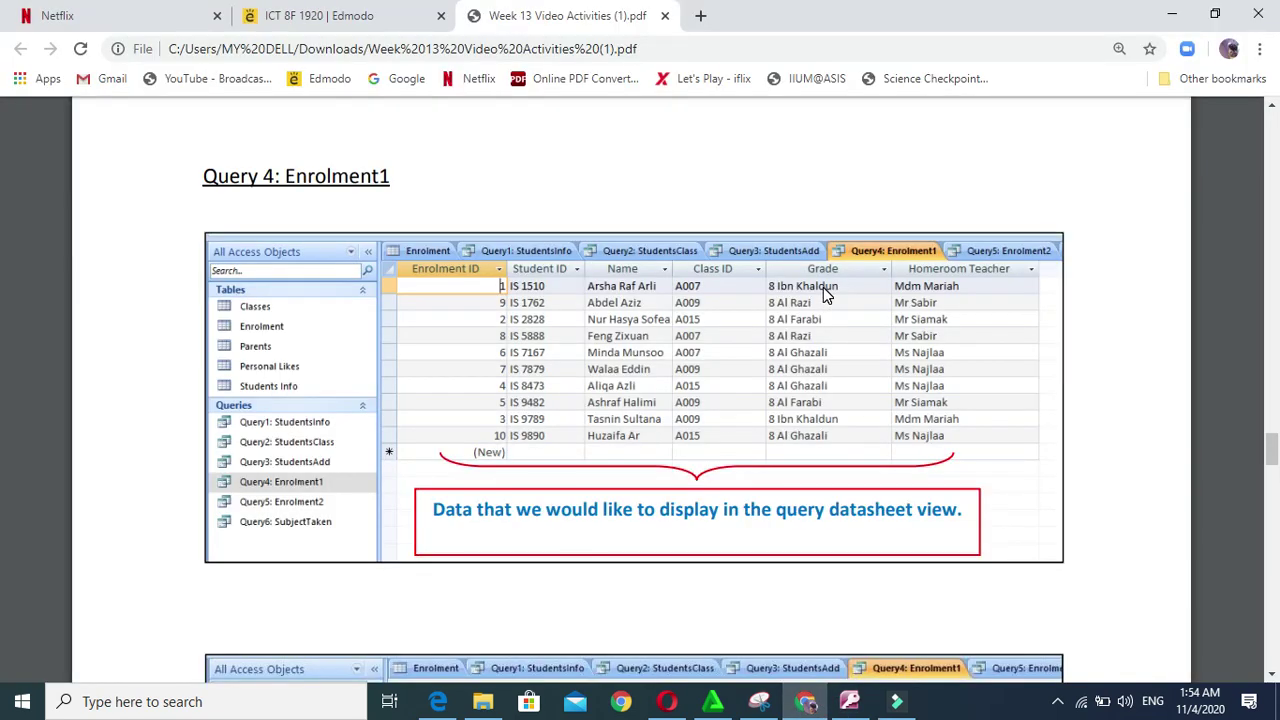
click(851, 703)
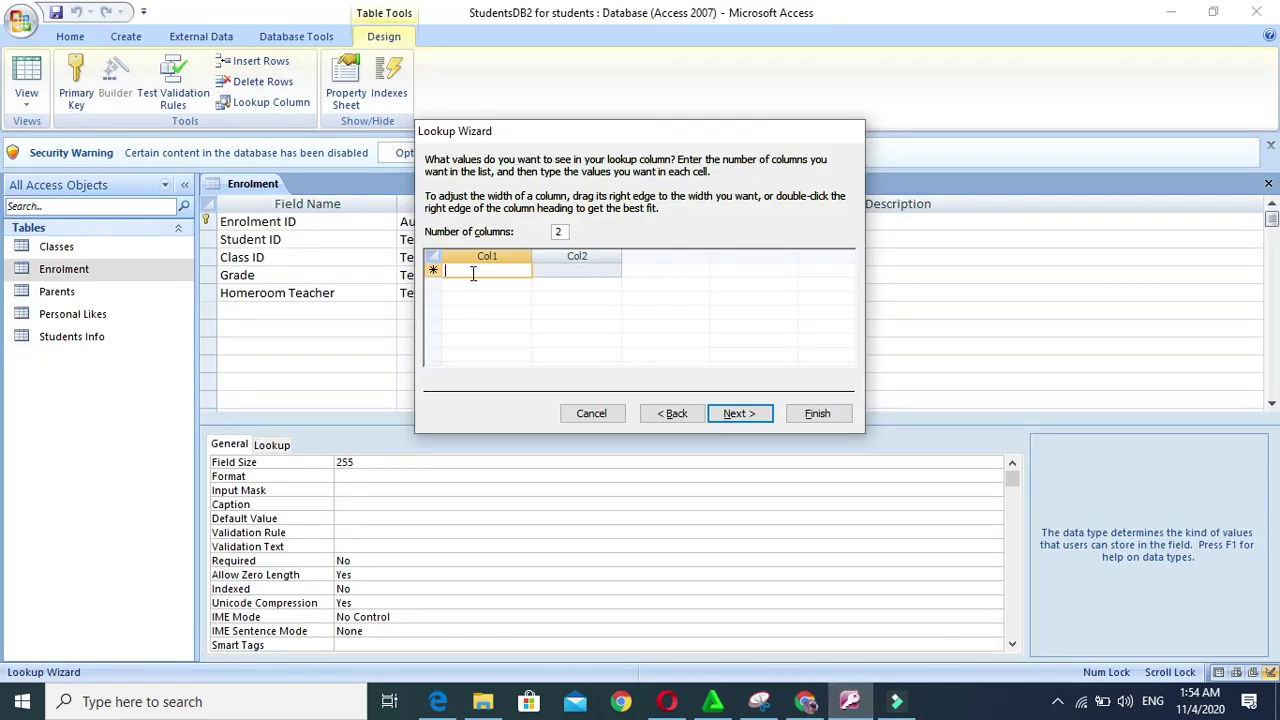
text(Mdm Mariah)
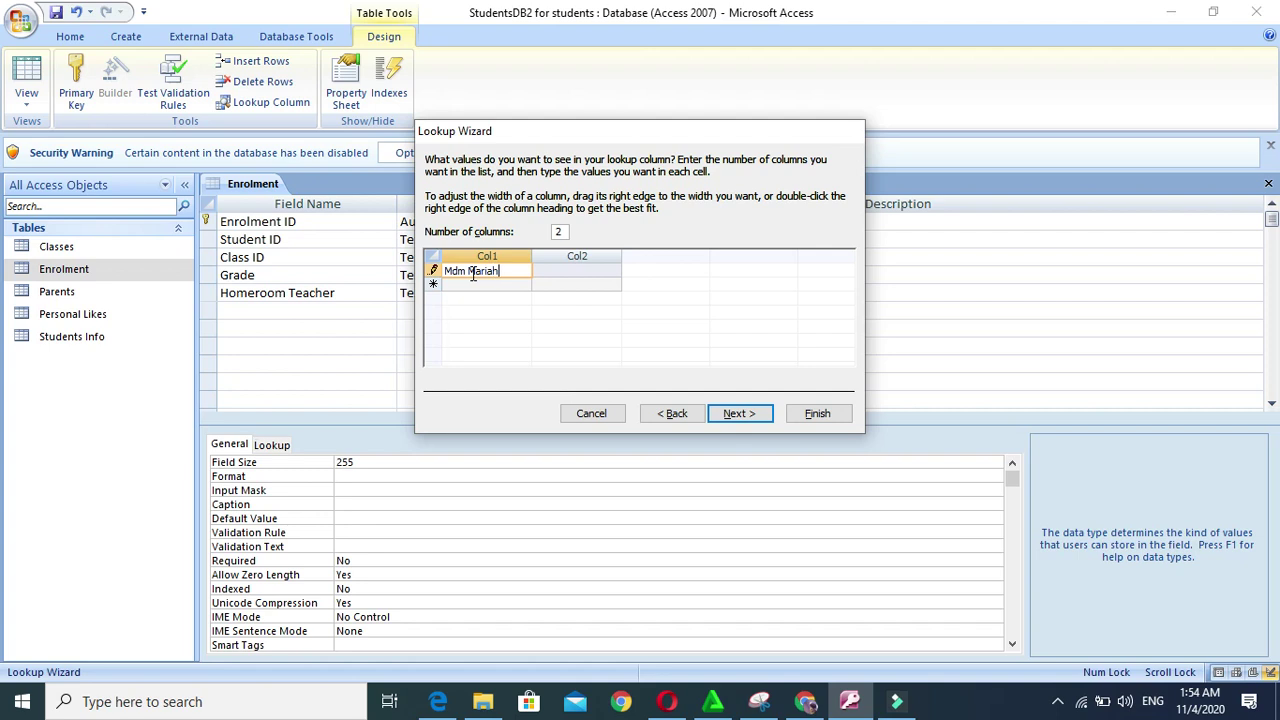
click(556, 268)
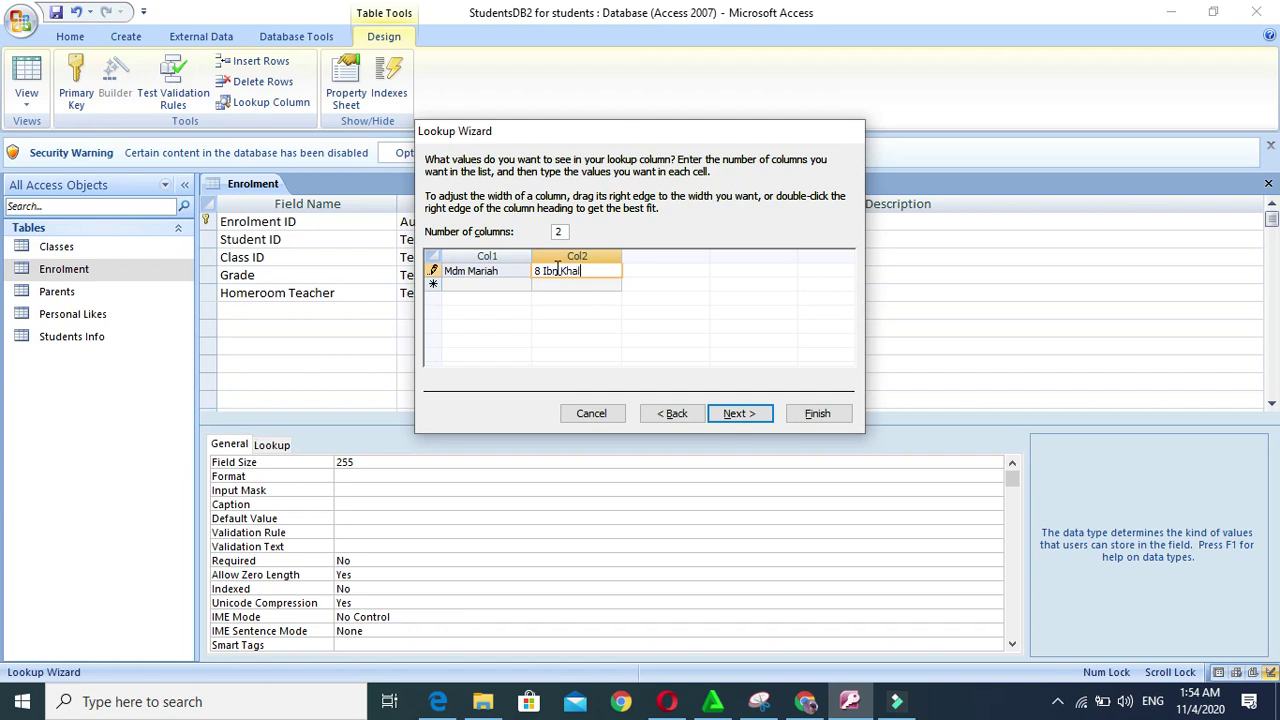
Fill the second lookup row with the homeroom teacher's name and 8 Al-Farabi, checking the grade in the PDF
click(480, 284)
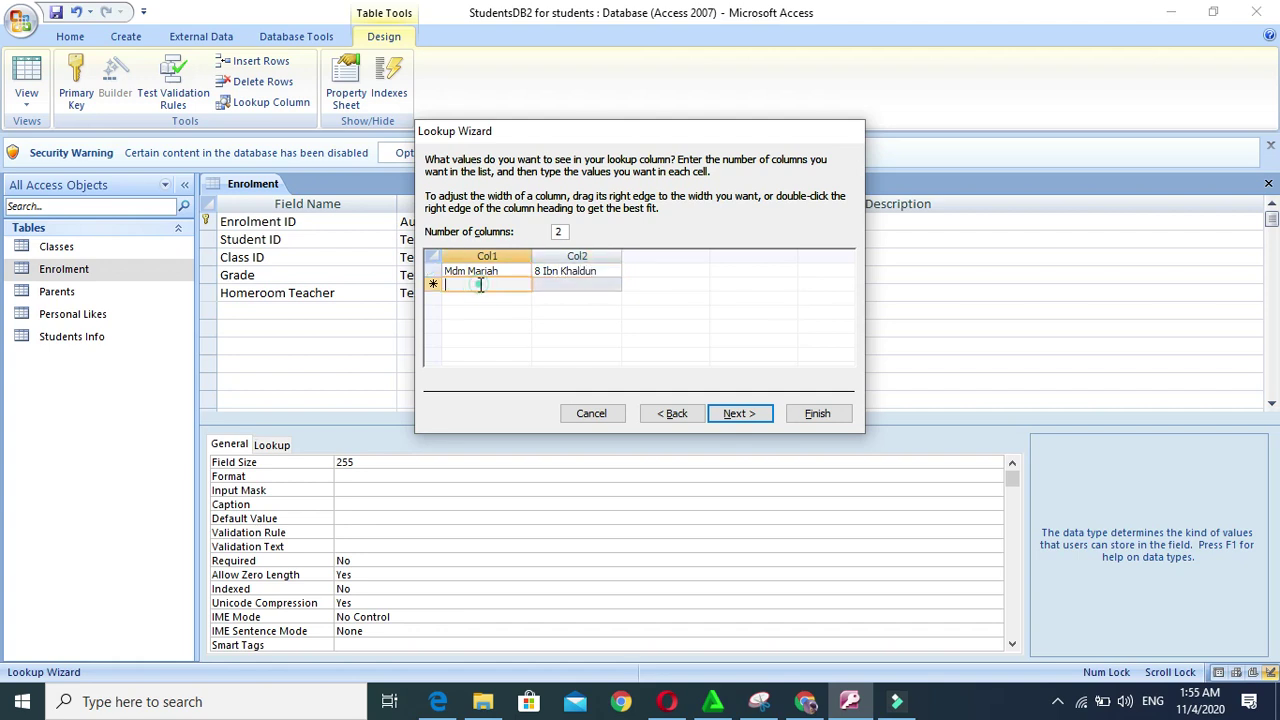
text(M)
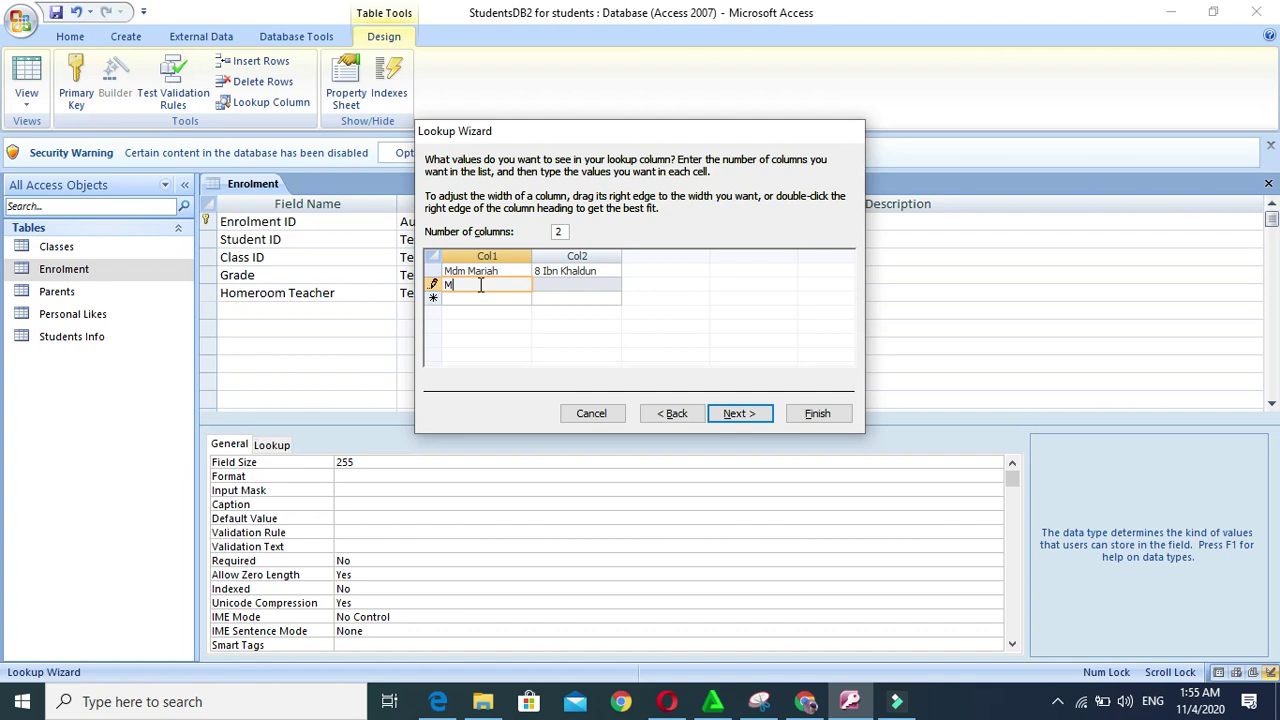
text(r Siamak)
click(468, 304)
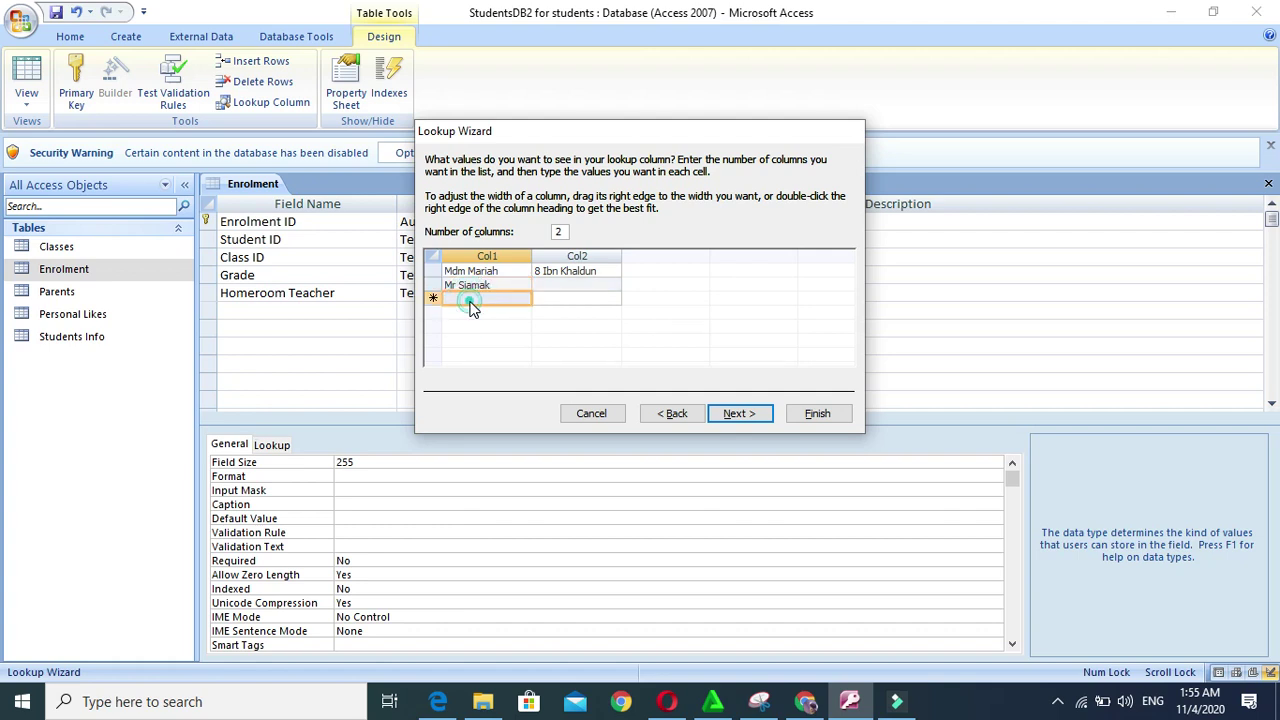
click(552, 285)
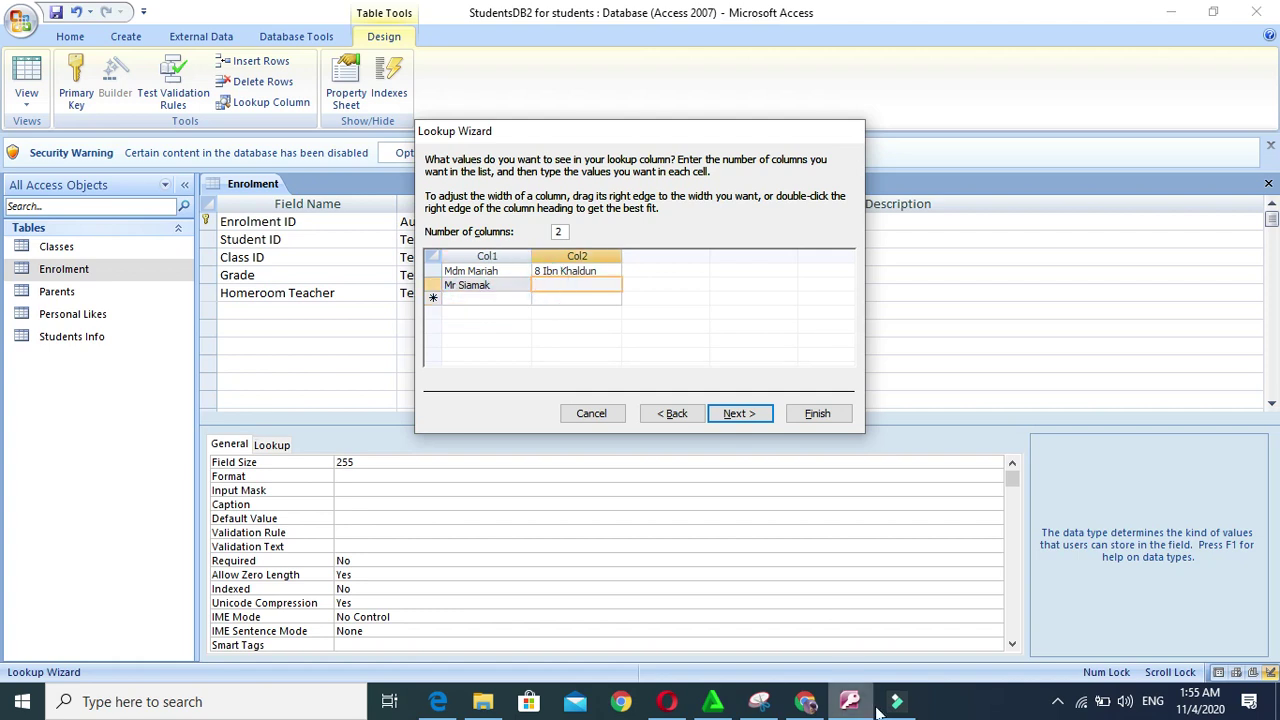
click(823, 705)
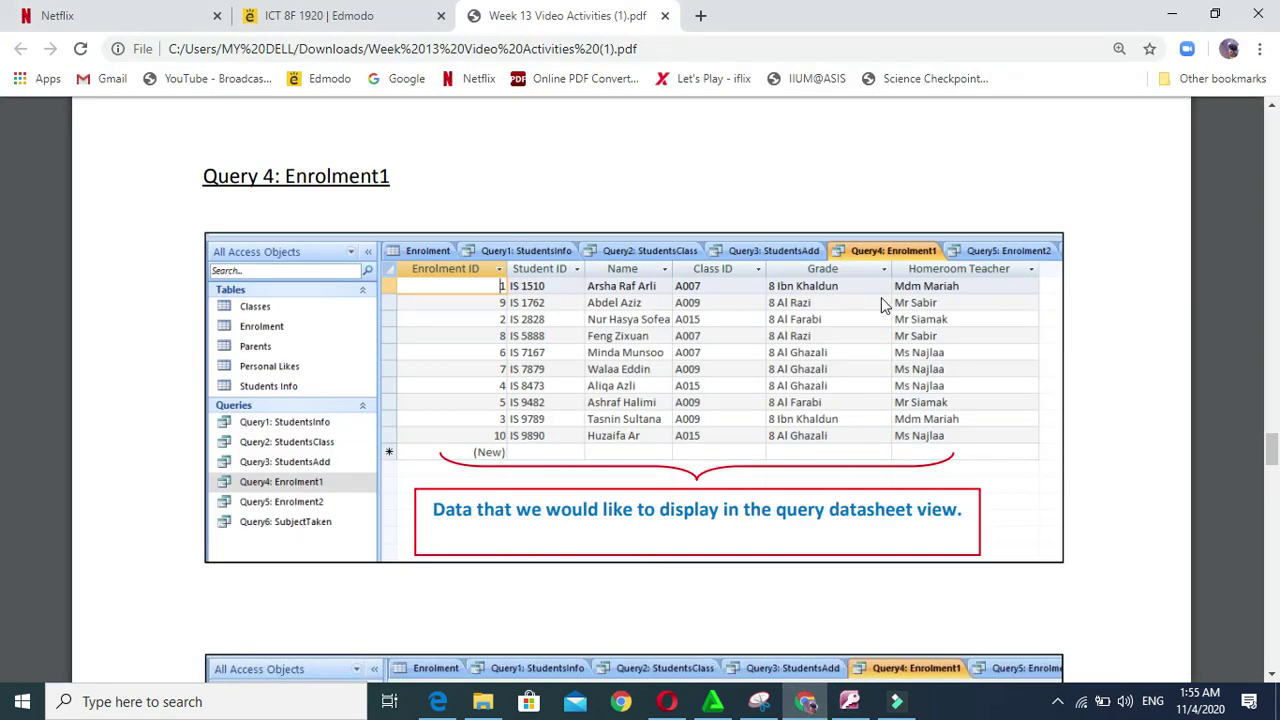
click(848, 702)
text(8 Al)
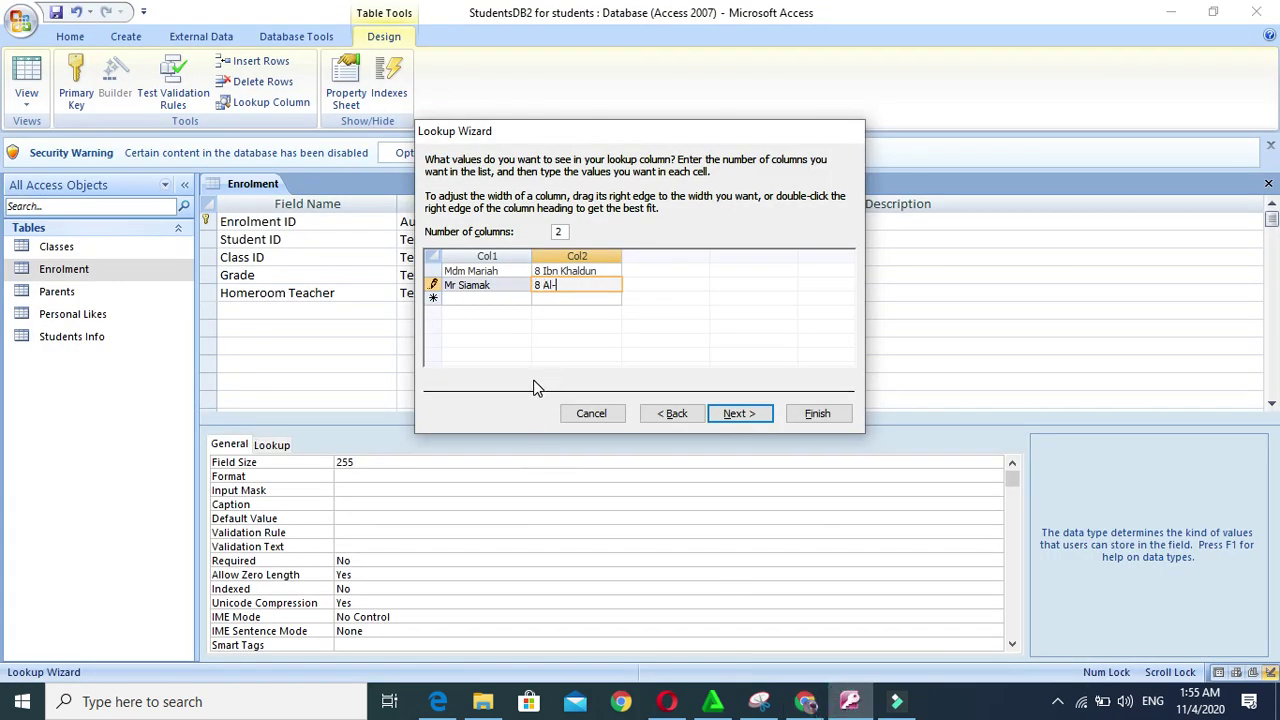
text(-Farabi)
Fill the third lookup row with the homeroom teacher's name and 8 Al-Razi, checking the grade in the PDF
click(490, 299)
text(Mr)
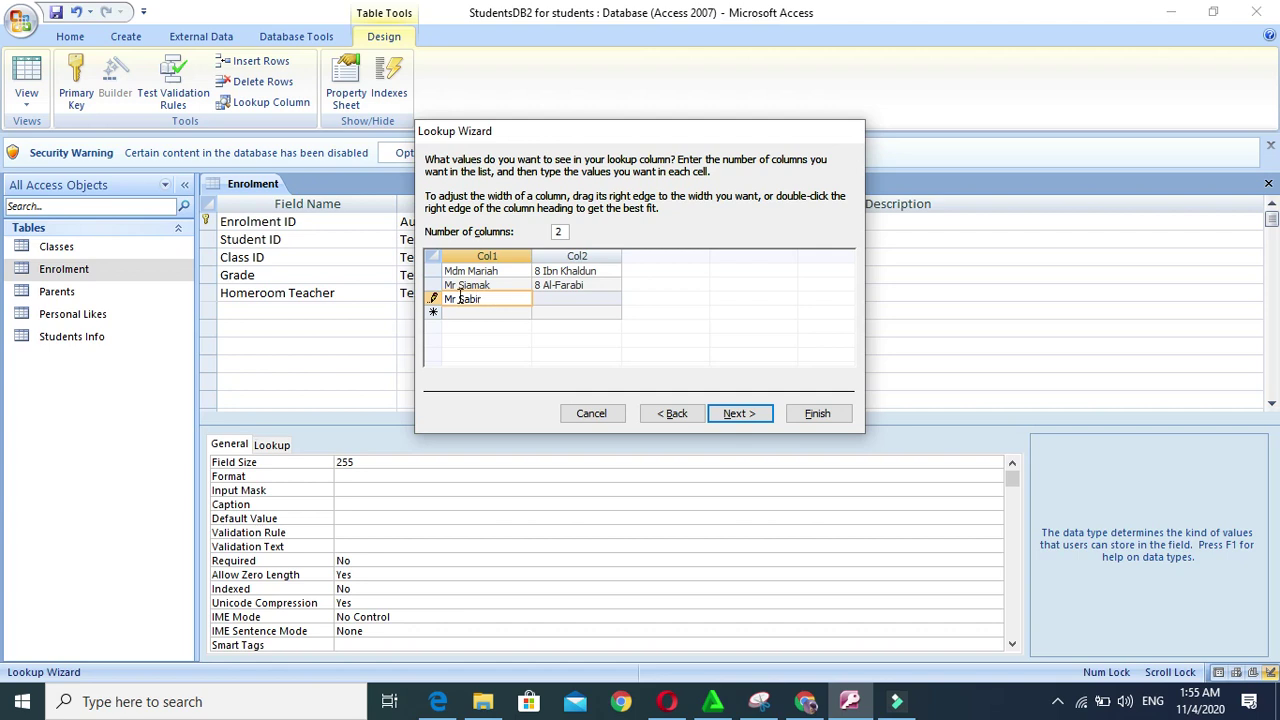
click(575, 300)
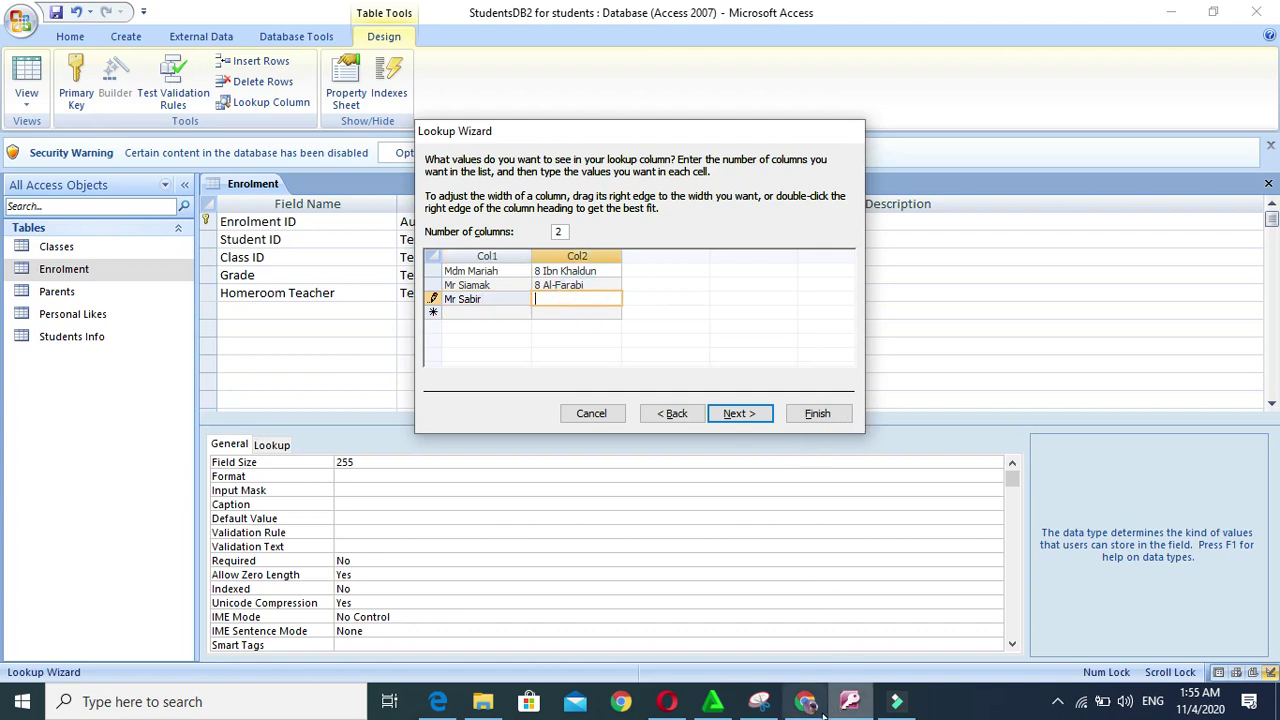
click(805, 701)
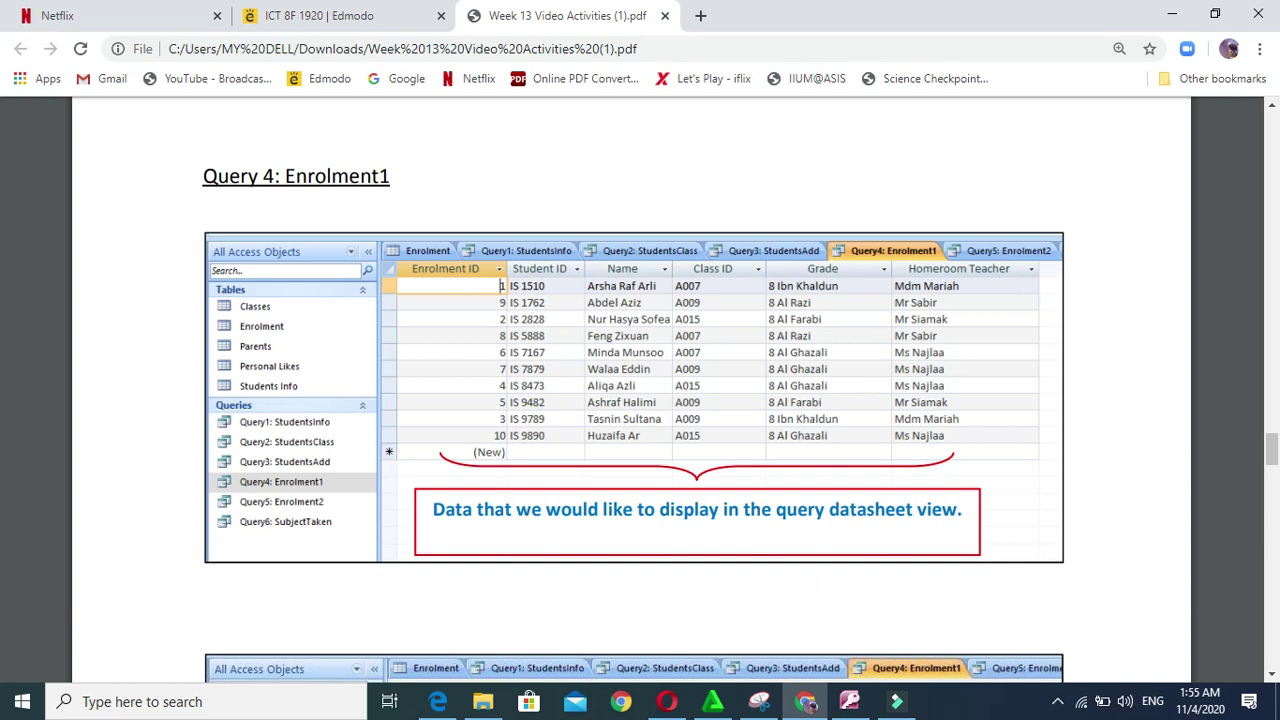
click(849, 701)
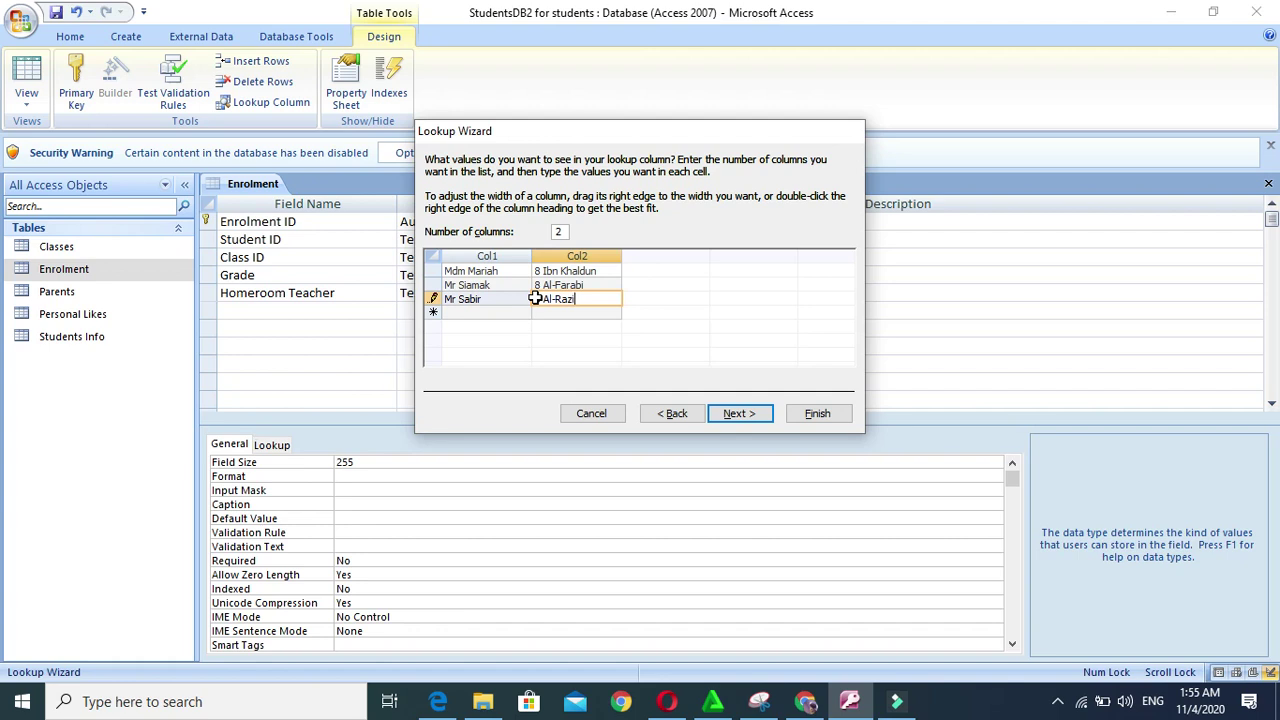
Fill the fourth lookup row with the homeroom teacher's name and 8 Al-Ghazali
click(503, 313)
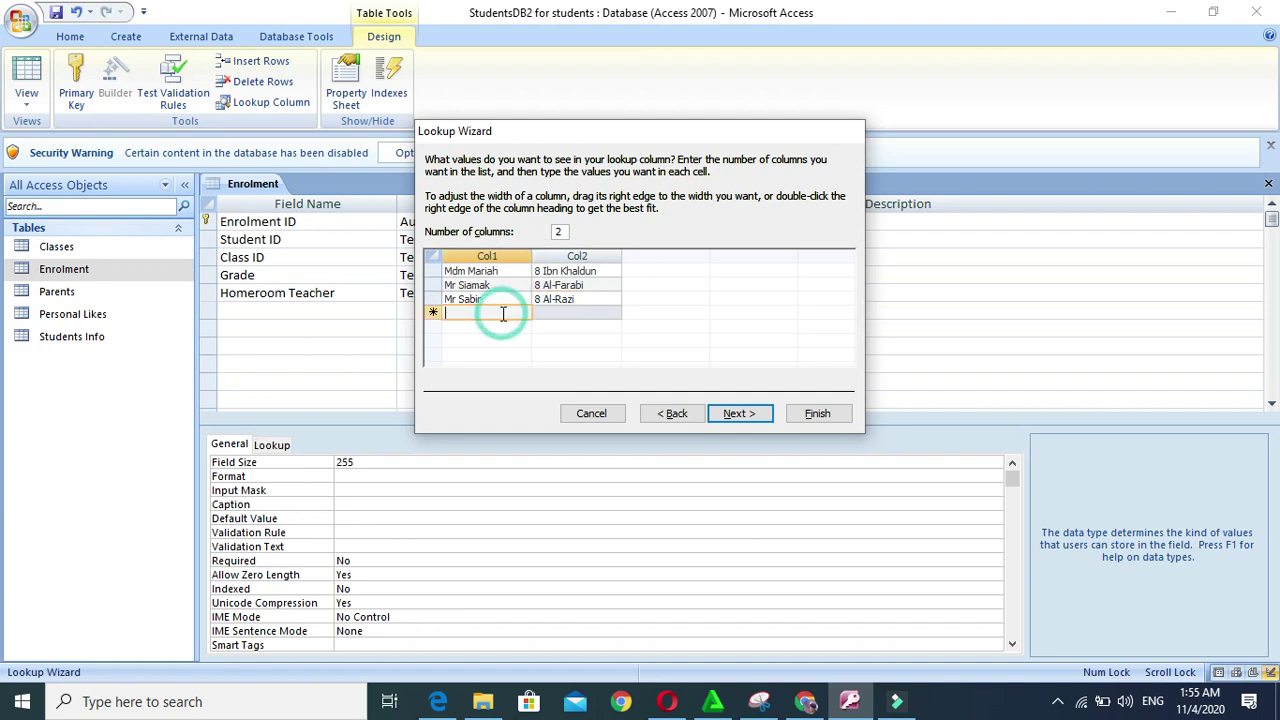
text(Ms Najlaa)
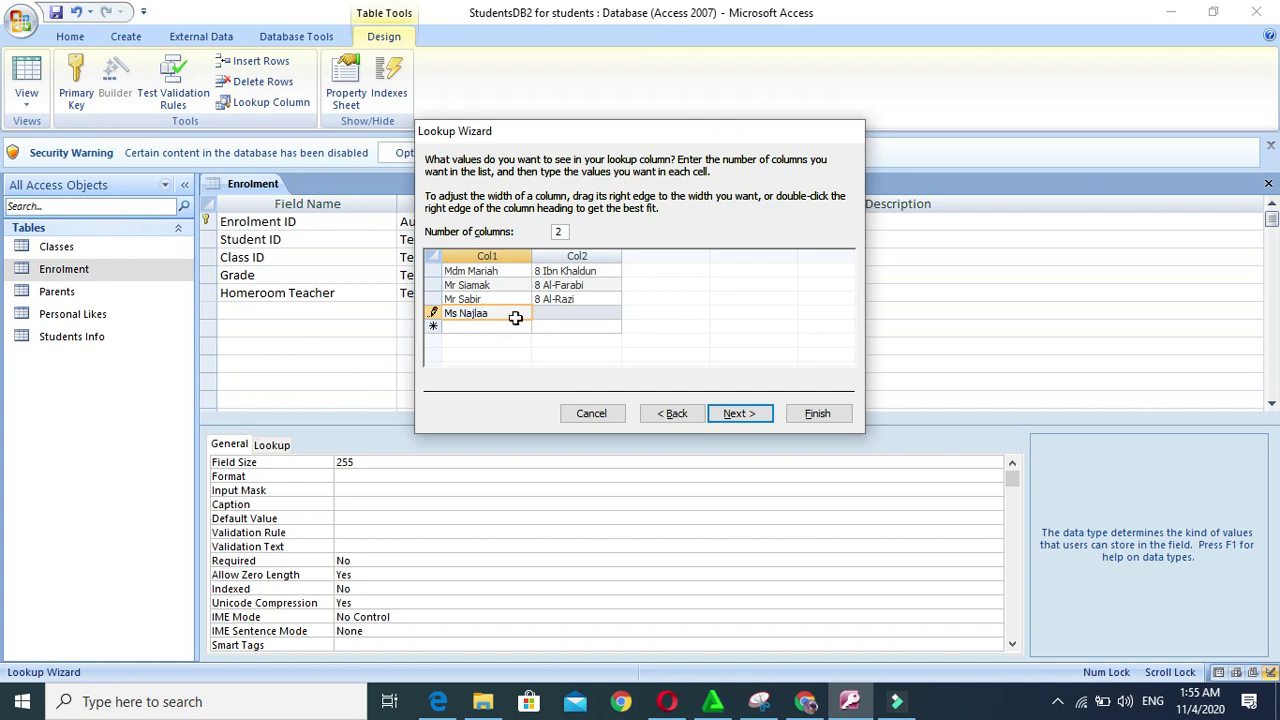
click(556, 316)
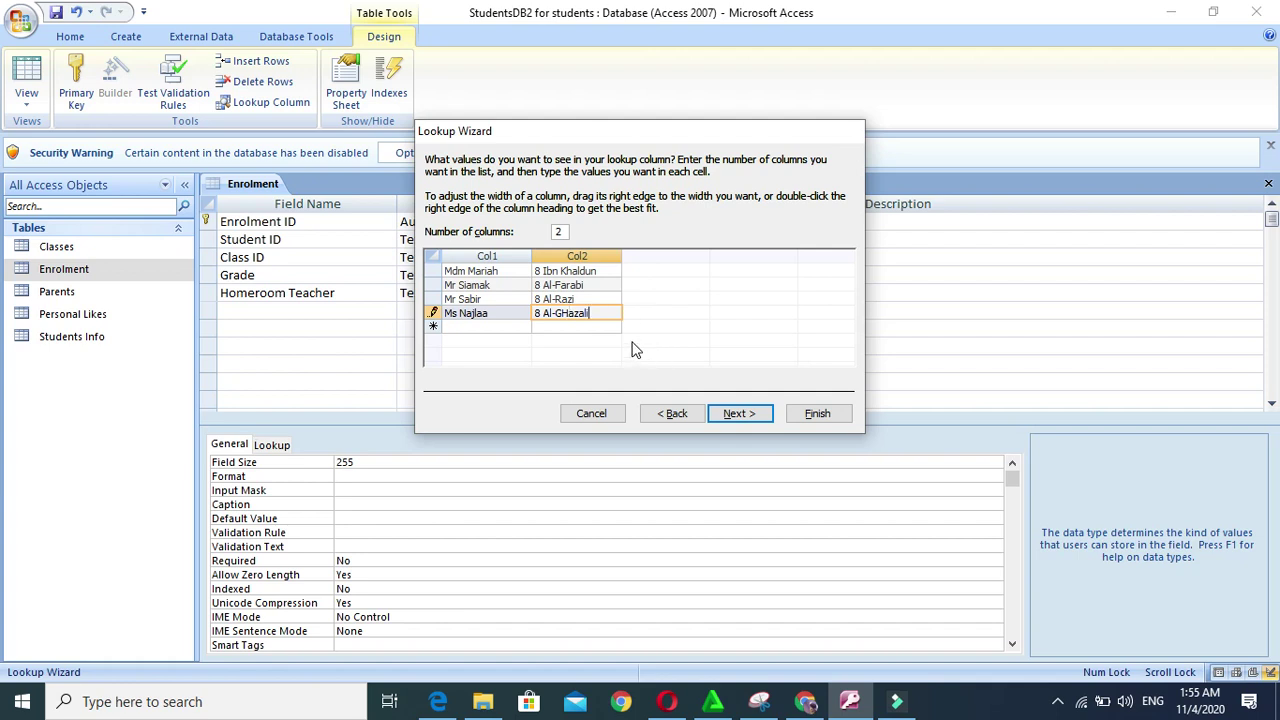
click(571, 313)
key(BackSpace)
text(h)
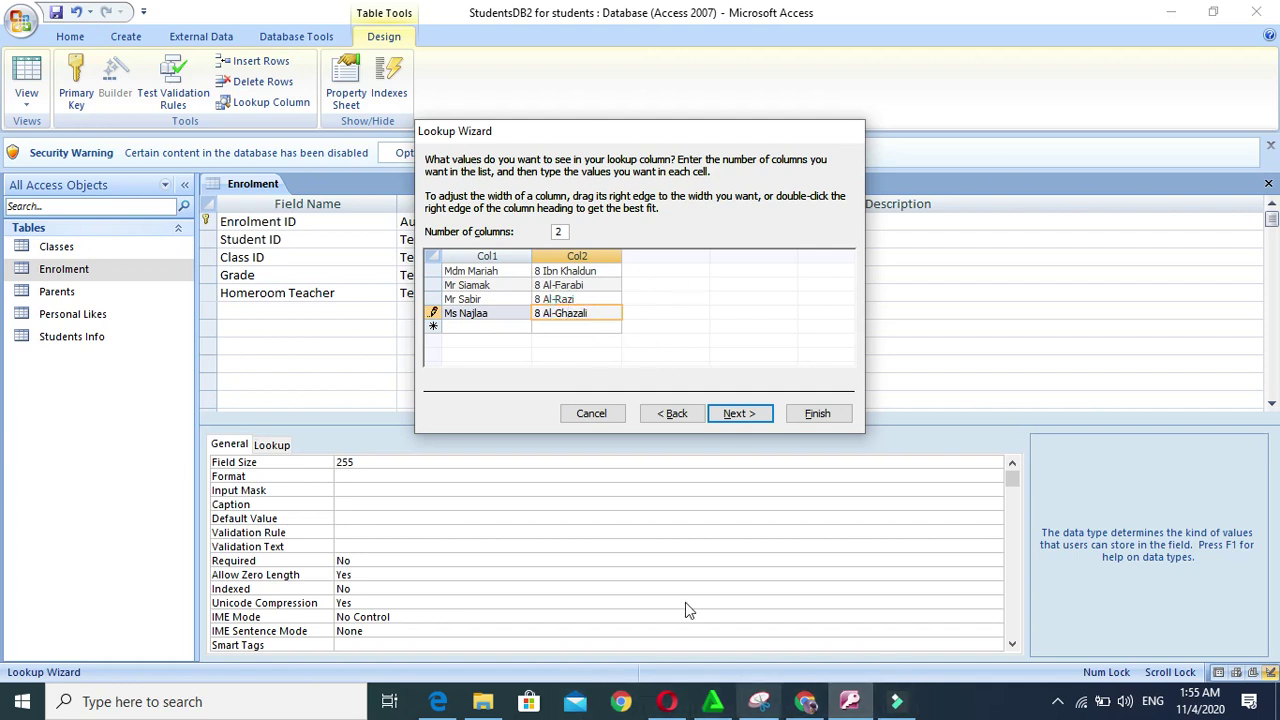
Finish the lookup with Col1 as the stored value and the label Homeroom Teacher, and save the table while switching to Datasheet view
click(747, 412)
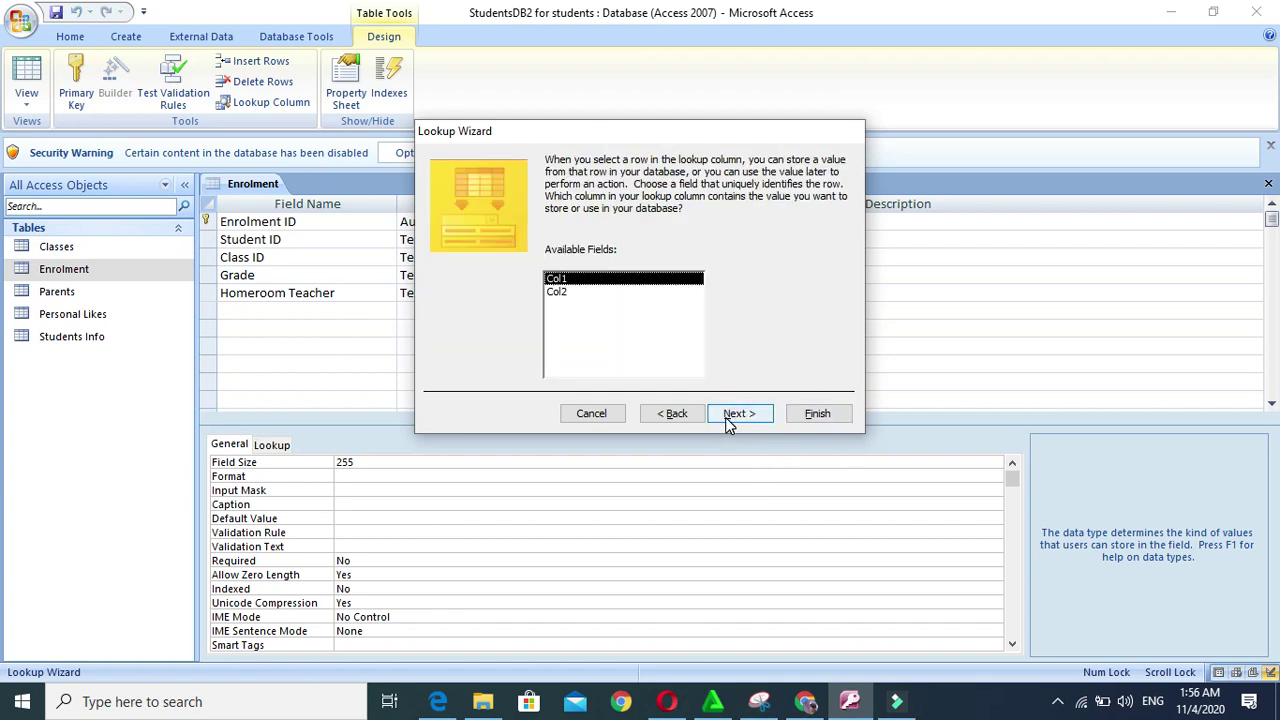
click(736, 413)
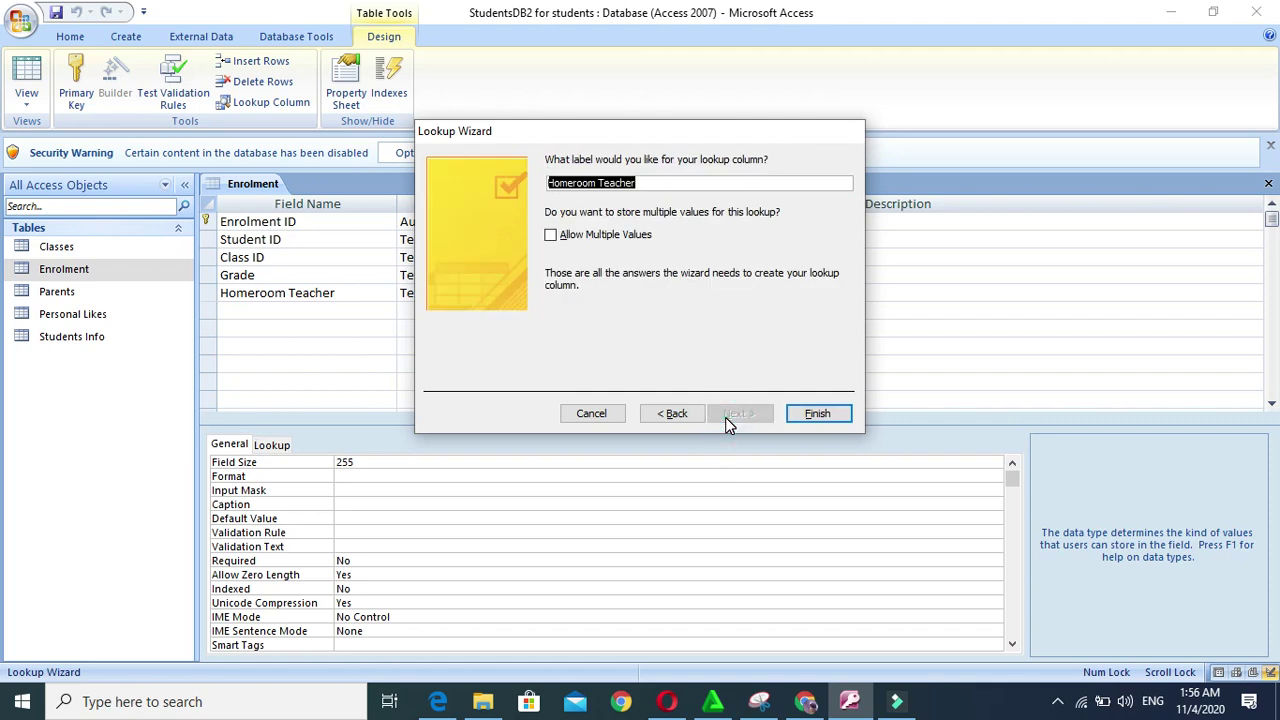
click(791, 414)
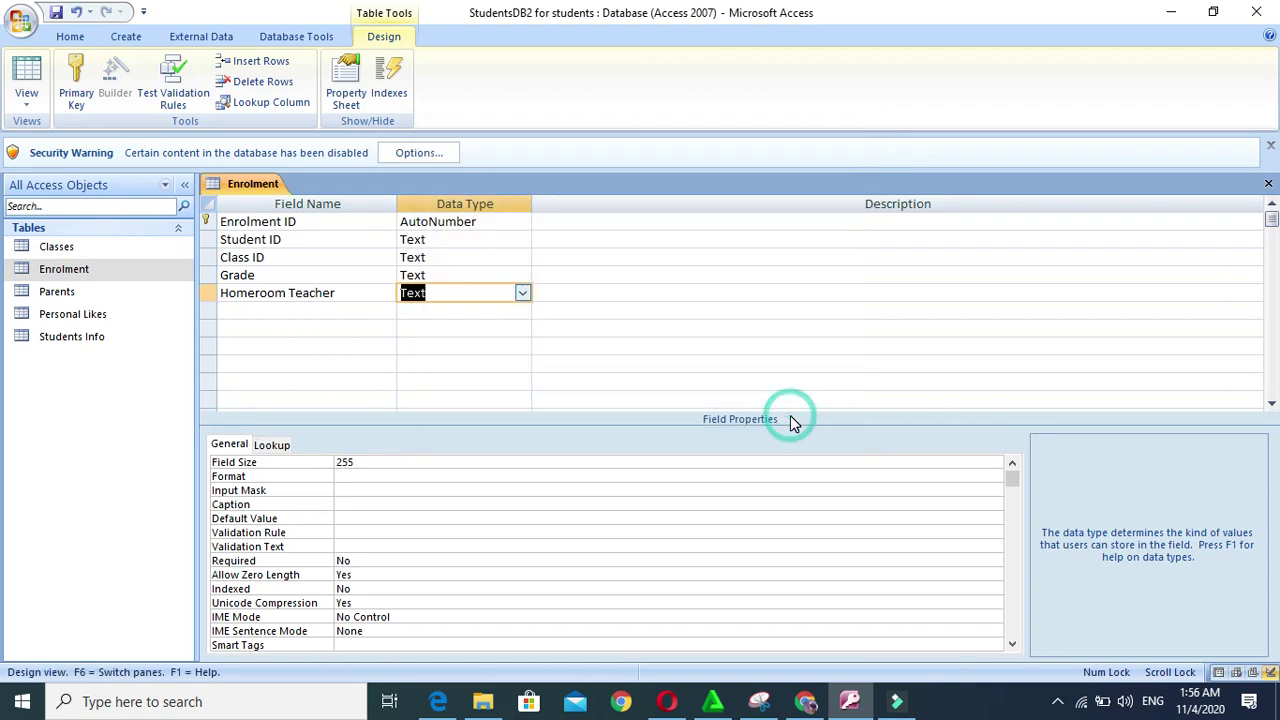
click(28, 88)
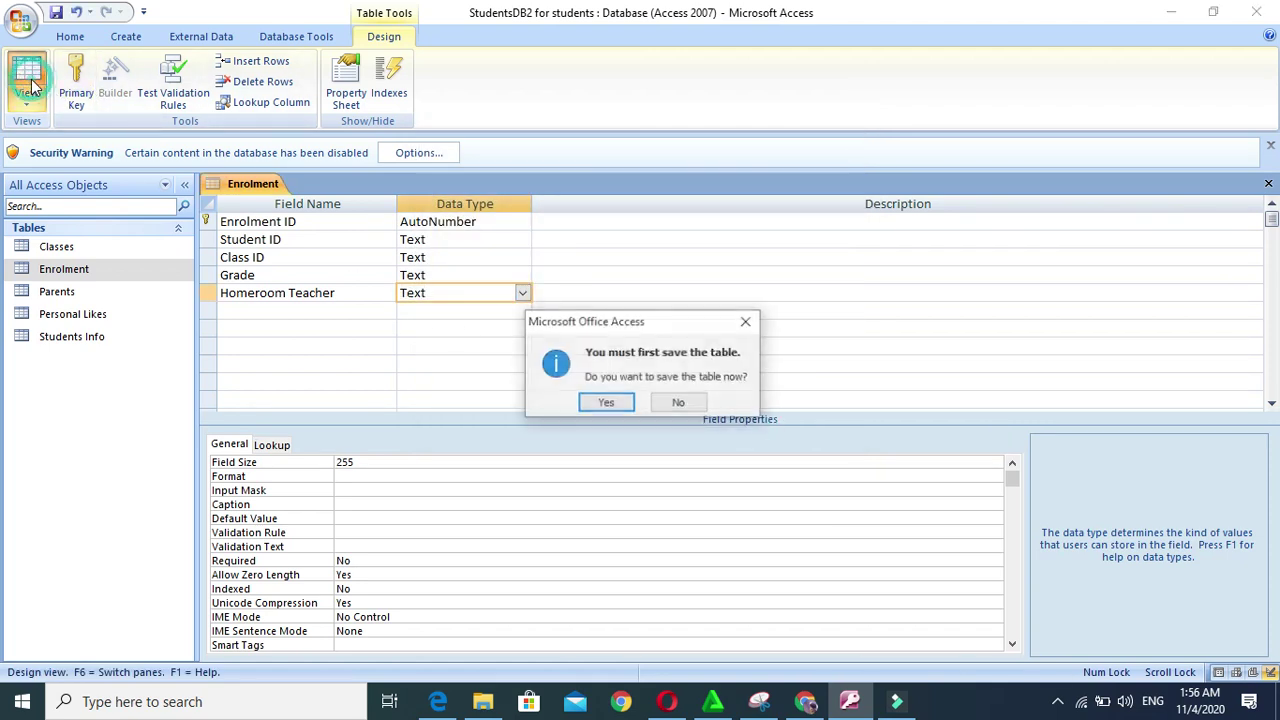
click(618, 405)
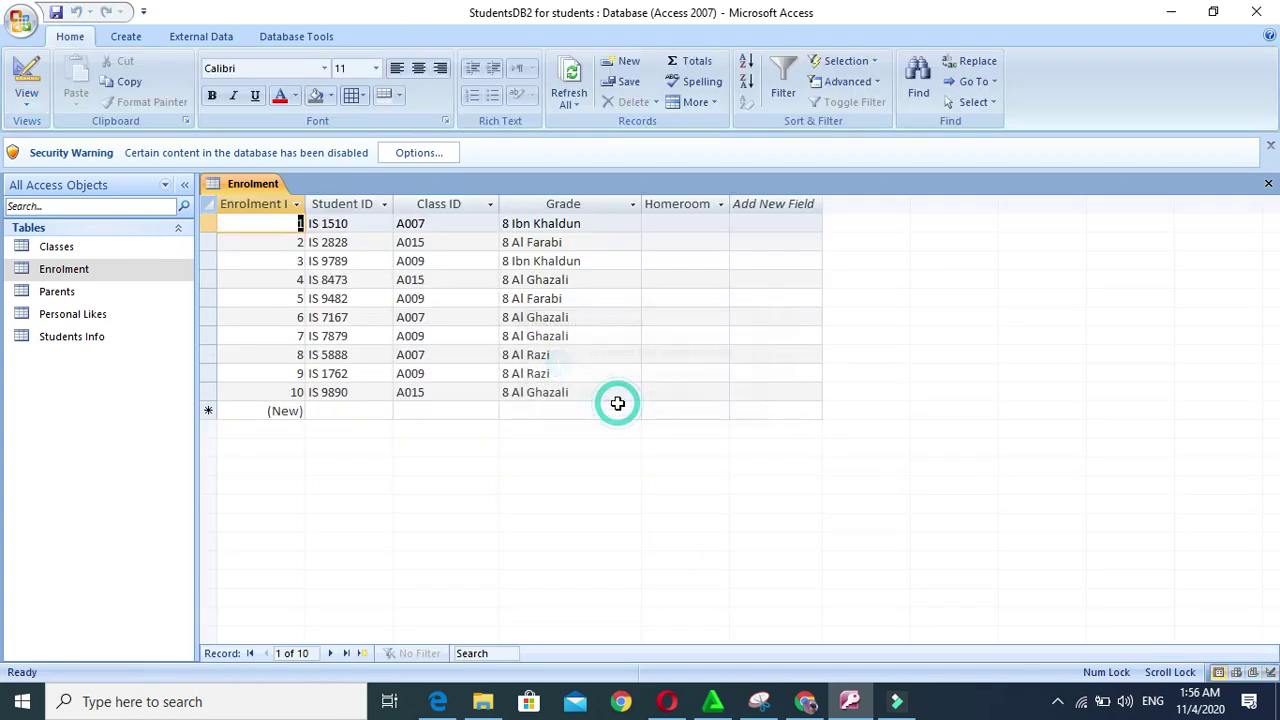
Set the homeroom teacher of enrolments 1 and 3 to the 8 Ibn Khaldun teacher and of enrolment 2 to the 8 Al-Farabi teacher
click(718, 205)
click(677, 224)
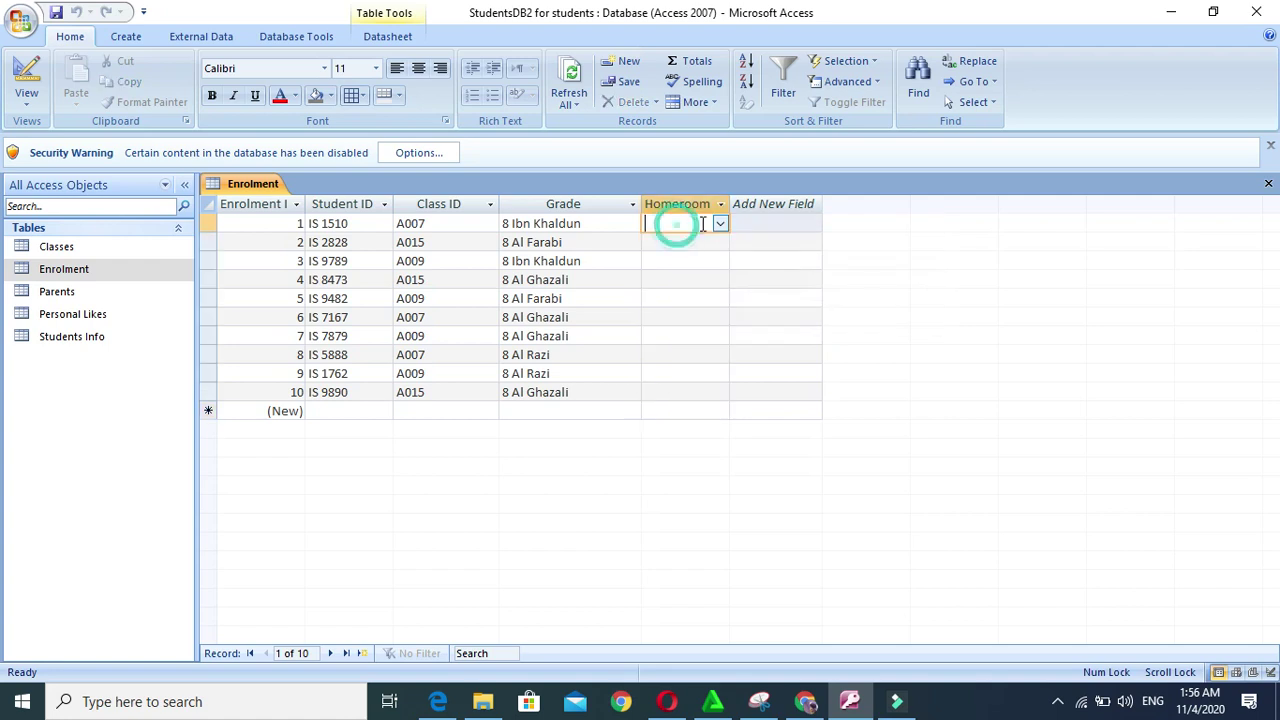
click(720, 224)
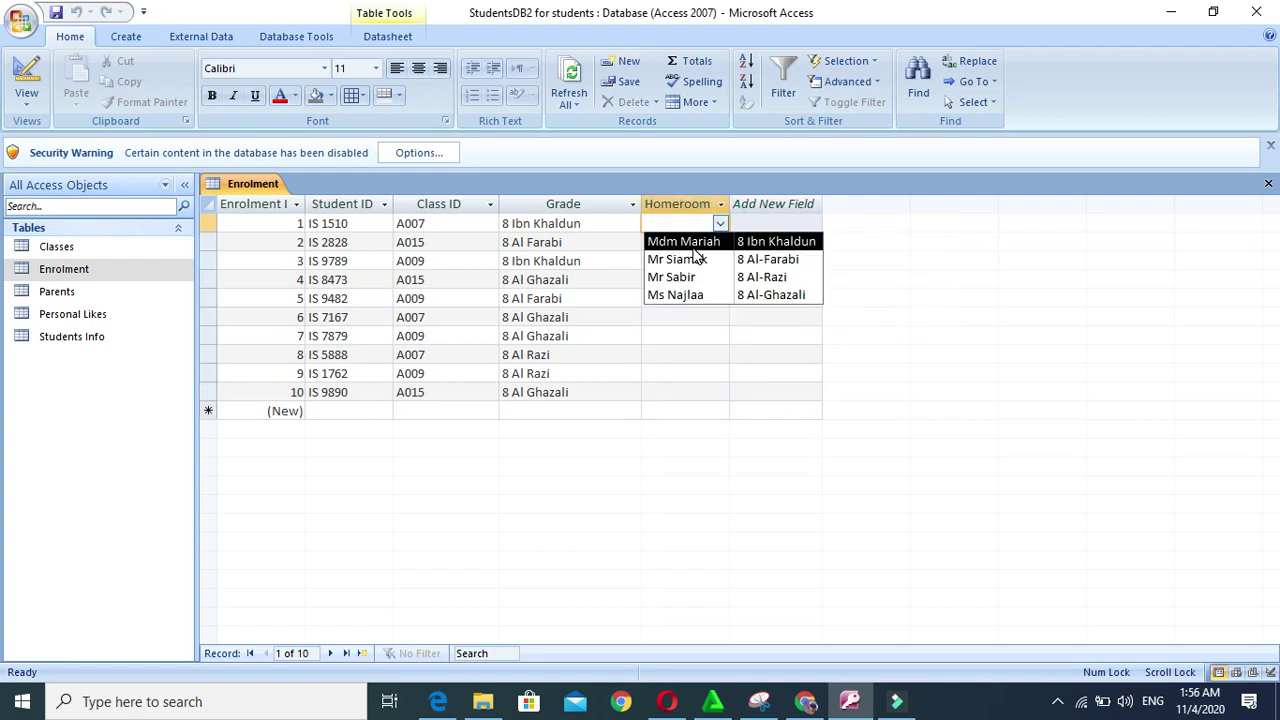
click(694, 247)
click(677, 245)
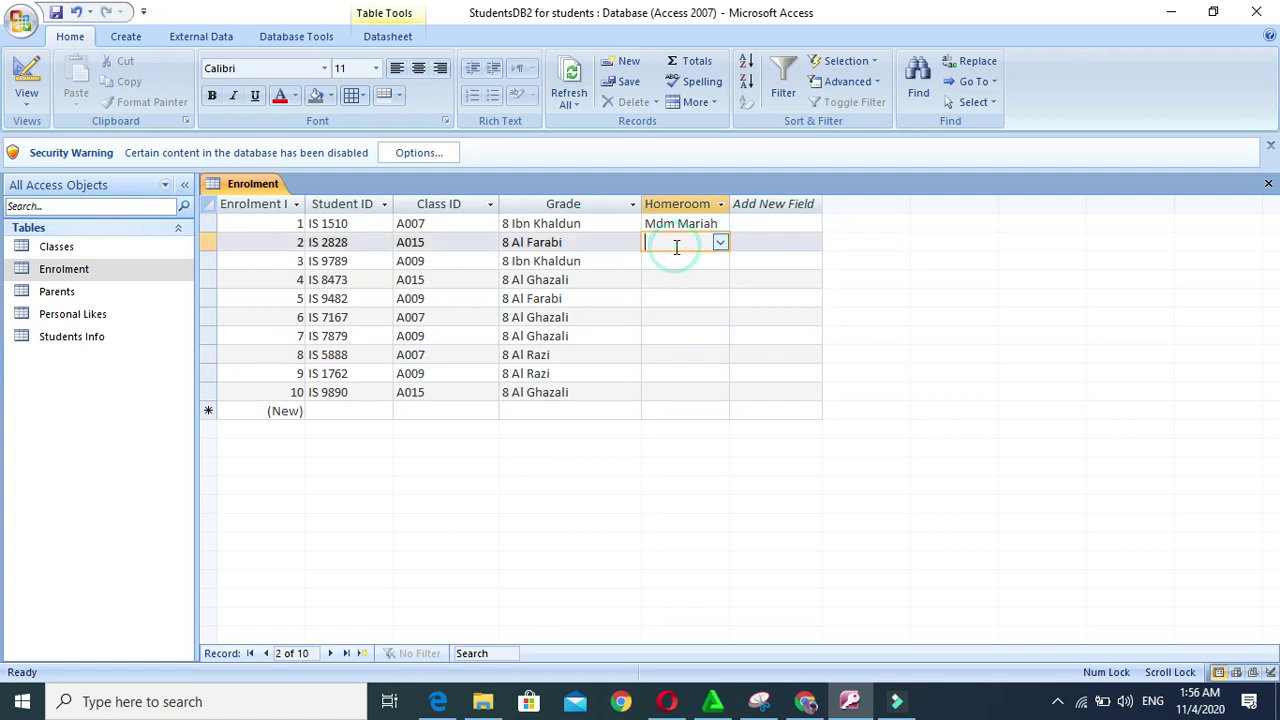
click(718, 243)
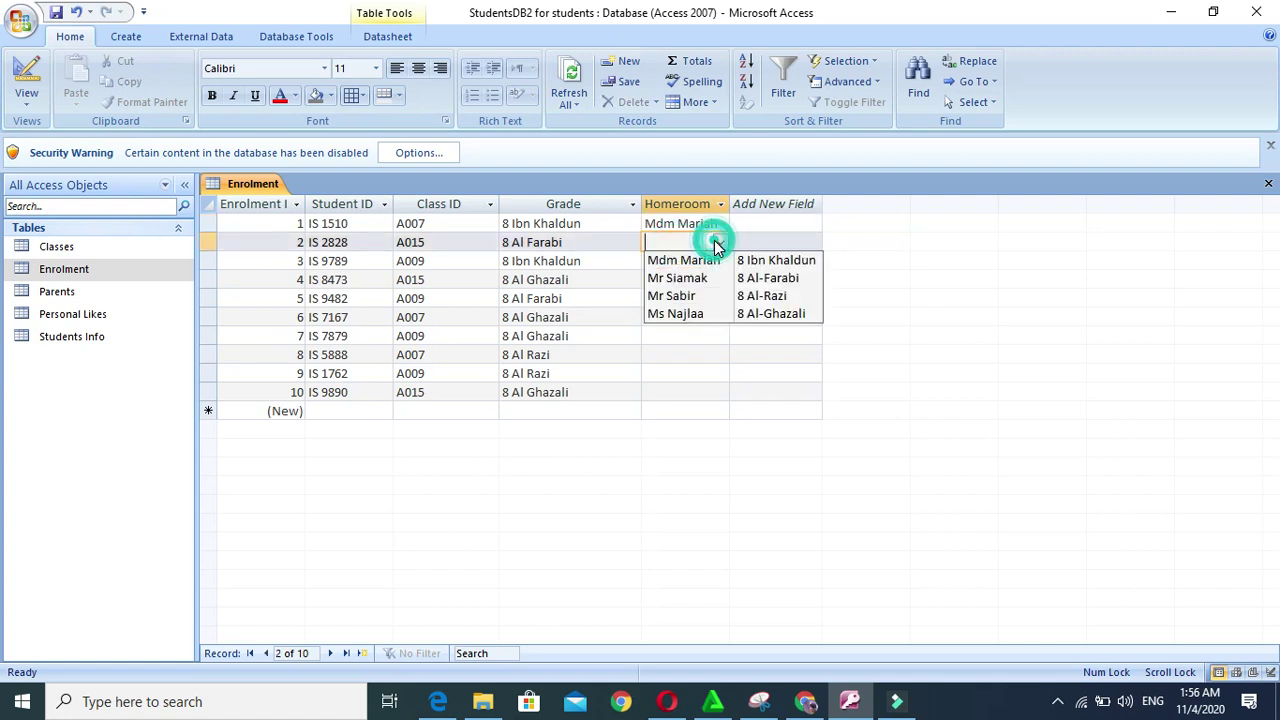
click(752, 278)
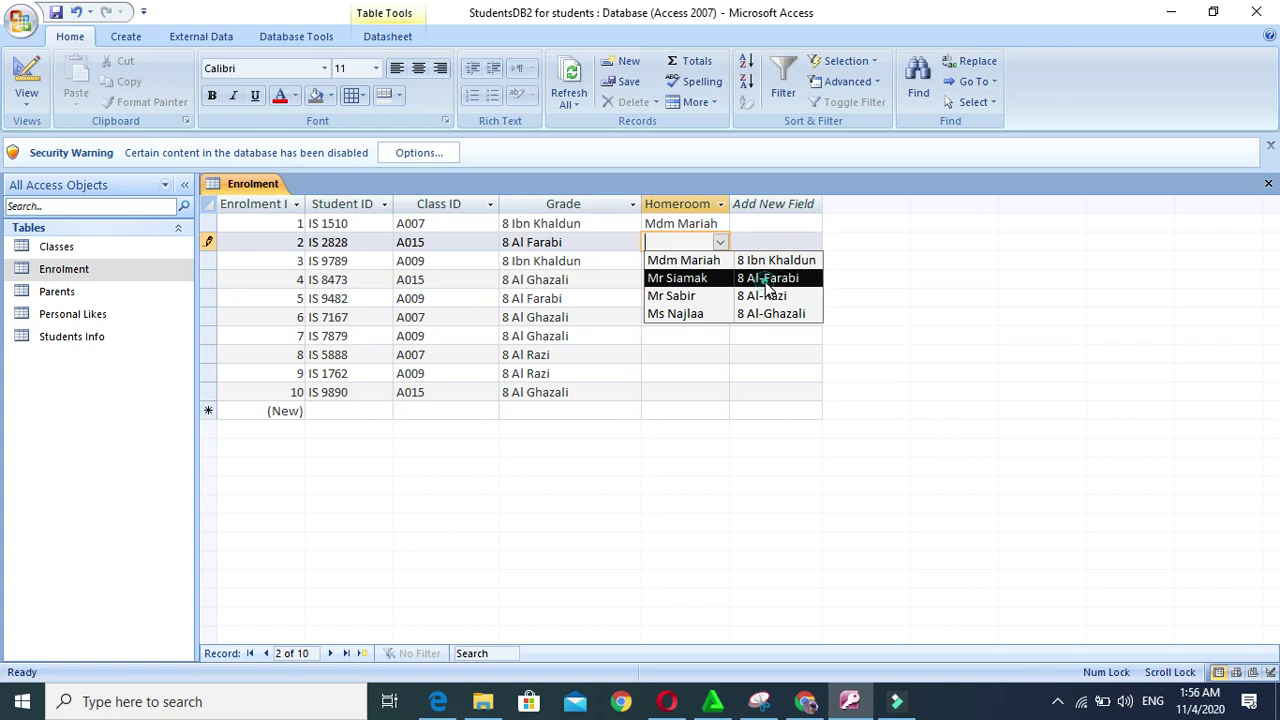
click(700, 262)
click(720, 261)
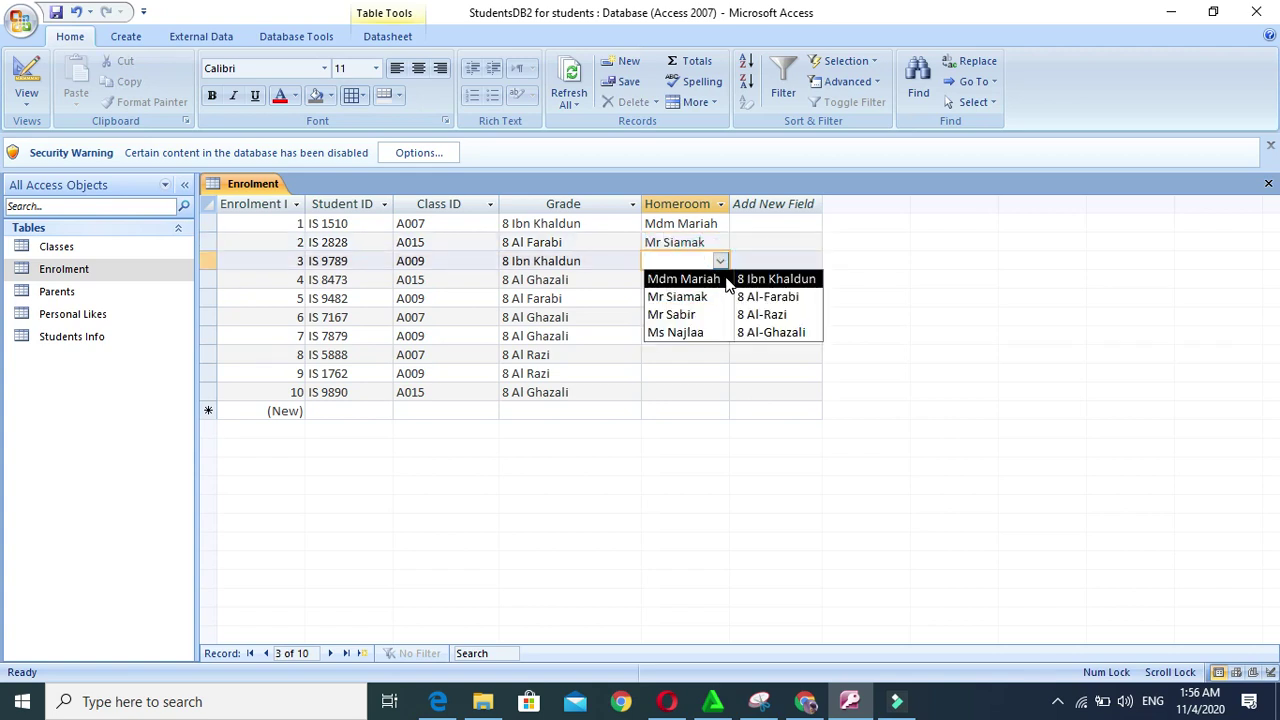
click(722, 280)
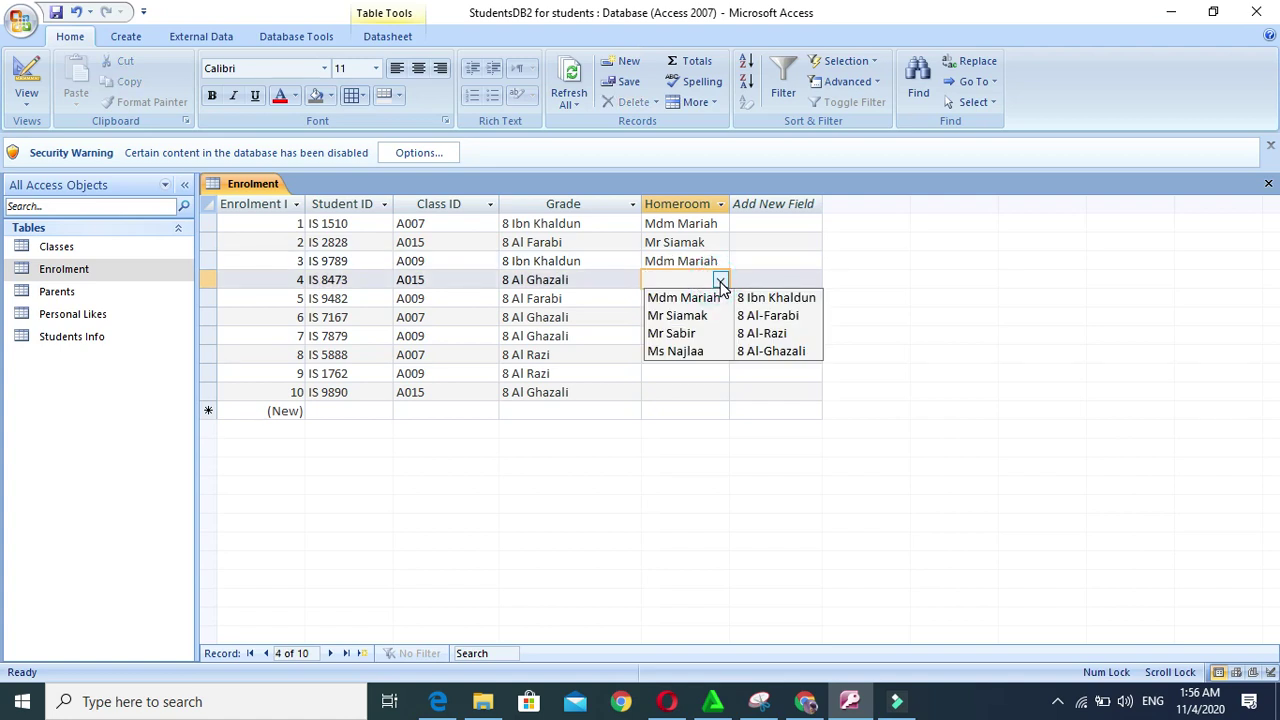
Set the homeroom teacher of enrolments 4, 6 and 7 to the 8 Al-Ghazali teacher and of enrolment 5 to the 8 Al-Farabi teacher
click(723, 351)
click(706, 298)
click(719, 298)
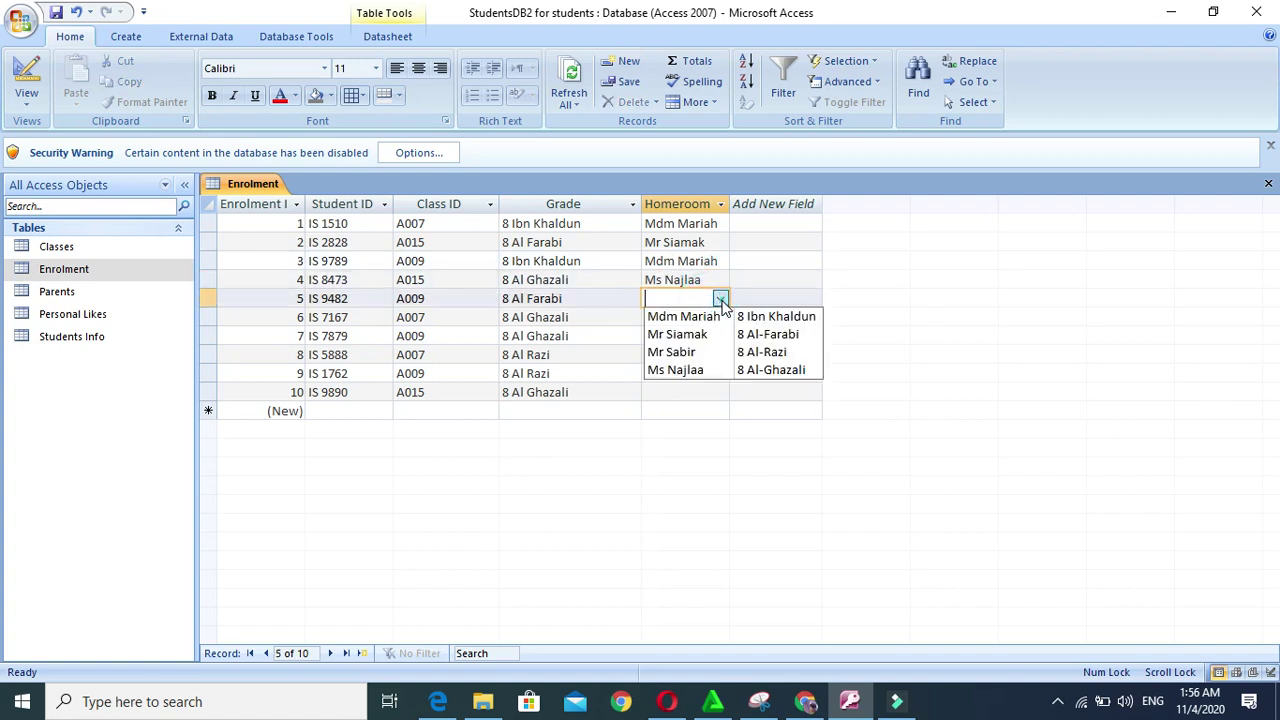
click(723, 334)
click(719, 318)
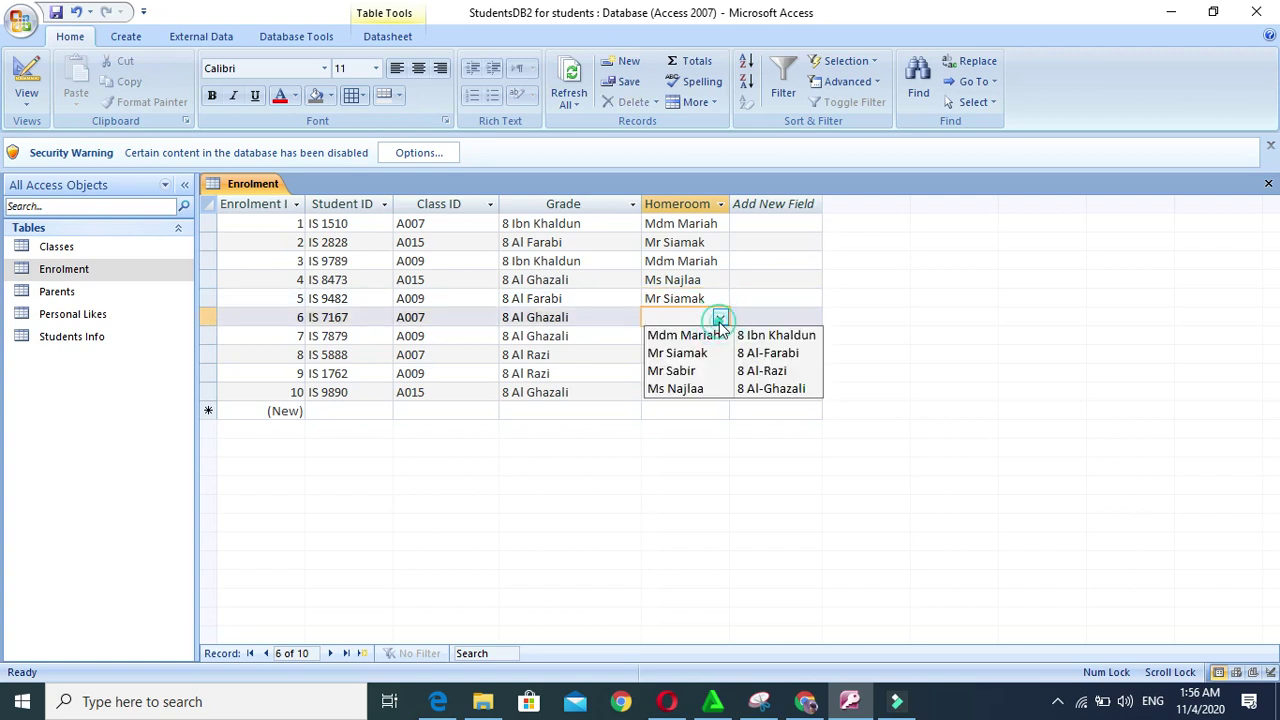
click(720, 389)
click(719, 340)
click(720, 336)
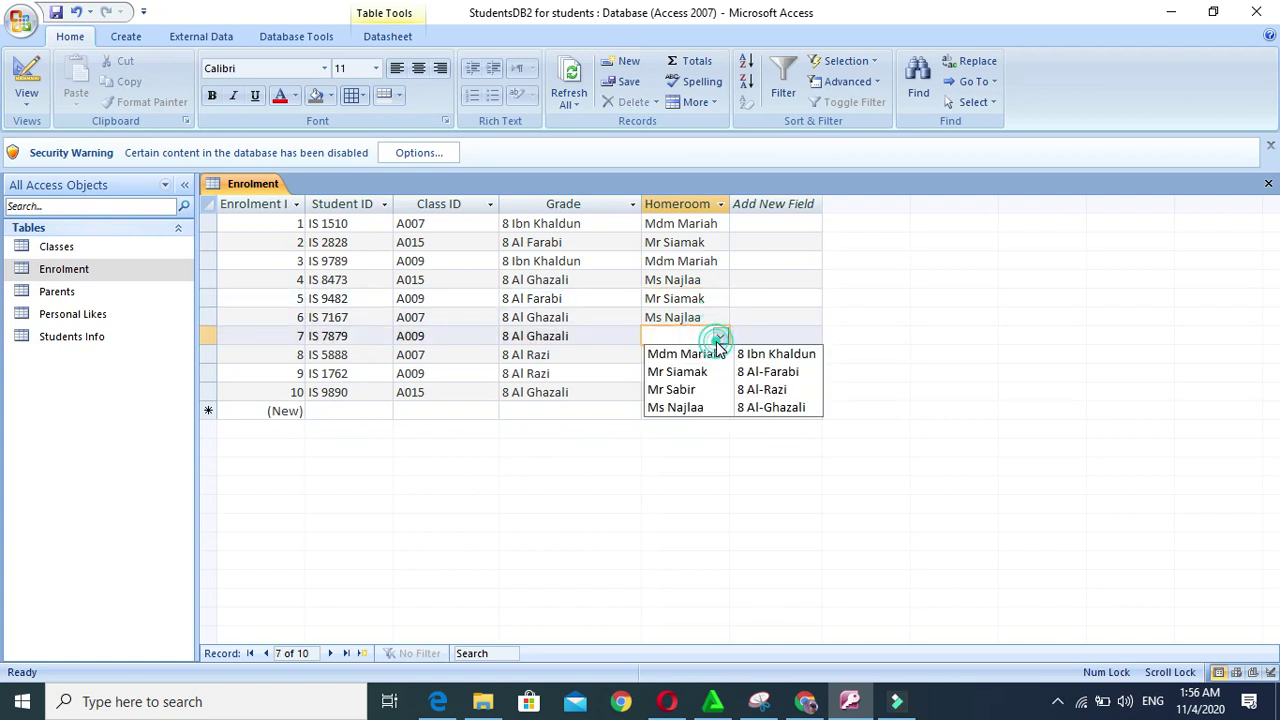
click(709, 405)
Assign the 8 Al-Razi teacher to enrolments 8 and 9 and the 8 Al-Ghazali teacher to enrolment 10, and save the Enrolment table
click(707, 358)
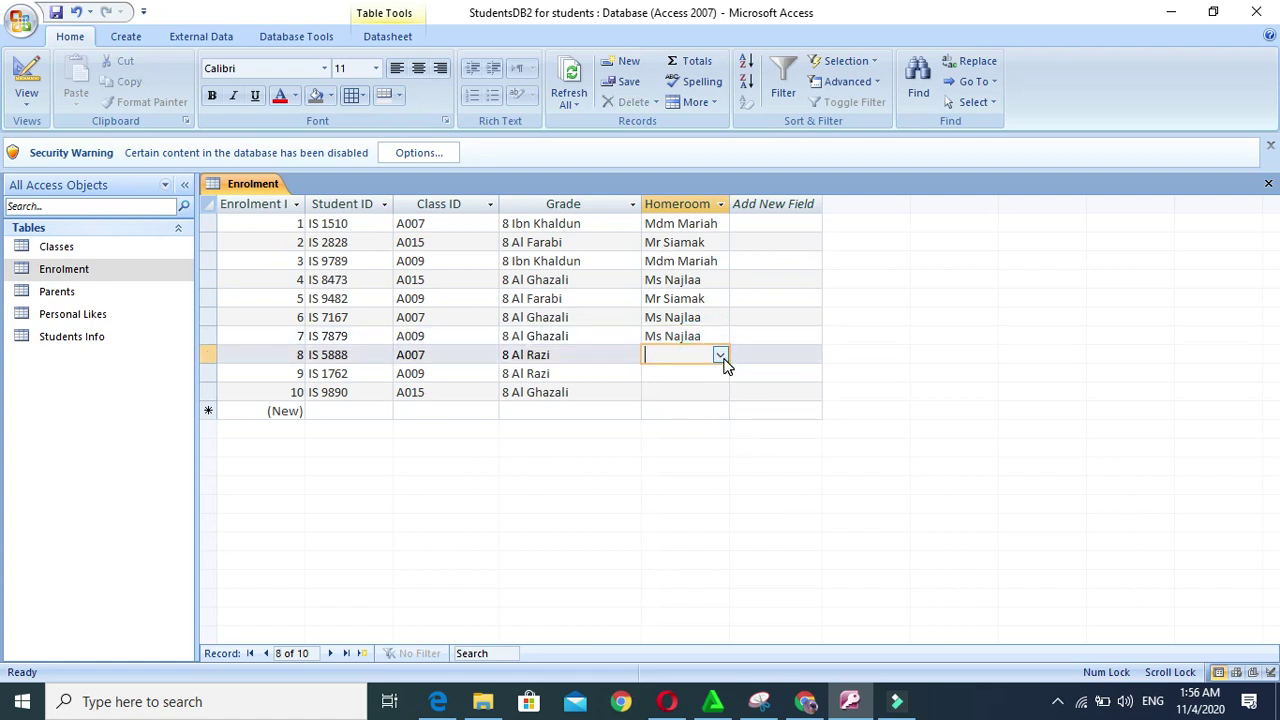
click(720, 356)
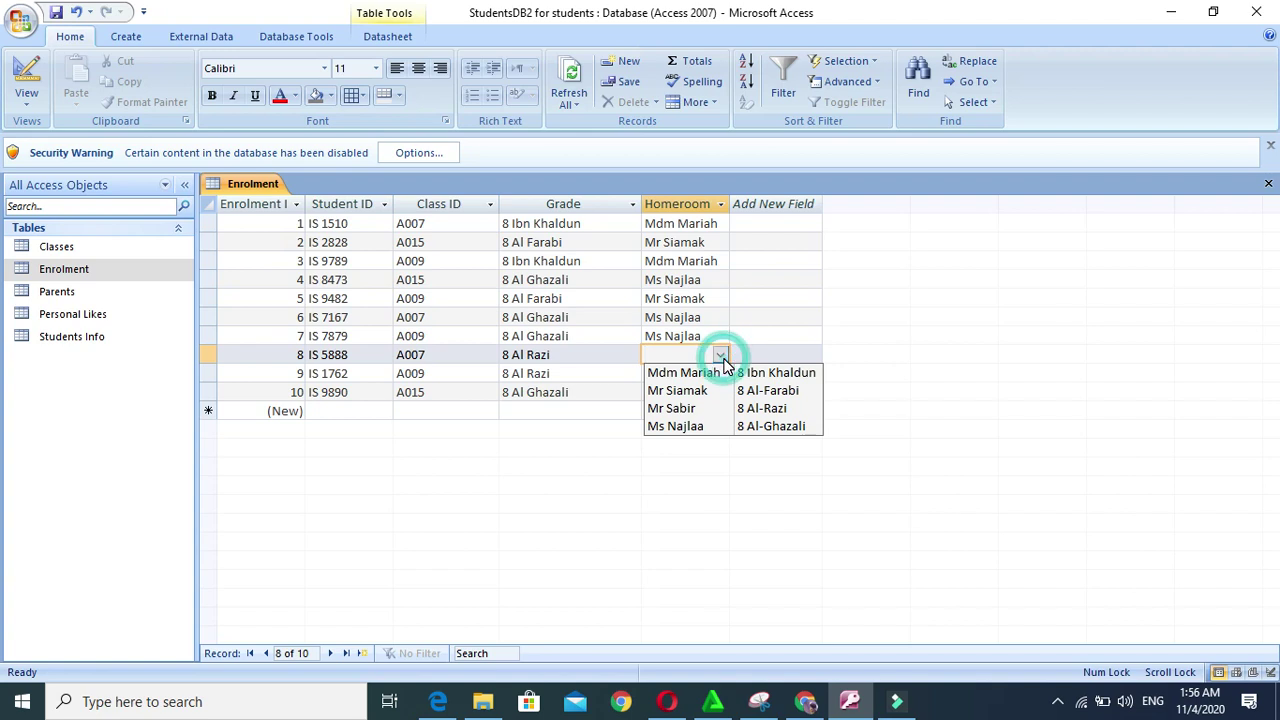
click(686, 409)
click(711, 374)
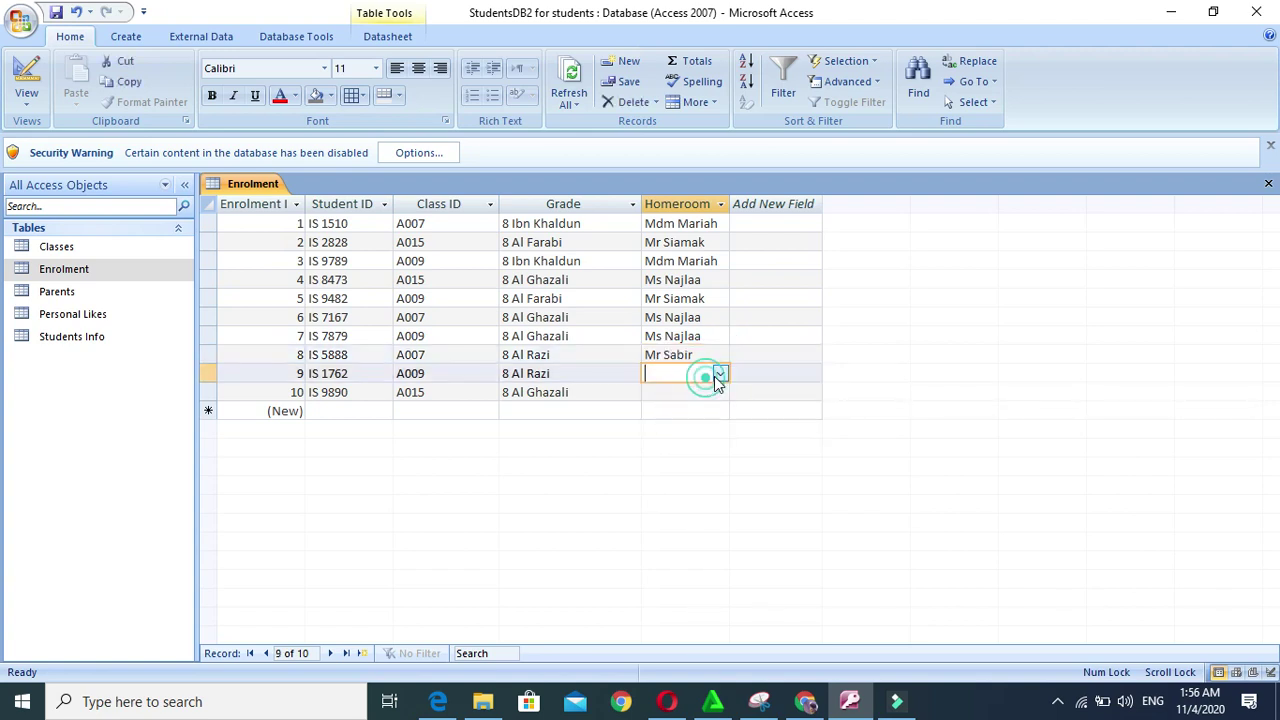
click(721, 373)
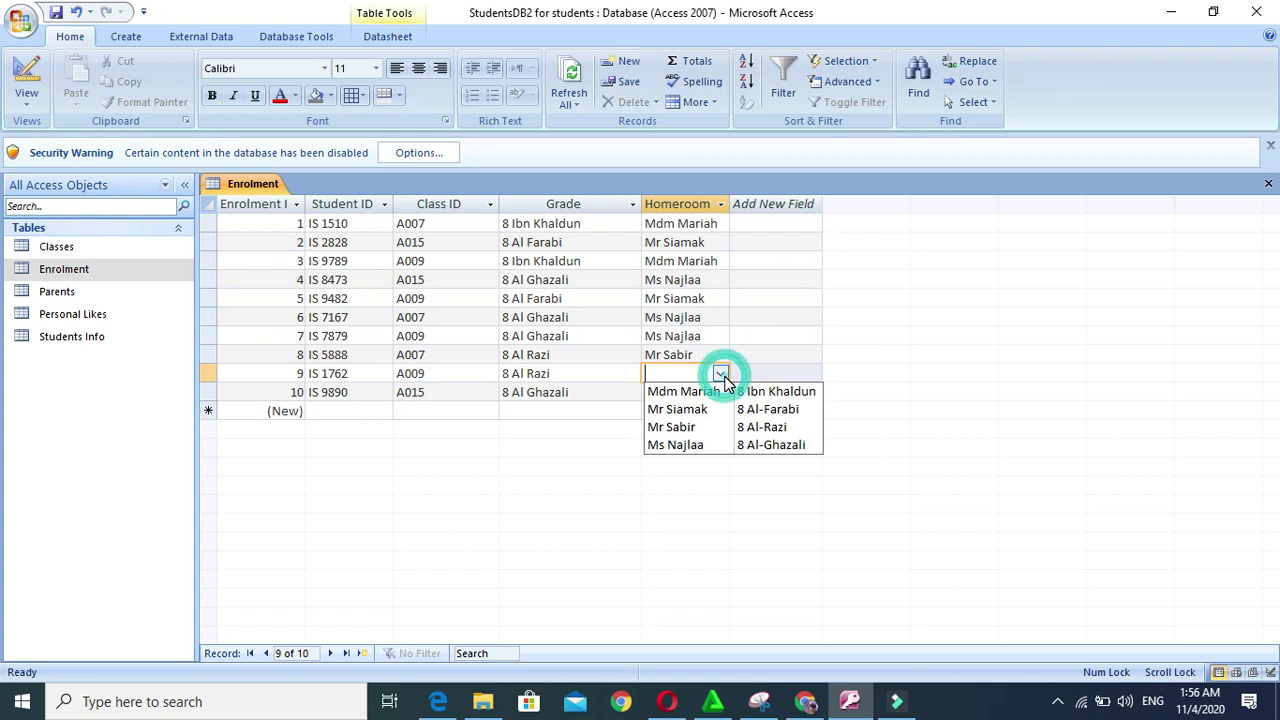
click(715, 428)
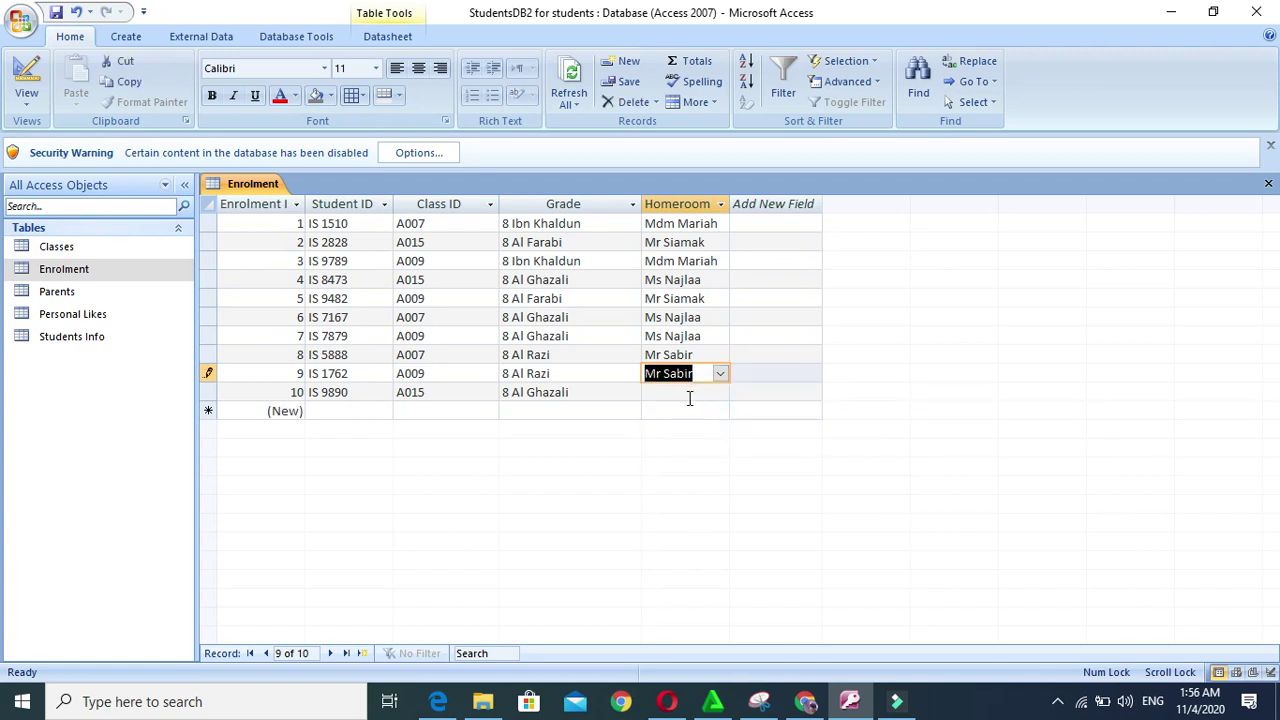
click(689, 398)
click(718, 394)
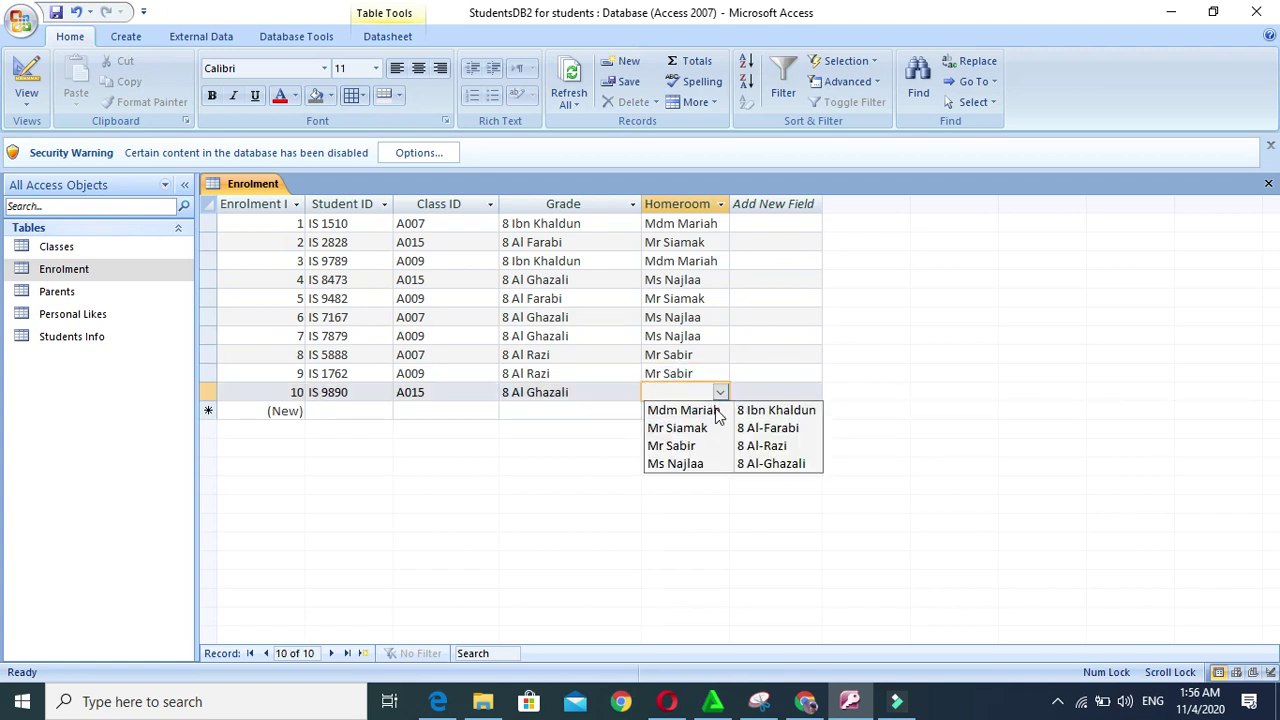
click(731, 462)
click(739, 496)
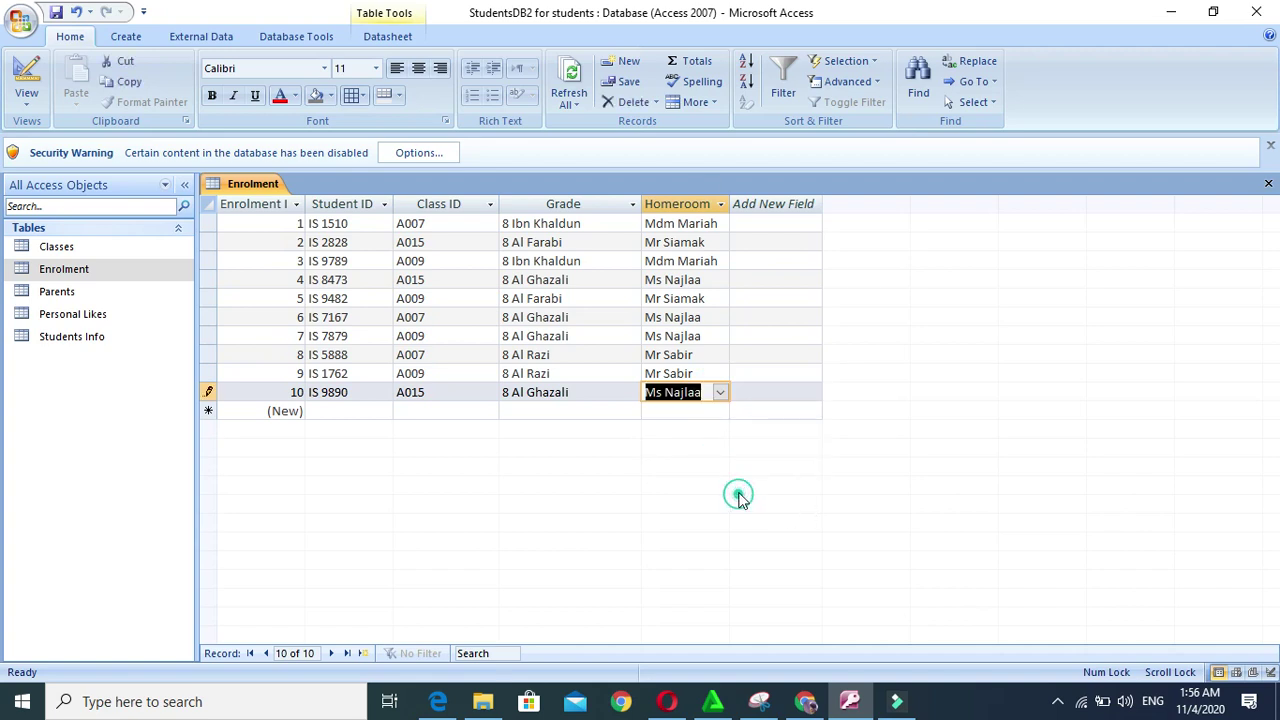
click(758, 296)
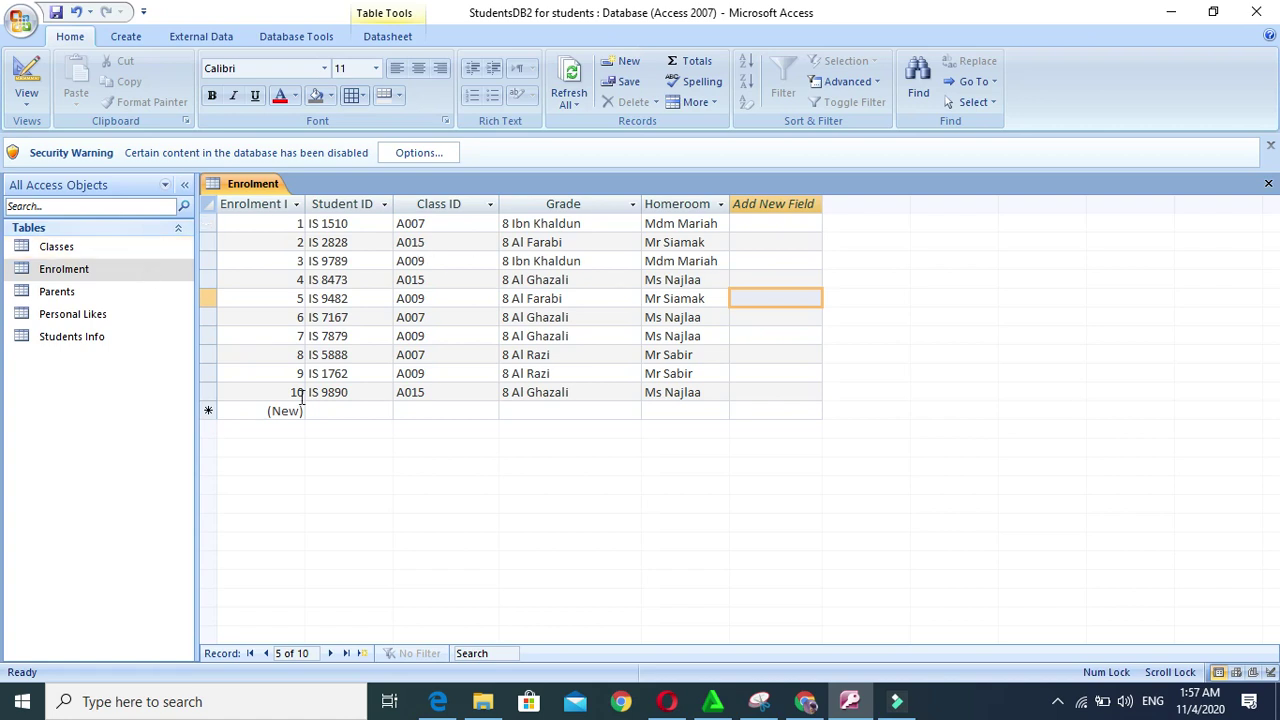
click(57, 17)
click(77, 386)
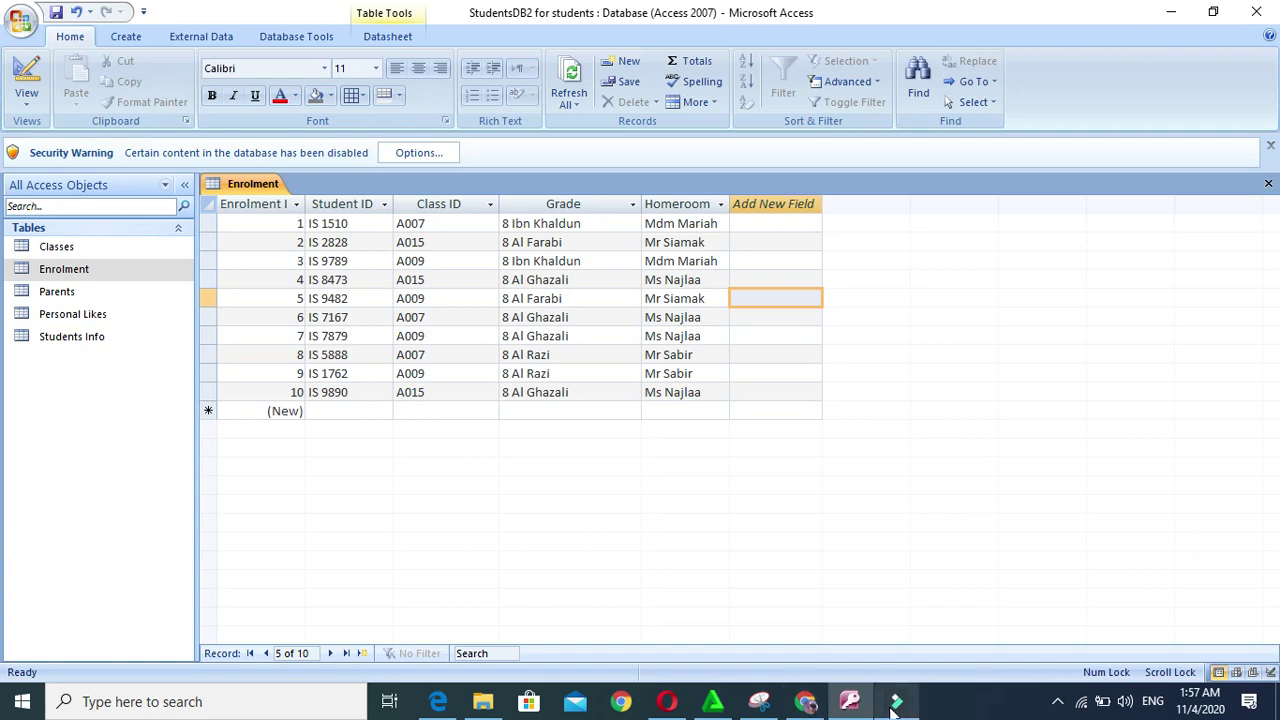
Switch to the Week 13 PDF in Chrome and examine the list of queries to create and the example datasheet for Query 1: StudentsInfo
click(805, 701)
scroll(528, 343, up, 20)
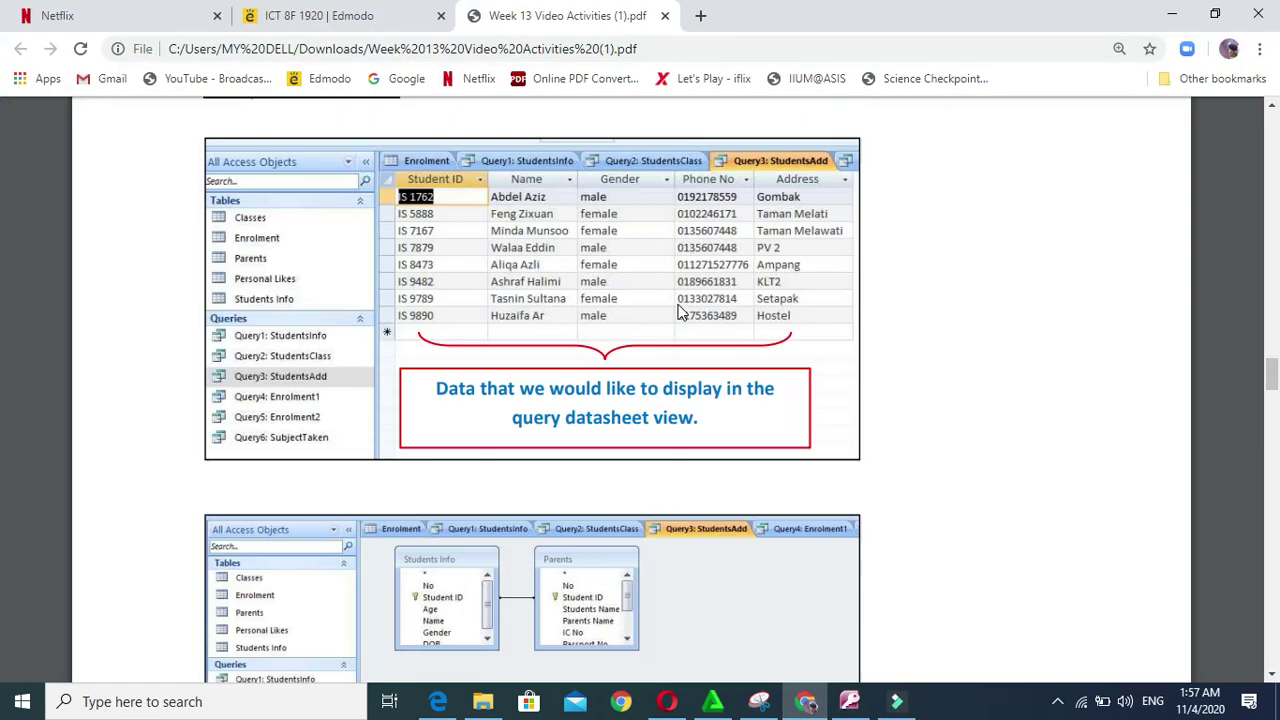
scroll(0, 306, up, 15)
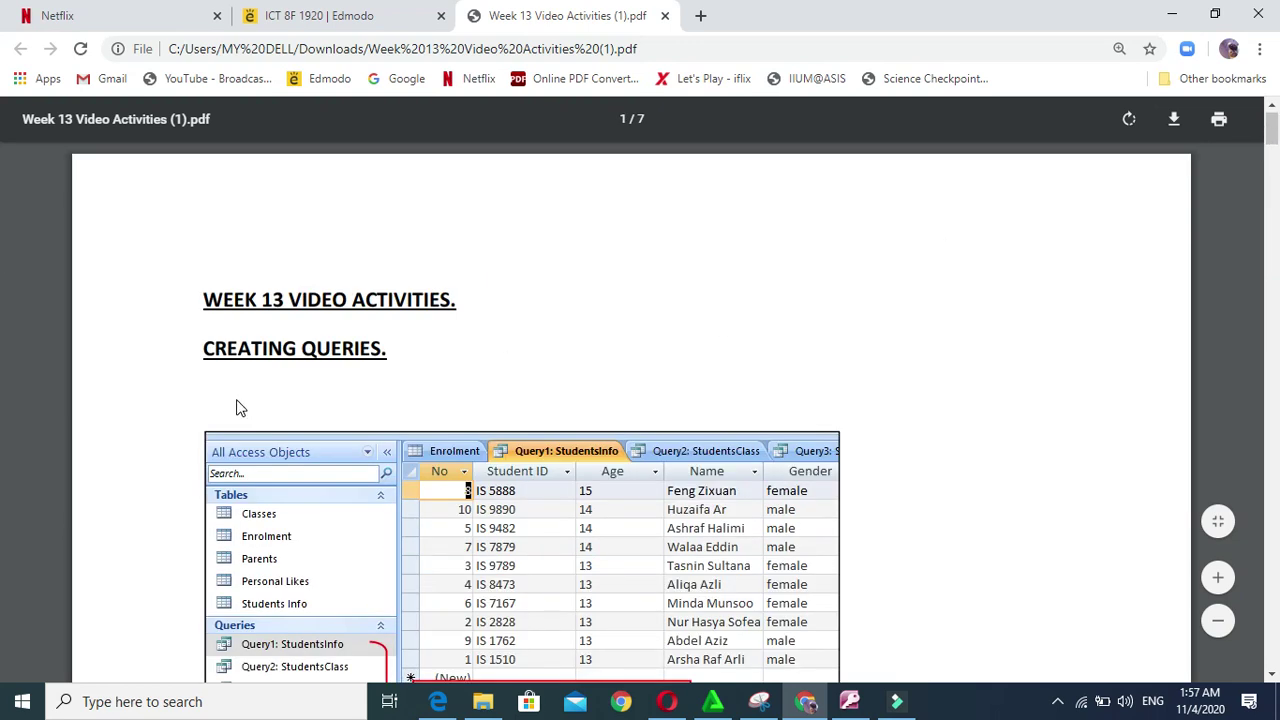
scroll(240, 408, down, 1)
scroll(272, 403, up, 1)
scroll(272, 403, down, 5)
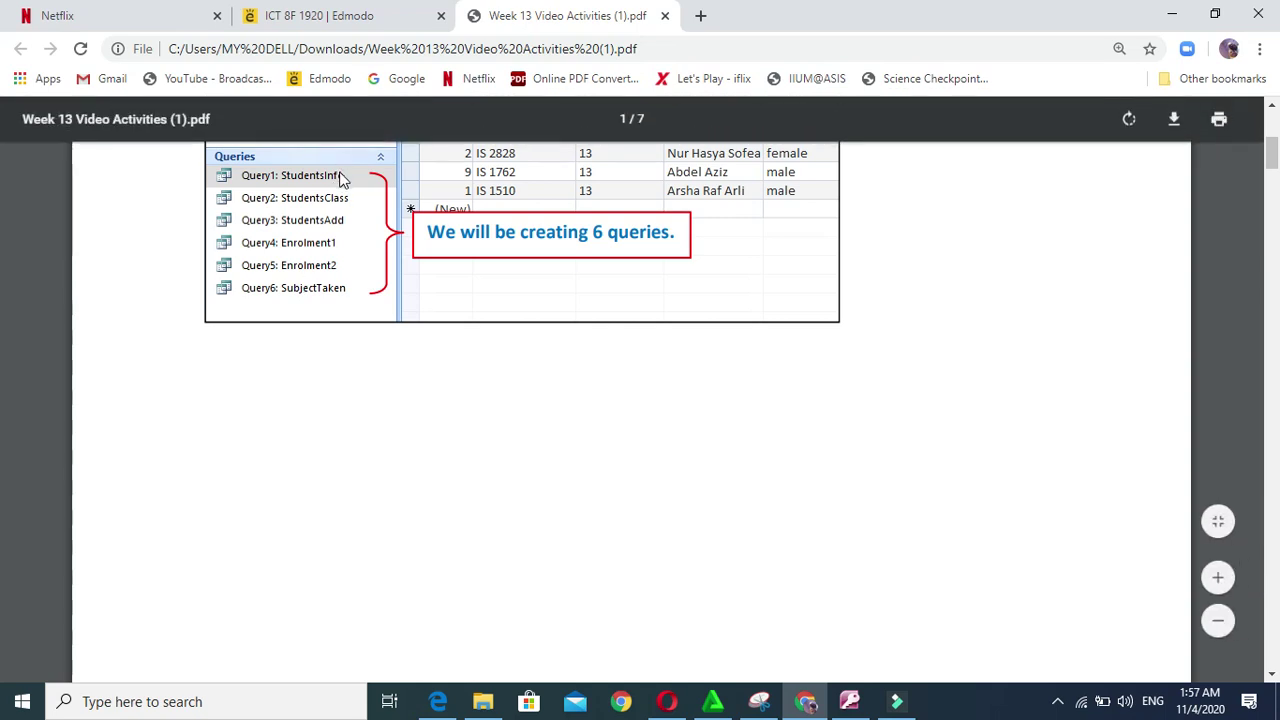
scroll(386, 370, down, 10)
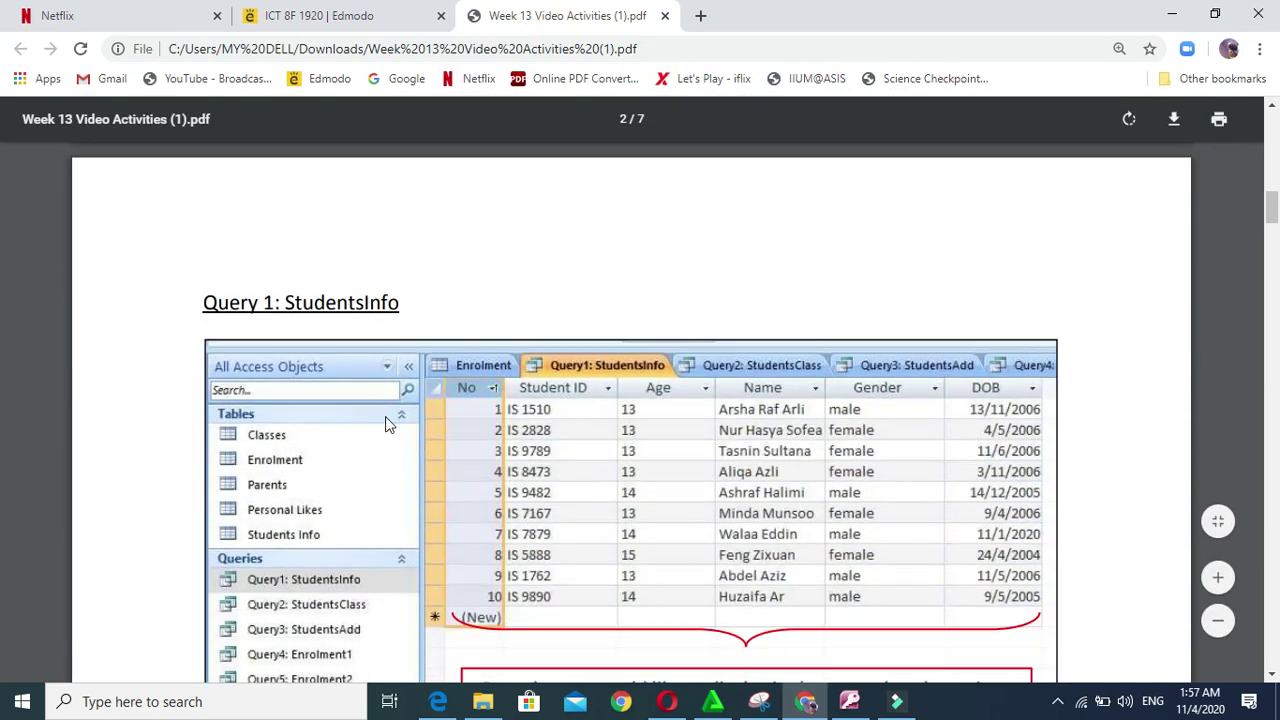
scroll(385, 416, down, 1)
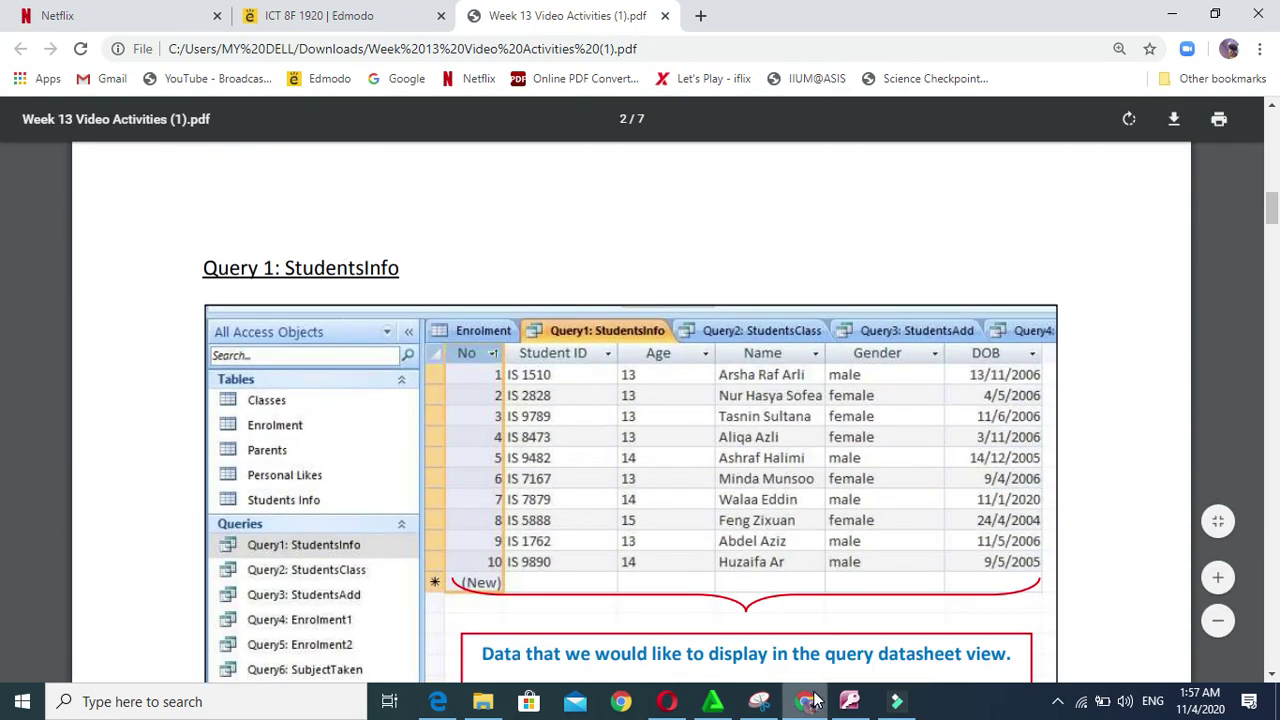
scroll(896, 465, down, 3)
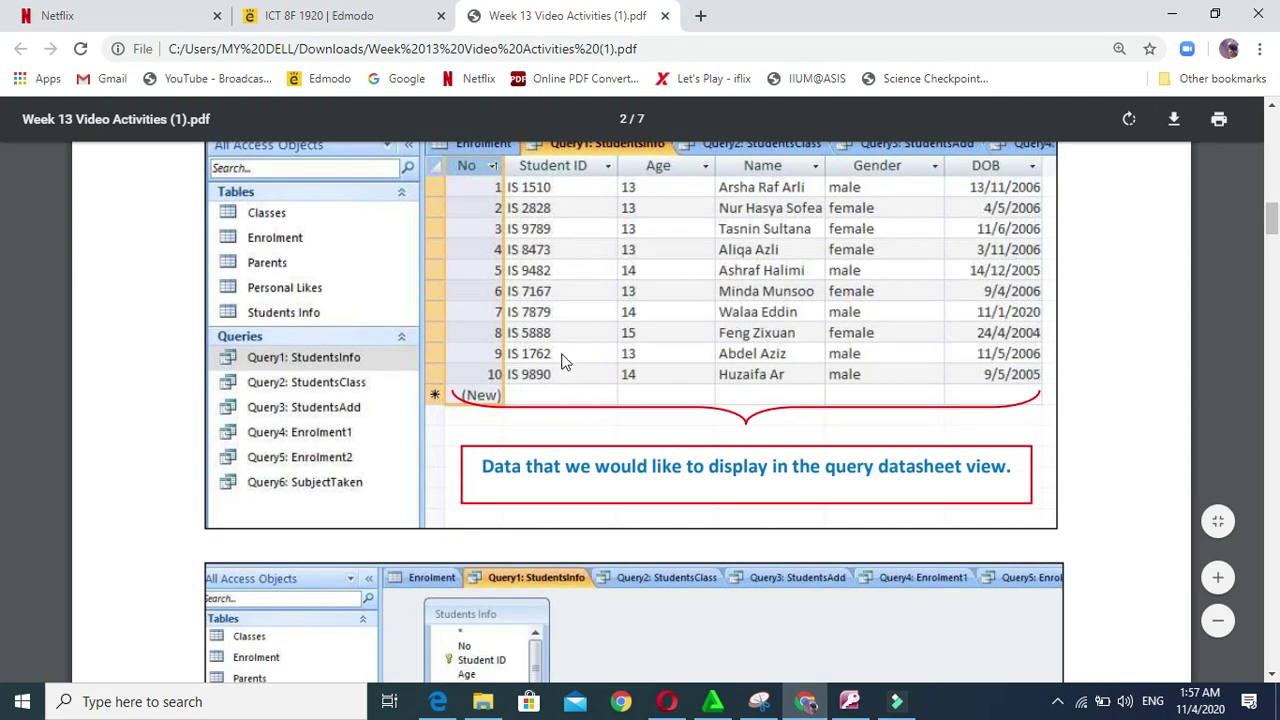
scroll(671, 380, up, 3)
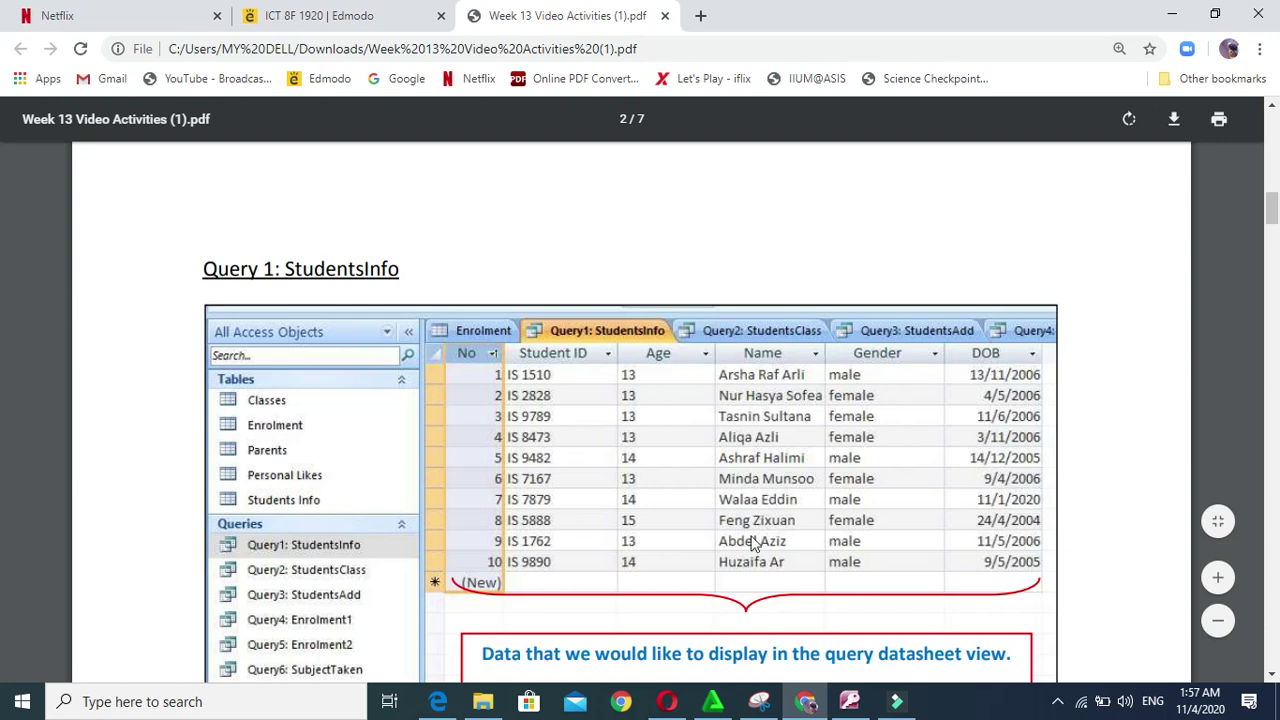
Switch to Access, start a new query with the Simple Query Wizard, and choose the Students Info table as its source
click(849, 701)
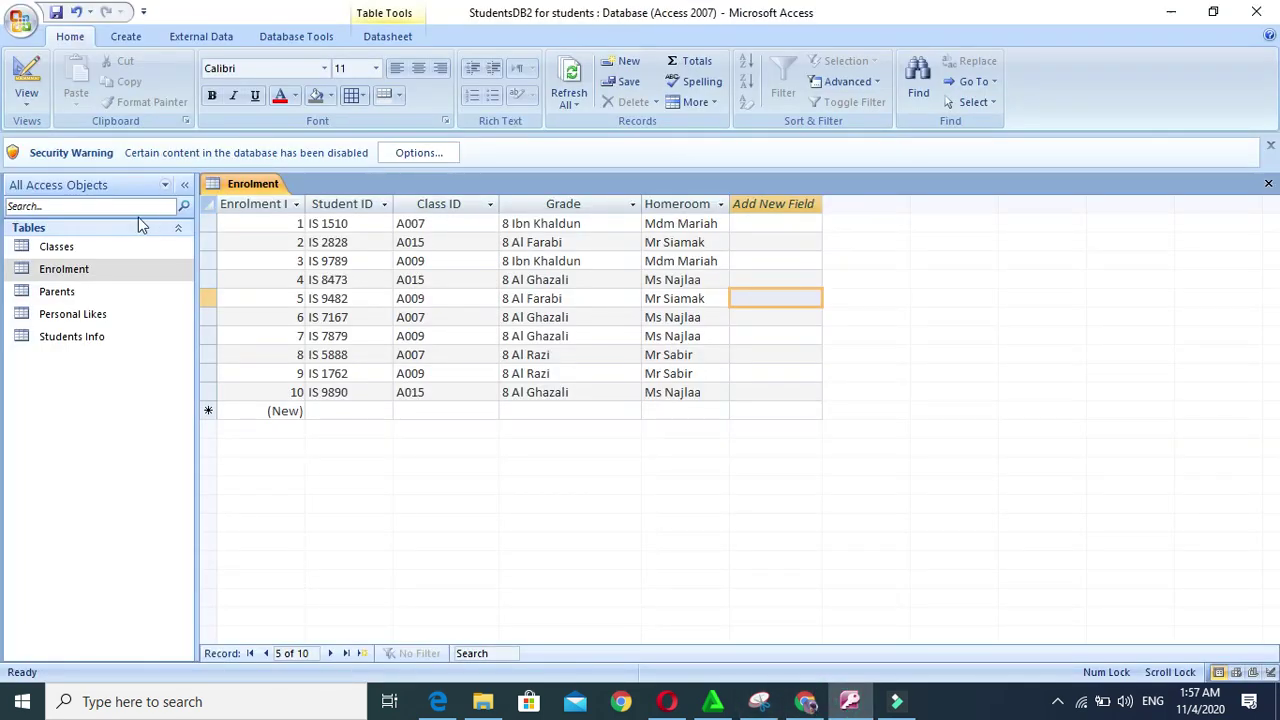
click(135, 36)
click(677, 82)
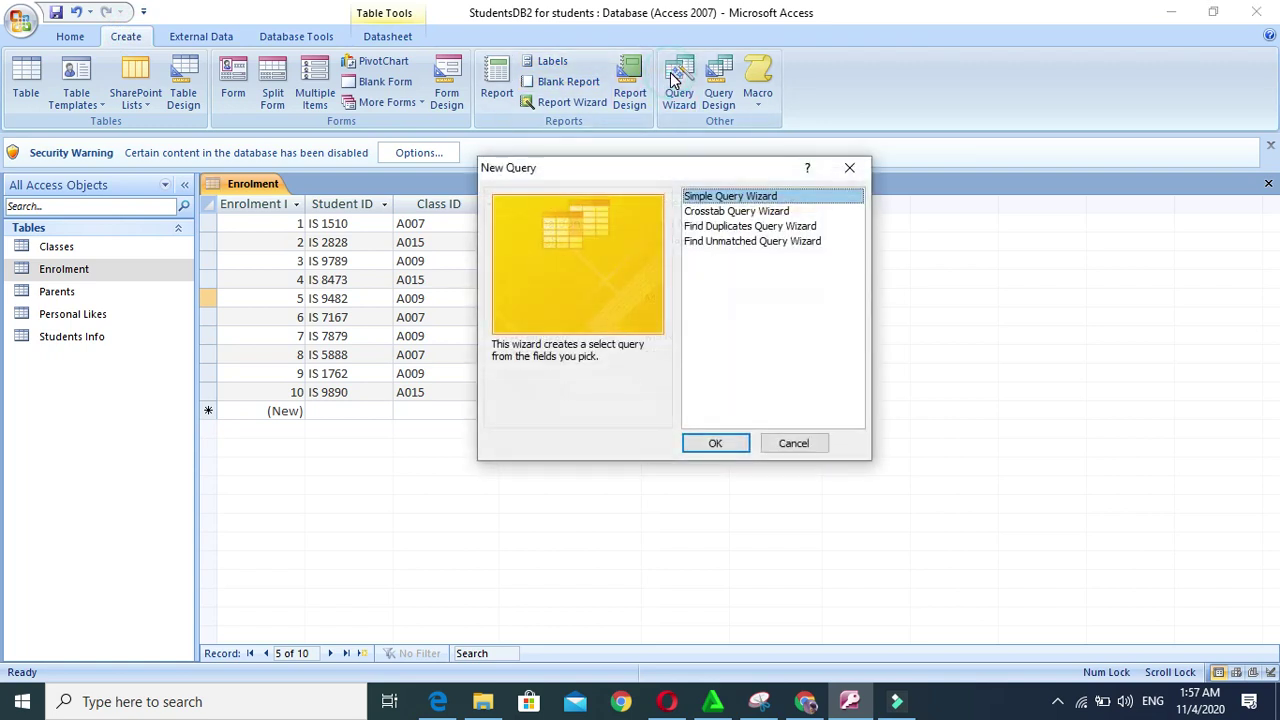
click(735, 441)
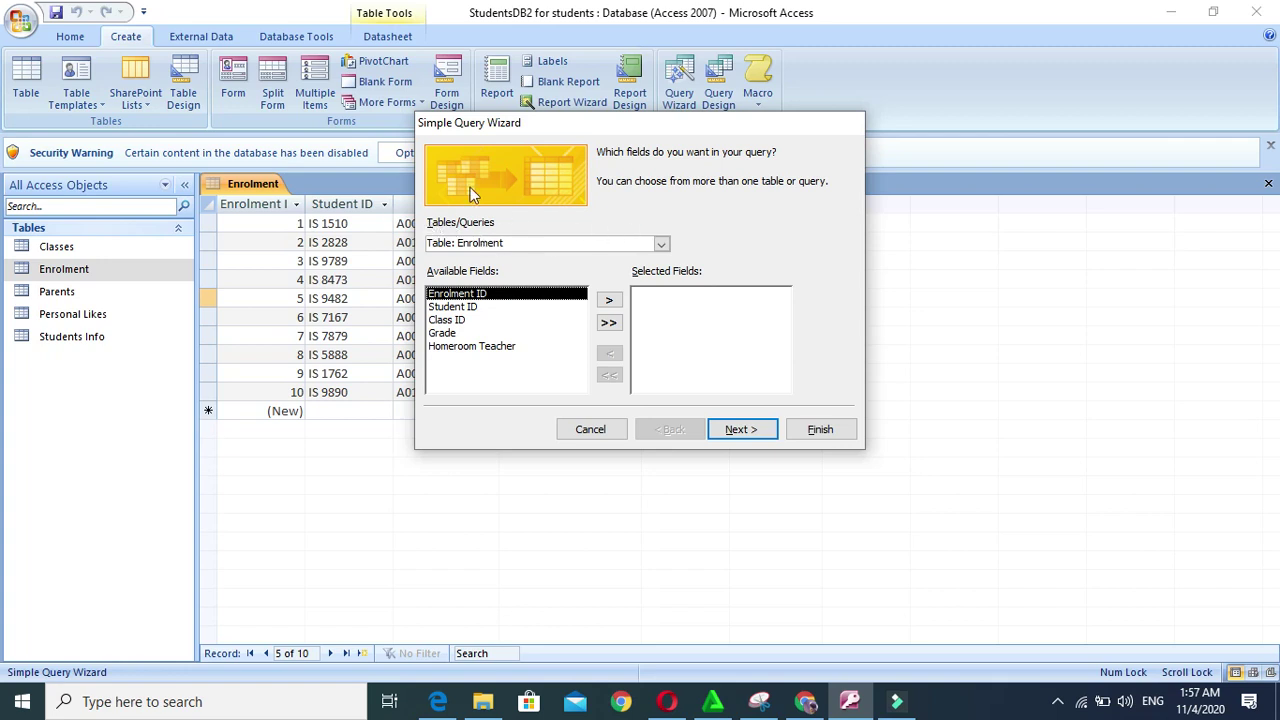
click(661, 245)
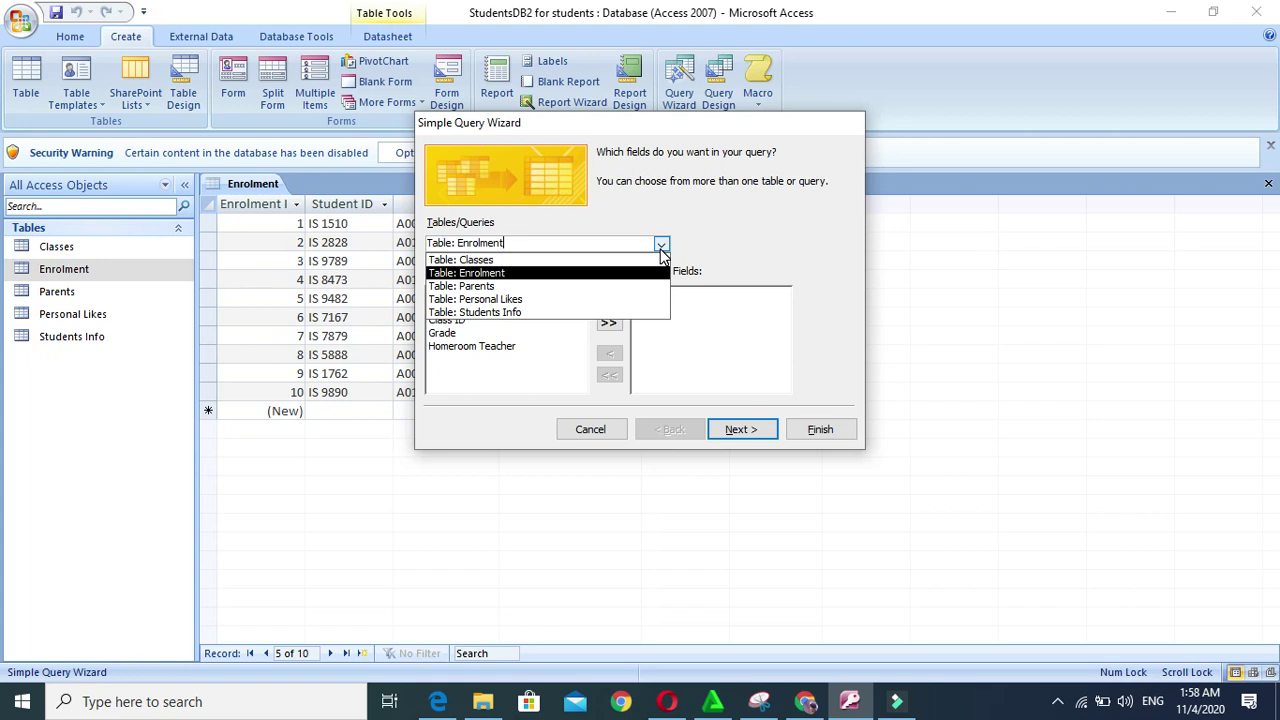
click(551, 312)
click(551, 307)
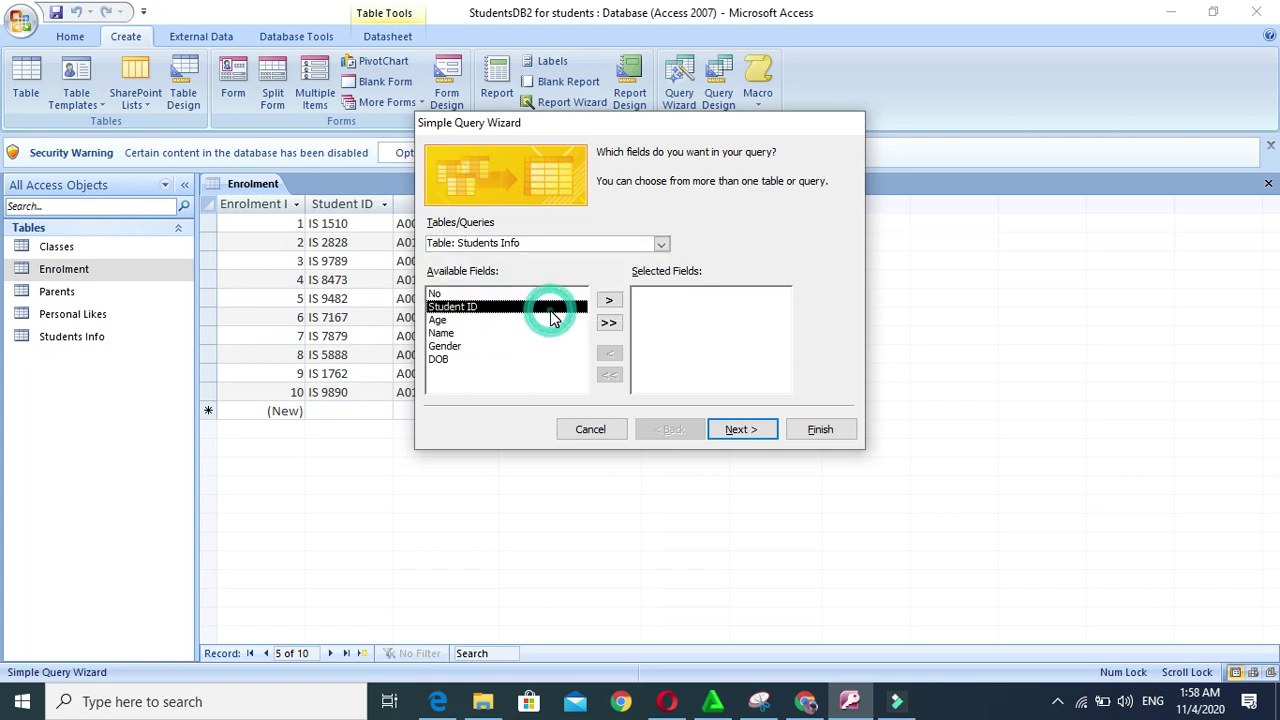
Add the No, Student ID, Age, Name, Gender and DOB fields to the query's selected fields
click(556, 294)
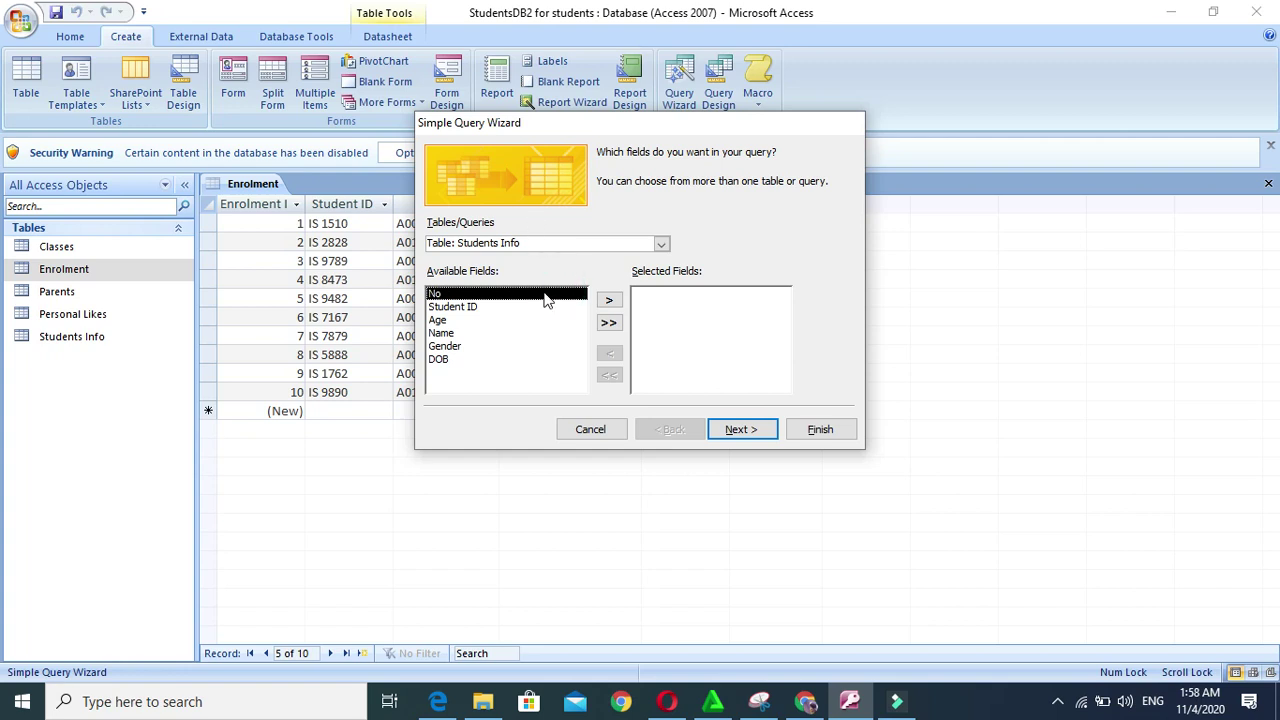
click(609, 300)
click(609, 300)
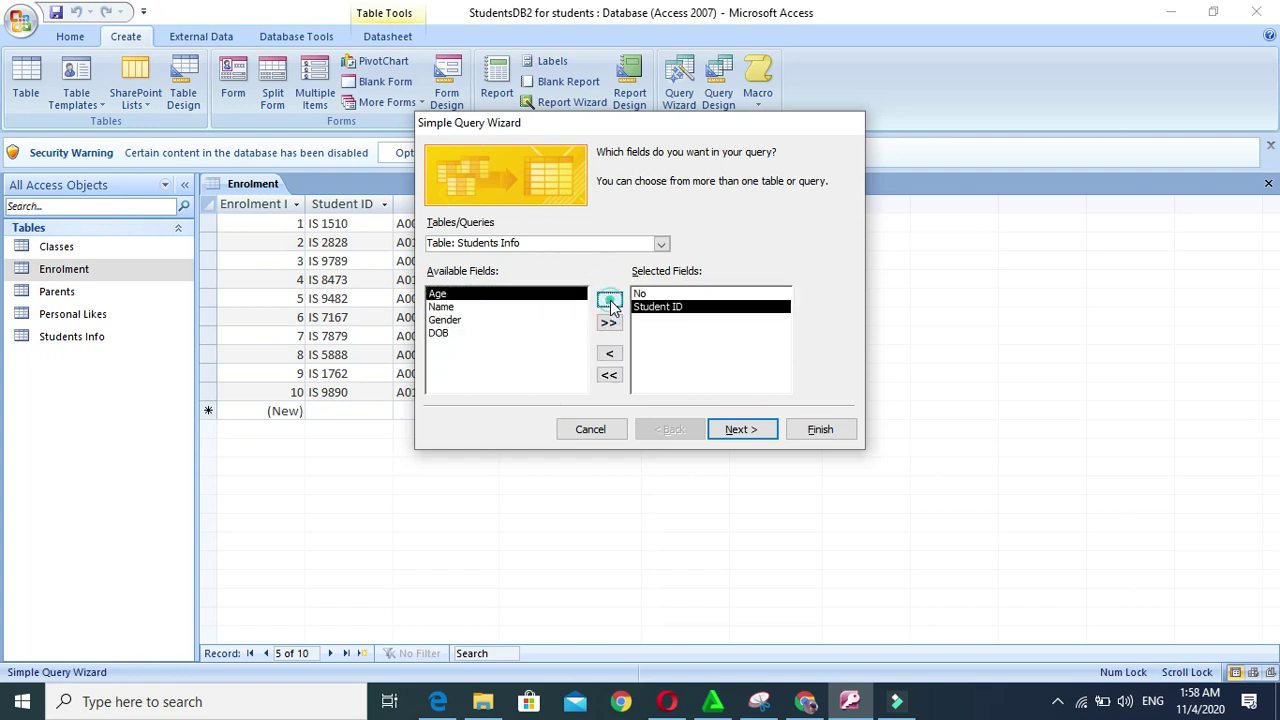
click(609, 300)
click(609, 300)
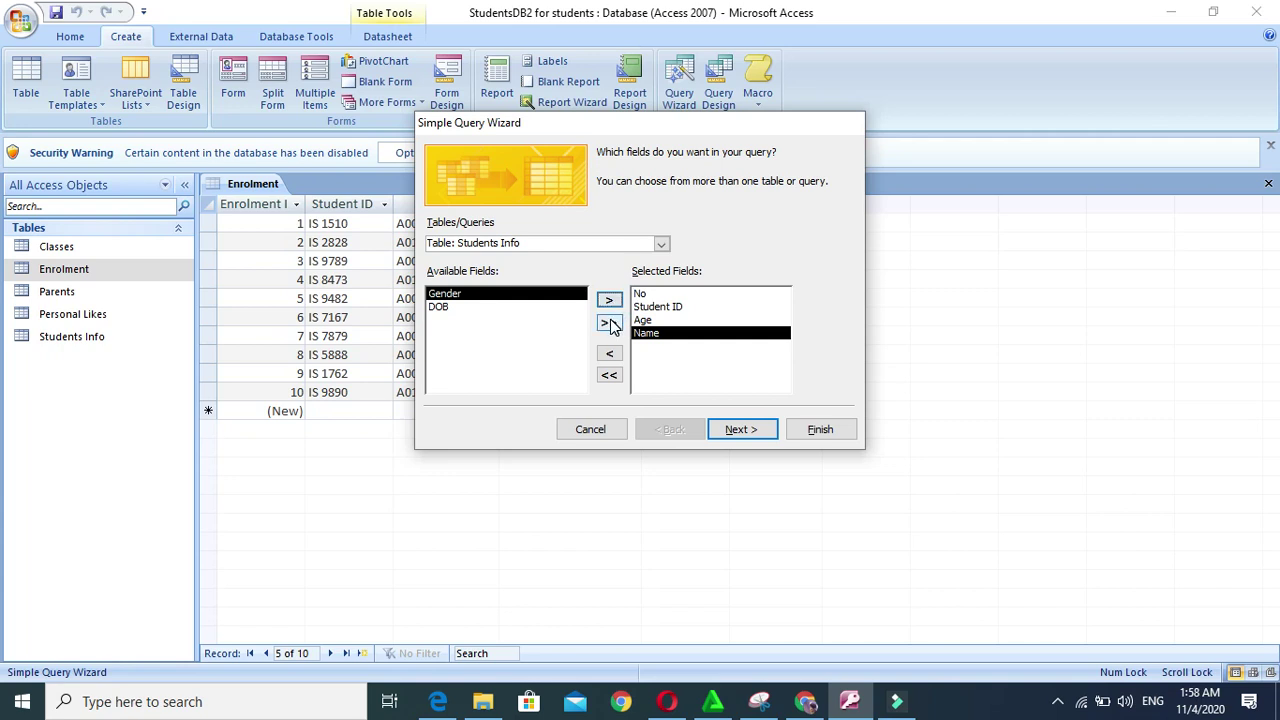
click(609, 323)
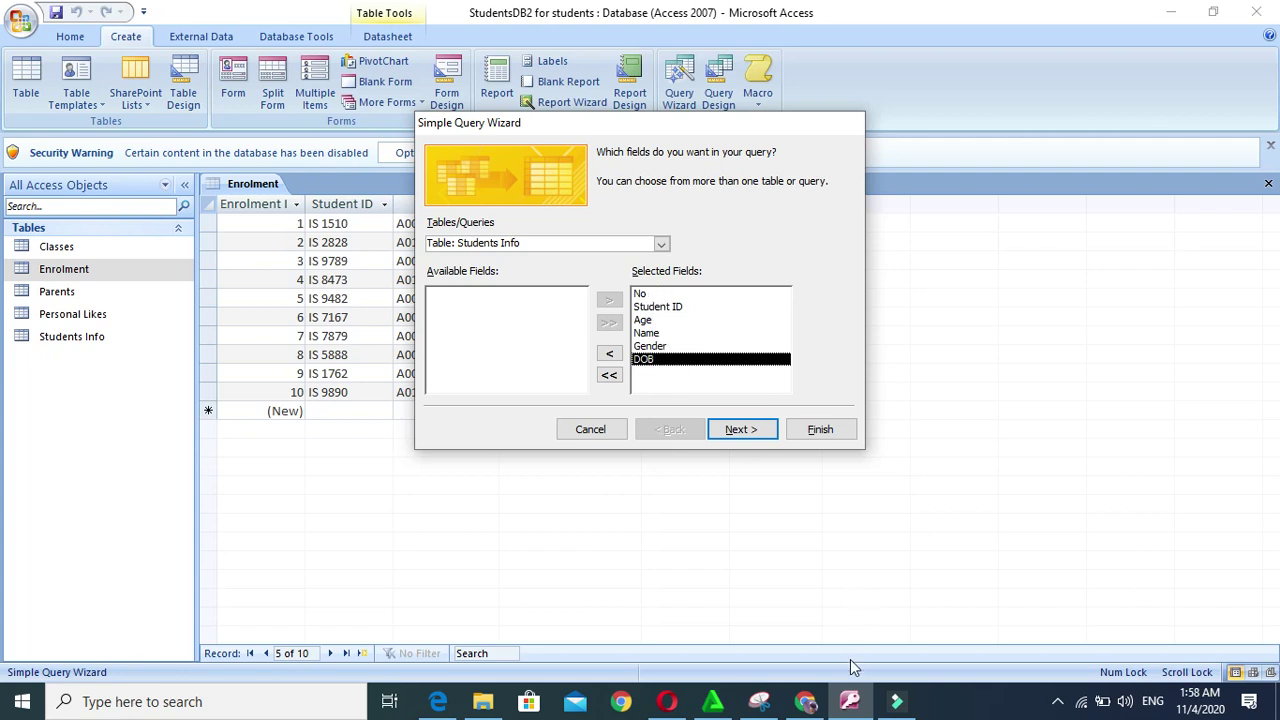
Check the Query 1: StudentsInfo datasheet and design view examples in the Week 13 PDF in Chrome, and return to Access
click(805, 701)
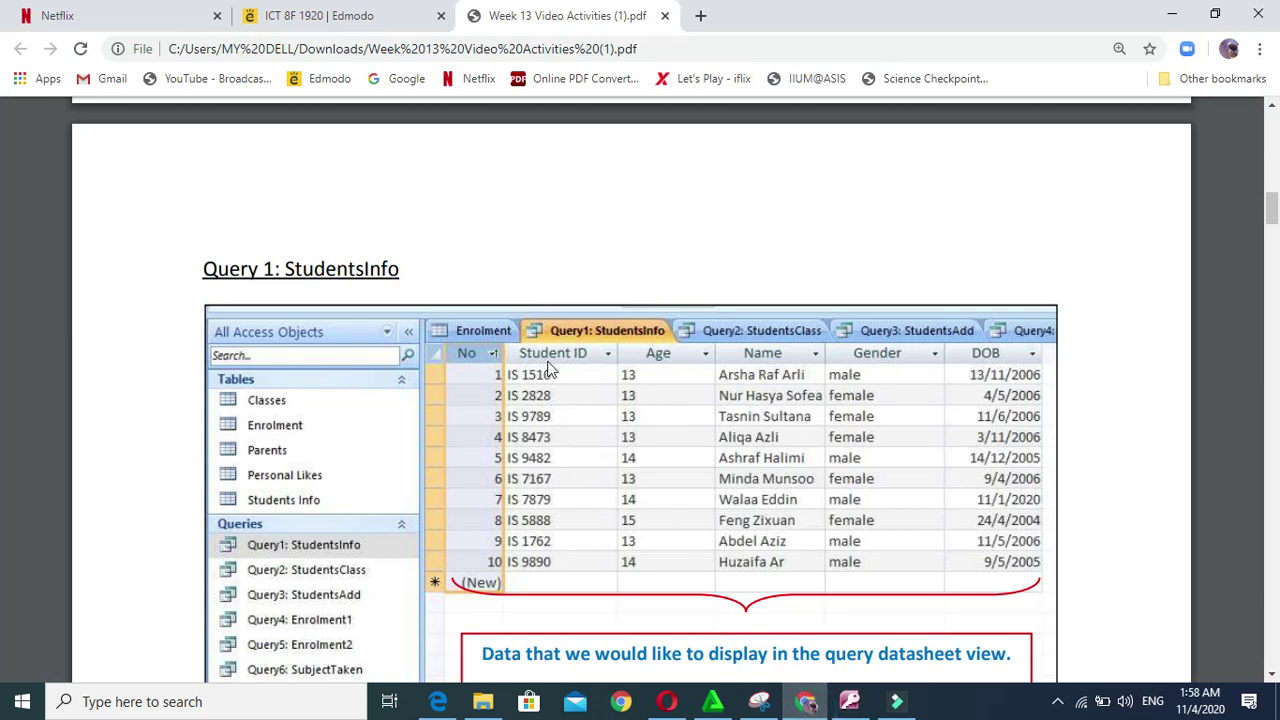
scroll(952, 405, down, 2)
scroll(952, 405, up, 2)
scroll(952, 430, down, 3)
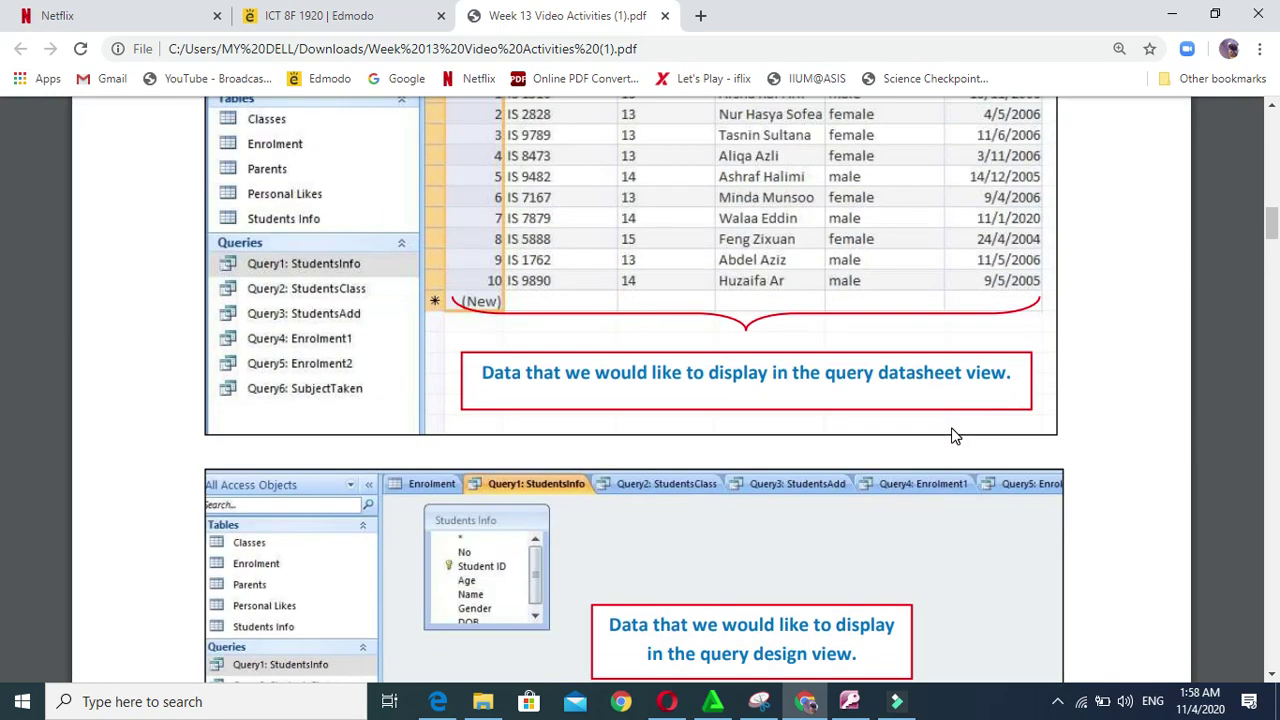
scroll(951, 434, down, 2)
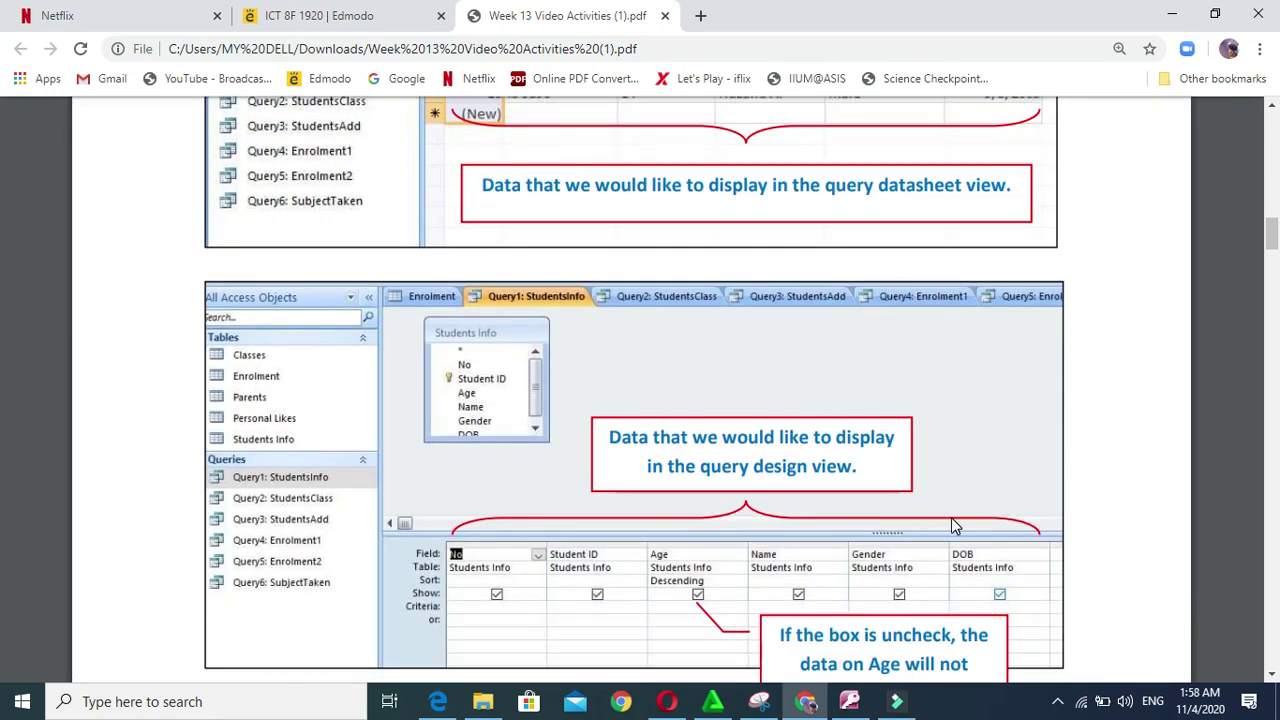
scroll(951, 517, up, 1)
click(849, 701)
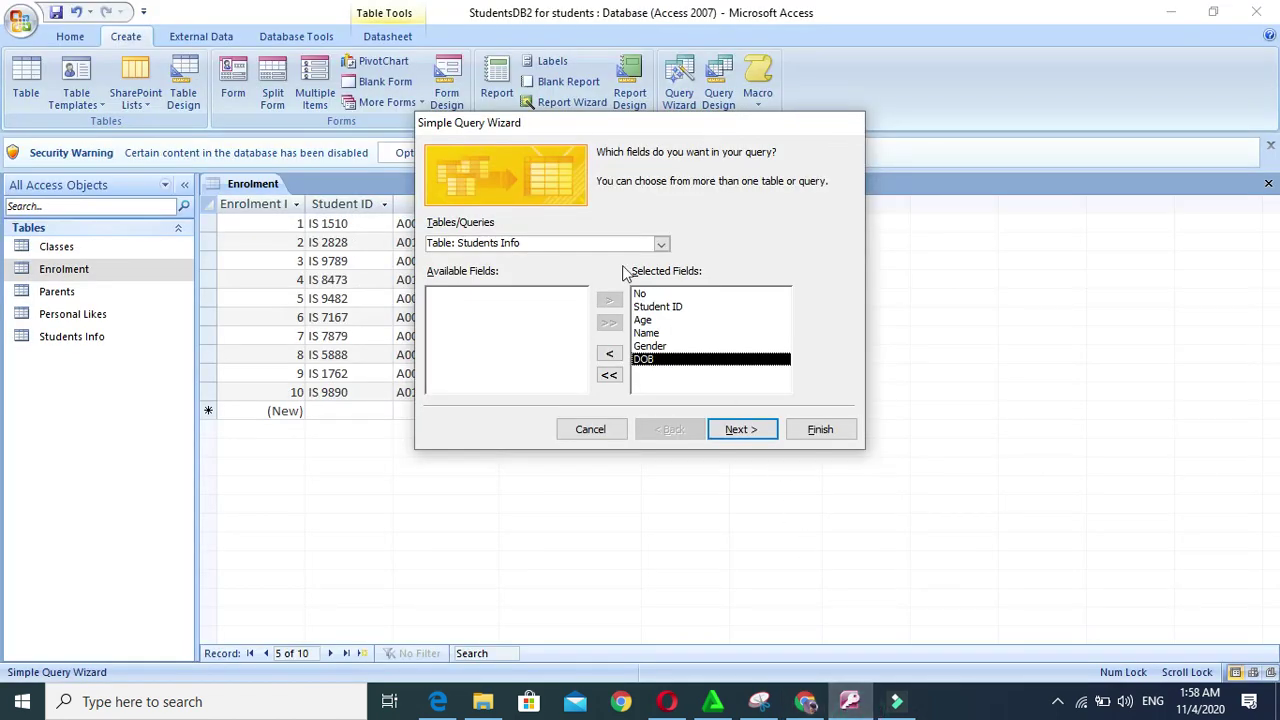
Remove DOB from the selected fields and finish the wizard with the Detail option to create the query
click(607, 354)
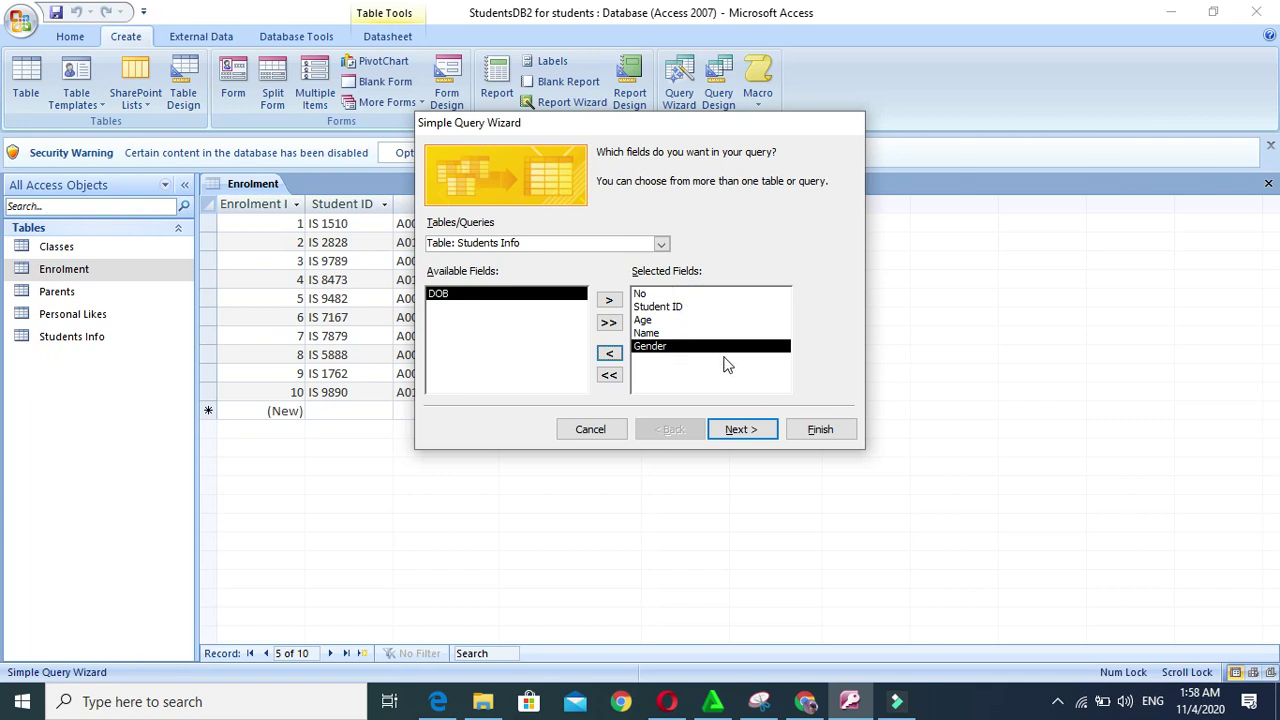
click(745, 438)
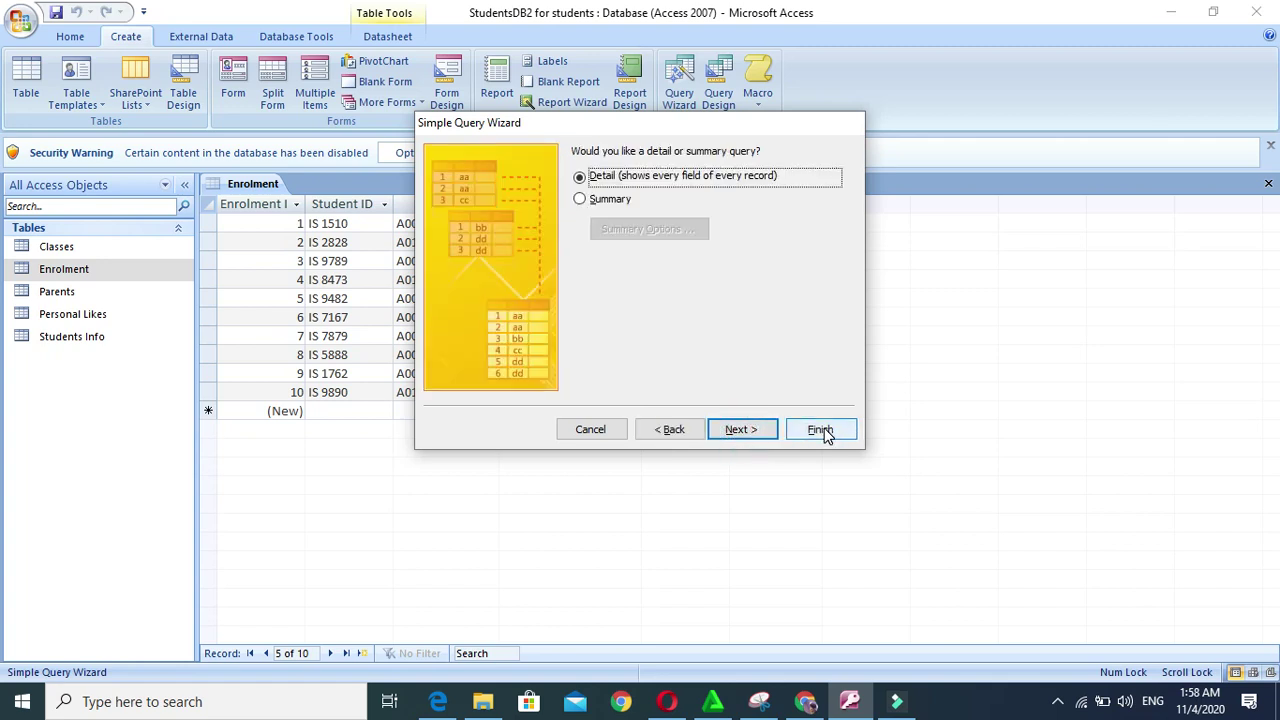
click(672, 430)
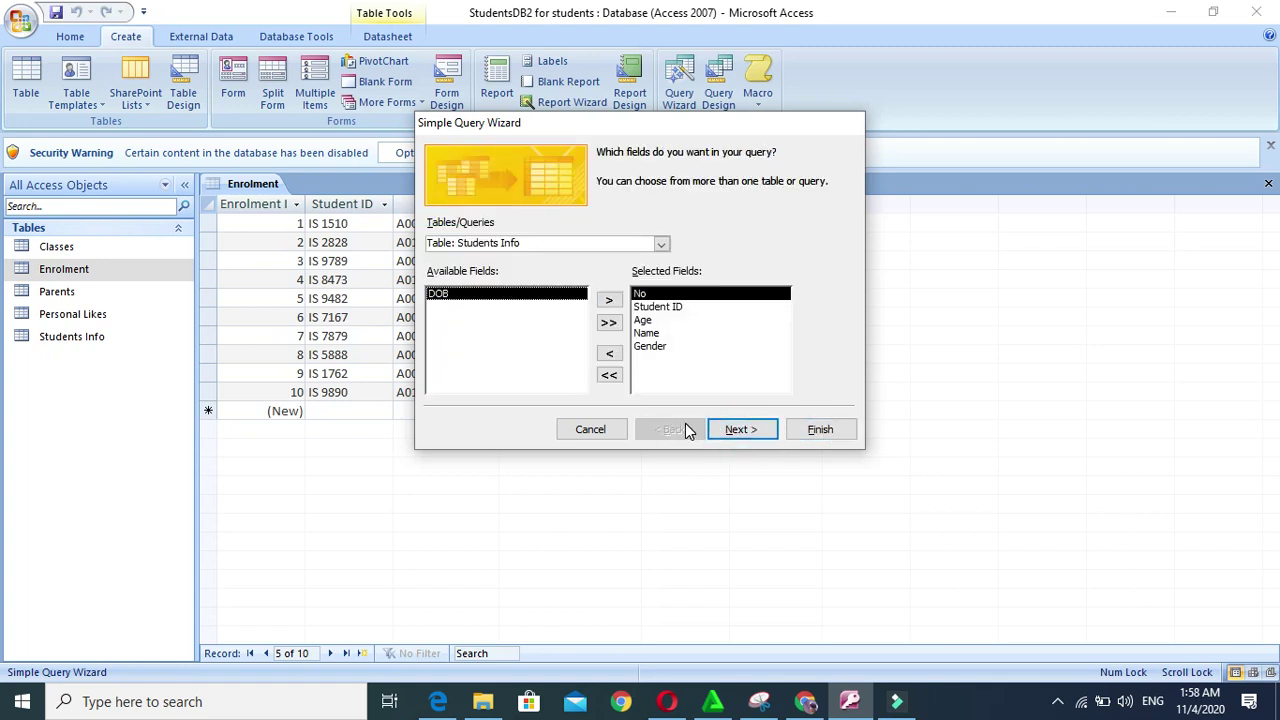
click(740, 429)
click(833, 430)
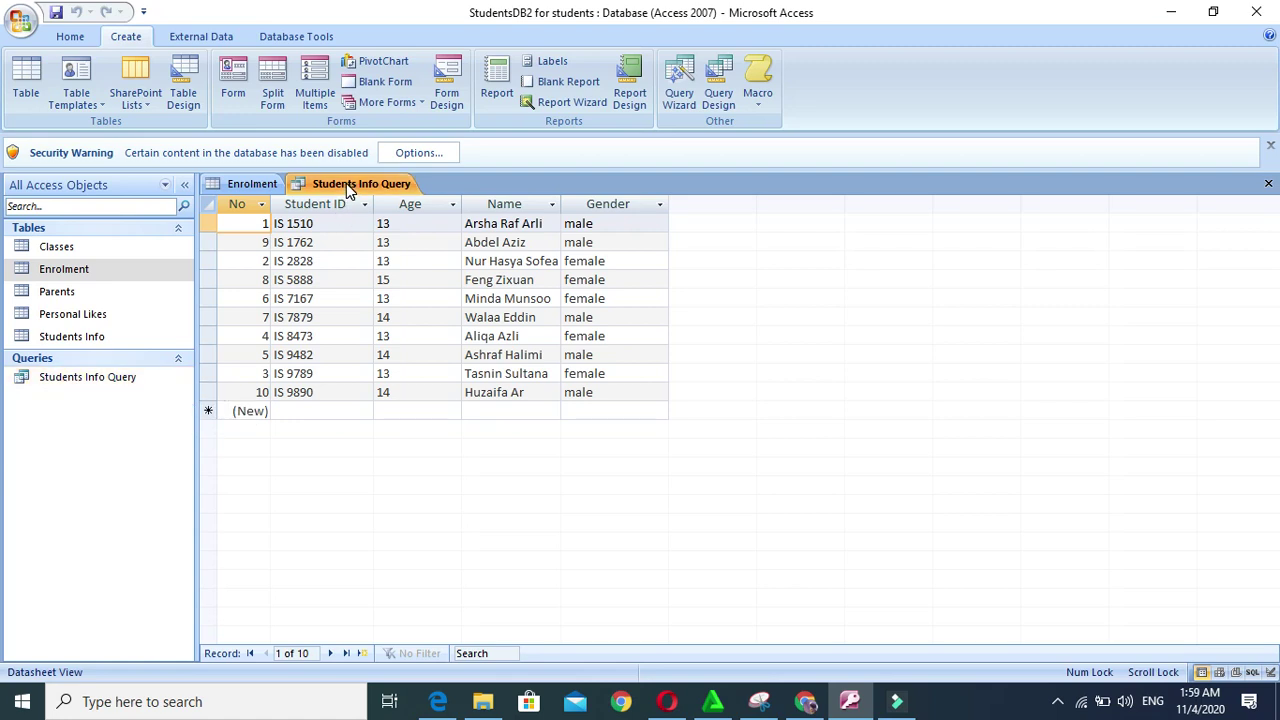
Open the Students Info Query in Design view
click(72, 37)
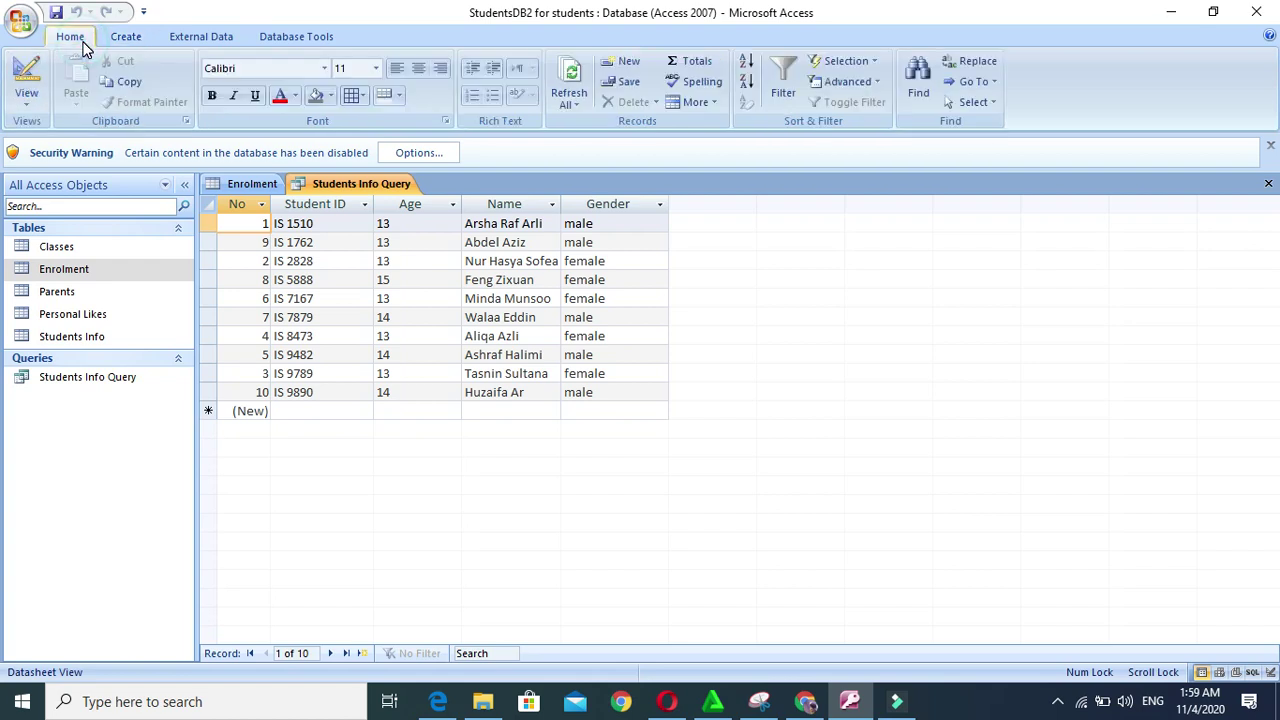
click(27, 75)
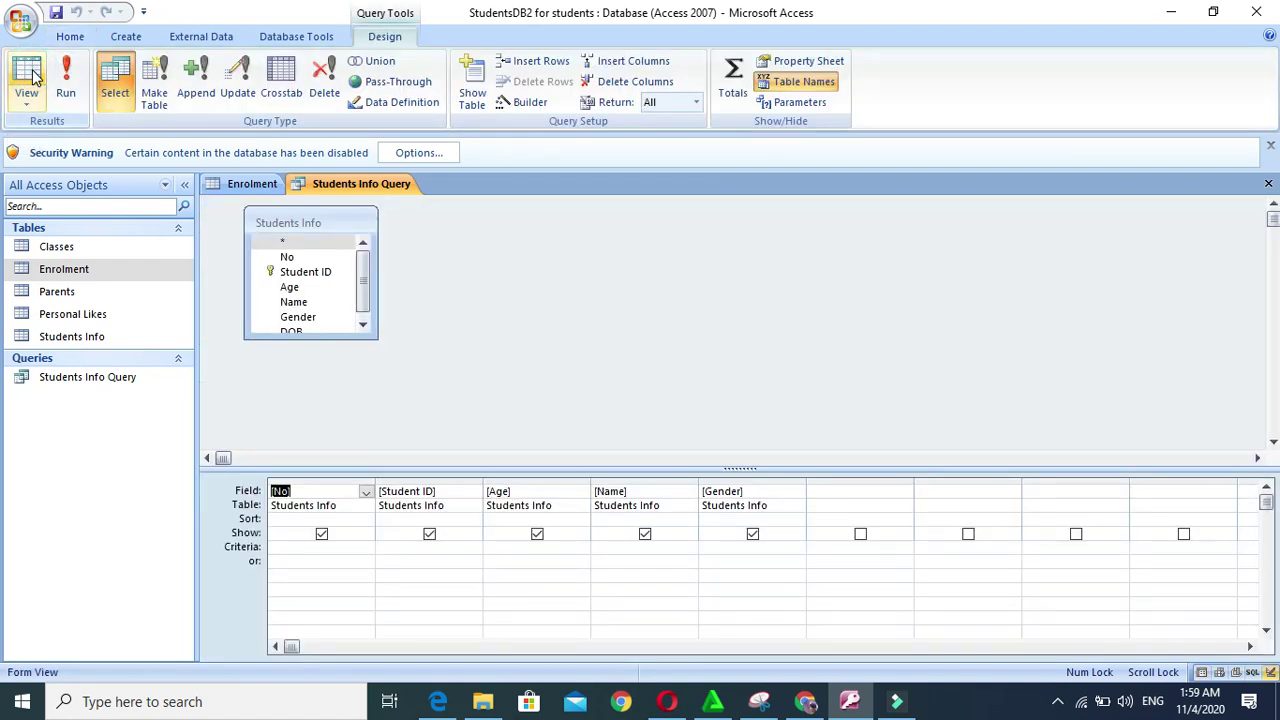
click(27, 96)
click(92, 298)
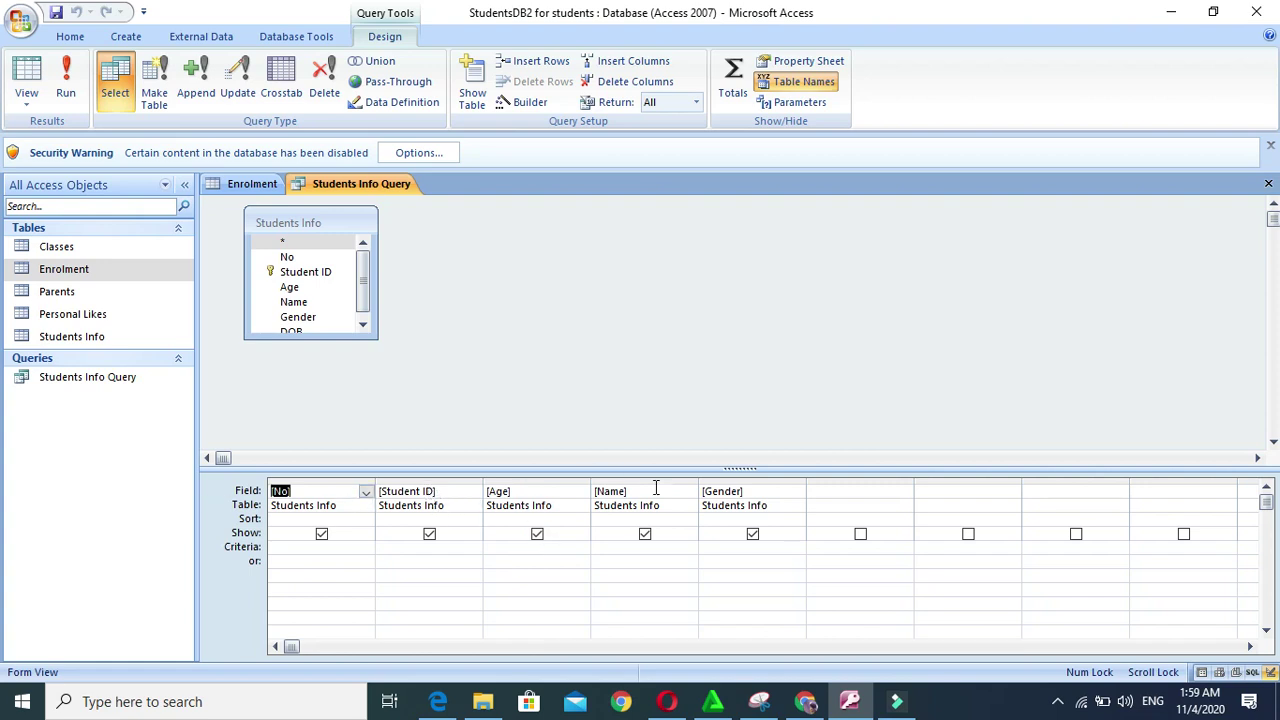
Run the query with the Age field hidden, and return to Design view to show Age again
click(537, 534)
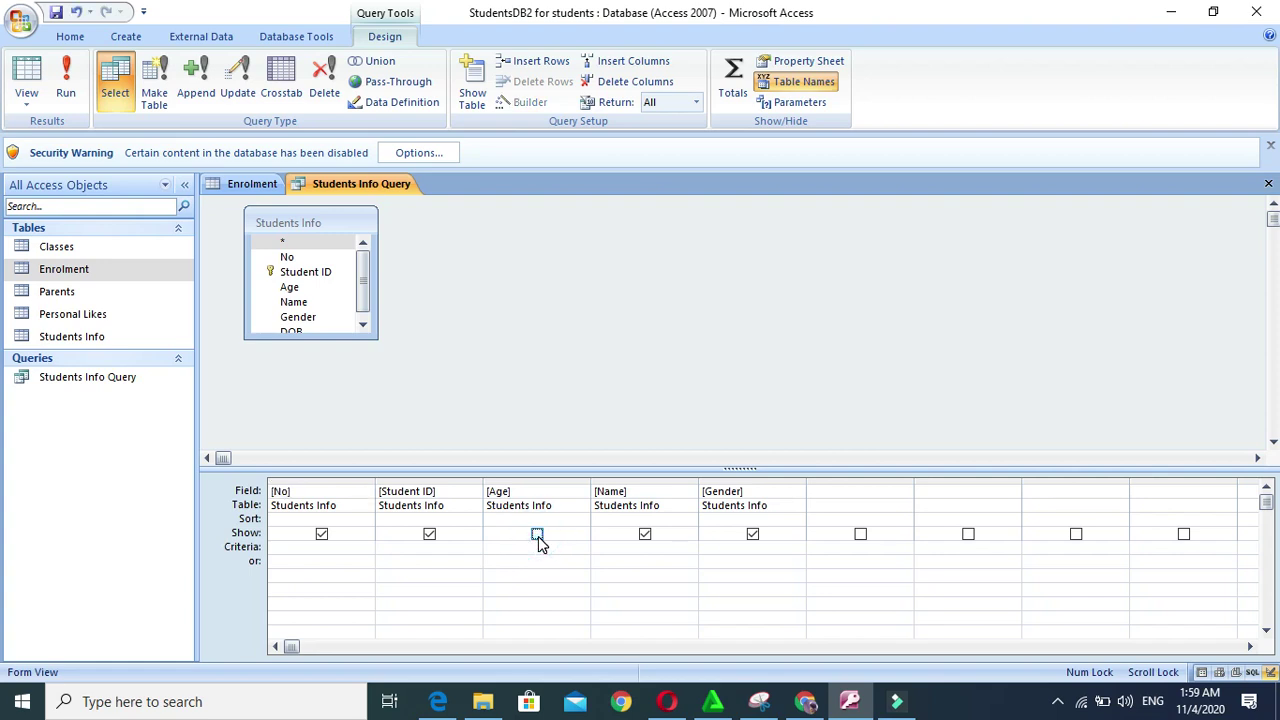
click(65, 80)
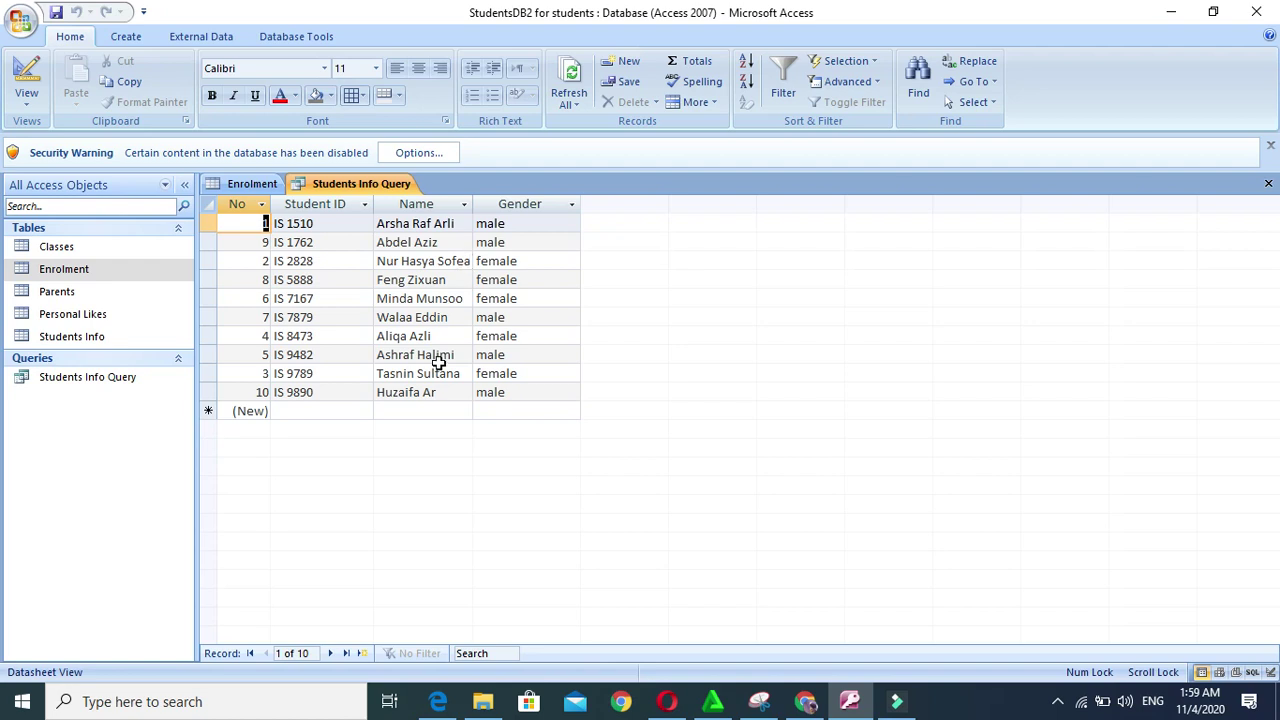
click(26, 75)
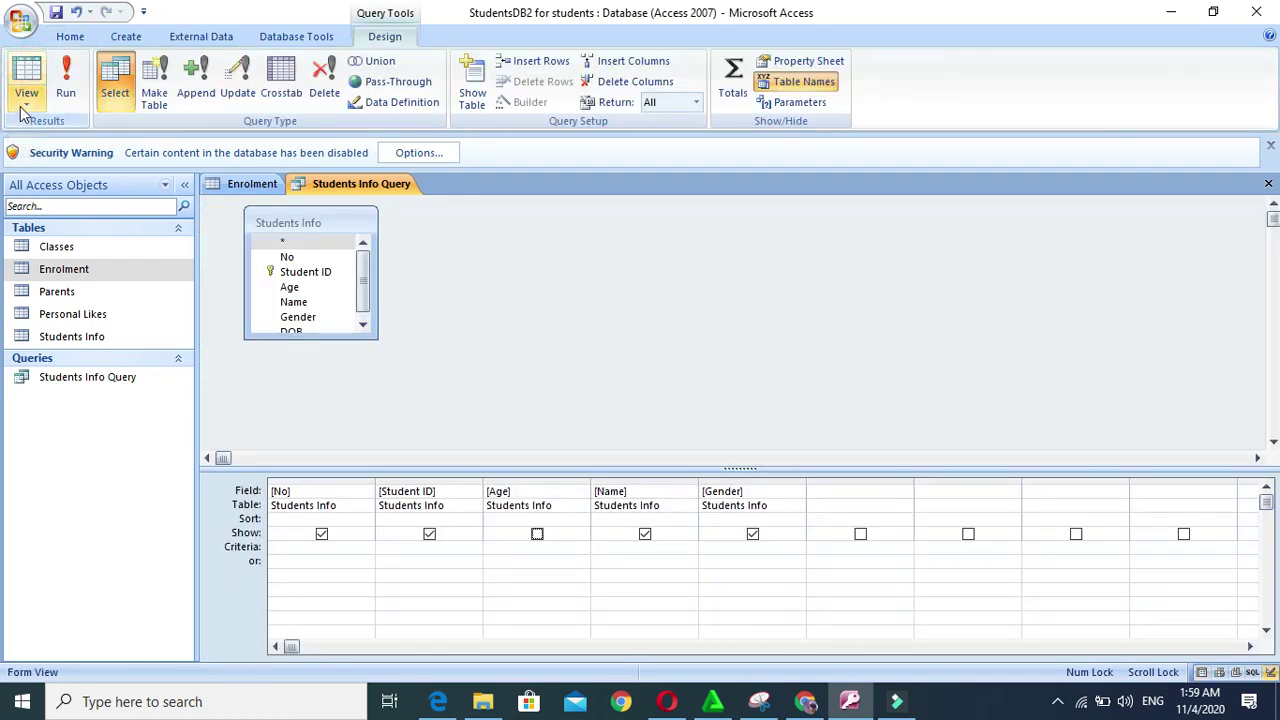
click(537, 534)
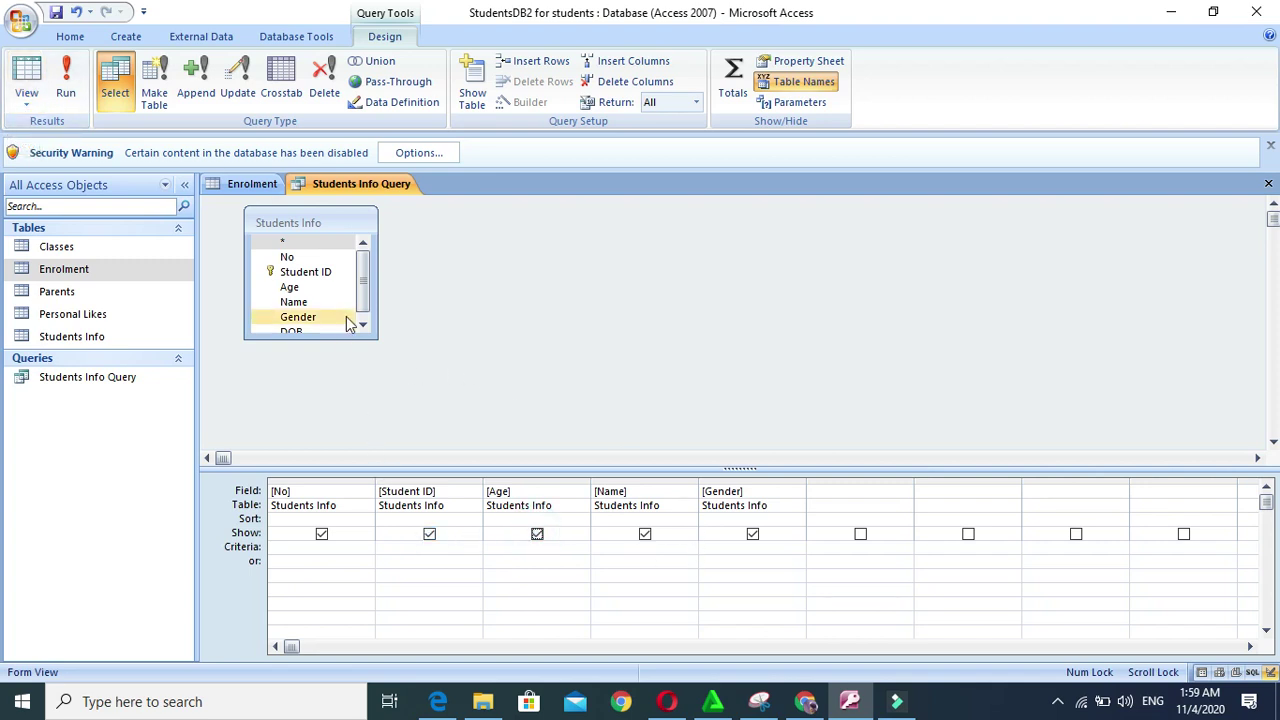
Add the DOB field from Students Info to the first empty column of the query design and run the query
drag(364, 302, 476, 399)
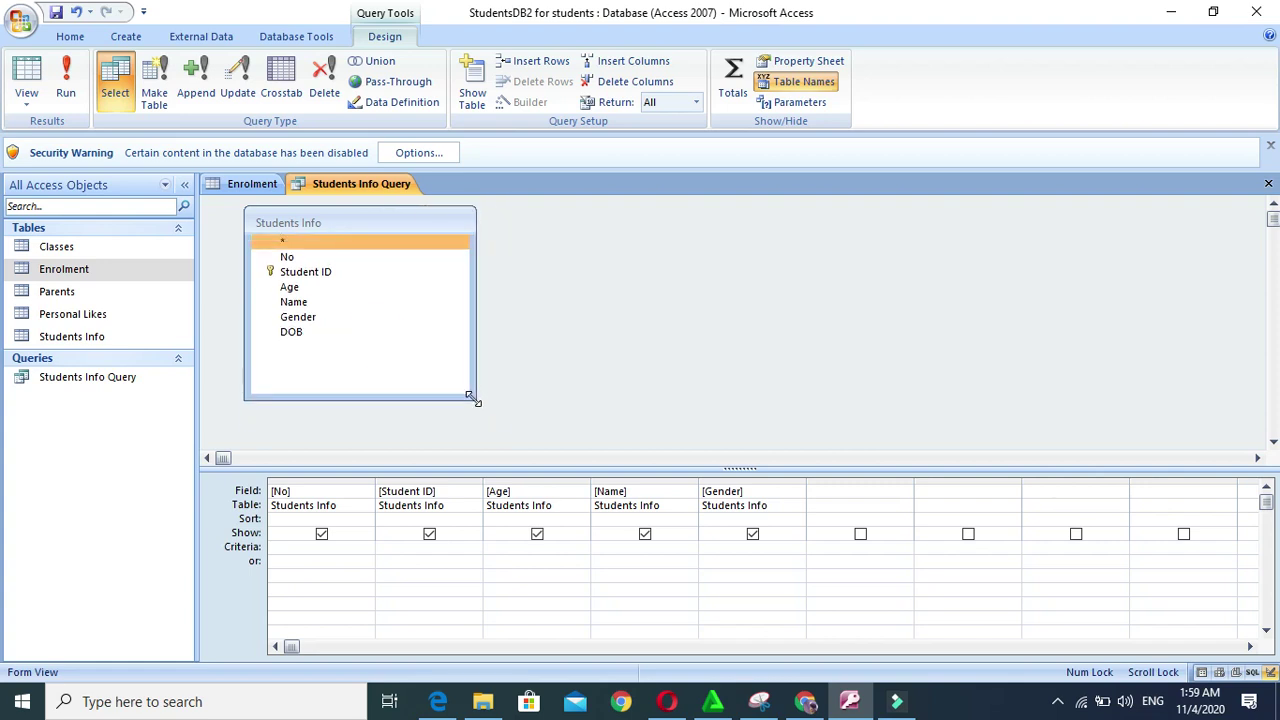
click(830, 488)
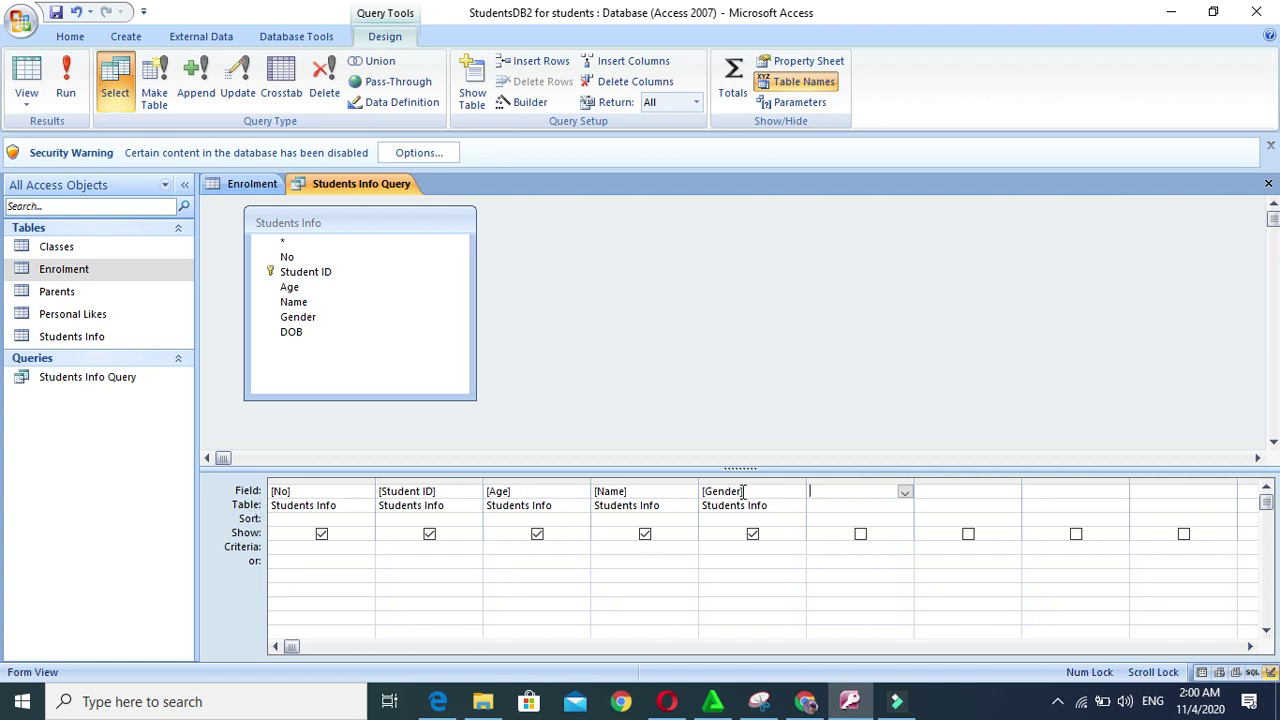
click(905, 493)
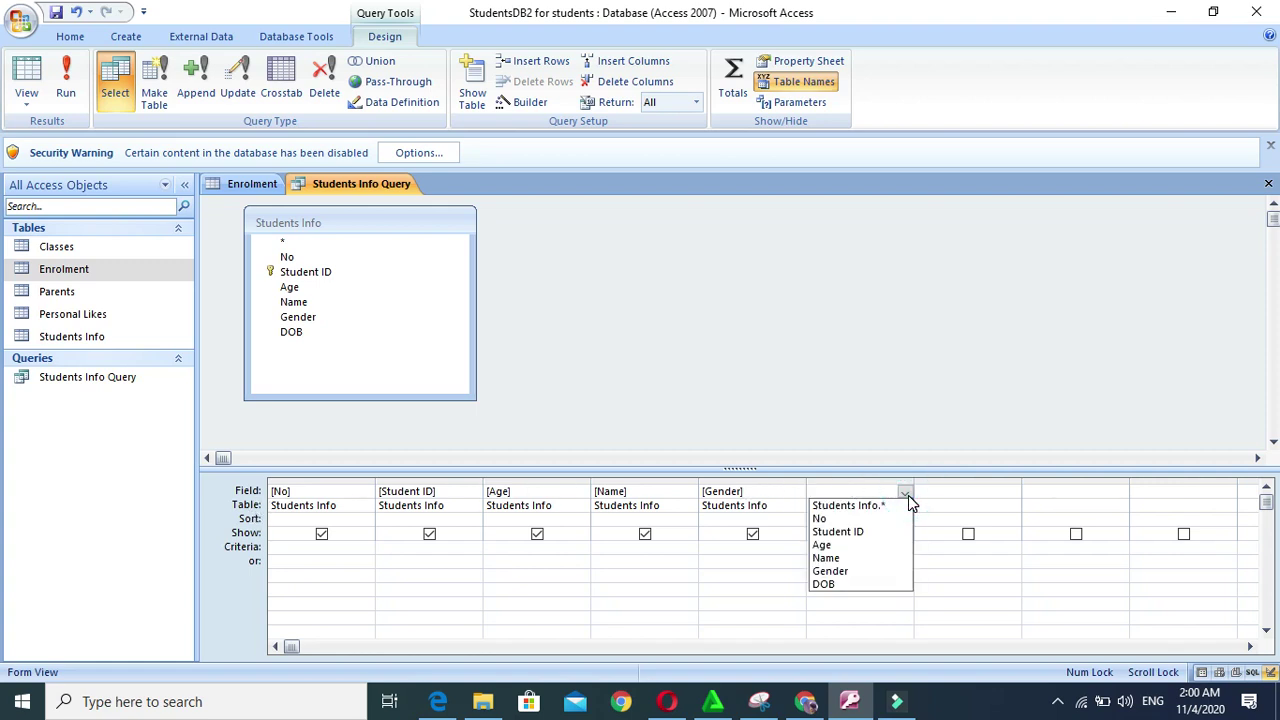
click(866, 588)
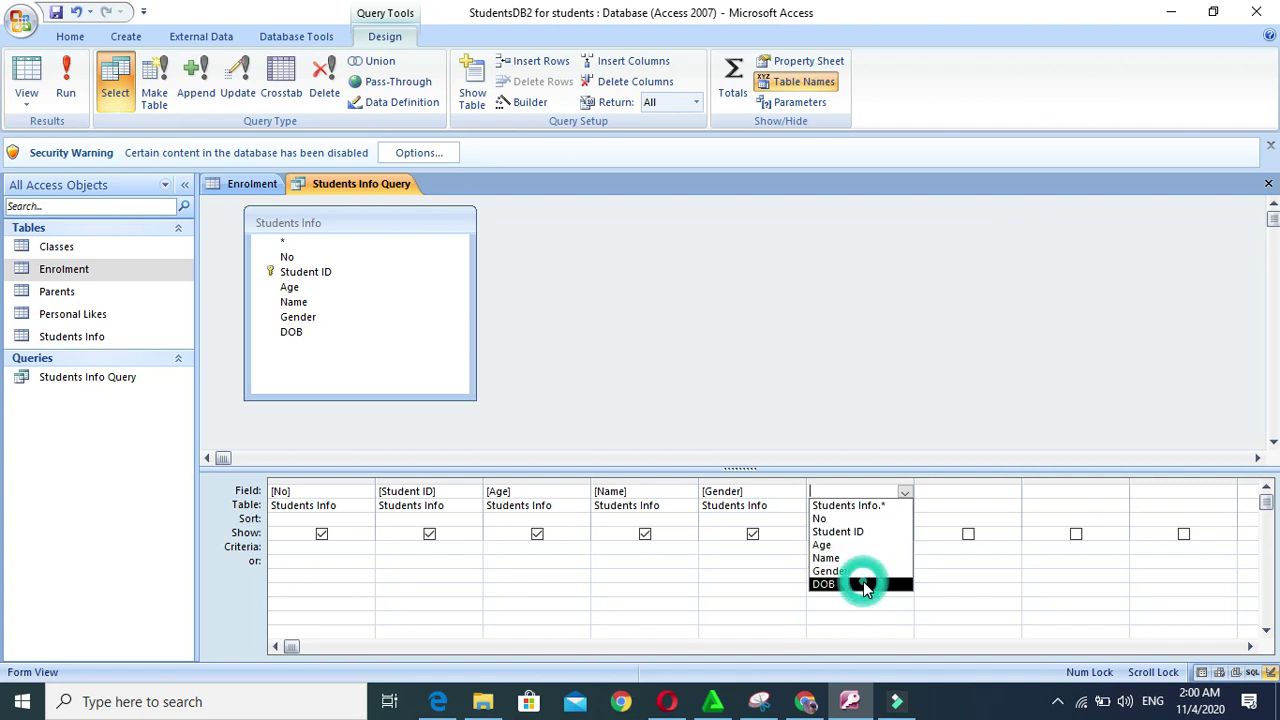
click(866, 588)
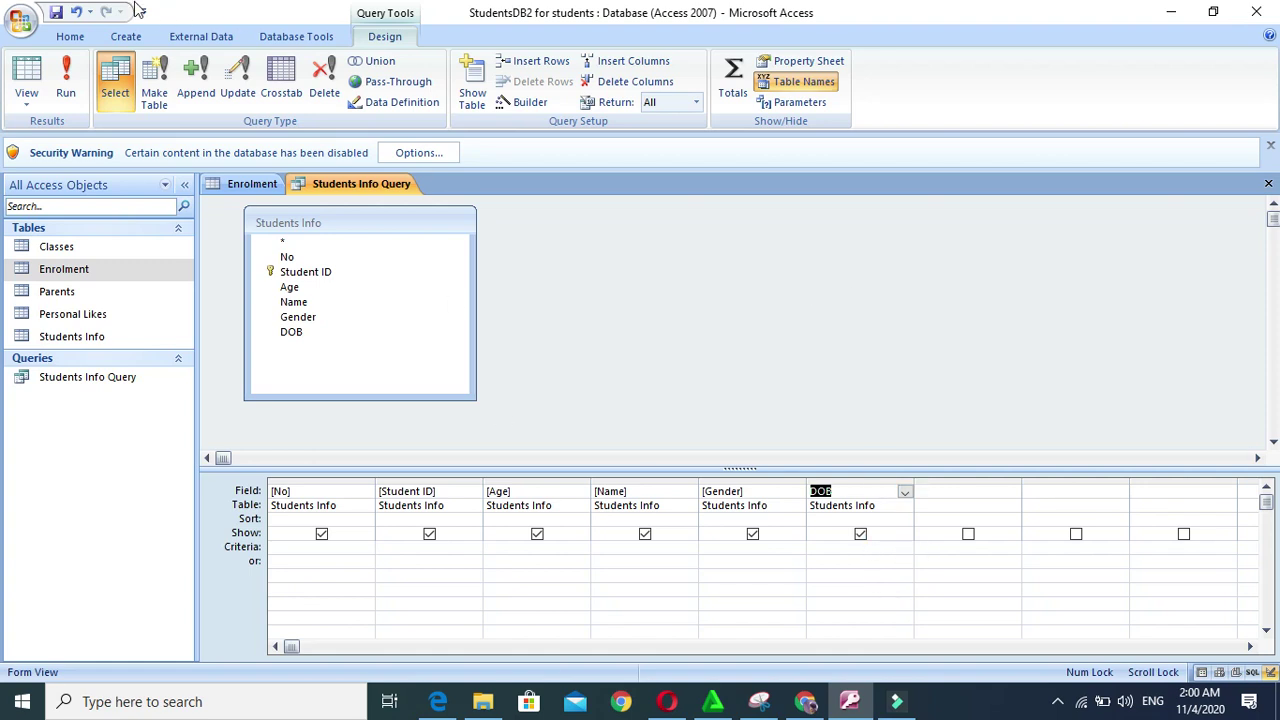
click(65, 85)
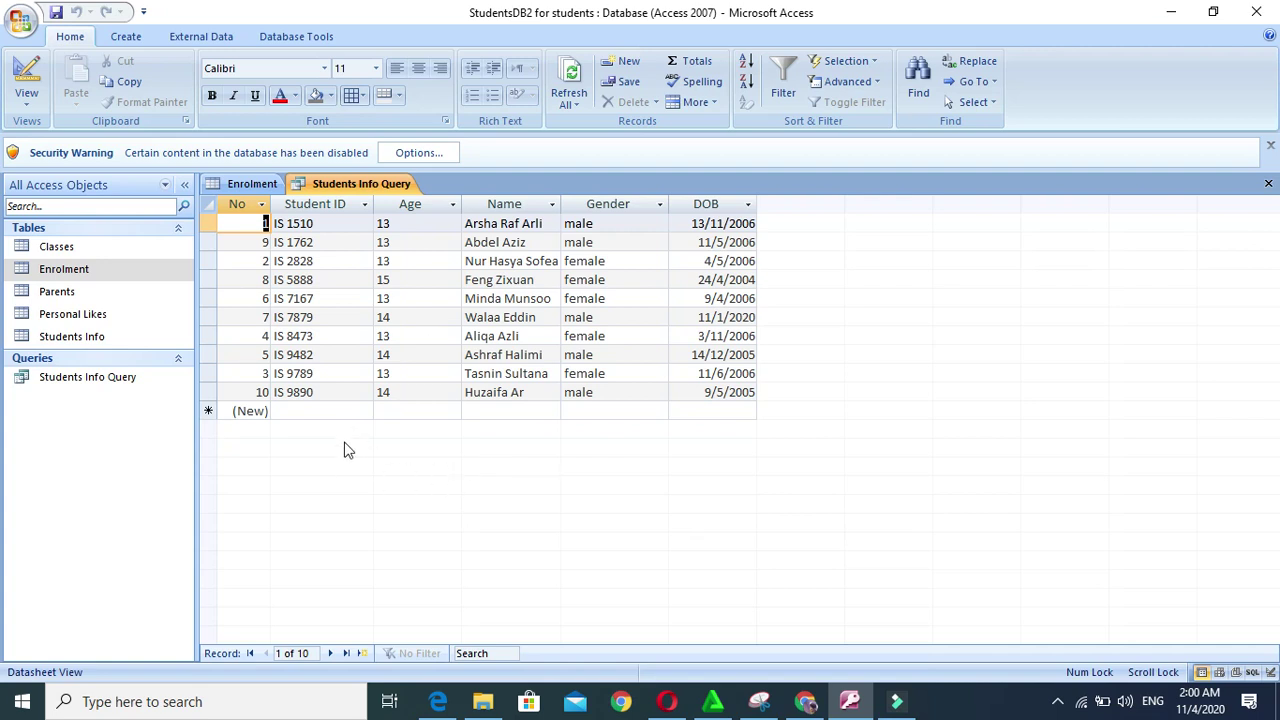
click(564, 530)
click(552, 204)
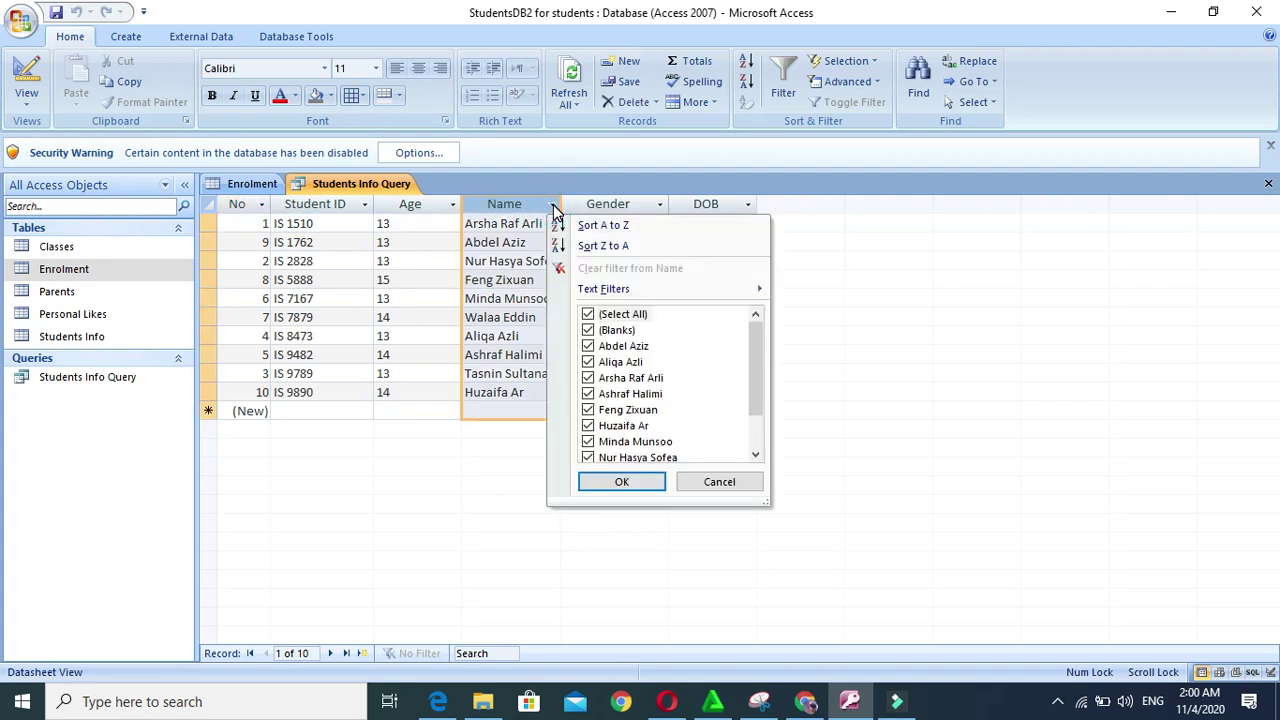
click(552, 204)
Switch the Students Info Query to Design view, sort the Name field in ascending order and run the query
click(26, 95)
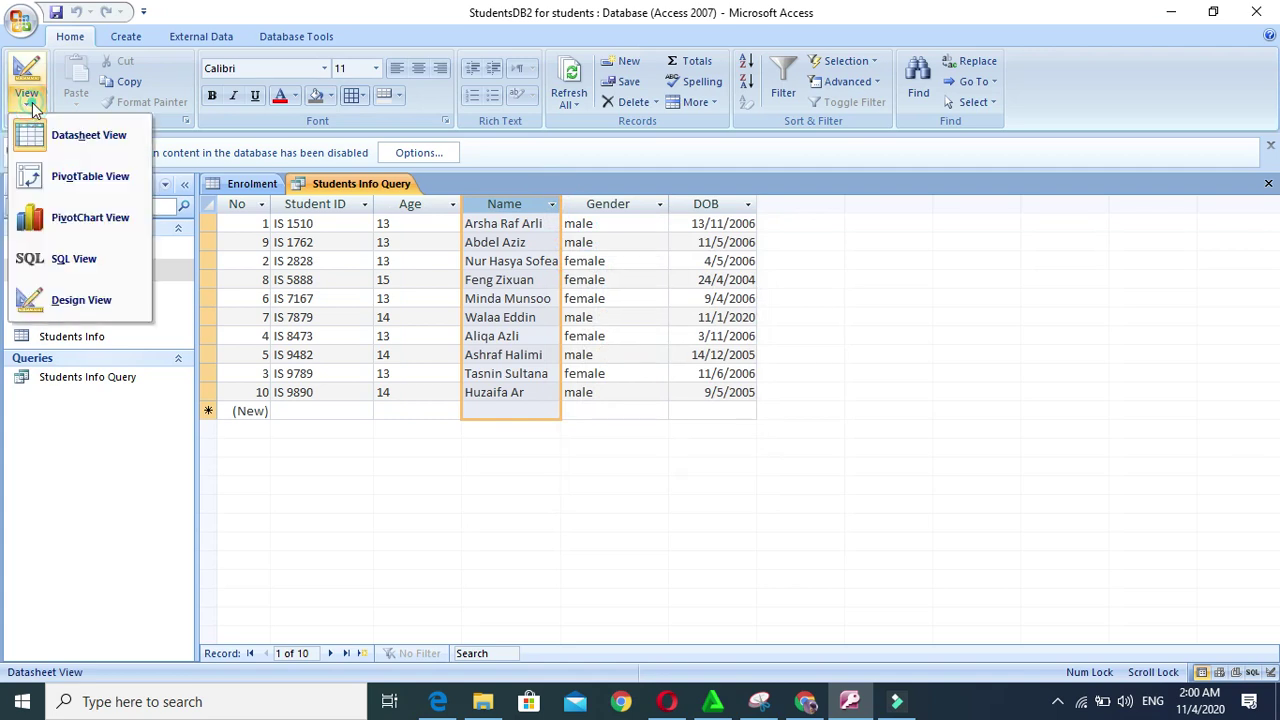
click(75, 301)
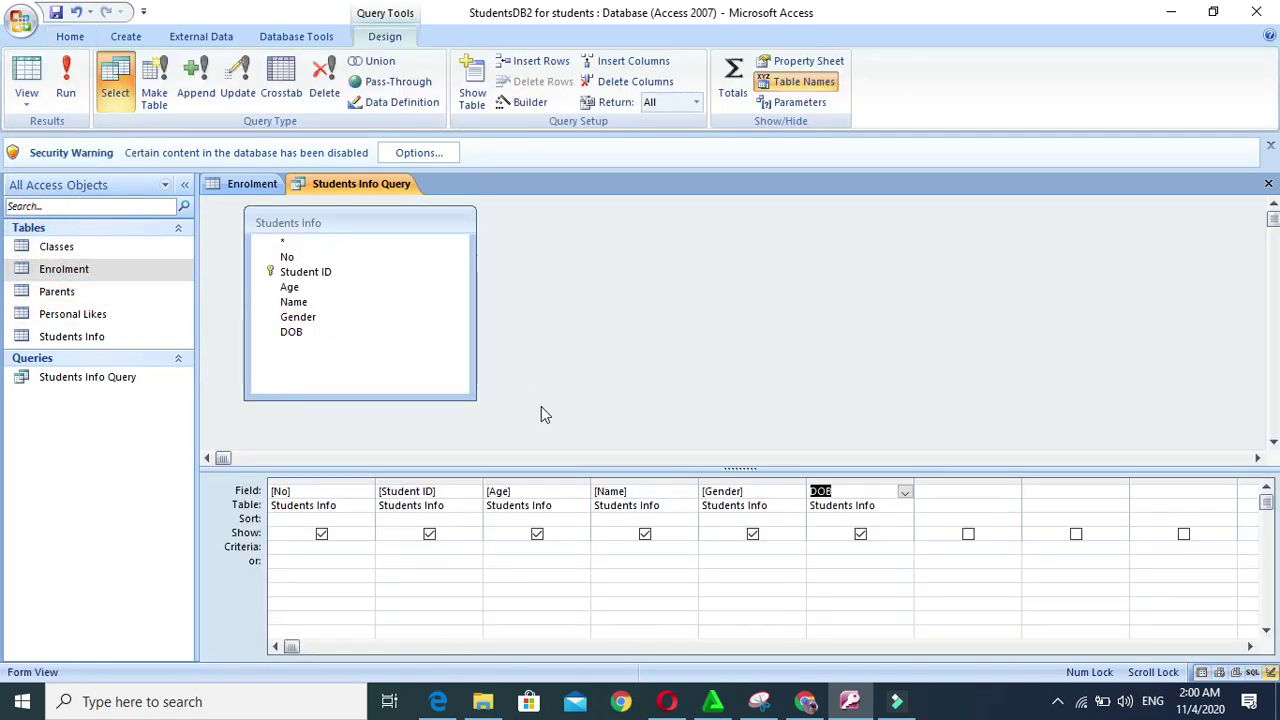
click(326, 519)
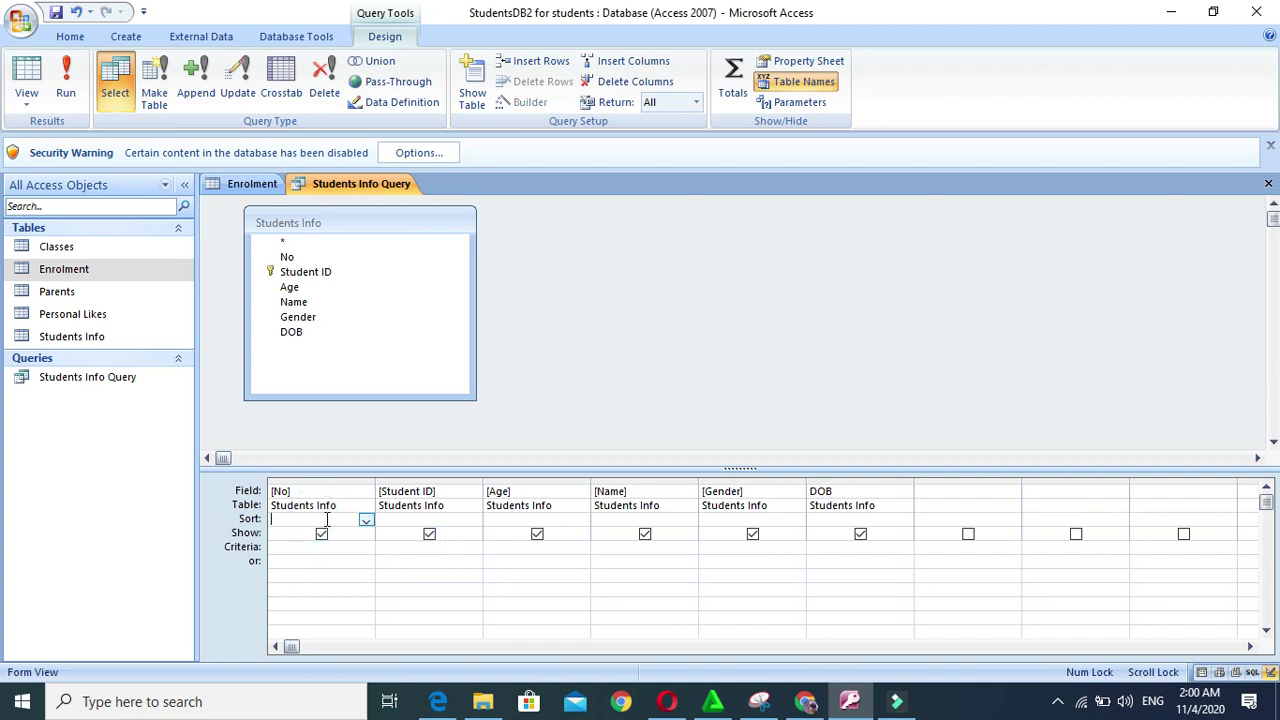
click(571, 517)
click(644, 517)
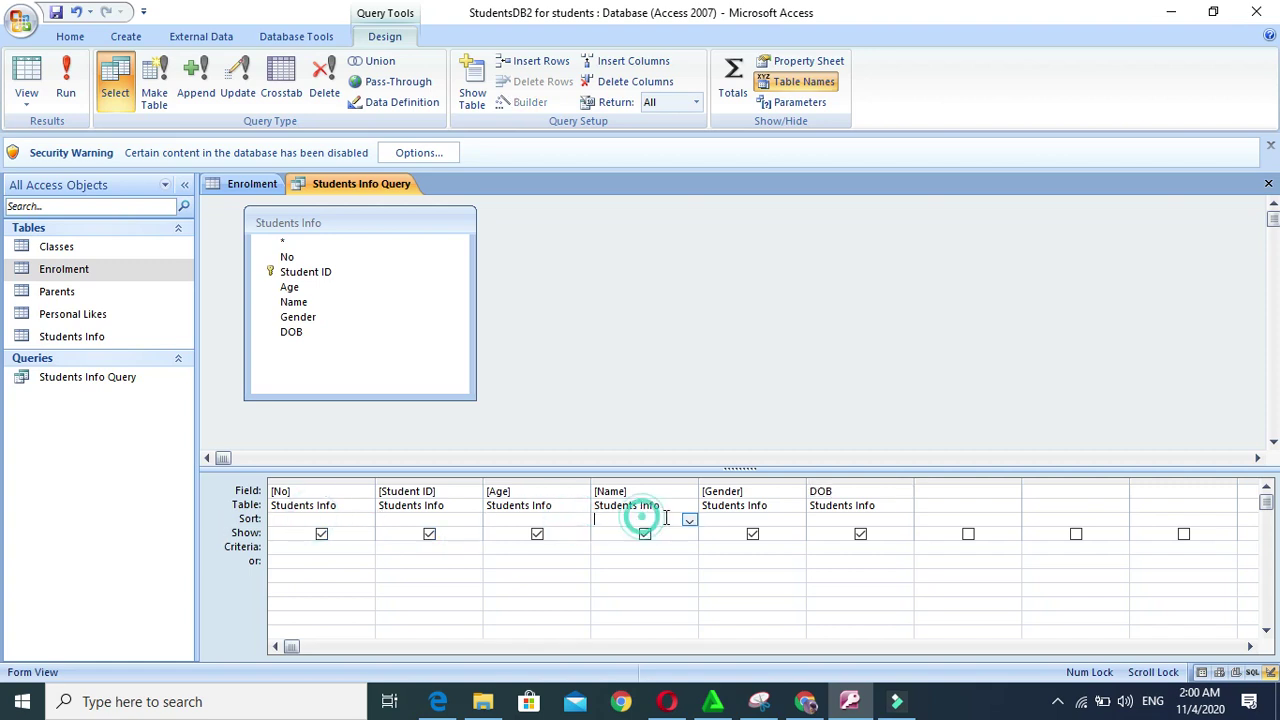
click(688, 519)
click(621, 534)
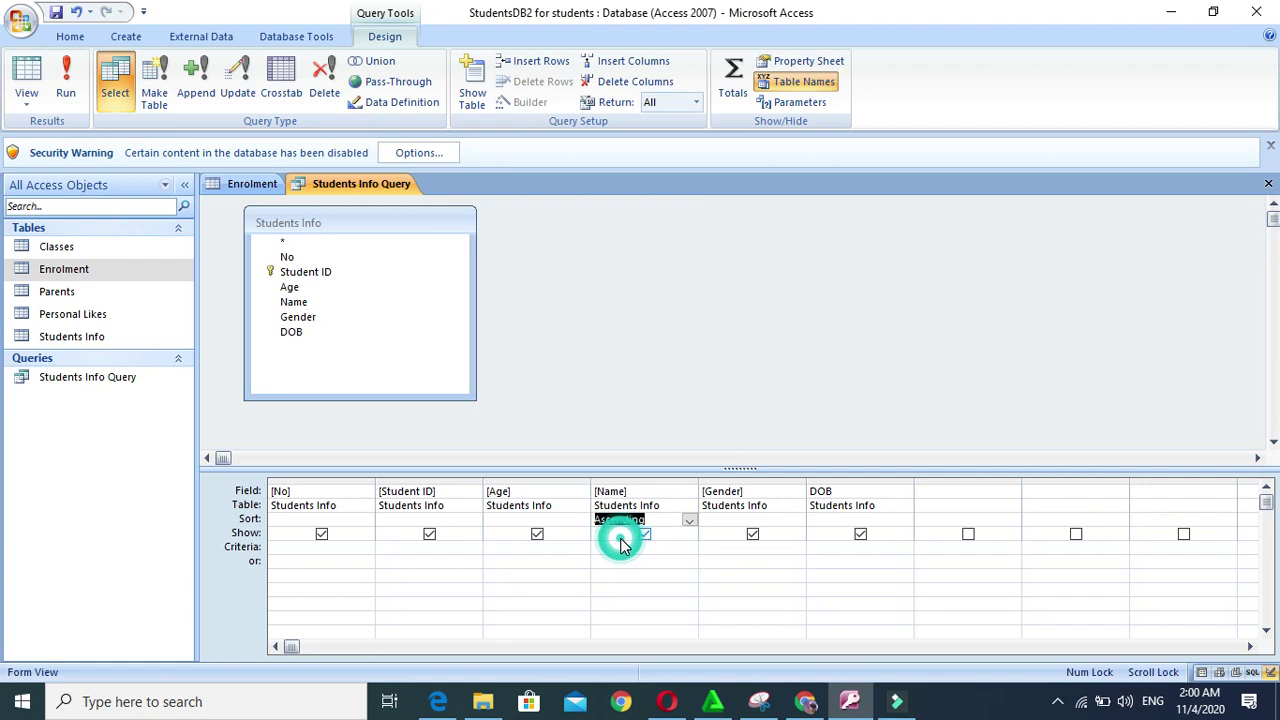
click(65, 80)
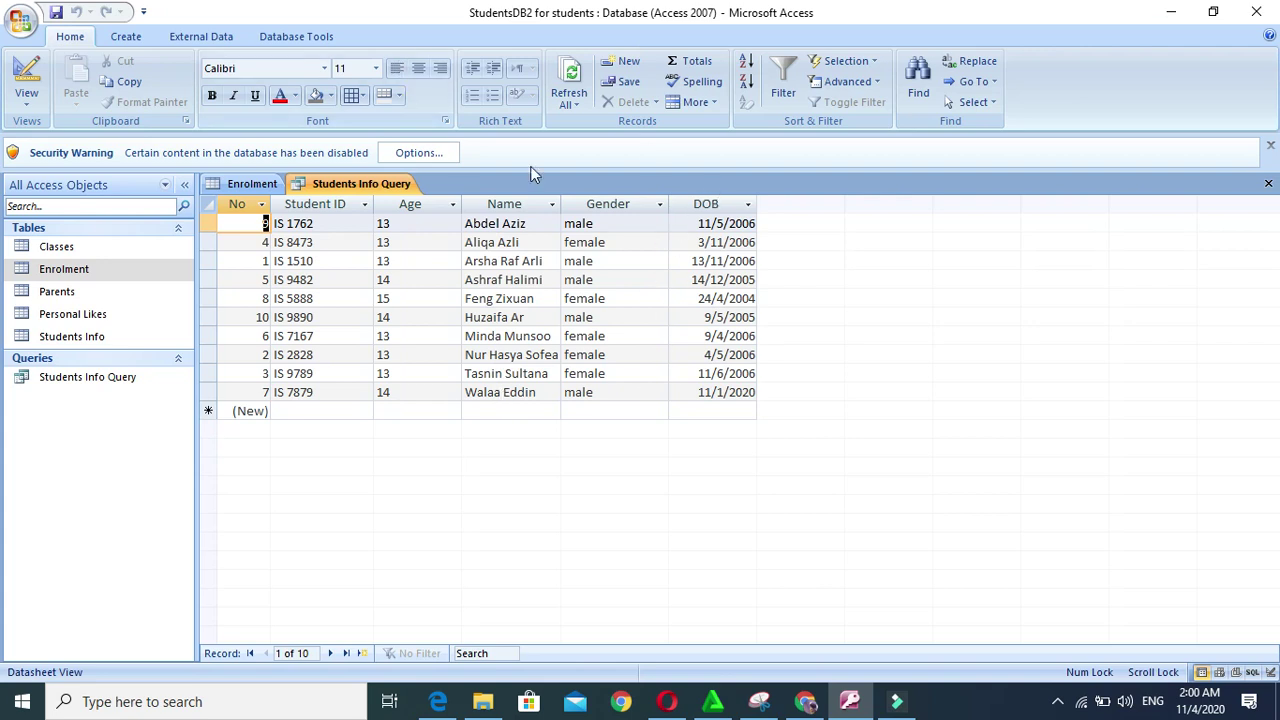
In Design view, sort DOB in descending order, set Name to not sorted and run the query
click(36, 86)
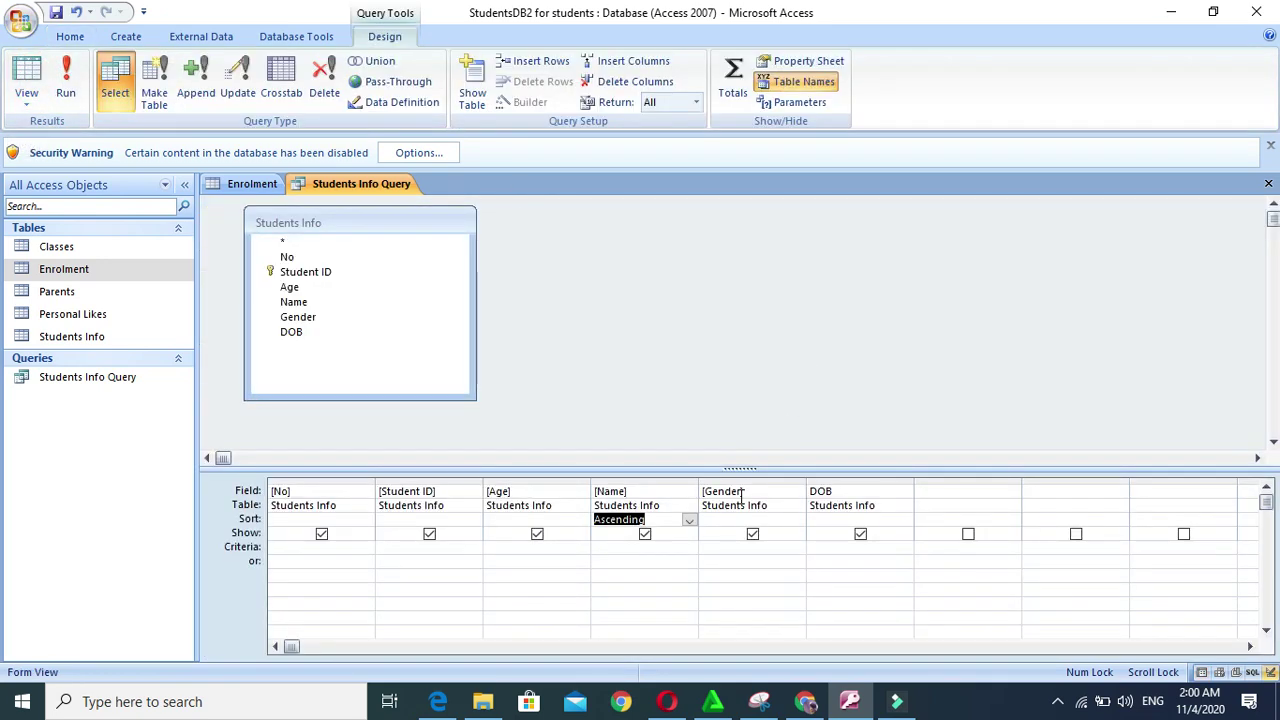
click(832, 491)
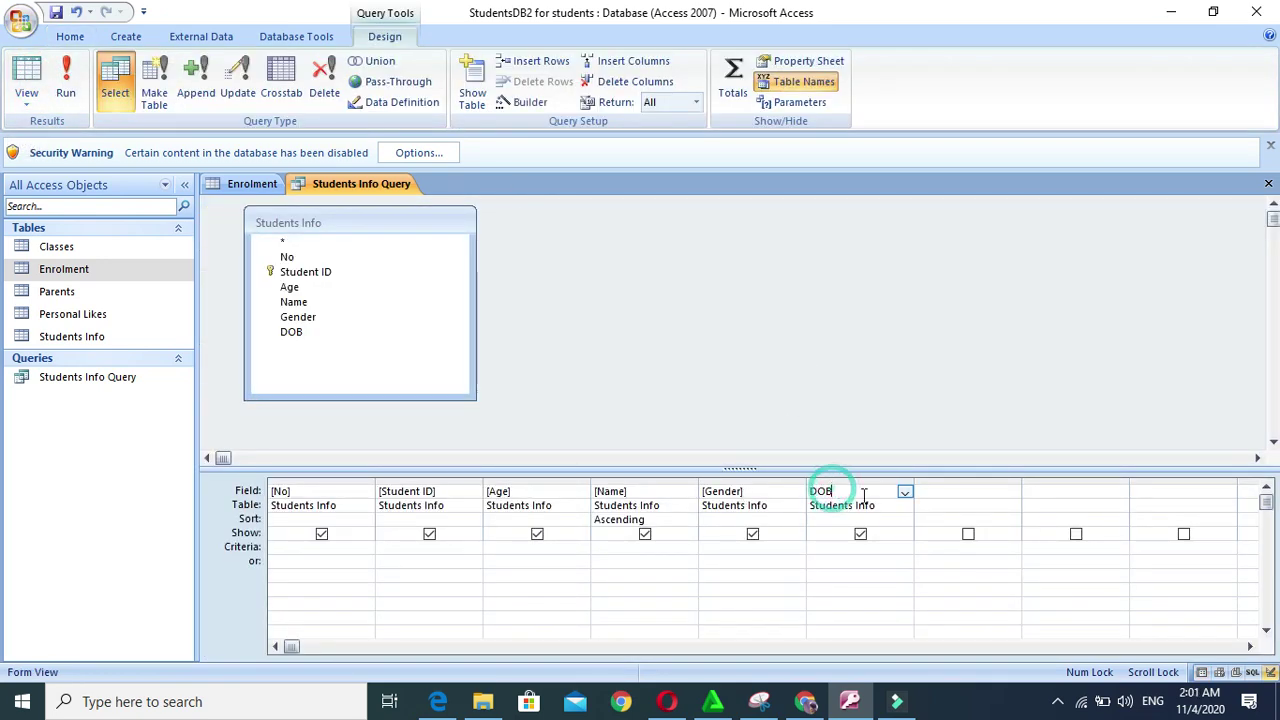
click(904, 519)
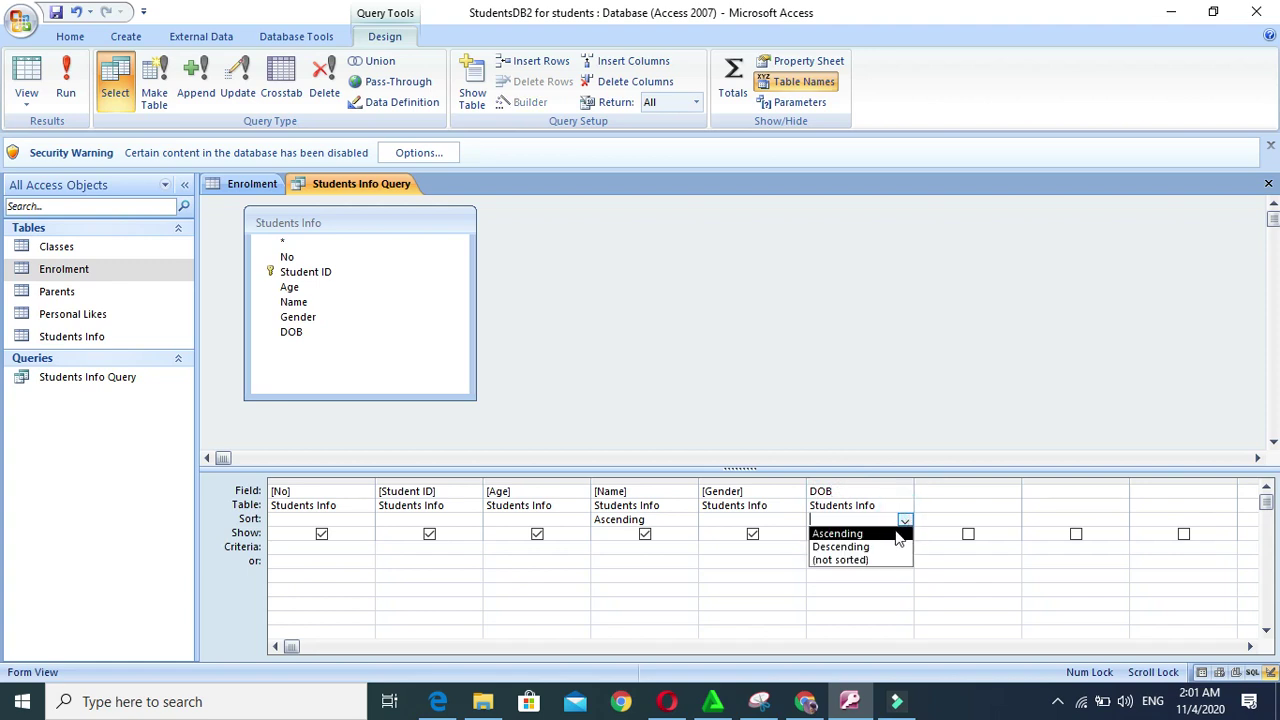
click(891, 548)
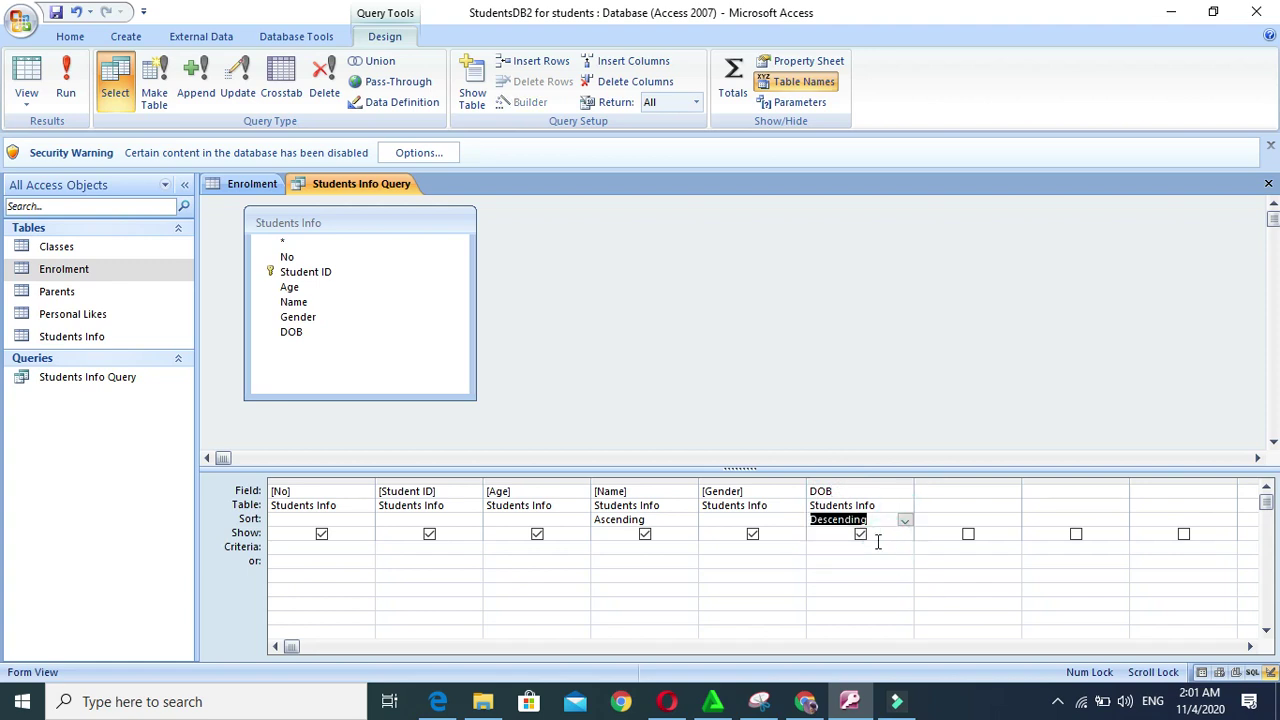
click(682, 518)
click(689, 519)
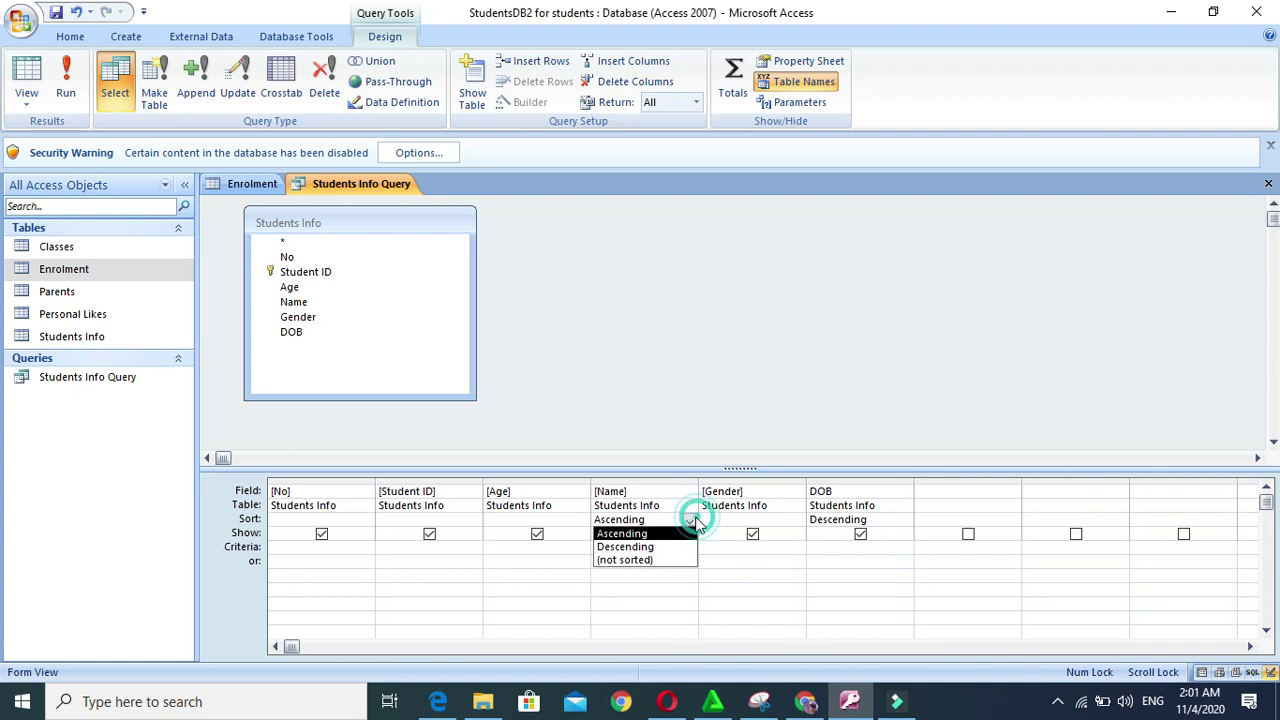
click(650, 560)
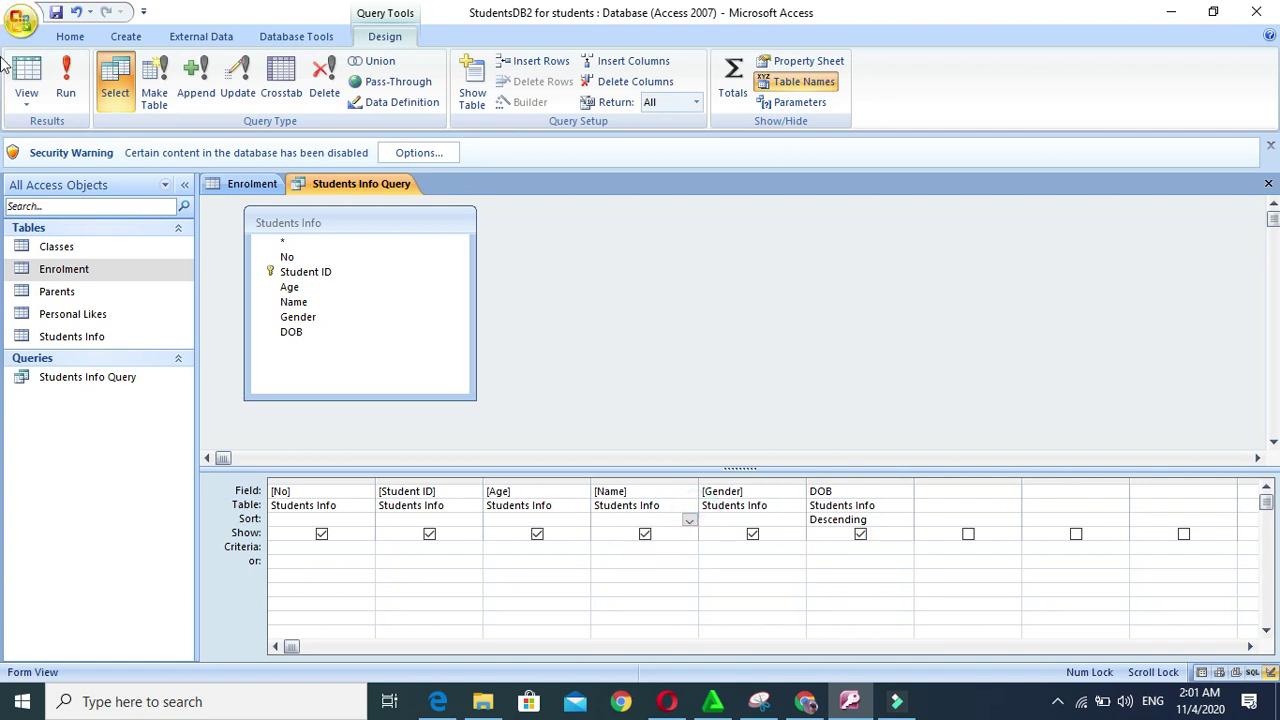
click(66, 80)
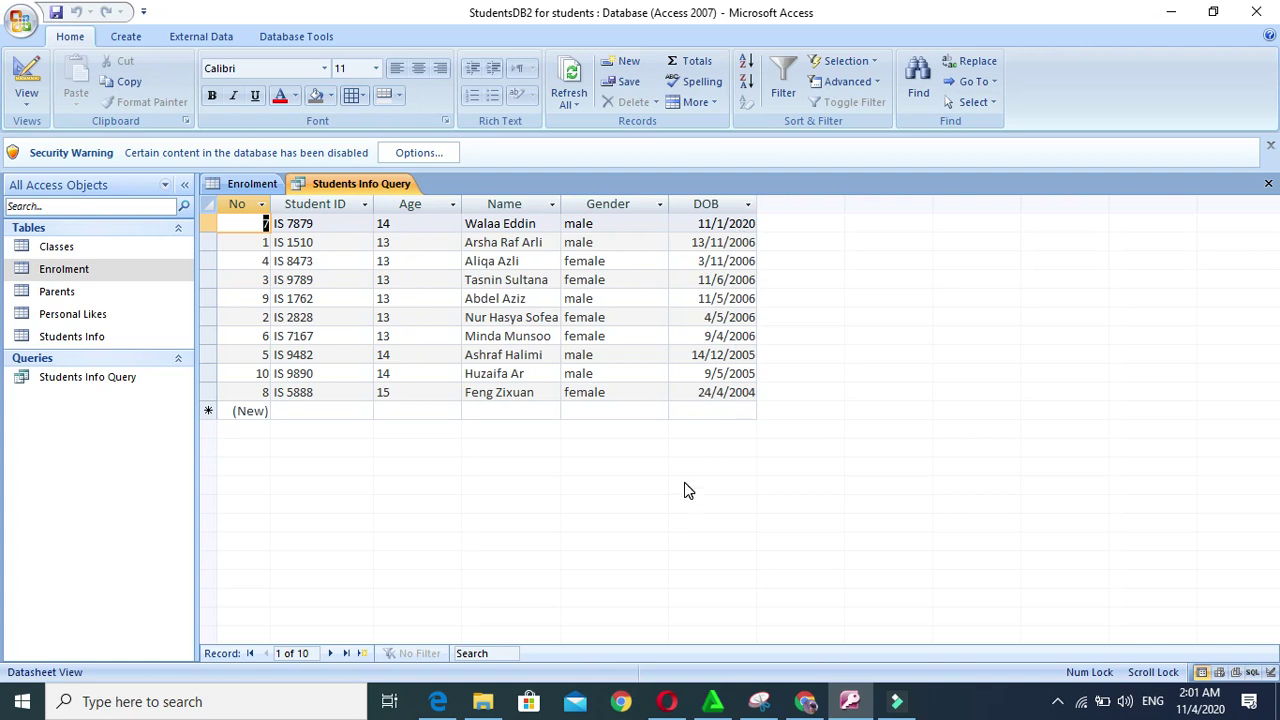
Close the Students Info Query and save the changes to its design
click(343, 412)
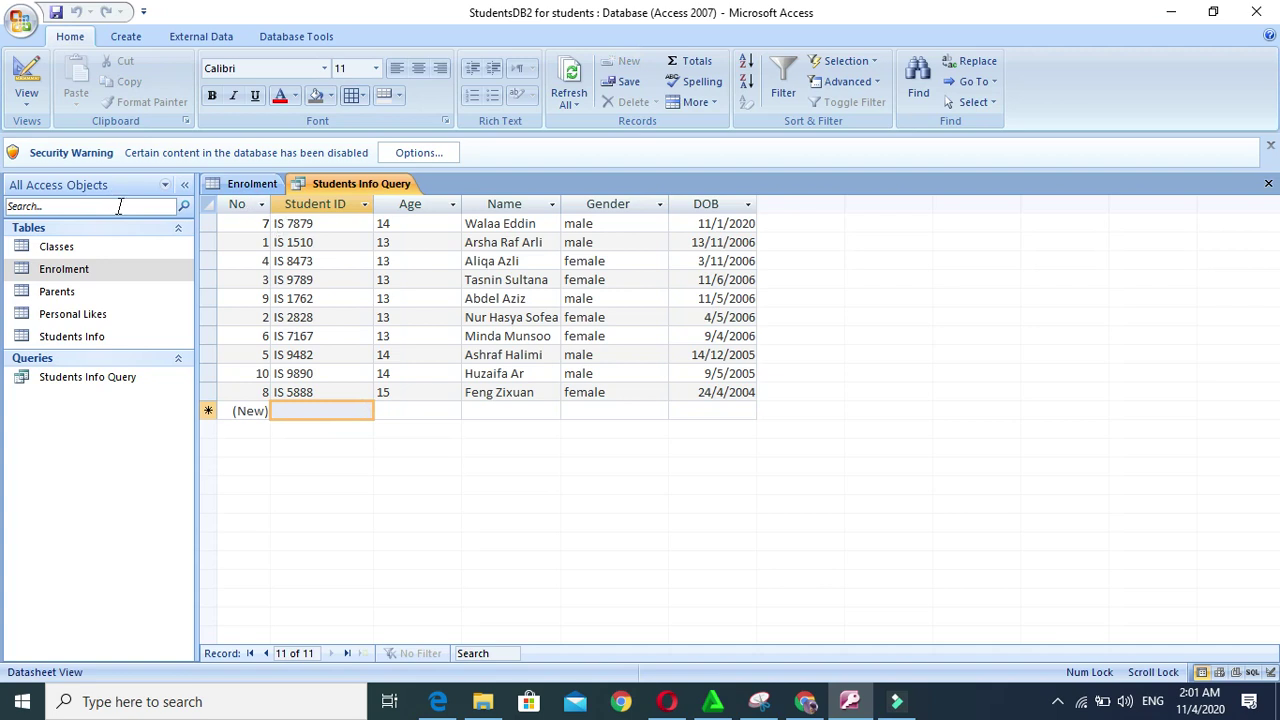
right_click(325, 193)
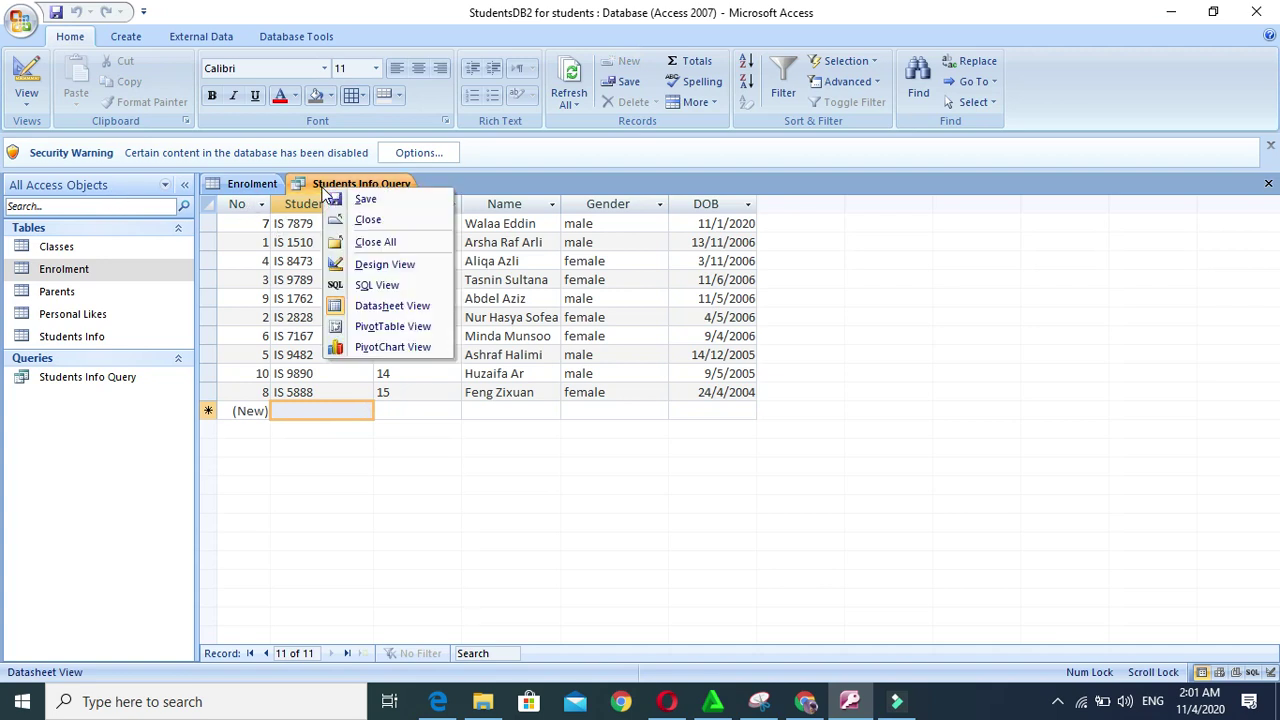
click(347, 222)
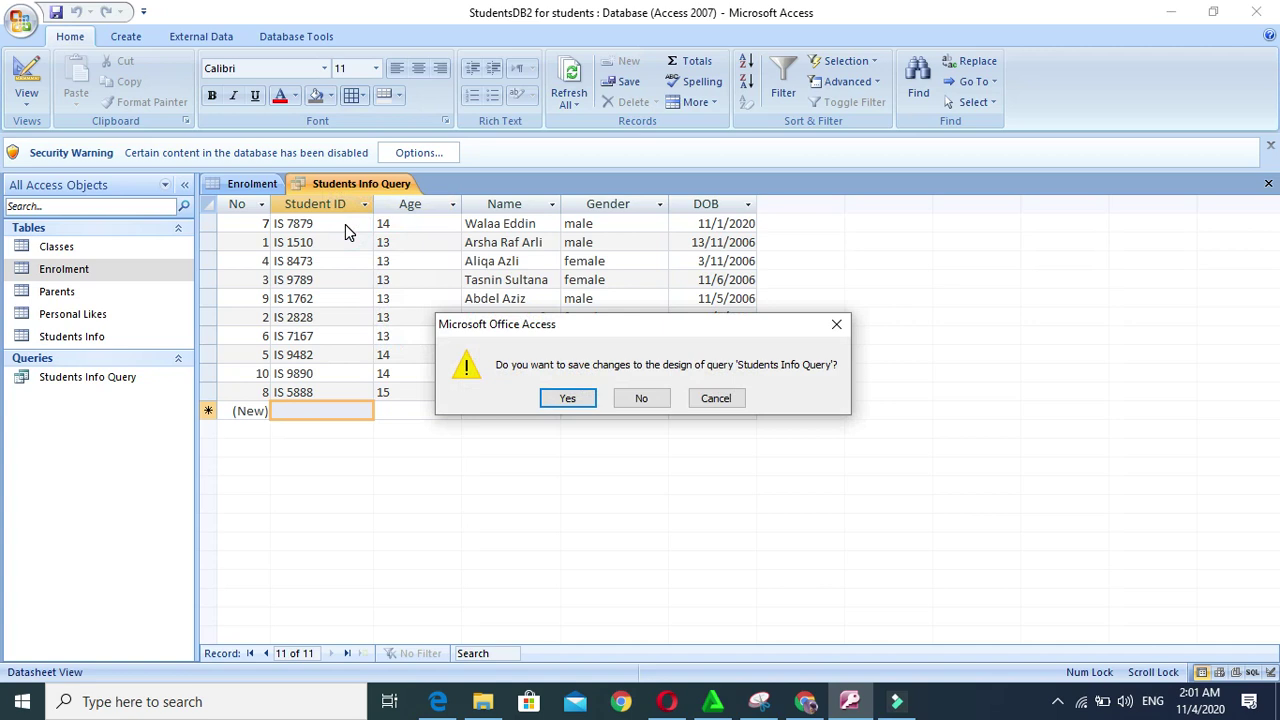
click(586, 404)
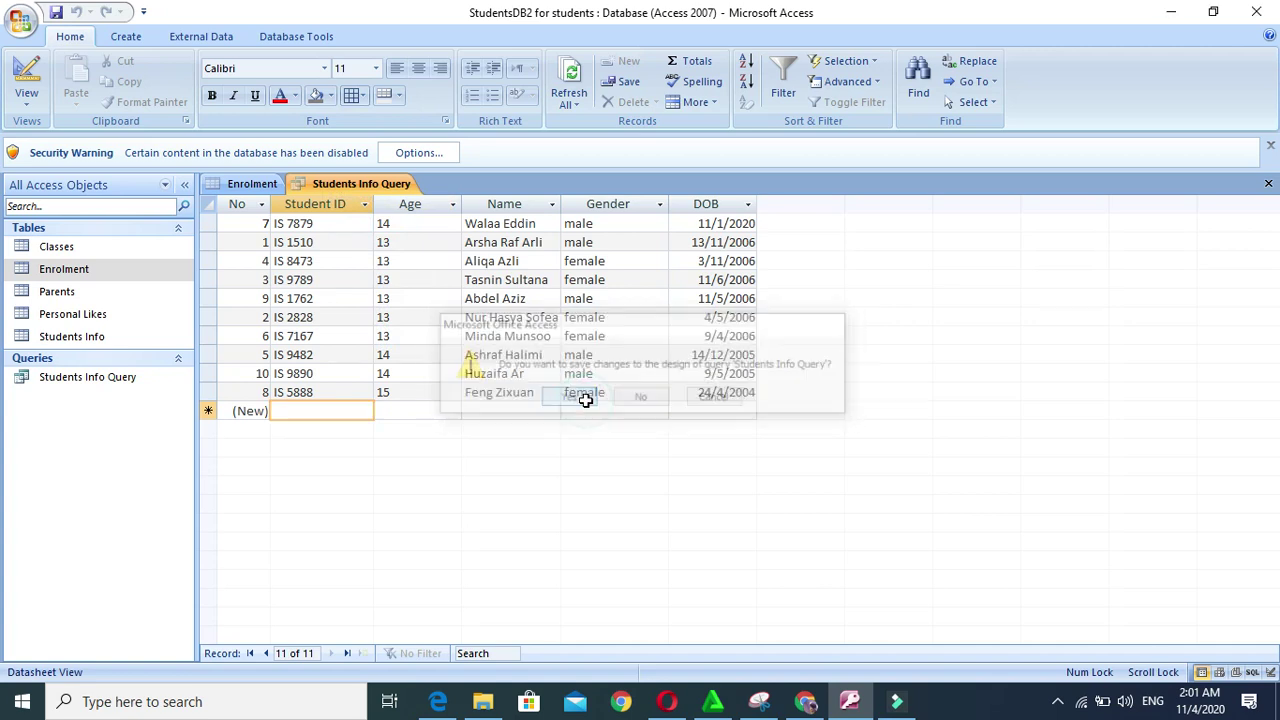
Rename the Students Info Query as "Query1: StudentsInfo" and save
right_click(108, 390)
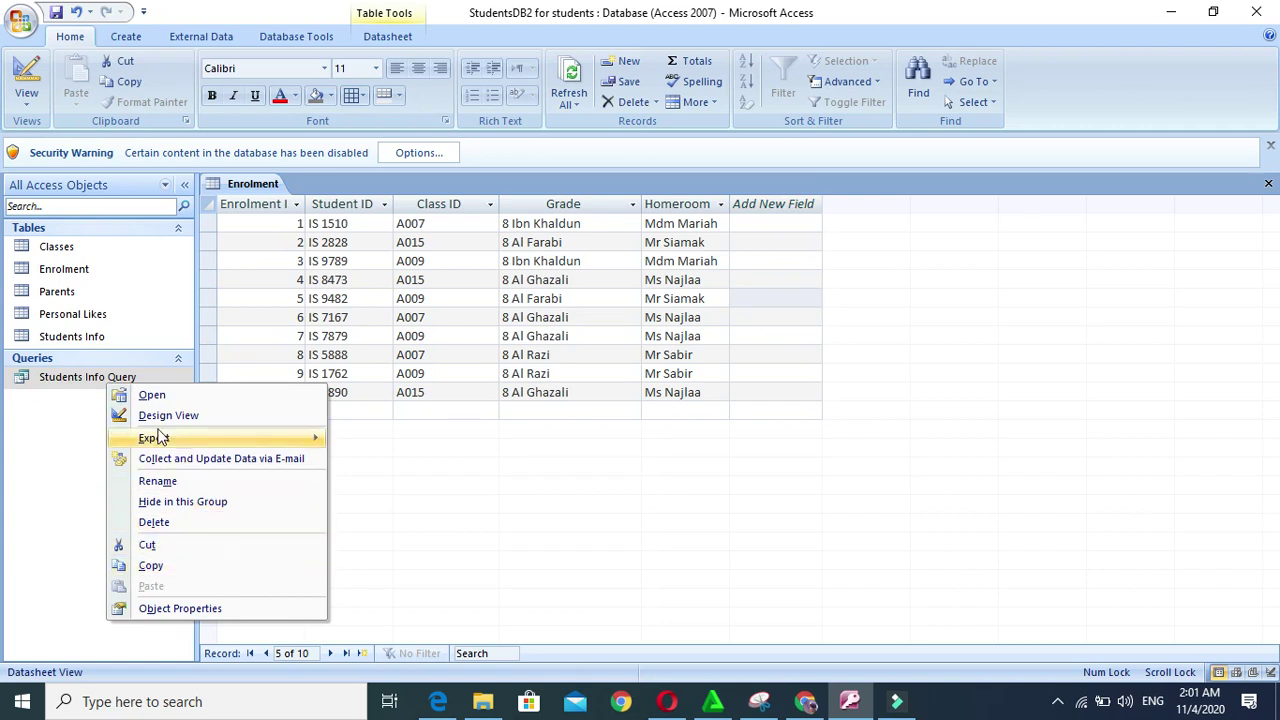
click(68, 383)
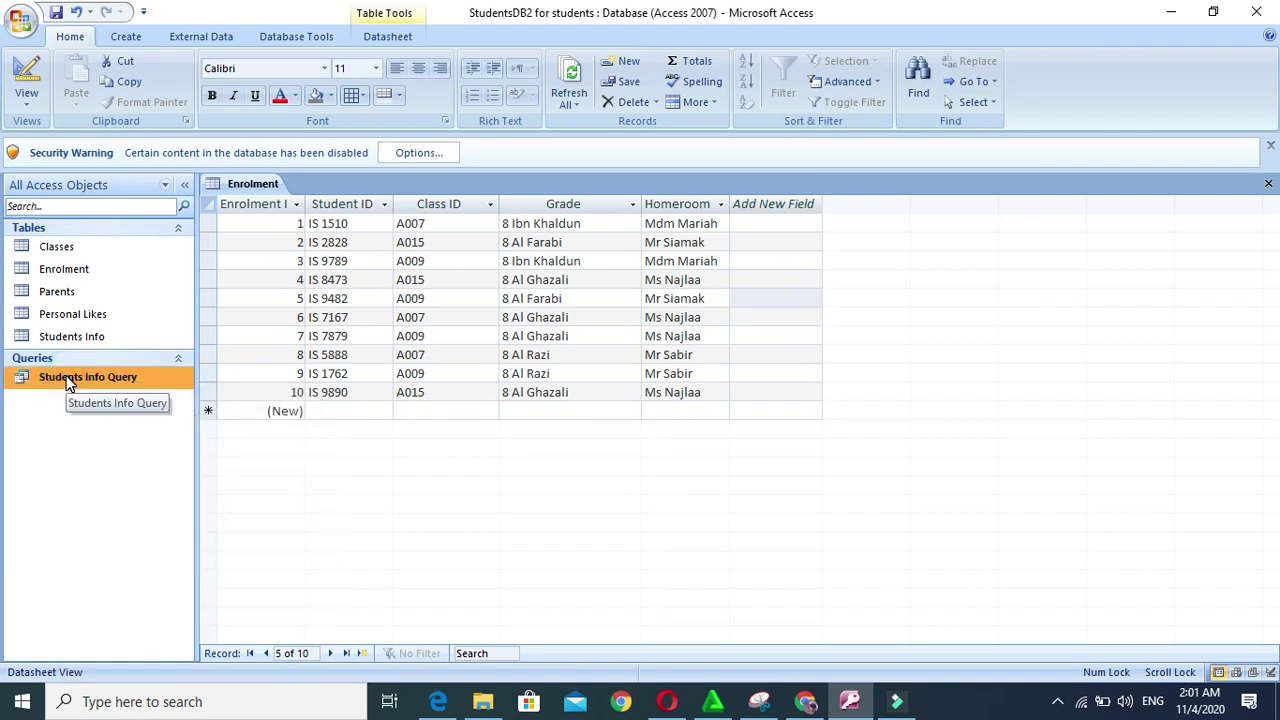
right_click(68, 383)
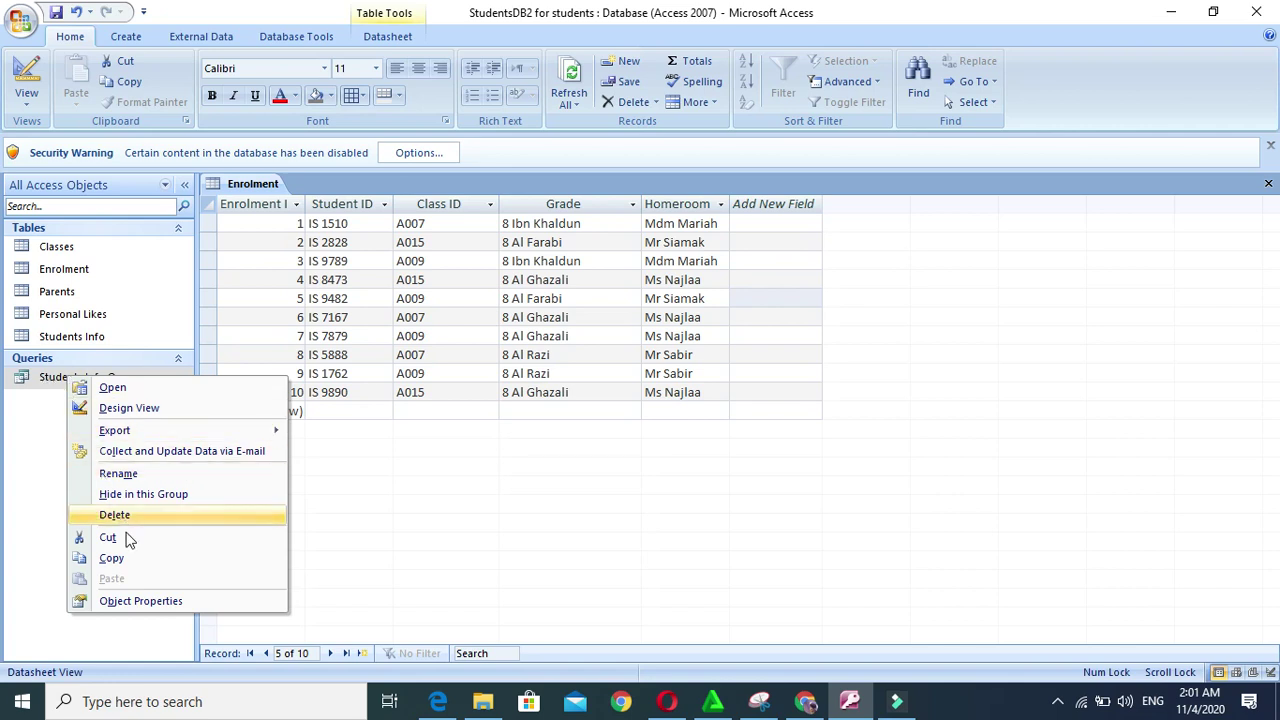
click(112, 474)
key(End)
drag(139, 377, 10, 377)
text(Q)
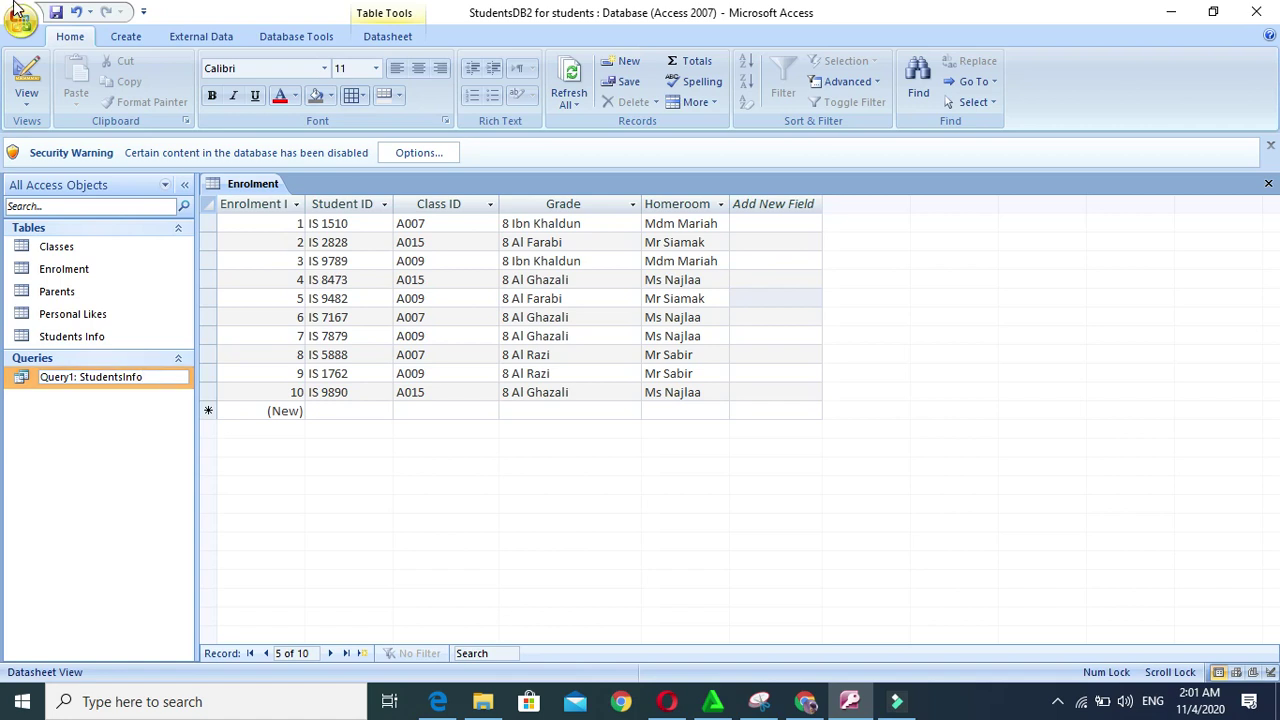
click(58, 16)
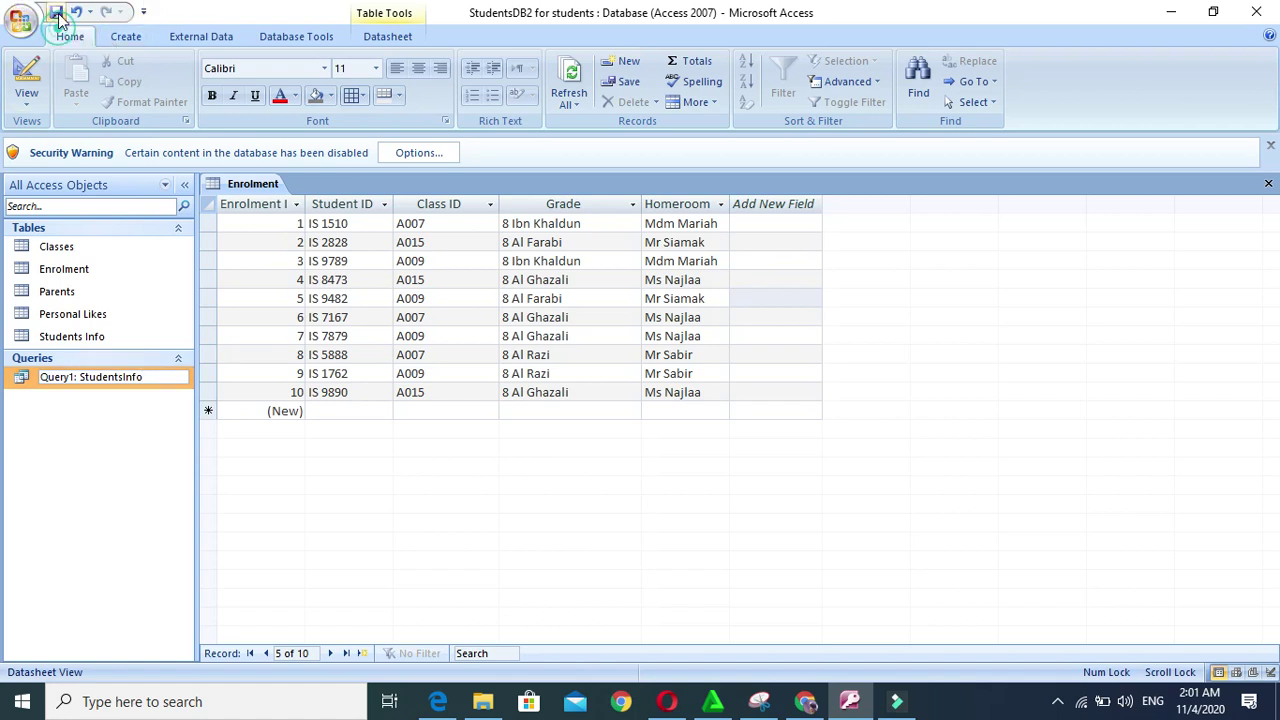
Open Query1: StudentsInfo in Datasheet view to check its records
double_click(128, 378)
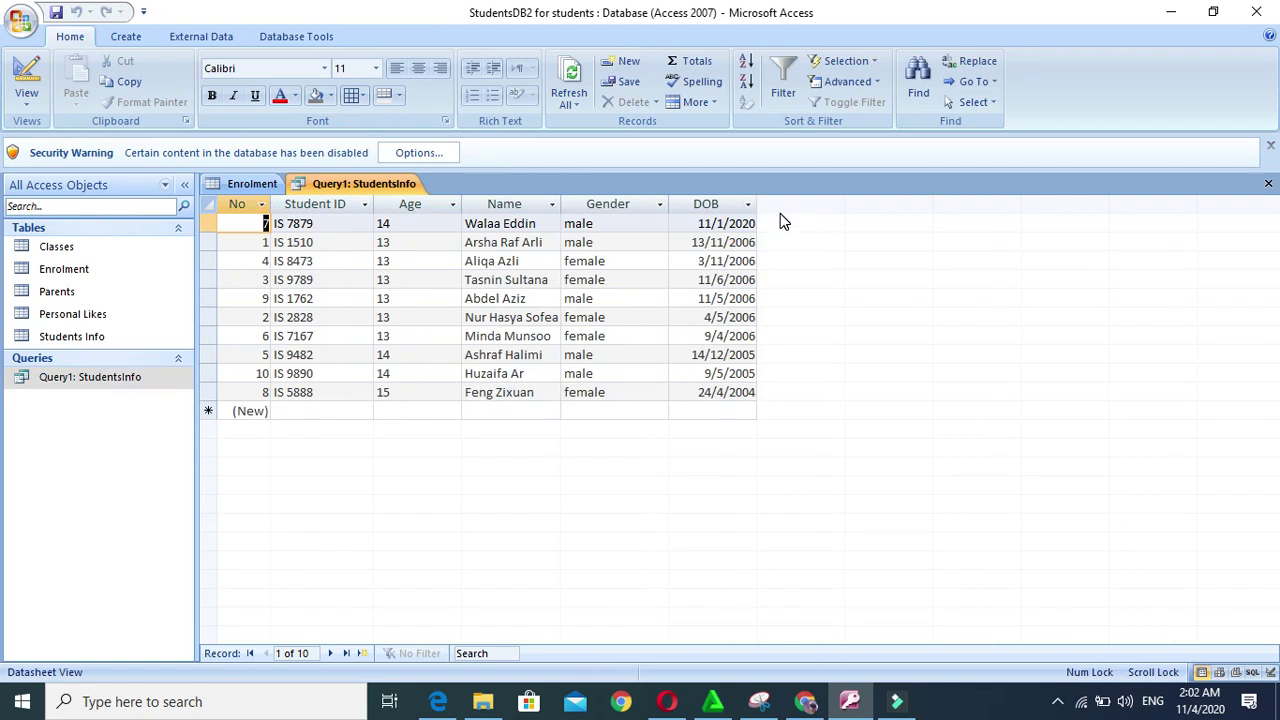
click(159, 427)
click(148, 385)
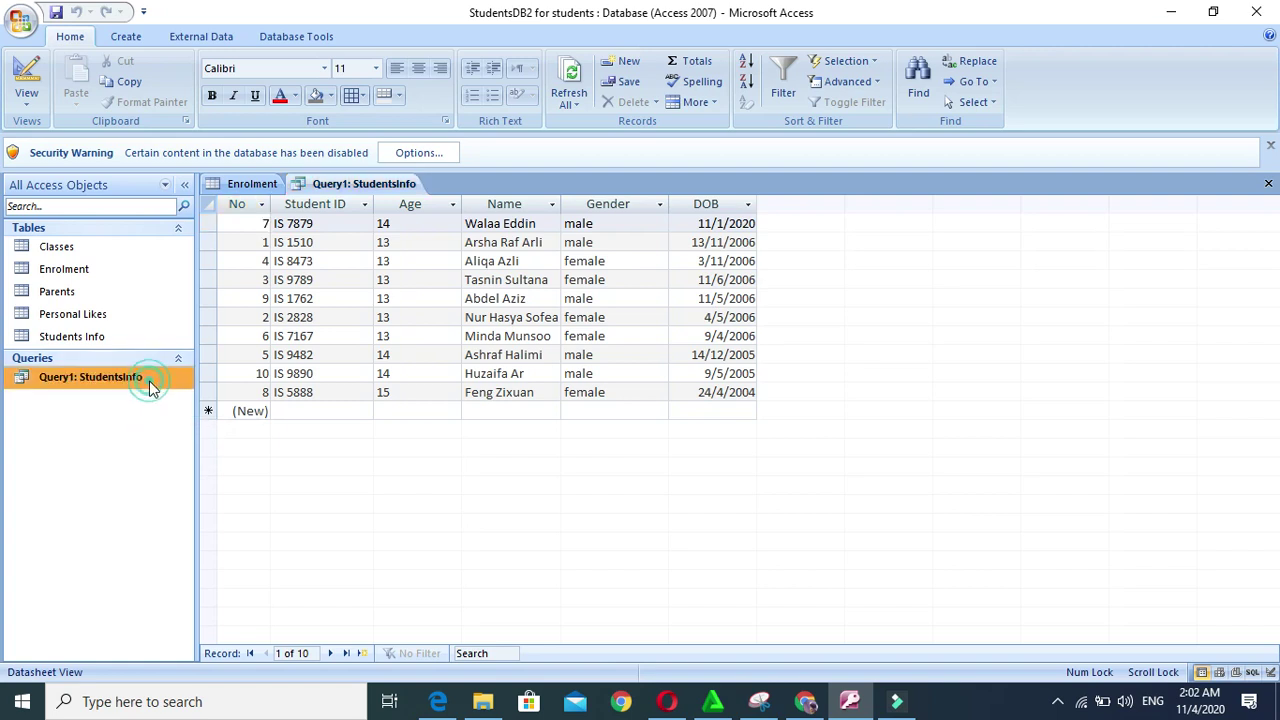
Switch to the Week 13 Video Activities PDF in Chrome and examine the datasheet and design layouts for Query 2: StudentsClass
click(805, 701)
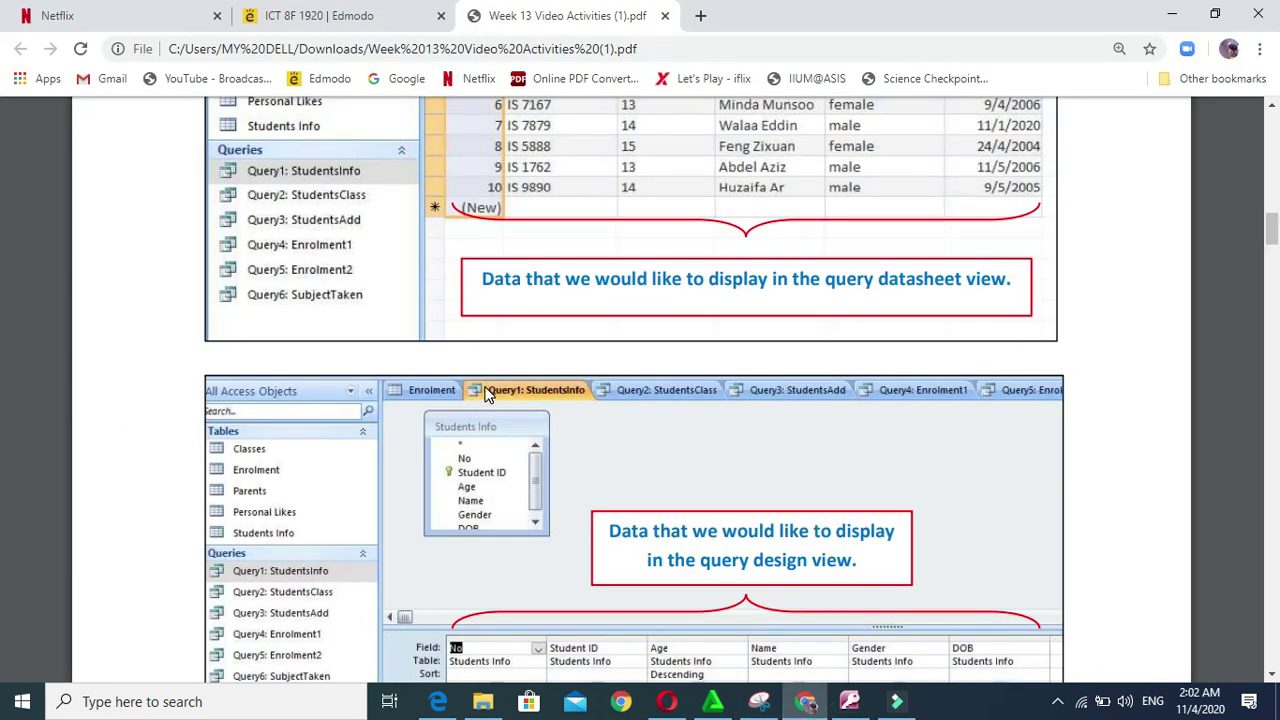
scroll(483, 390, down, 12)
scroll(487, 393, down, 2)
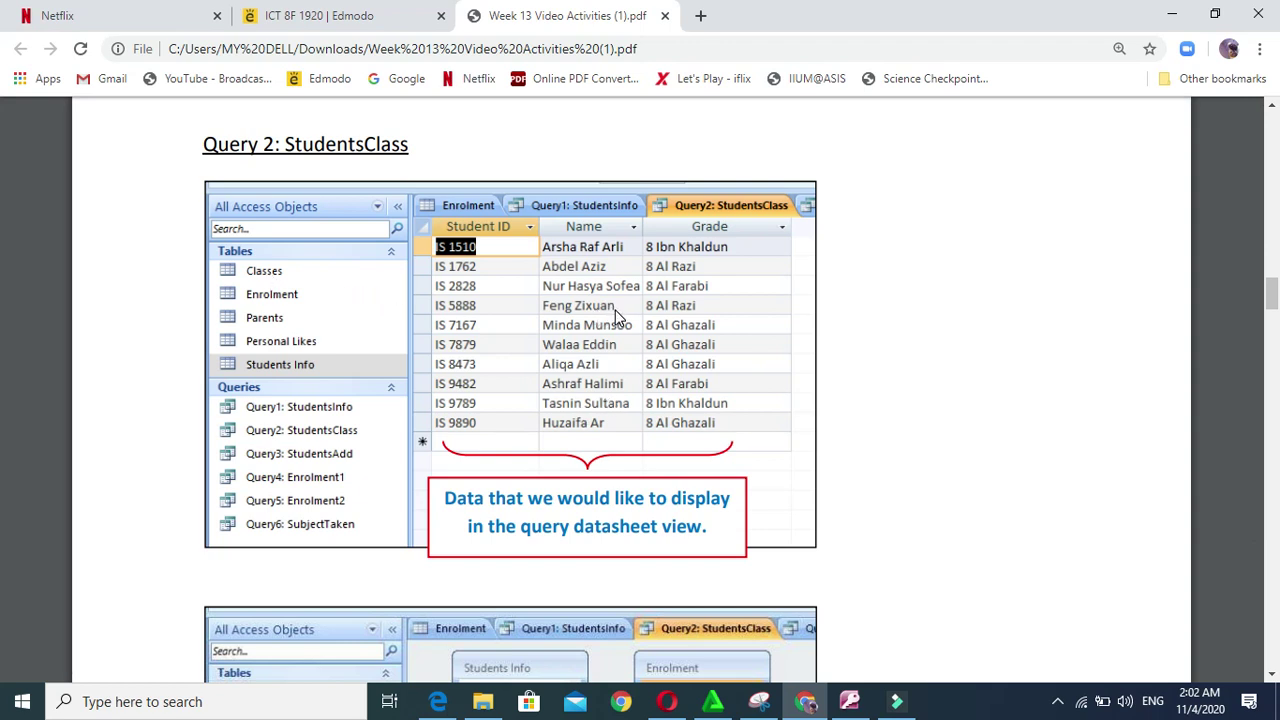
scroll(618, 320, down, 5)
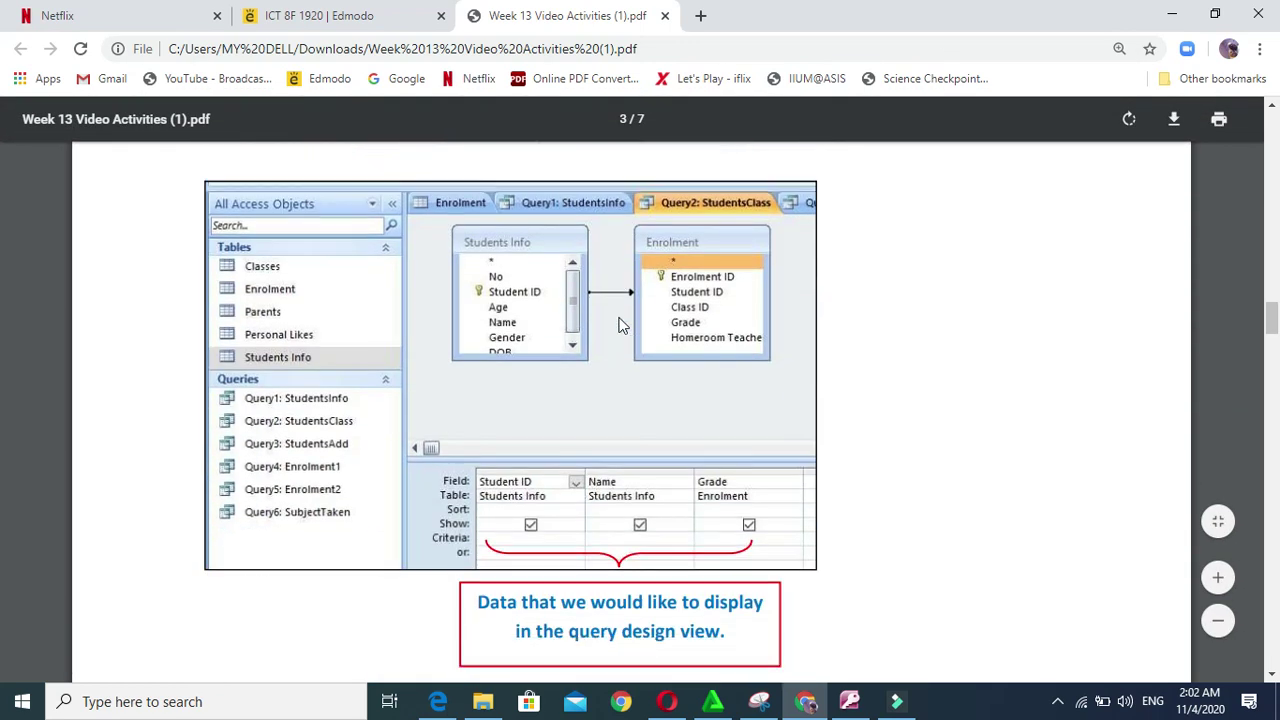
scroll(620, 350, down, 1)
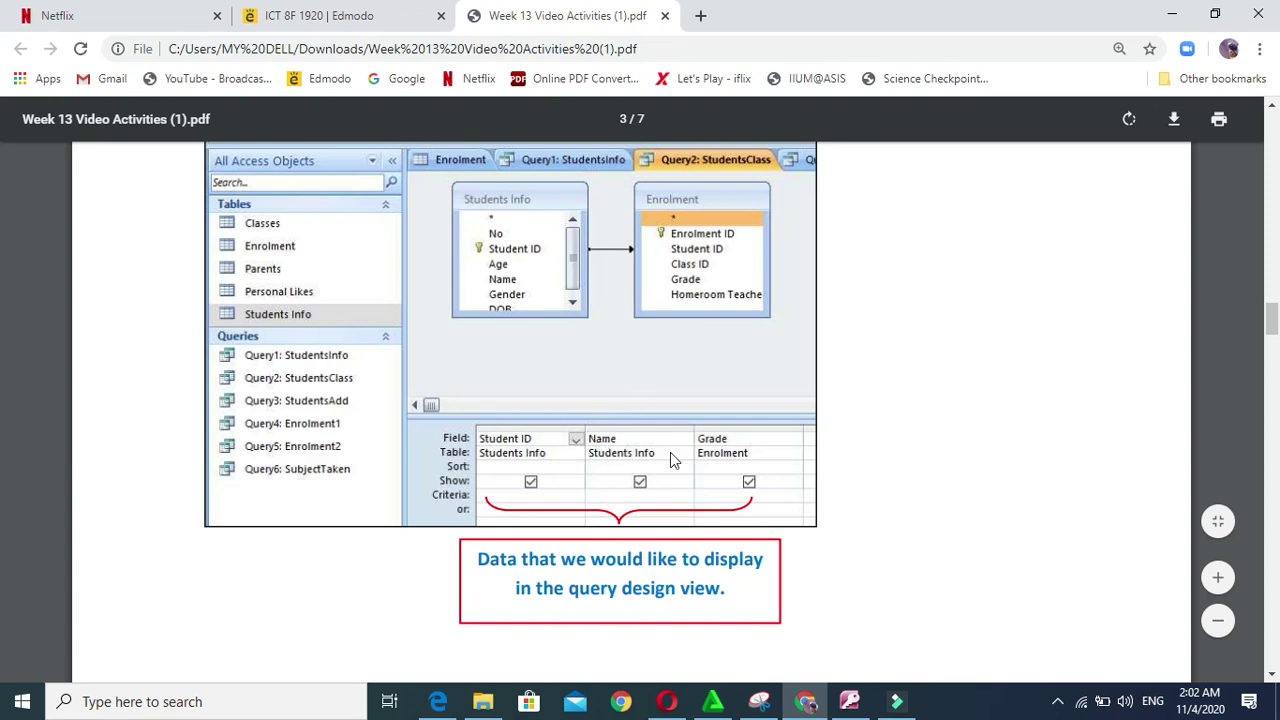
scroll(556, 468, up, 1)
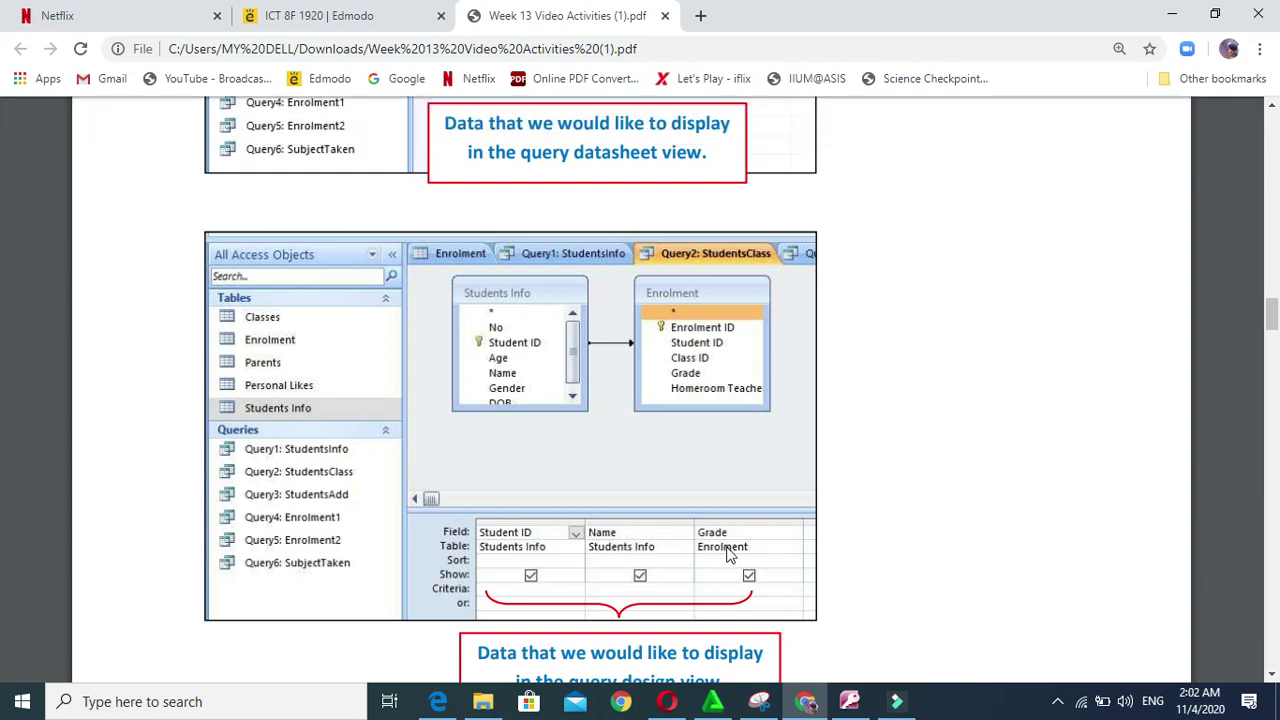
scroll(615, 443, up, 5)
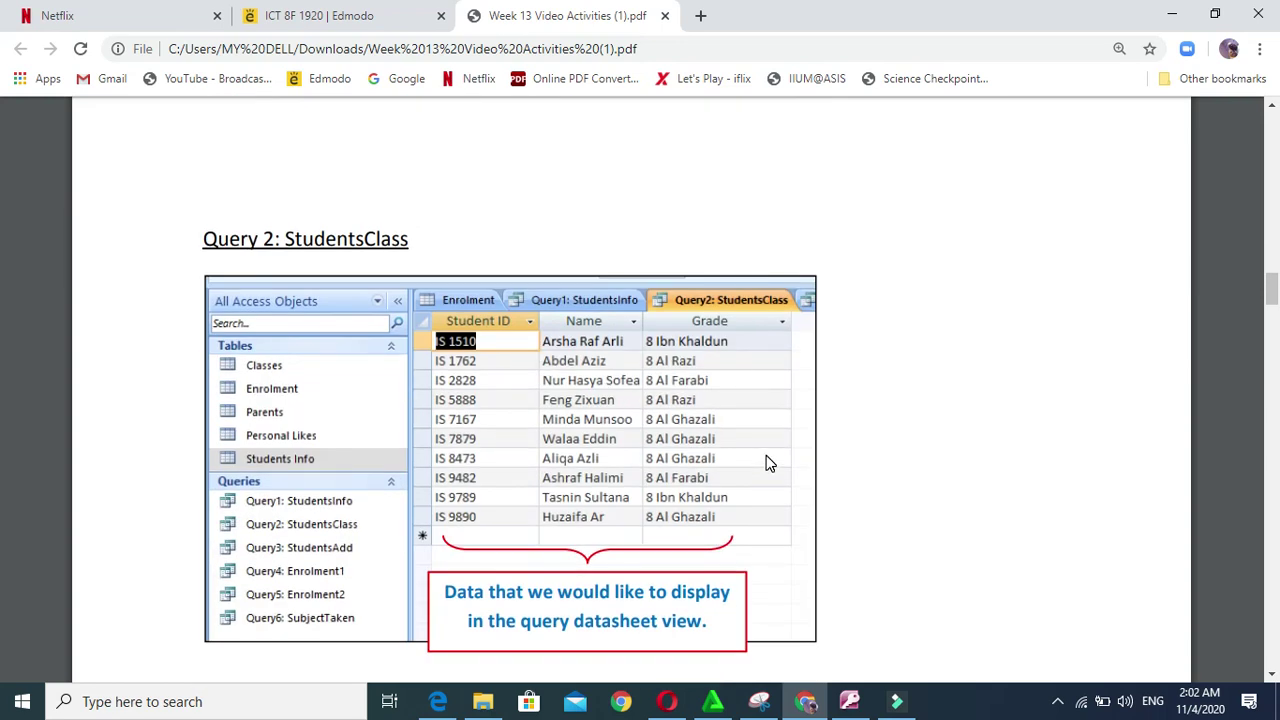
scroll(770, 460, up, 3)
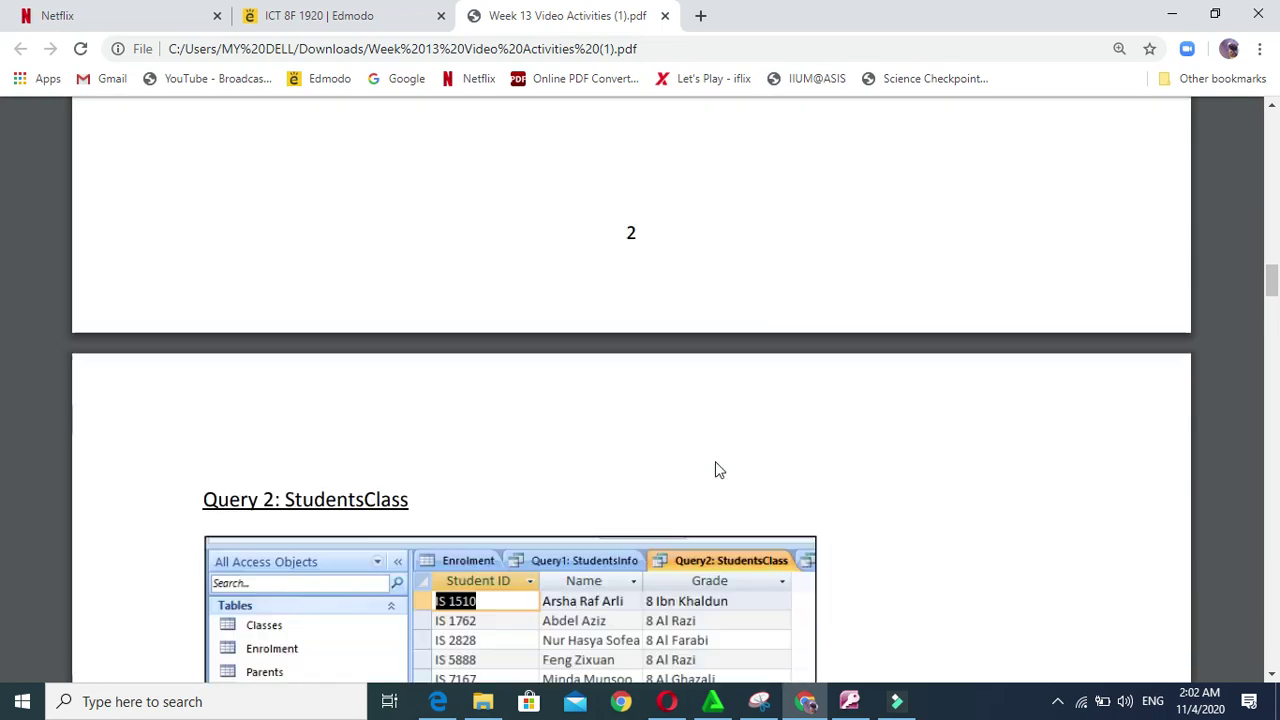
scroll(715, 470, down, 4)
click(848, 702)
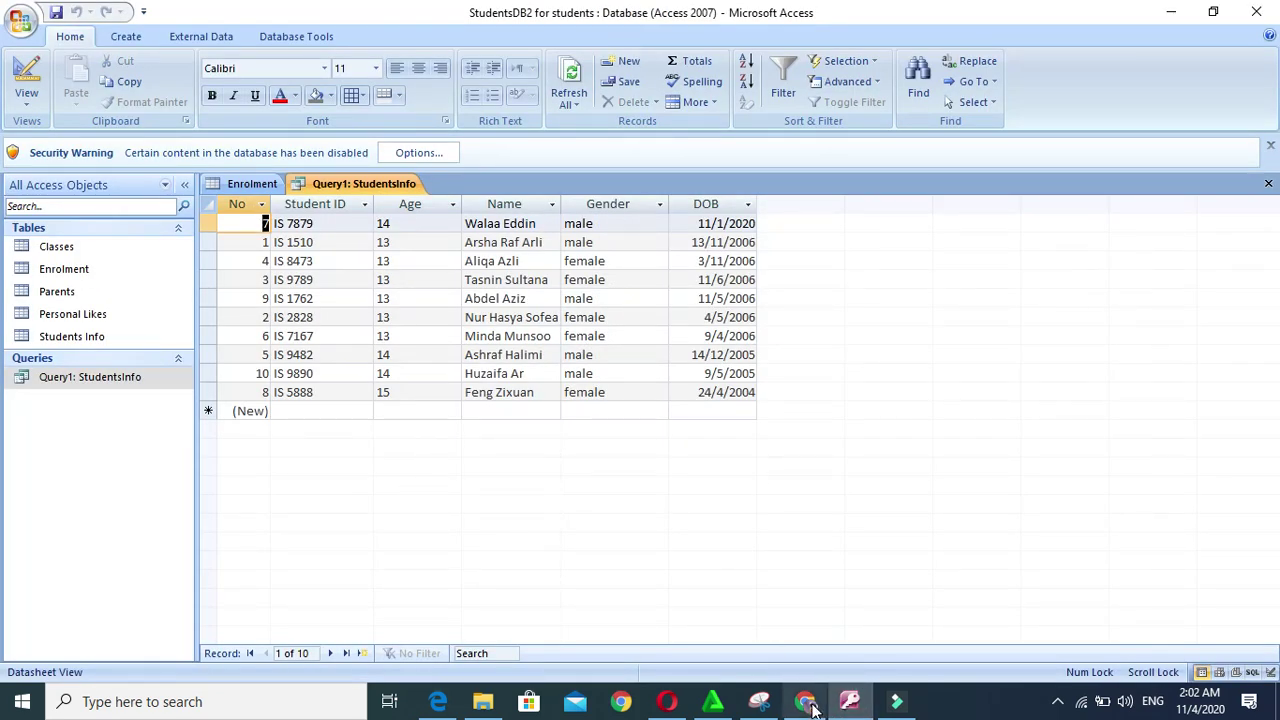
click(810, 704)
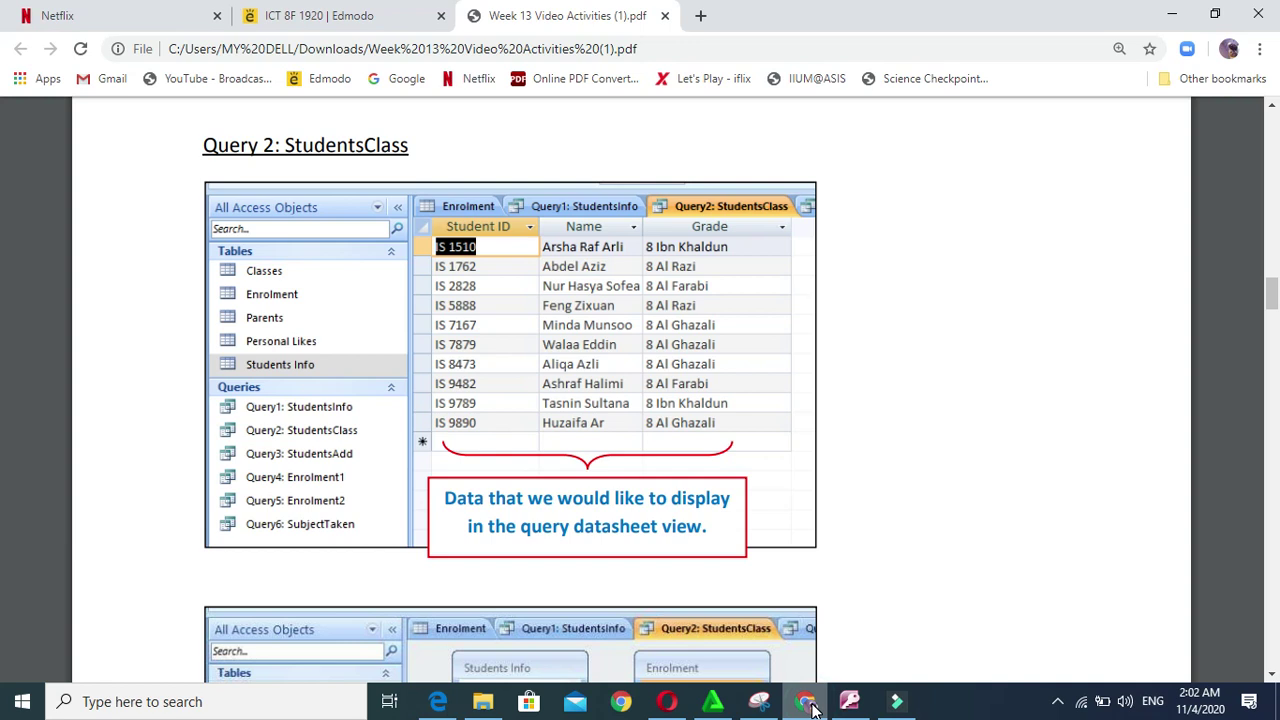
Switch to Access and start a new query with the Simple Query Wizard, choosing the Students Info table as its source
click(848, 702)
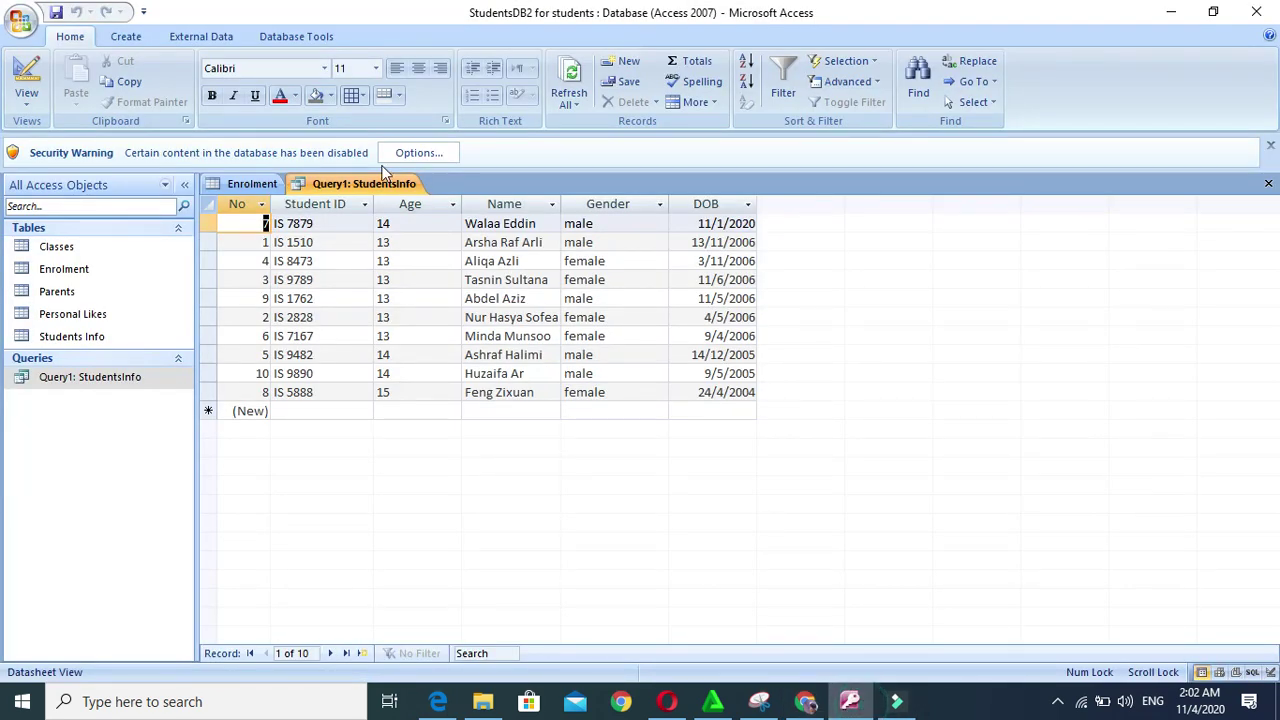
click(128, 36)
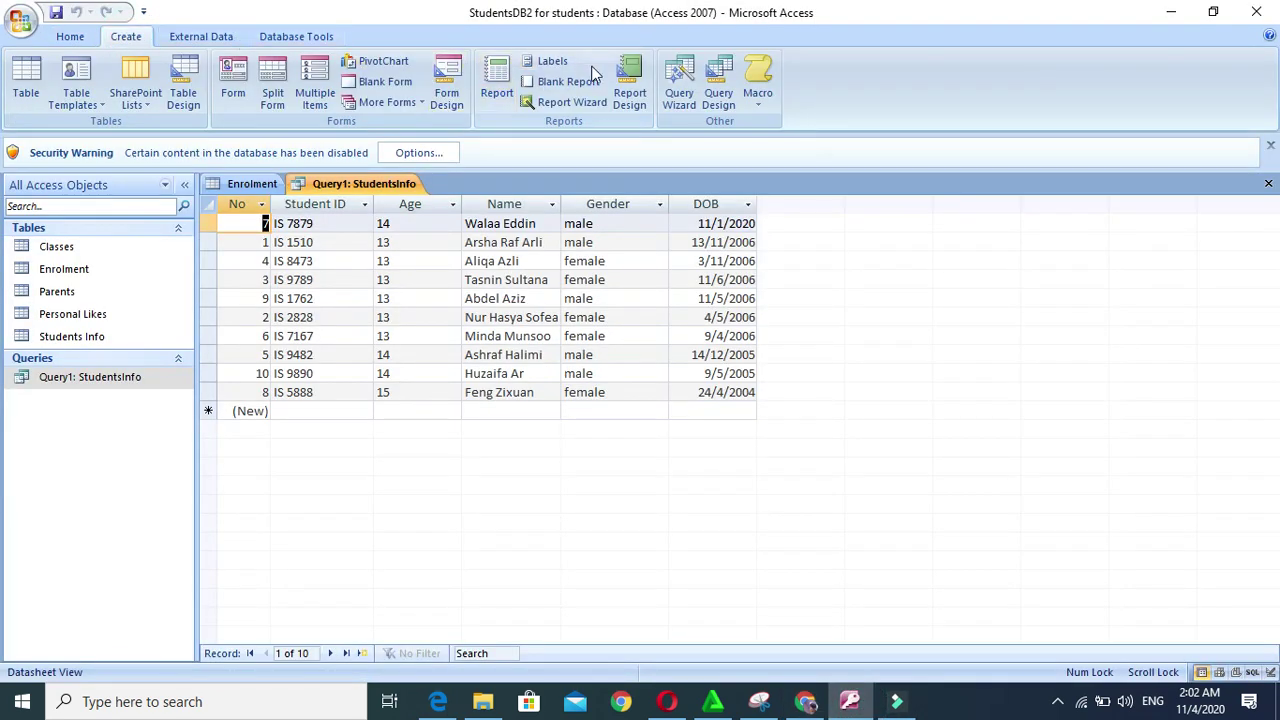
click(679, 84)
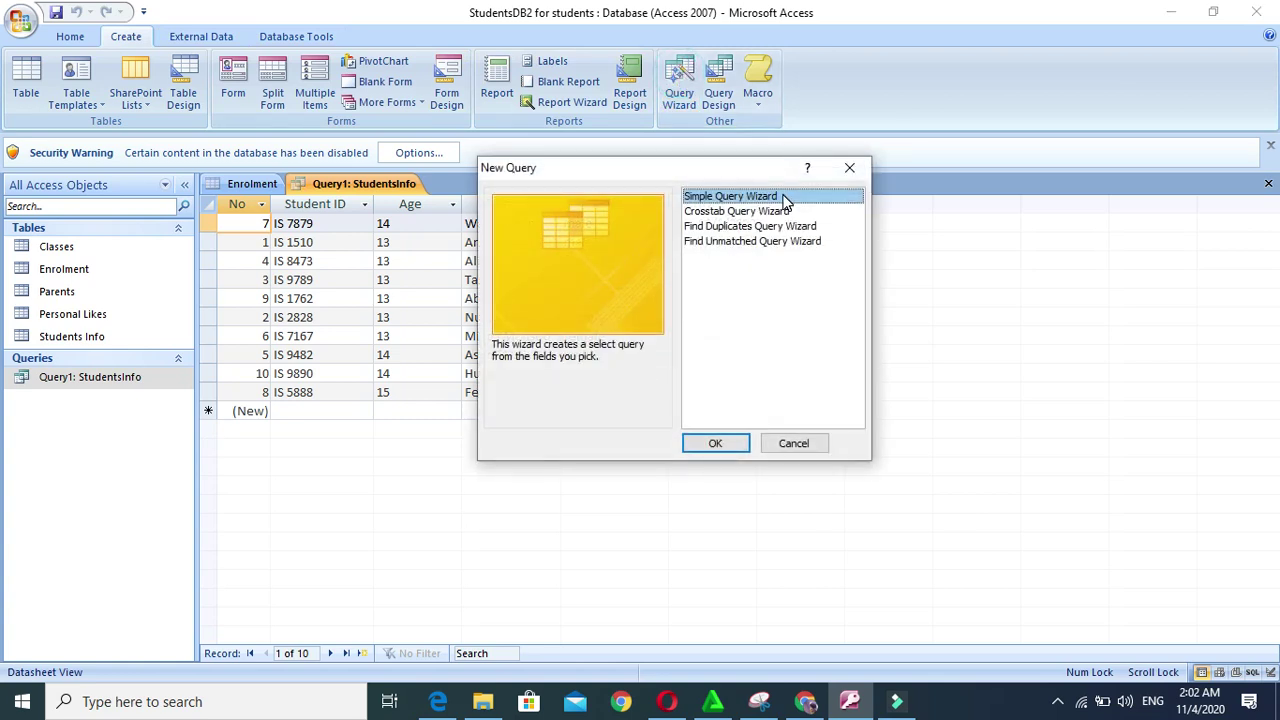
click(729, 447)
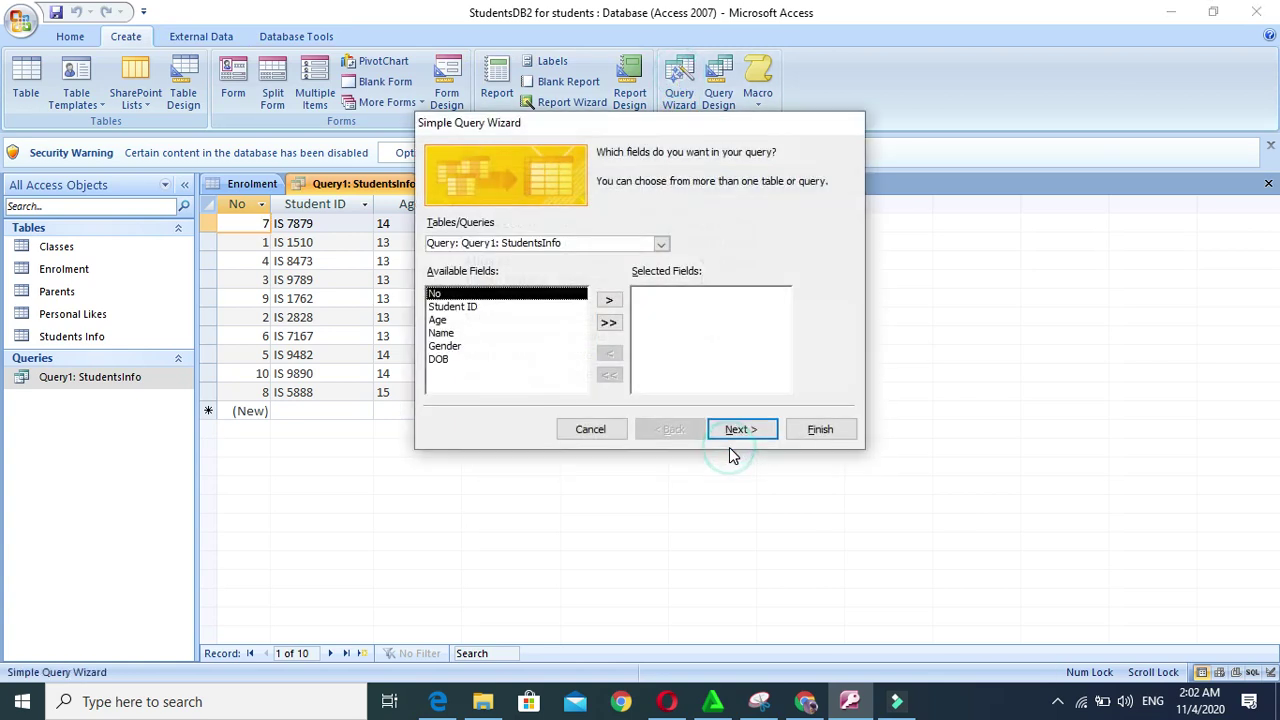
click(660, 243)
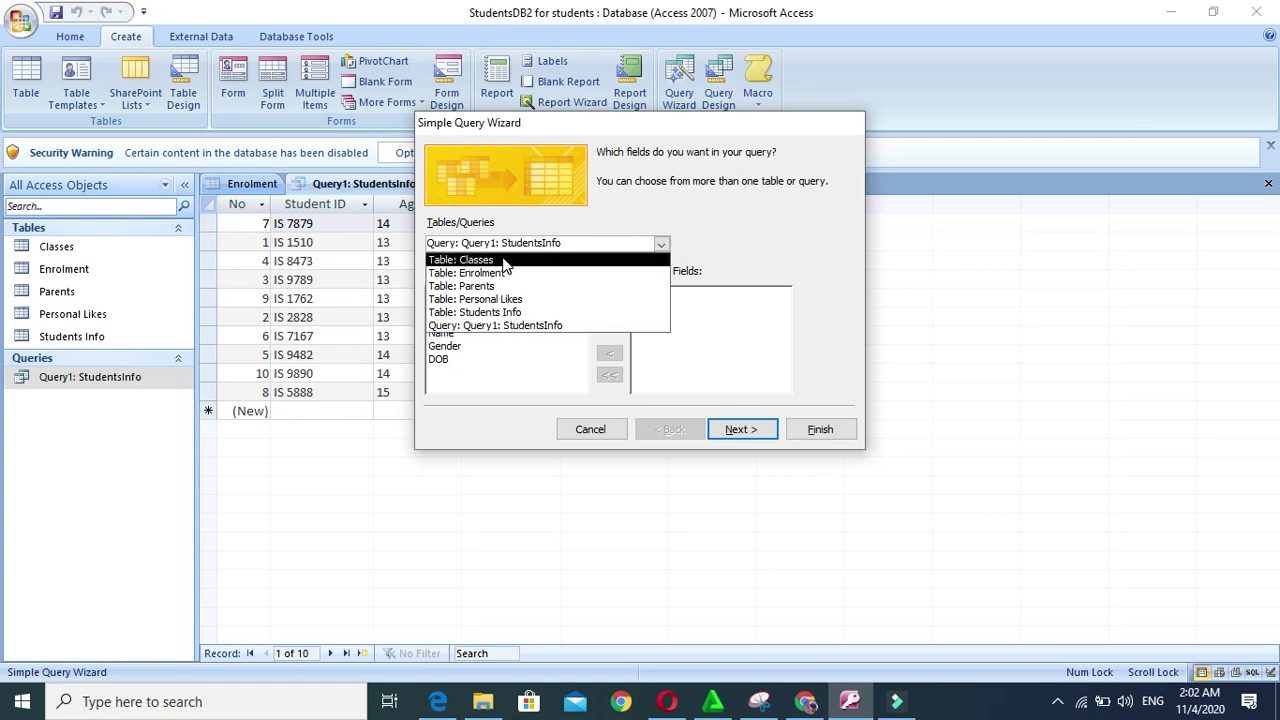
click(500, 312)
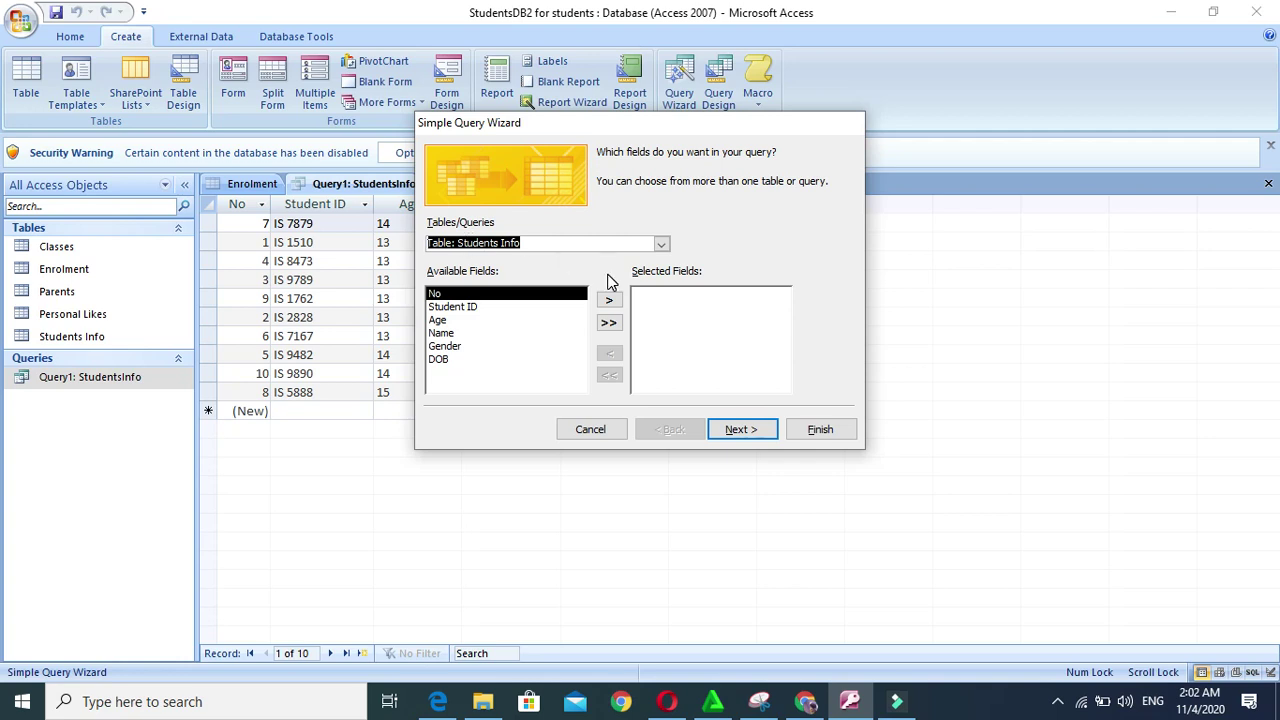
Check the Query 2 layout in the PDF in Chrome, and in Access add Student ID and Name from Students Info to the query
click(812, 690)
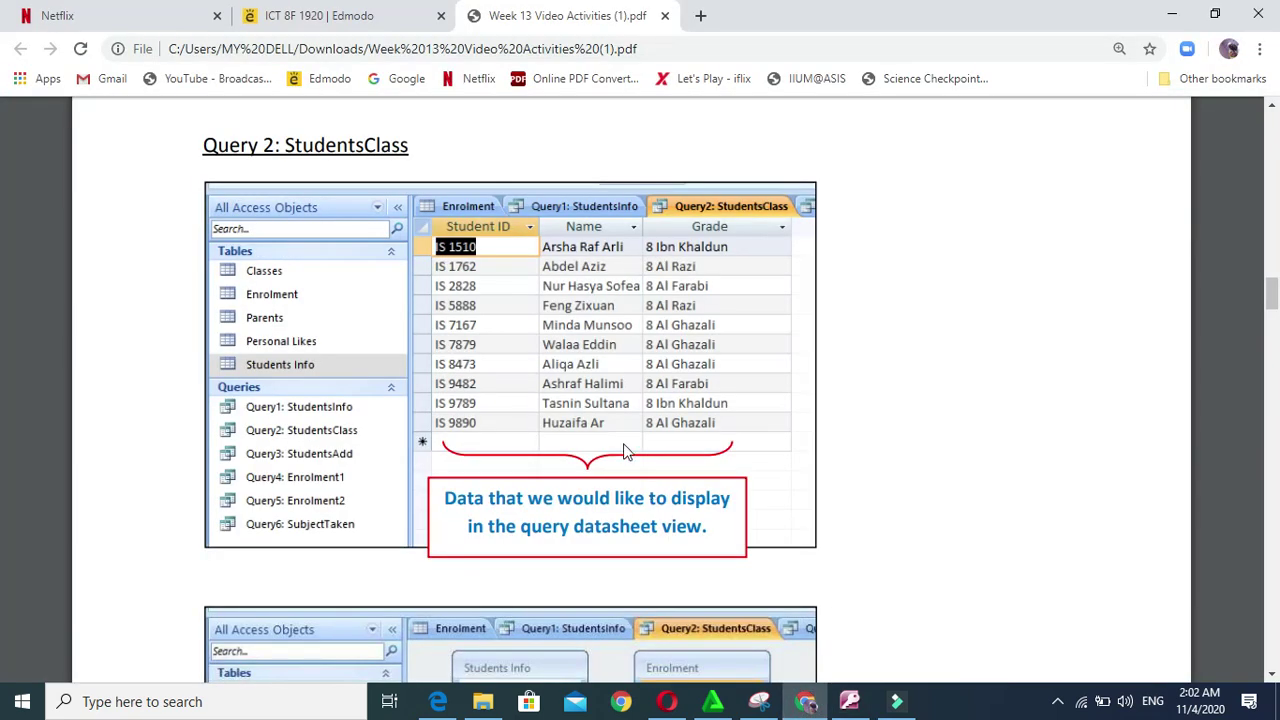
scroll(610, 425, down, 4)
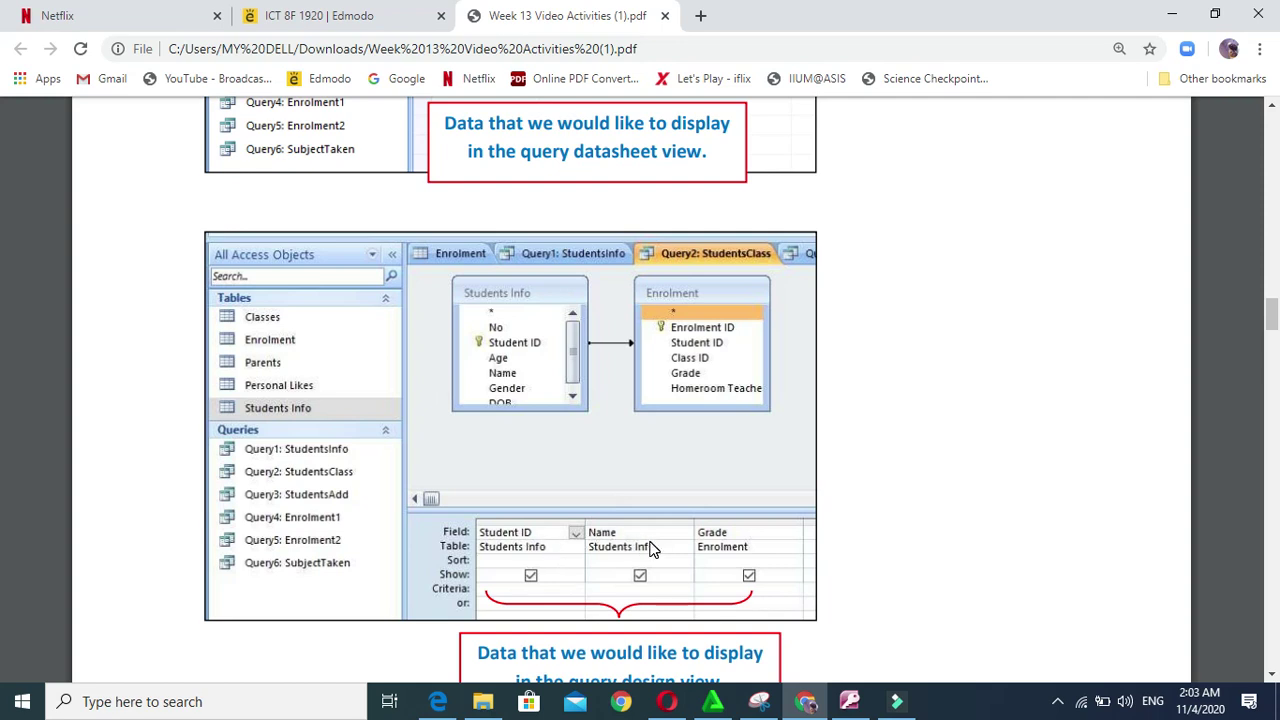
click(849, 701)
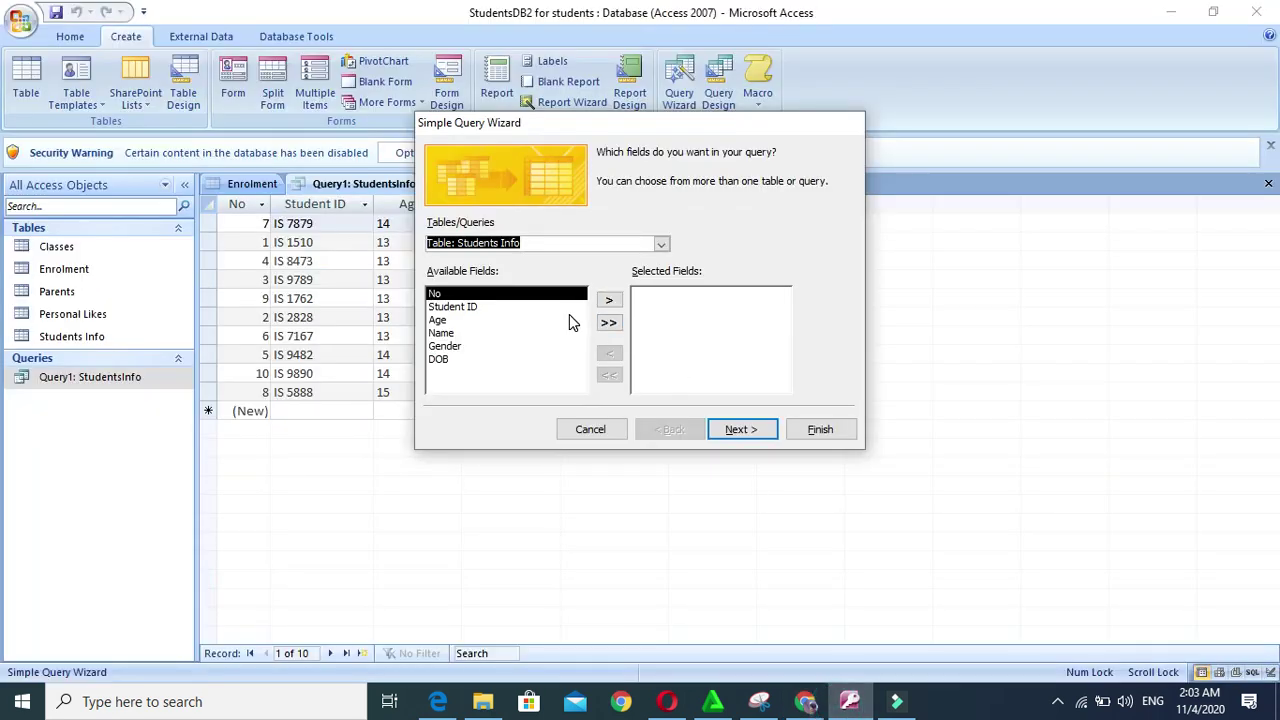
click(495, 307)
click(606, 301)
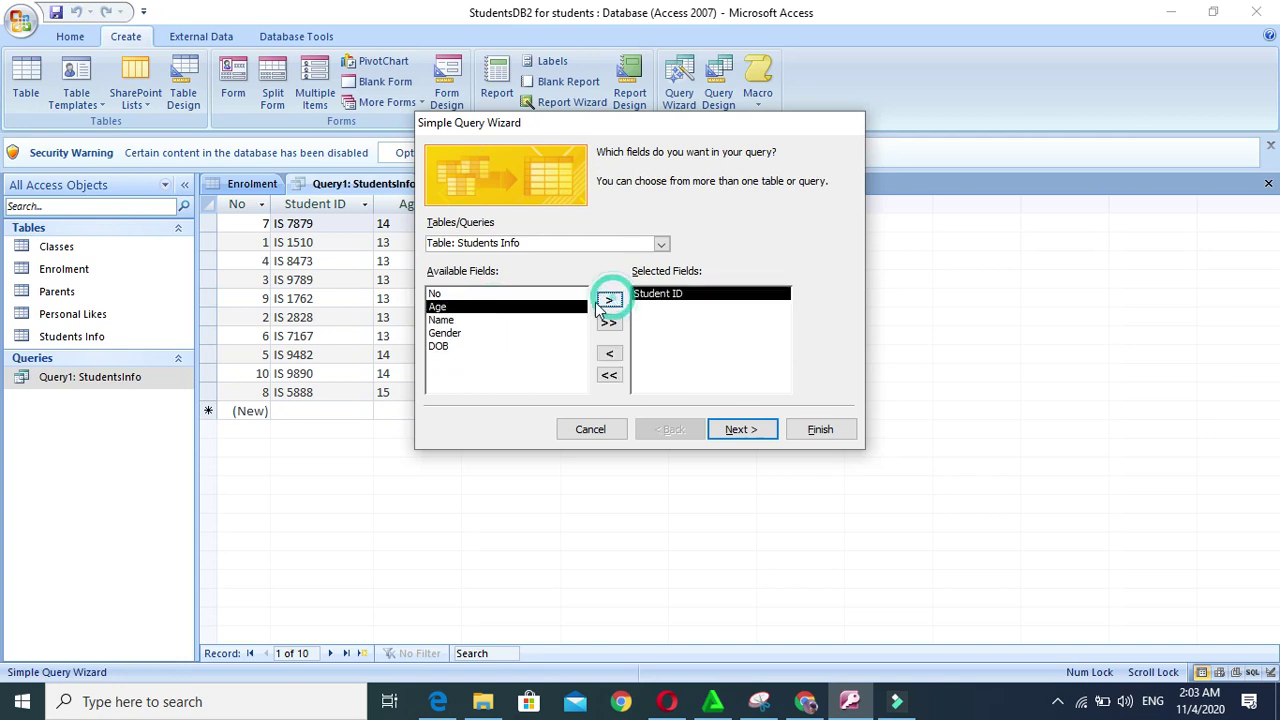
click(472, 320)
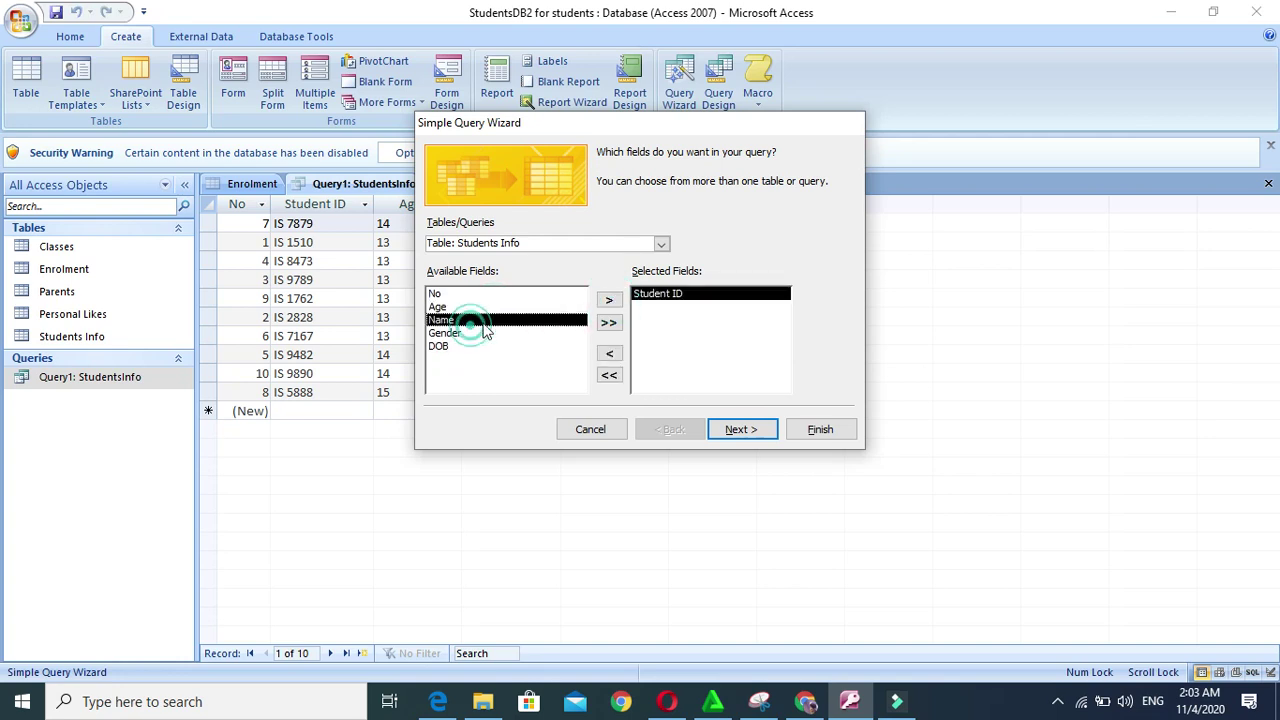
click(607, 300)
Add the Grade and Homeroom Teacher fields from the Enrolment table to the query, consulting the Query 2 layout in Chrome's PDF
click(661, 244)
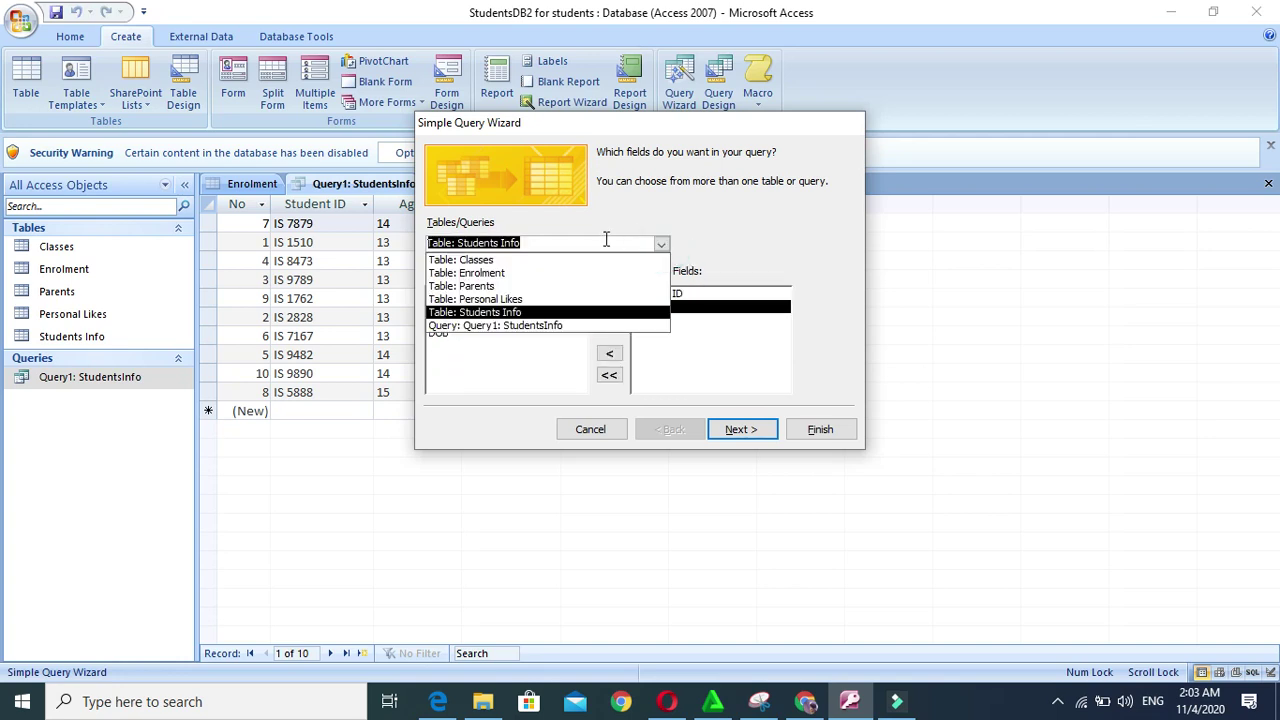
click(508, 273)
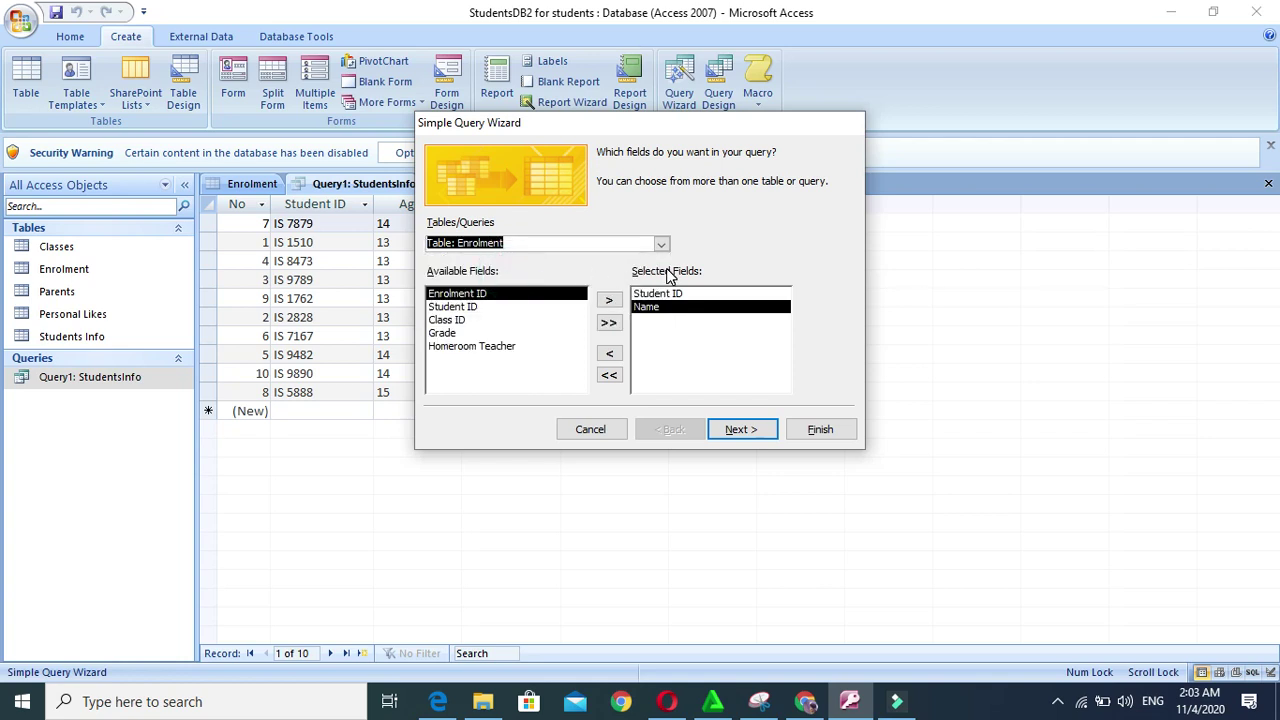
click(806, 703)
scroll(718, 481, down, 1)
scroll(720, 481, up, 1)
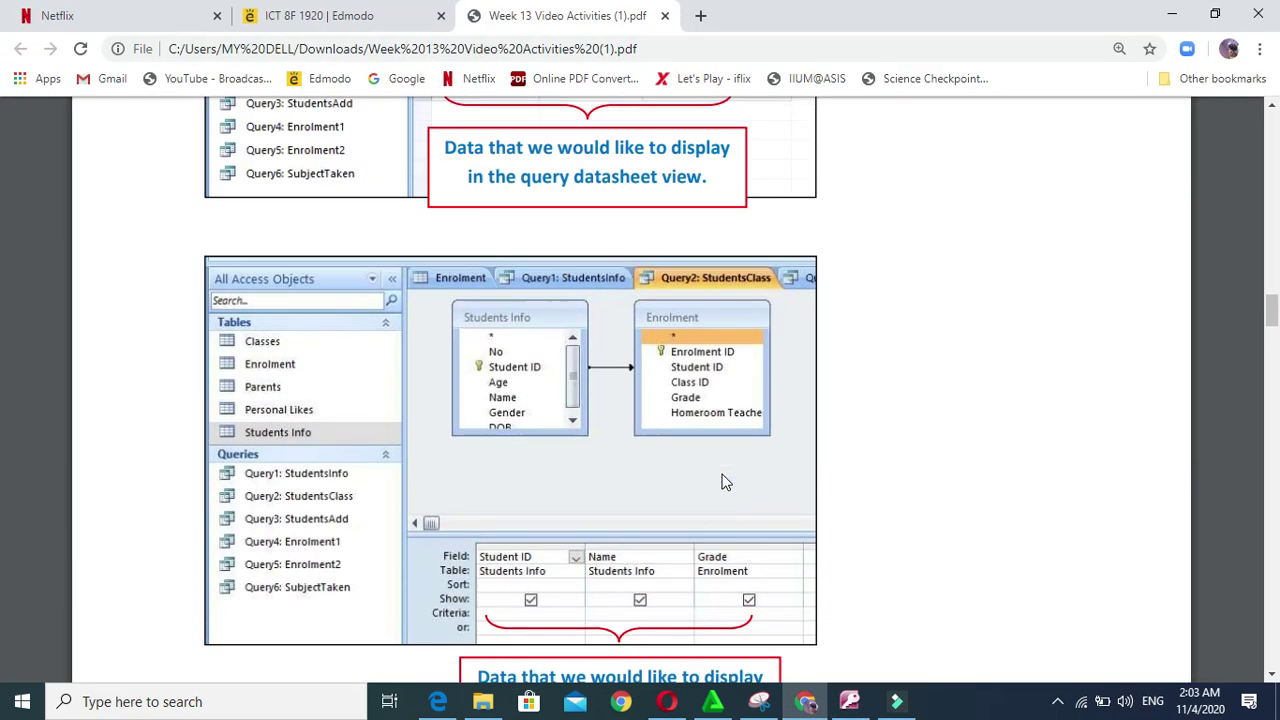
scroll(726, 482, up, 2)
scroll(726, 482, down, 3)
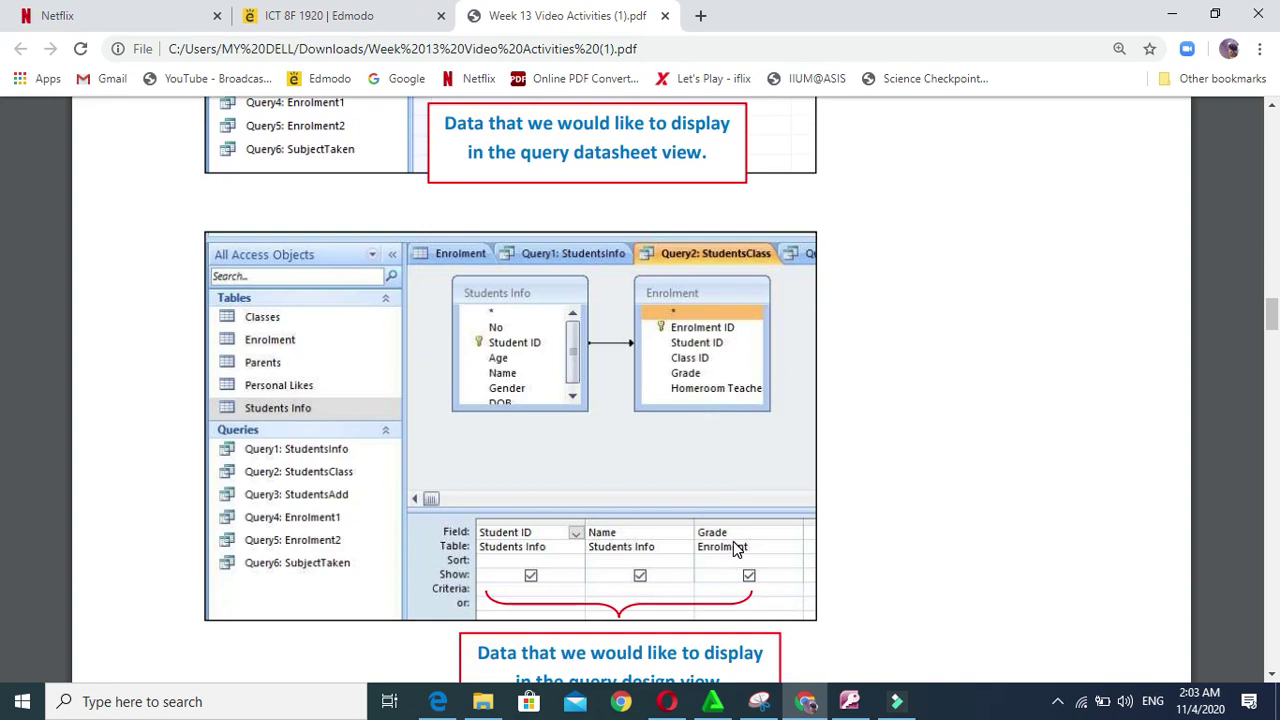
click(841, 708)
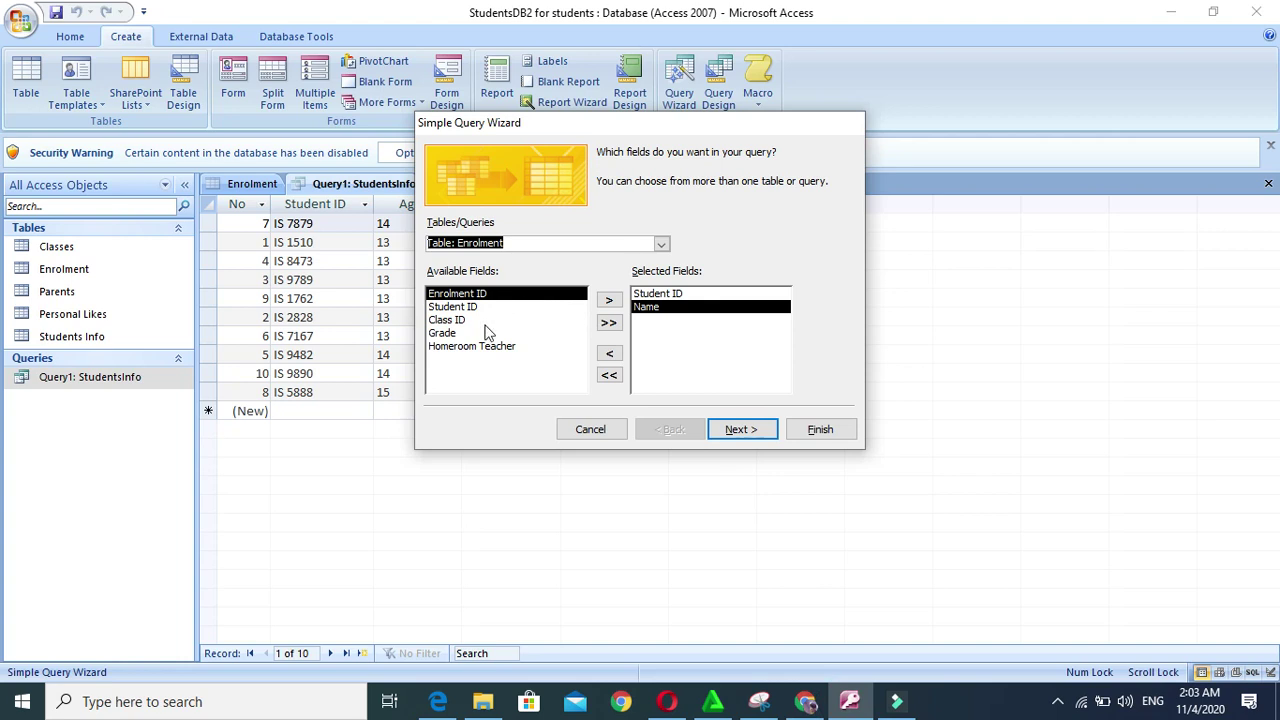
click(445, 333)
click(608, 300)
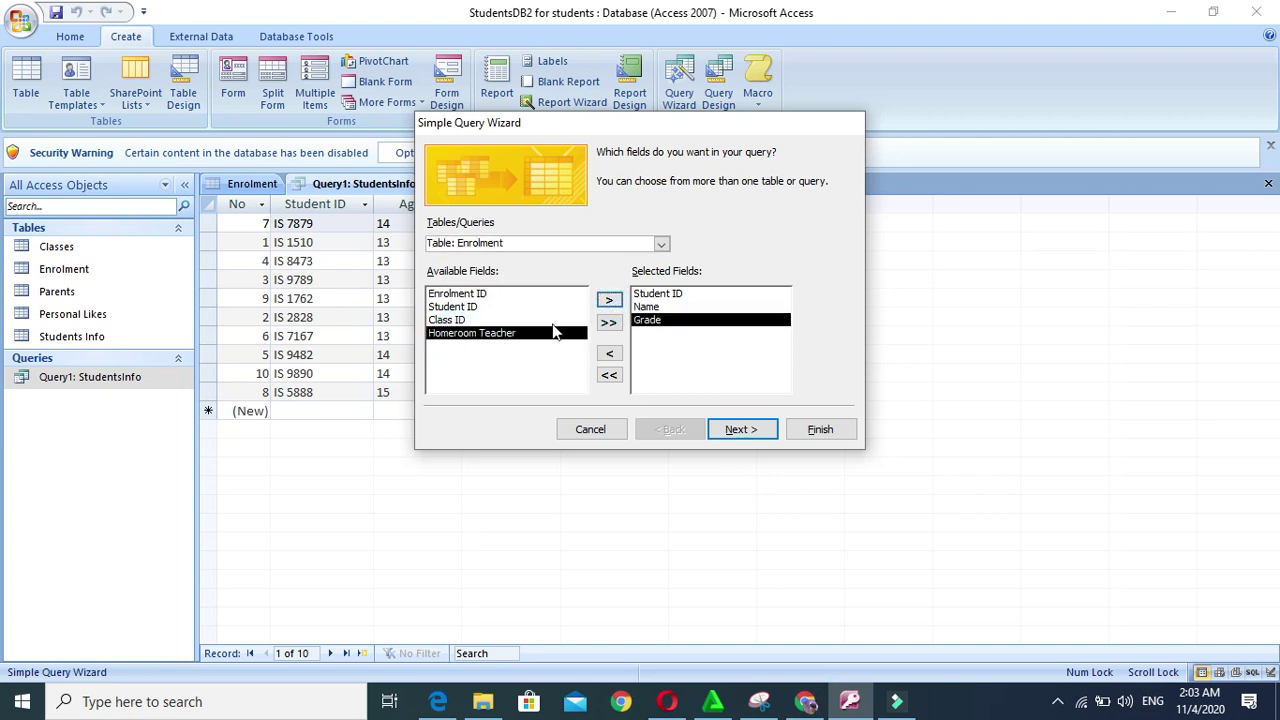
click(608, 300)
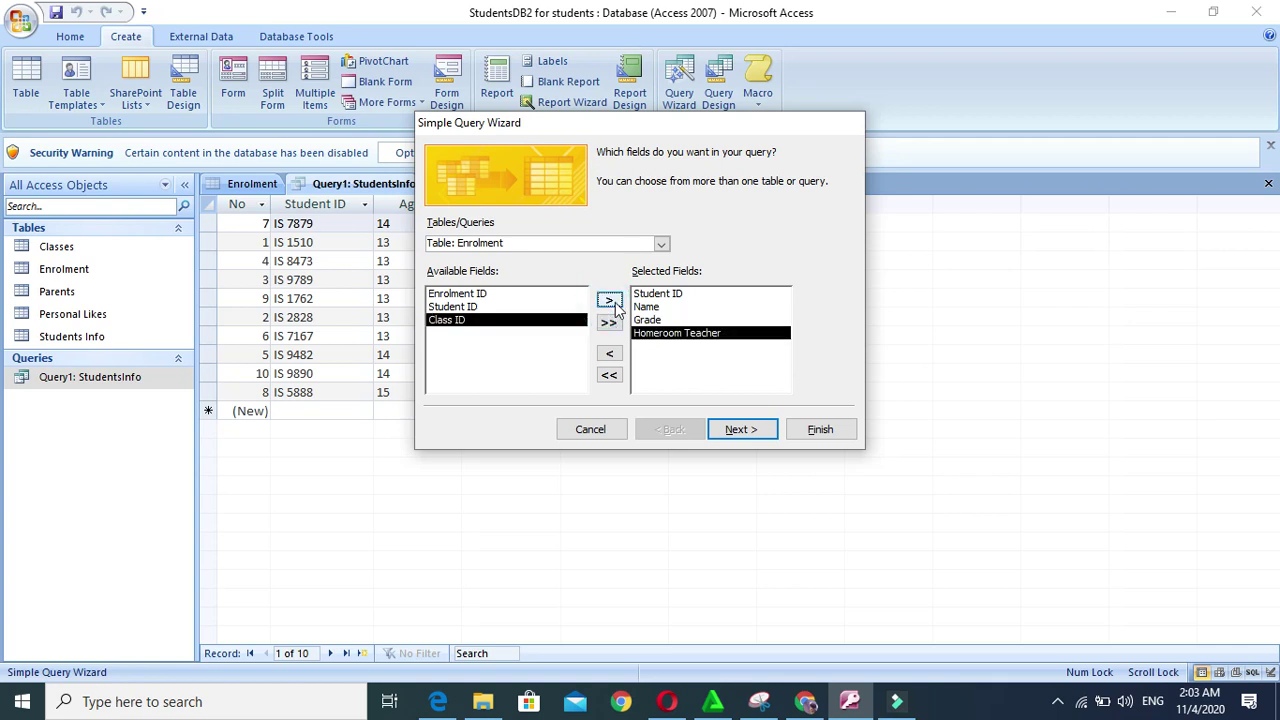
Keep the Detail query type and enter "StudentsClass" as the query title, checking the name in Chrome's PDF
click(742, 429)
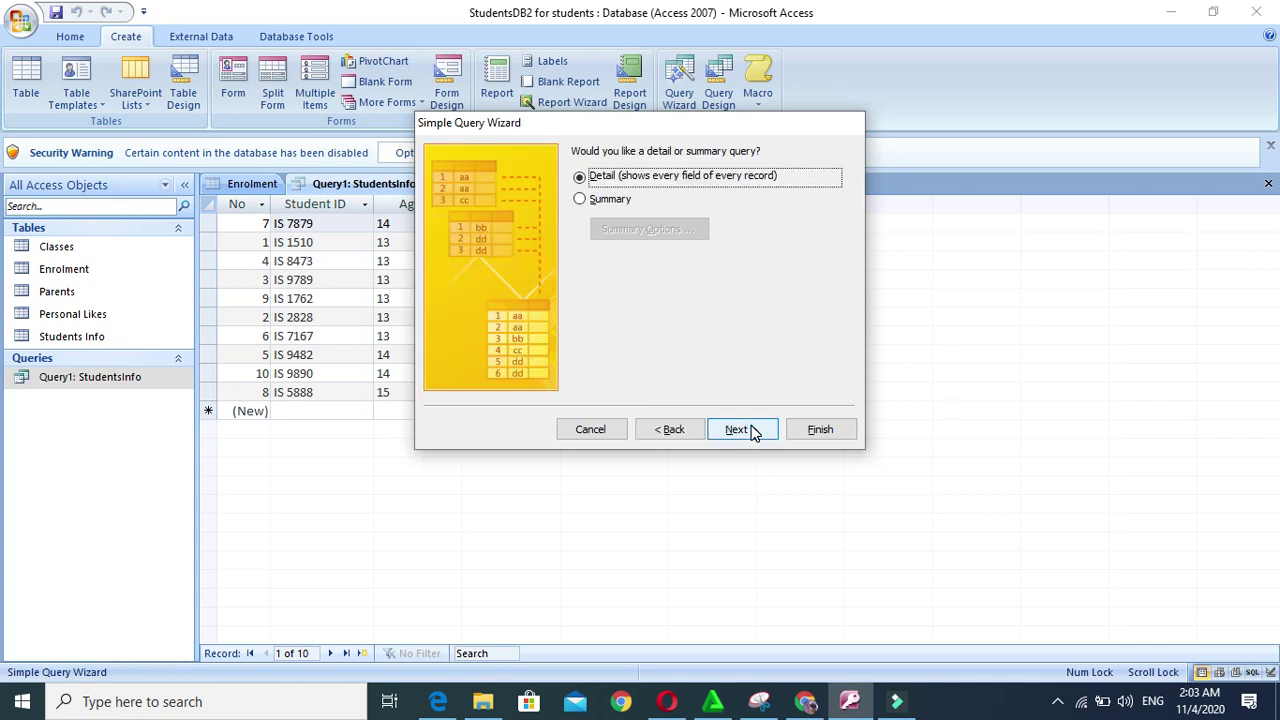
click(752, 430)
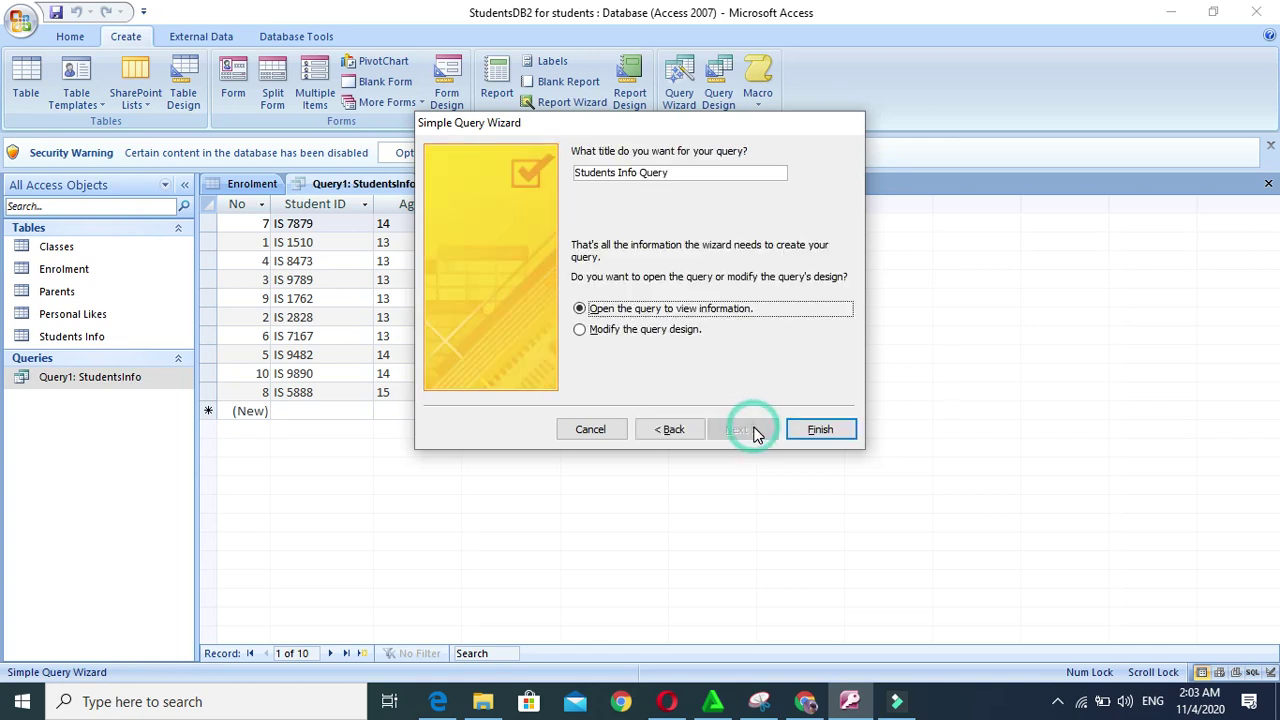
drag(706, 172, 450, 160)
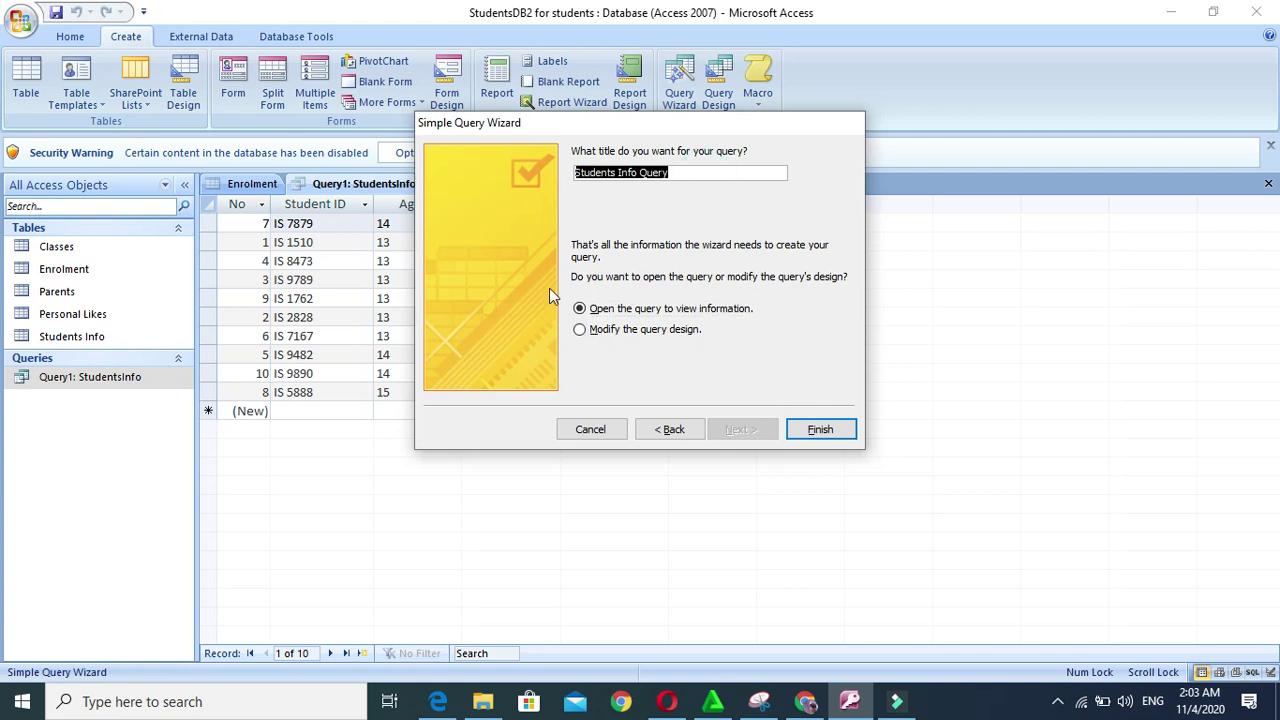
click(805, 701)
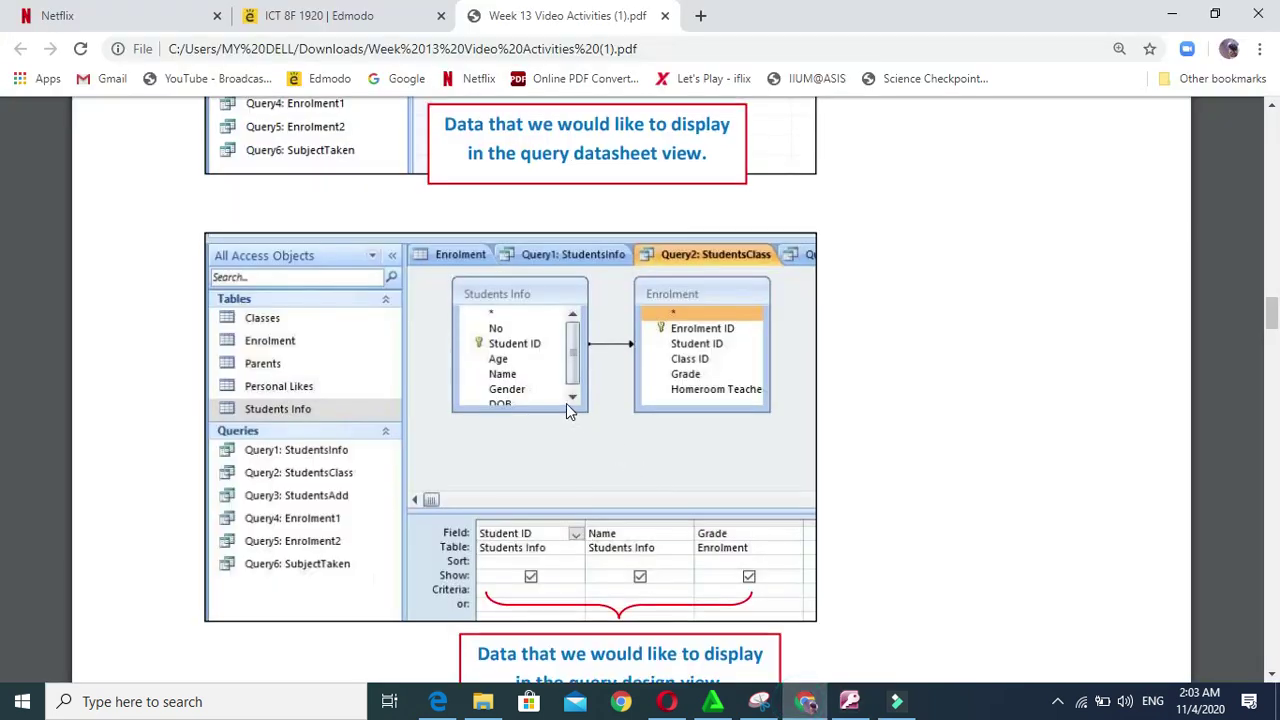
scroll(566, 403, up, 3)
scroll(566, 403, up, 1)
scroll(566, 403, down, 2)
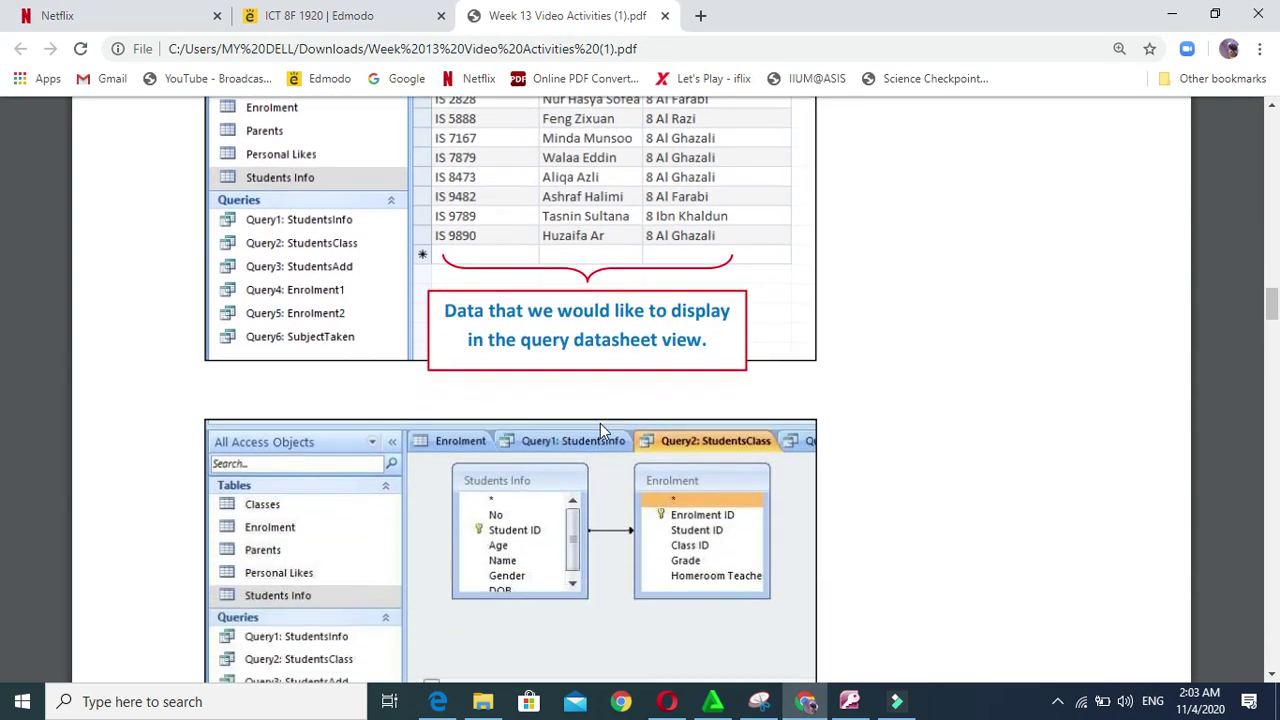
click(849, 701)
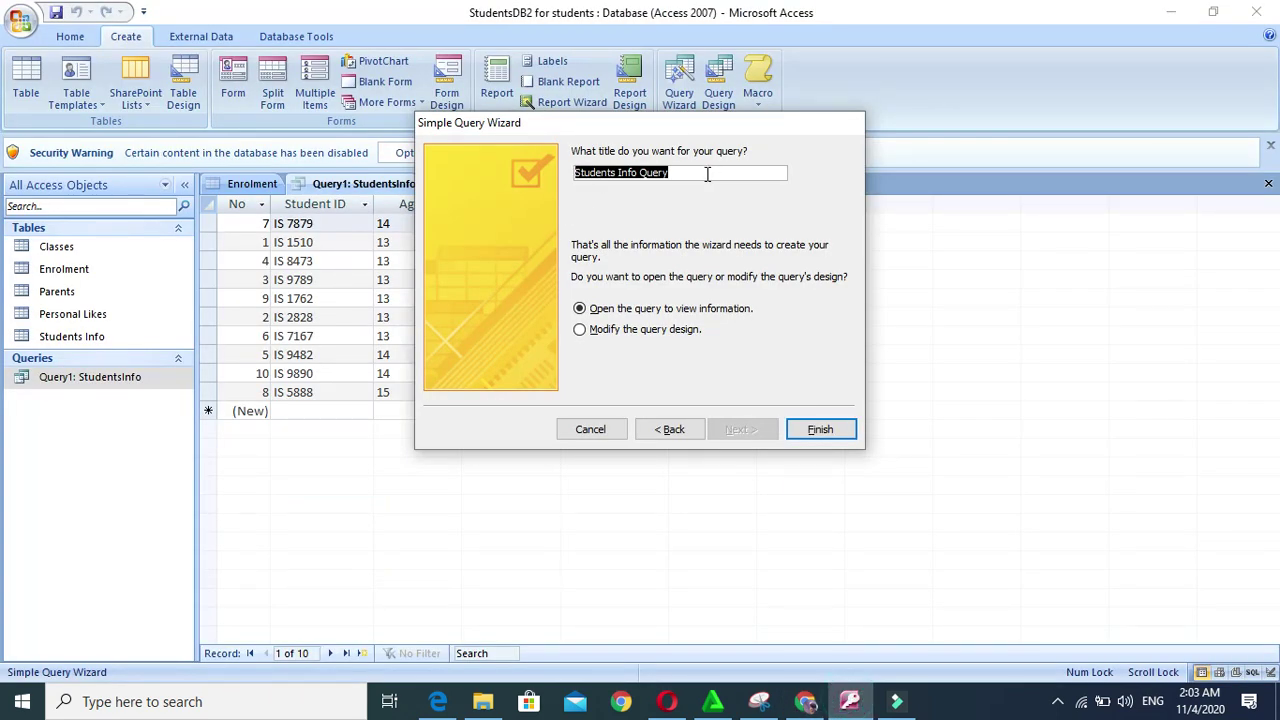
text(StudentsClass)
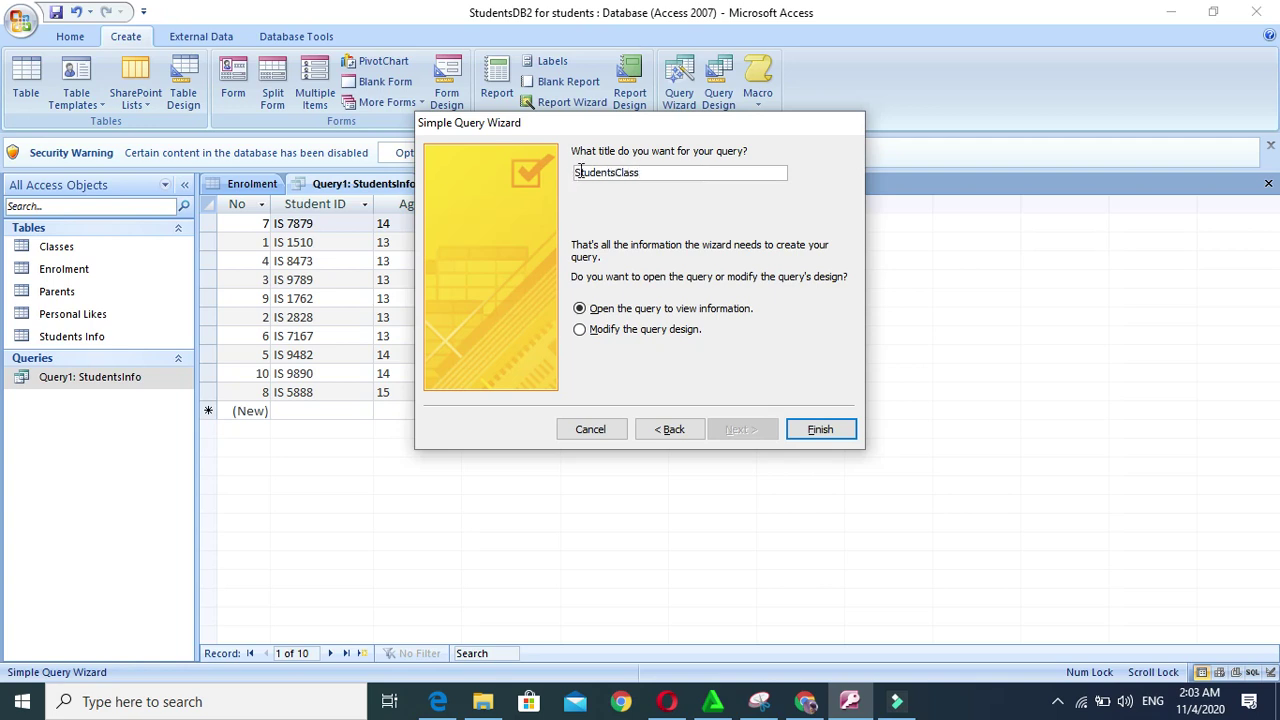
Prefix the query title so it reads "Query2: StudentsClass" and finish the wizard, opening the query to view its information
double_click(577, 171)
click(577, 171)
text(Query2:)
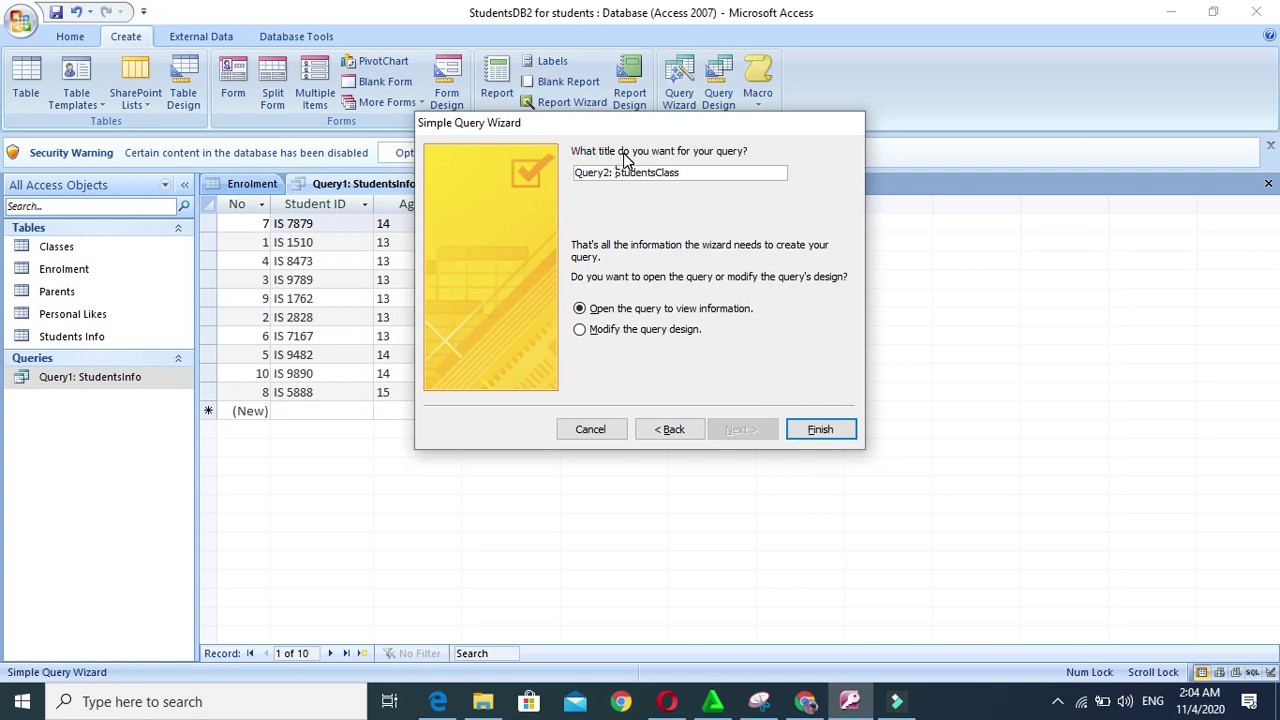
click(840, 428)
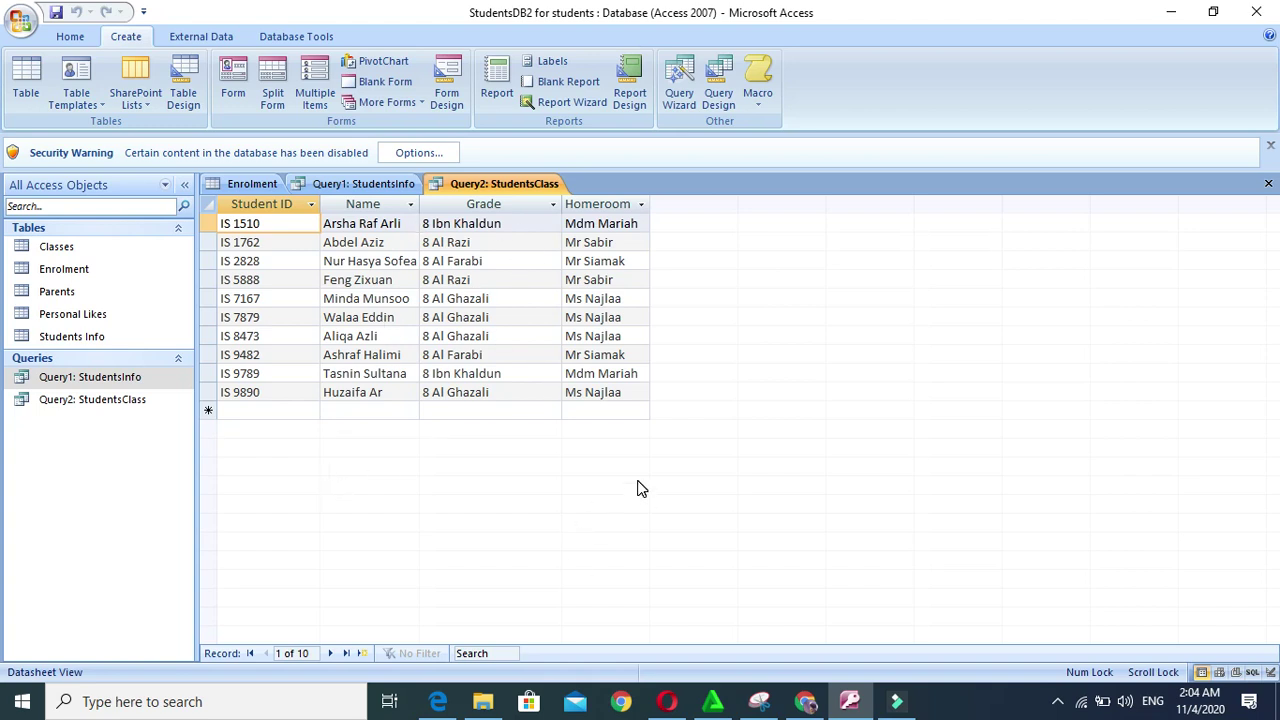
Review the Query 2 design and Query 3 pages of the PDF in Chrome, and open Query2: StudentsClass in Design view in Access
click(843, 703)
scroll(628, 504, down, 5)
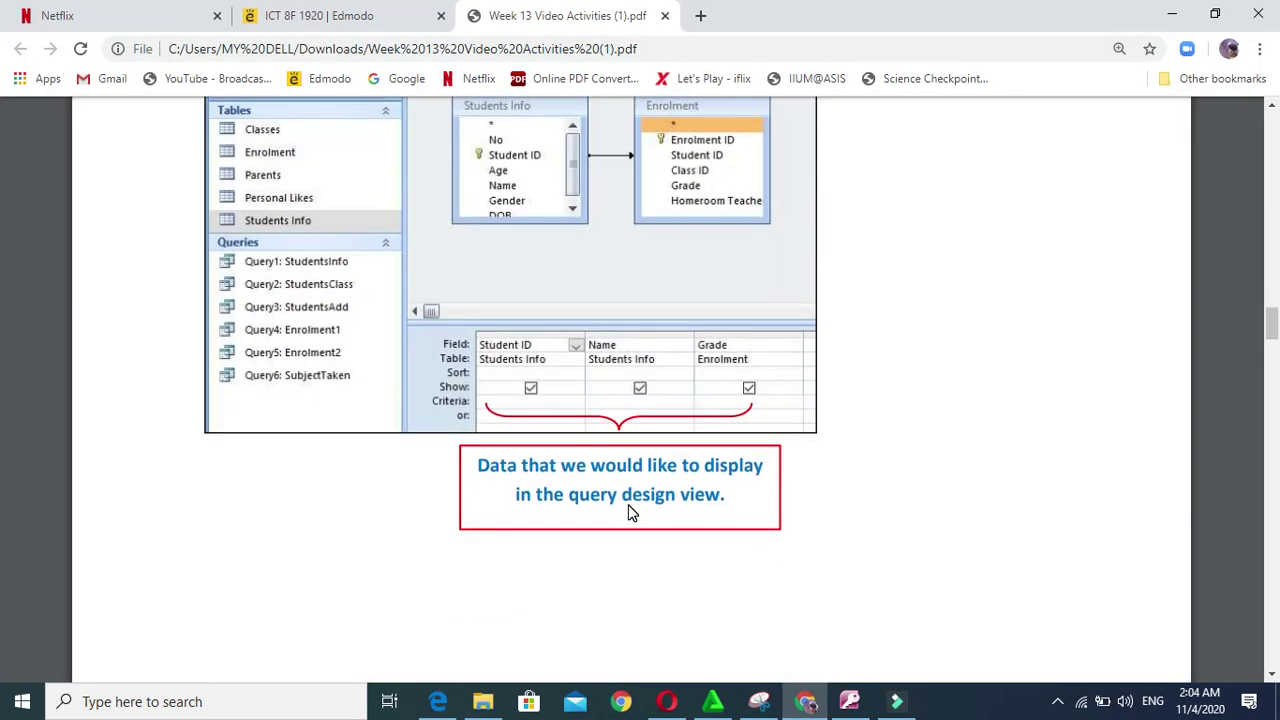
scroll(628, 513, down, 8)
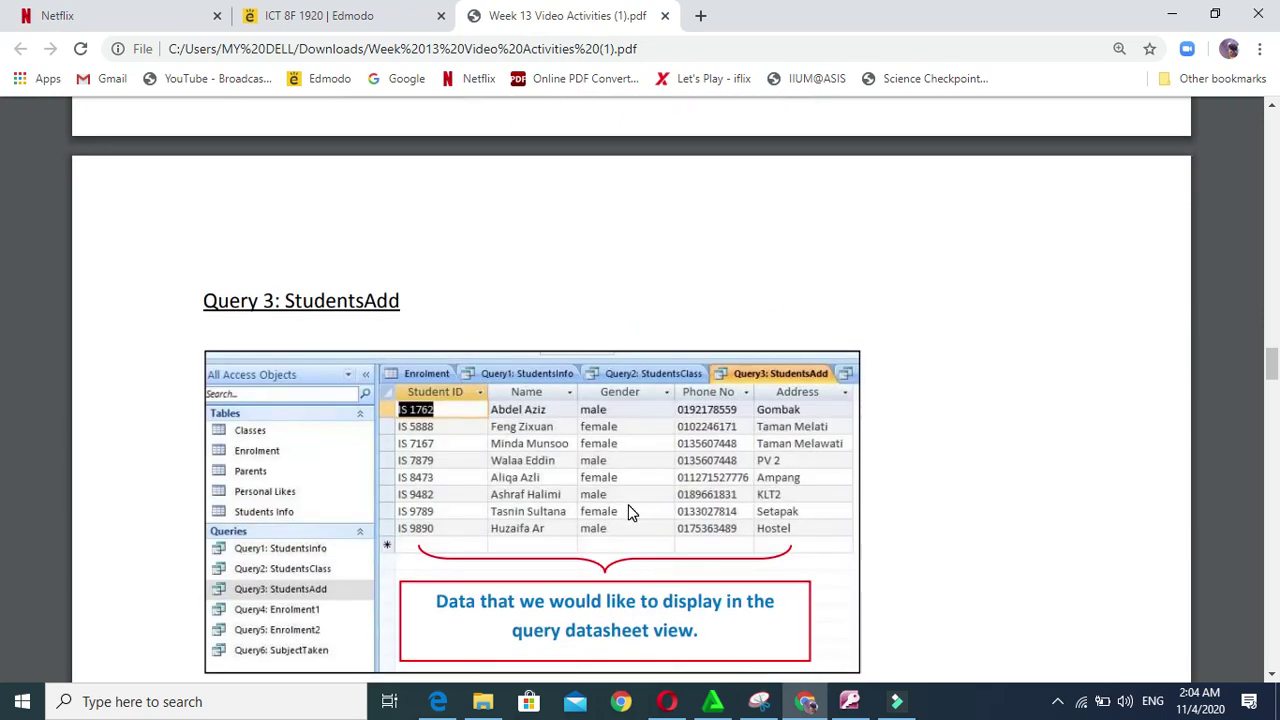
scroll(628, 513, down, 1)
scroll(628, 513, up, 10)
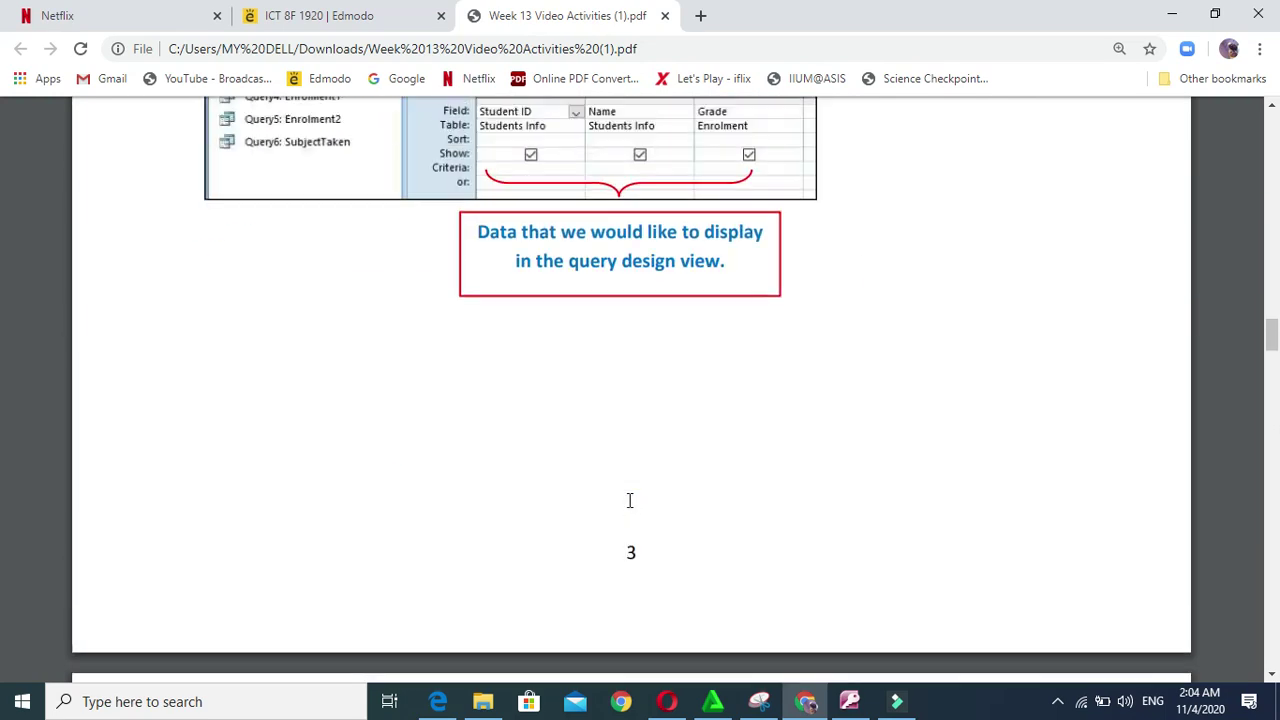
click(849, 701)
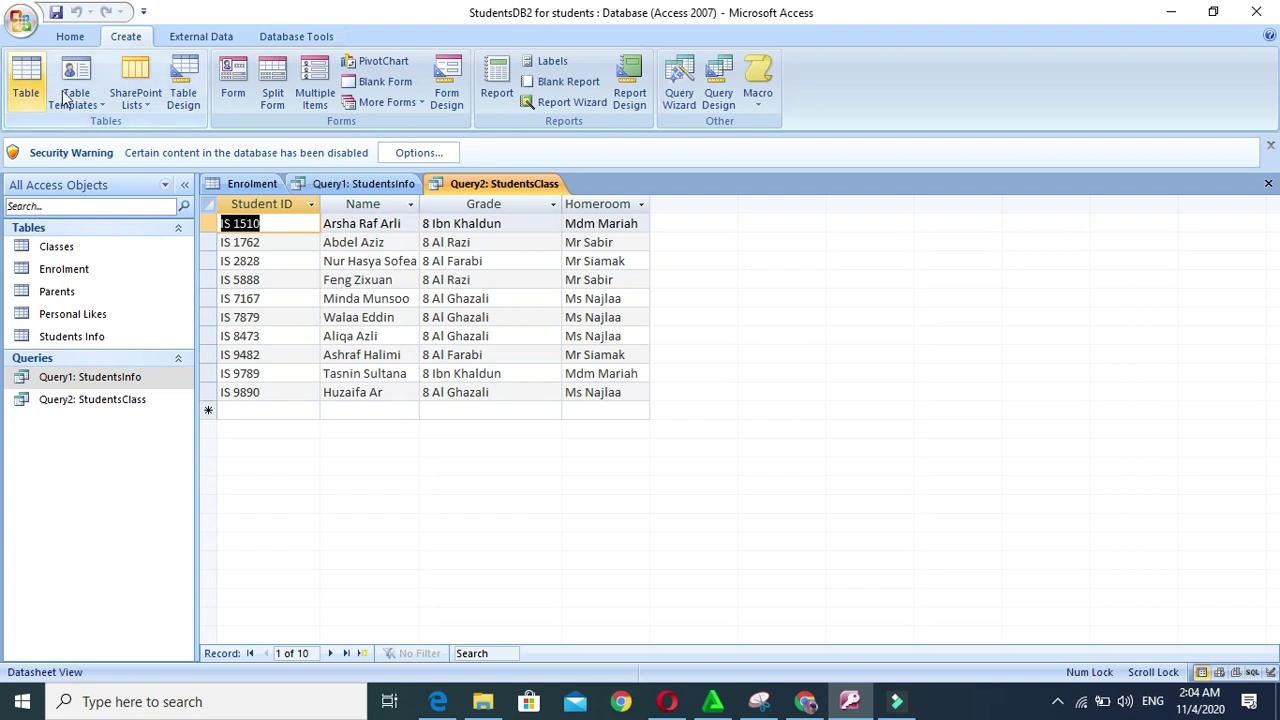
click(466, 191)
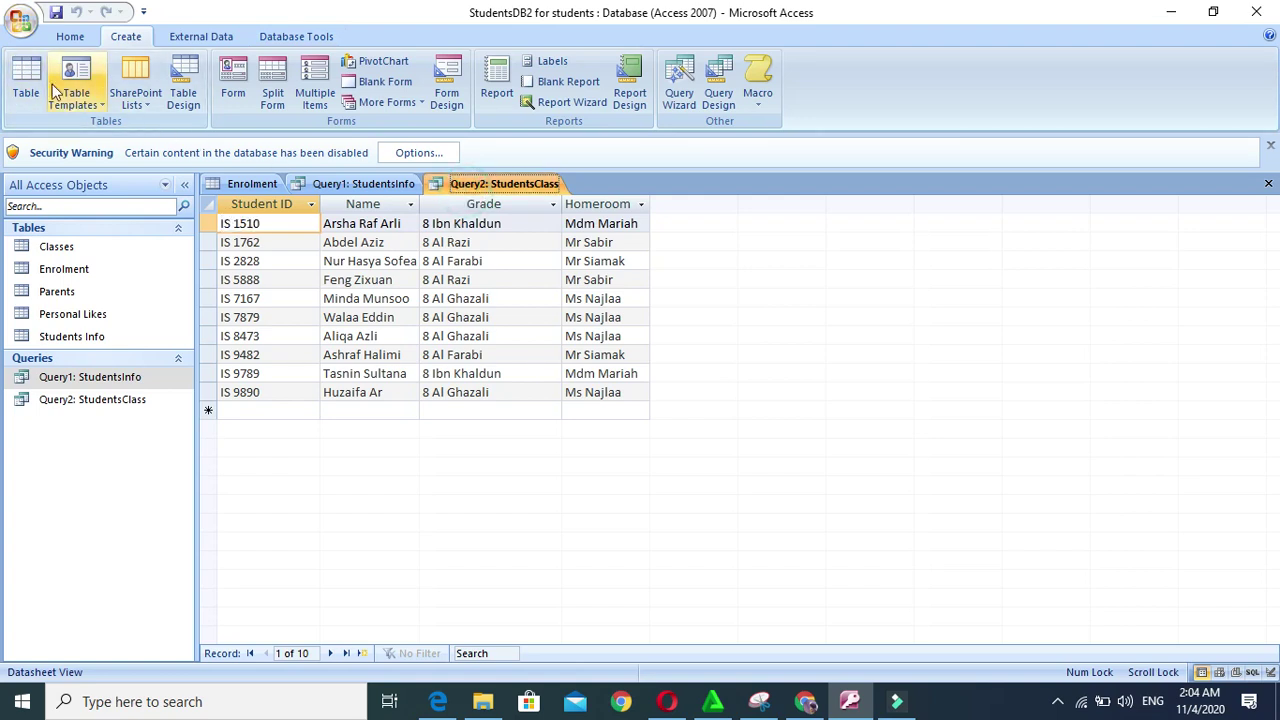
click(69, 40)
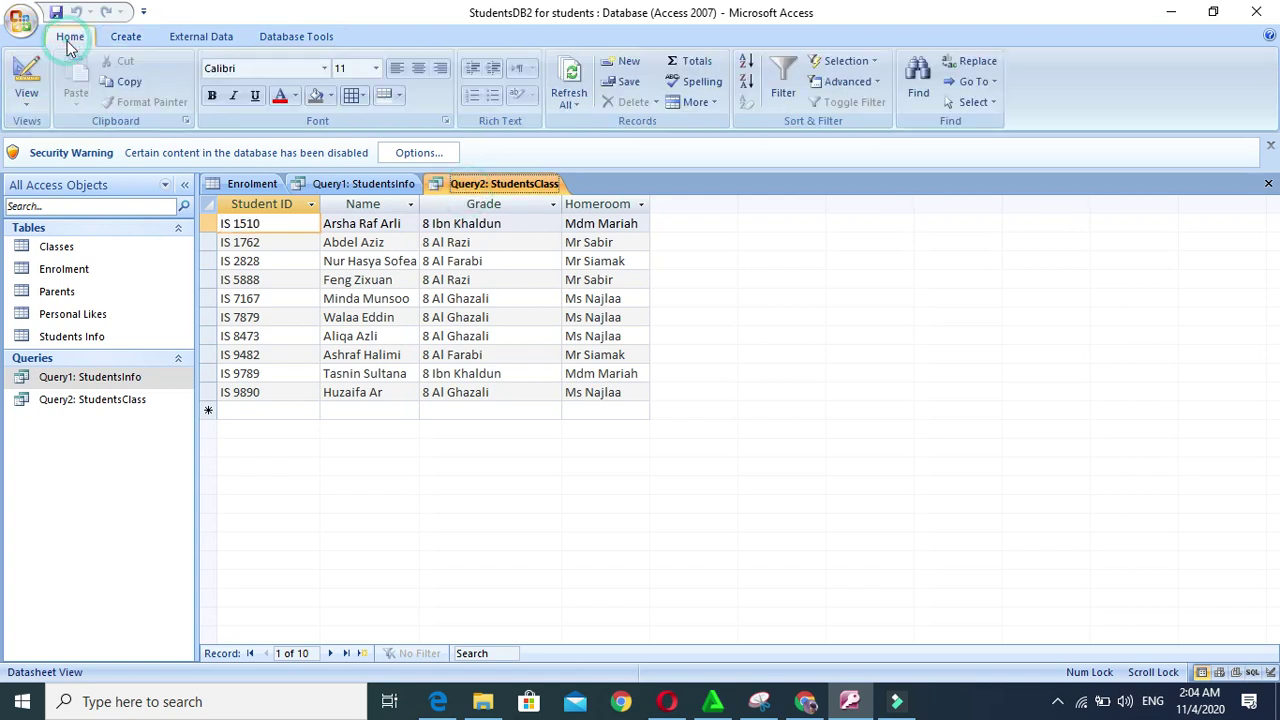
click(29, 80)
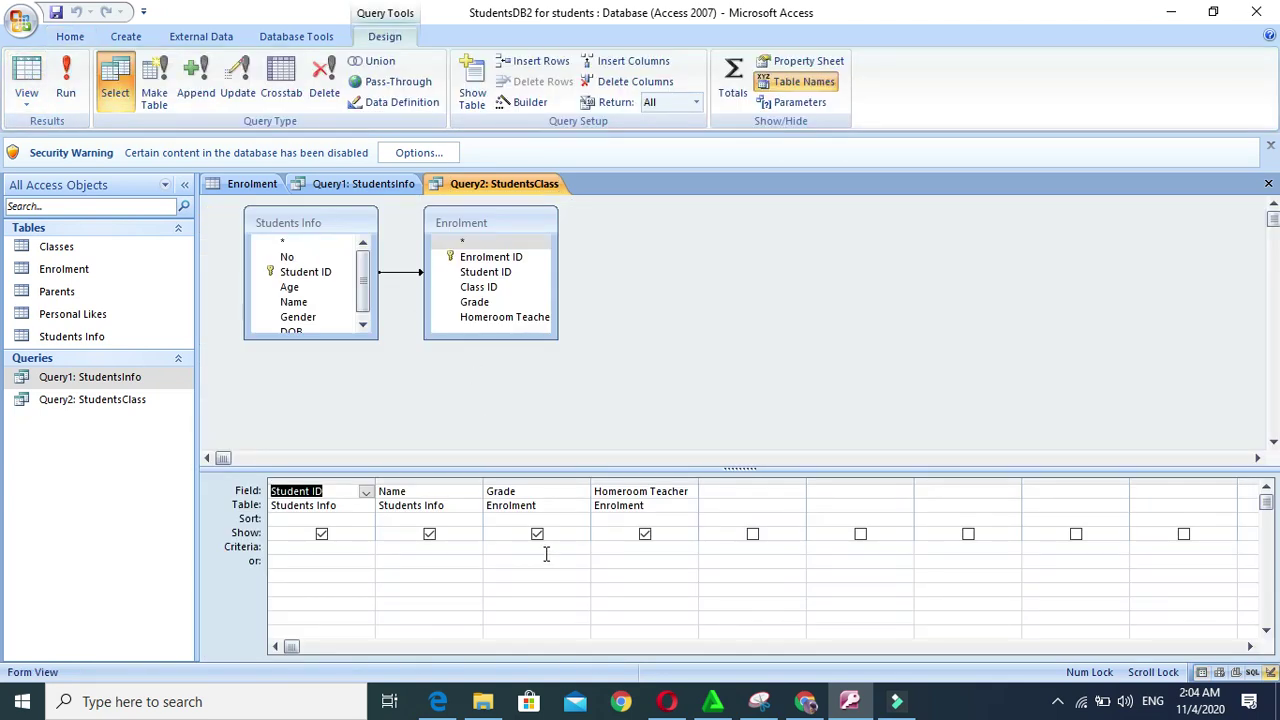
Enter the criterion ="8 Ibn-Khaldun" for the Grade field, run Query2: StudentsClass, and return to its design
click(575, 551)
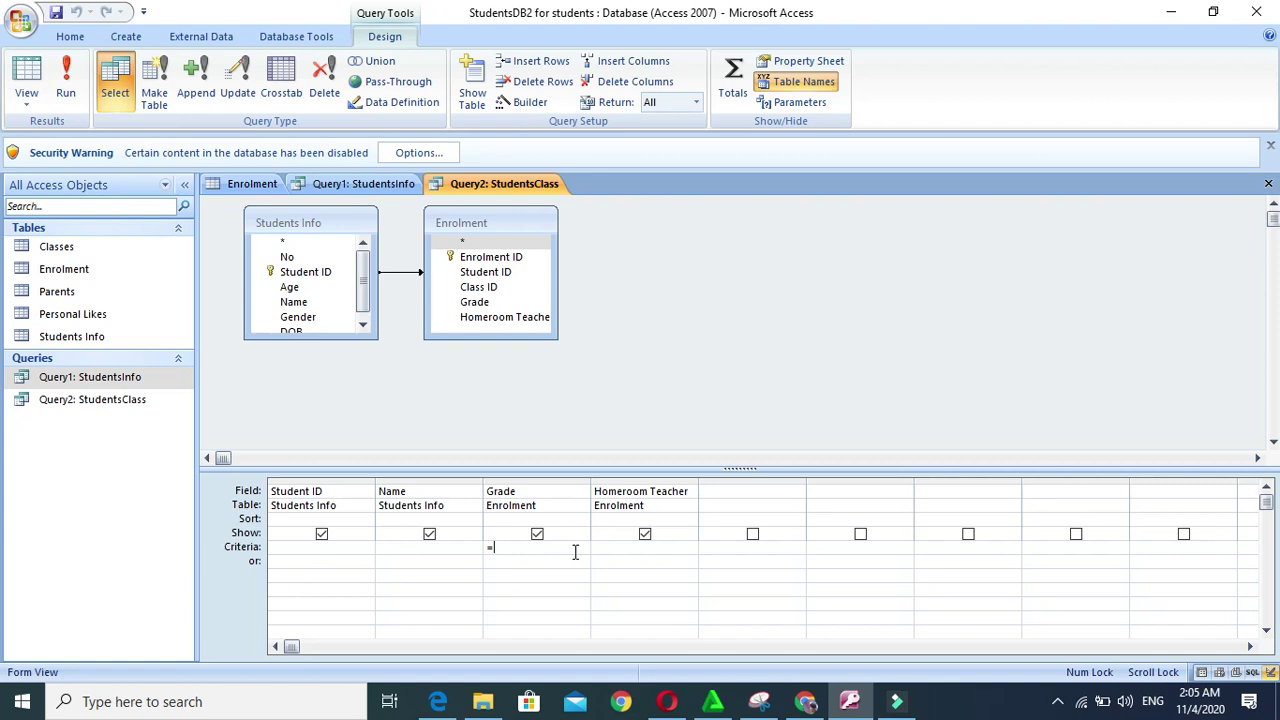
key(BackSpace)
click(70, 75)
click(27, 72)
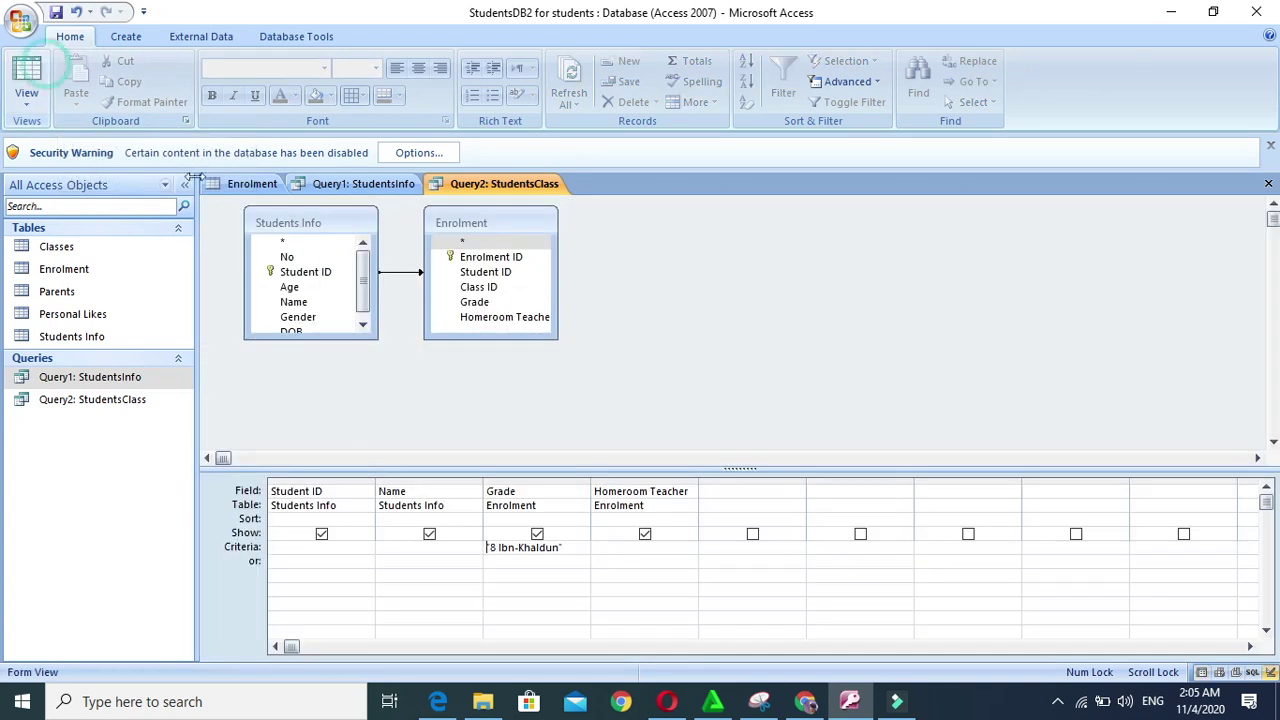
text(=)
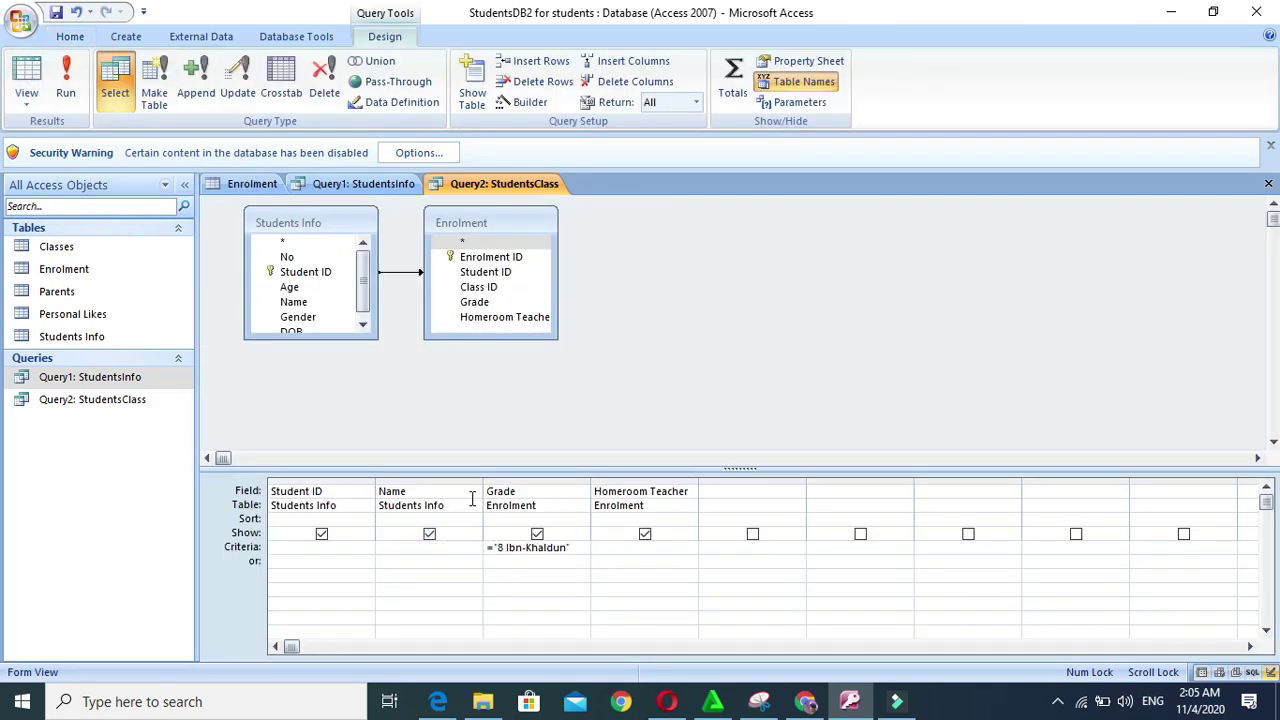
click(62, 78)
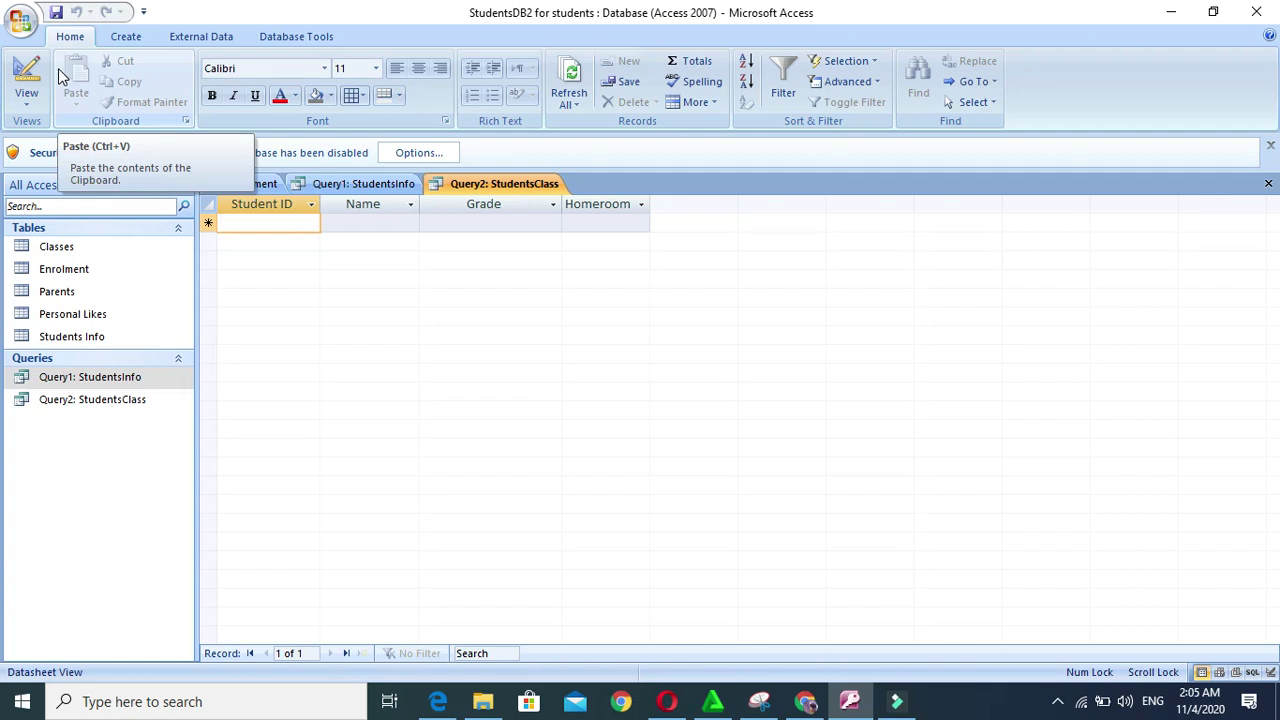
click(27, 78)
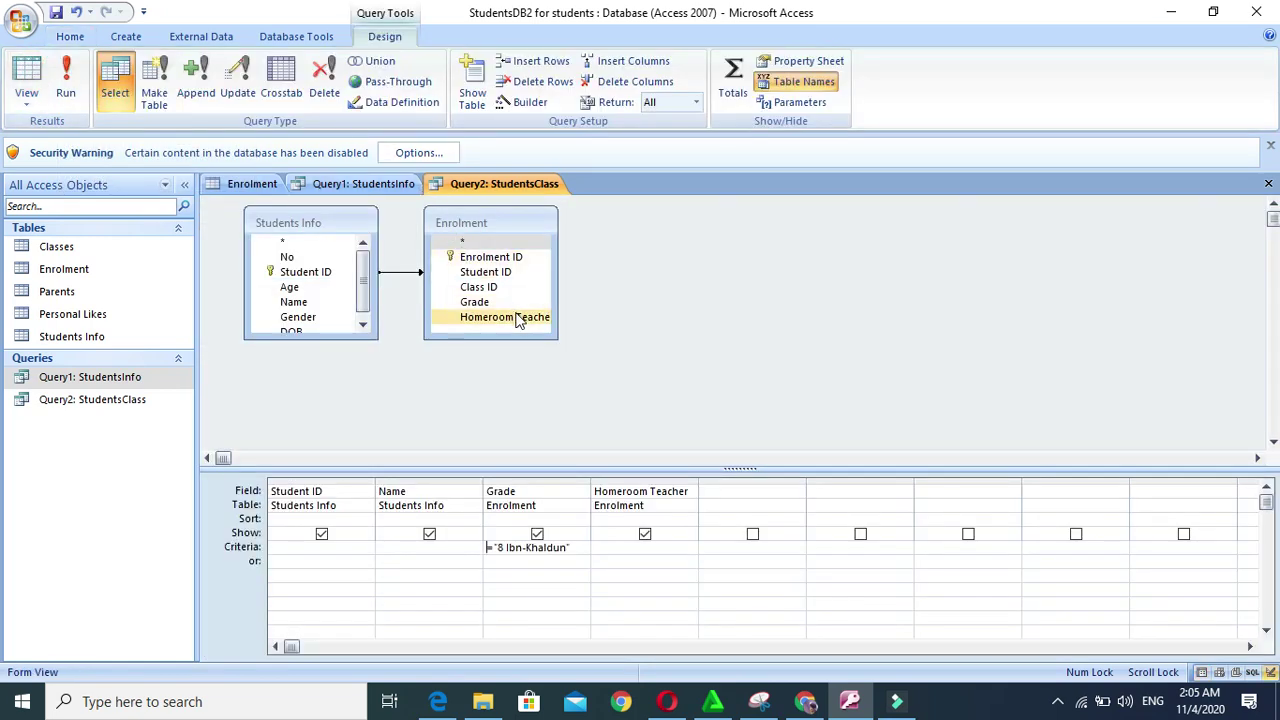
Check how the Grade values are written in the Enrolment table, and return to the Query2: StudentsClass design
double_click(118, 271)
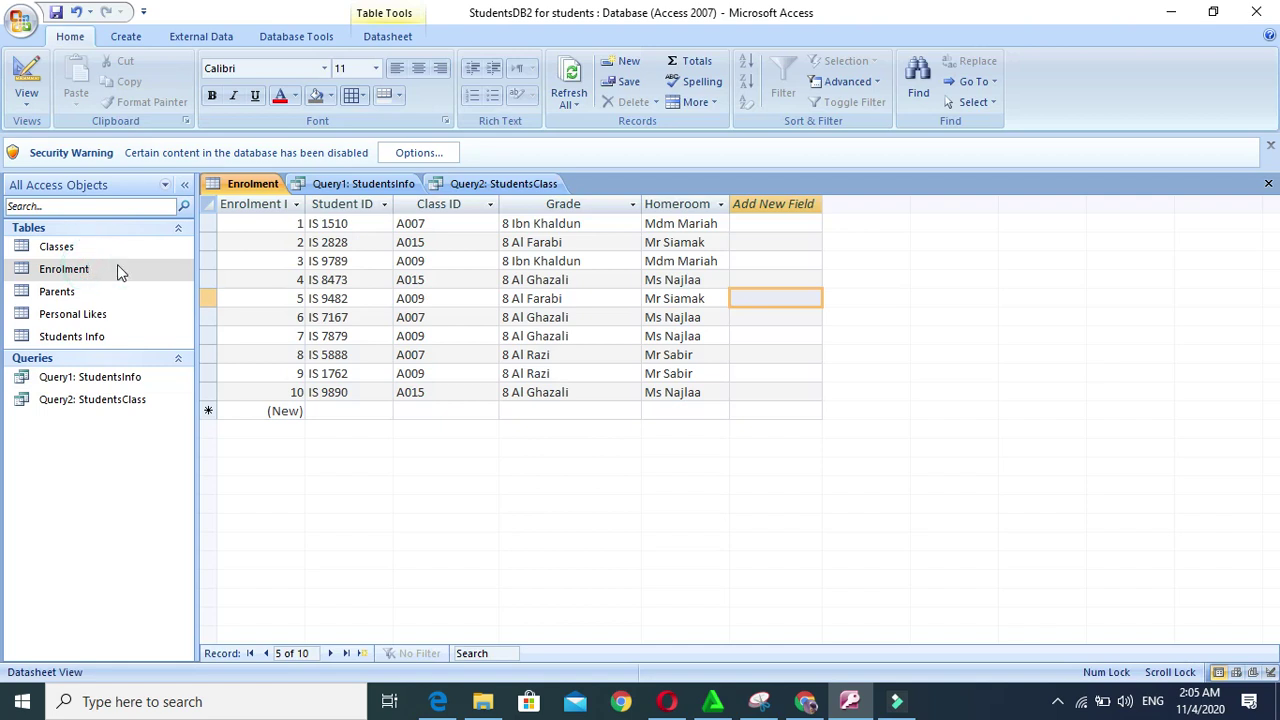
click(27, 78)
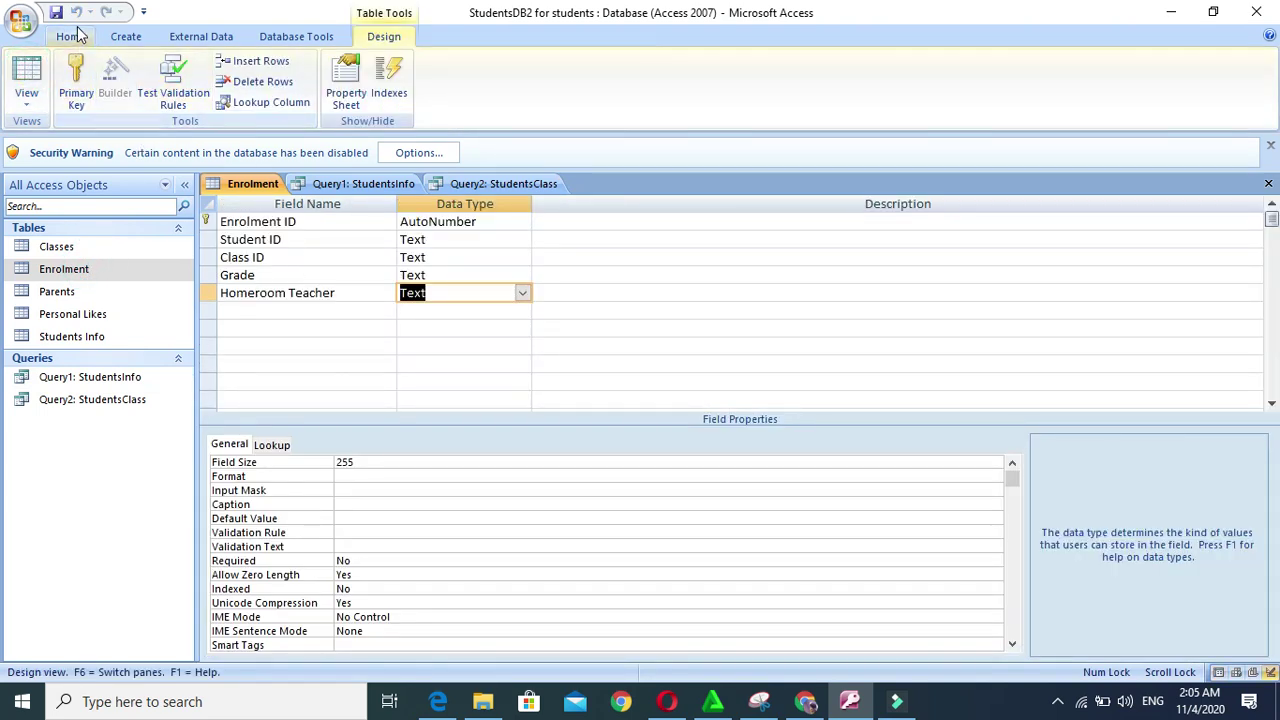
click(72, 36)
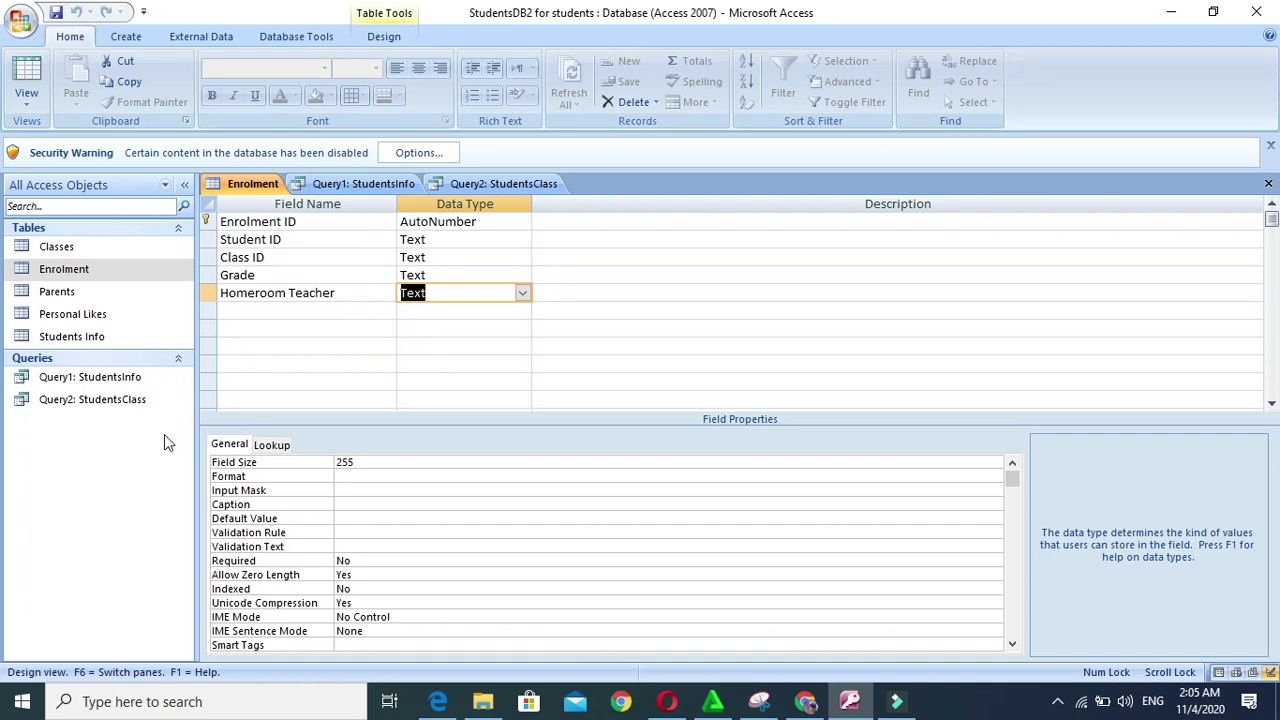
click(115, 401)
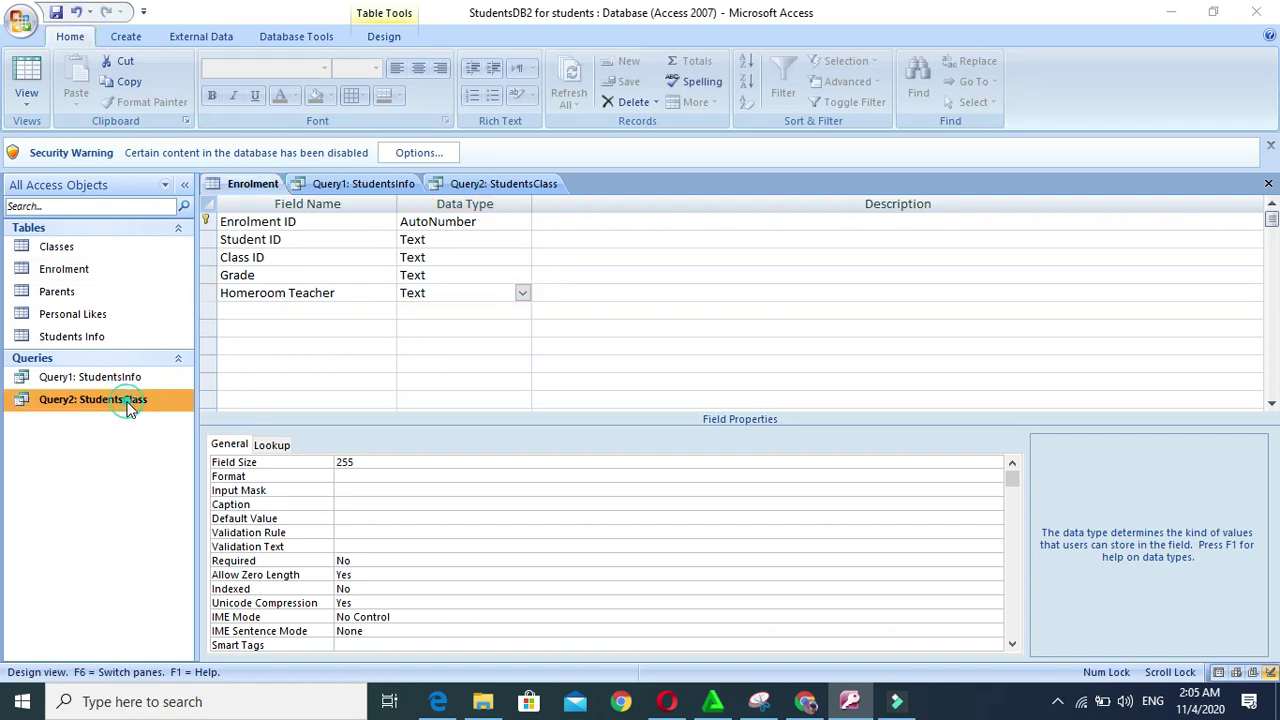
double_click(128, 403)
click(604, 397)
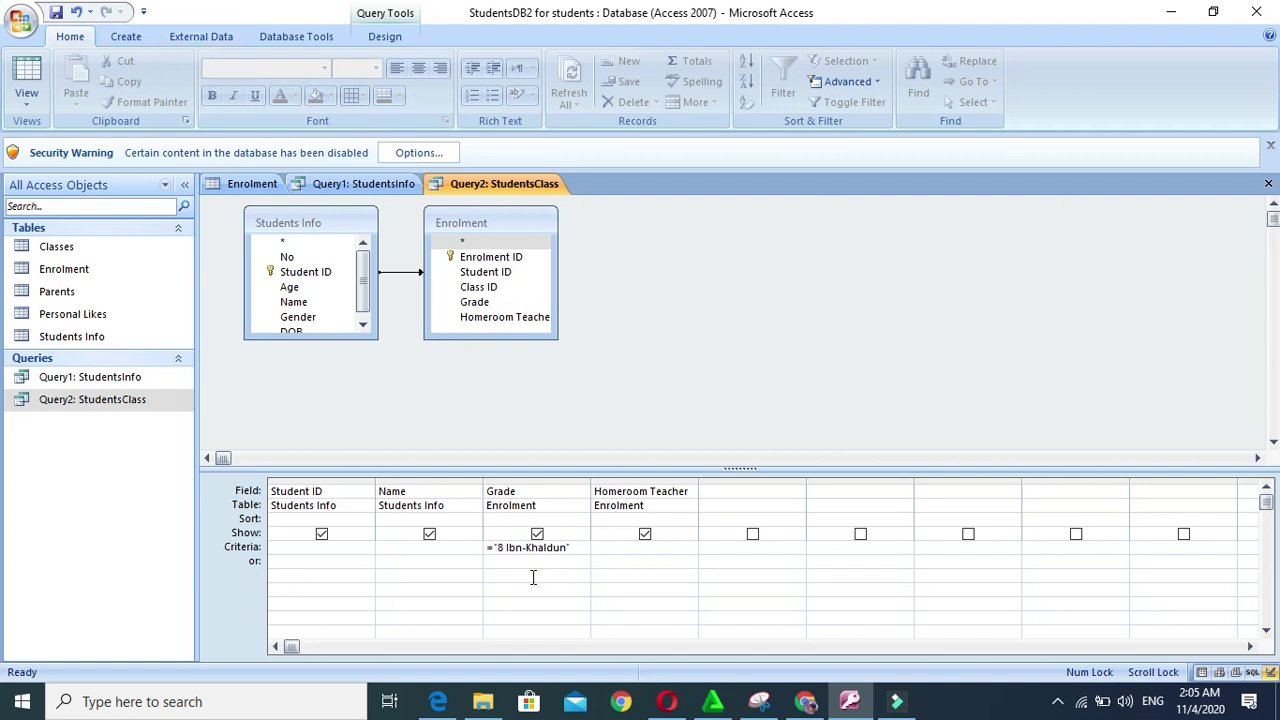
Correct the Grade criterion to ="8 Ibn Khaldun" without the hyphen and try to open the query from the object list
click(528, 551)
key(BackSpace)
click(117, 402)
double_click(117, 402)
click(603, 397)
double_click(137, 402)
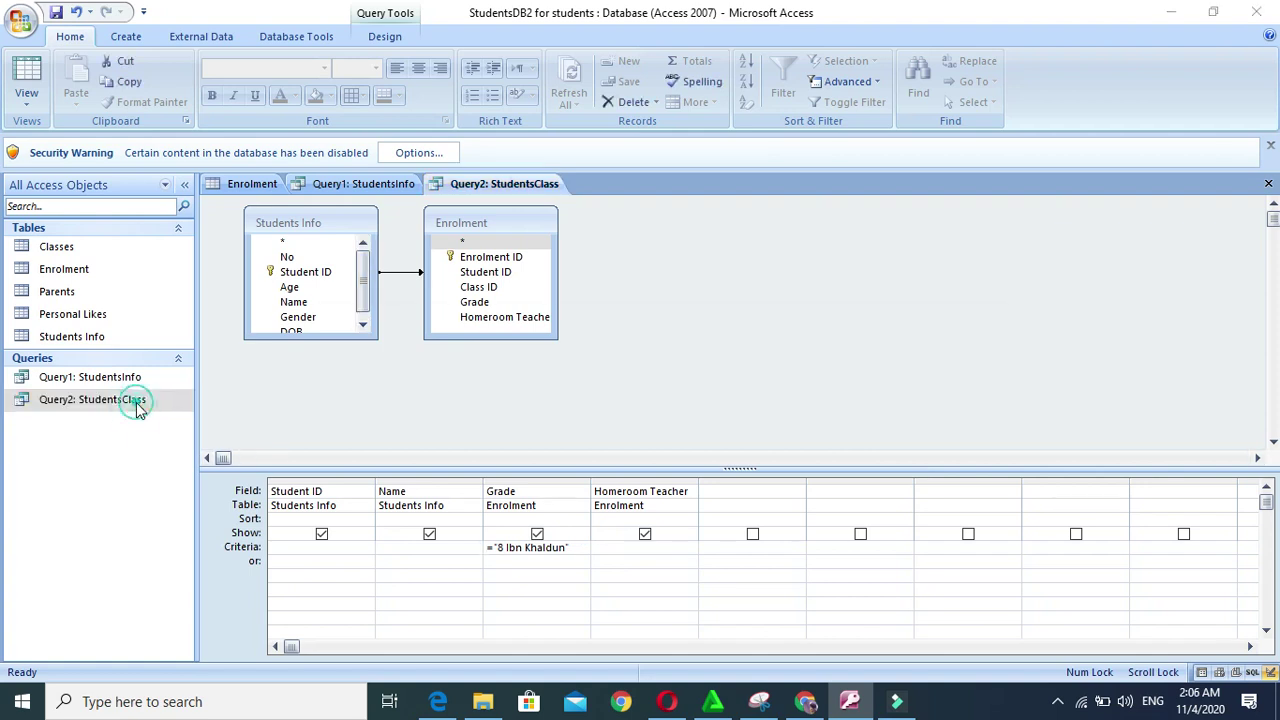
click(603, 402)
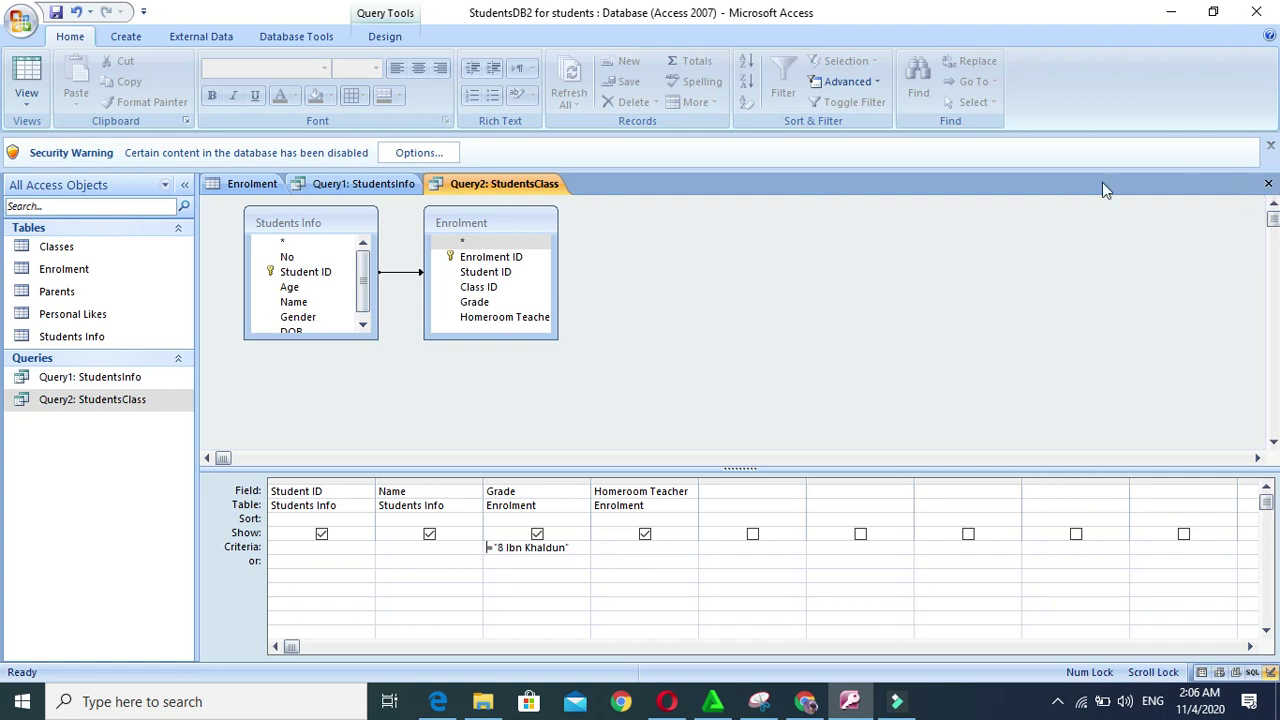
Close Query2: StudentsClass with its design changes saved, and reopen it to view the filtered records
right_click(476, 182)
click(537, 208)
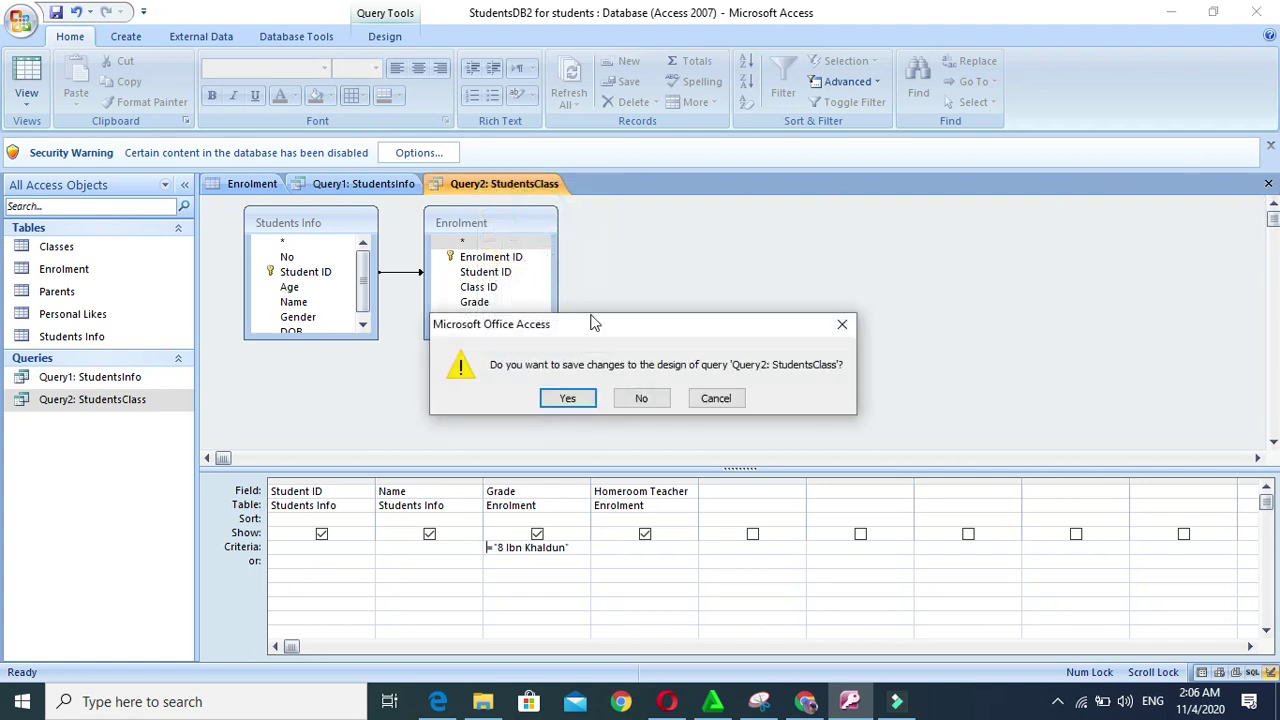
click(570, 398)
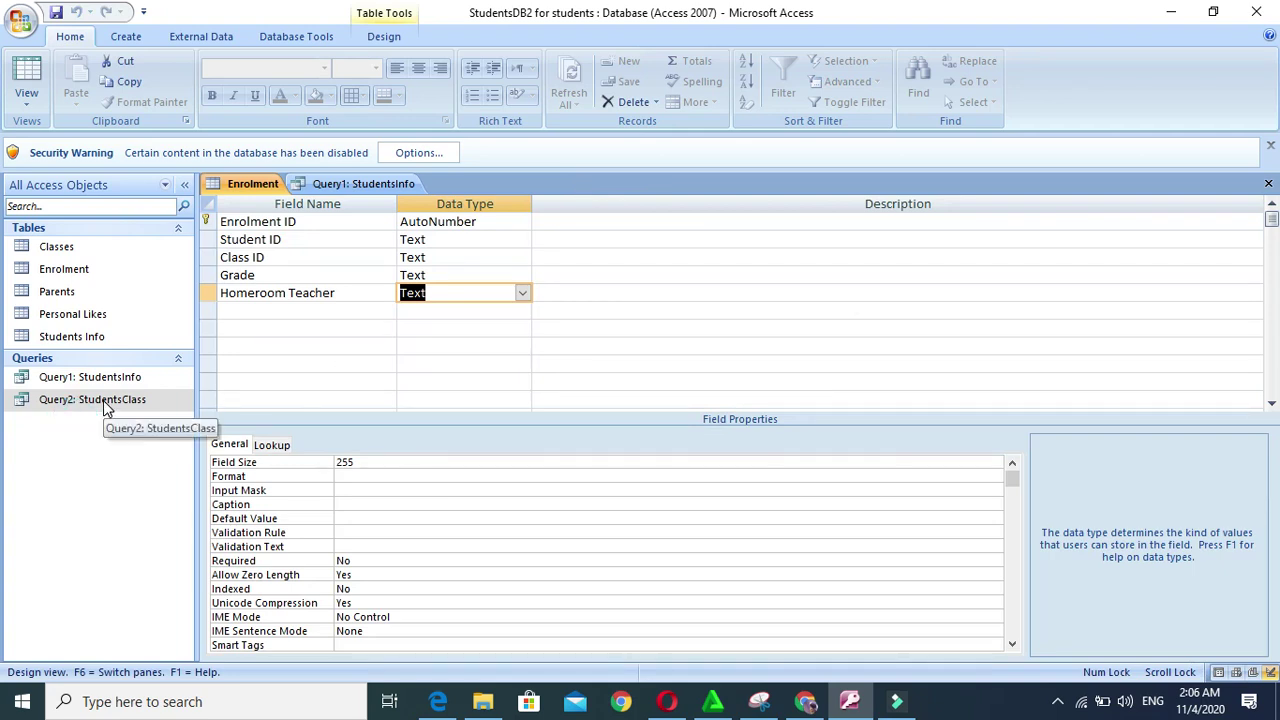
click(40, 85)
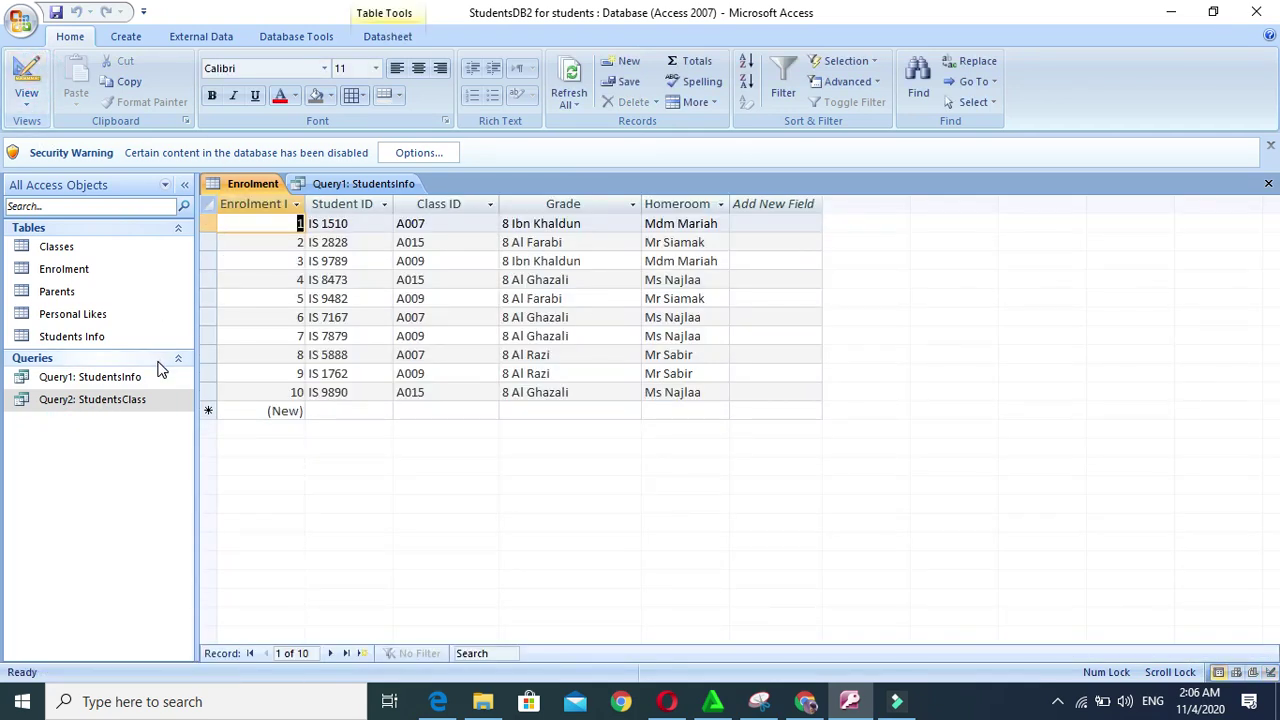
click(360, 184)
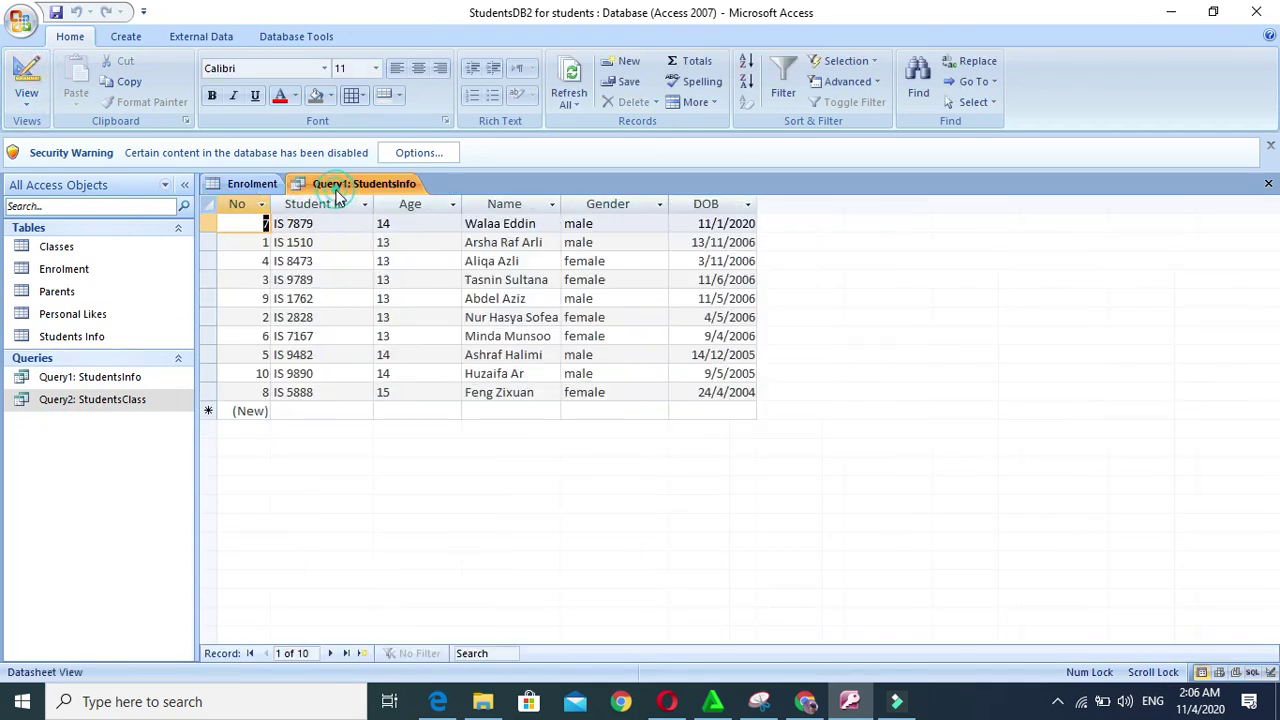
click(134, 399)
double_click(134, 399)
click(537, 372)
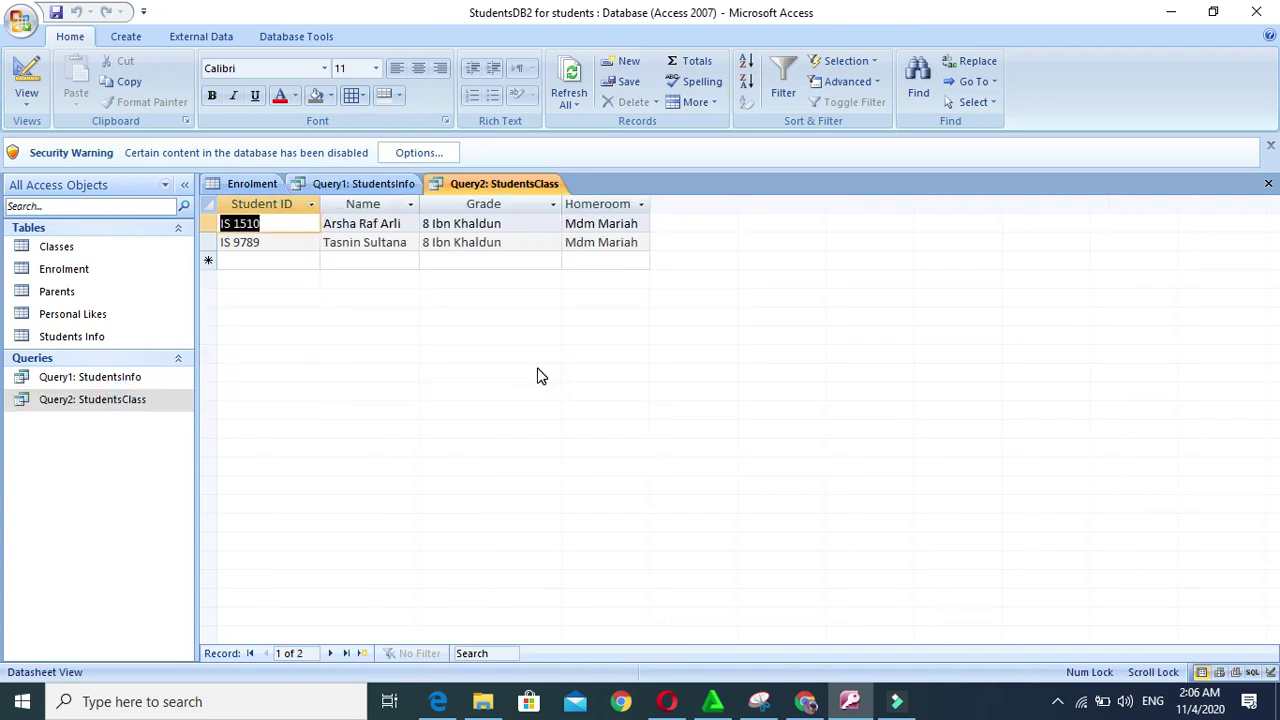
Change the Grade criterion to "8 Ibn-Khaldun" with a hyphen, compare it with the Enrolment table, and reopen the query's results
click(20, 80)
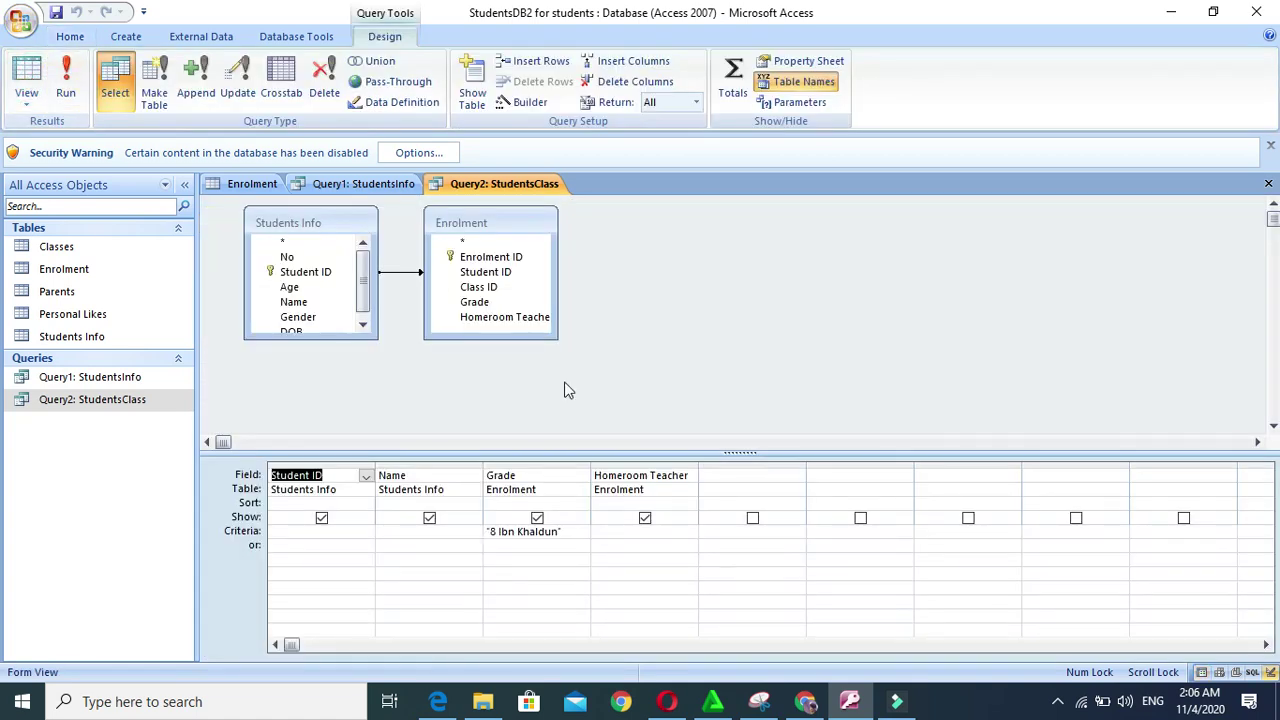
click(516, 536)
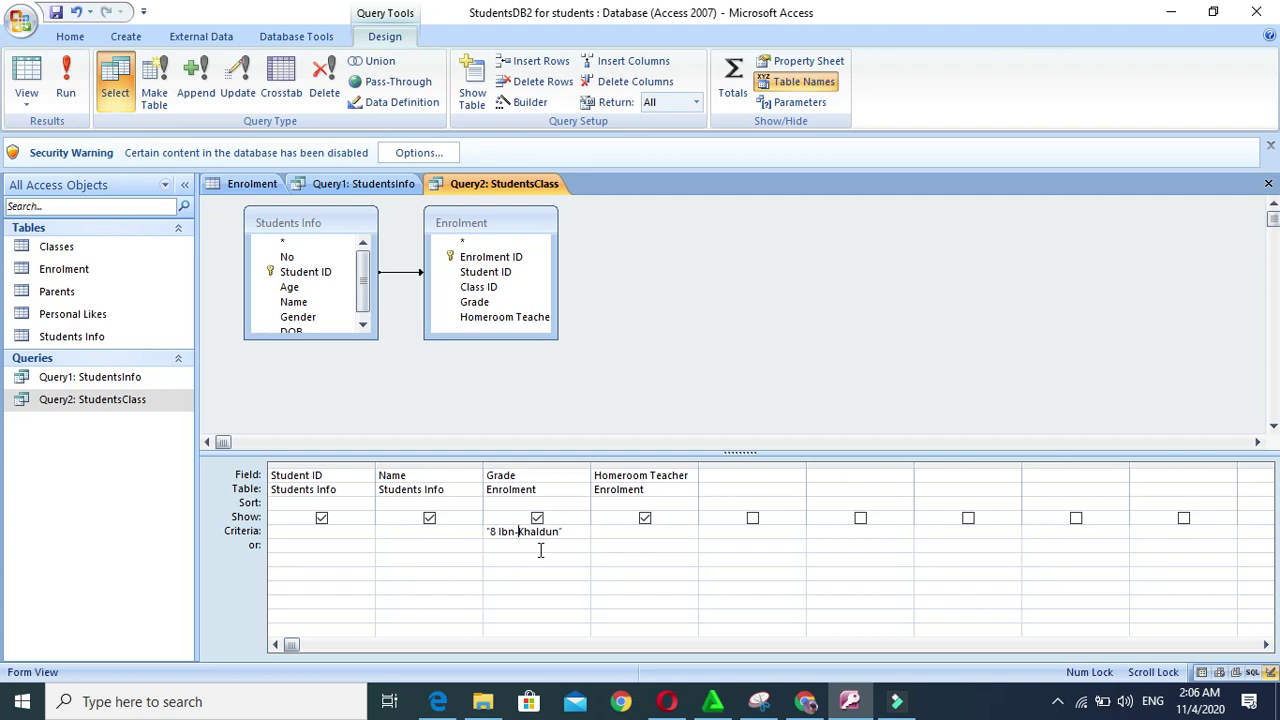
double_click(118, 278)
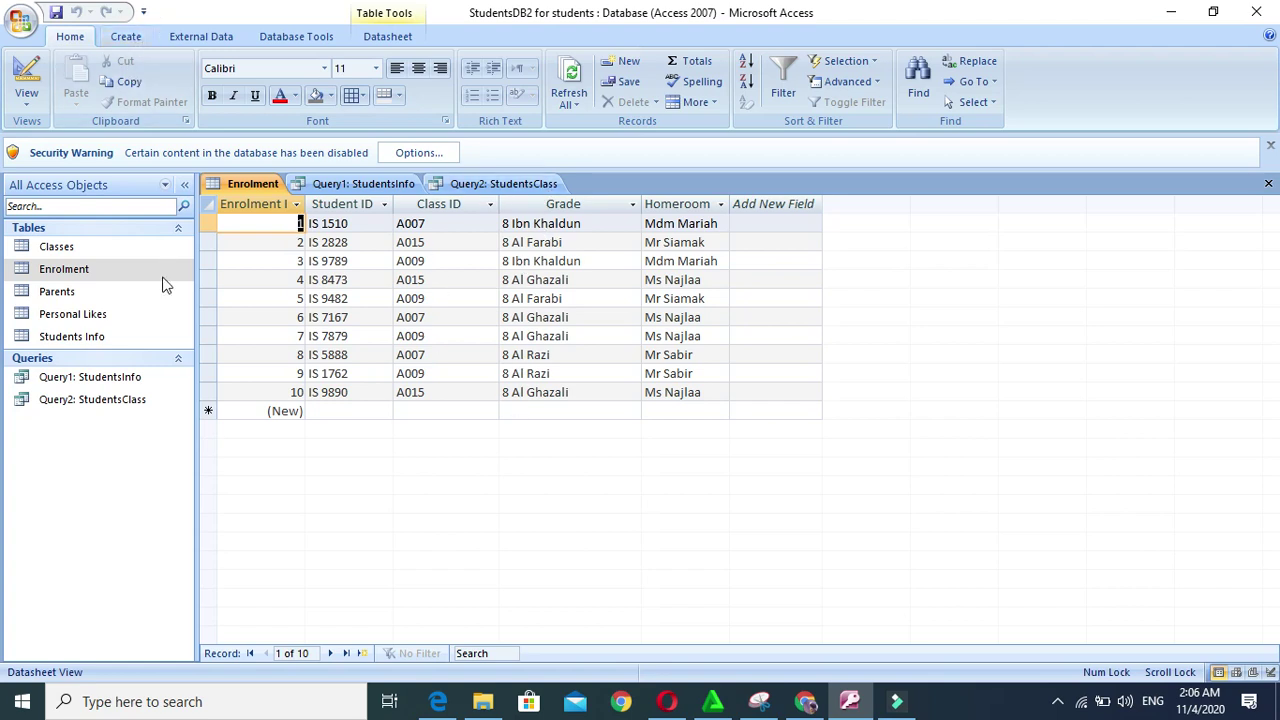
double_click(102, 400)
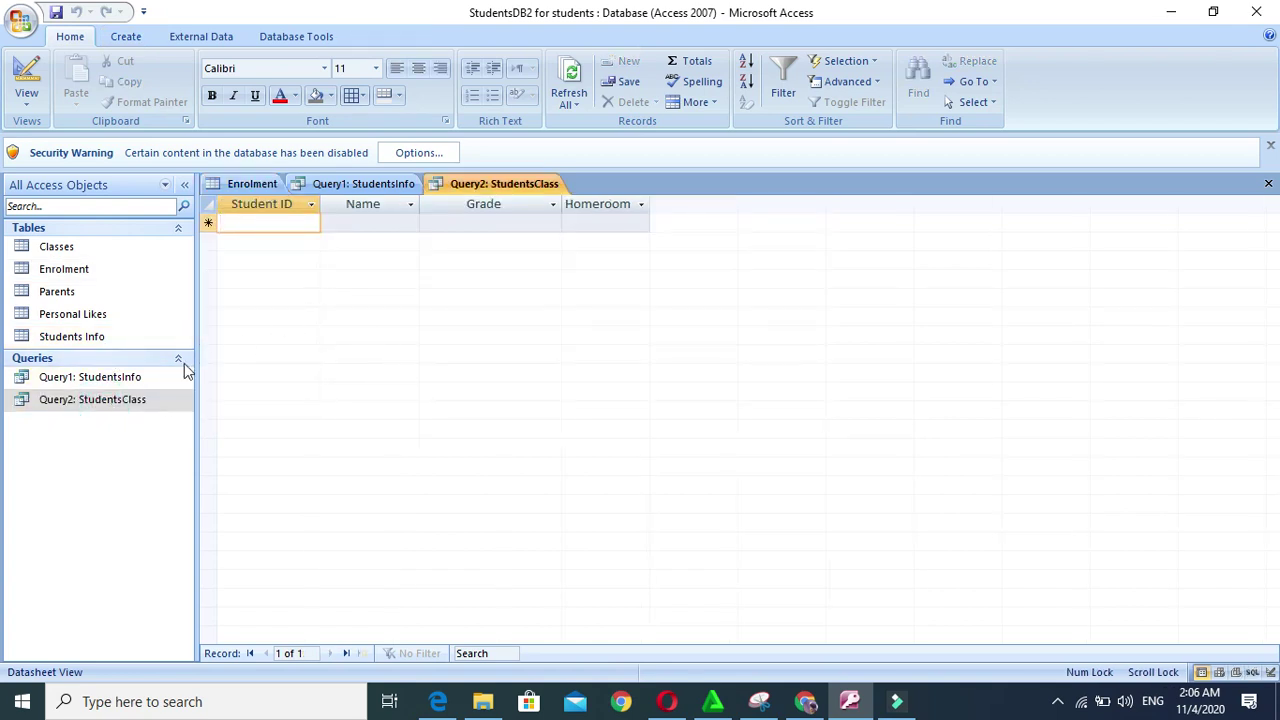
click(95, 398)
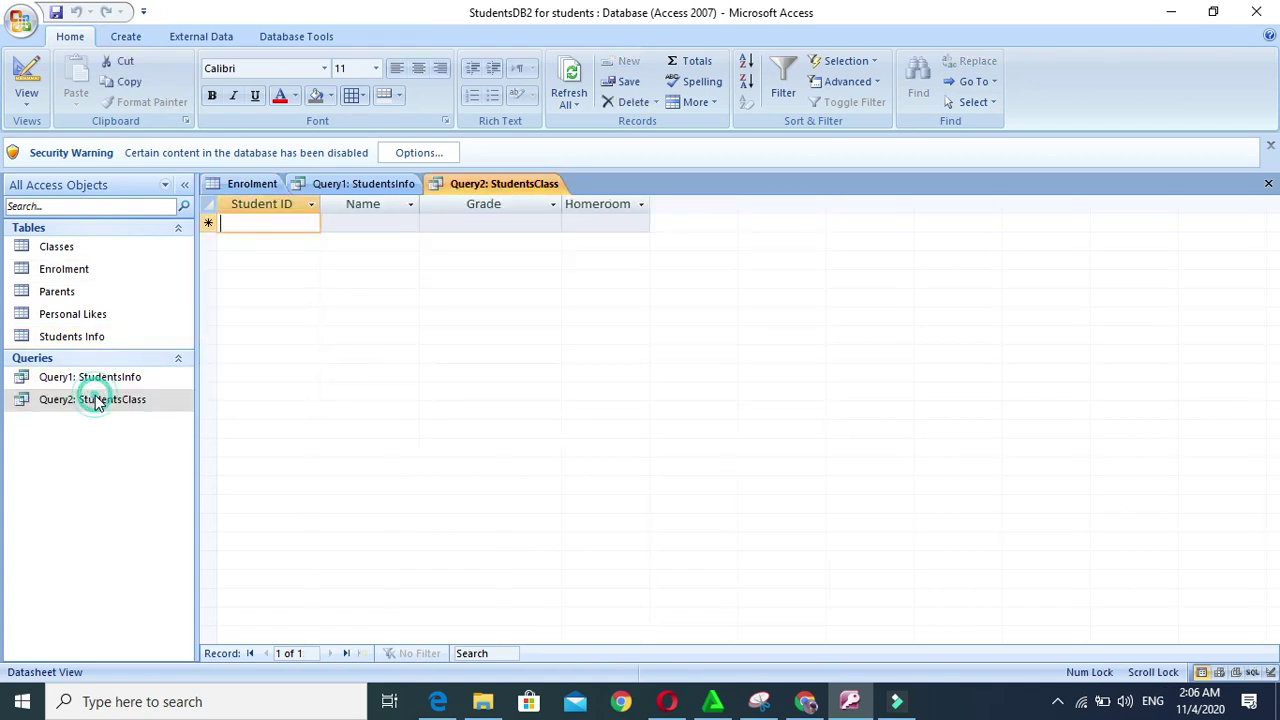
Remove the hyphen so the Grade criterion reads "8 Ibn Khaldun" and run the query again
click(27, 85)
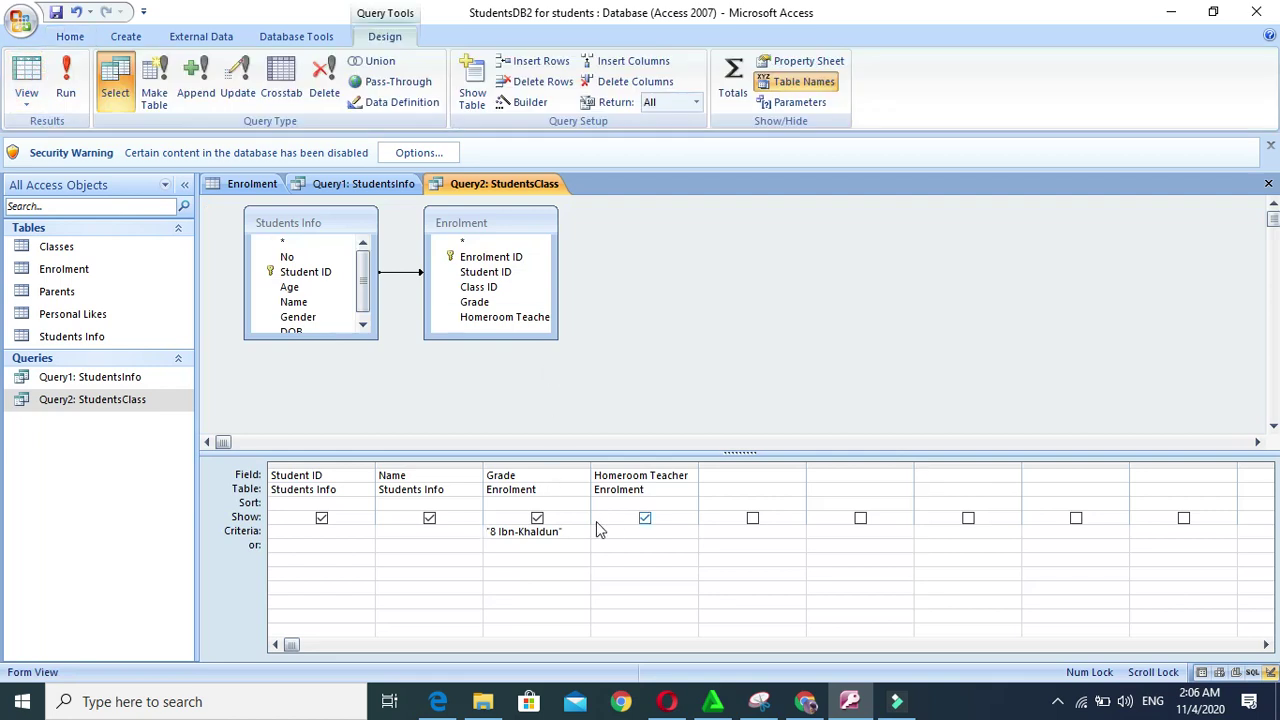
click(517, 531)
click(68, 80)
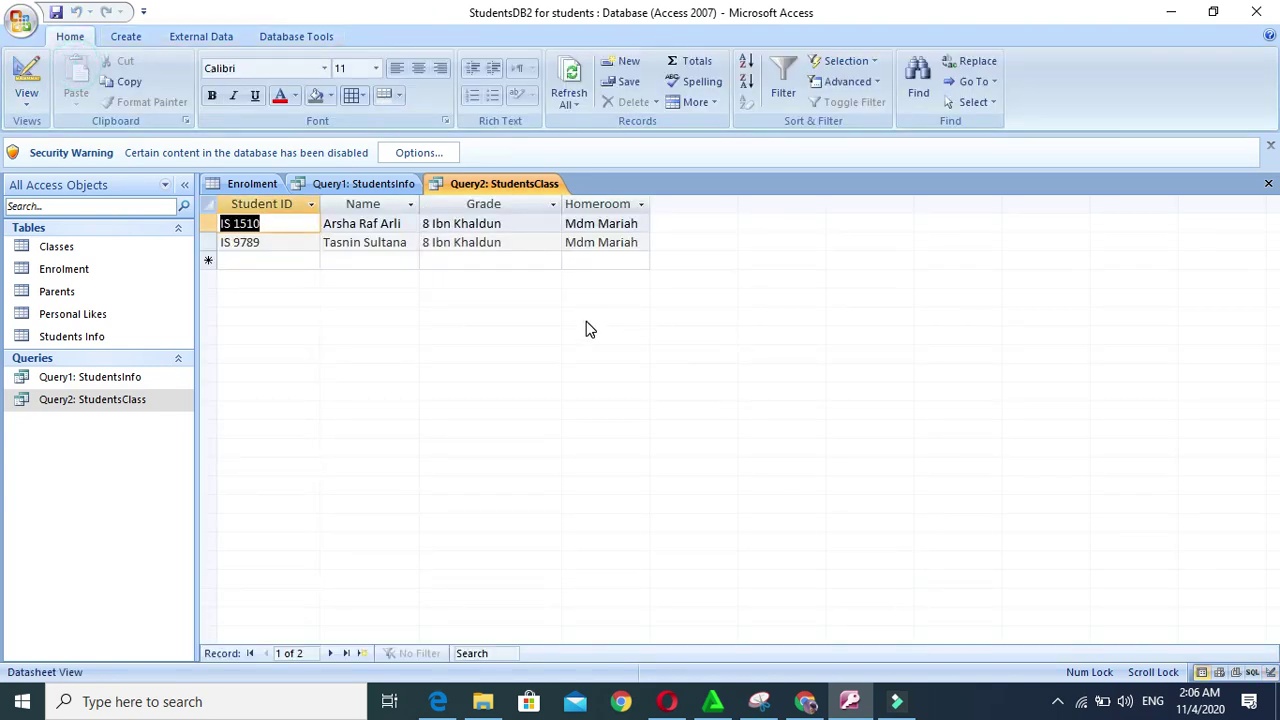
Replace the class name in the Grade criterion so it reads "8 Al FArabi" and run the query
click(26, 80)
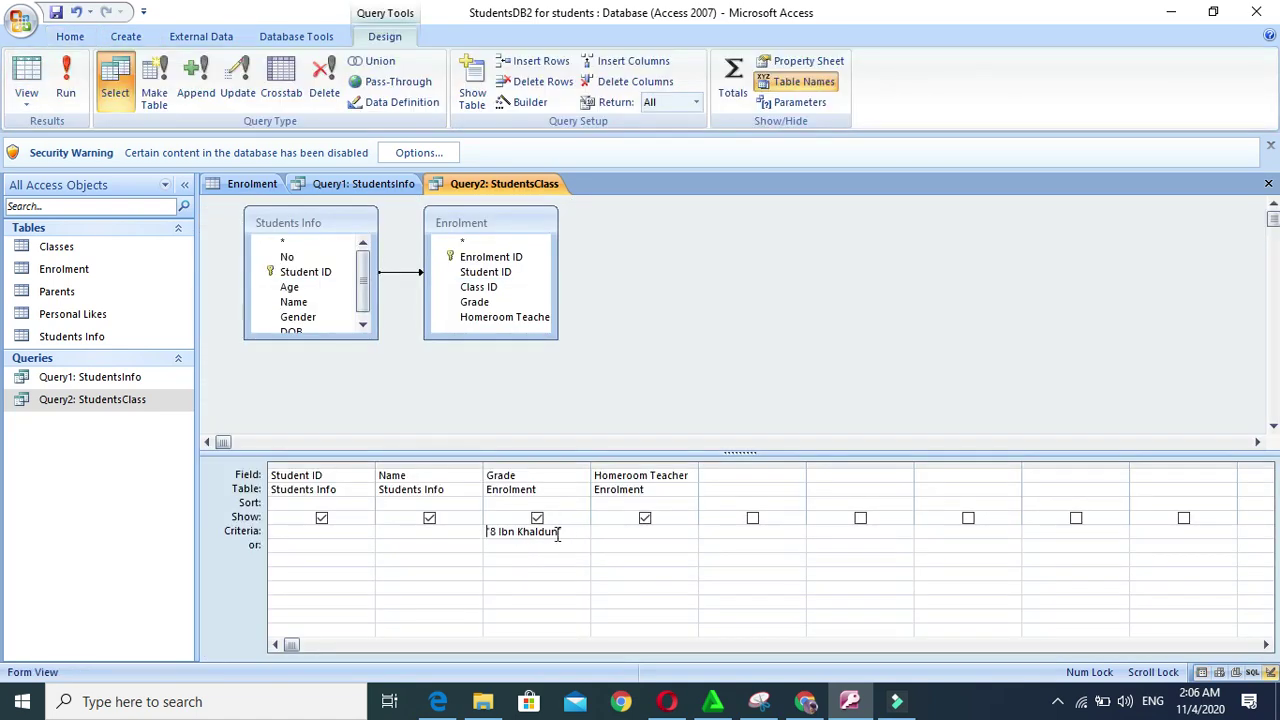
click(555, 532)
key(BackSpace)
key(BackSpace)
key(BackSpace)
key(BackSpace)
key(BackSpace)
key(BackSpace)
key(BackSpace)
key(BackSpace)
key(BackSpace)
key(BackSpace)
key(BackSpace)
text(Al FArabi)
click(79, 80)
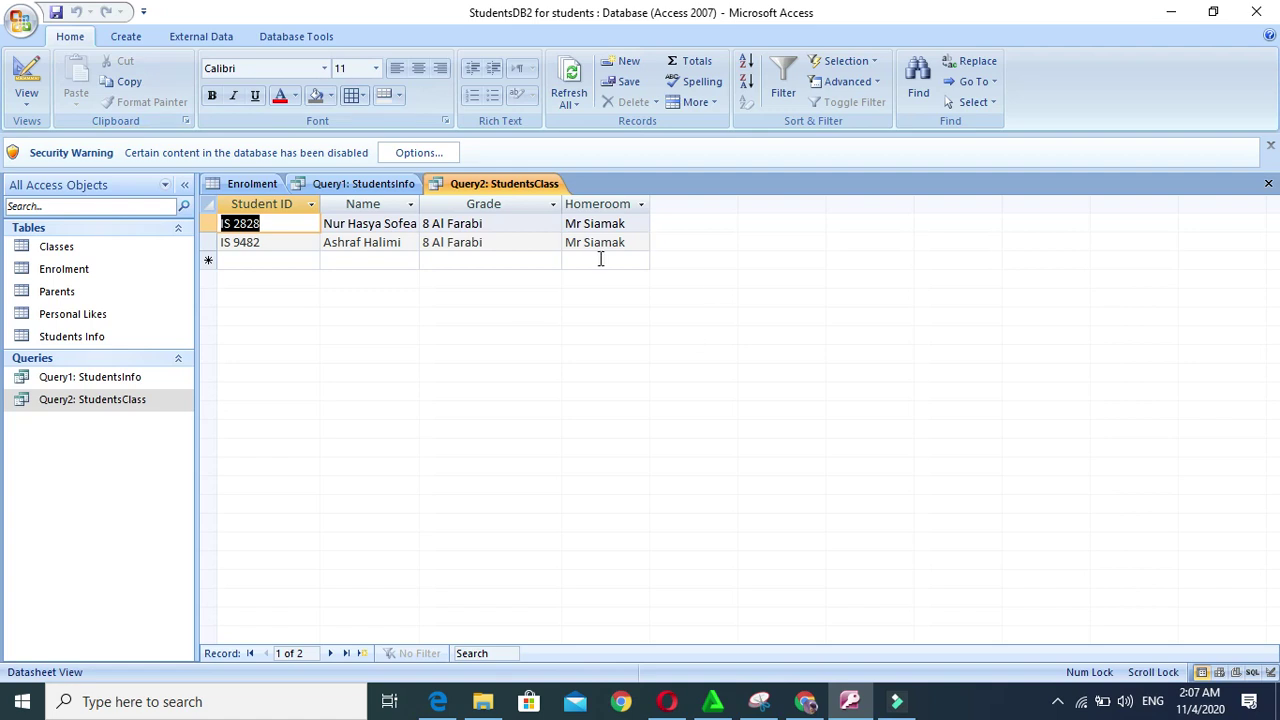
Return to the query design and correct the capitalisation of the Grade criterion to "8 Al Farabi"
click(30, 88)
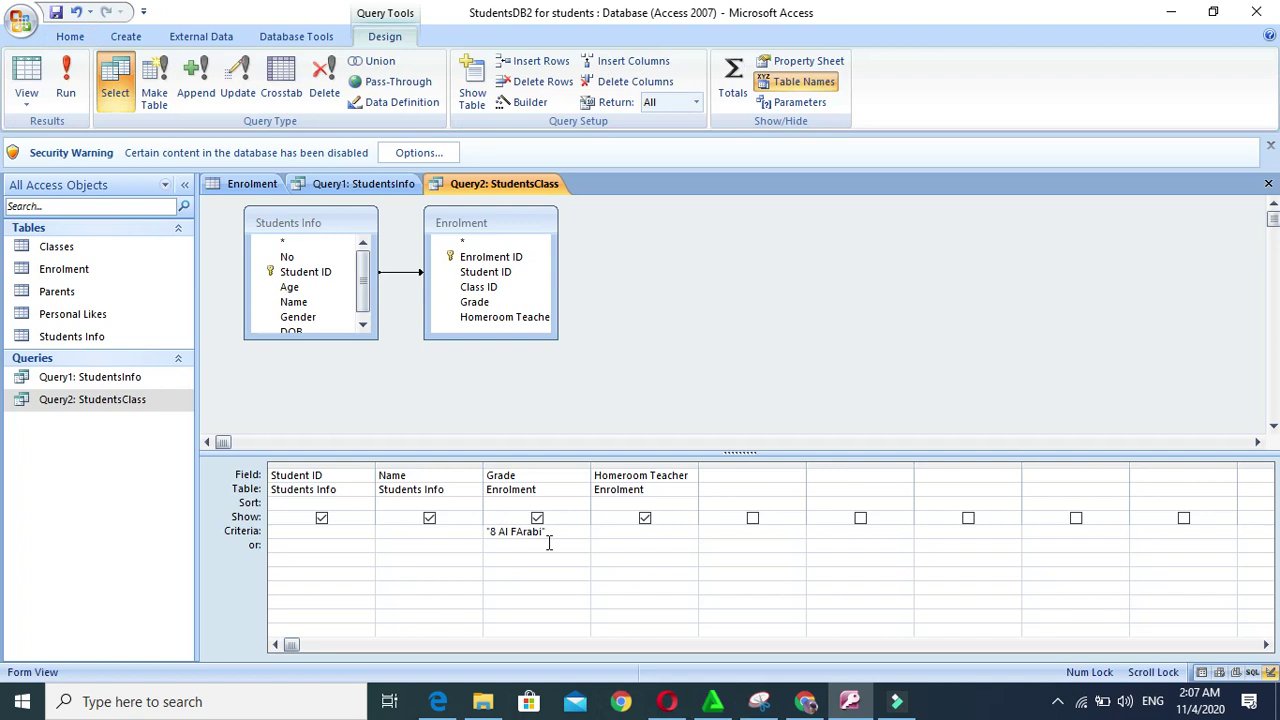
click(525, 535)
drag(523, 535, 540, 533)
click(527, 556)
click(524, 534)
key(BackSpace)
text(a)
click(555, 577)
Change the Grade criterion to "8 Al-Farabi" with a hyphen and run the query
click(512, 537)
key(BackSpace)
text(-)
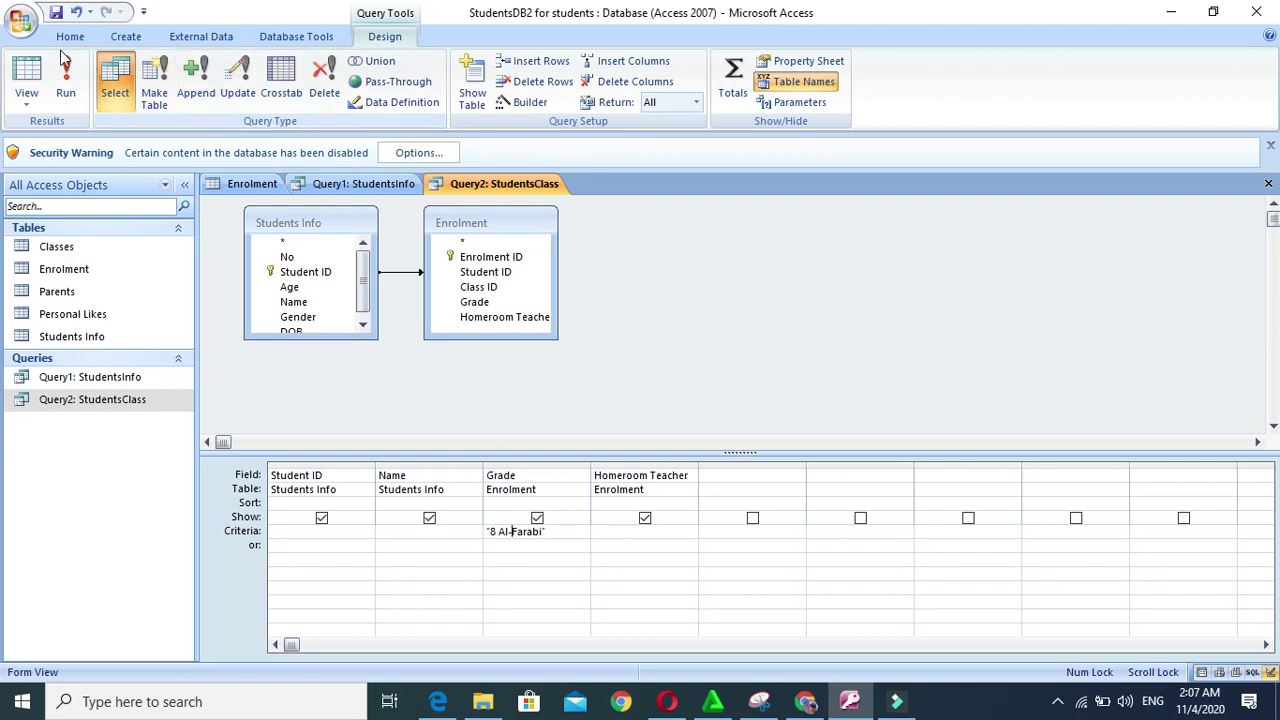
click(65, 82)
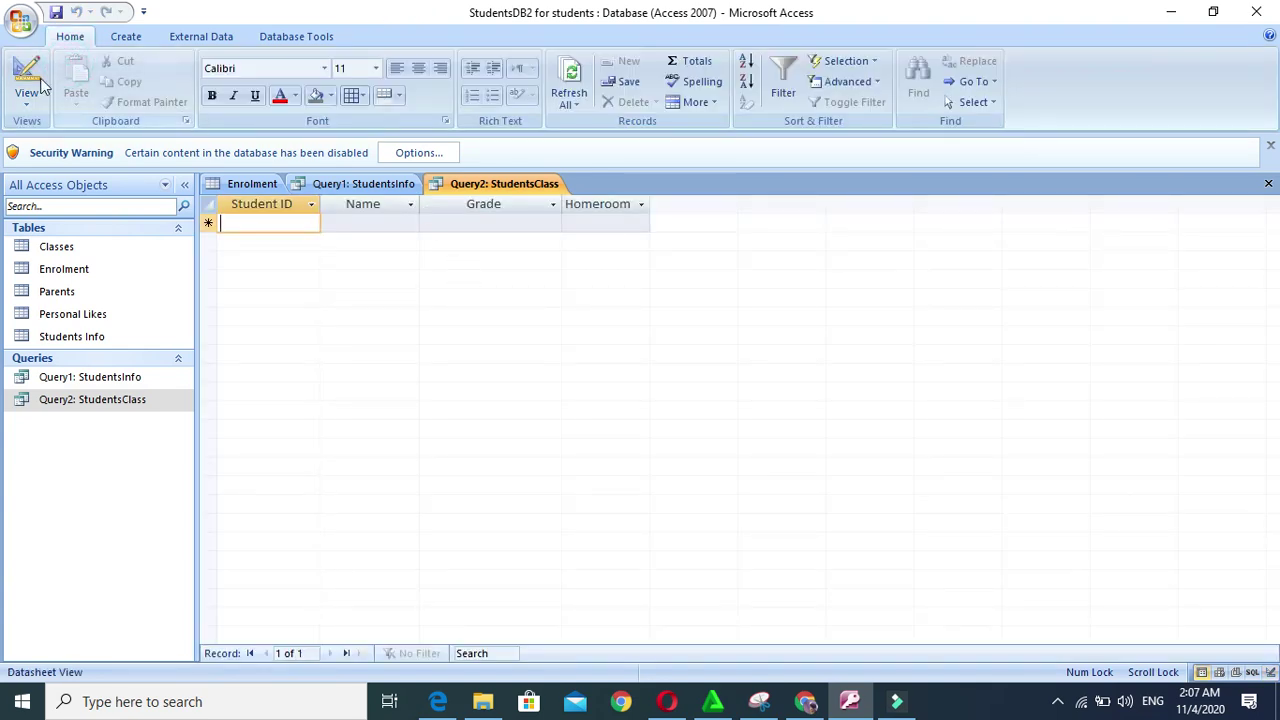
Restore the space in the Grade criterion so it reads "8 Al Farabi" and rerun the query
click(27, 72)
click(512, 537)
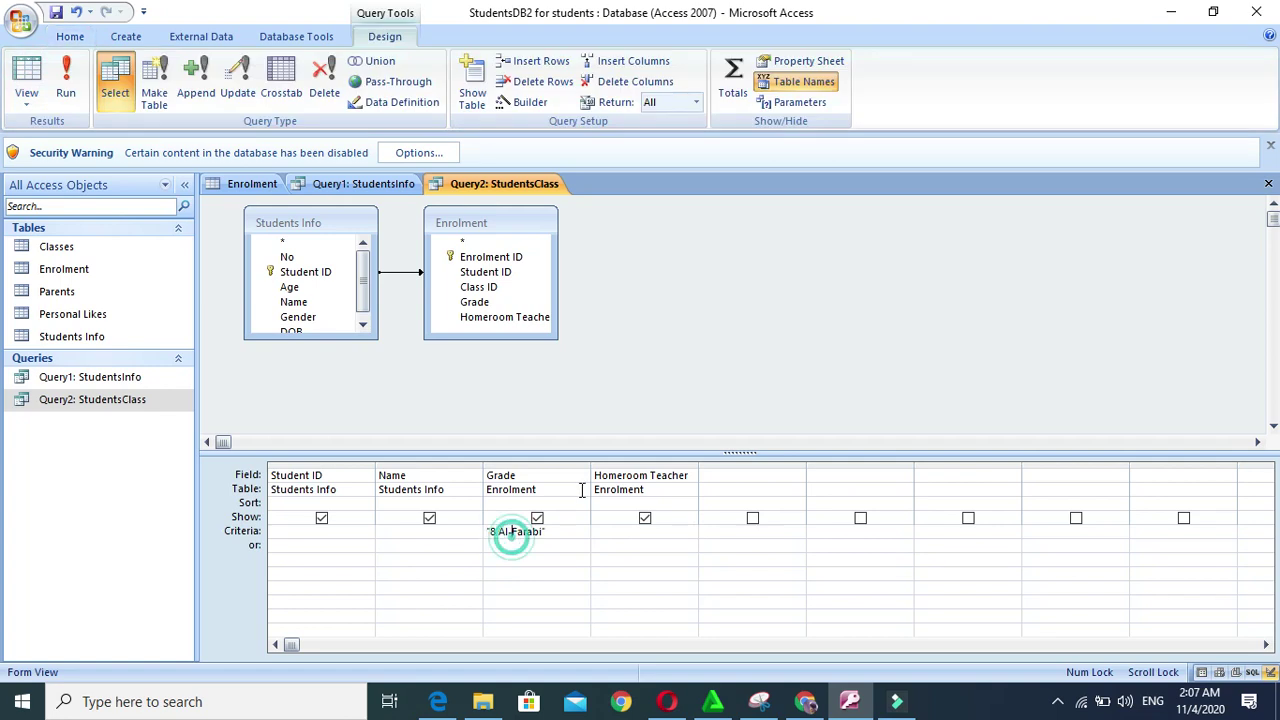
key(BackSpace)
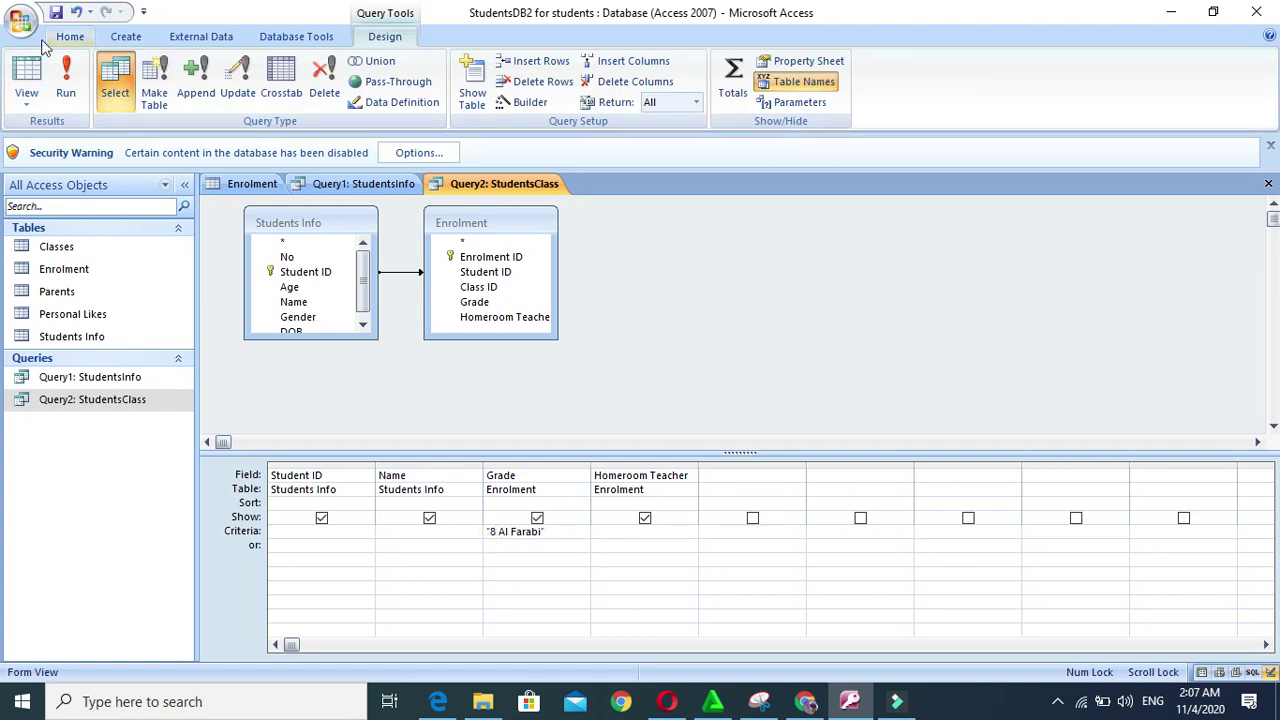
click(65, 82)
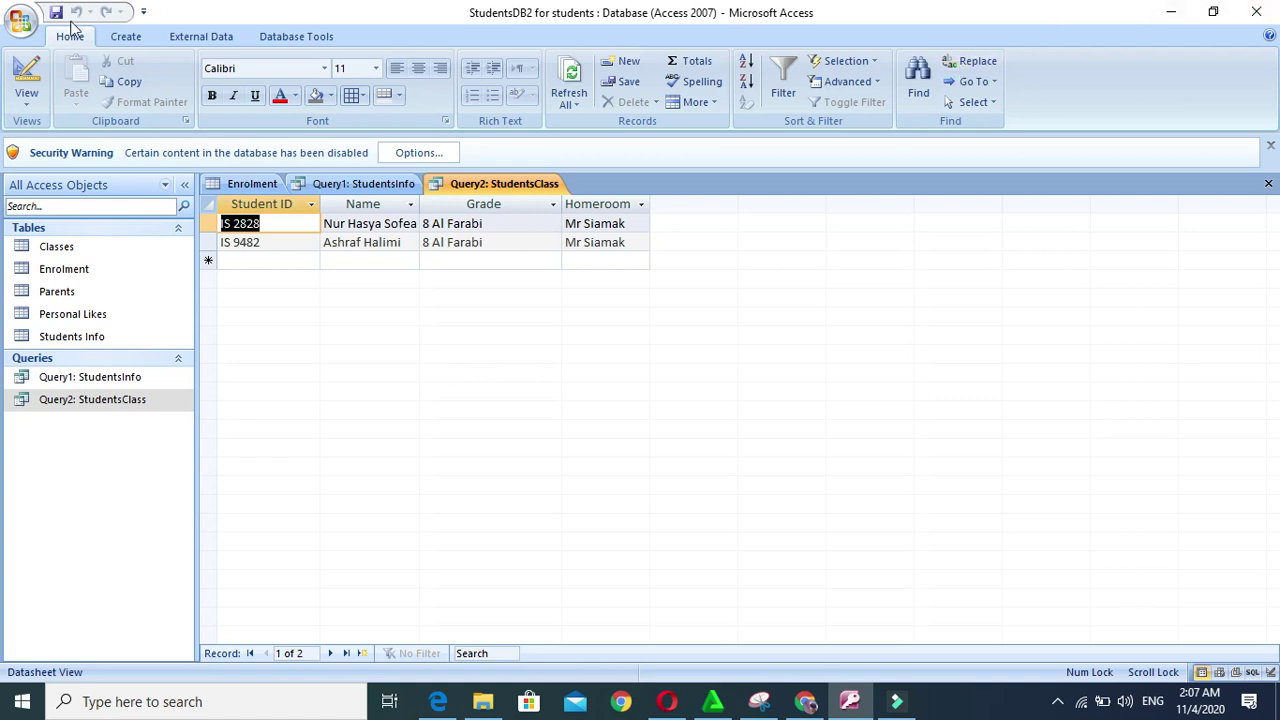
Replace the Grade criterion with Like "*farabi*", run the query, and return to its design
click(26, 72)
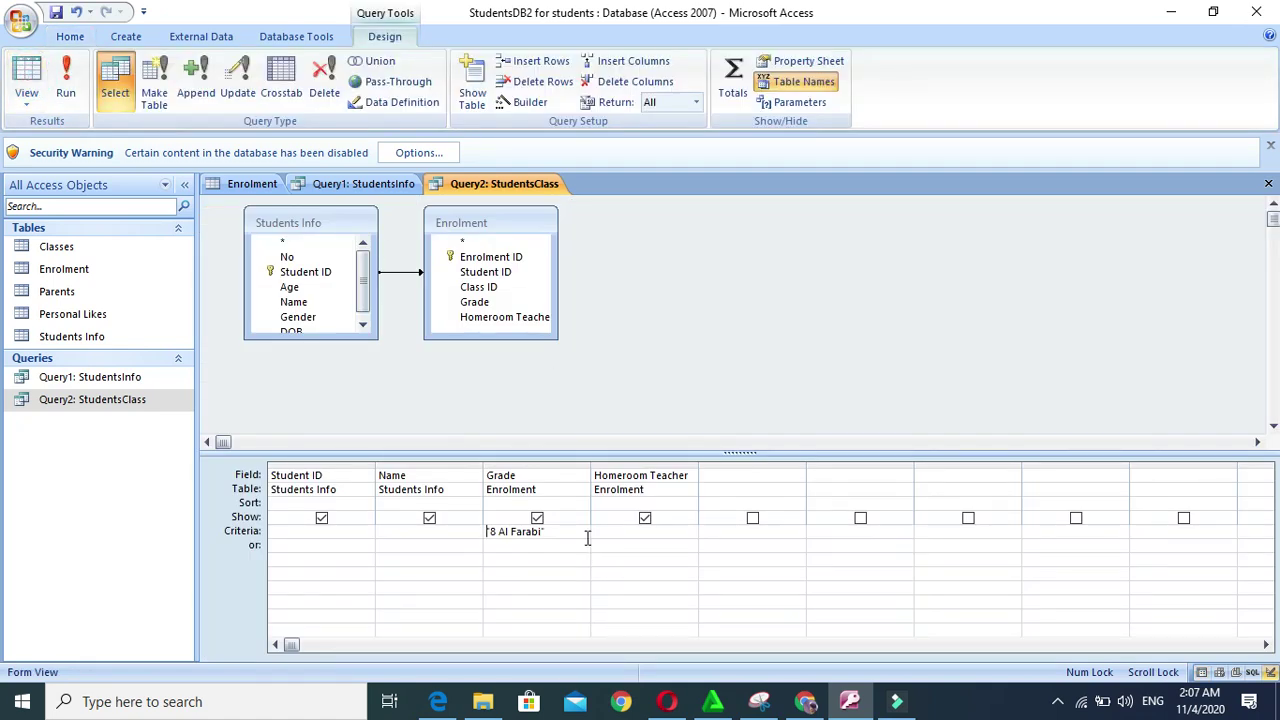
drag(586, 534, 394, 517)
key(Delete)
text(like)
text(b)
click(66, 78)
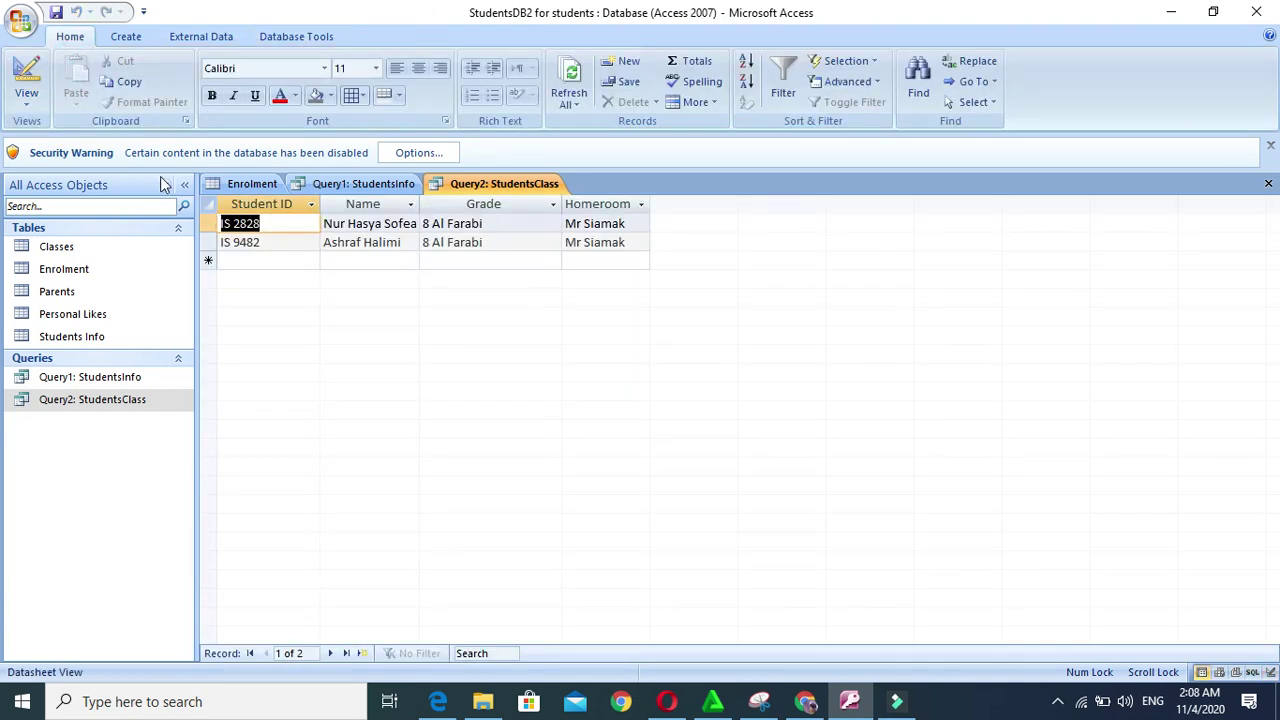
click(26, 75)
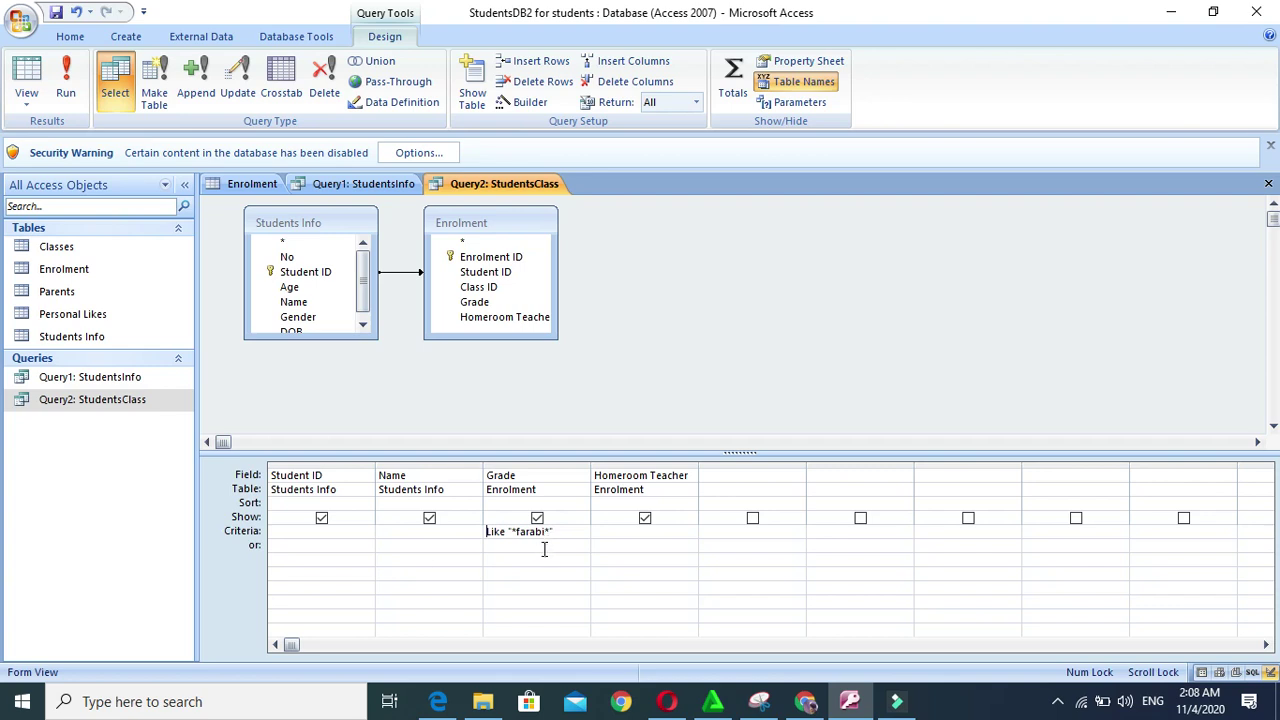
Add Like "*ghazali*" as an alternative Grade criterion, run the query, and return to its design
click(544, 548)
text(like "*ghazali*)
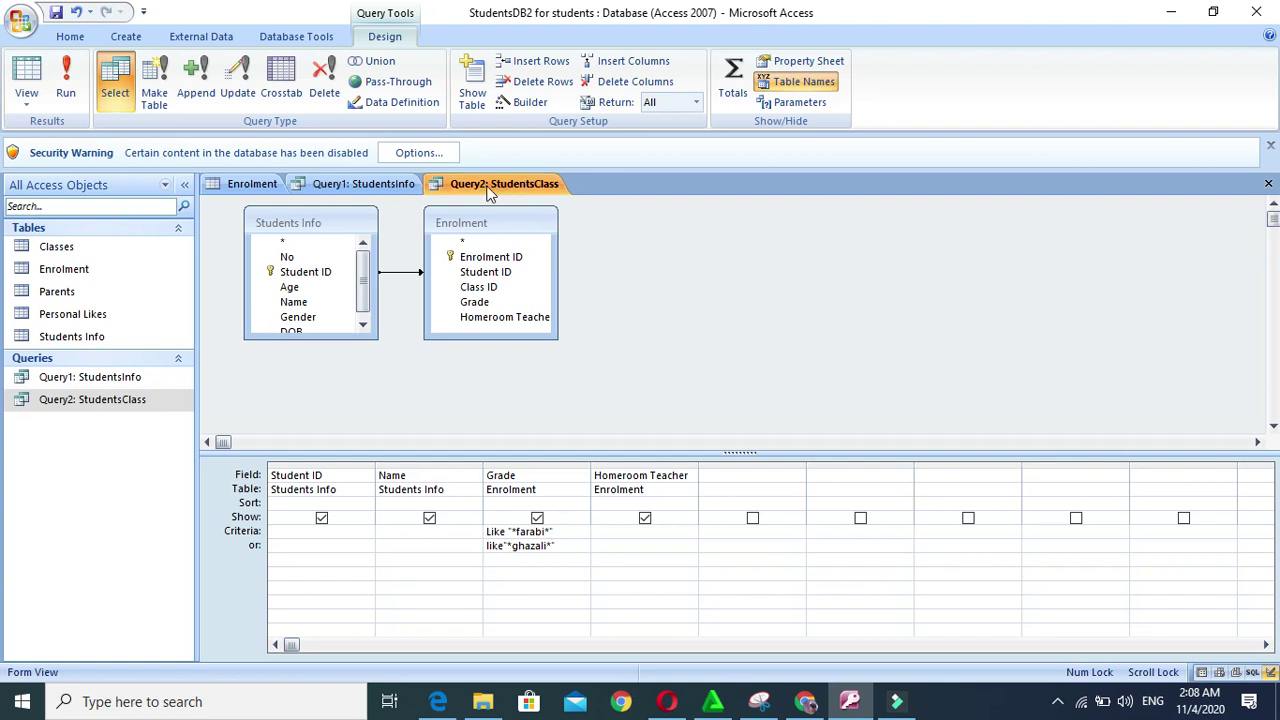
click(65, 80)
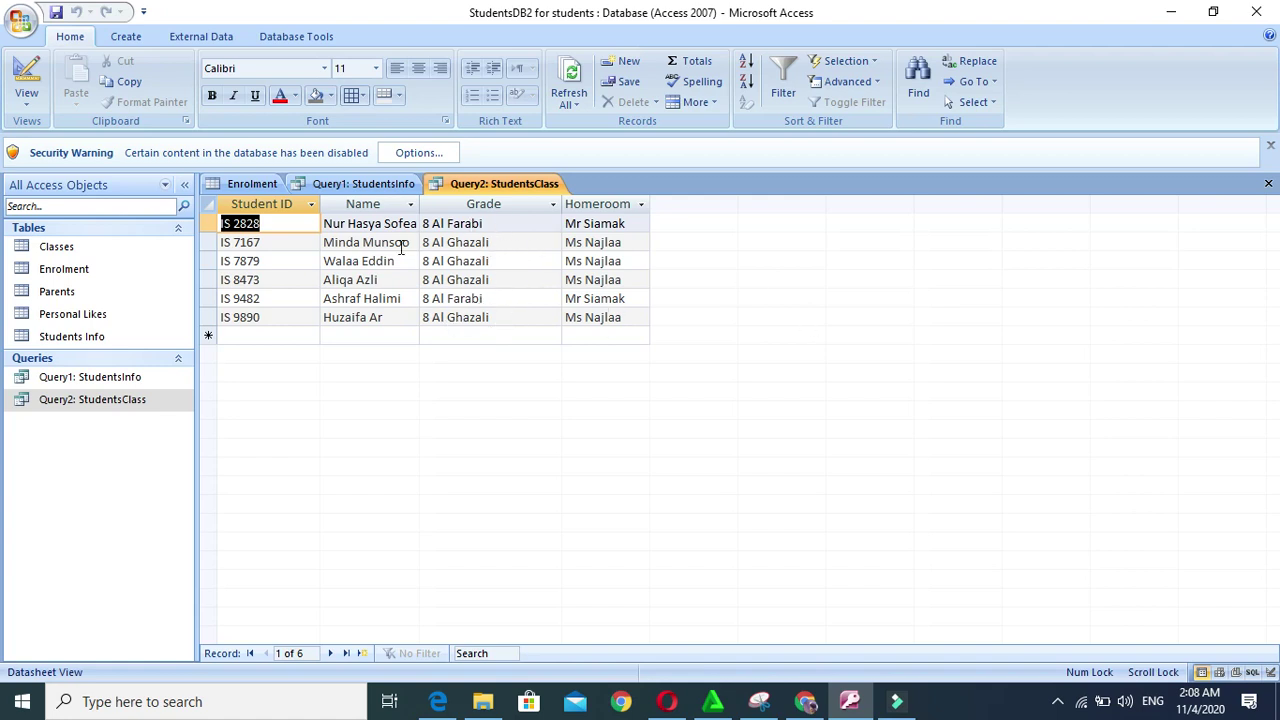
click(26, 72)
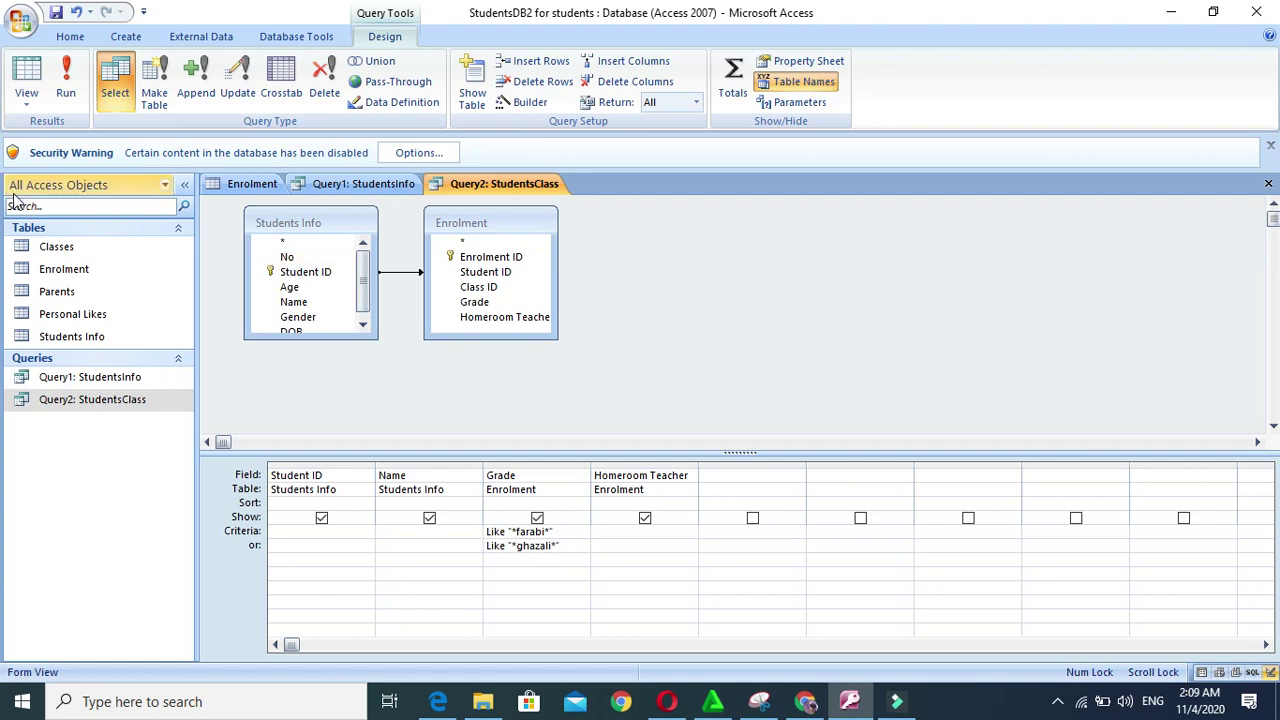
Shorten the two Grade criteria to Like "*fa*" and Like "*gha*", run the query, and return to its design
click(543, 532)
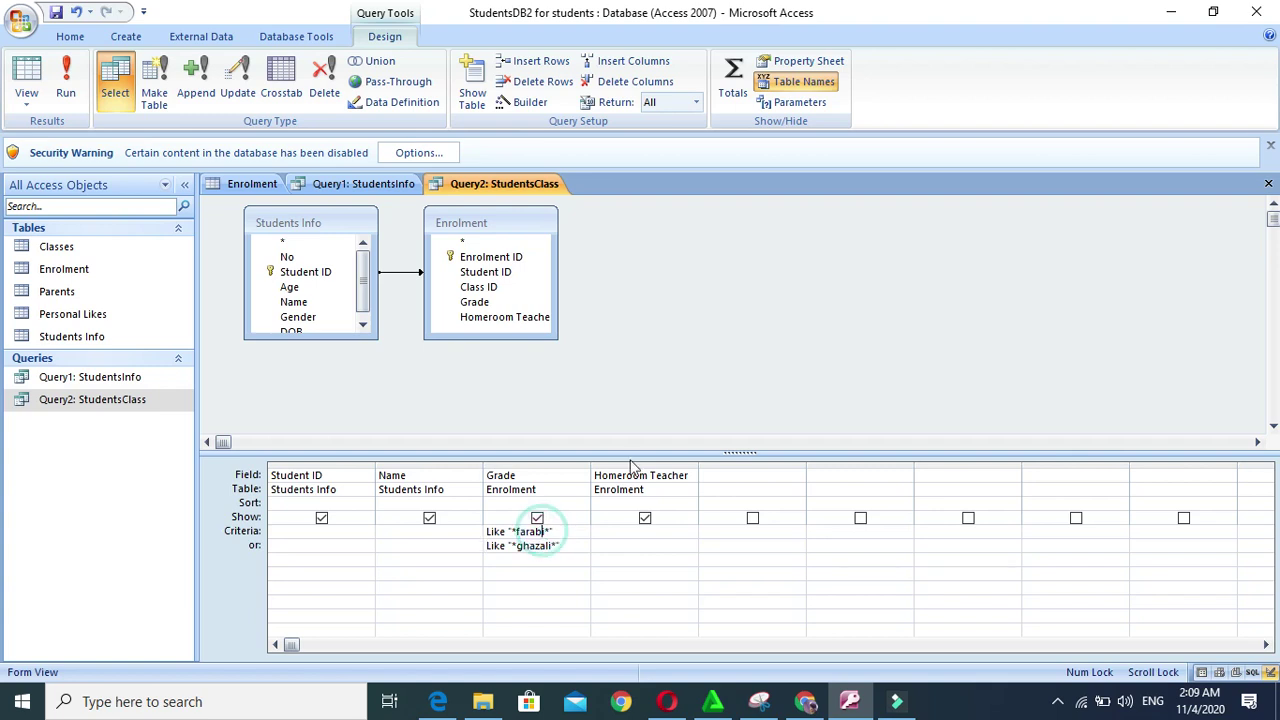
key(BackSpace)
key(BackSpace)
key(BackSpace)
key(BackSpace)
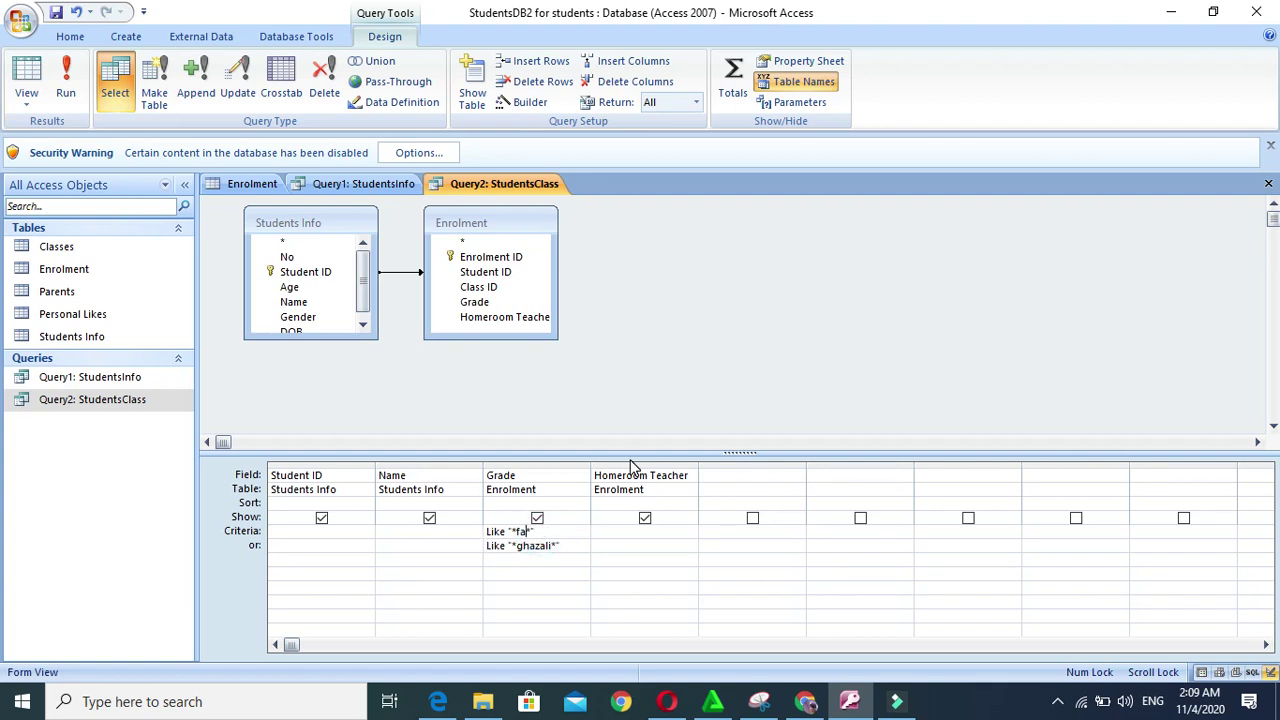
click(550, 546)
key(BackSpace)
key(BackSpace)
key(BackSpace)
key(BackSpace)
click(65, 72)
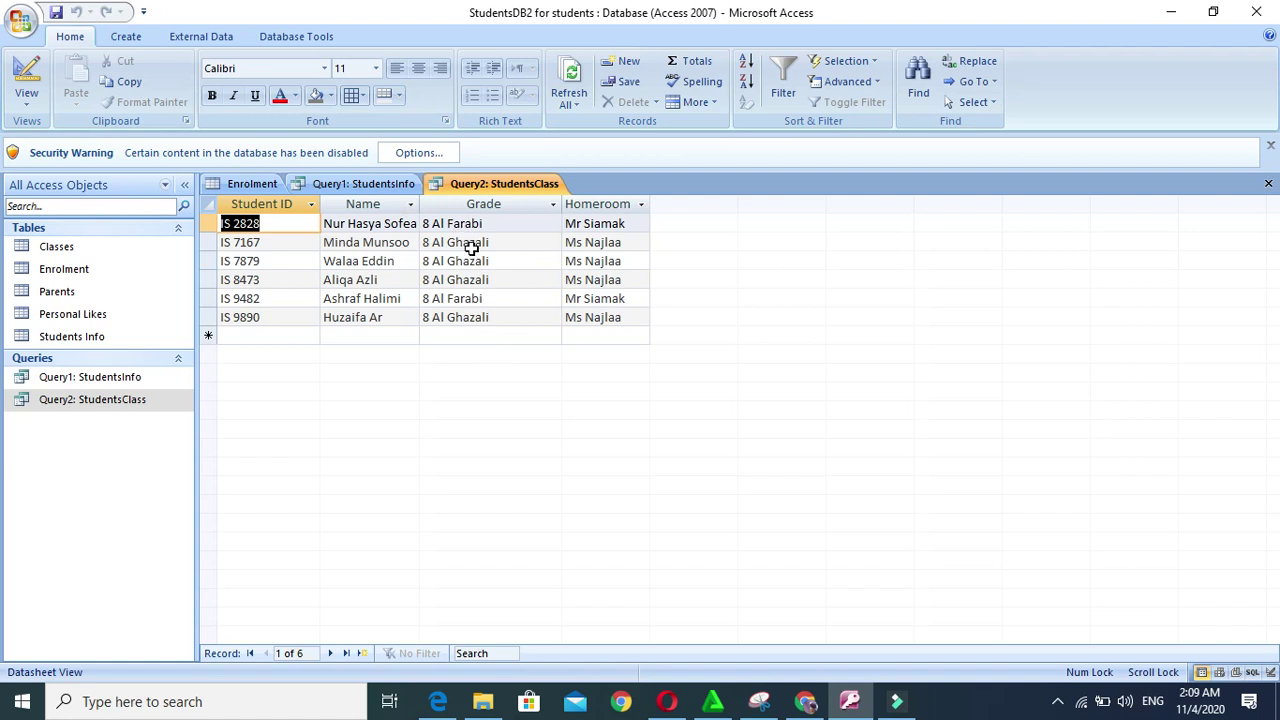
click(27, 75)
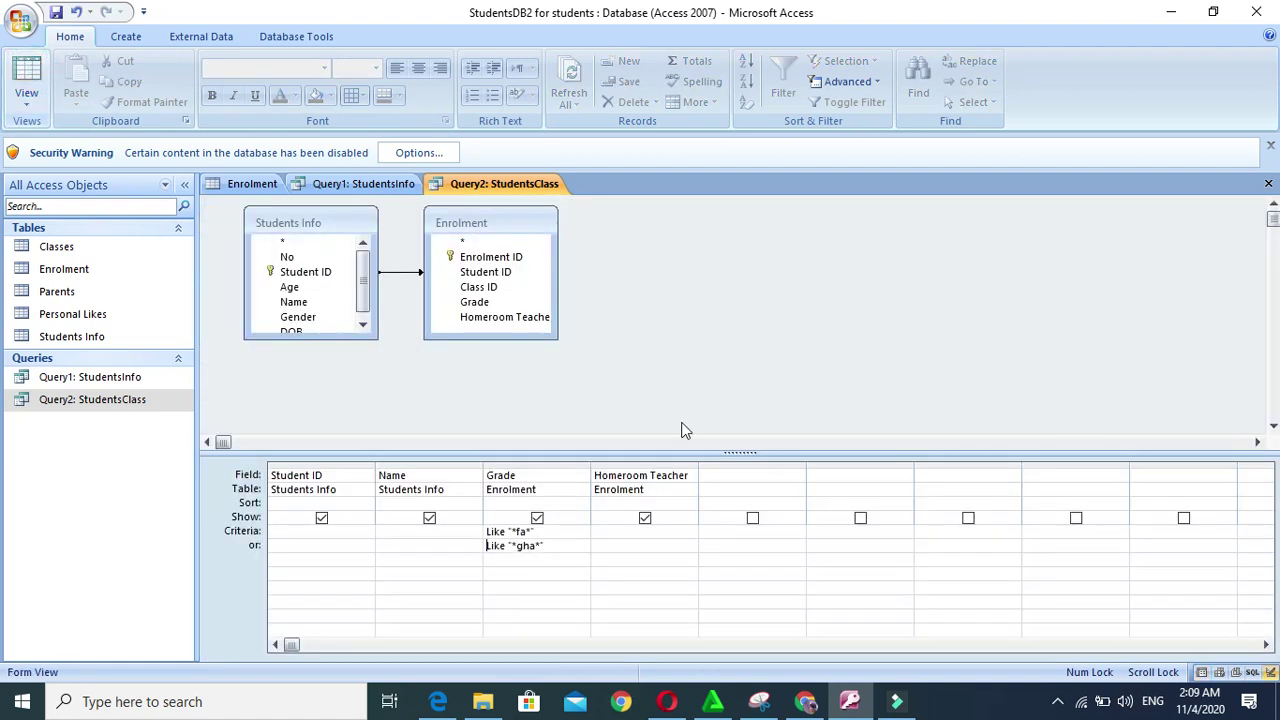
Clear both Grade criteria, enter "8 al-ghazali" with a hyphen as the only criterion, and run the query
drag(543, 545, 481, 531)
key(Delete)
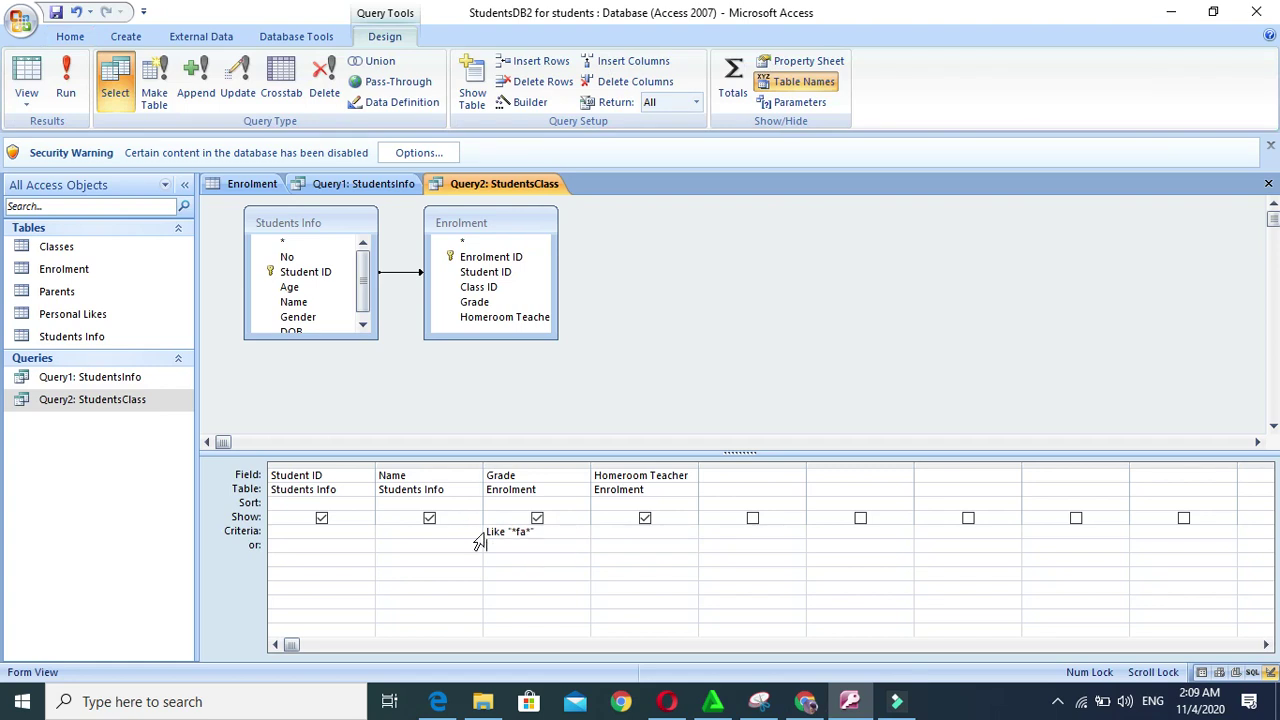
drag(546, 530, 301, 510)
key(Delete)
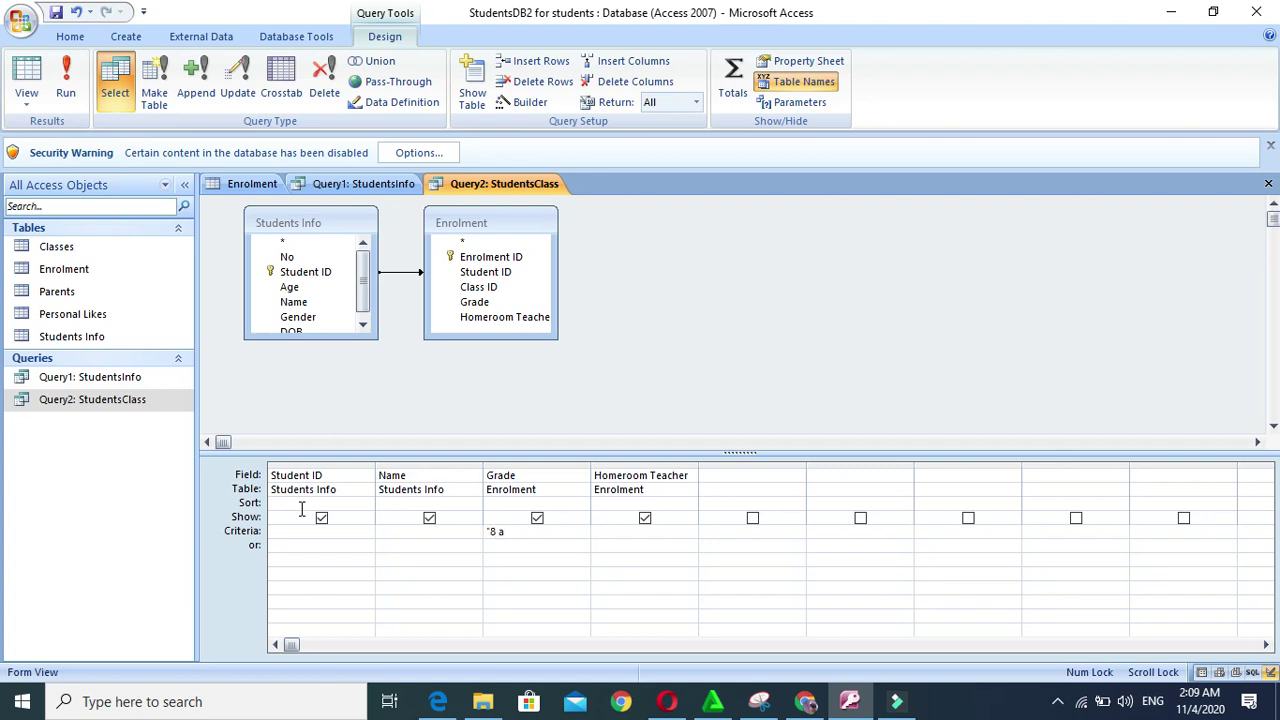
text(g)
text(hazali)
text(')
click(65, 80)
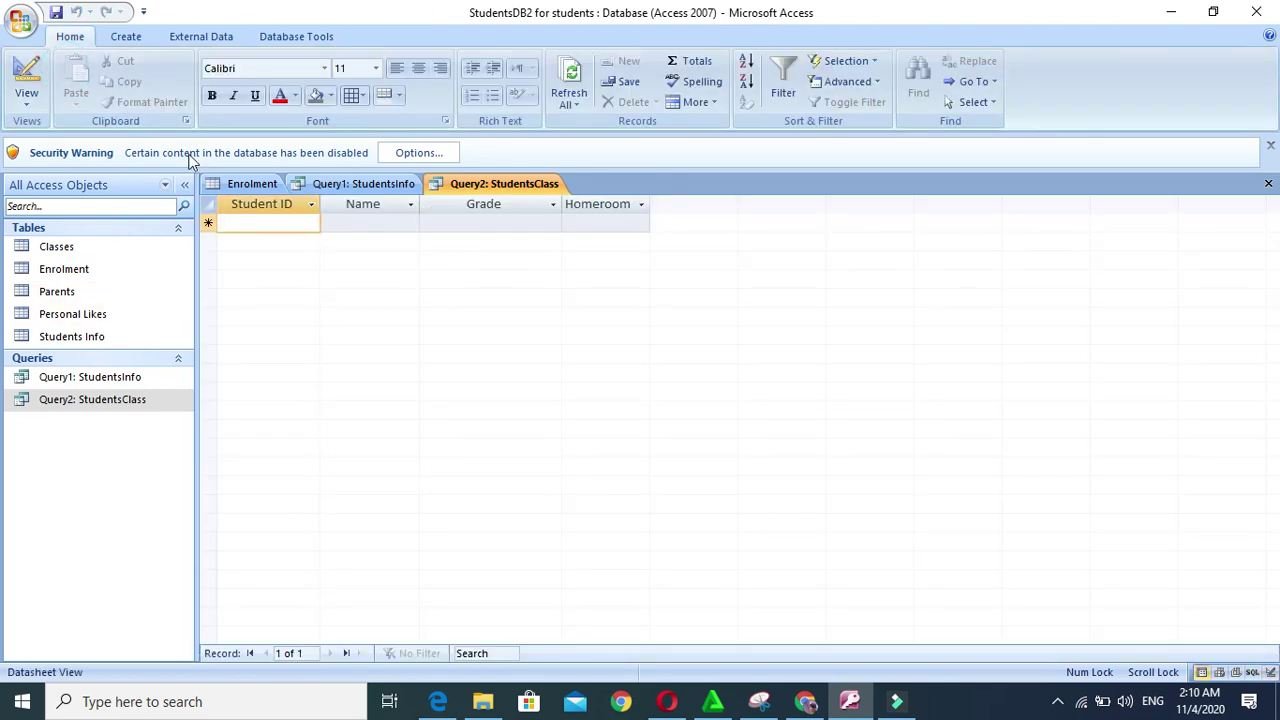
Replace the hyphen in the Grade criterion with a space so it reads "8 al ghazali" and rerun the query
click(27, 80)
click(512, 532)
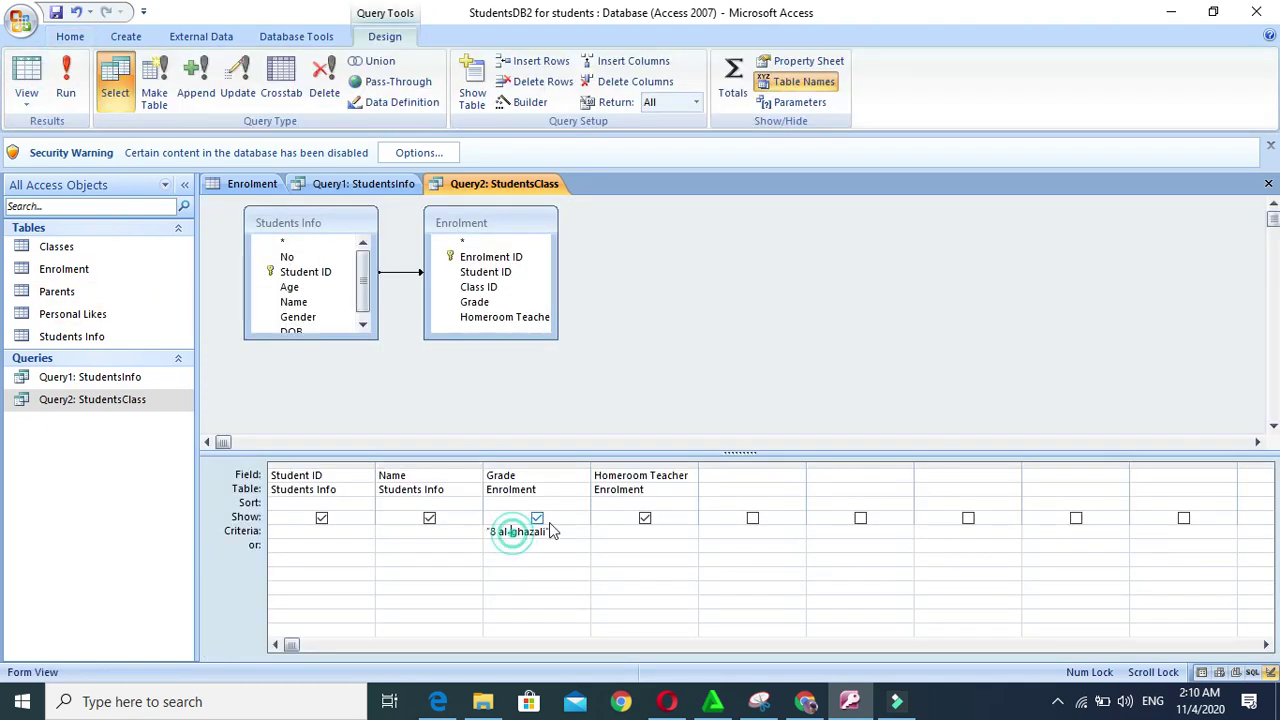
click(65, 80)
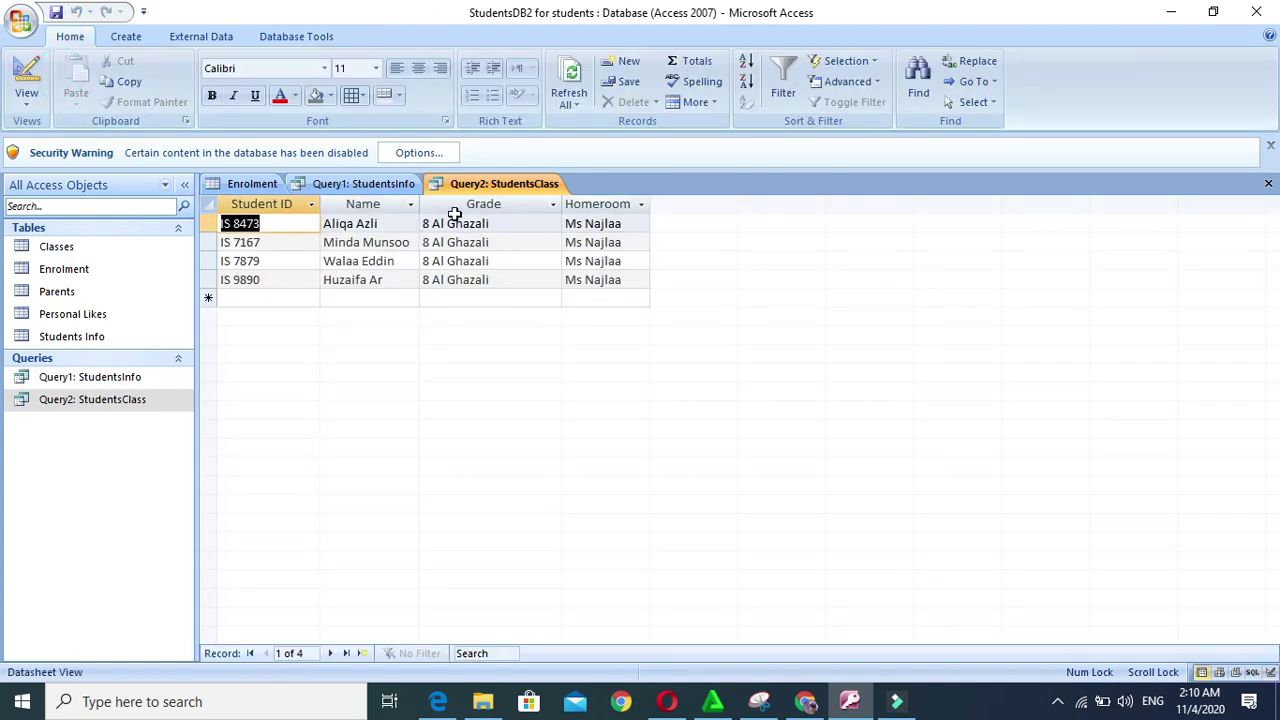
Put an equals sign before the Grade criterion to make it ="8 al ghazali", run the query, and return to its design
click(26, 75)
click(487, 531)
text(="8 al ghazali)
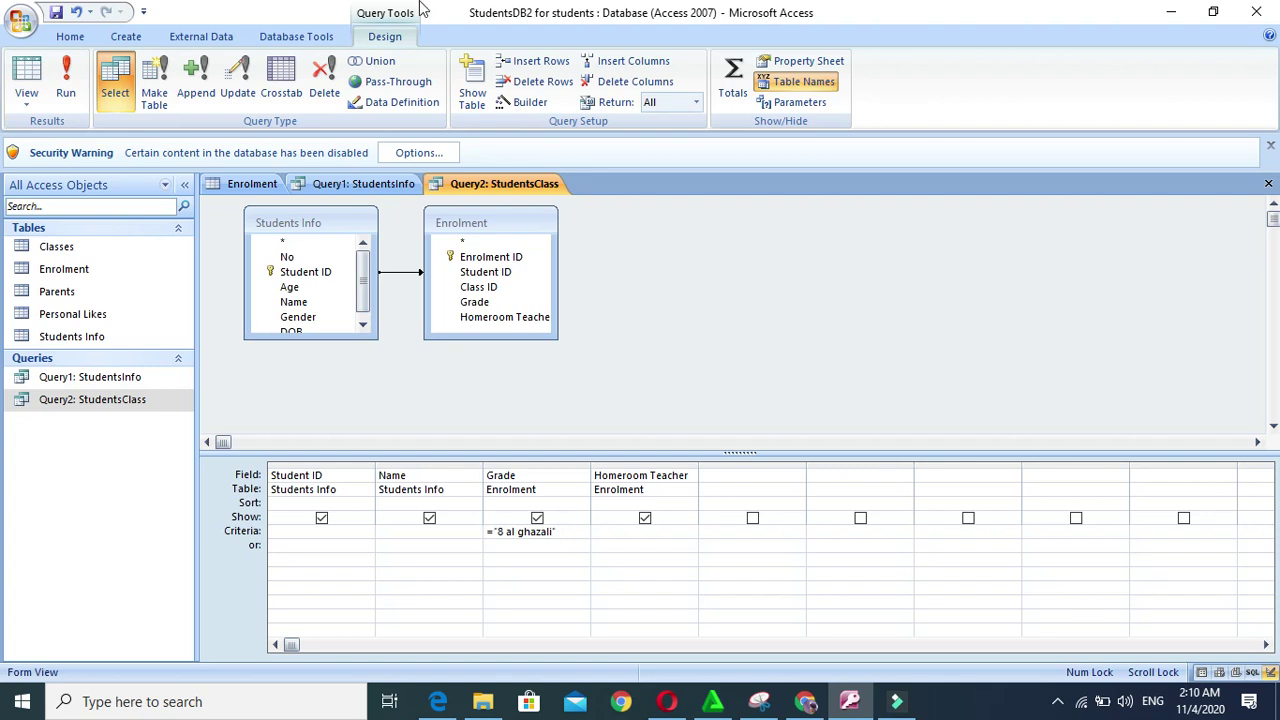
click(65, 80)
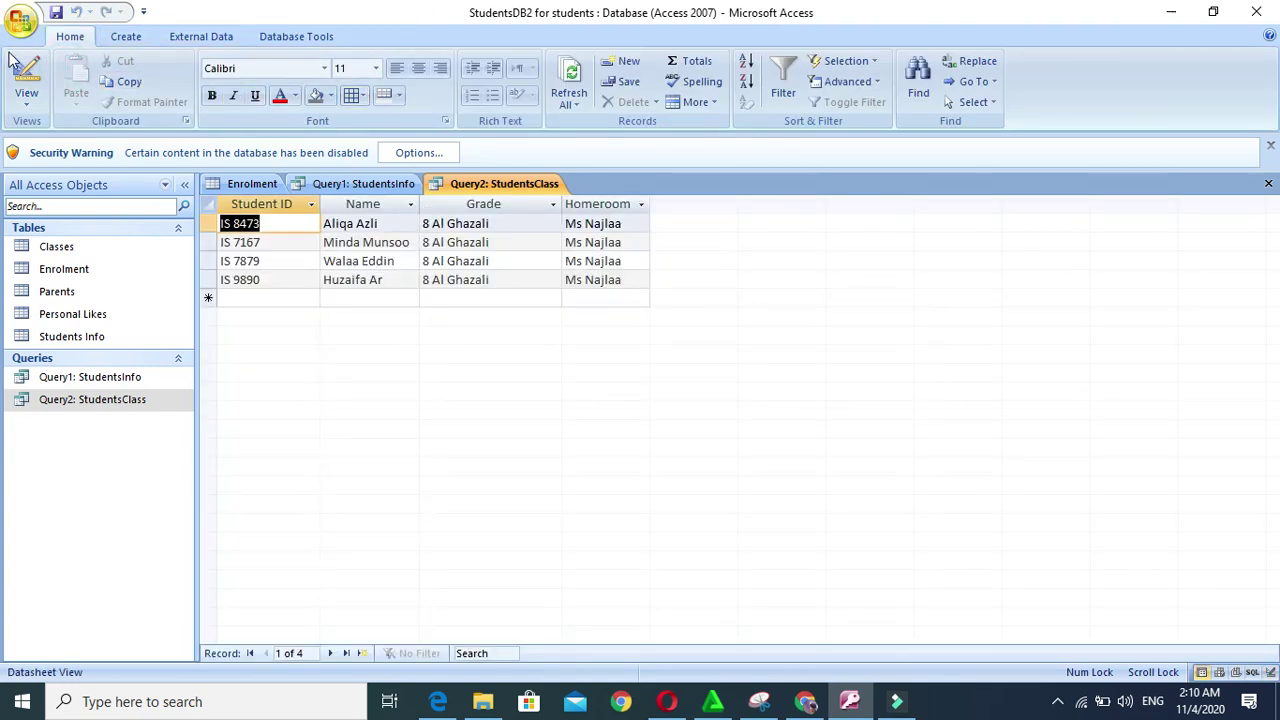
click(26, 78)
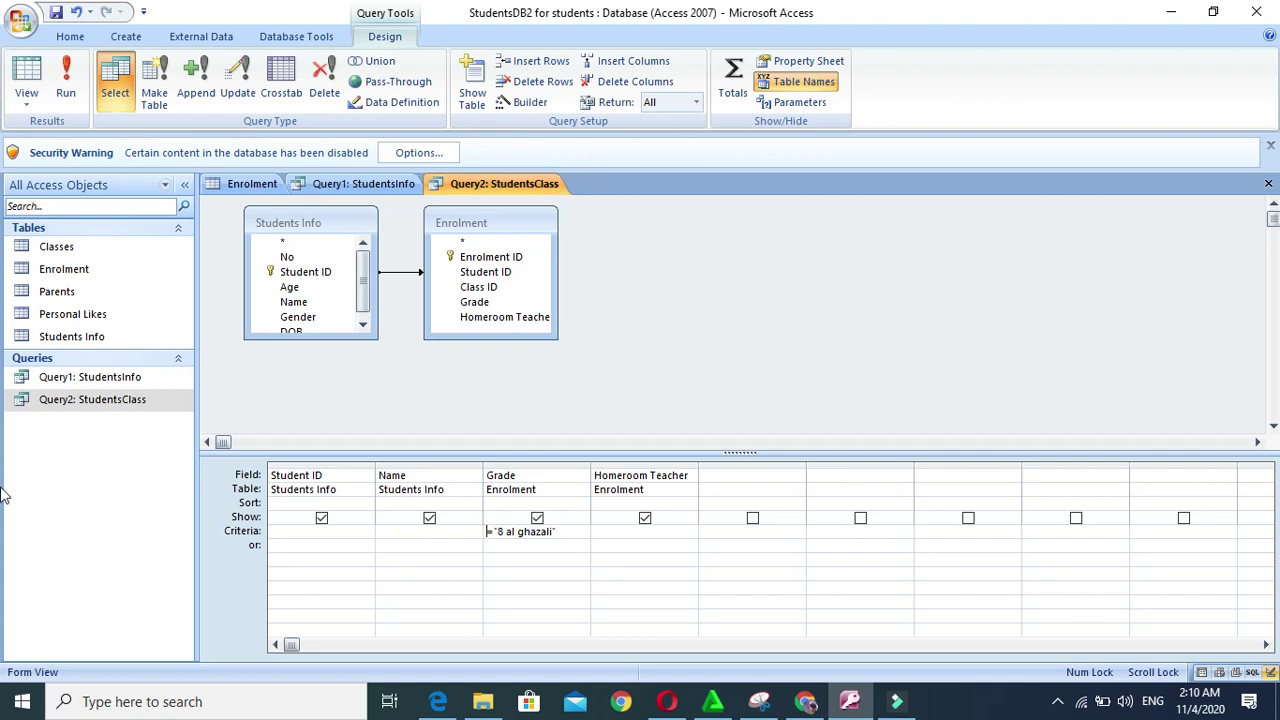
Open Query1: StudentsInfo, review its records, and switch it to its design
click(121, 386)
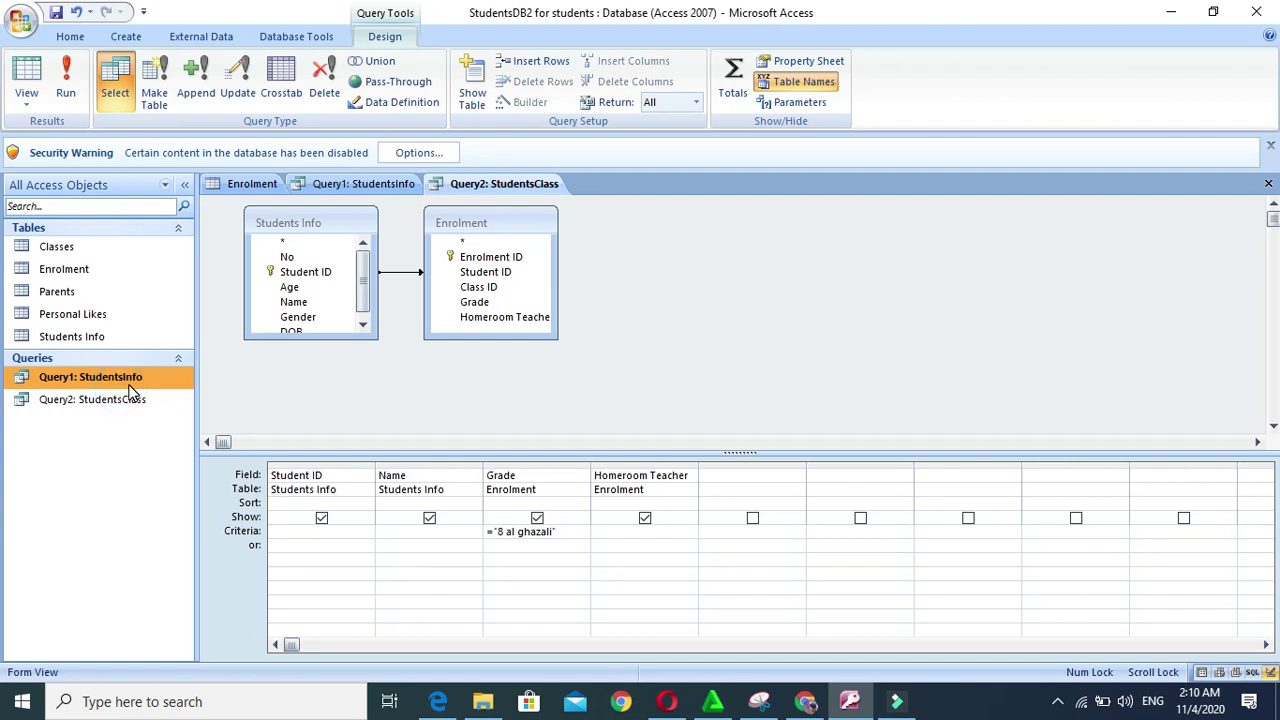
double_click(129, 386)
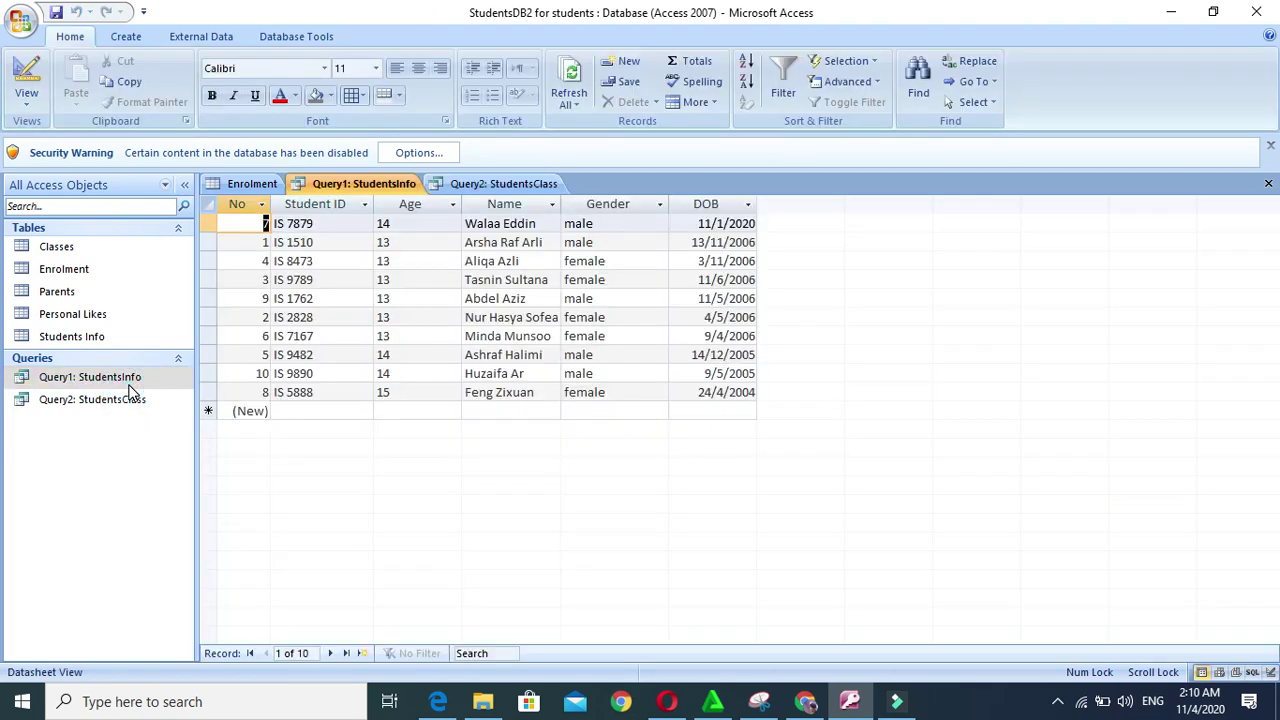
click(447, 527)
double_click(143, 379)
click(38, 75)
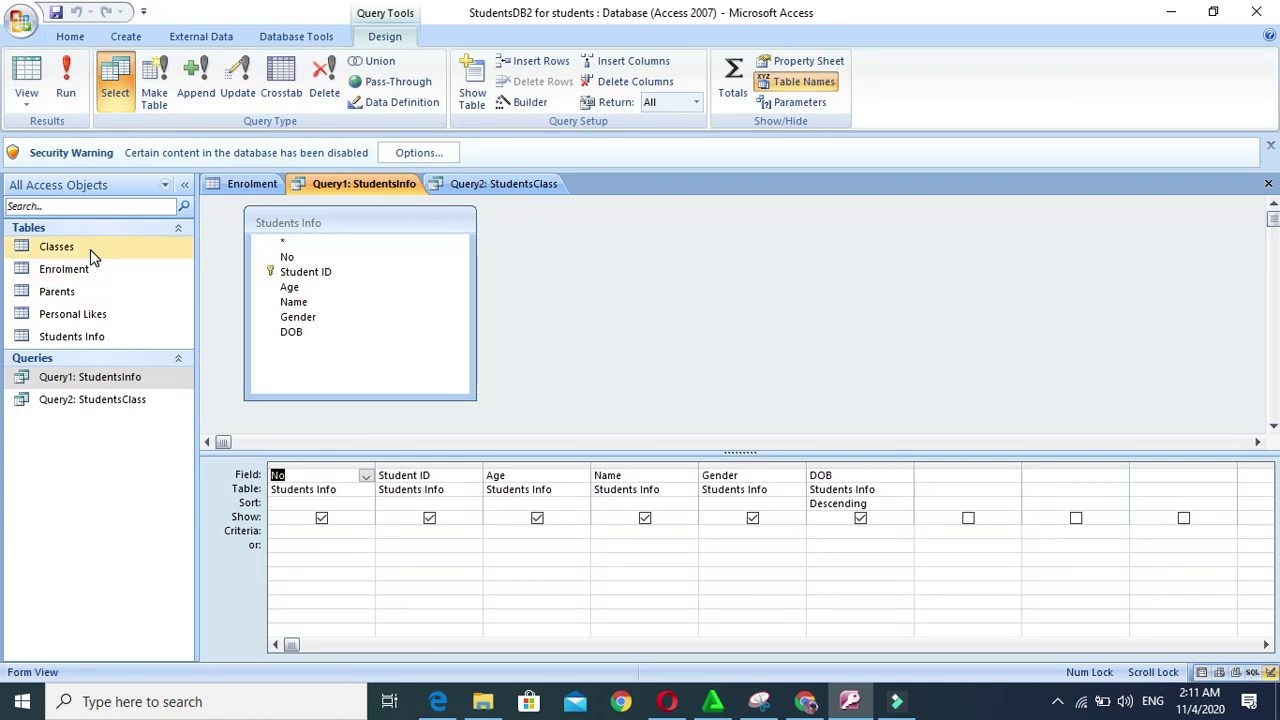
Open the Students Info table to check the DOB column, then go back to Query1: StudentsInfo
click(103, 338)
double_click(103, 338)
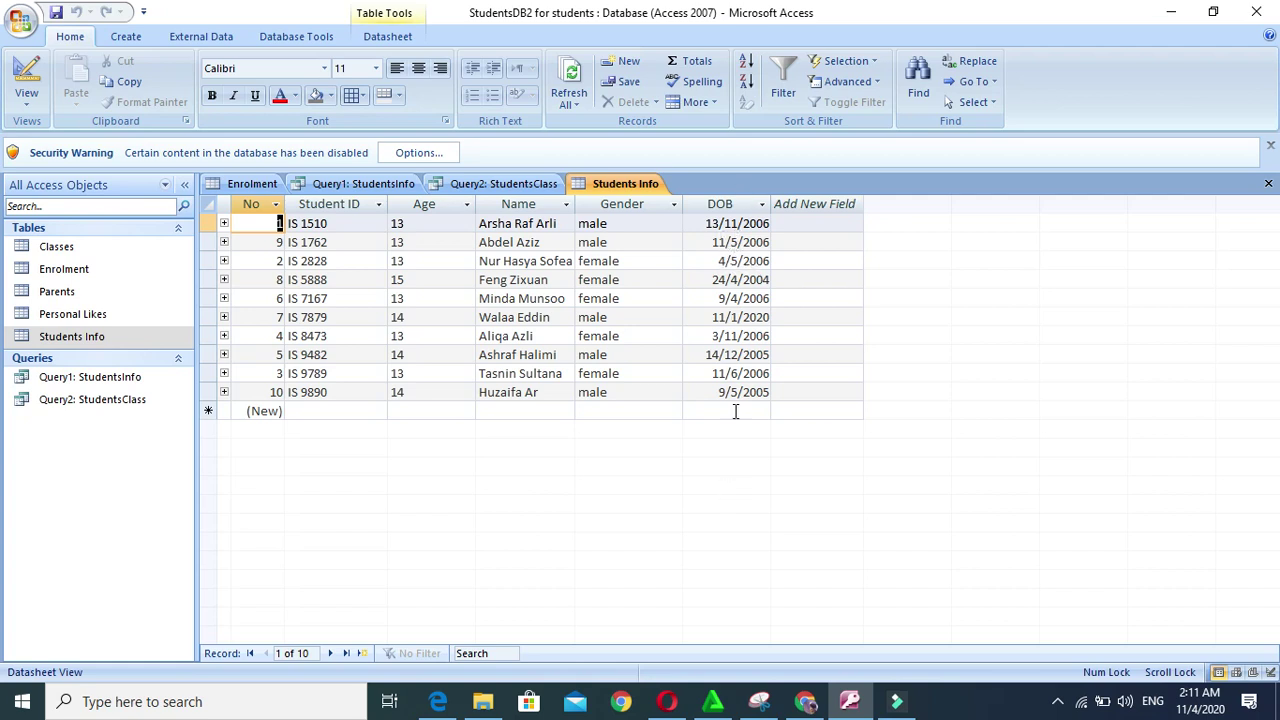
click(91, 384)
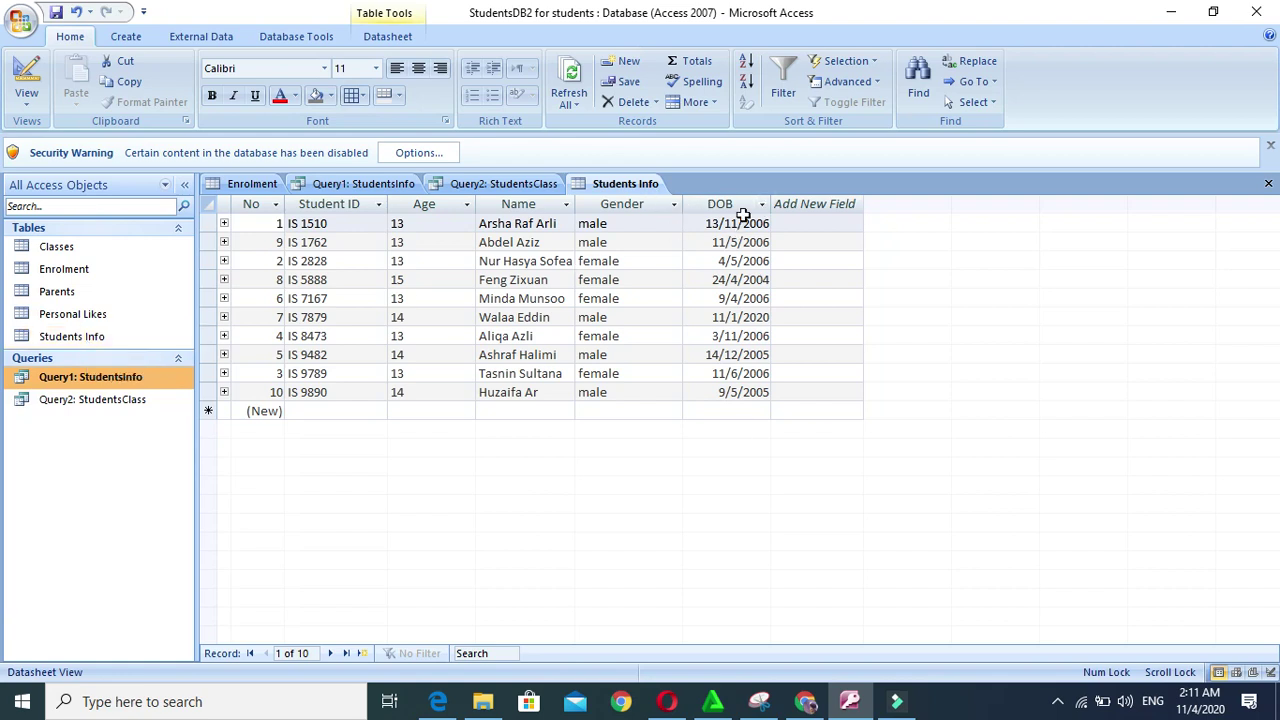
double_click(131, 382)
click(131, 382)
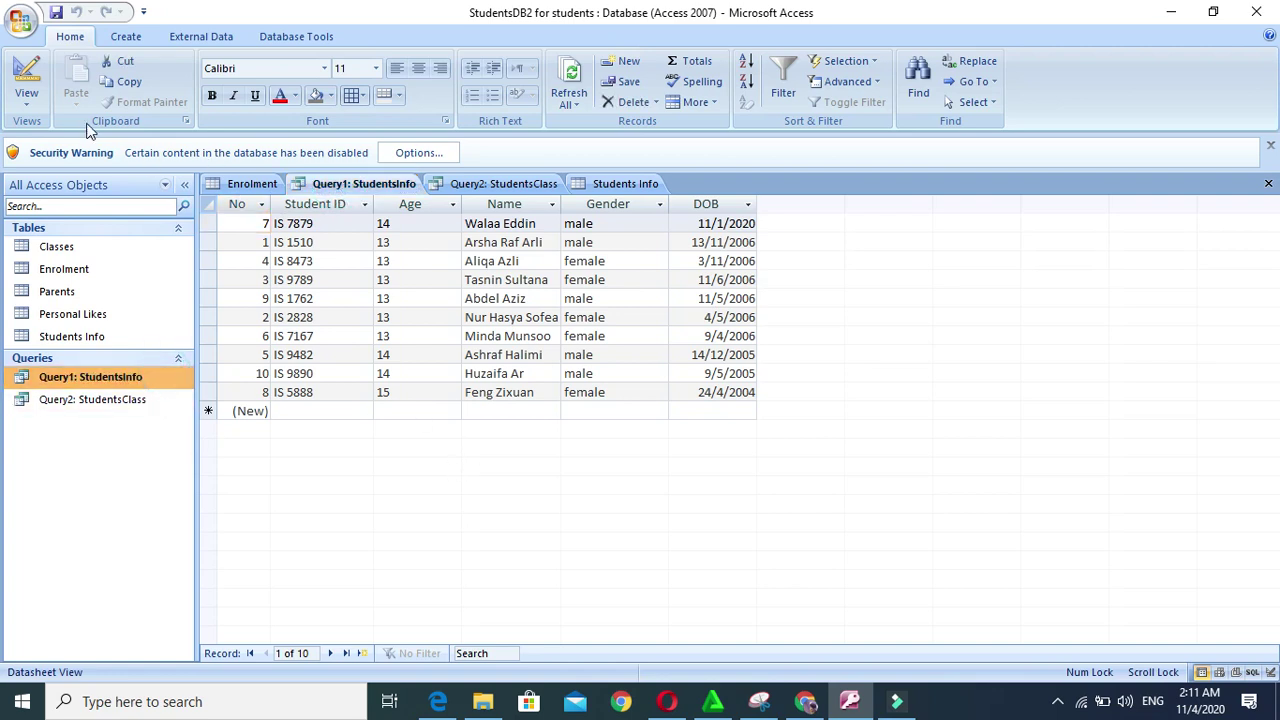
In the design of Query1: StudentsInfo, enter >=april 2005 as the criterion for the DOB field
click(28, 72)
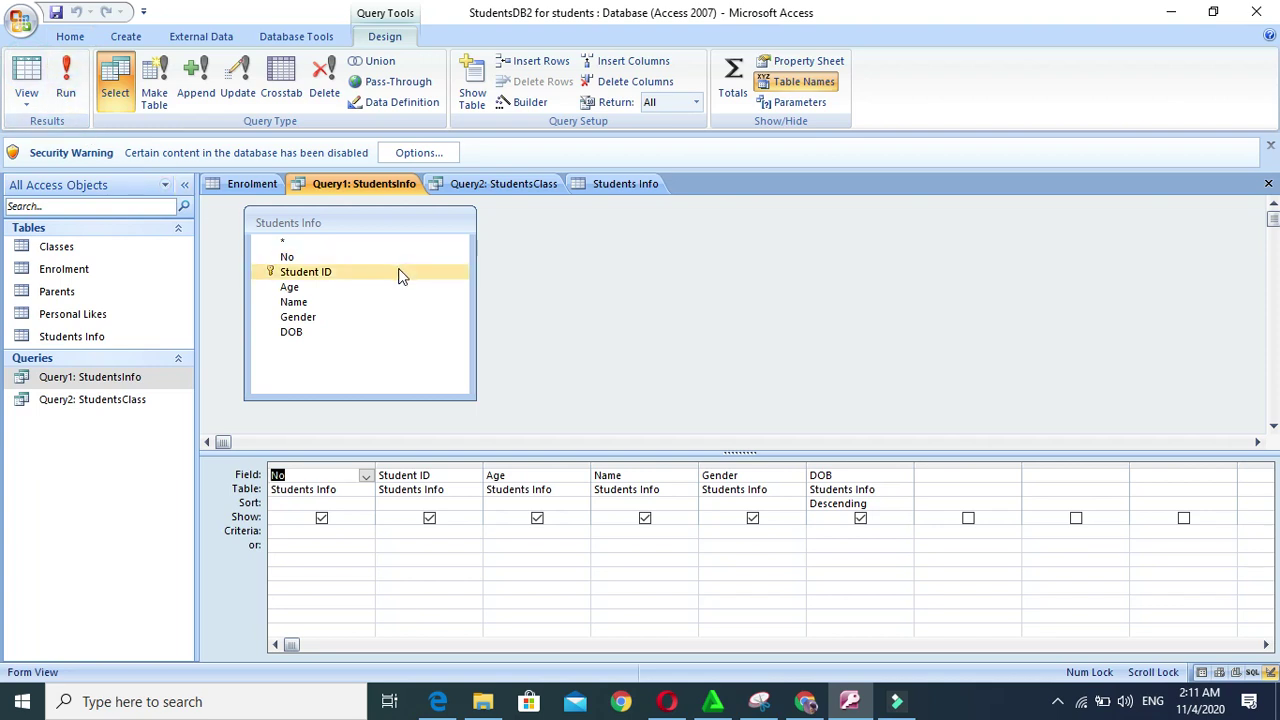
click(297, 533)
click(829, 535)
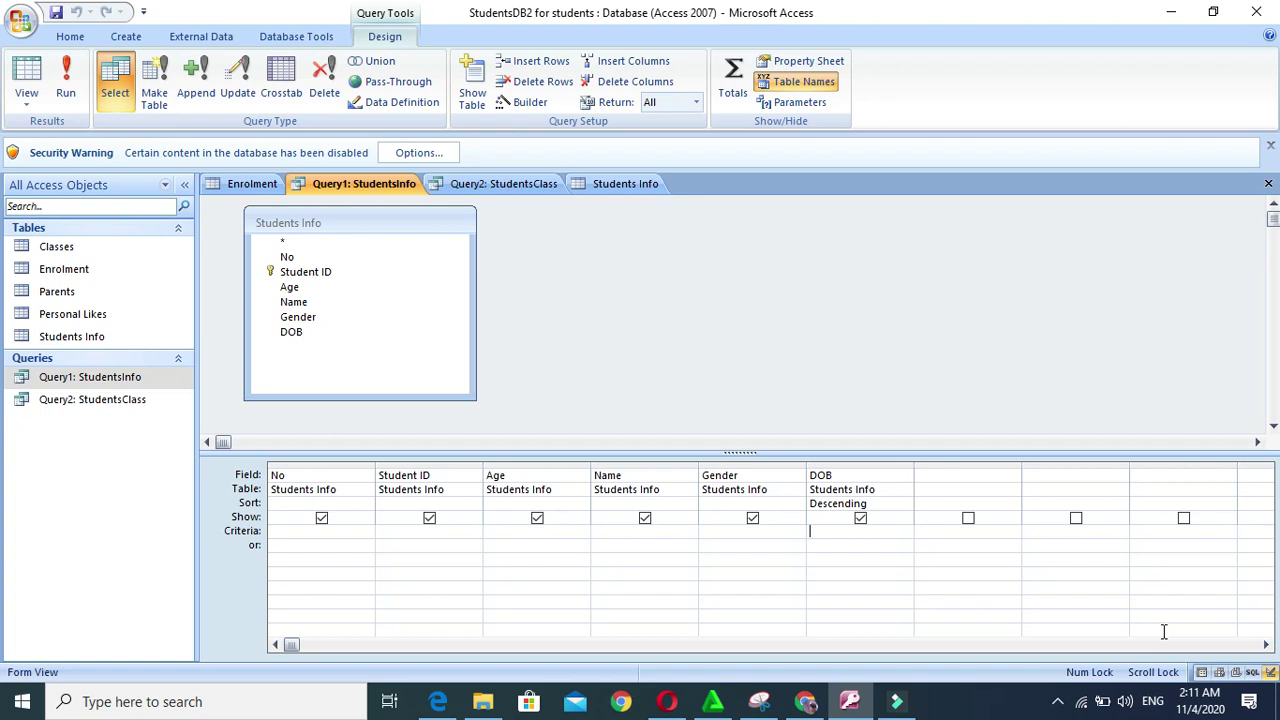
text(>=apri)
text(l 2o005)
key(BackSpace)
key(BackSpace)
key(BackSpace)
text(005)
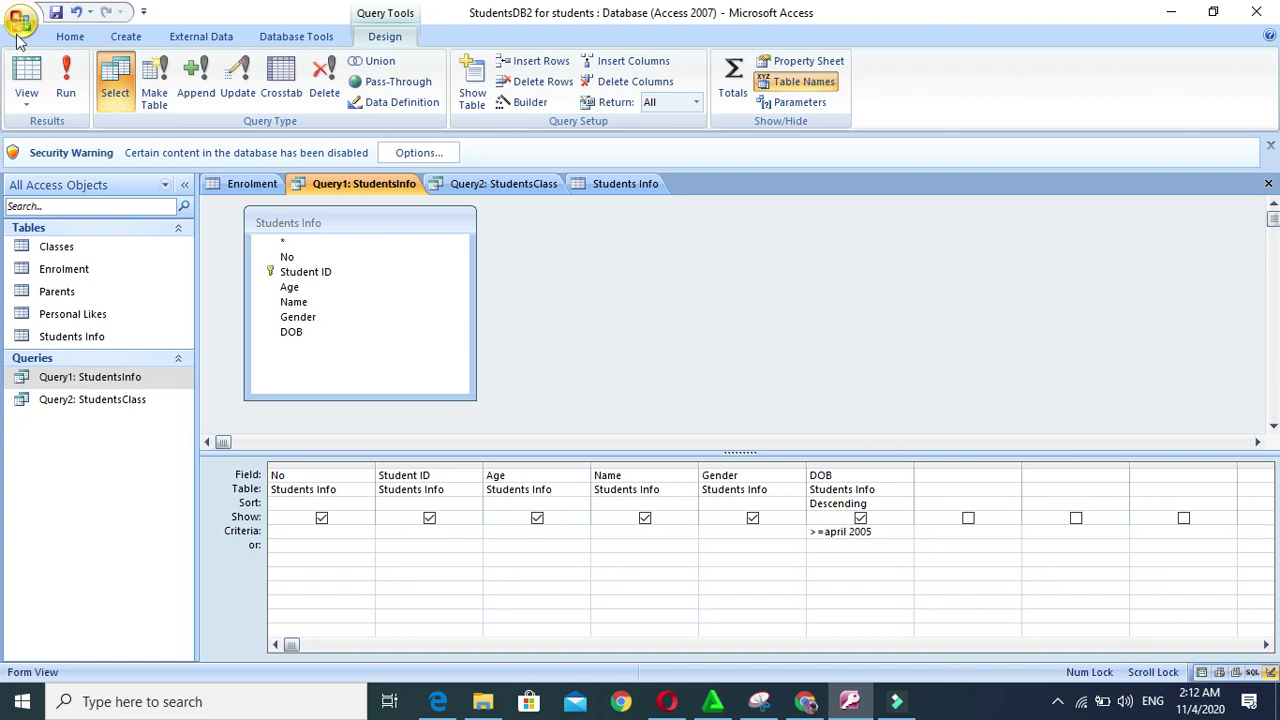
Run the StudentsInfo query, replace its DOB criterion with >=may 2006, and run it again
click(78, 83)
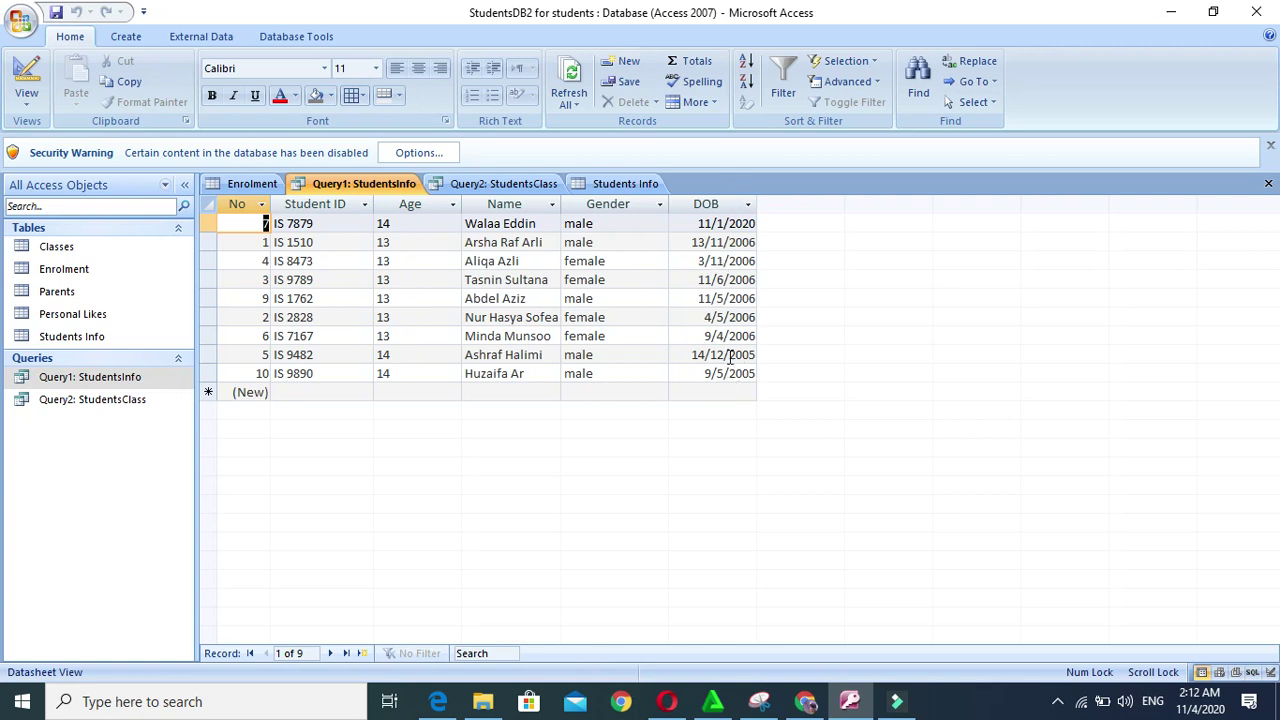
click(26, 75)
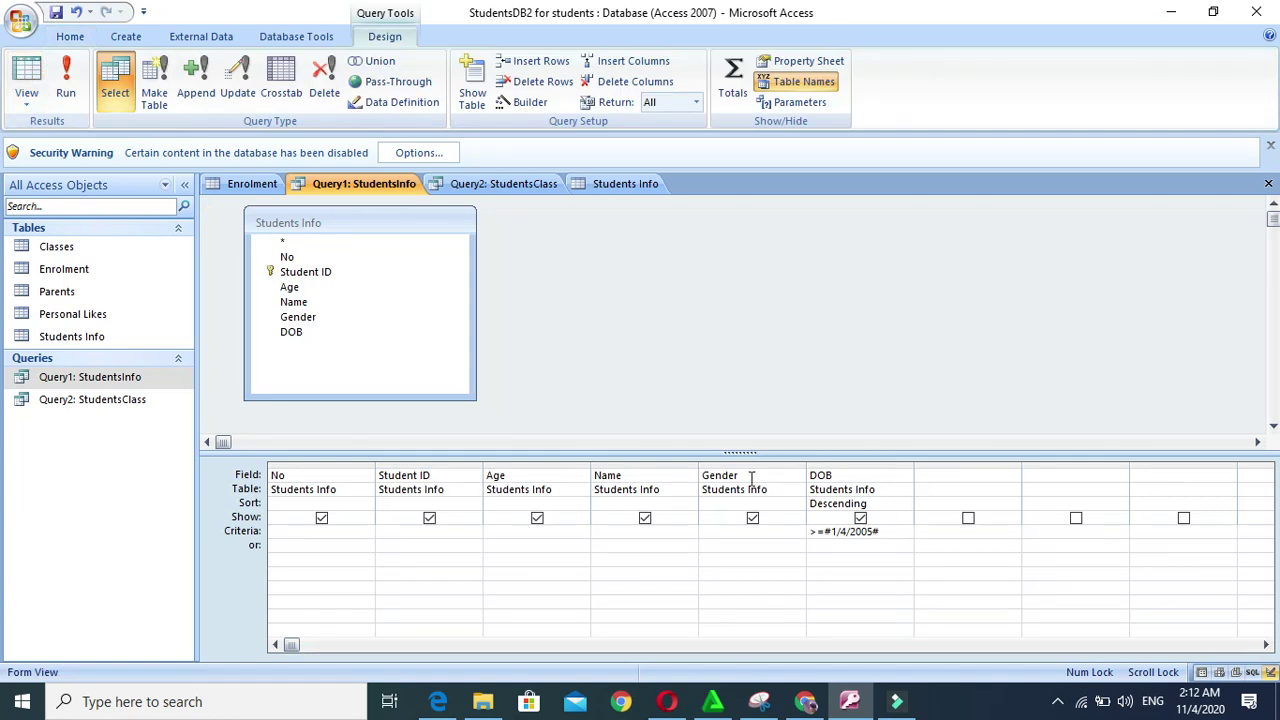
drag(906, 531, 812, 531)
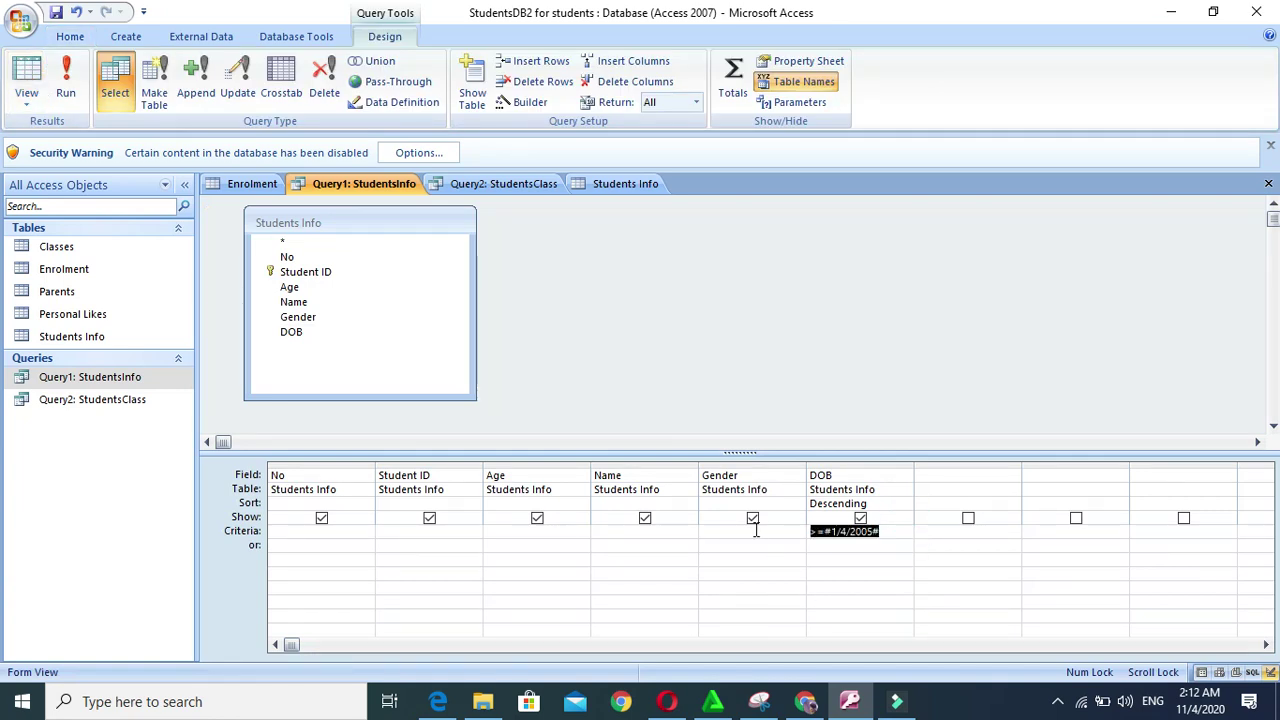
key(Delete)
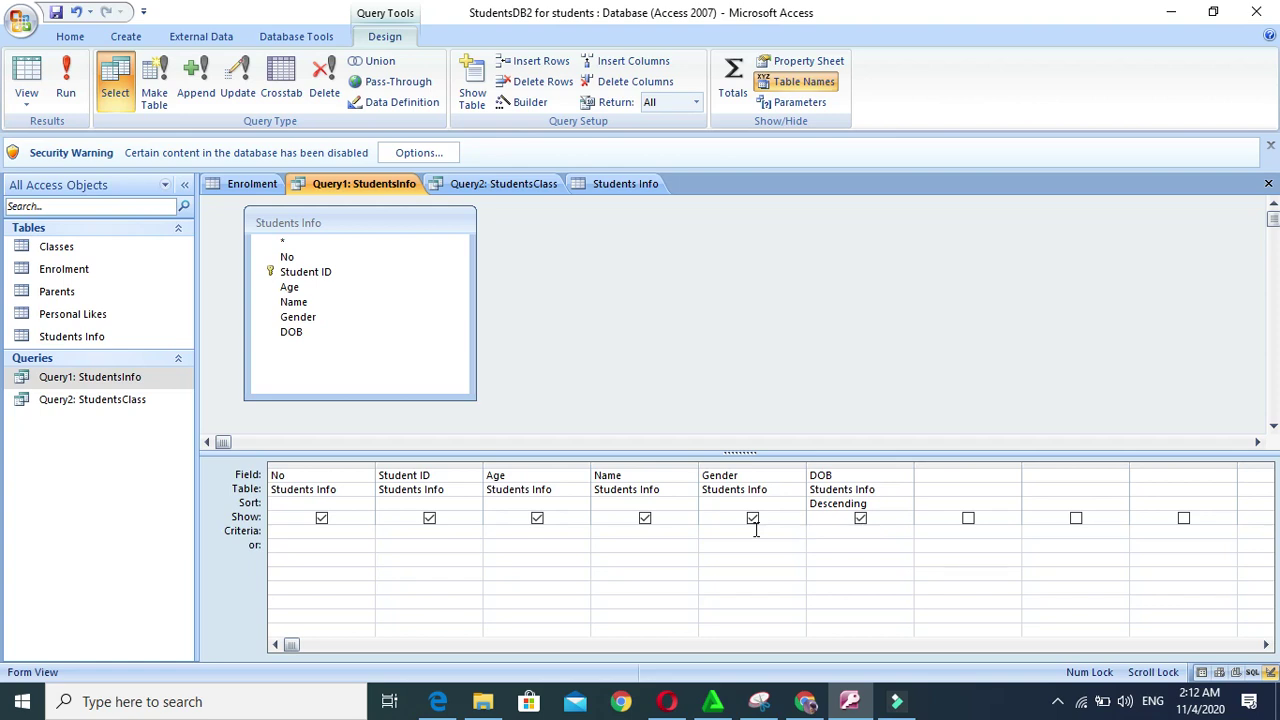
text(>=may 2006)
click(65, 85)
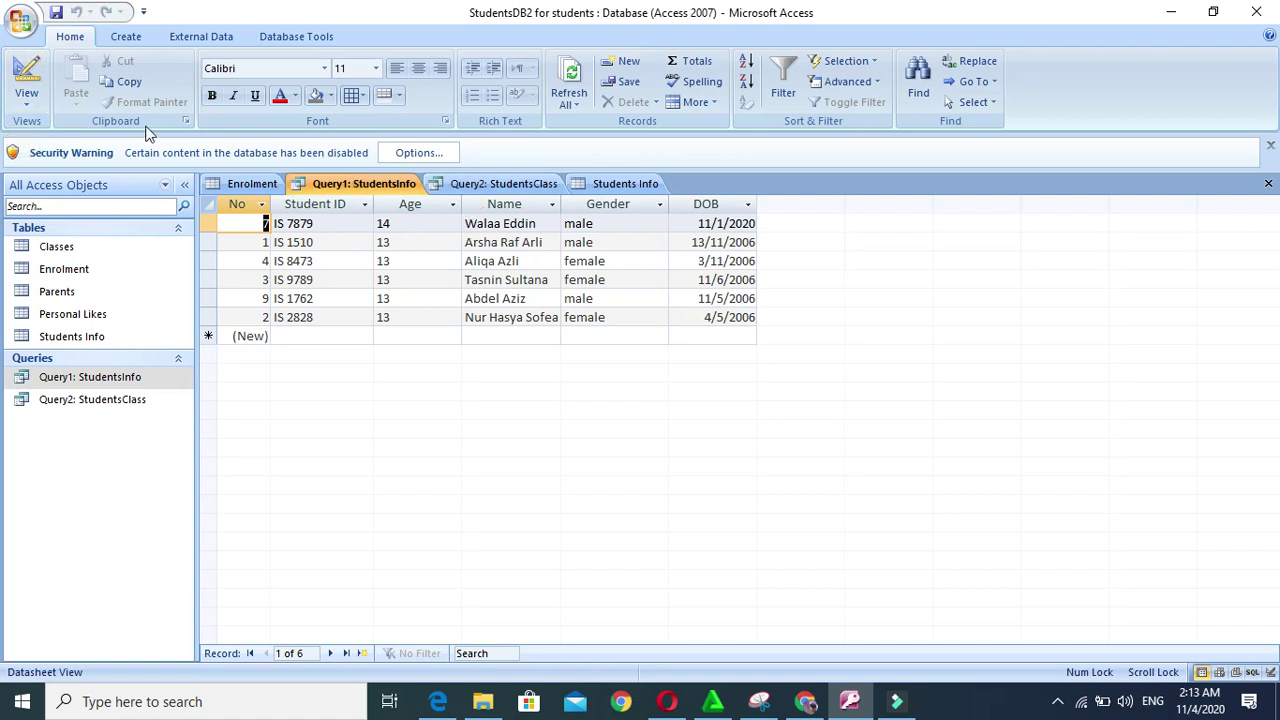
Return to the query design, replace the DOB criterion with >=11/6/2006, and run the query
click(27, 80)
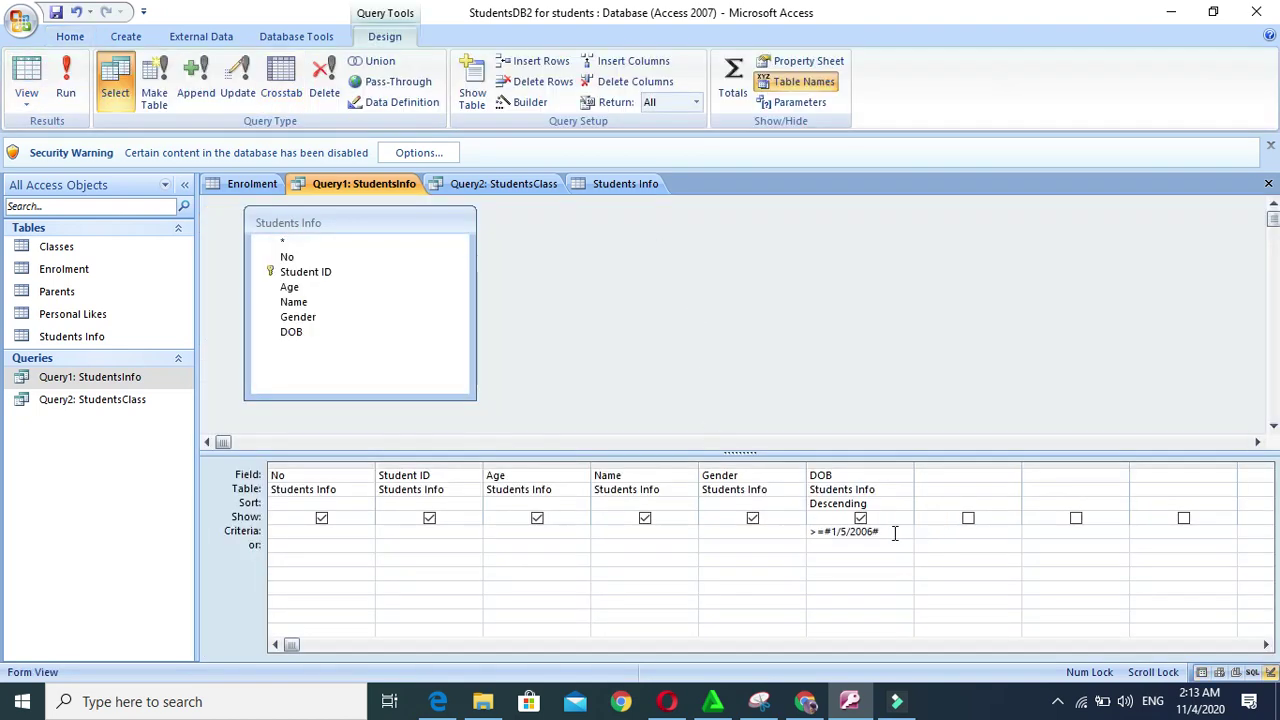
drag(894, 529, 700, 531)
key(Delete)
text(>)
text(=)
text(11)
text(/)
text(6)
text(/)
text(2006)
click(65, 80)
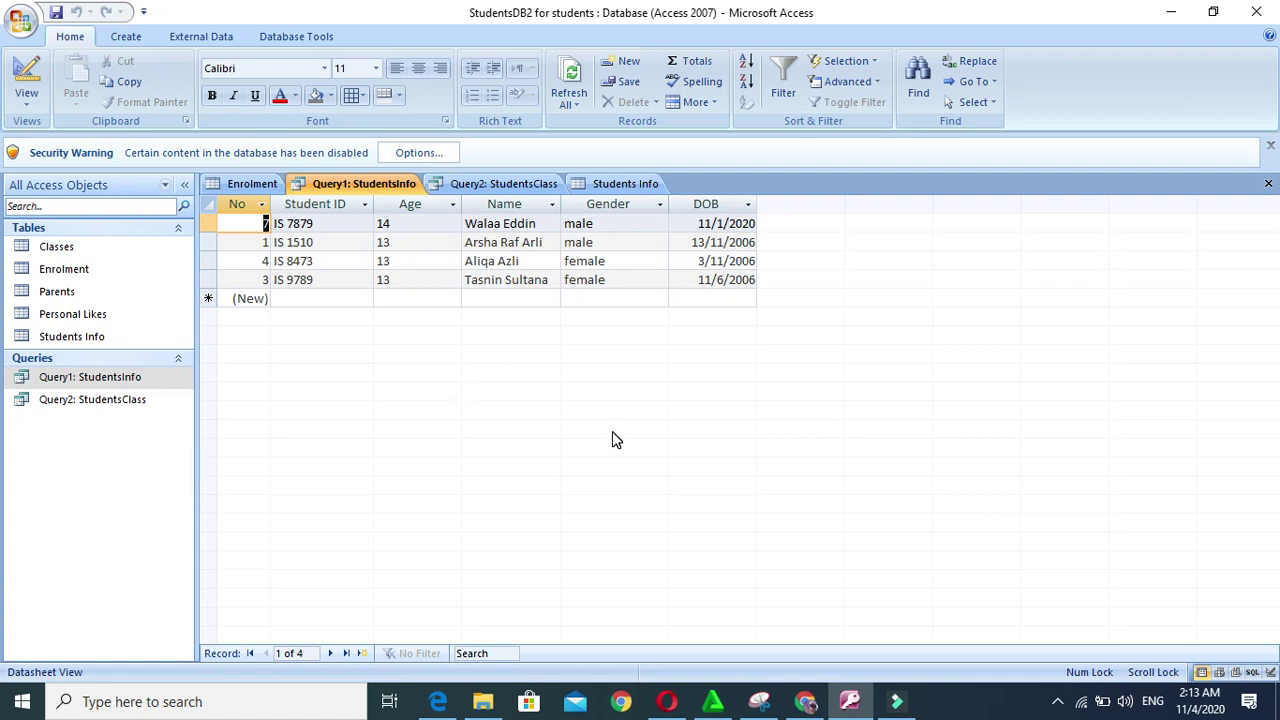
Return to the query design, replace the DOB criterion with >=2005 and <=2006, and run the query
click(25, 70)
click(849, 531)
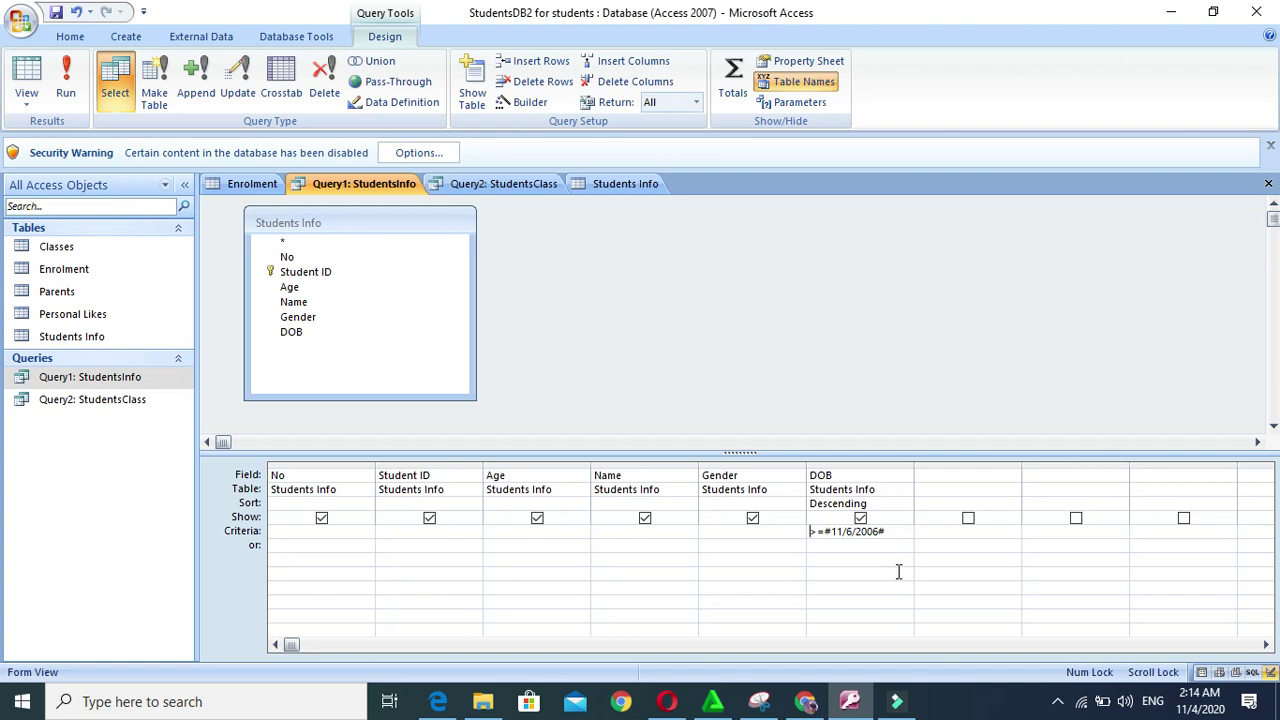
drag(895, 531, 625, 523)
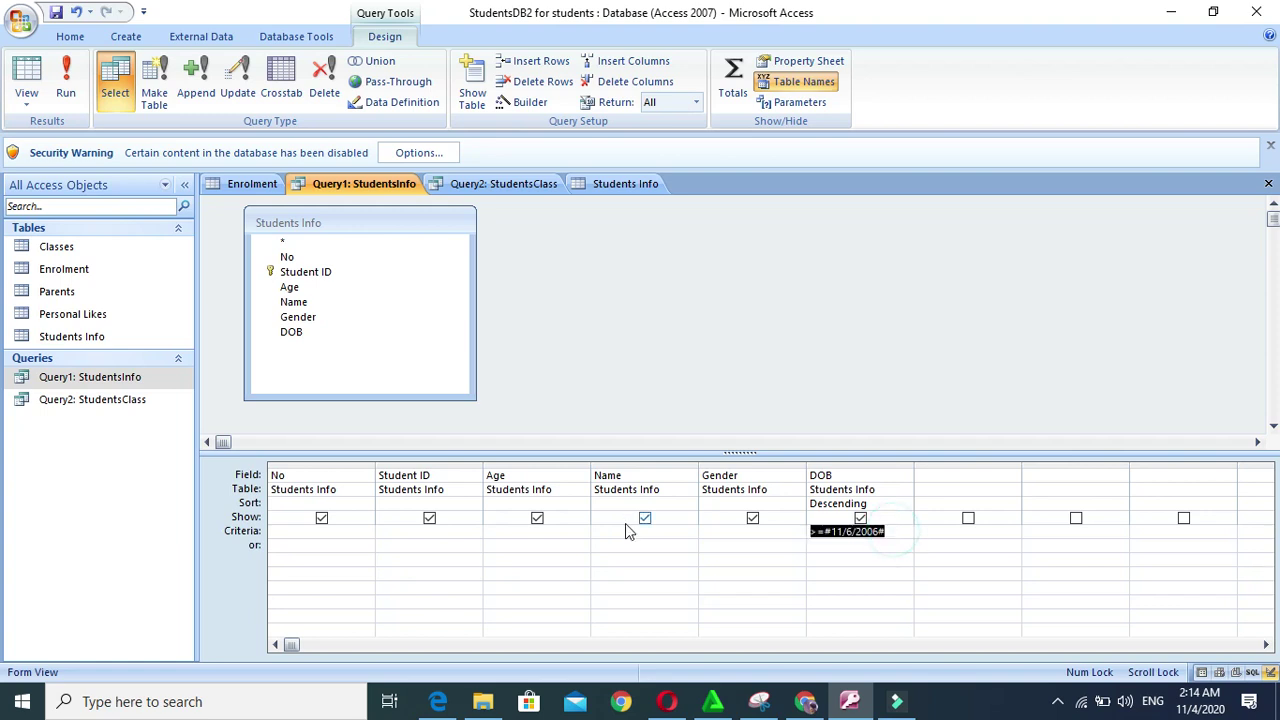
key(BackSpace)
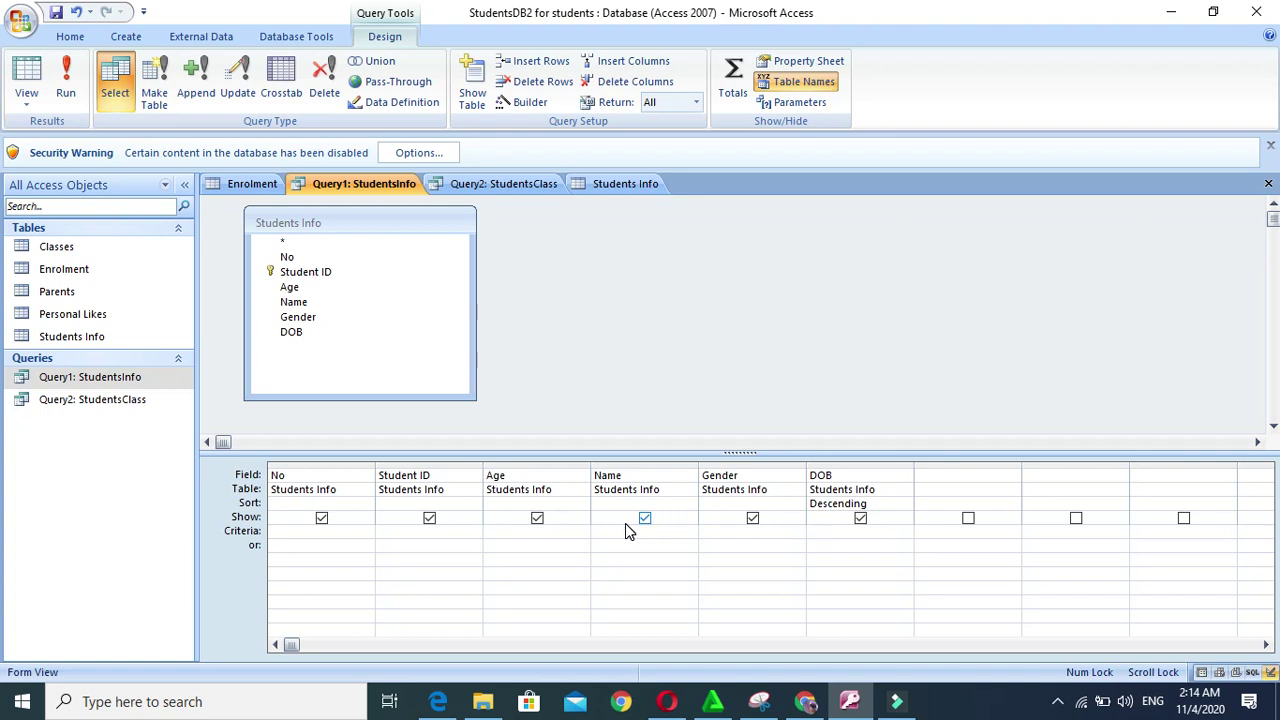
text(.)
text(>)
text(=)
text(200)
text(5)
text( and)
text( <)
text(=2006)
click(65, 80)
Return to the query design and change the lower limit of the DOB criterion to the full date 1/1/2005
click(26, 78)
click(824, 537)
click(868, 536)
click(857, 535)
click(860, 534)
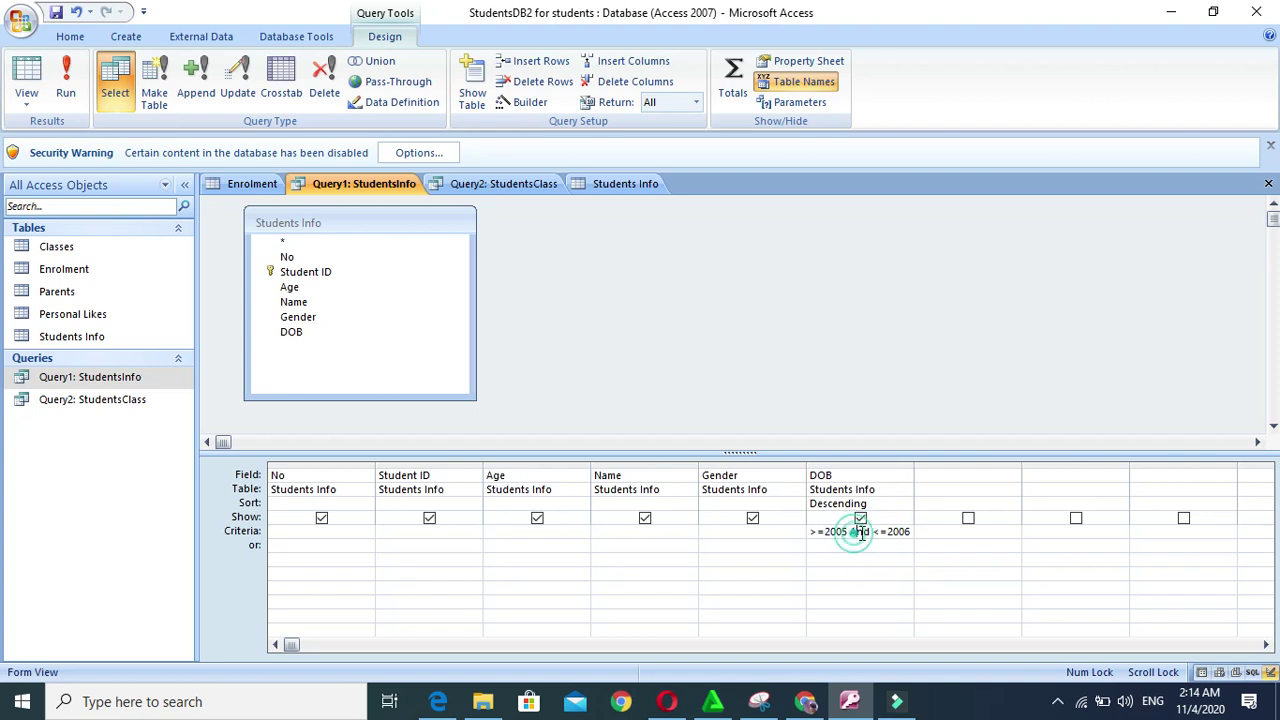
click(880, 532)
click(847, 535)
key(BackSpace)
key(BackSpace)
key(BackSpace)
key(BackSpace)
text(1/)
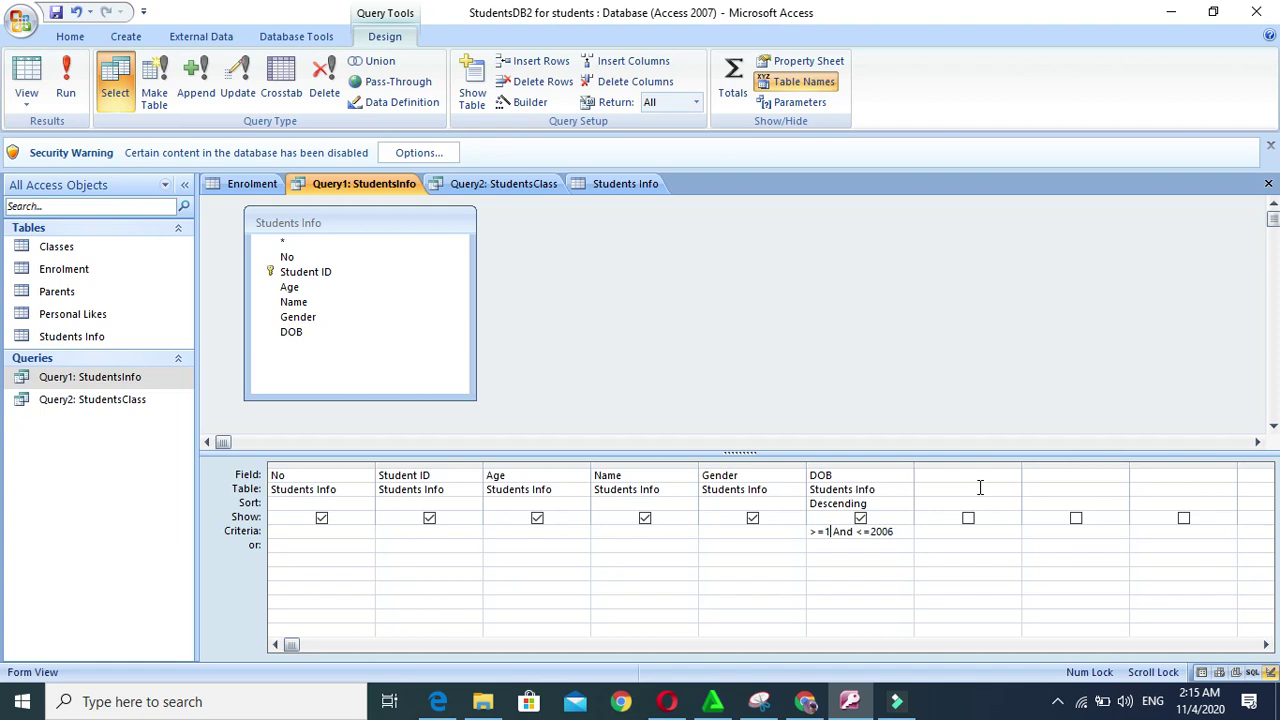
text(1/2005)
Change the upper limit of the DOB criterion to the full date 1/1/2006 and run the query
click(896, 531)
key(Right)
key(Right)
key(Right)
key(Right)
key(Right)
key(Right)
key(Right)
key(Right)
key(Right)
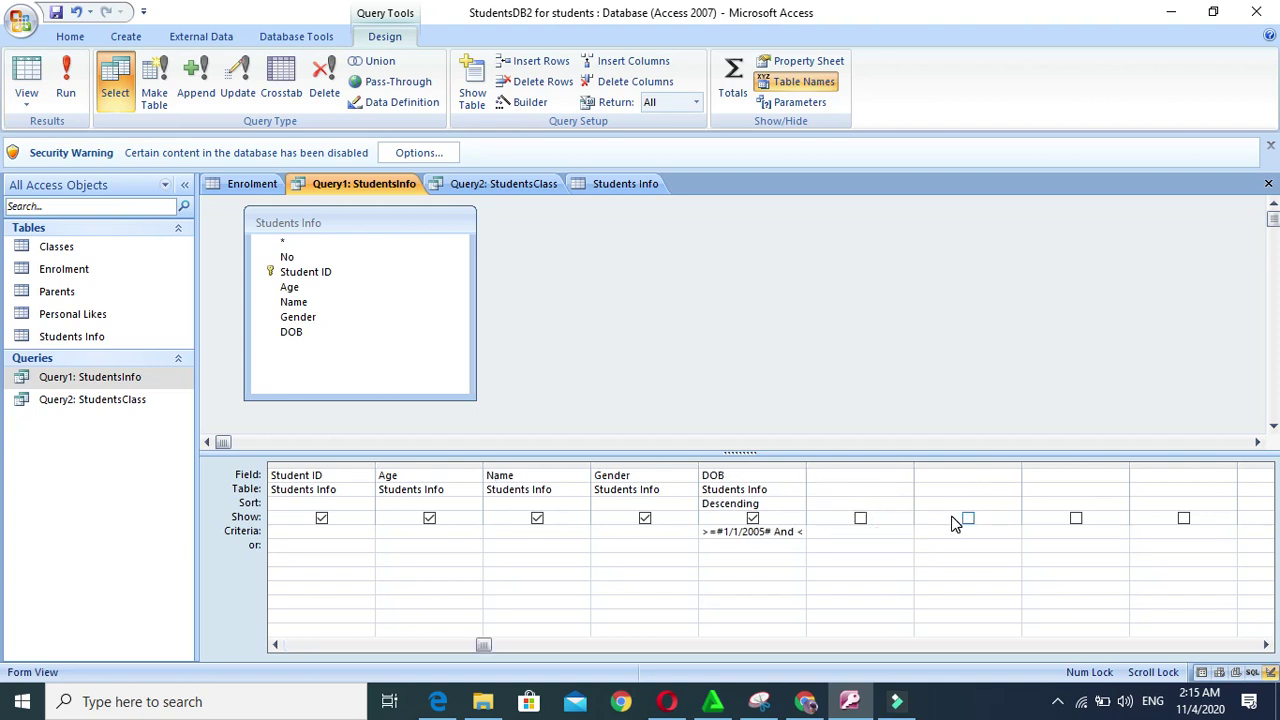
click(790, 531)
text(=2006)
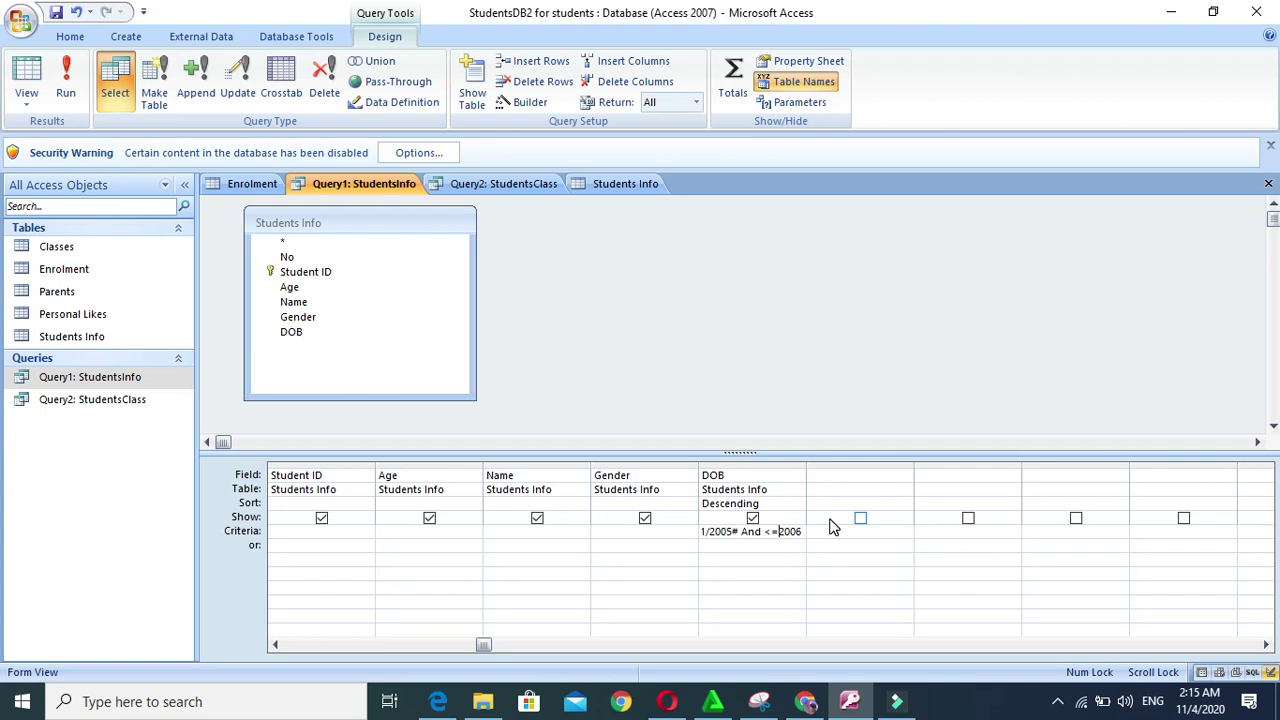
text(//)
key(BackSpace)
key(BackSpace)
text(1/1/)
click(66, 78)
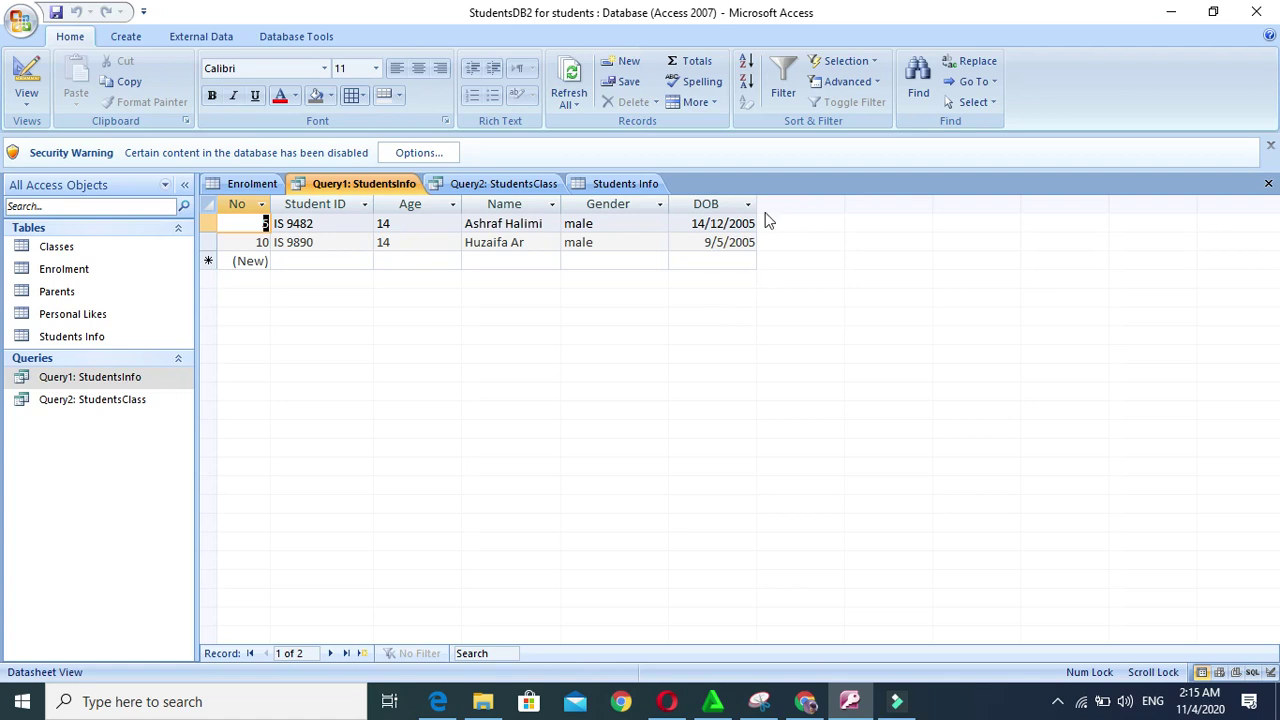
click(27, 72)
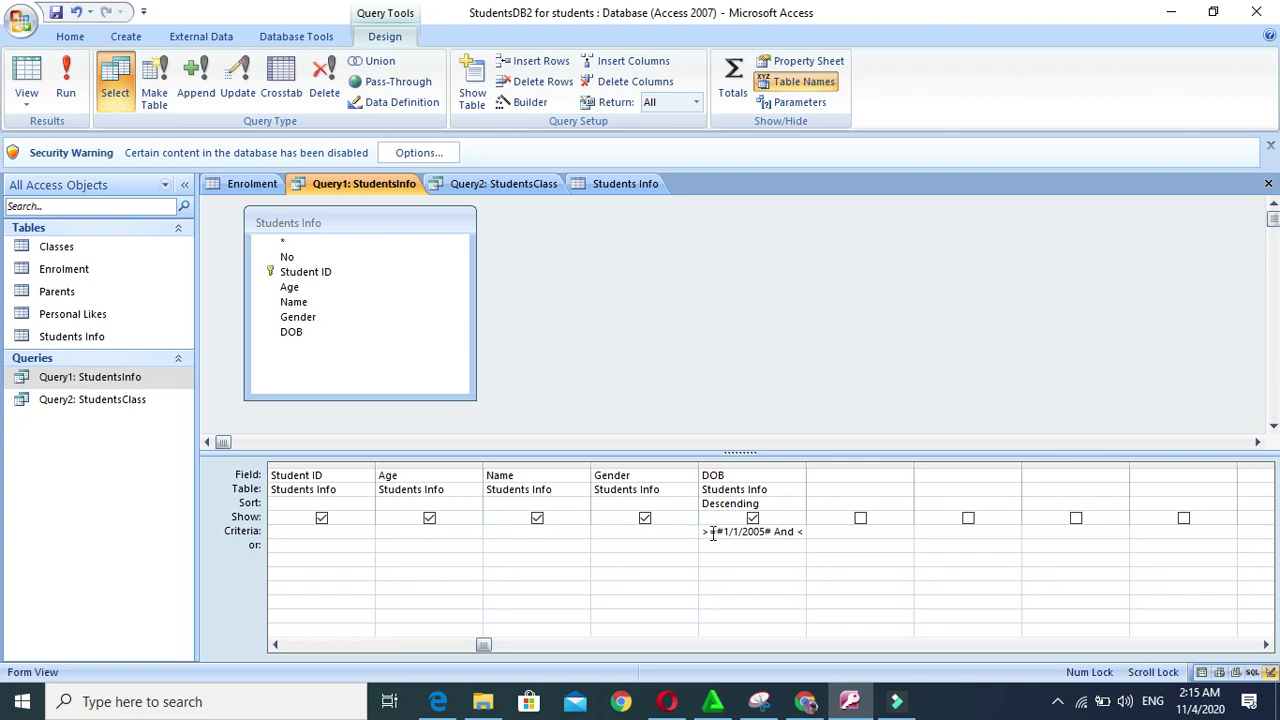
click(71, 80)
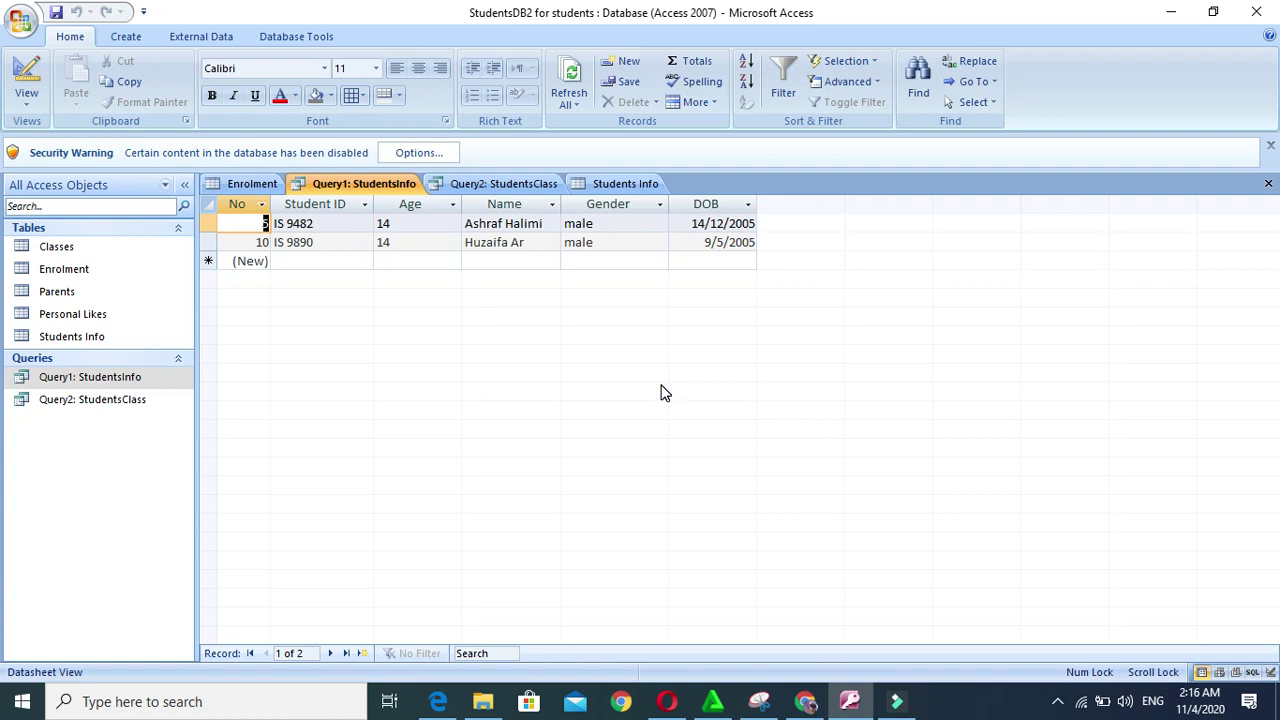
Switch to the Week 13 Video Activities PDF in Chrome and examine the datasheet and design examples for Query 3: StudentsAdd
click(806, 700)
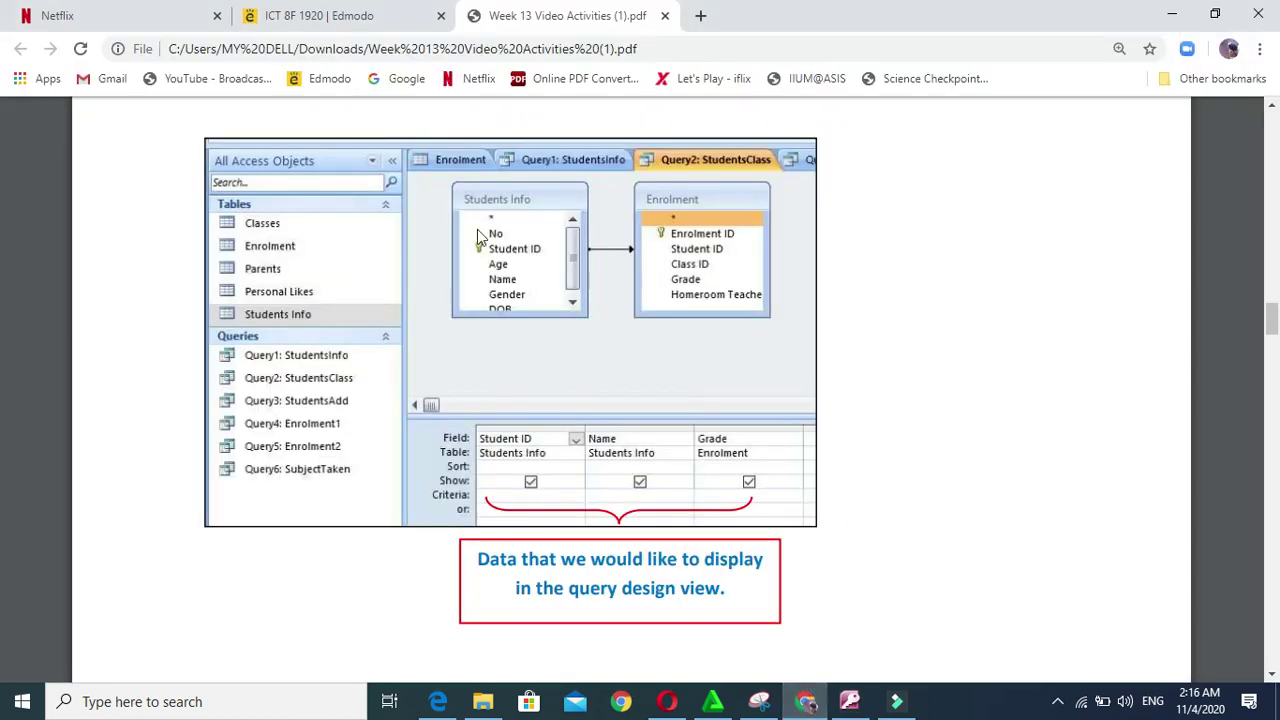
scroll(558, 485, down, 10)
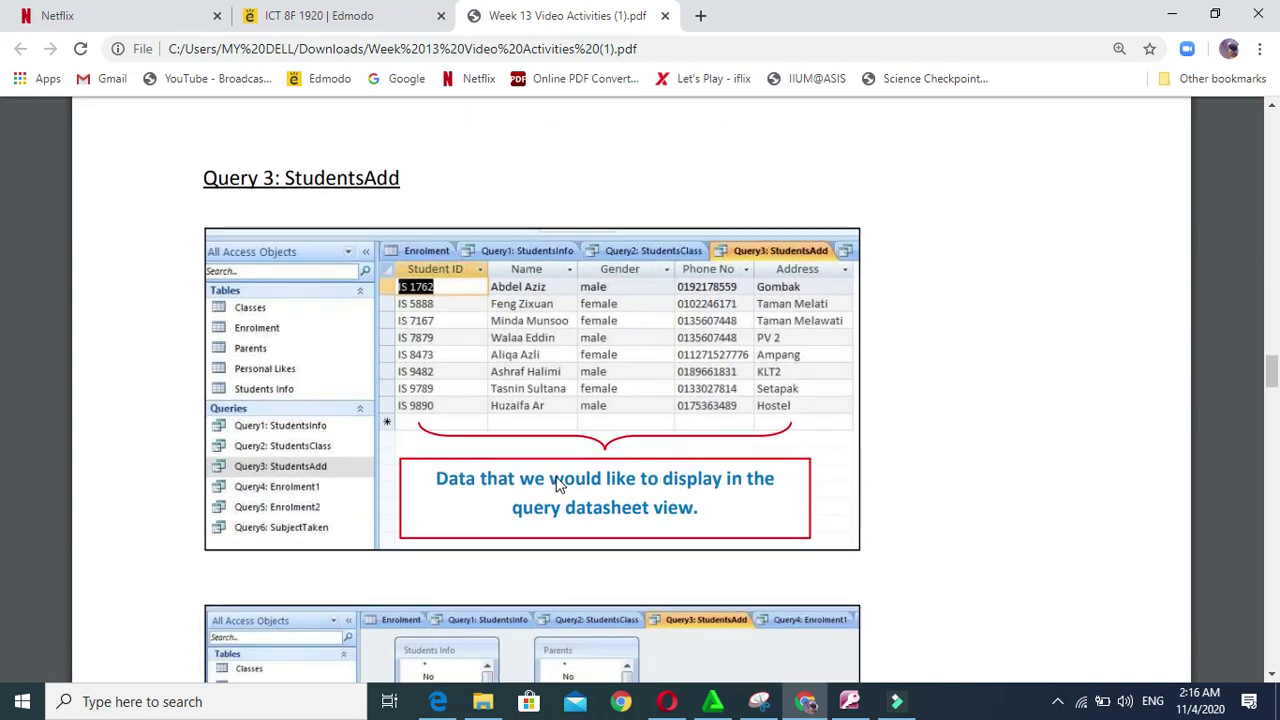
scroll(554, 330, up, 1)
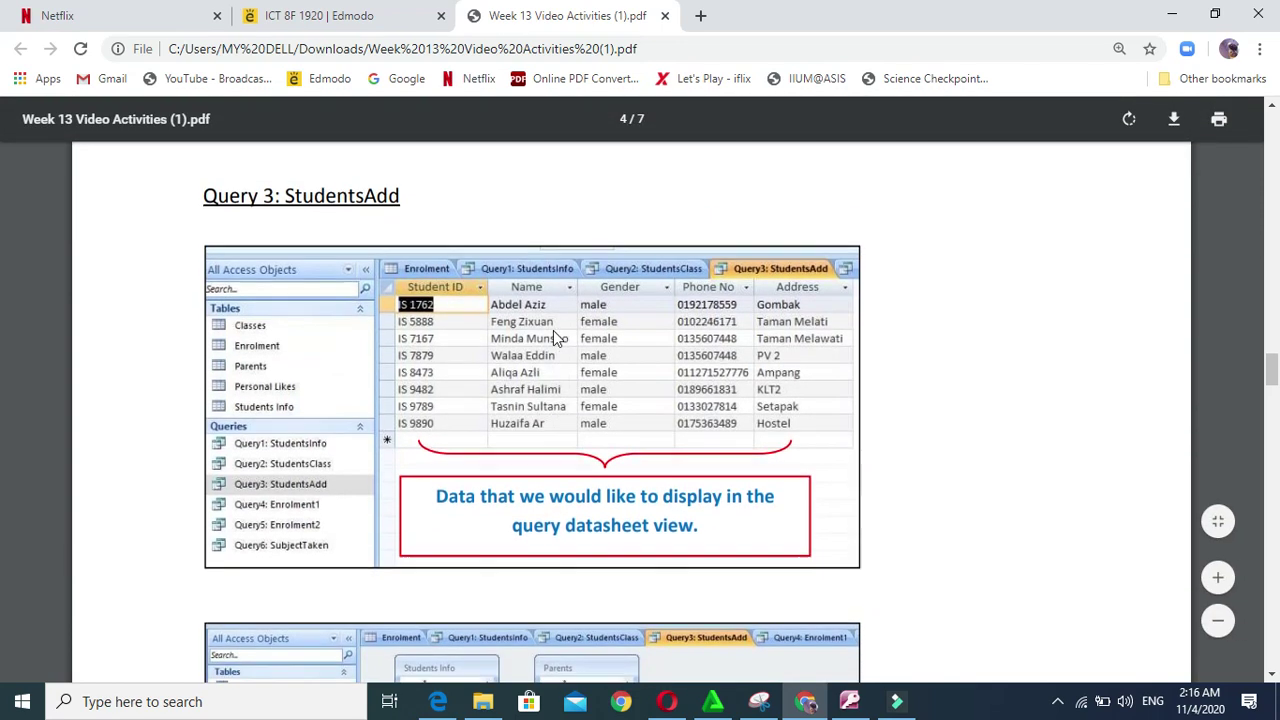
scroll(520, 340, down, 4)
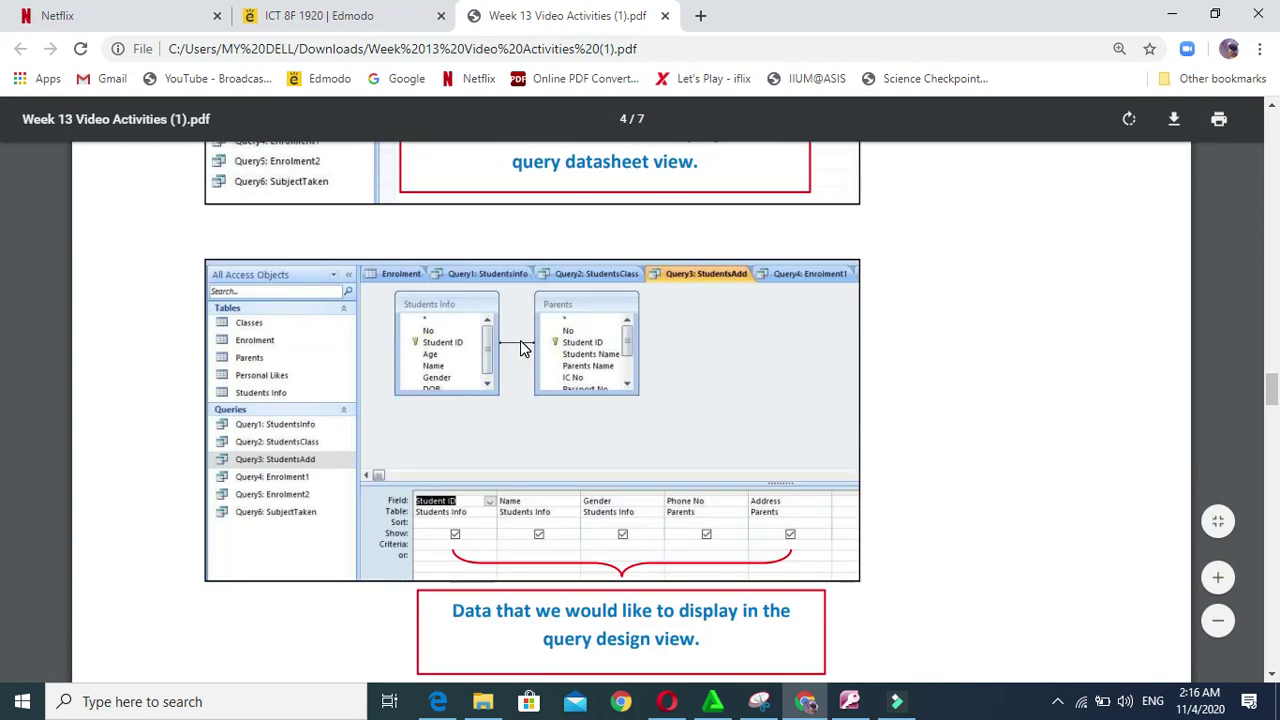
scroll(520, 342, down, 2)
scroll(522, 342, up, 5)
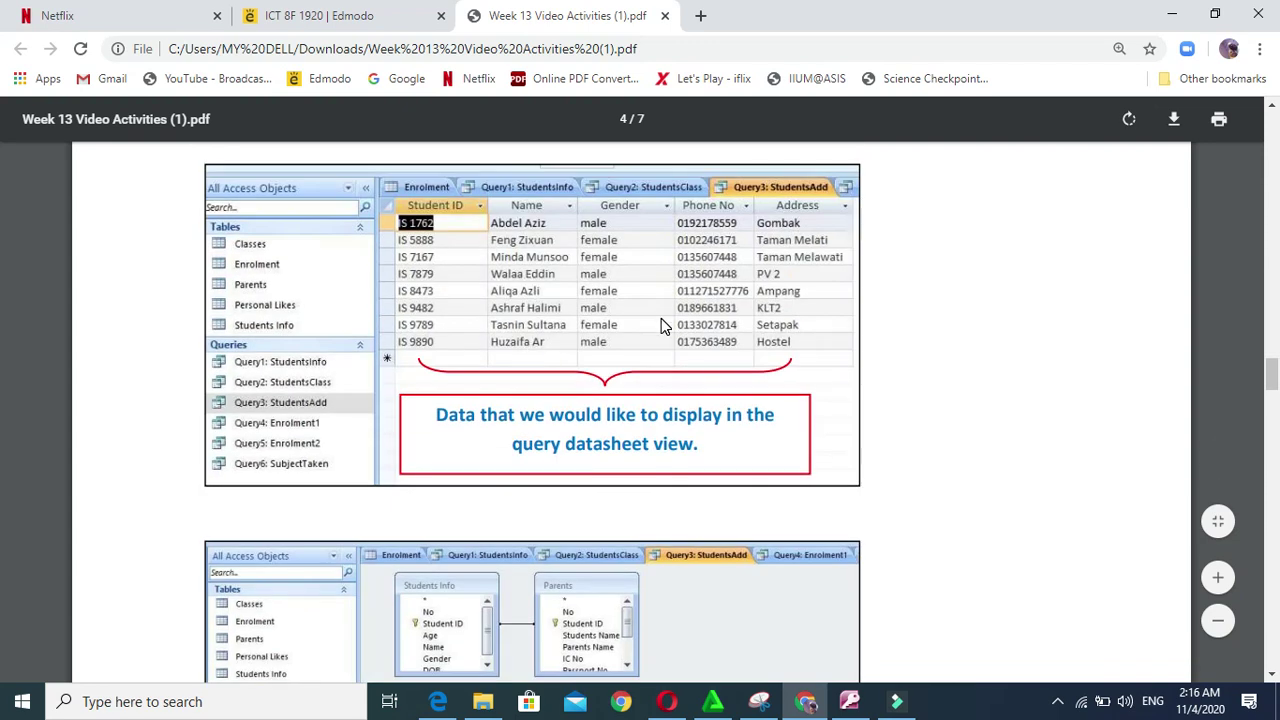
scroll(663, 360, down, 1)
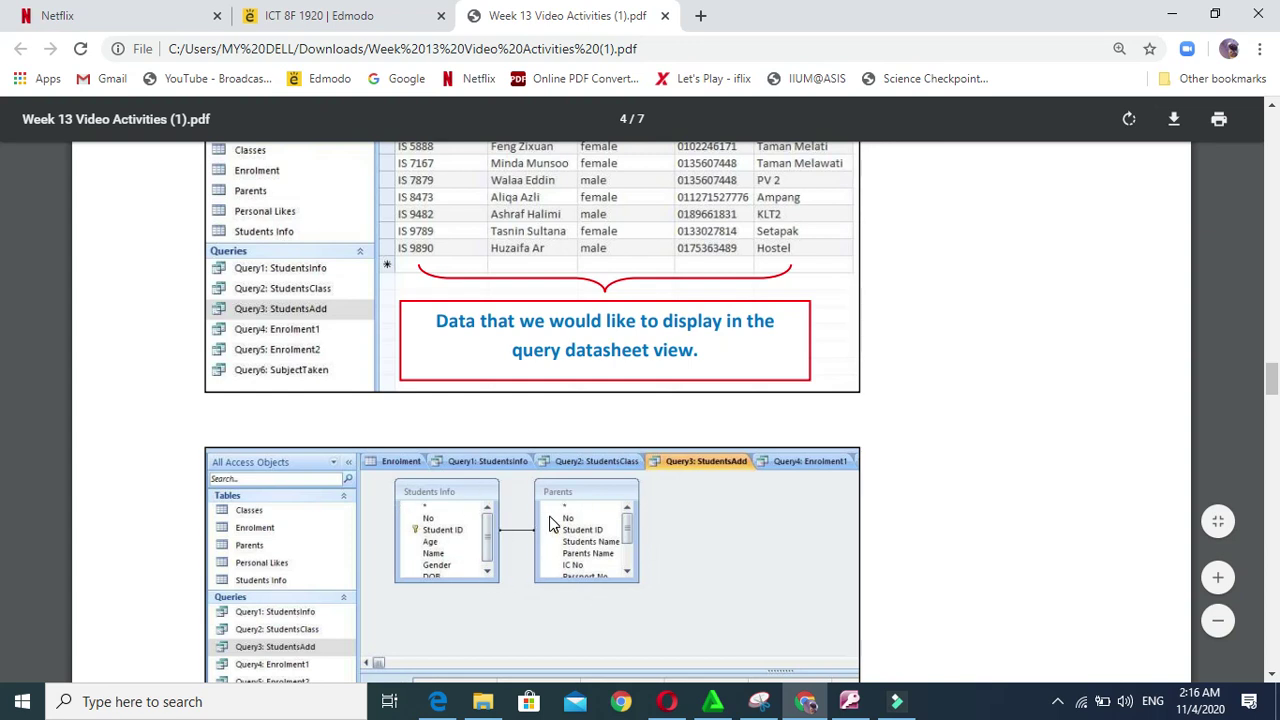
scroll(431, 410, down, 2)
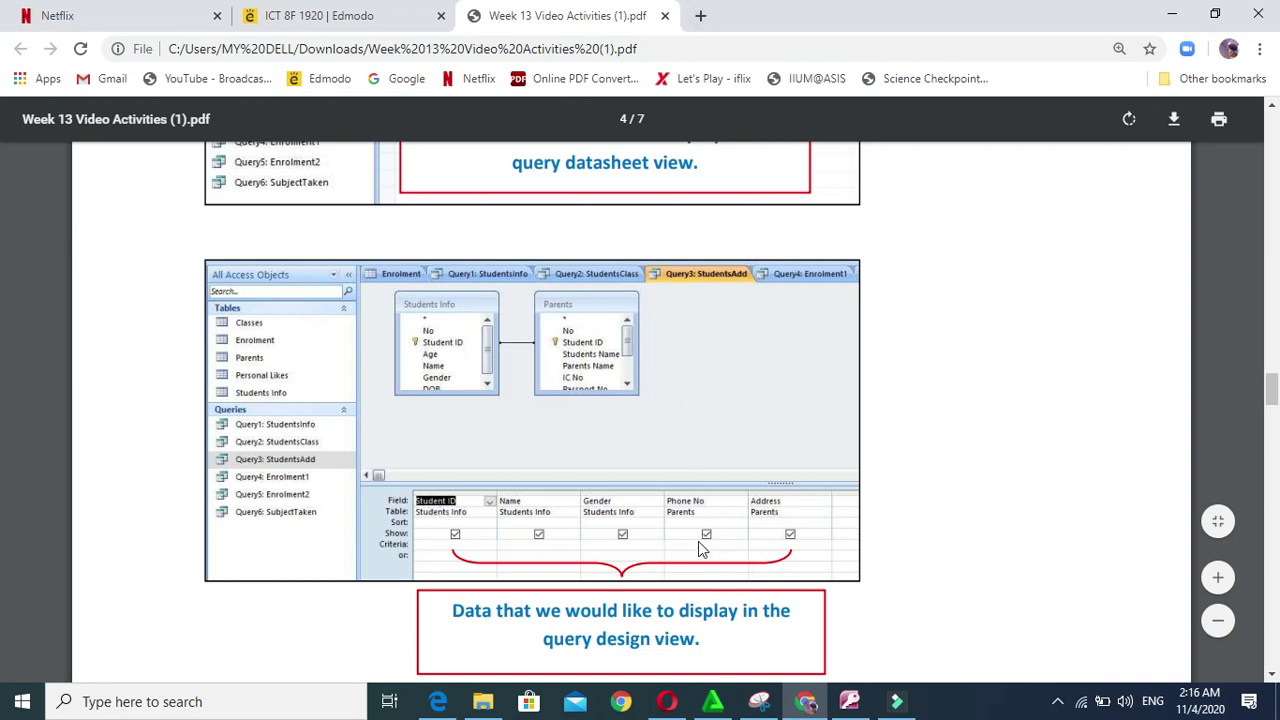
Switch back to Access, save Query1: StudentsInfo, and start a new query with the Simple Query Wizard
click(845, 704)
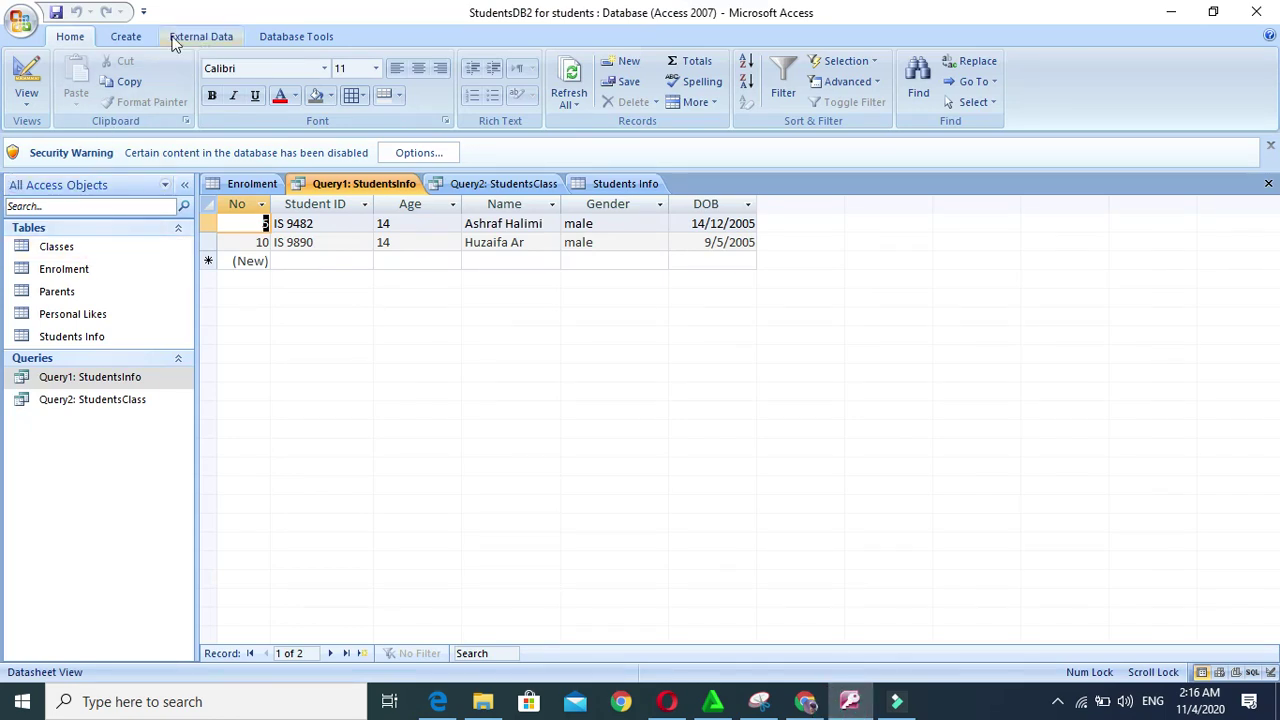
click(127, 37)
click(681, 93)
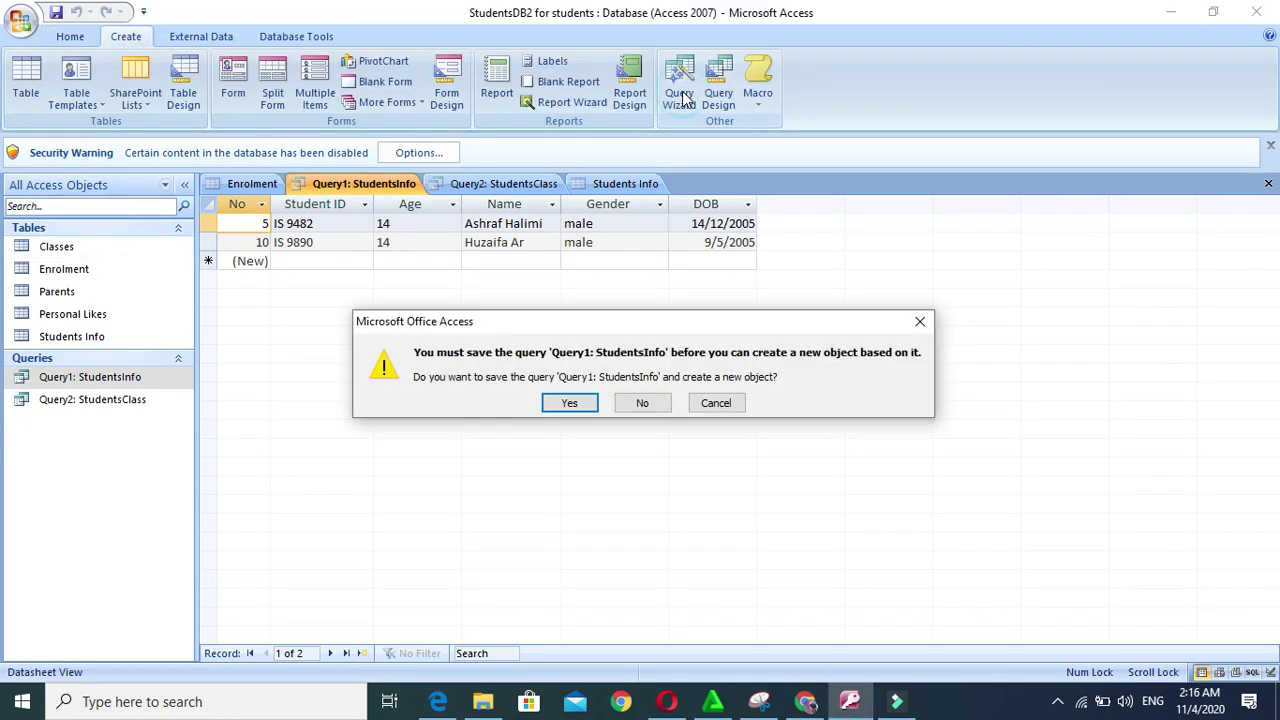
click(560, 405)
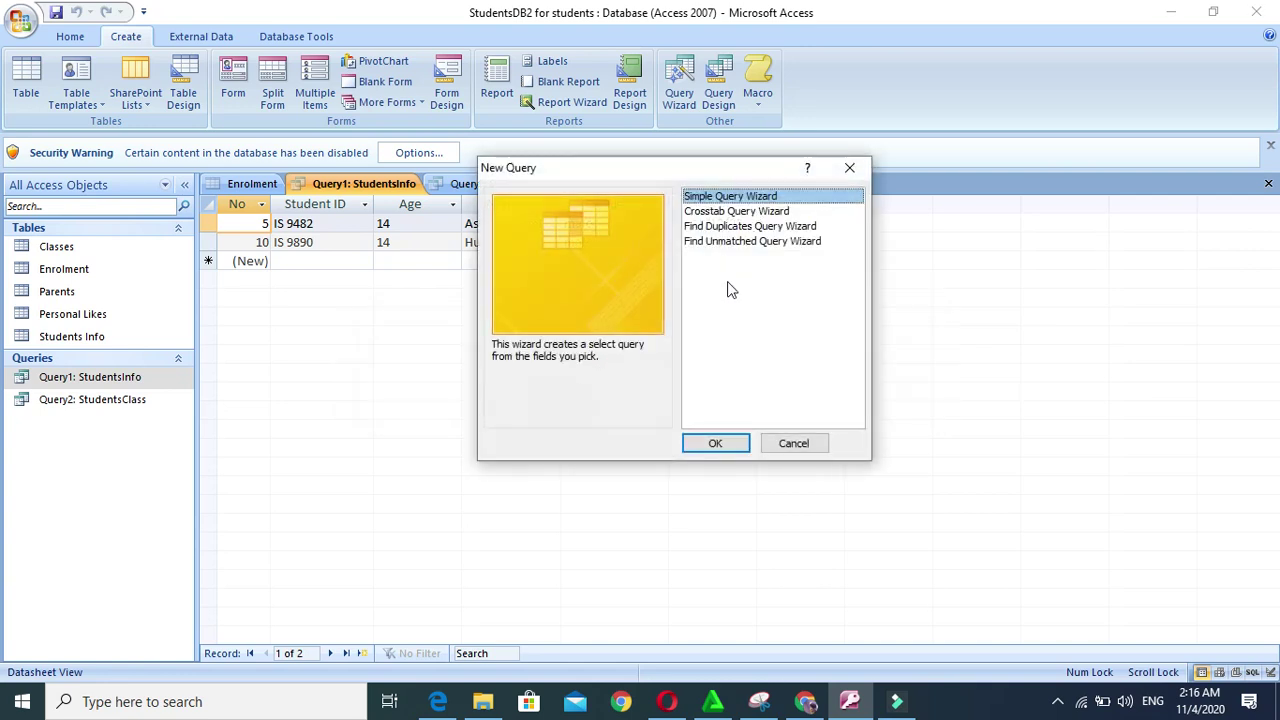
click(735, 446)
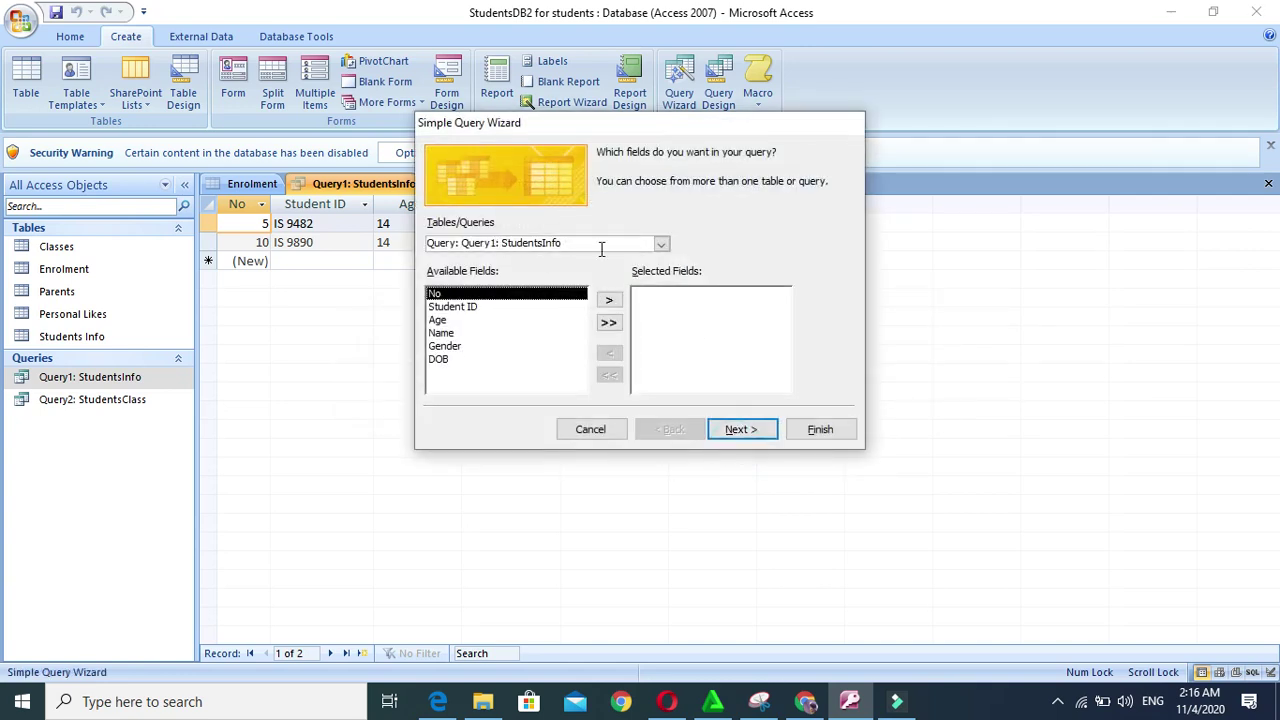
Choose the Students Info table as the source and add its Student ID, Name and Gender fields to the new query
click(660, 245)
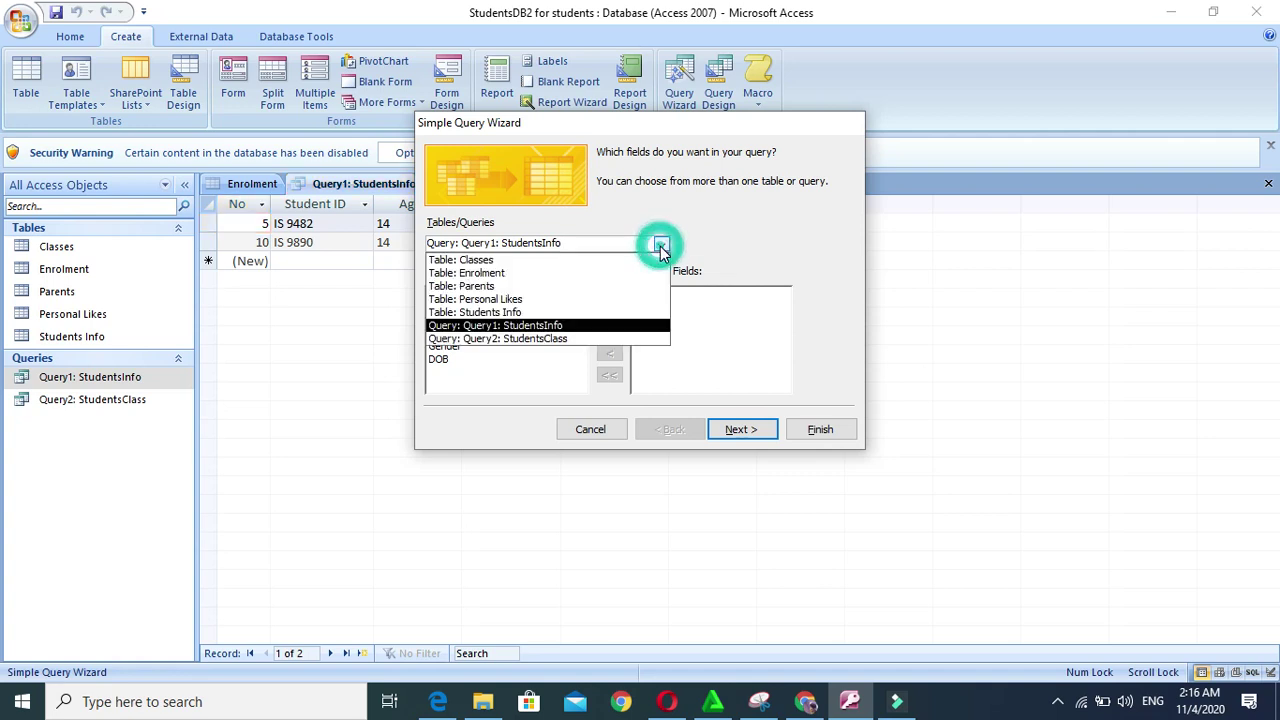
click(531, 314)
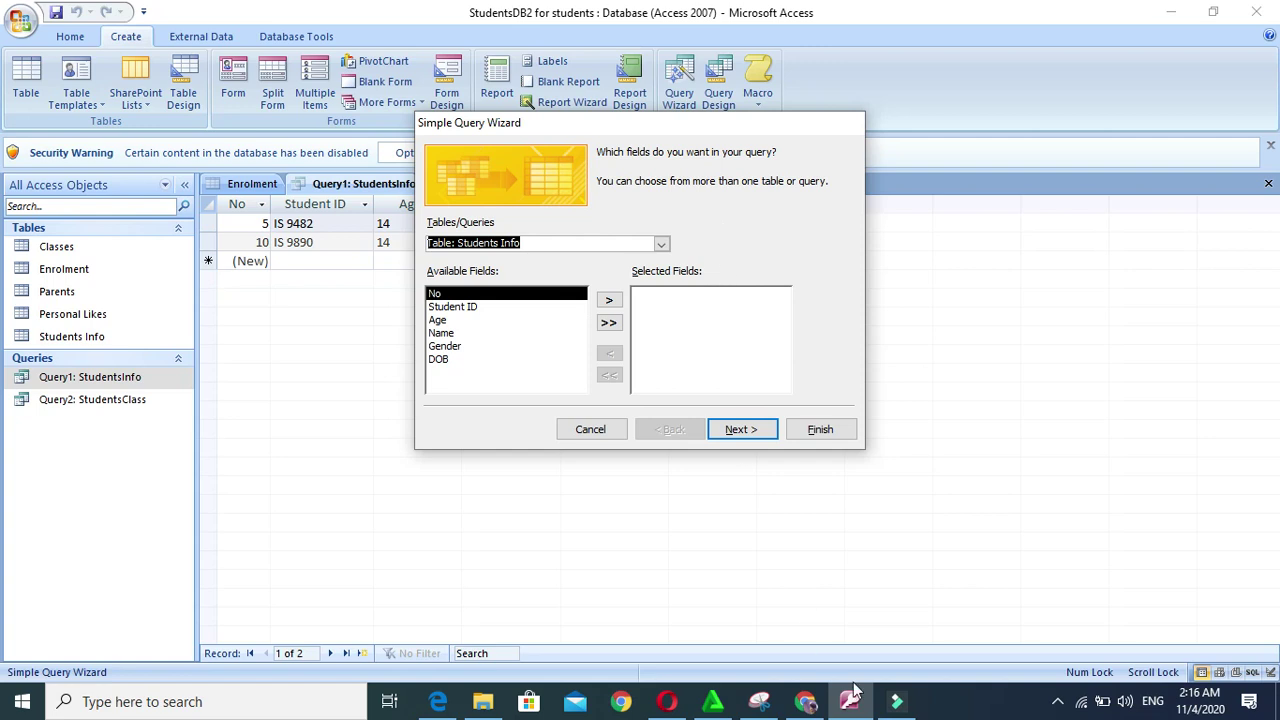
click(805, 701)
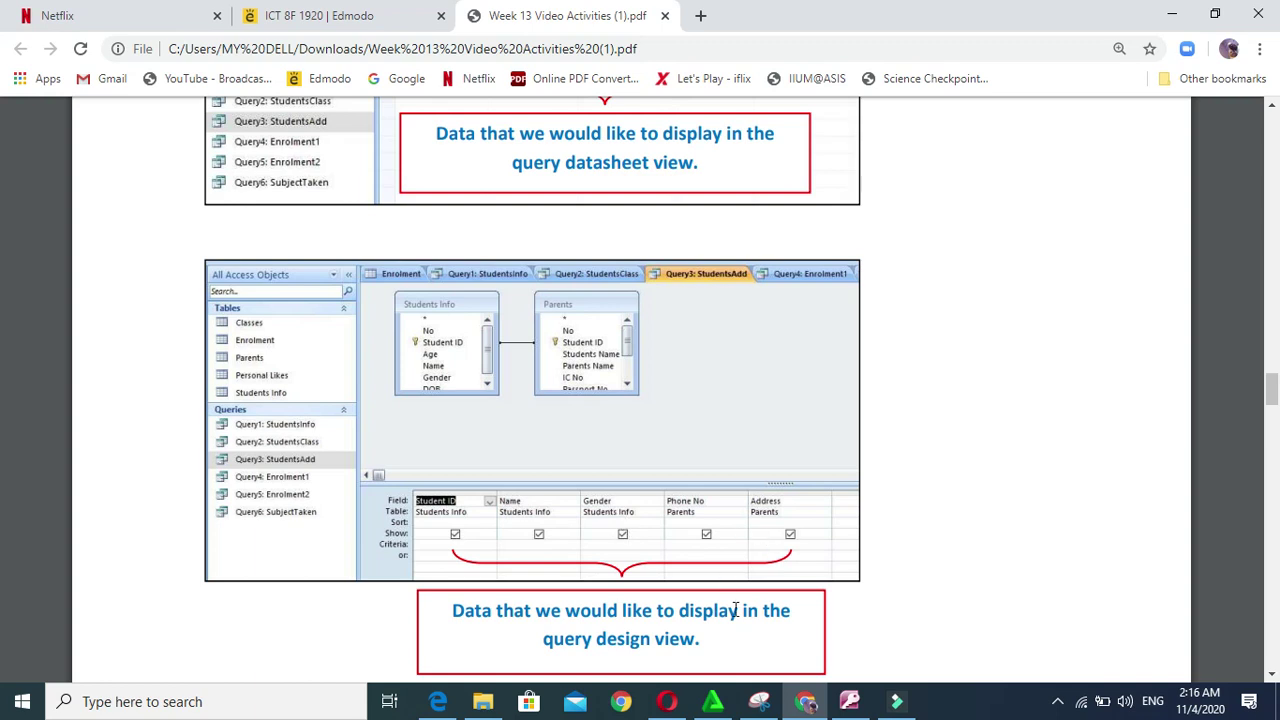
click(849, 703)
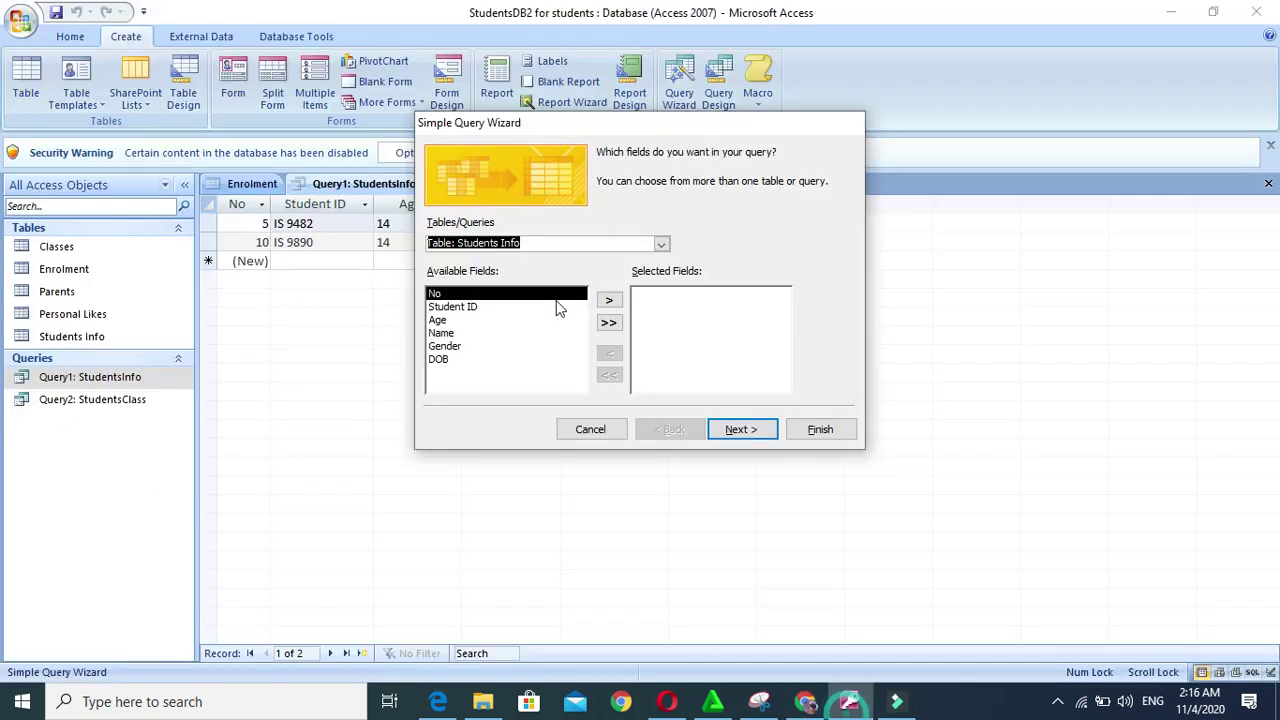
click(484, 307)
click(608, 300)
click(486, 333)
click(545, 319)
click(609, 301)
click(511, 319)
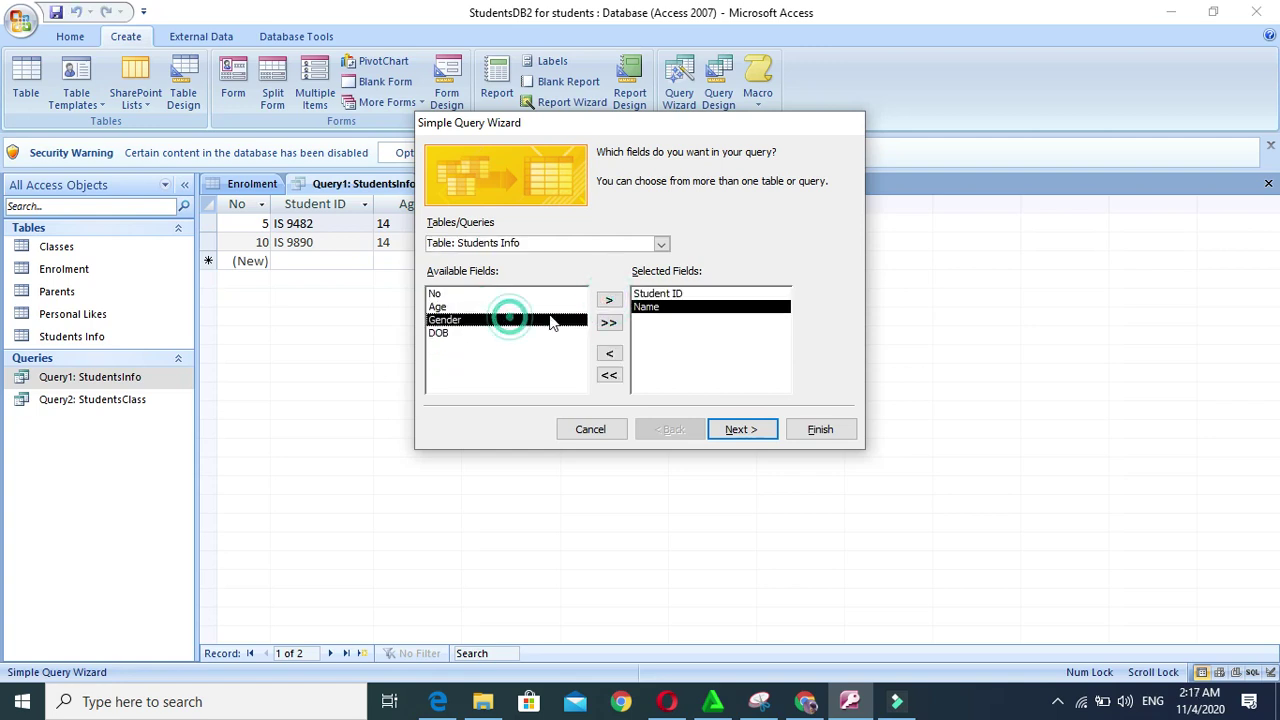
click(608, 302)
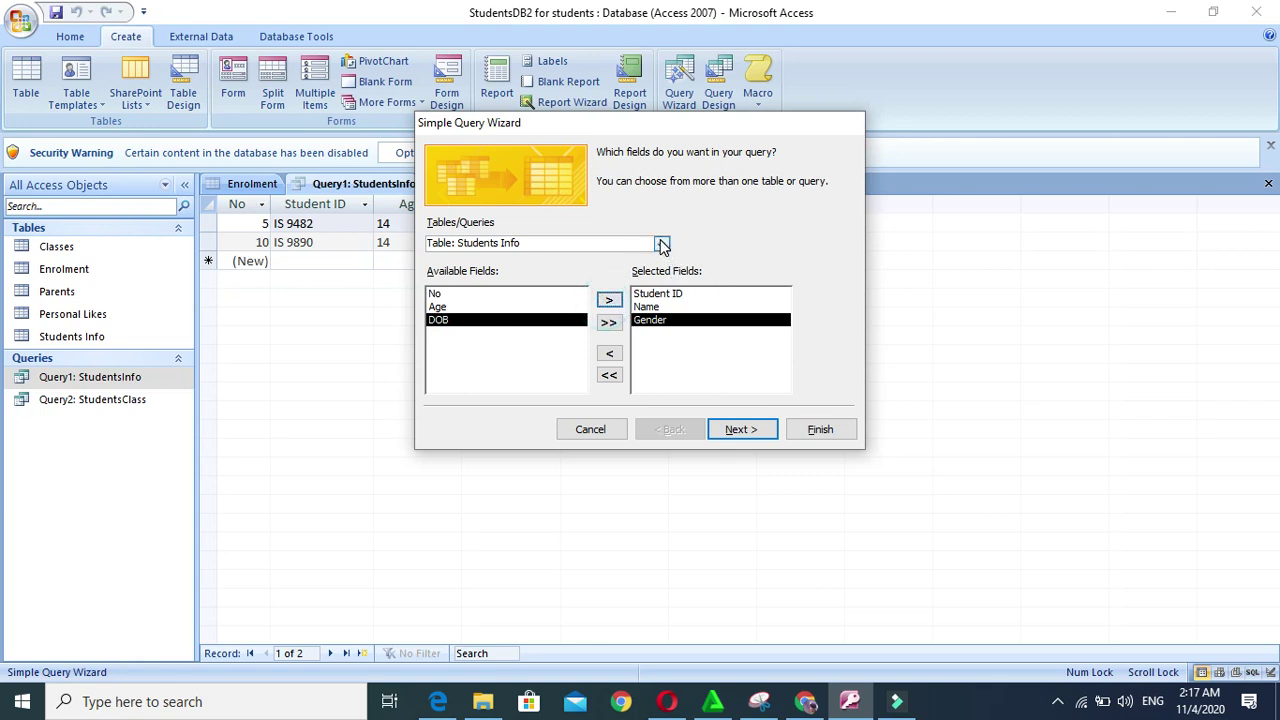
Add the Phone No and Address fields from the Parents table to the new query, checking them against the activity PDF
click(661, 244)
click(511, 287)
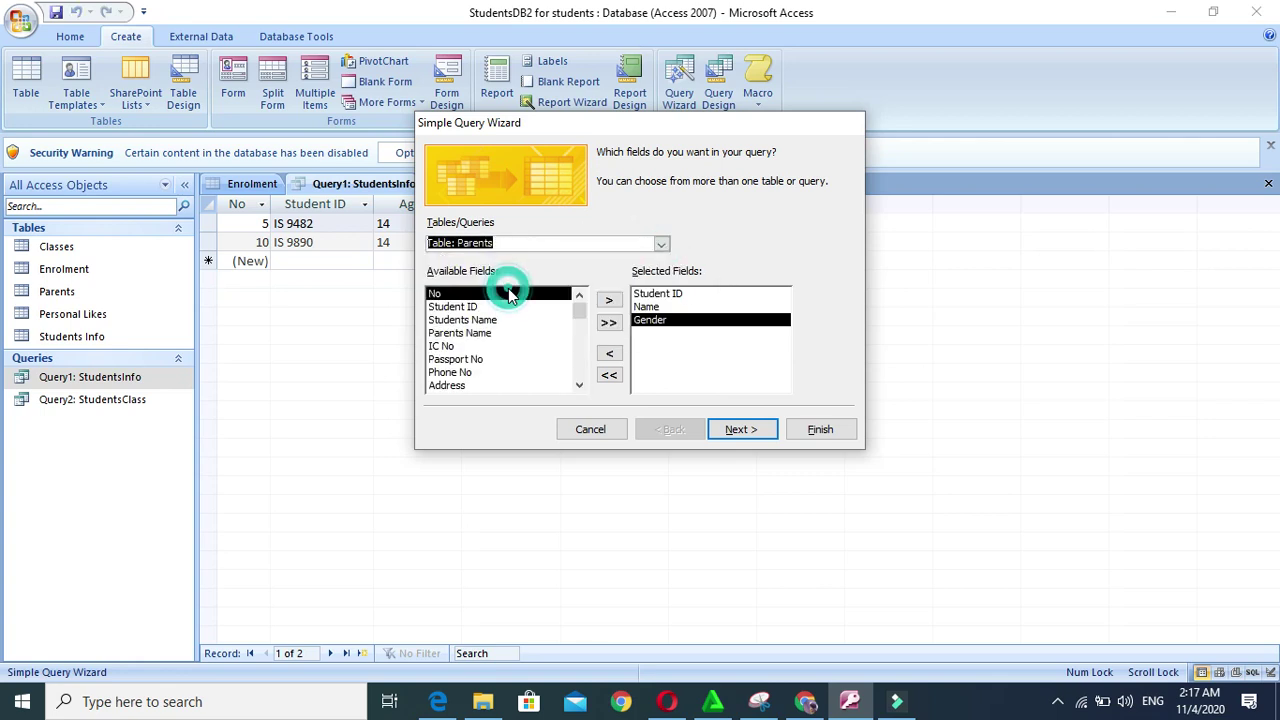
click(849, 701)
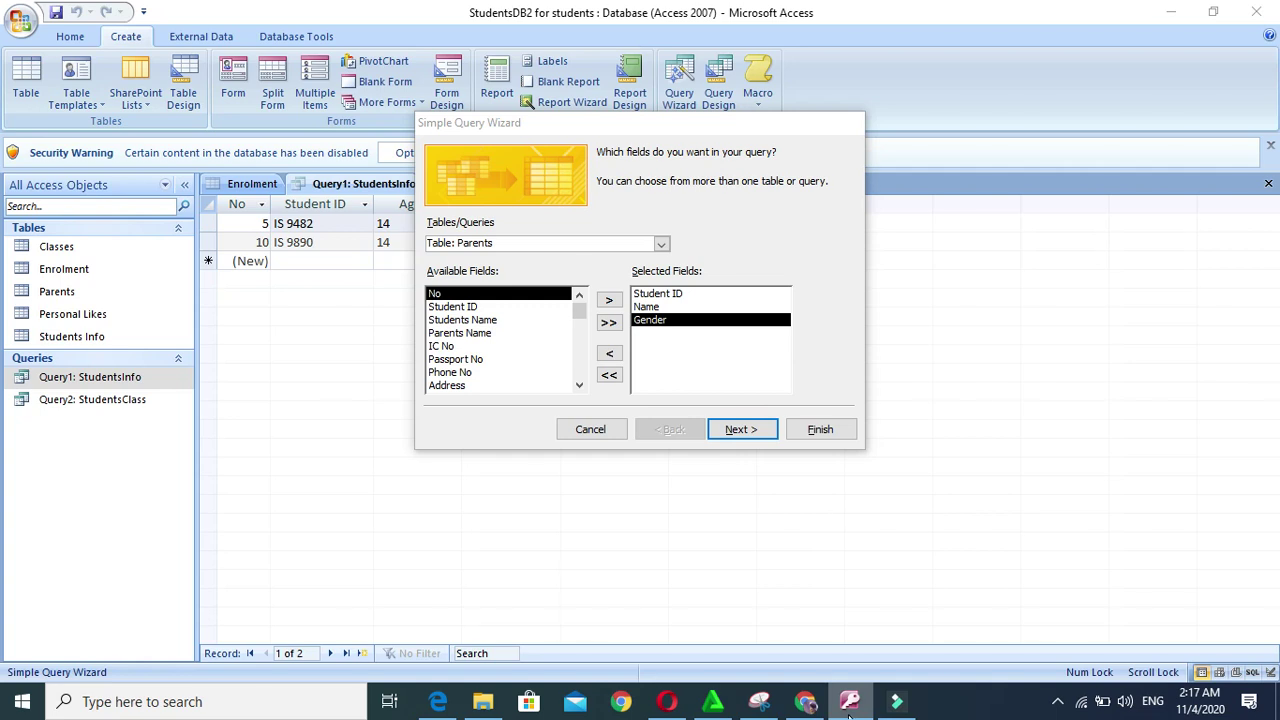
click(810, 704)
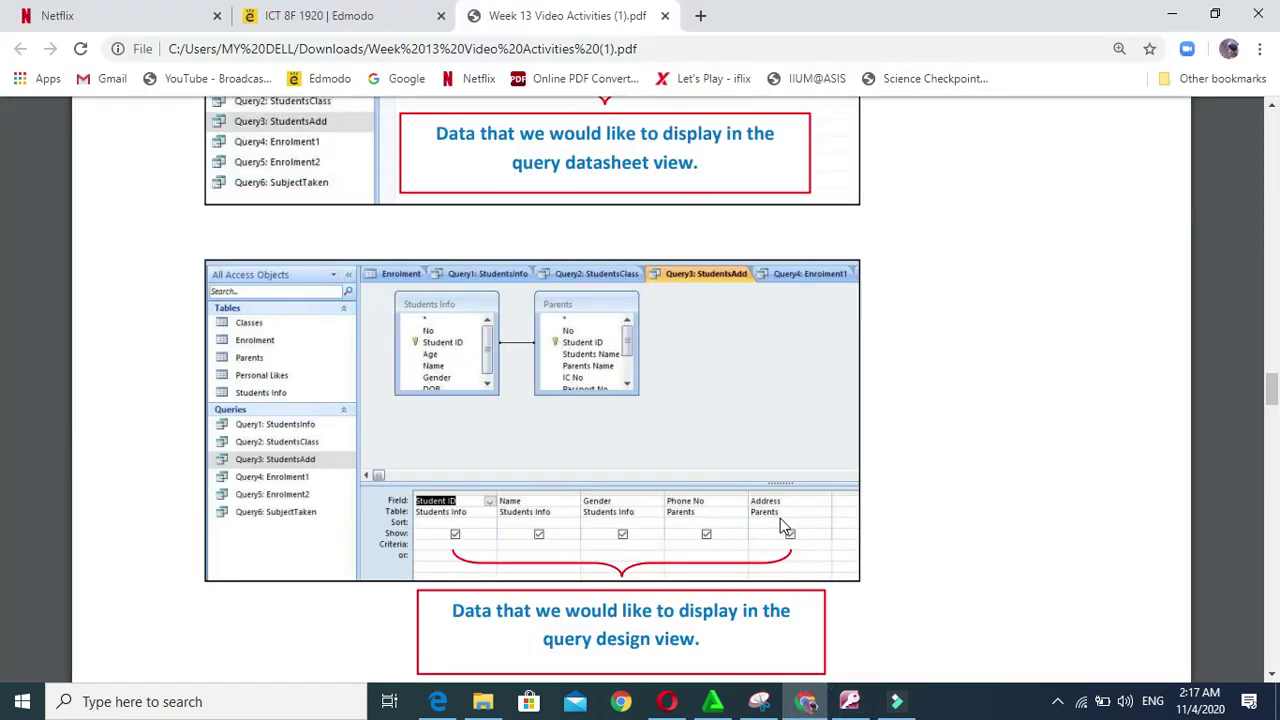
click(849, 701)
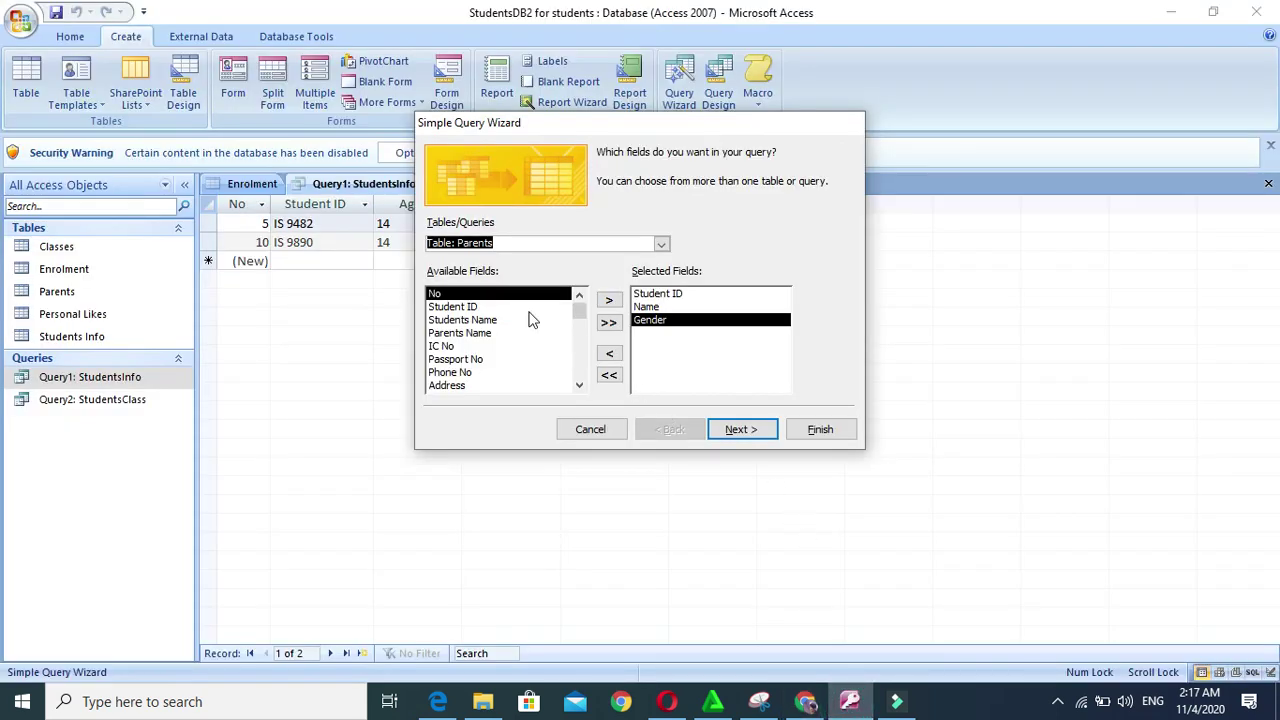
click(473, 374)
click(608, 300)
click(496, 372)
click(608, 300)
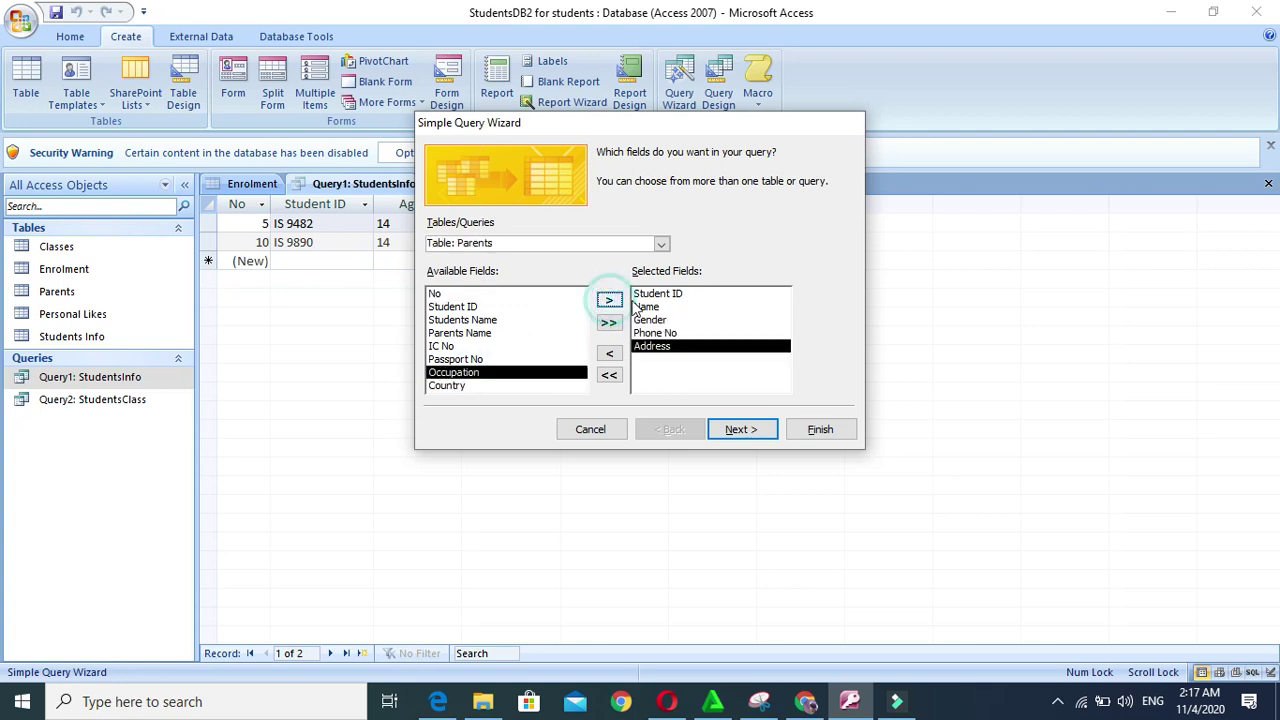
Title the new query Query3: StudentsAdd, matching the name in the PDF, and finish the wizard to open it for viewing
click(740, 429)
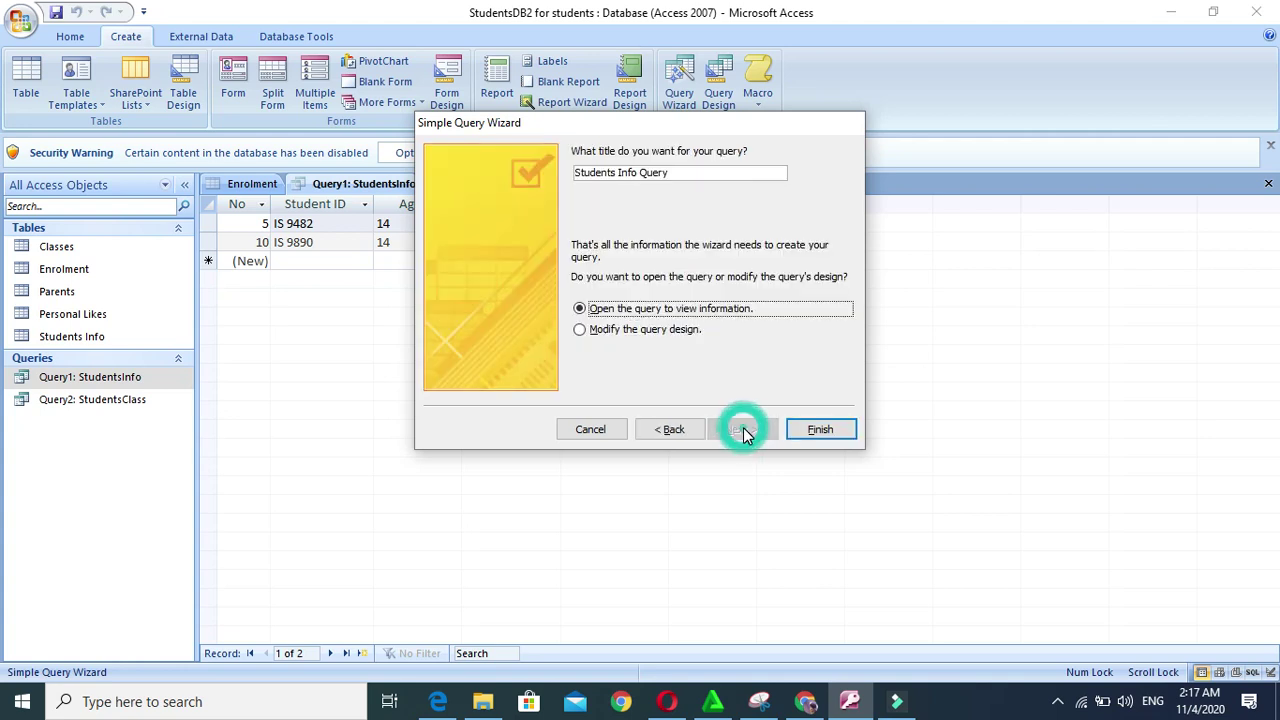
drag(676, 173, 425, 185)
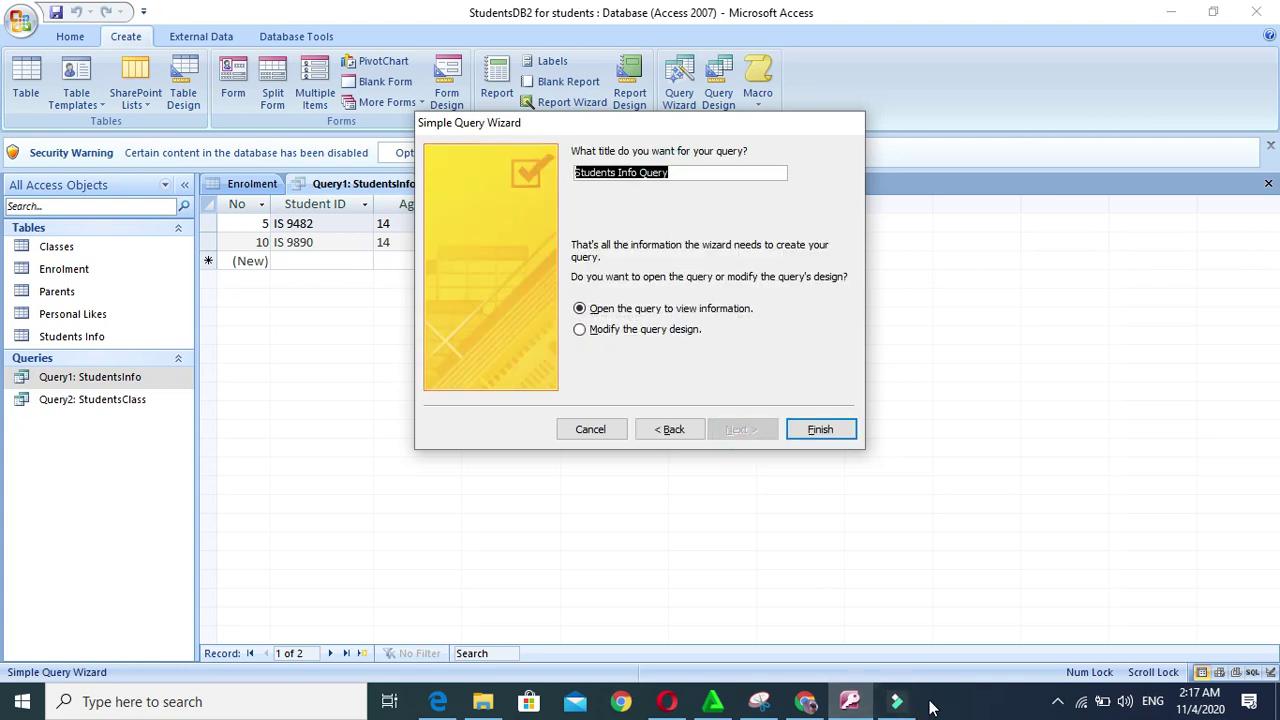
click(795, 703)
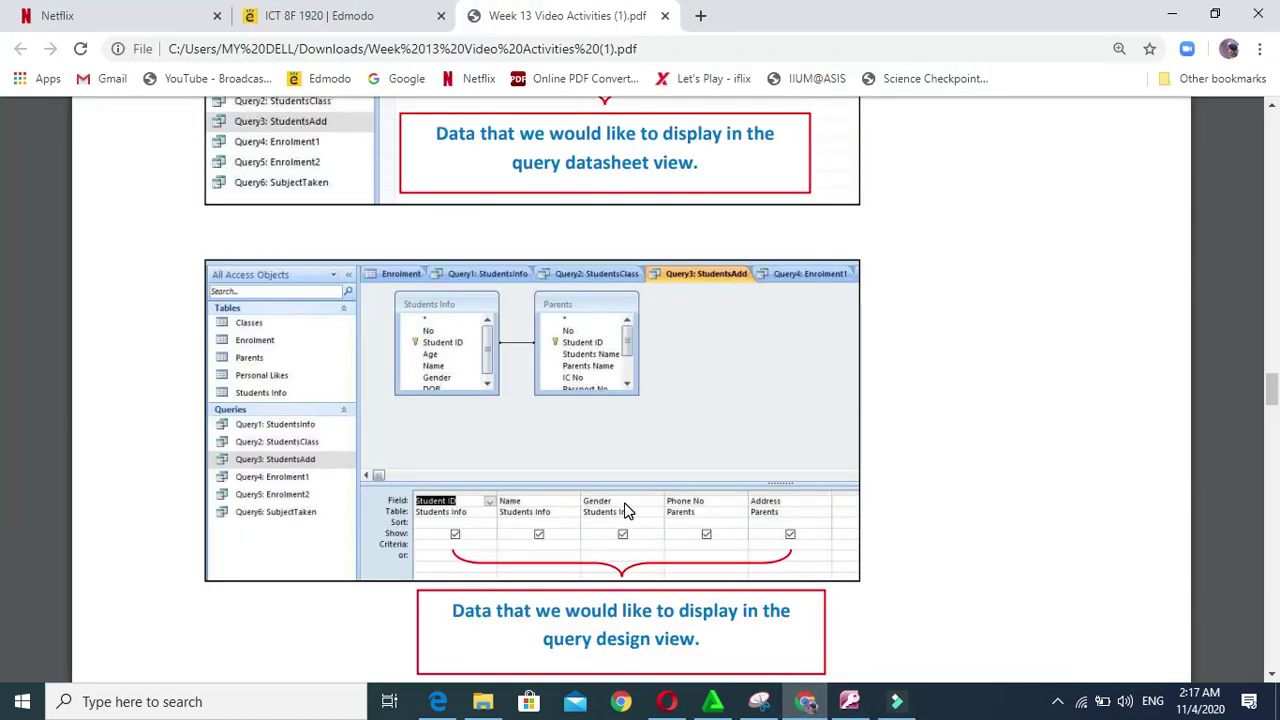
click(849, 701)
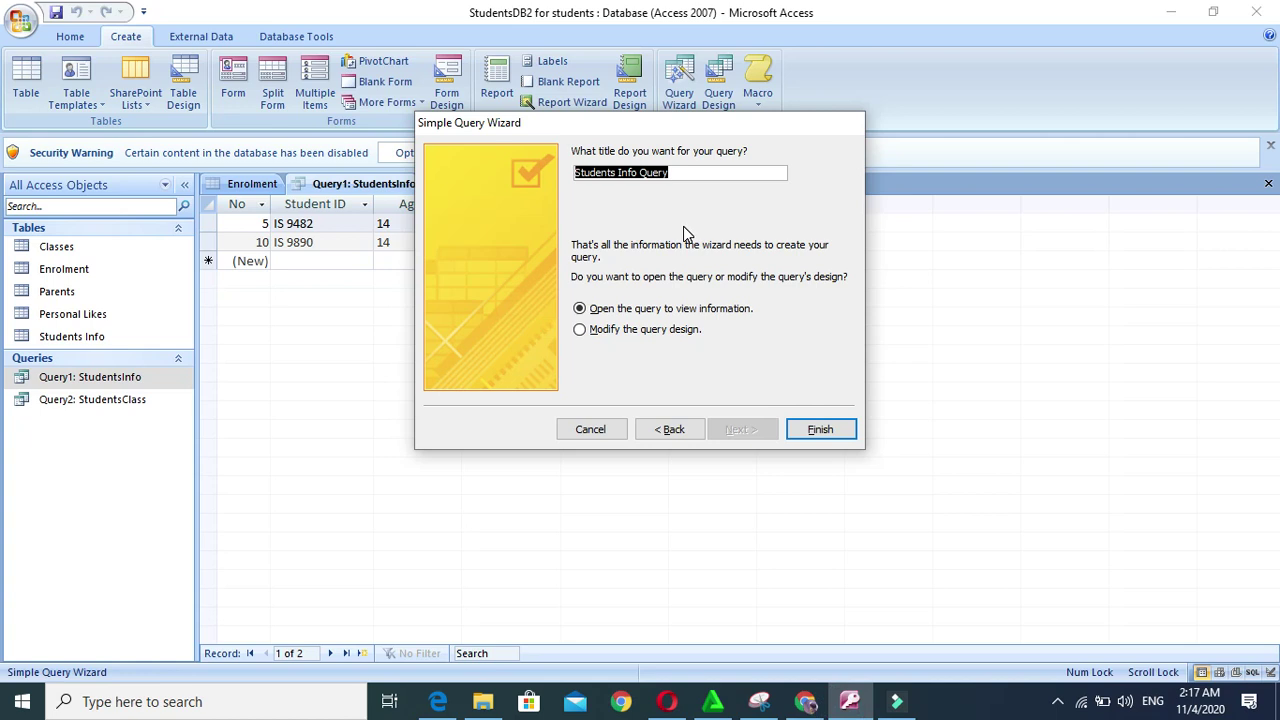
text(Query3: StudentsAdd)
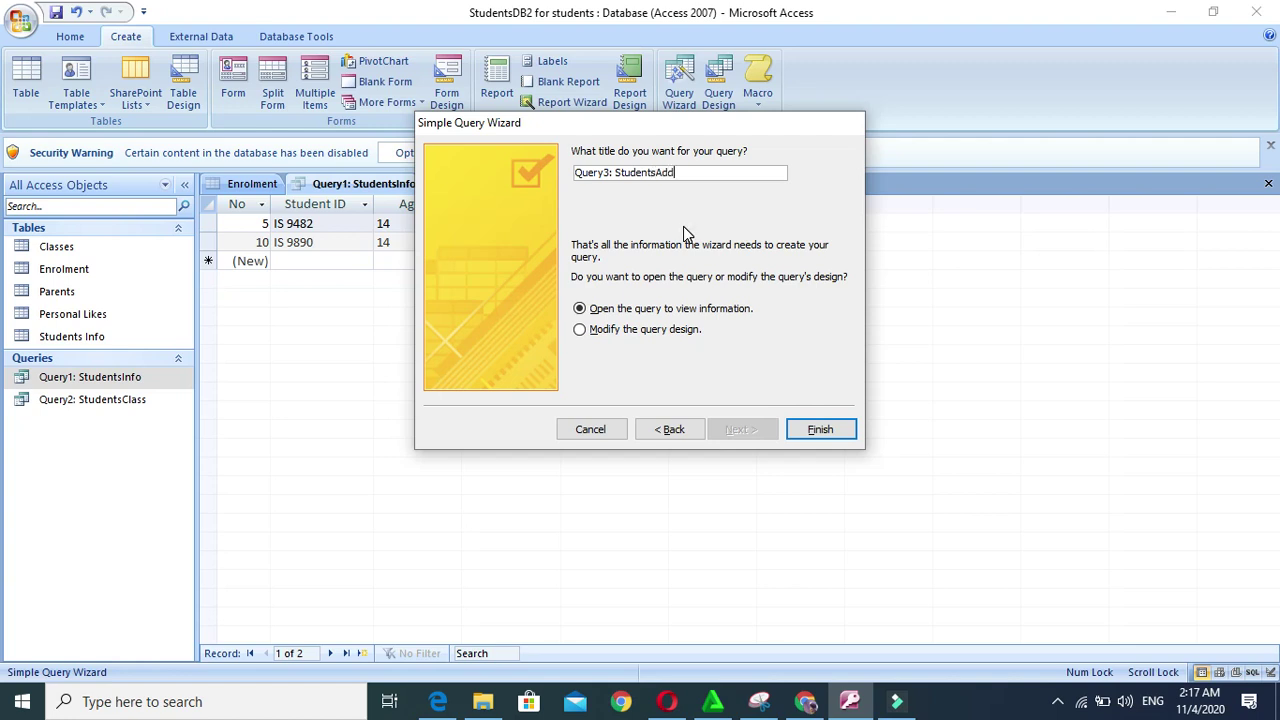
click(797, 428)
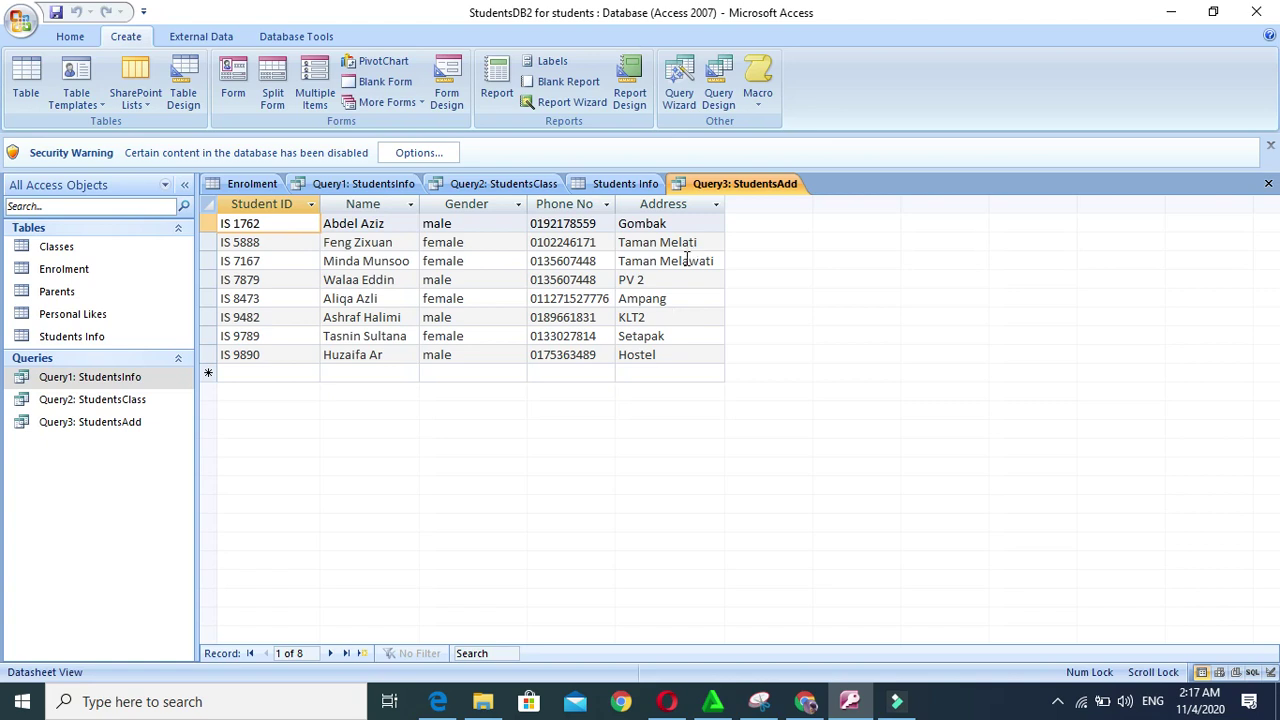
Examine the Phone No and Address columns in the StudentsAdd datasheet and compare them with the Query 3 design example in the Chrome PDF
click(608, 465)
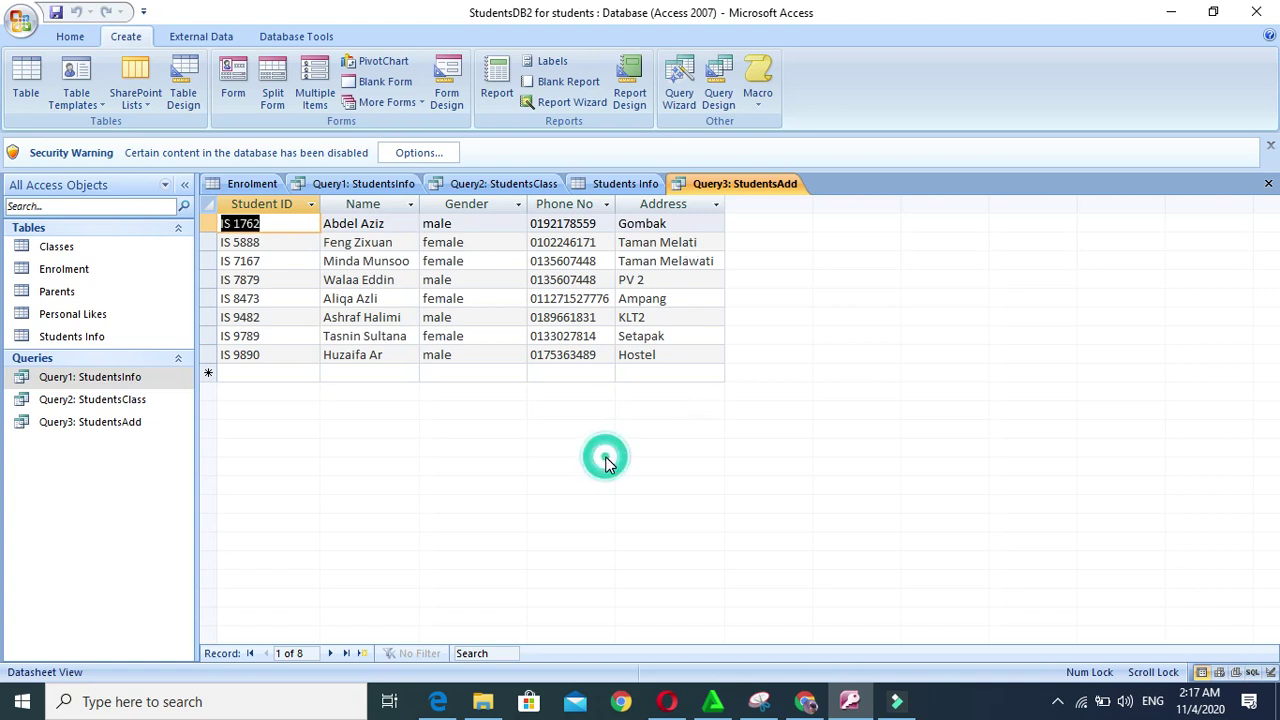
click(566, 317)
click(658, 243)
click(692, 223)
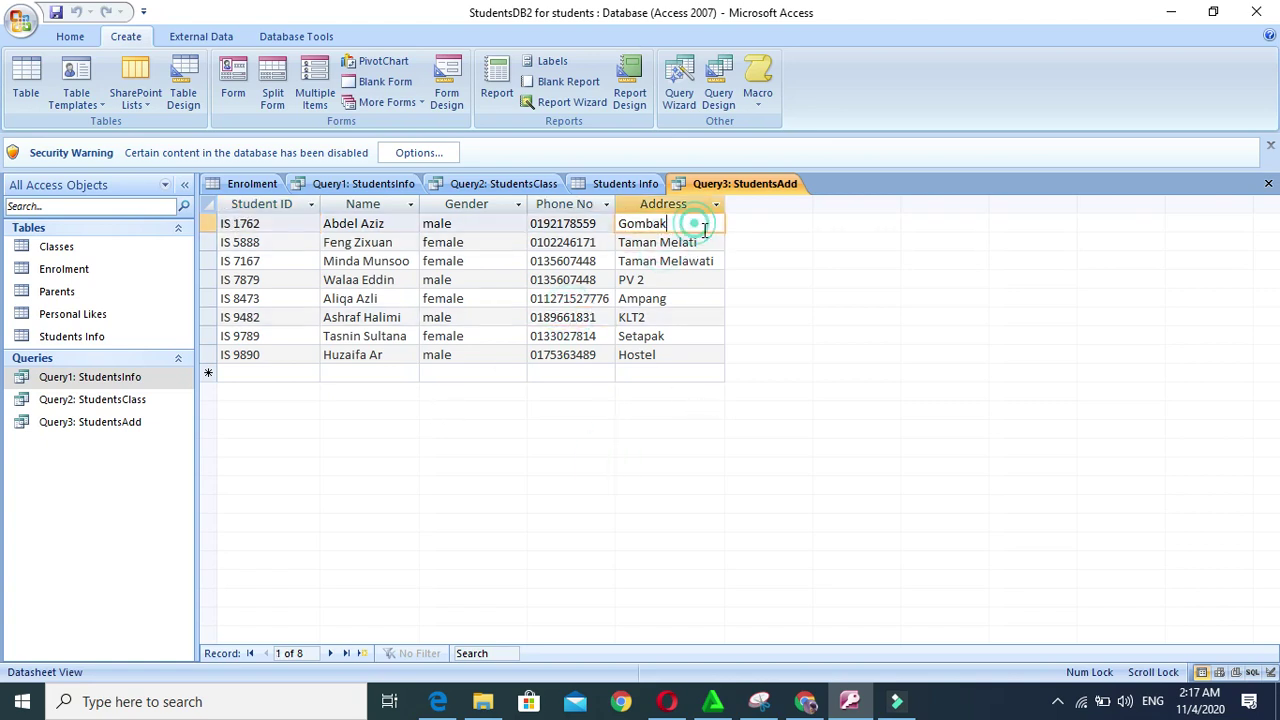
click(690, 408)
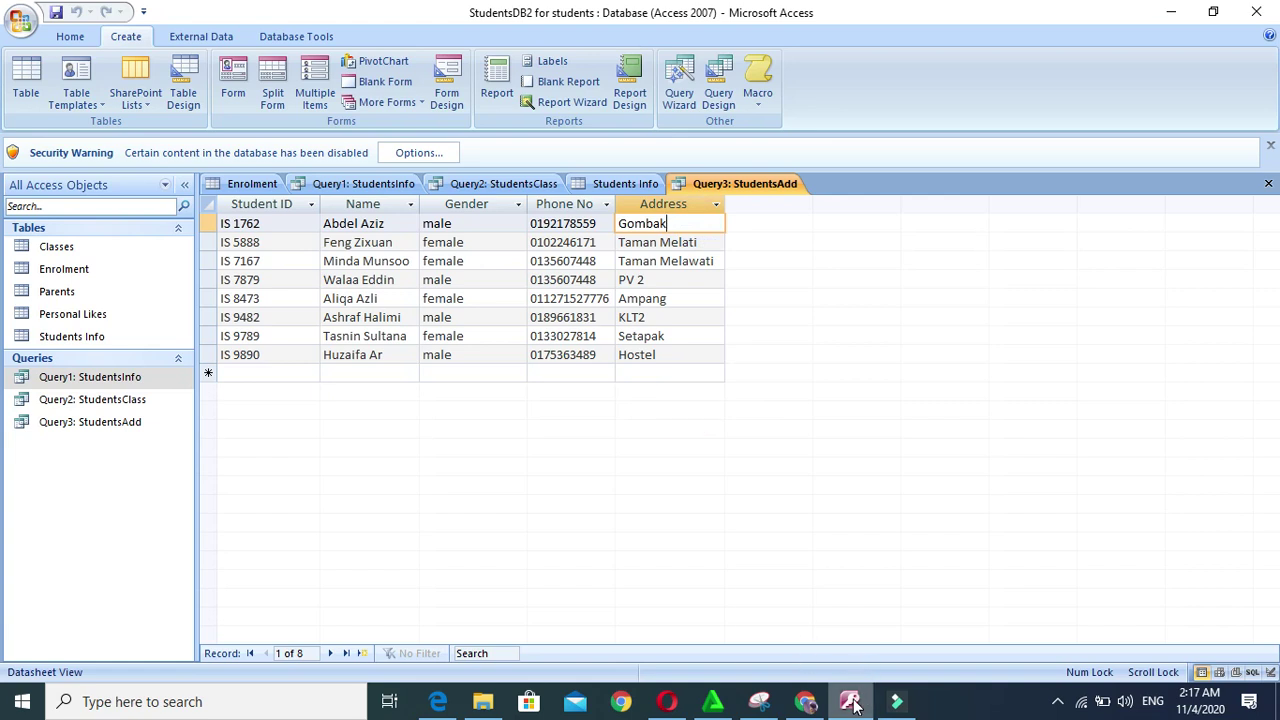
click(805, 702)
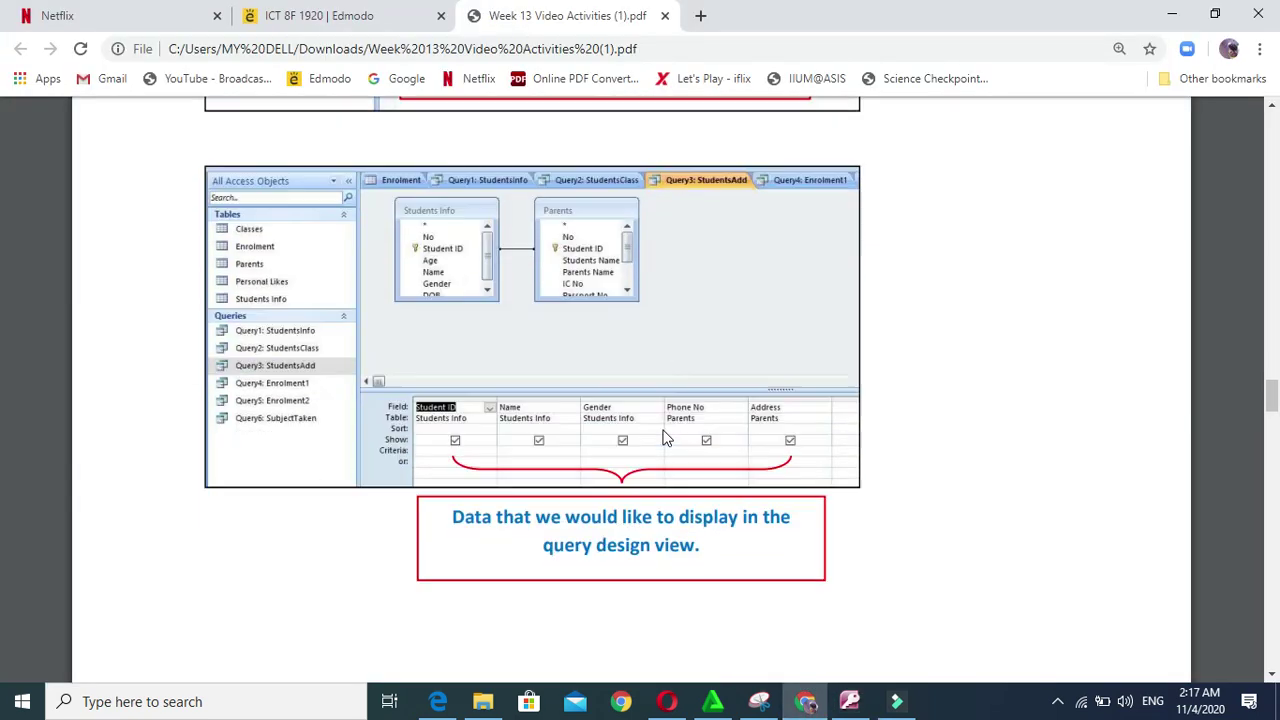
scroll(667, 438, down, 5)
scroll(664, 434, up, 6)
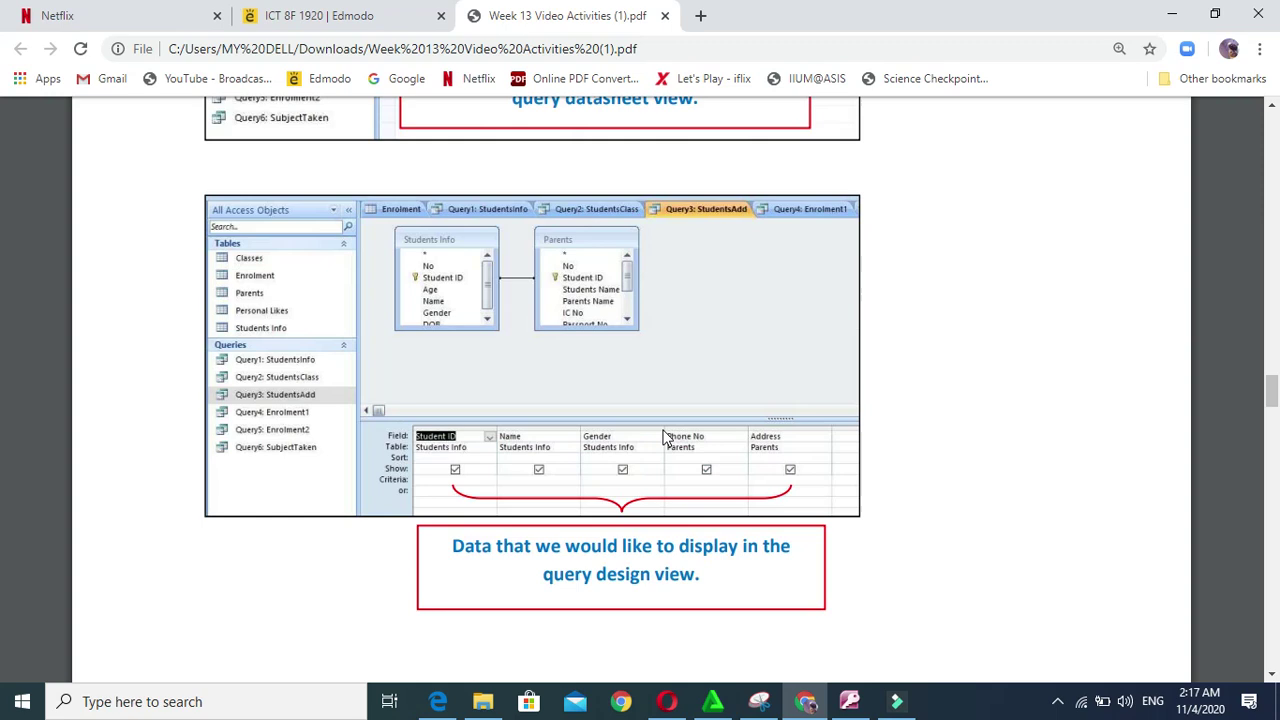
scroll(667, 438, up, 1)
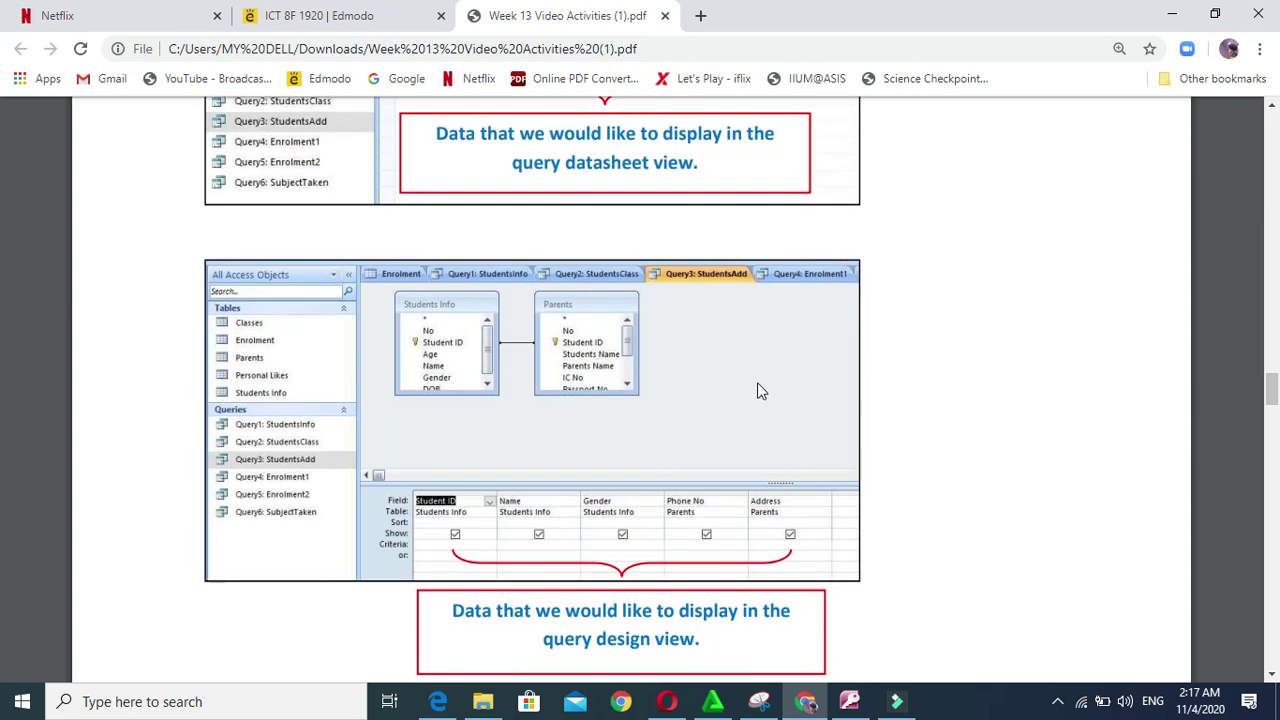
click(840, 706)
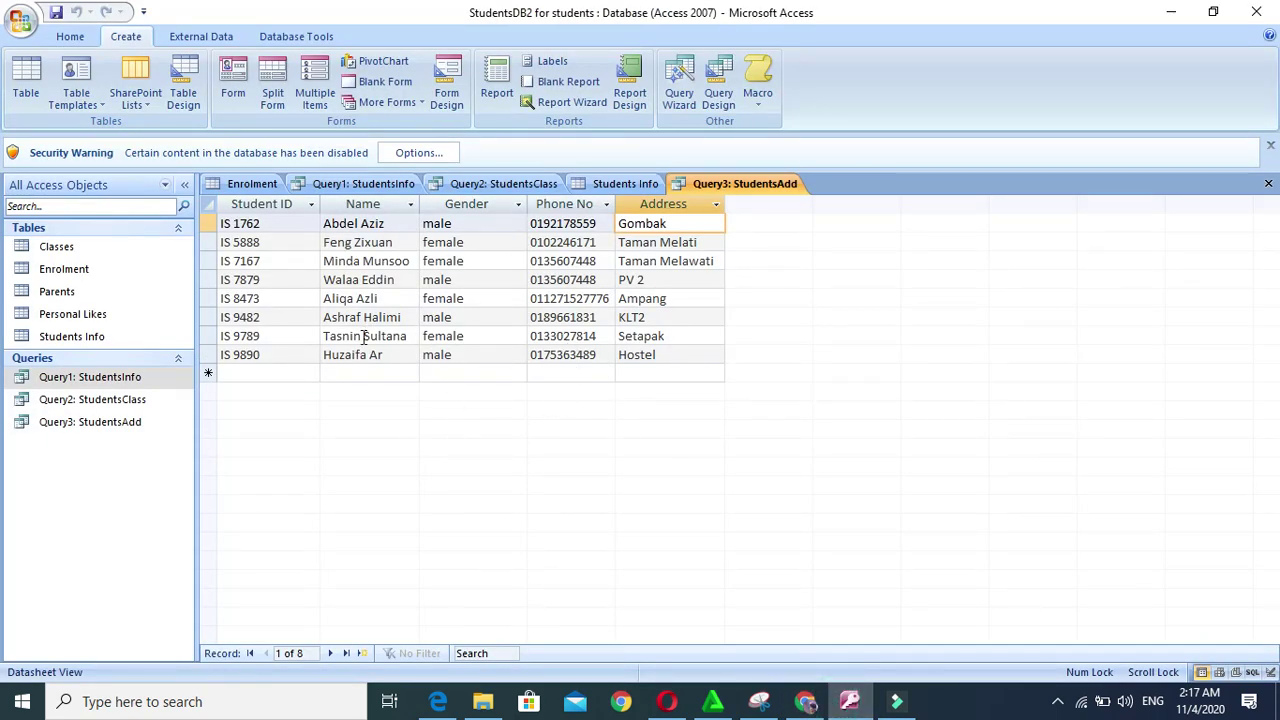
click(697, 190)
click(690, 483)
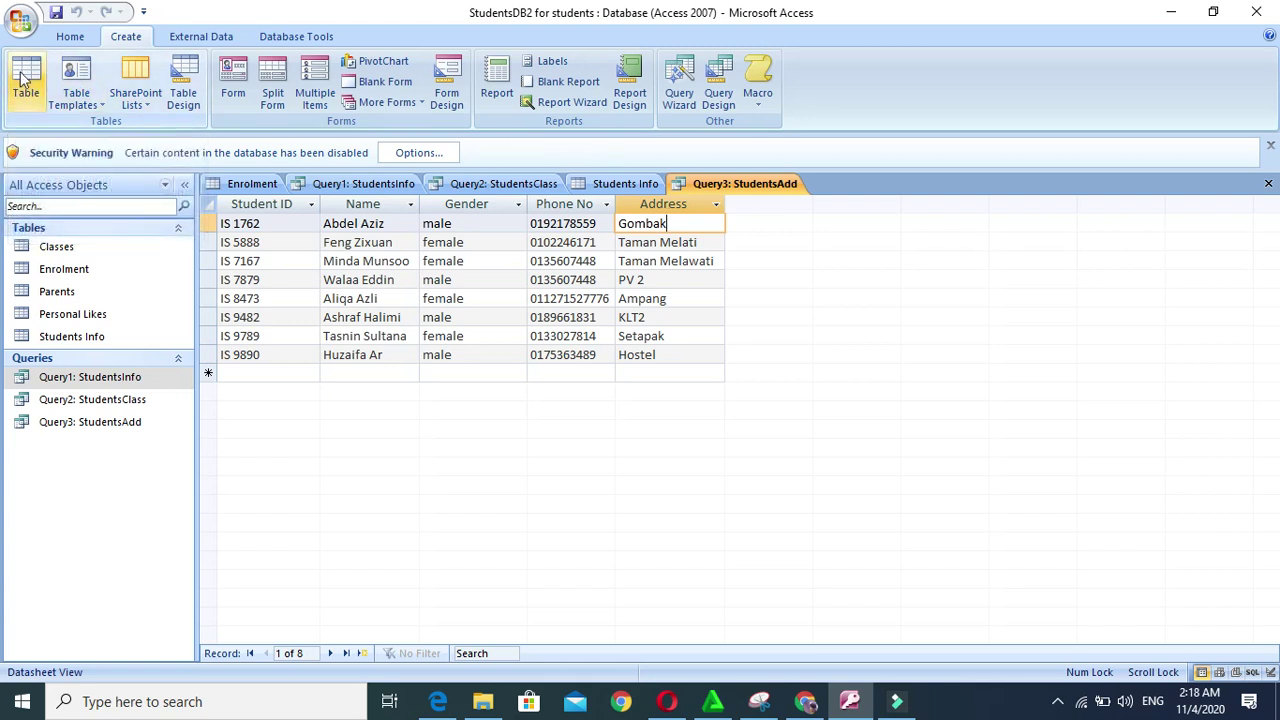
Open StudentsAdd in Design View, set the Gender criterion to =male and run the query
click(69, 38)
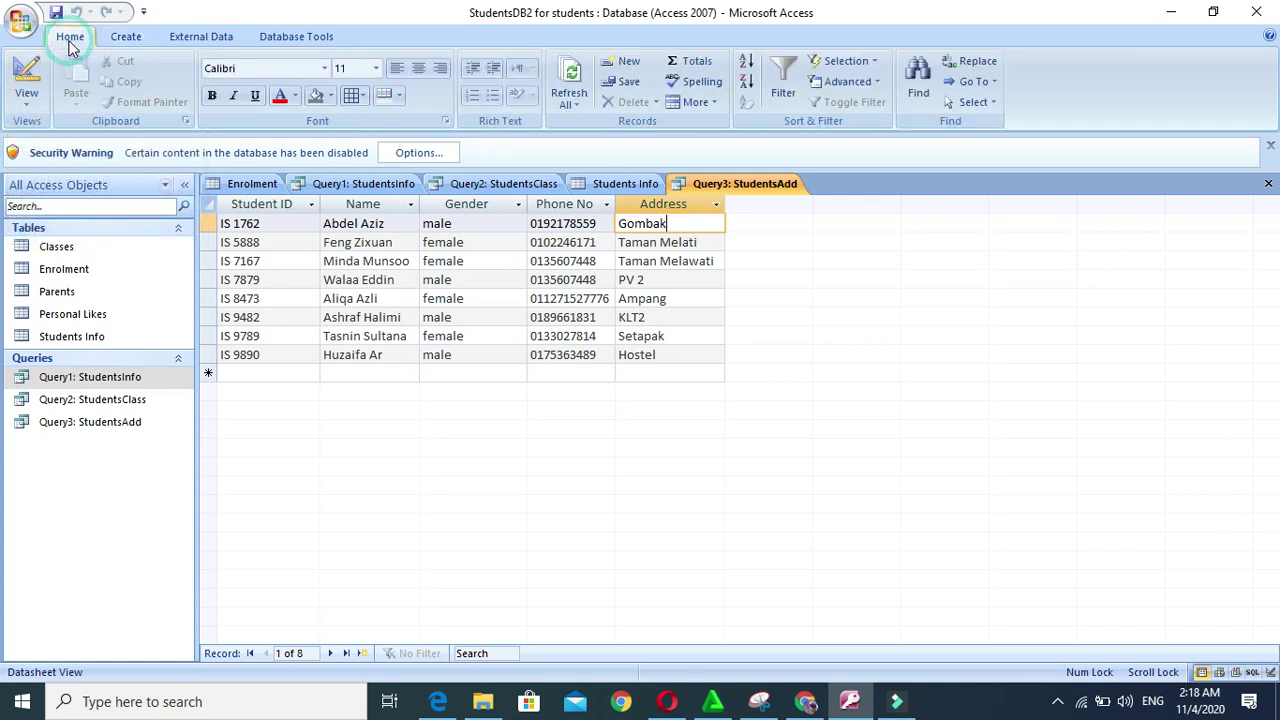
click(26, 80)
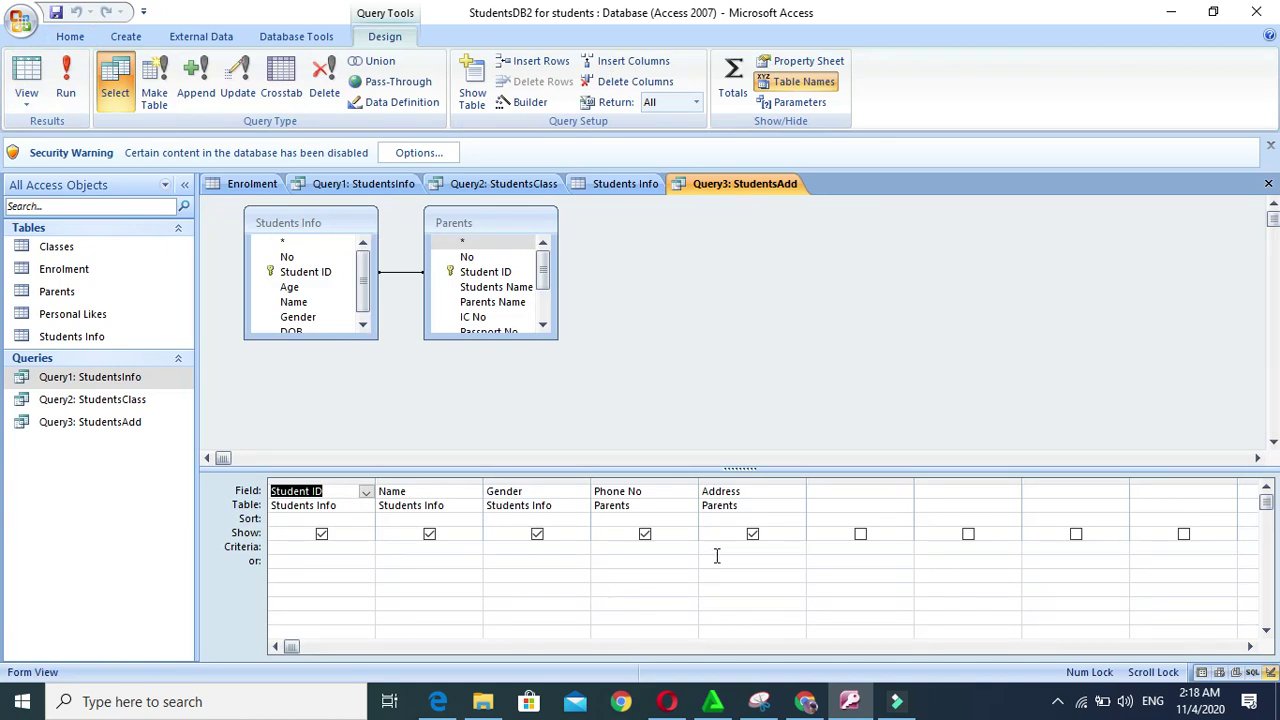
click(514, 548)
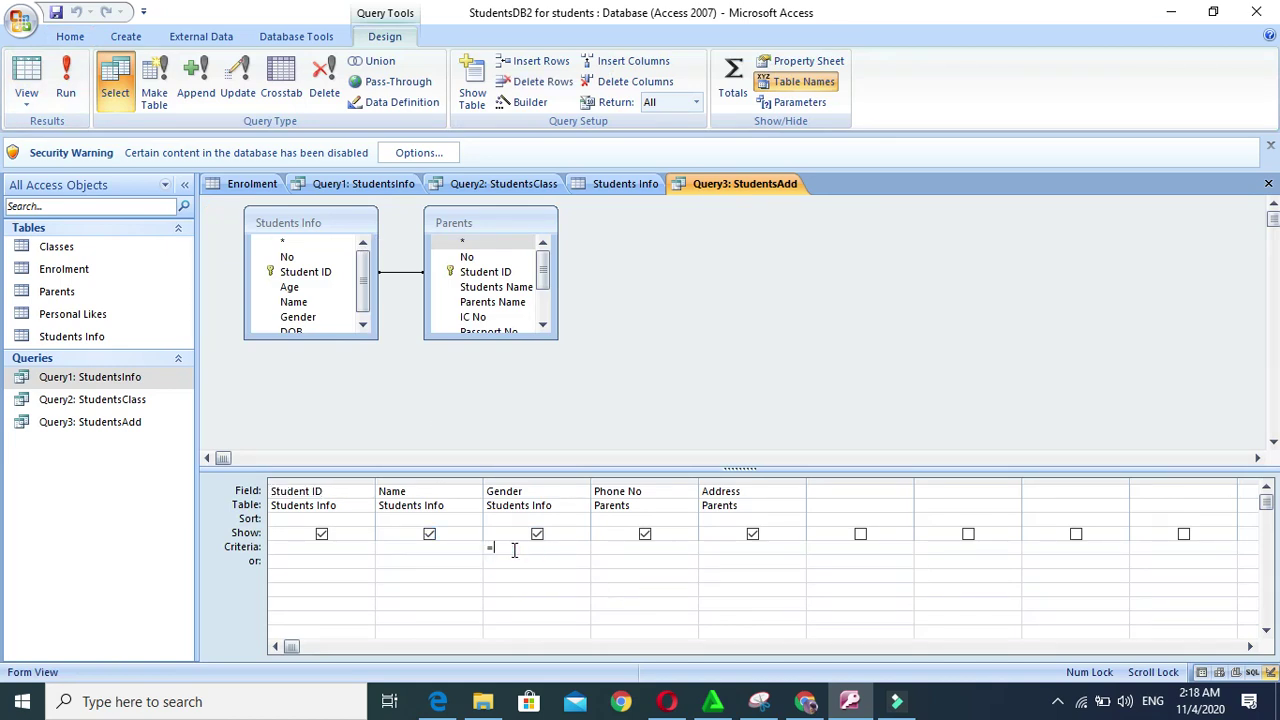
click(65, 82)
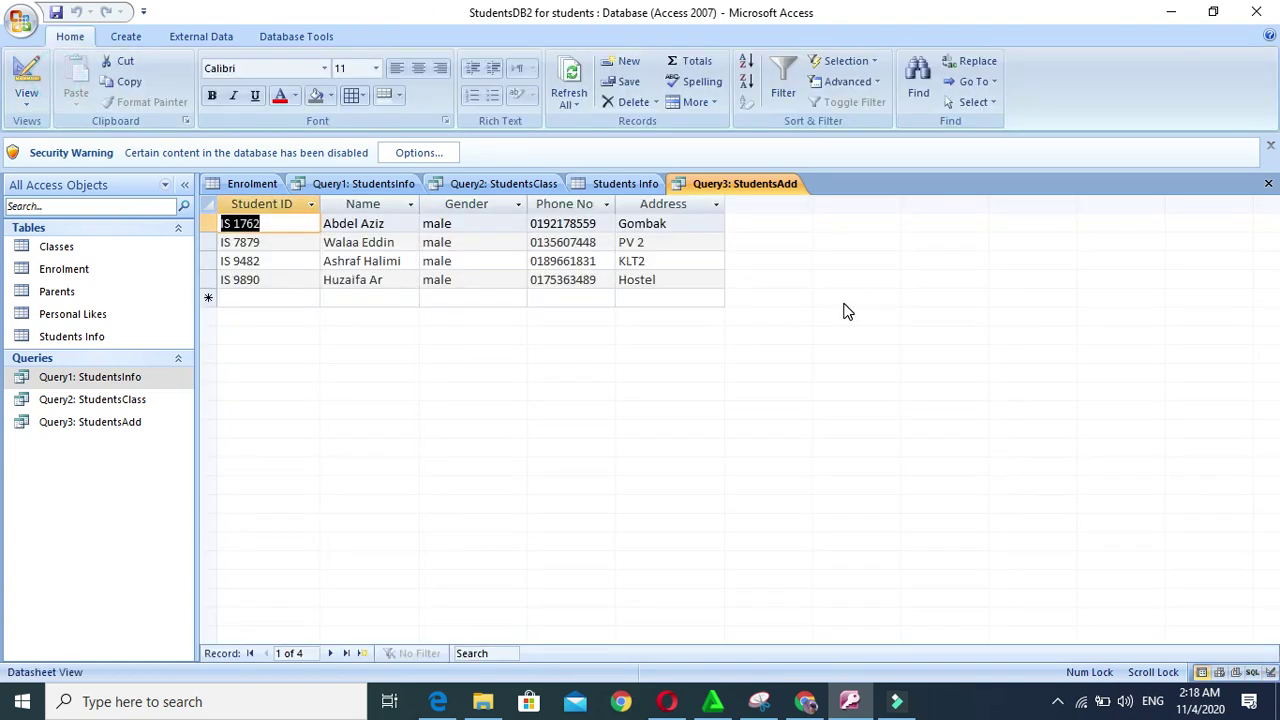
Change the Gender criterion in the StudentsAdd design to =female and run the query
click(26, 72)
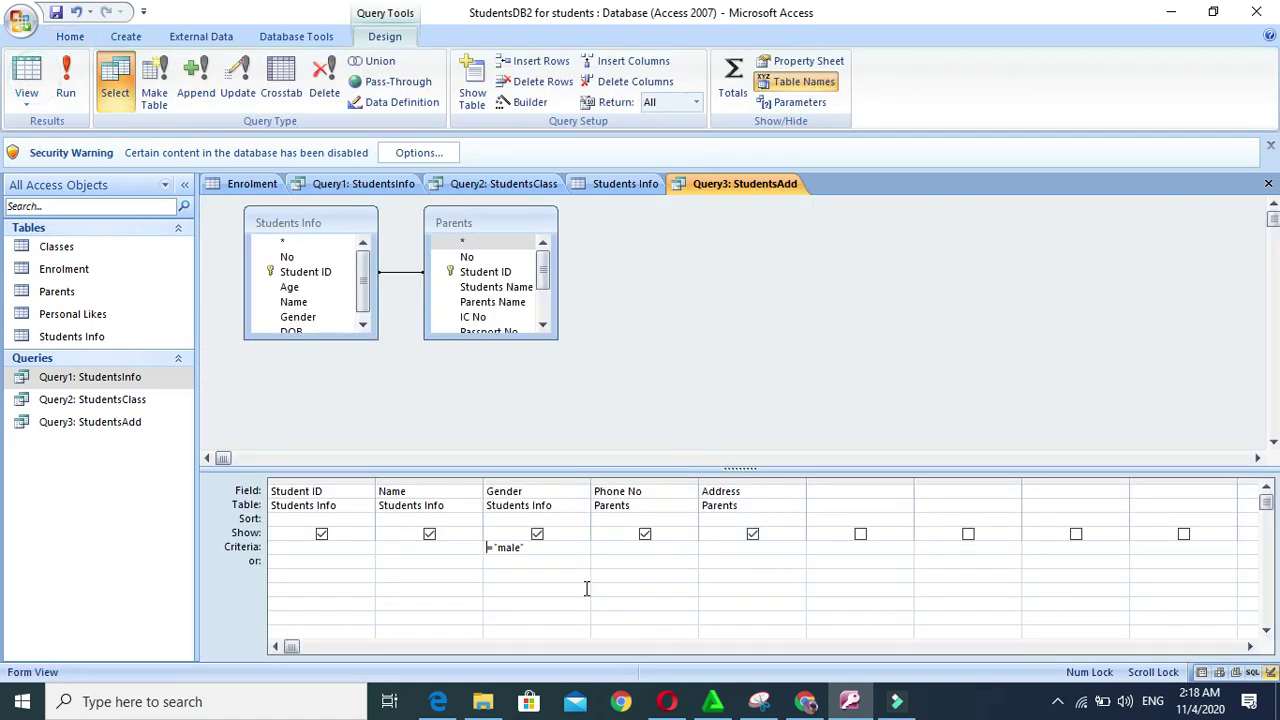
click(527, 550)
click(66, 82)
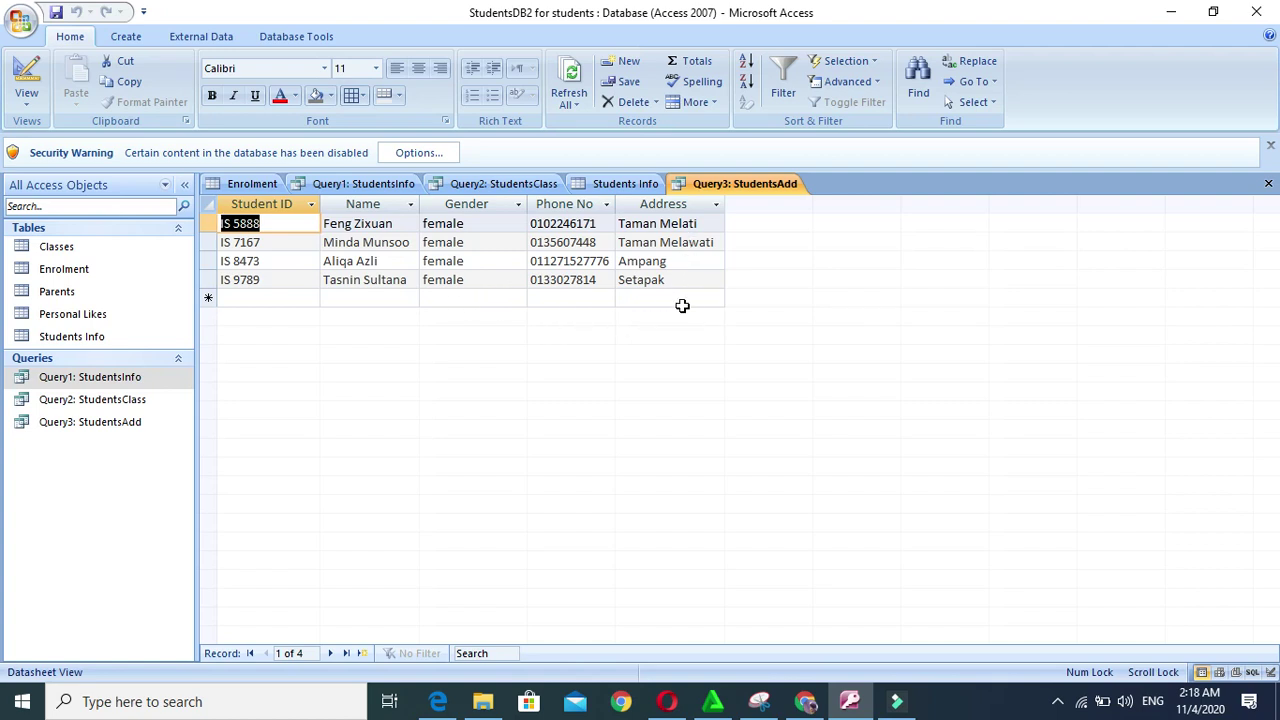
Replace the Gender criterion with an Address criterion of =taman melati and run the StudentsAdd query
click(28, 75)
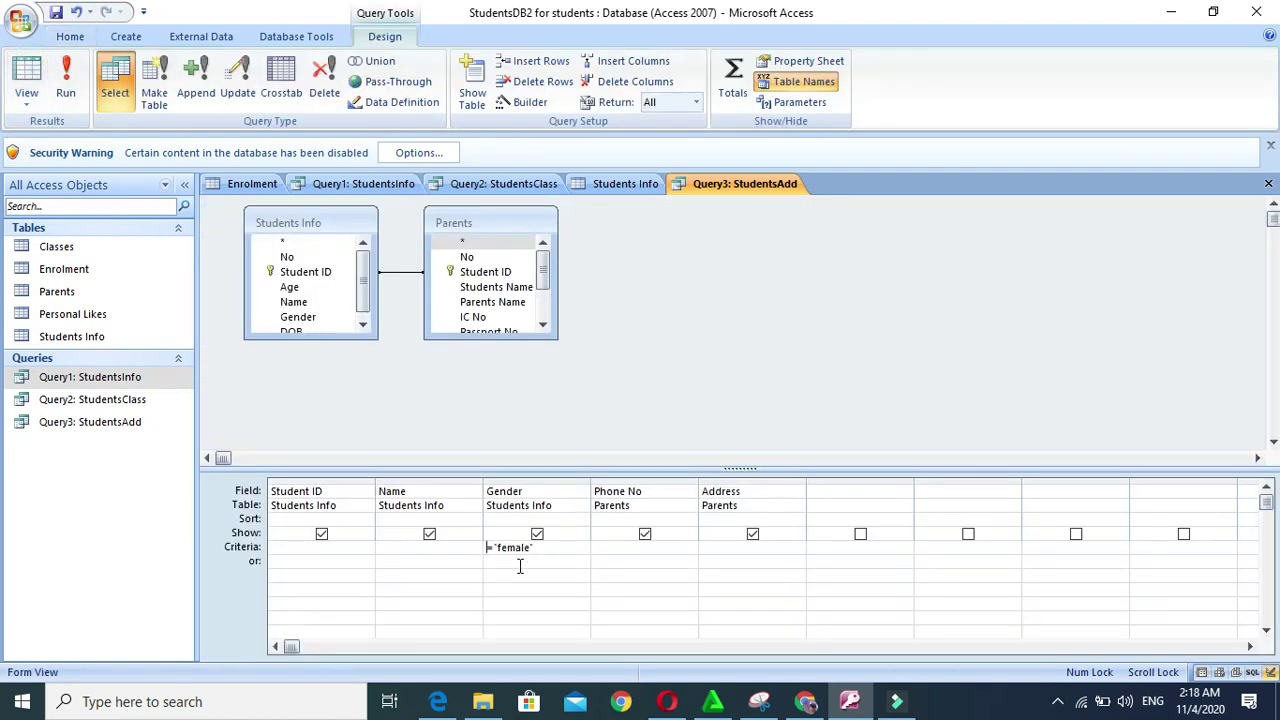
drag(534, 549, 280, 532)
key(Delete)
click(761, 549)
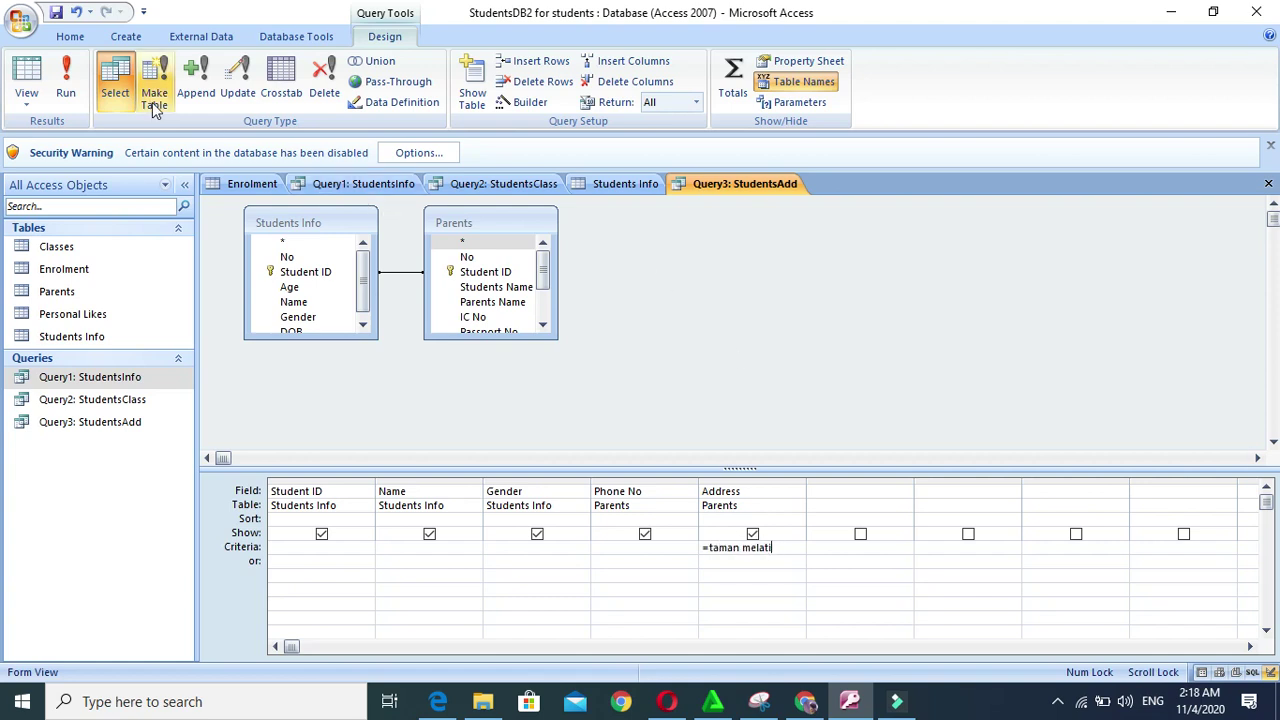
click(70, 76)
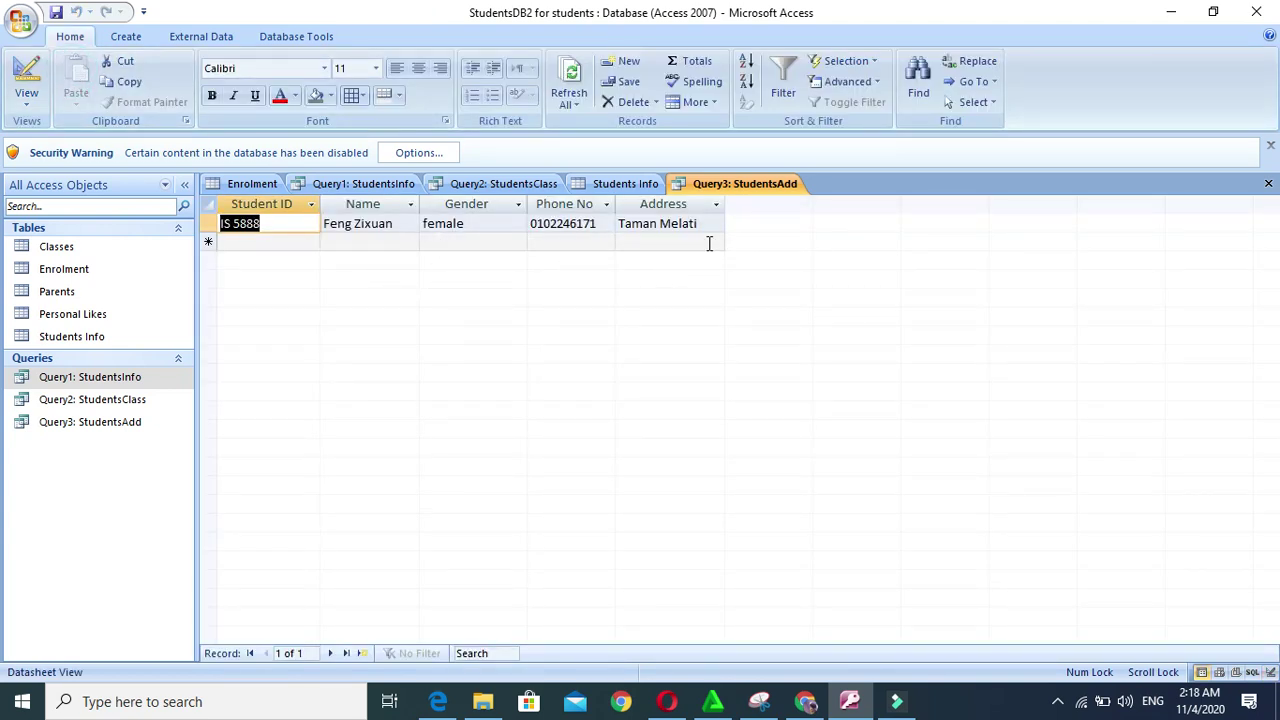
Return StudentsAdd to Design View and clear its Address criterion
click(26, 76)
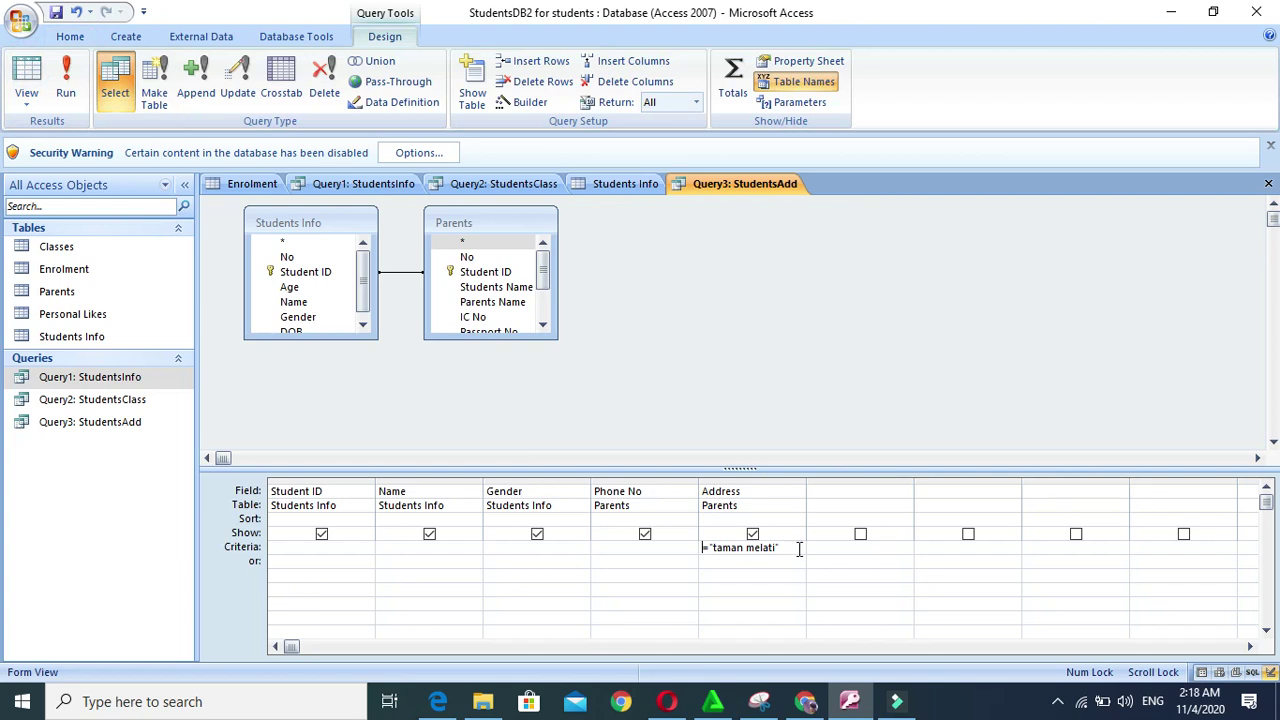
double_click(796, 546)
key(Delete)
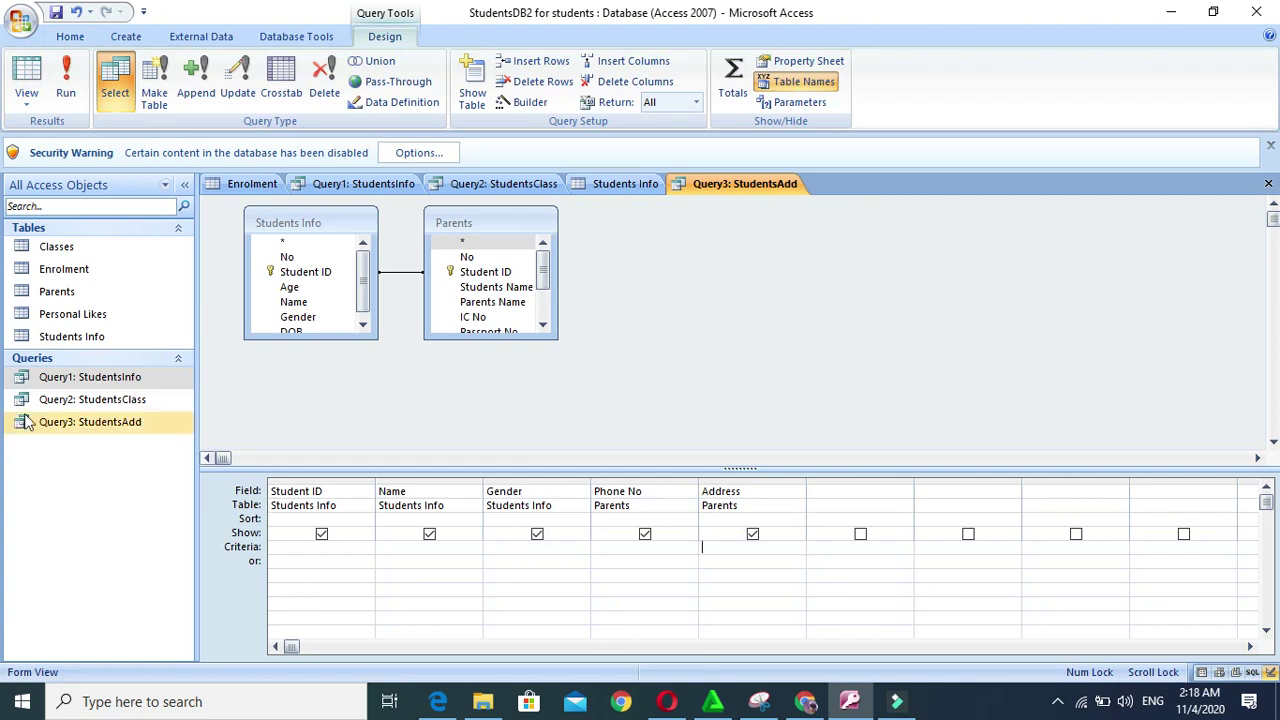
Open the Parents table to review its Address values, and compare them with the unfiltered StudentsAdd datasheet
double_click(87, 294)
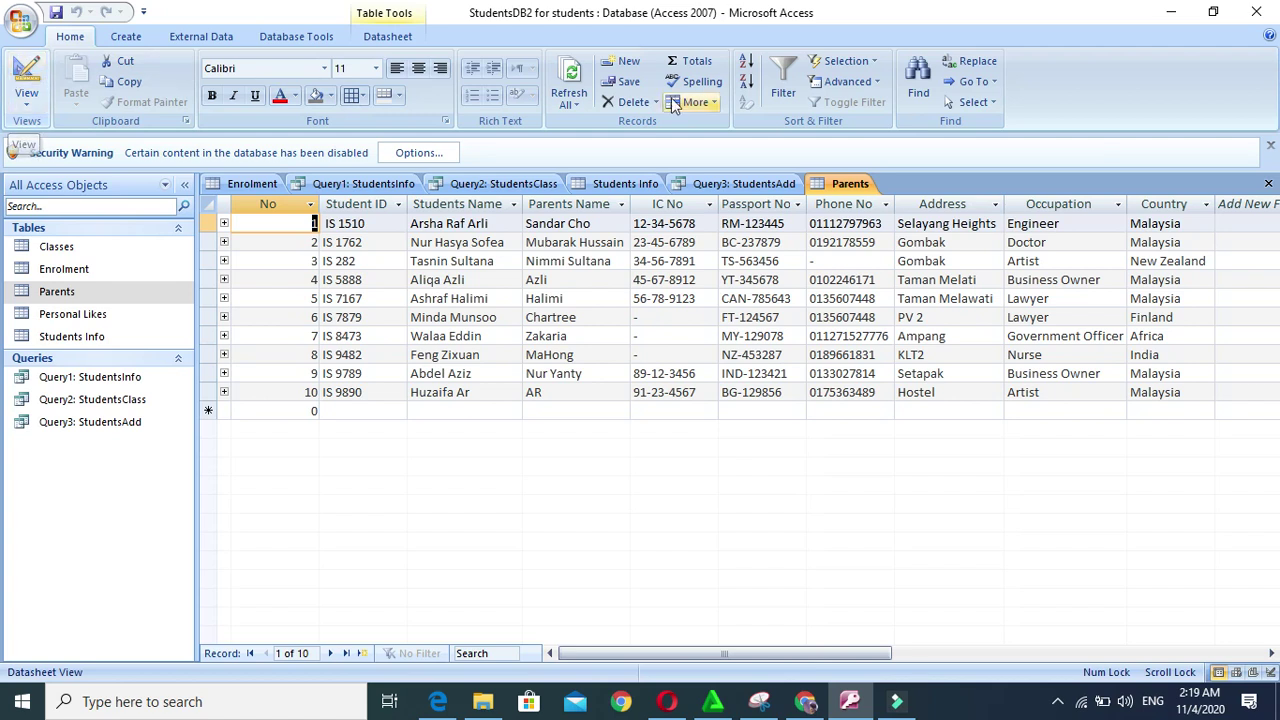
click(763, 189)
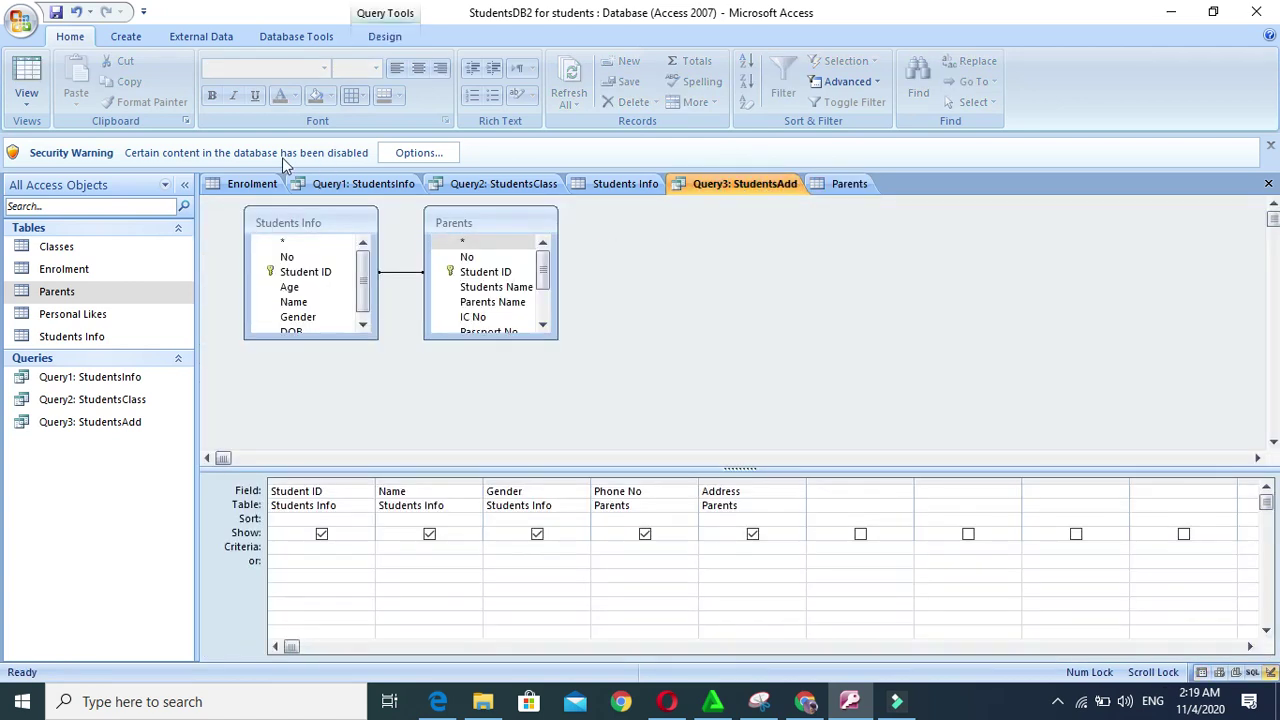
click(27, 72)
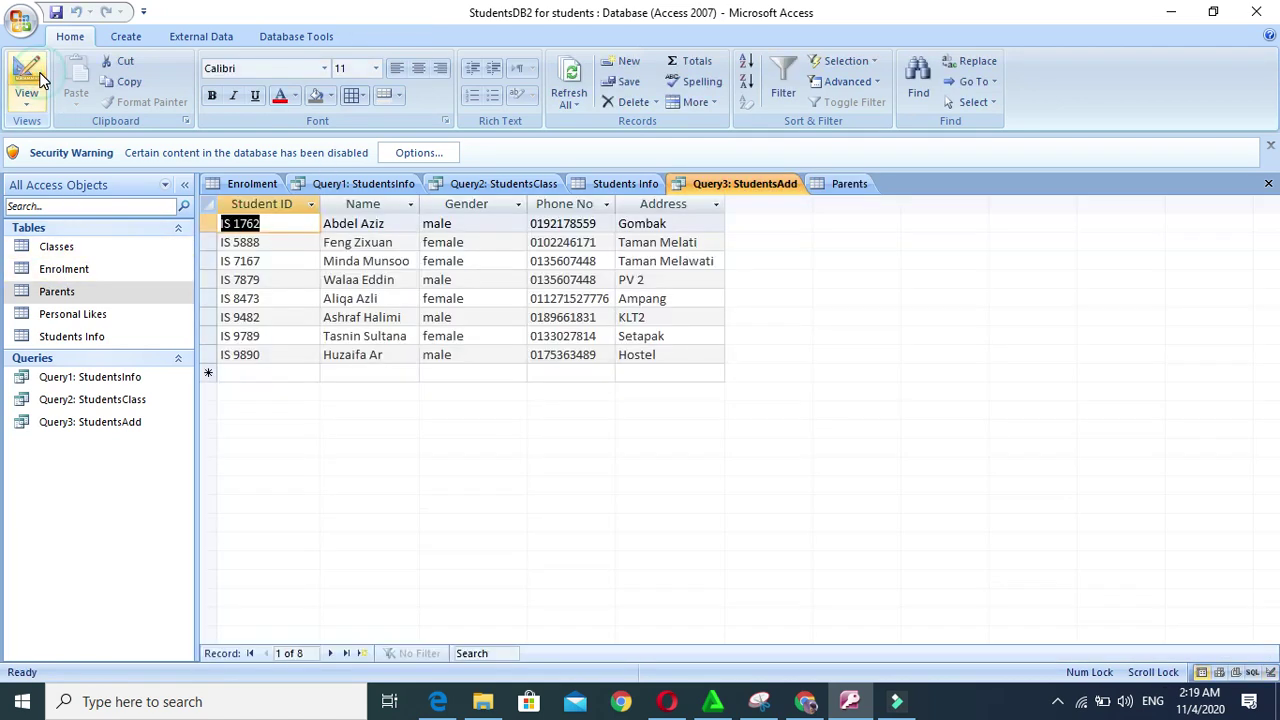
Return StudentsAdd to Design View, set its Address criteria to =Gombak or =Setapak on separate rows, and run the query
click(40, 80)
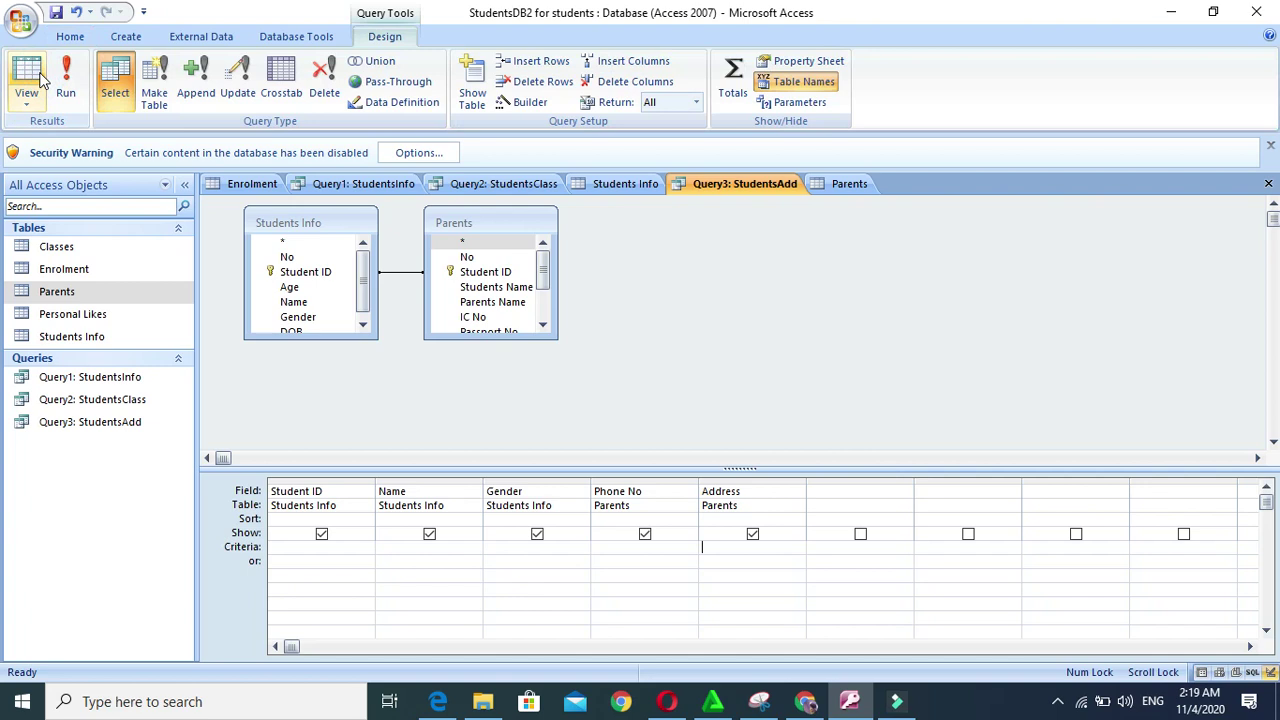
click(709, 543)
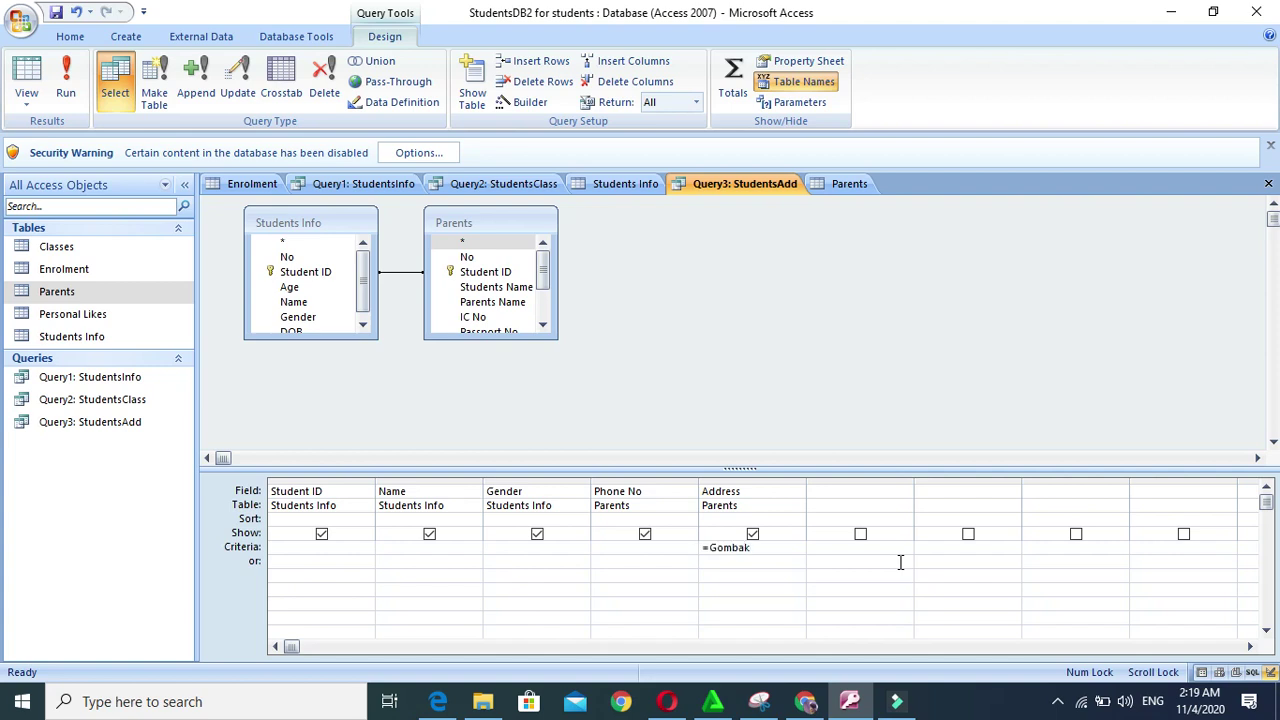
click(727, 562)
text(=Setapak)
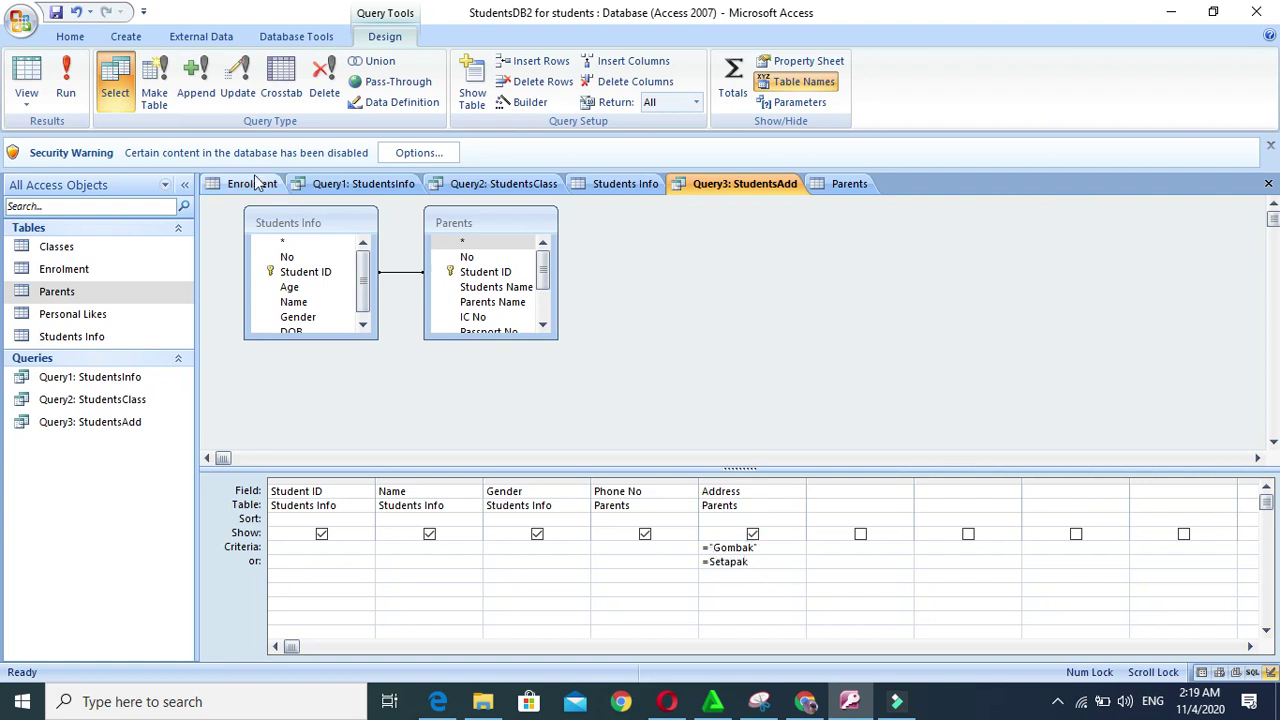
click(74, 84)
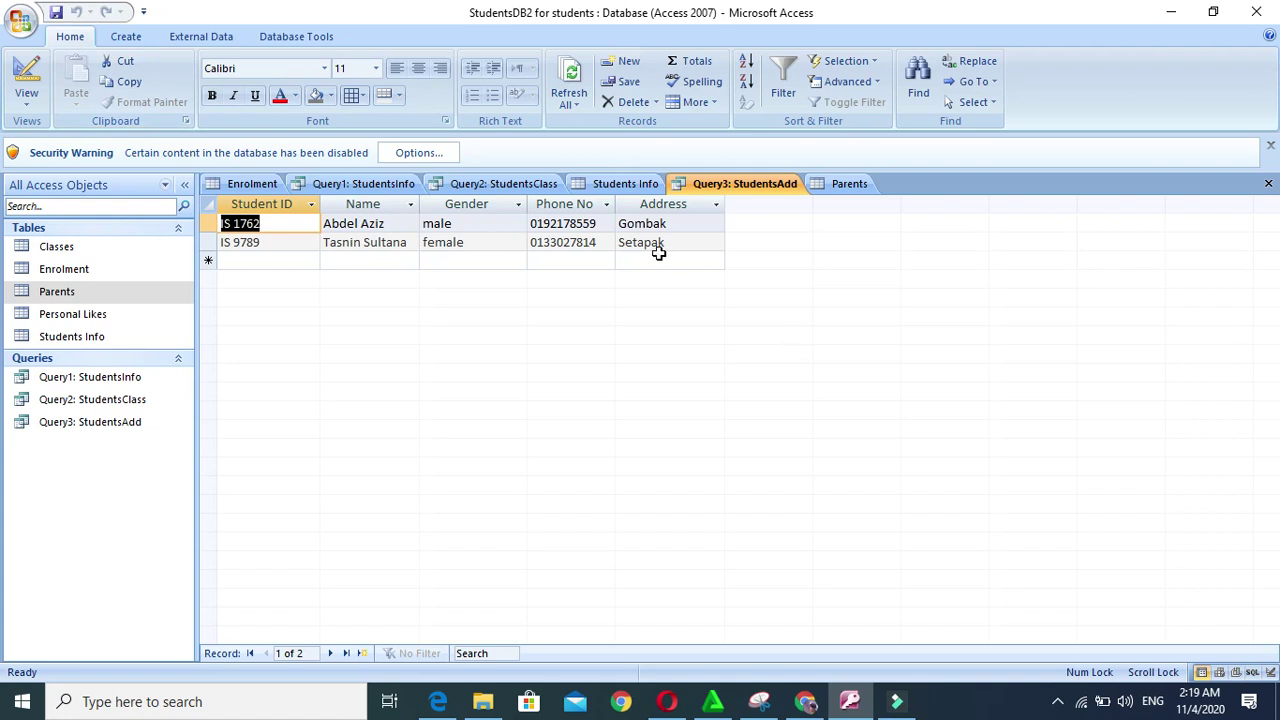
Reopen the StudentsAdd design and change its first Address criterion to Like "*Gombak*"
click(26, 80)
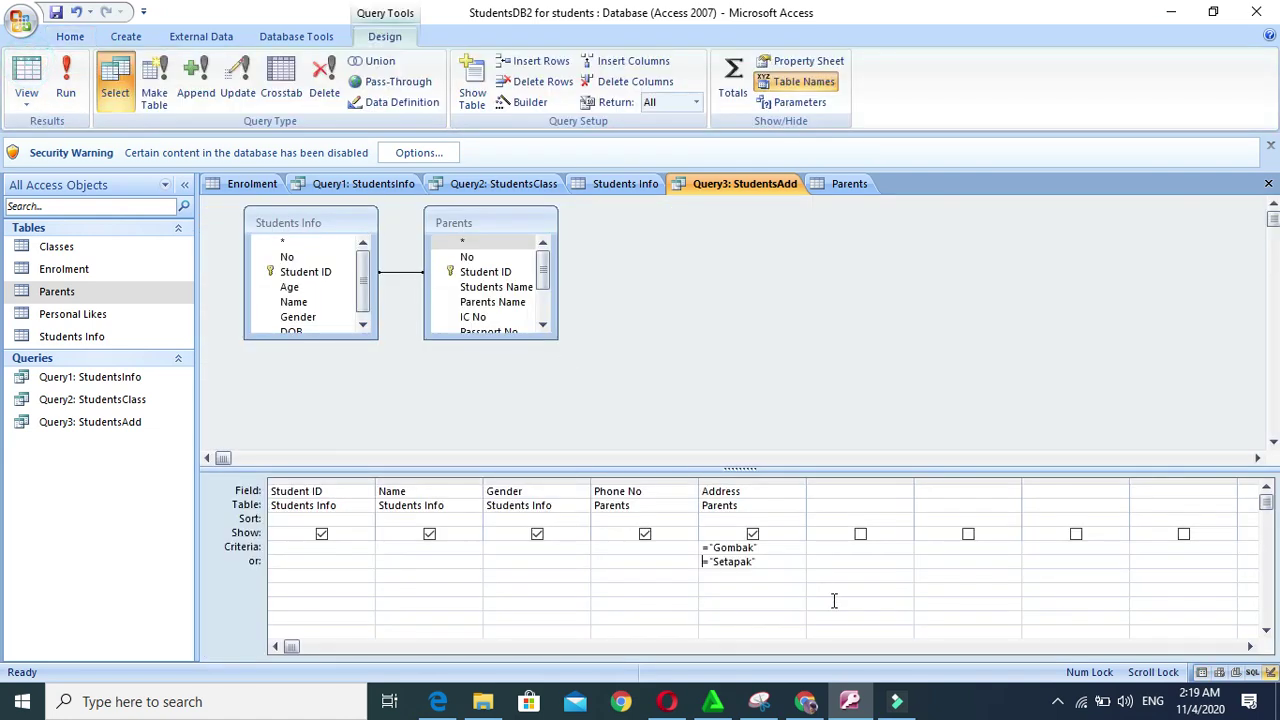
click(706, 547)
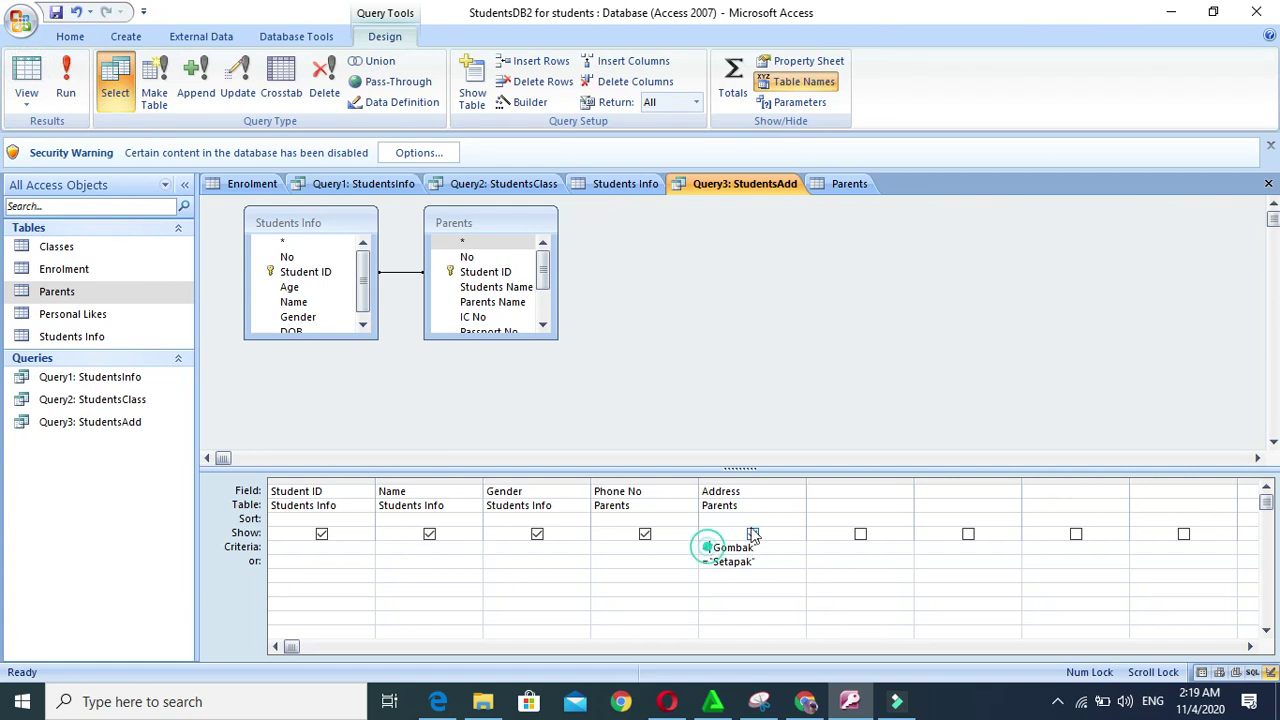
key(Delete)
text(Like)
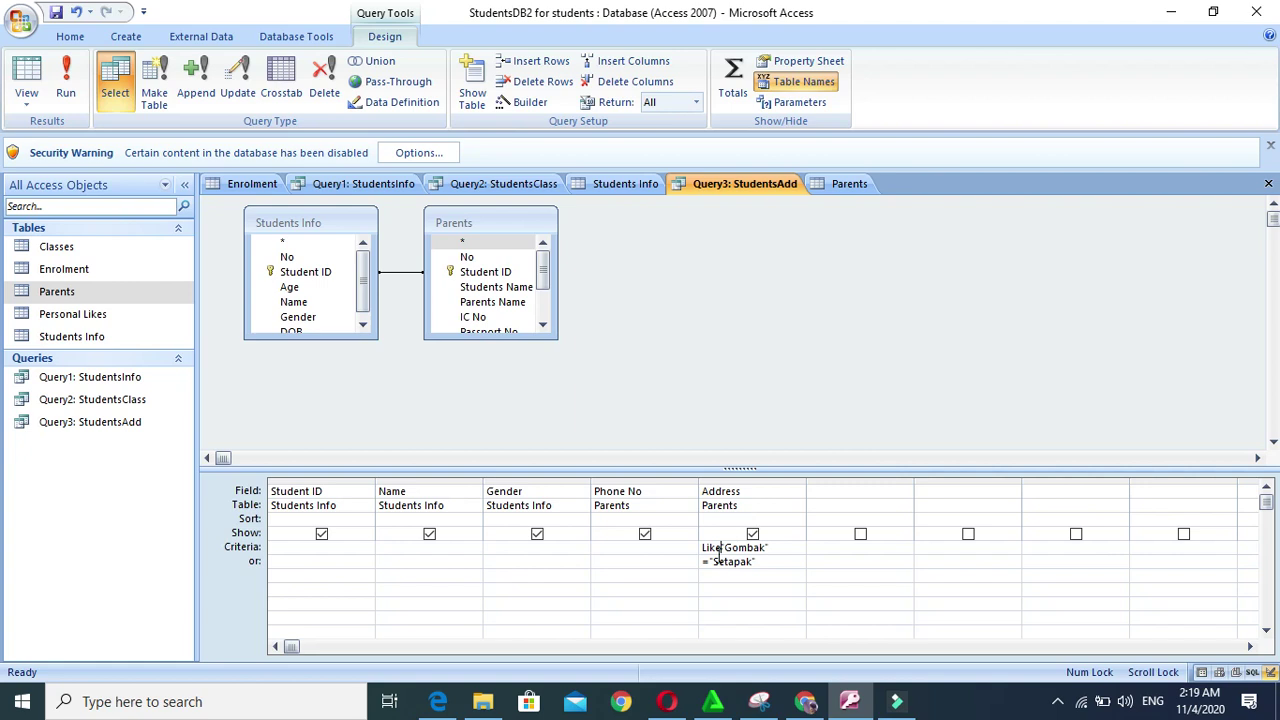
click(727, 548)
text(*)
text(*)
click(720, 548)
Change the alternative Address criterion to Like "*Setapak*", then run and save the StudentsAdd query
click(708, 561)
key(BackSpace)
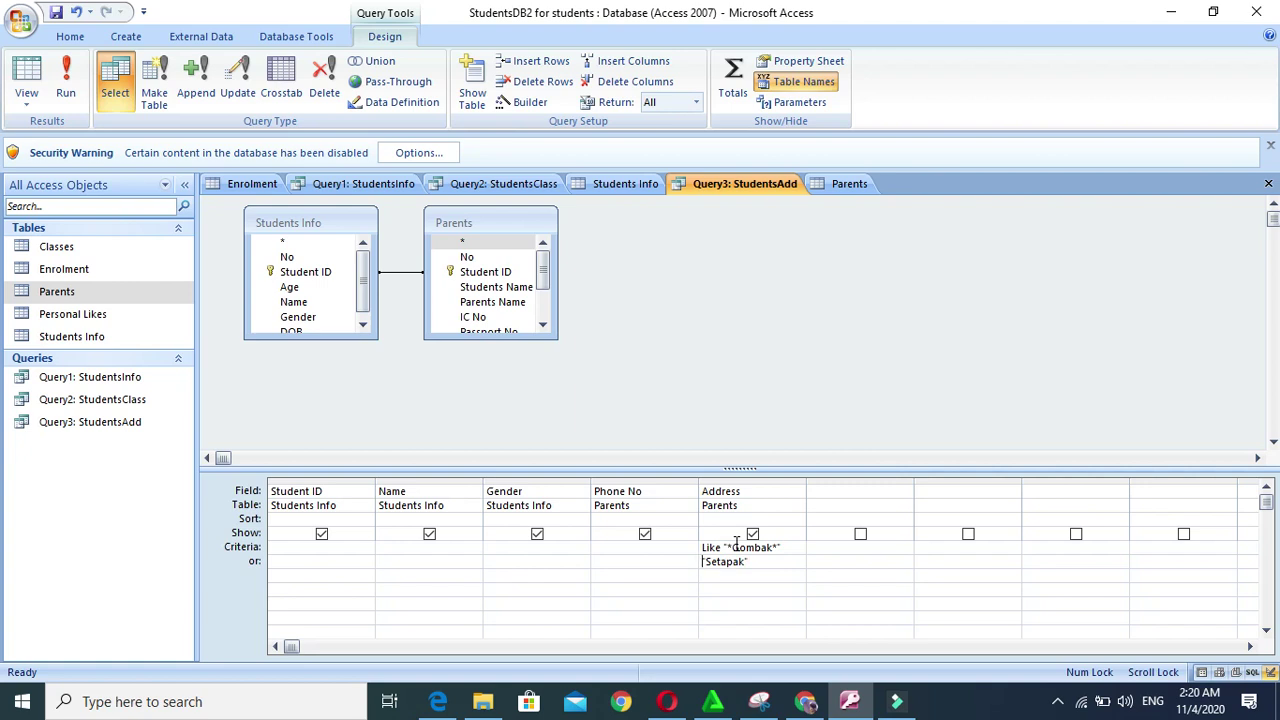
text(Like)
click(722, 559)
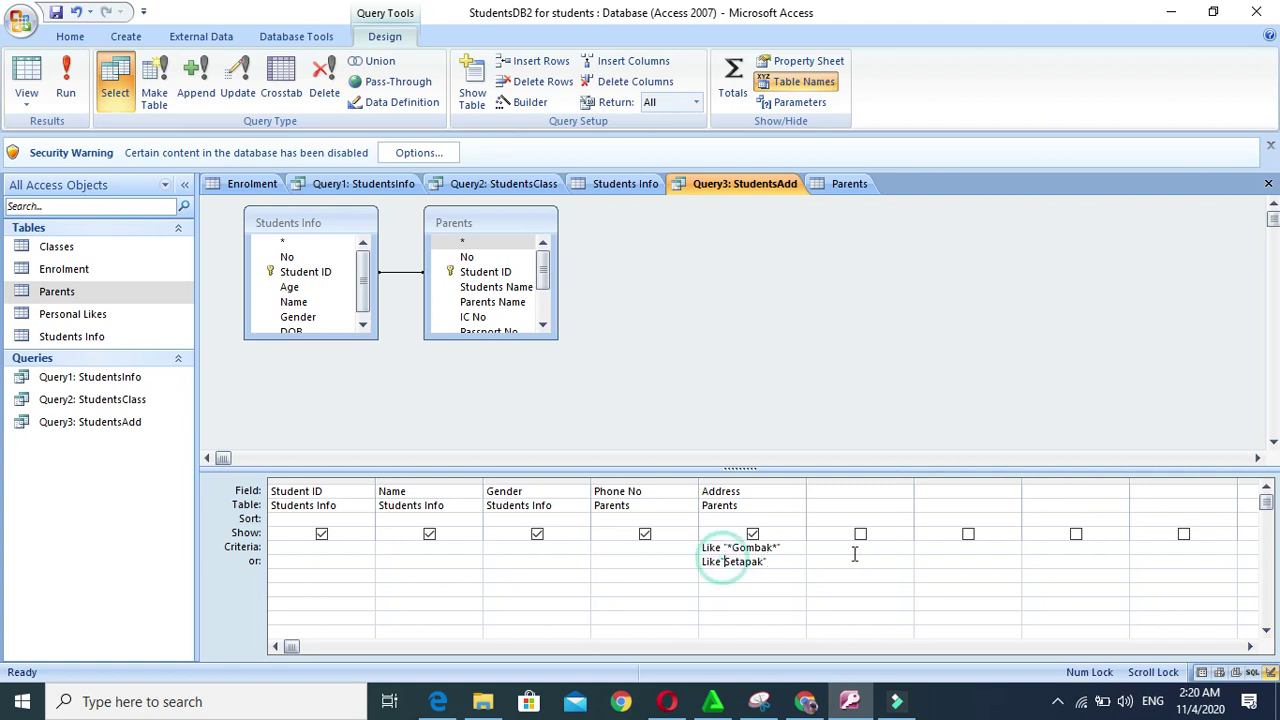
text(*)
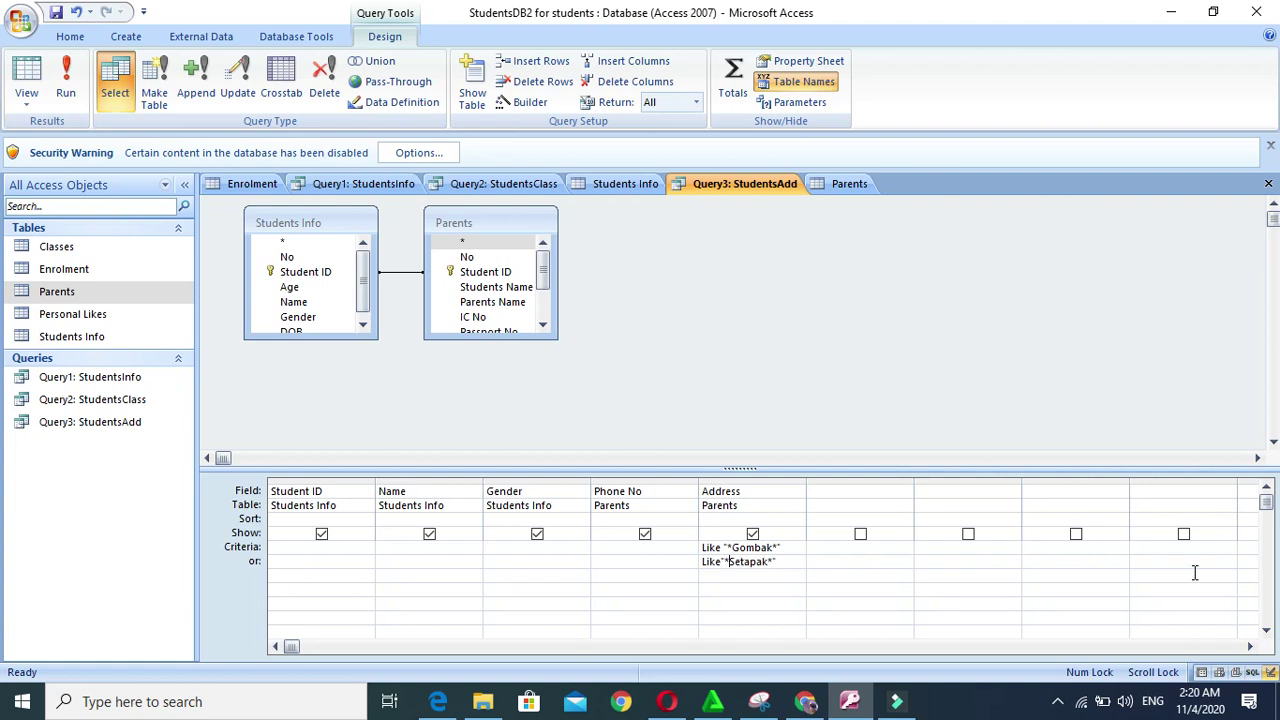
click(65, 80)
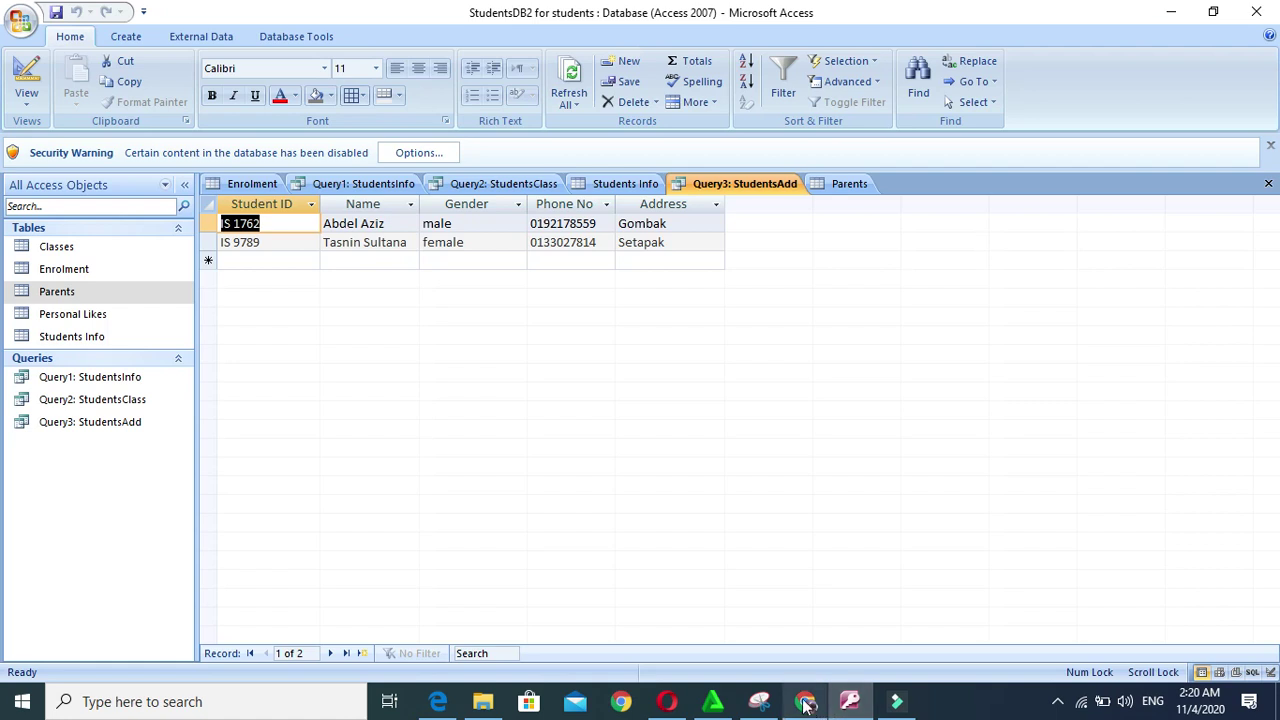
click(56, 14)
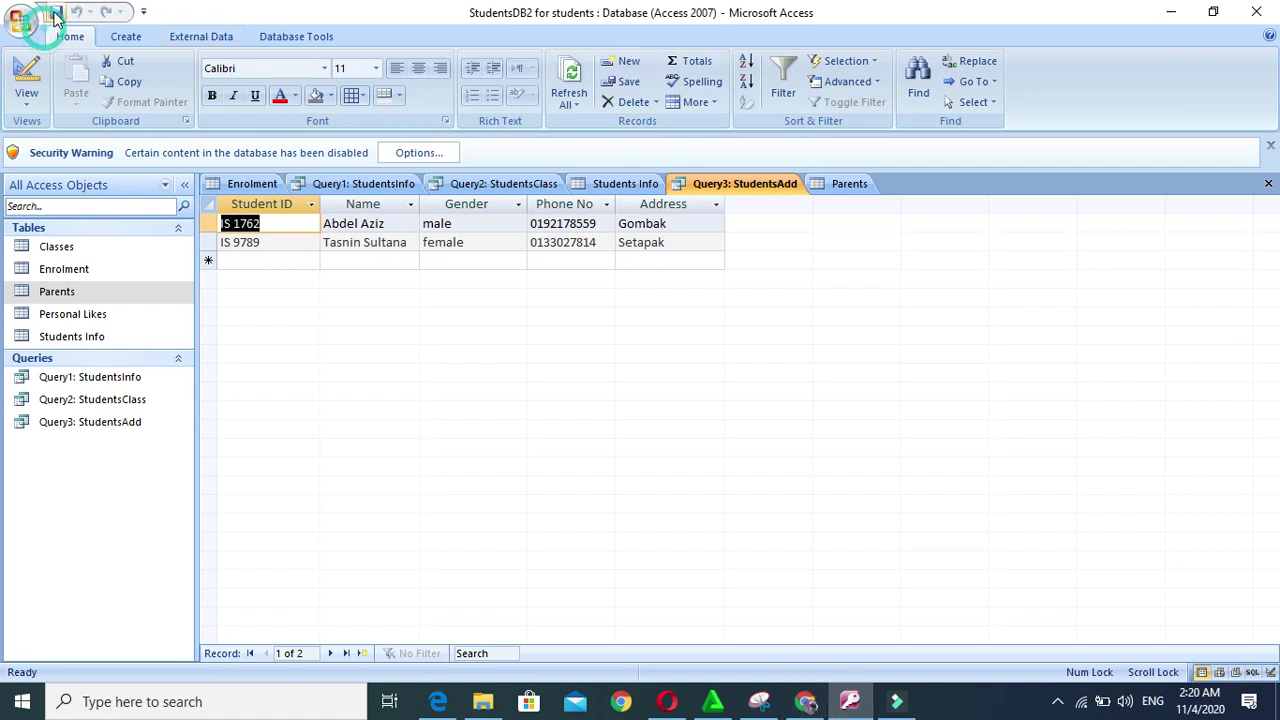
Switch to the activity PDF in Chrome and examine the Query 4: Enrolment1 datasheet and design examples
click(805, 701)
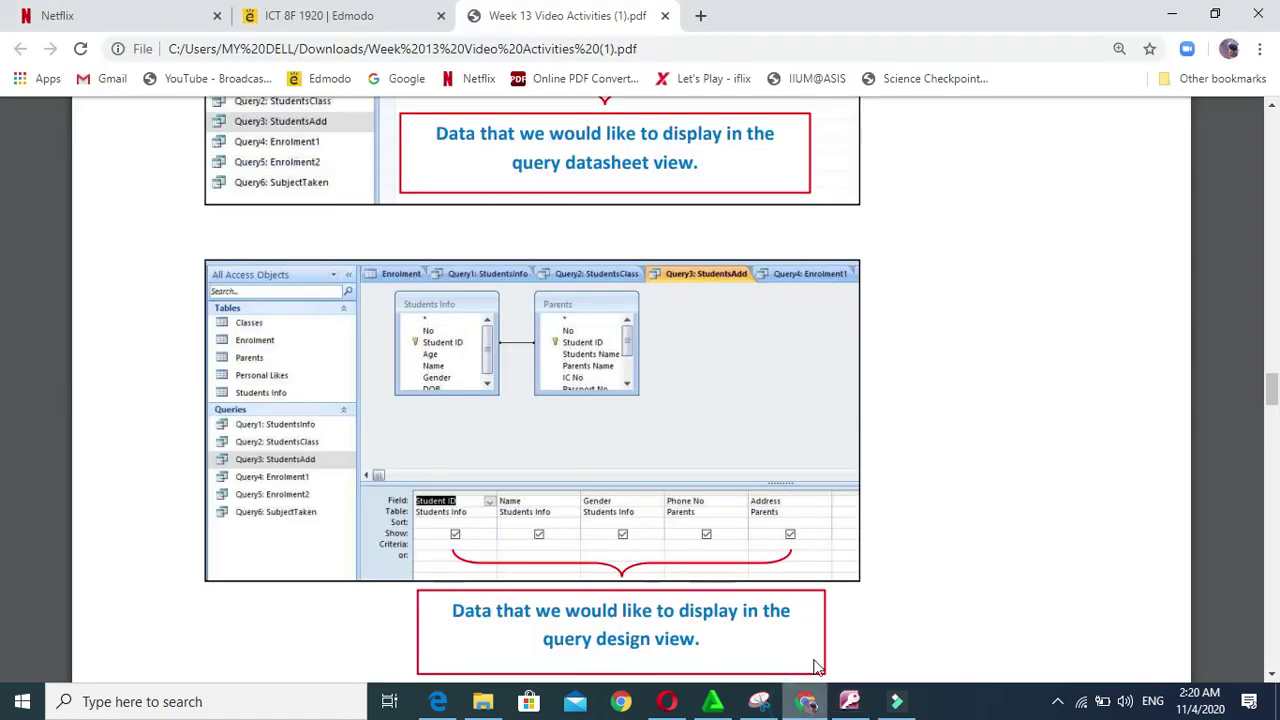
scroll(735, 460, down, 10)
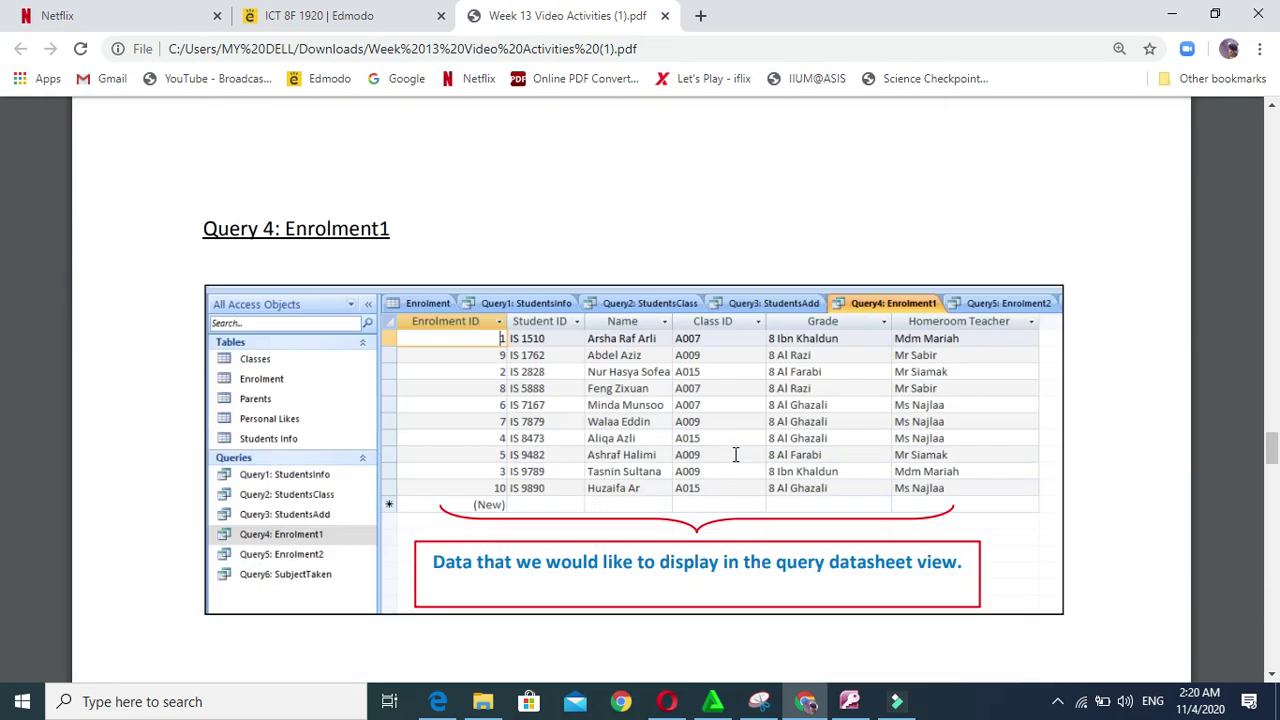
scroll(735, 455, up, 2)
scroll(735, 455, down, 4)
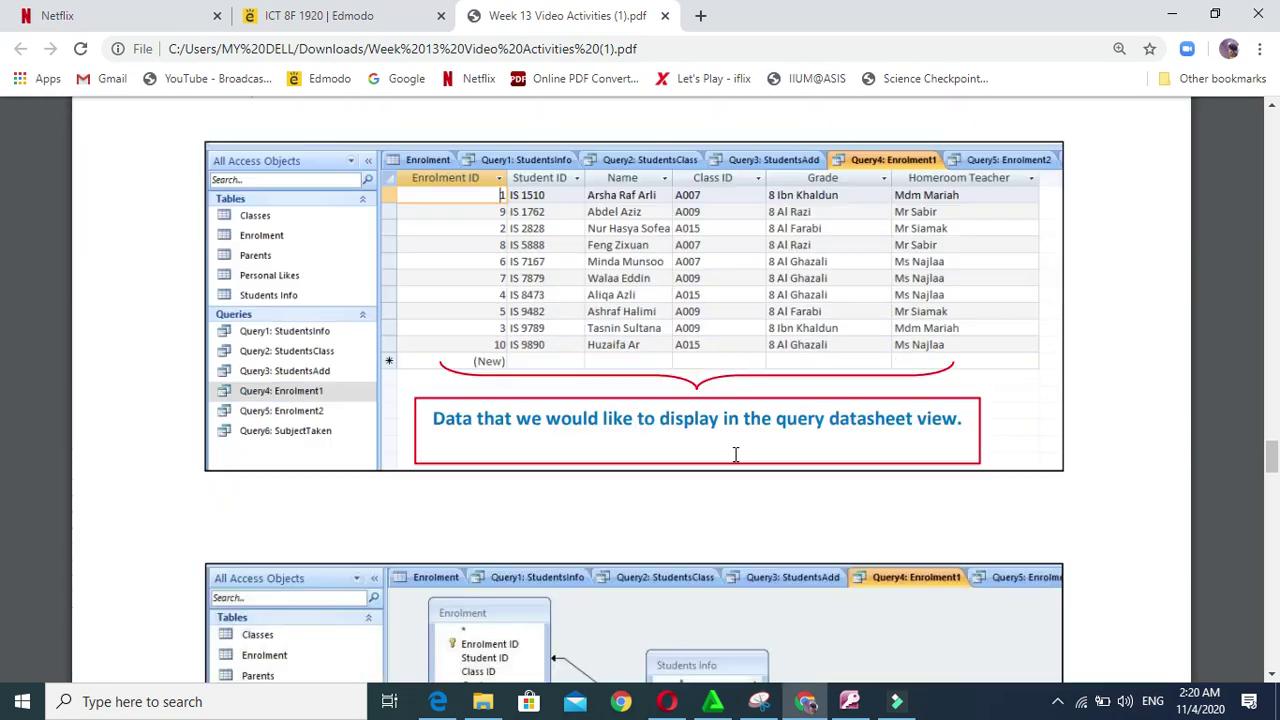
scroll(735, 455, down, 1)
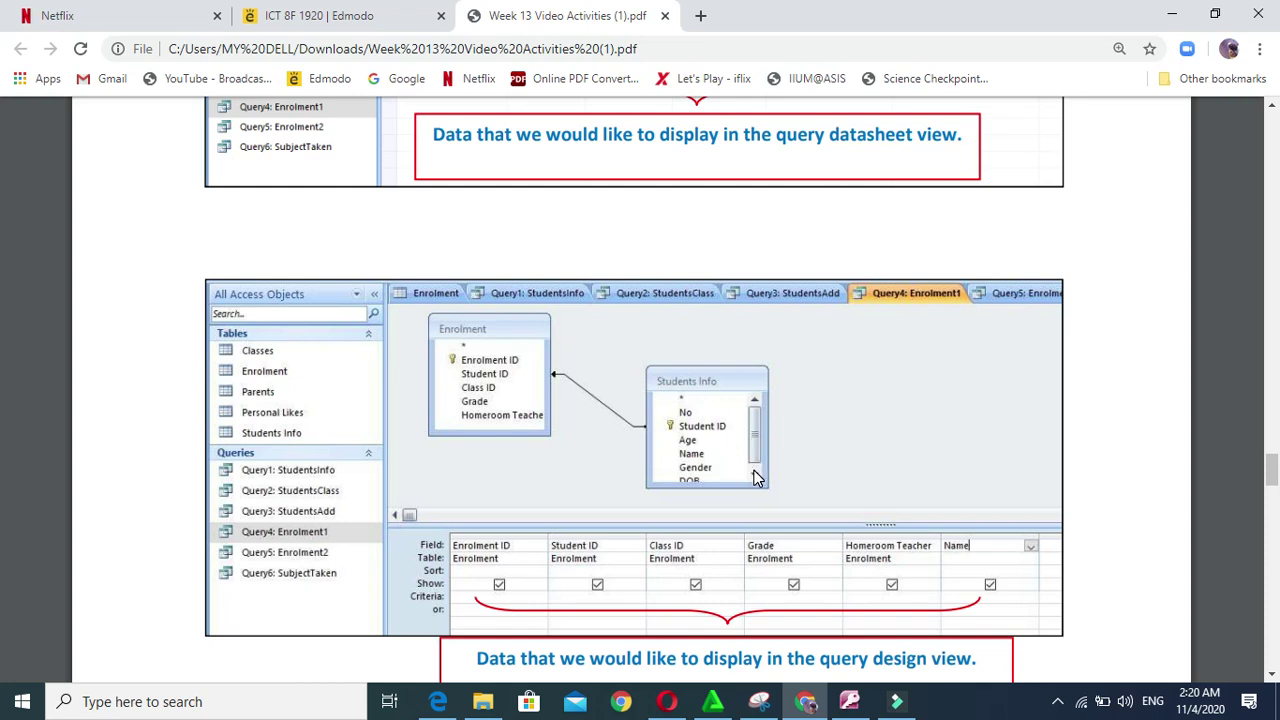
scroll(757, 474, up, 3)
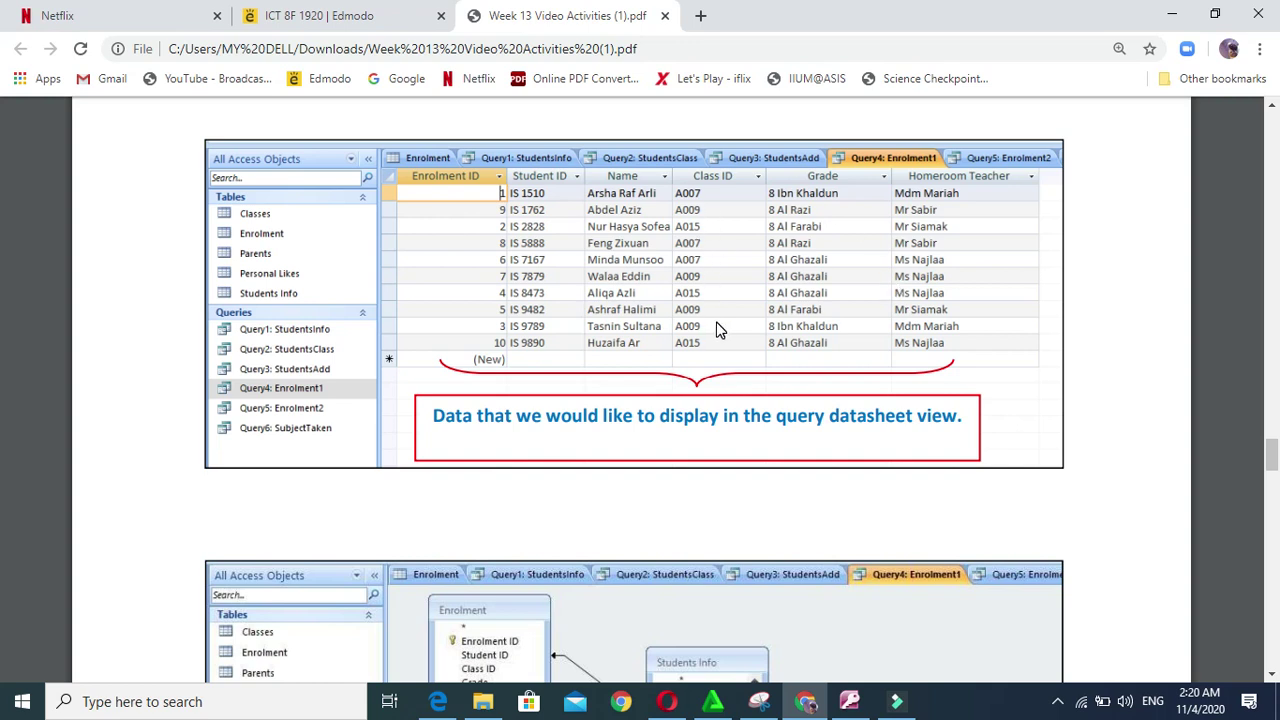
scroll(717, 330, down, 3)
scroll(716, 329, down, 15)
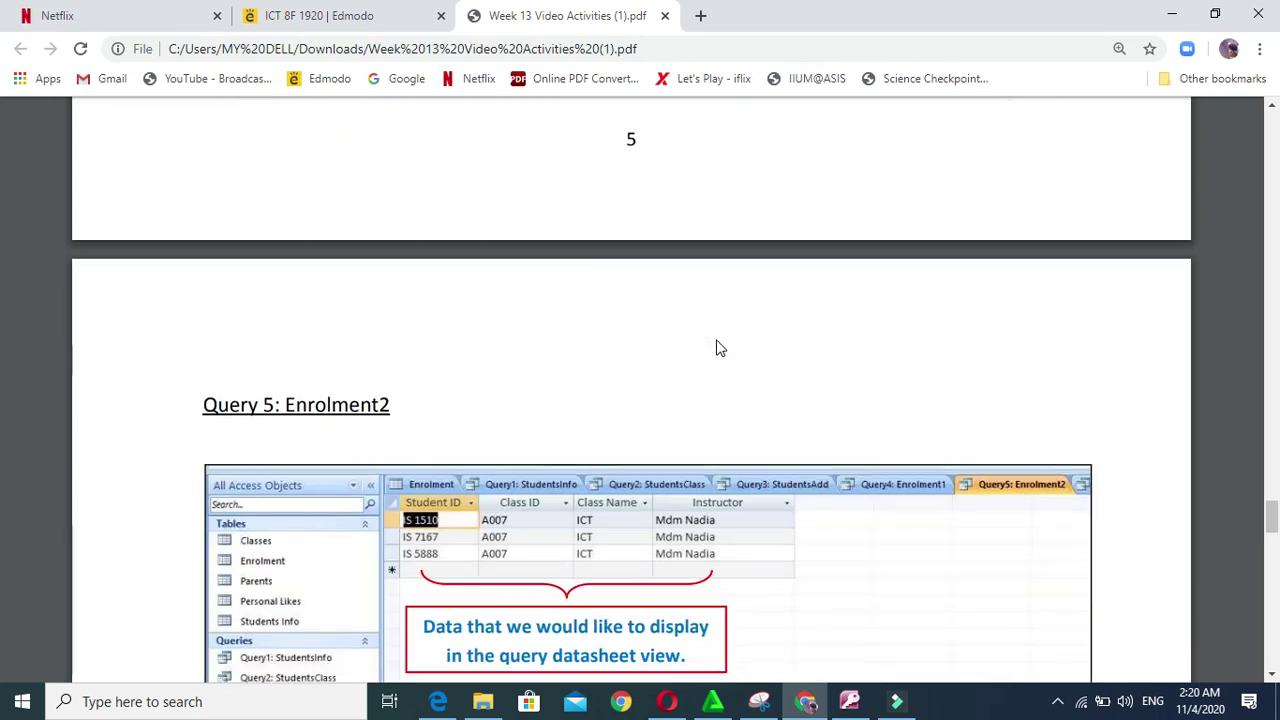
scroll(716, 346, up, 12)
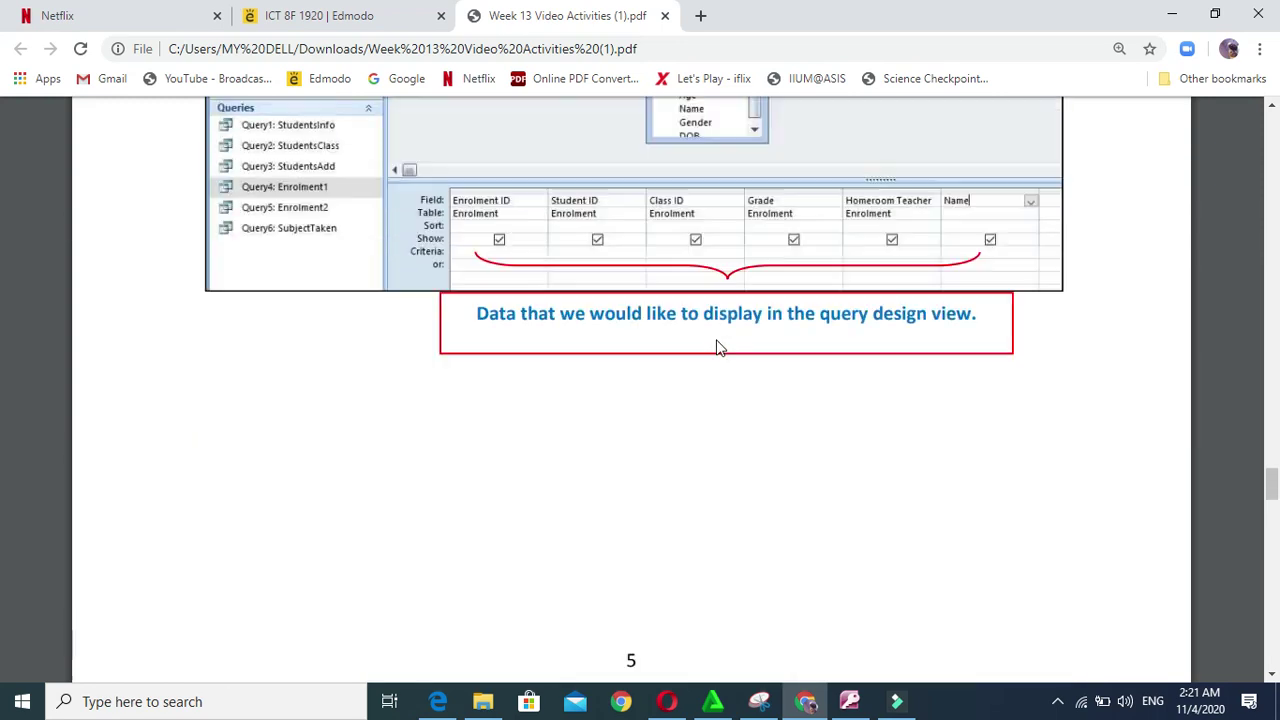
scroll(826, 431, up, 3)
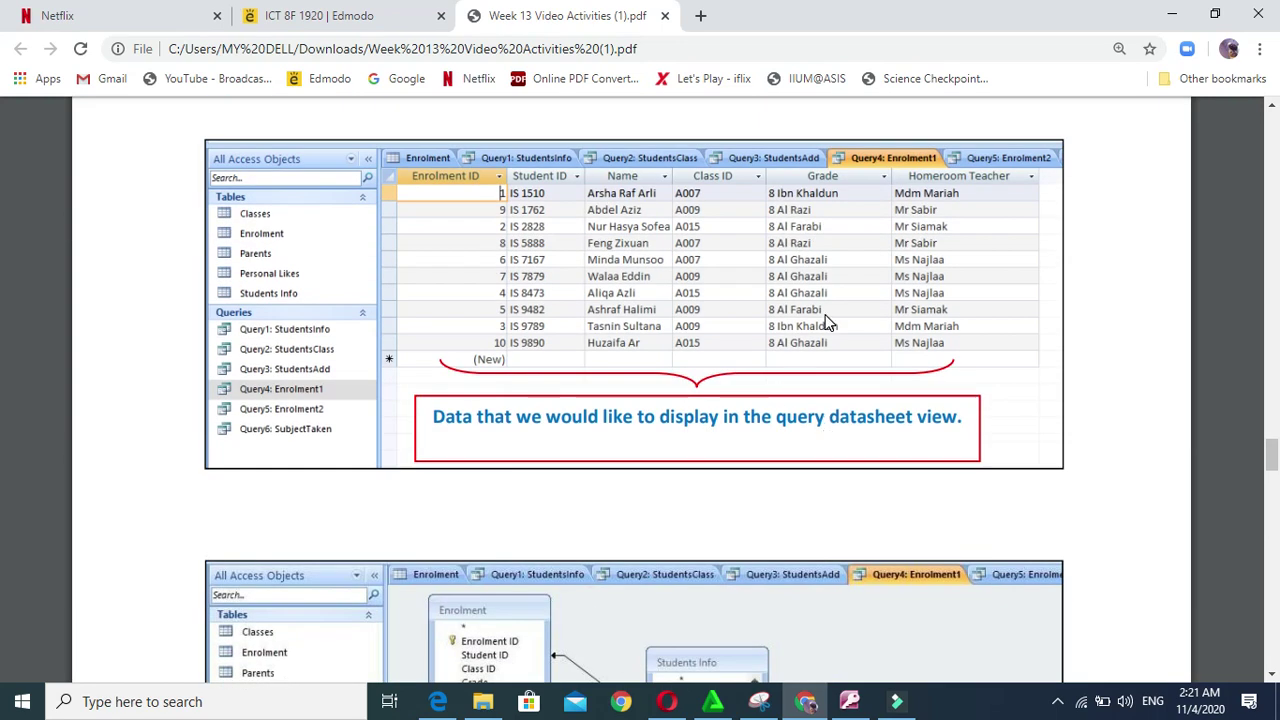
Switch back to Access and start a new query with the Simple Query Wizard, opening its choice of source tables
click(849, 701)
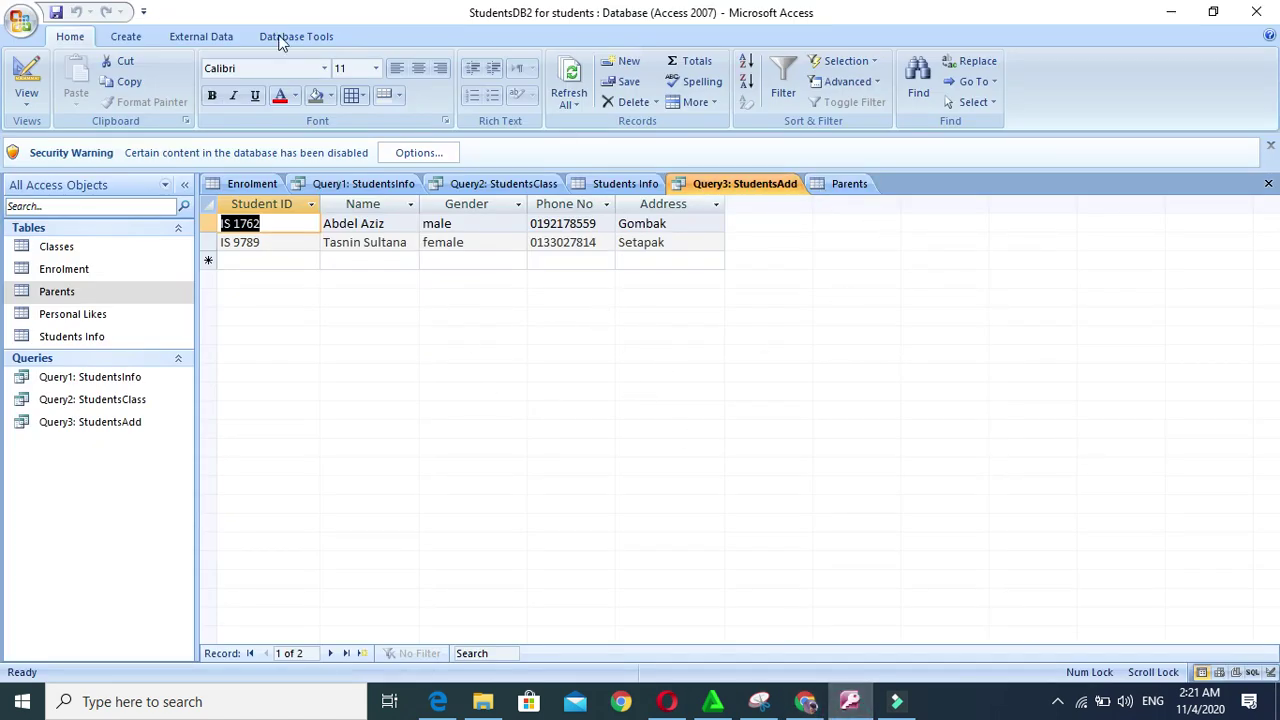
click(131, 39)
click(679, 90)
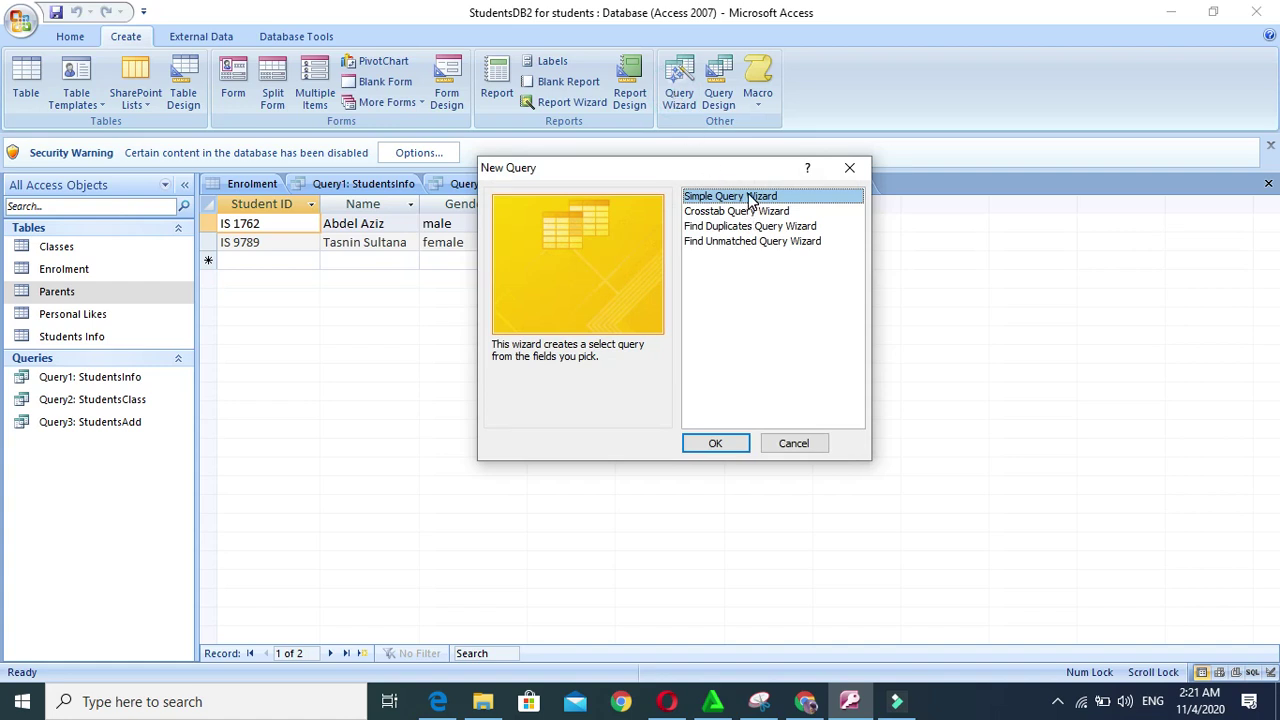
click(726, 443)
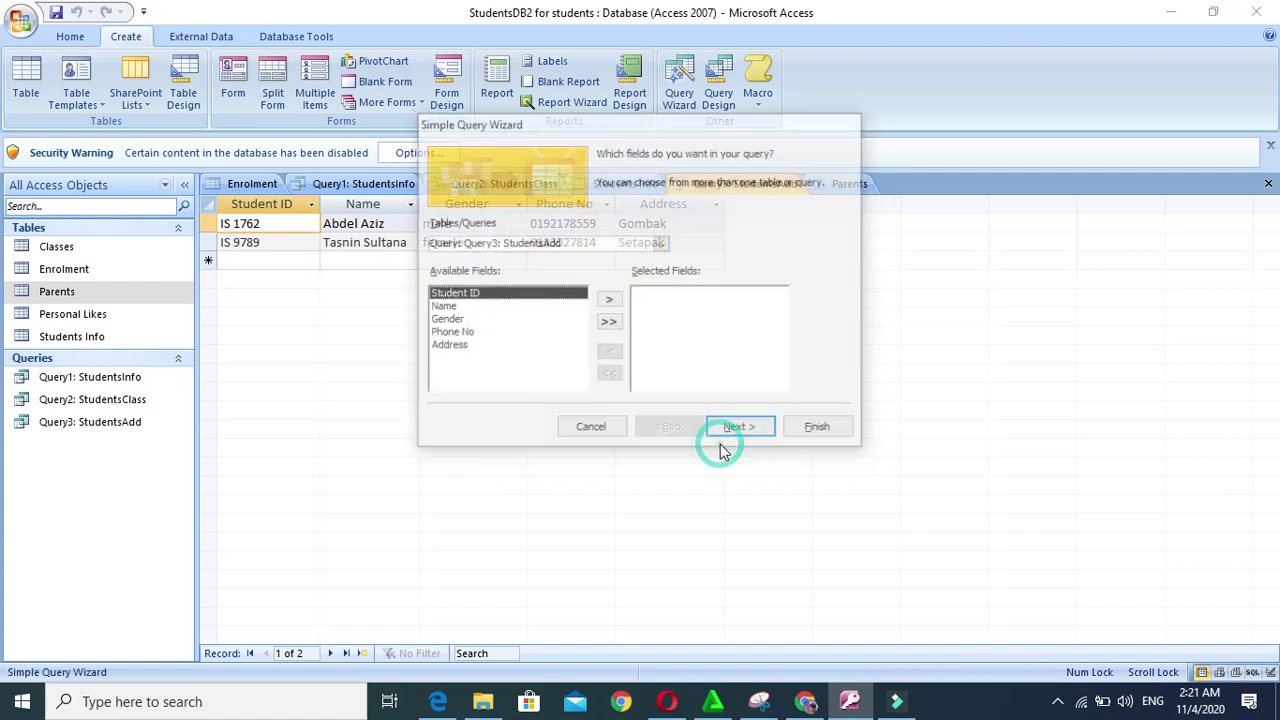
click(664, 245)
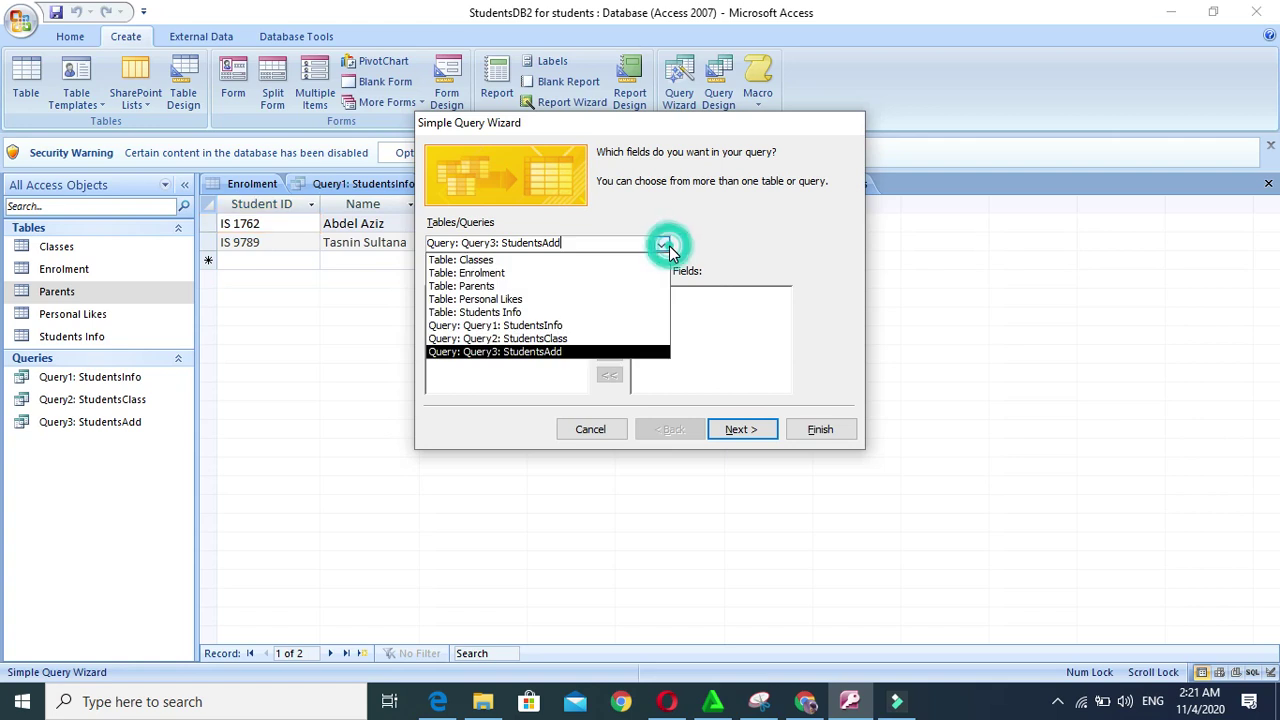
Check in the activity PDF which tables and fields the Query 4: Enrolment1 design uses, and return to Access
click(805, 701)
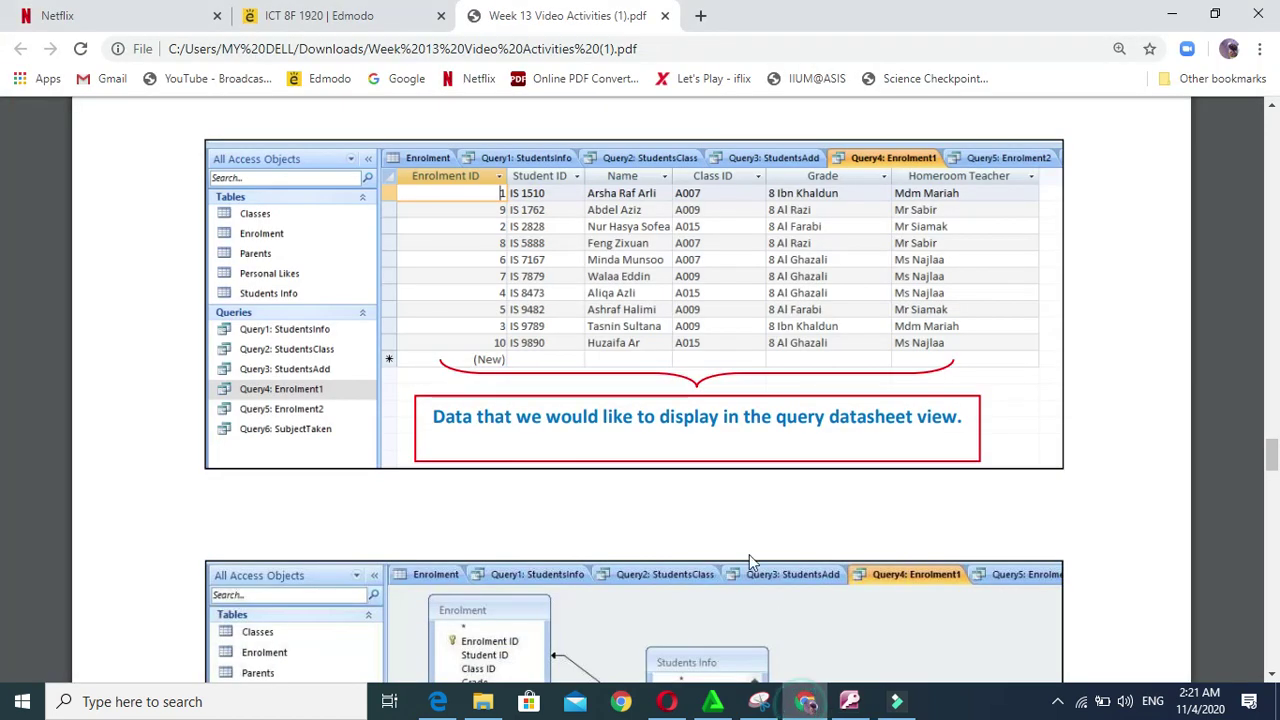
scroll(749, 554, up, 2)
scroll(517, 258, down, 1)
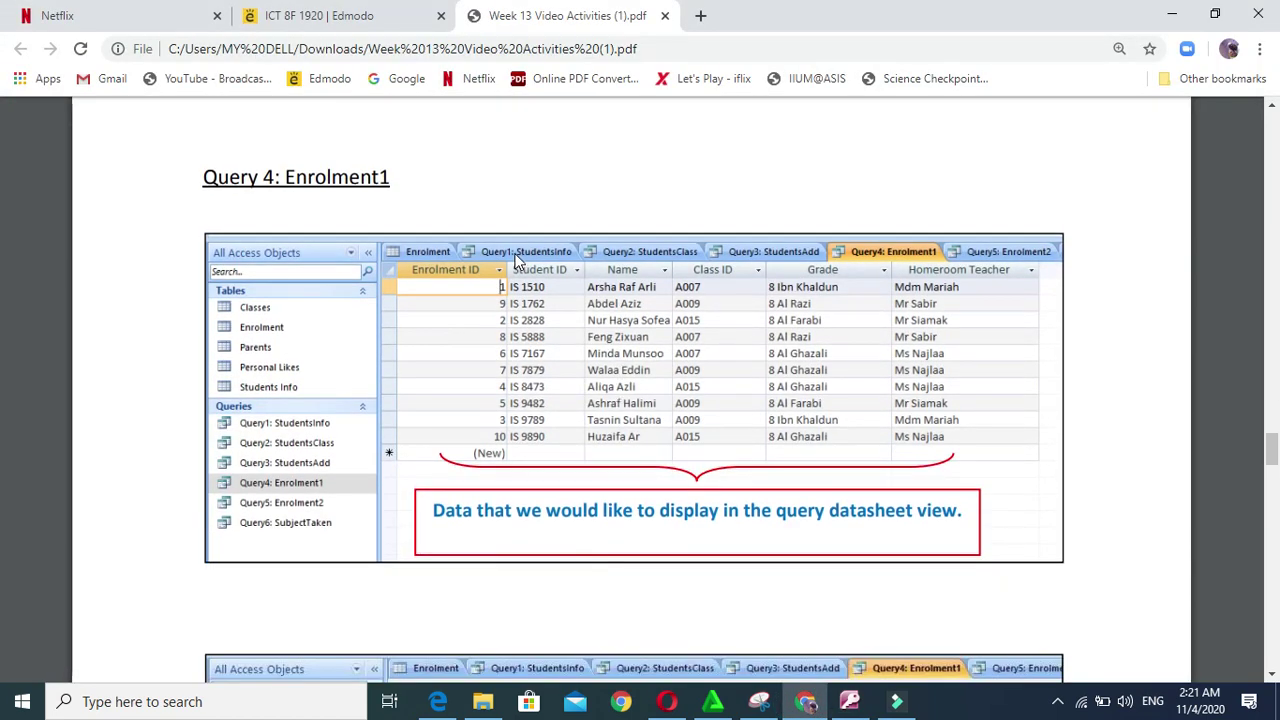
scroll(862, 402, down, 4)
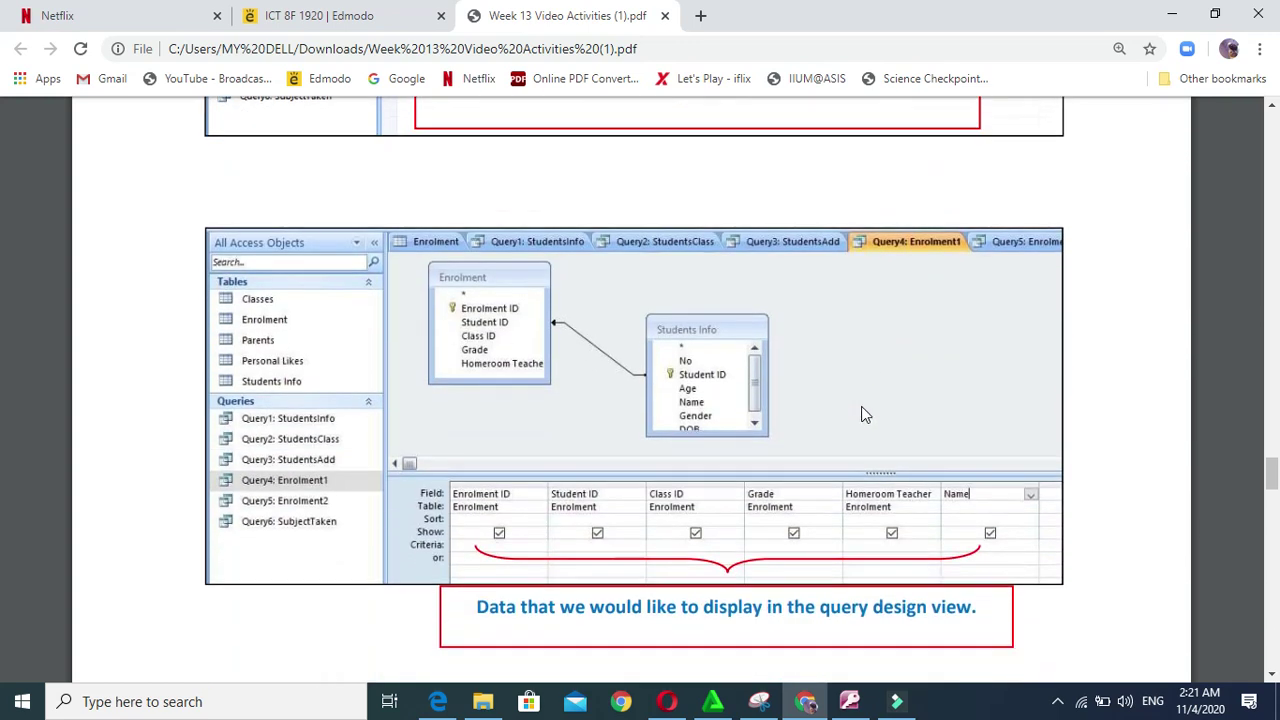
scroll(861, 406, down, 1)
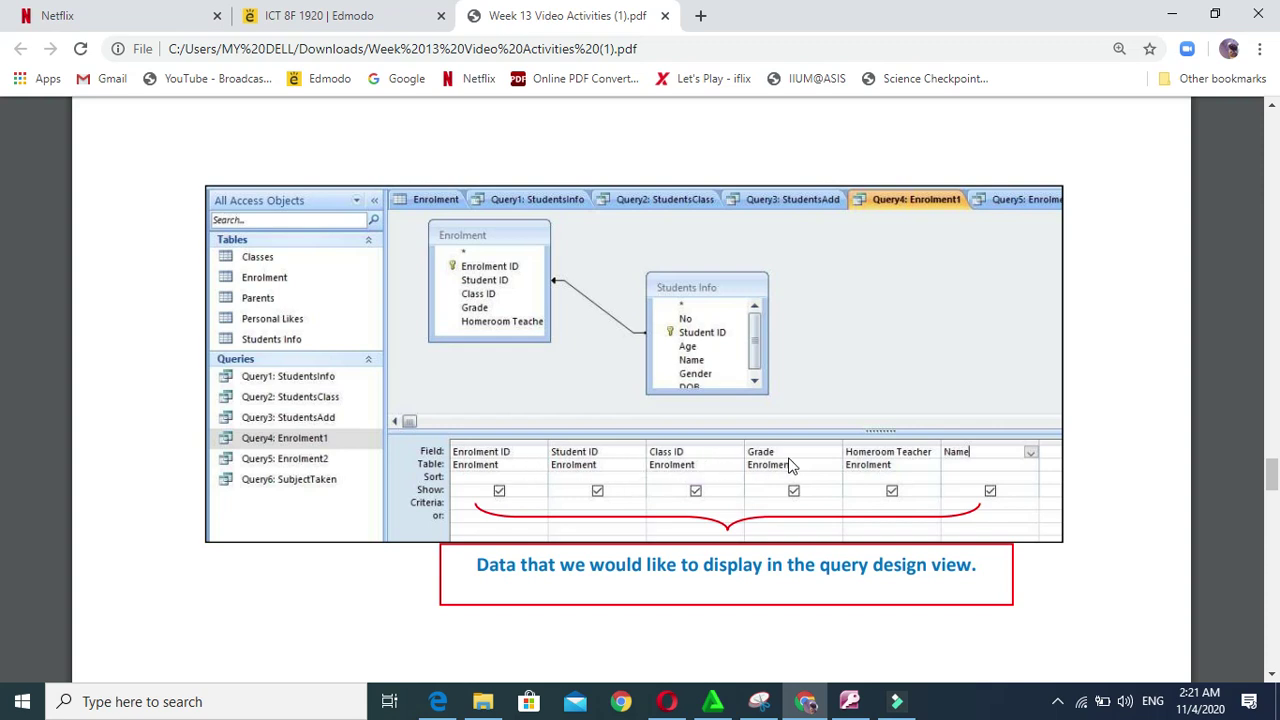
click(856, 710)
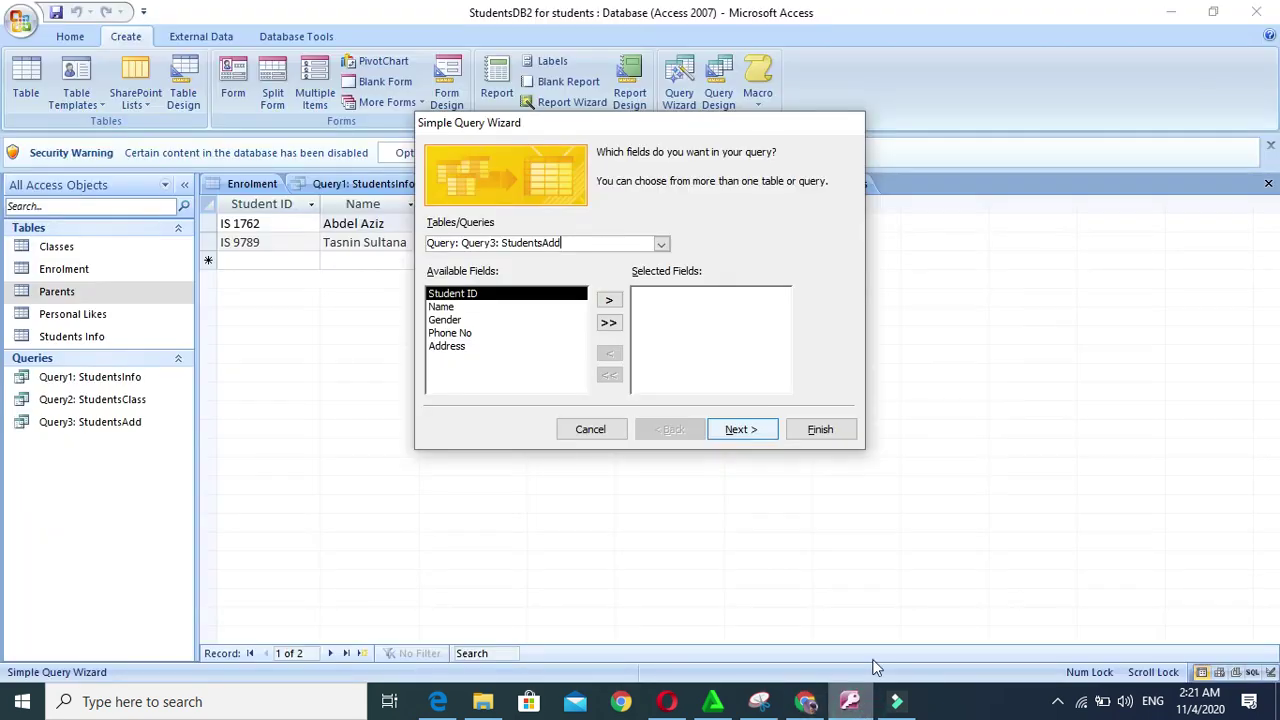
Select the Enrolment ID, Student ID, Class ID and Grade fields from the Enrolment table for the new query
click(661, 245)
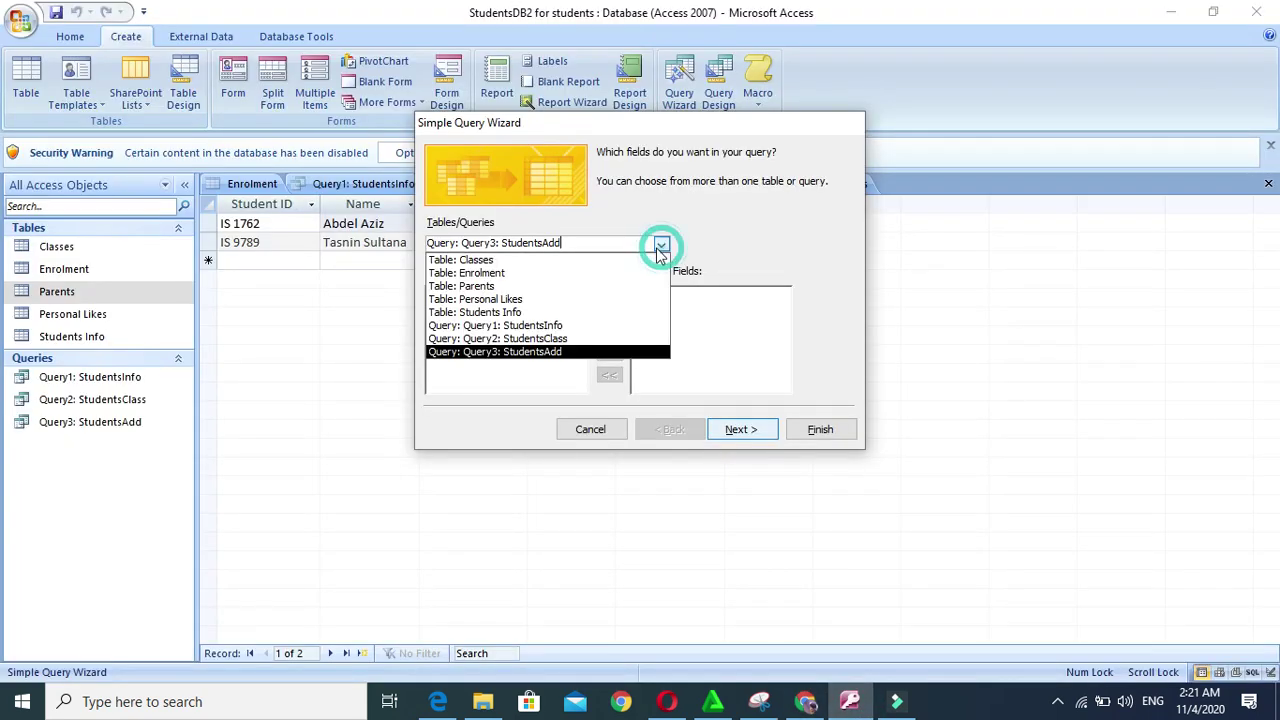
click(540, 274)
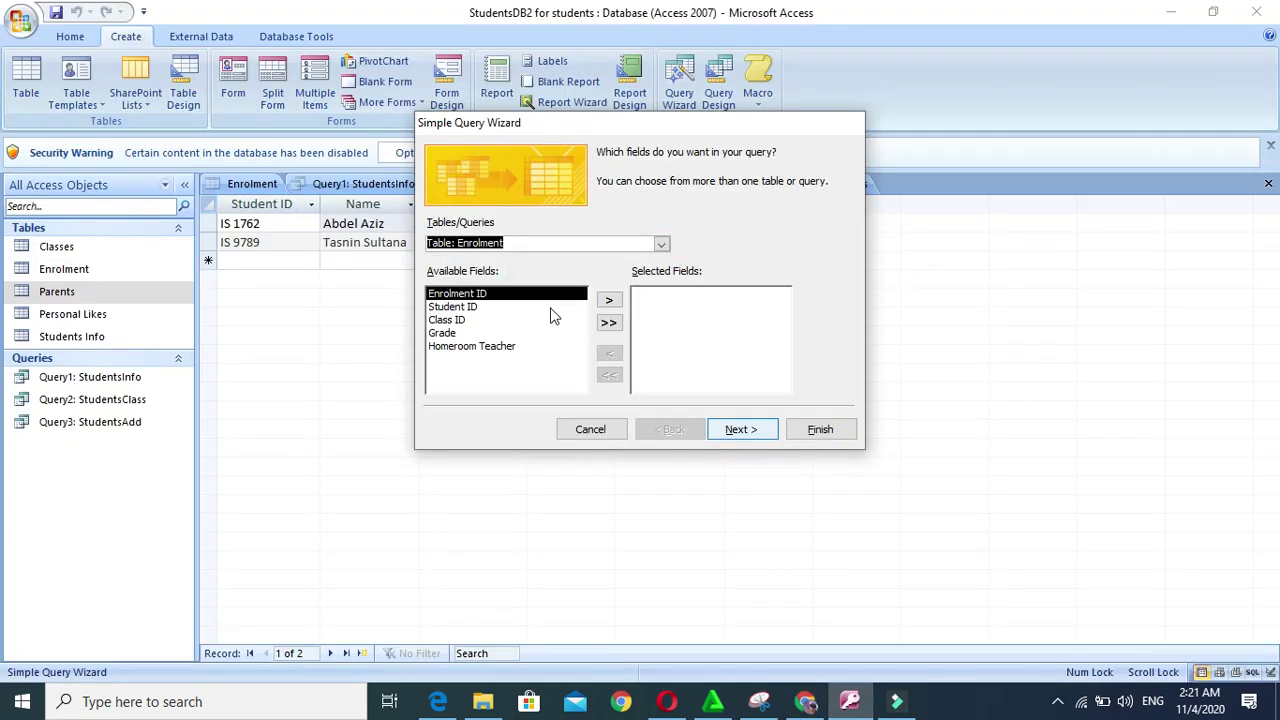
click(610, 301)
click(612, 302)
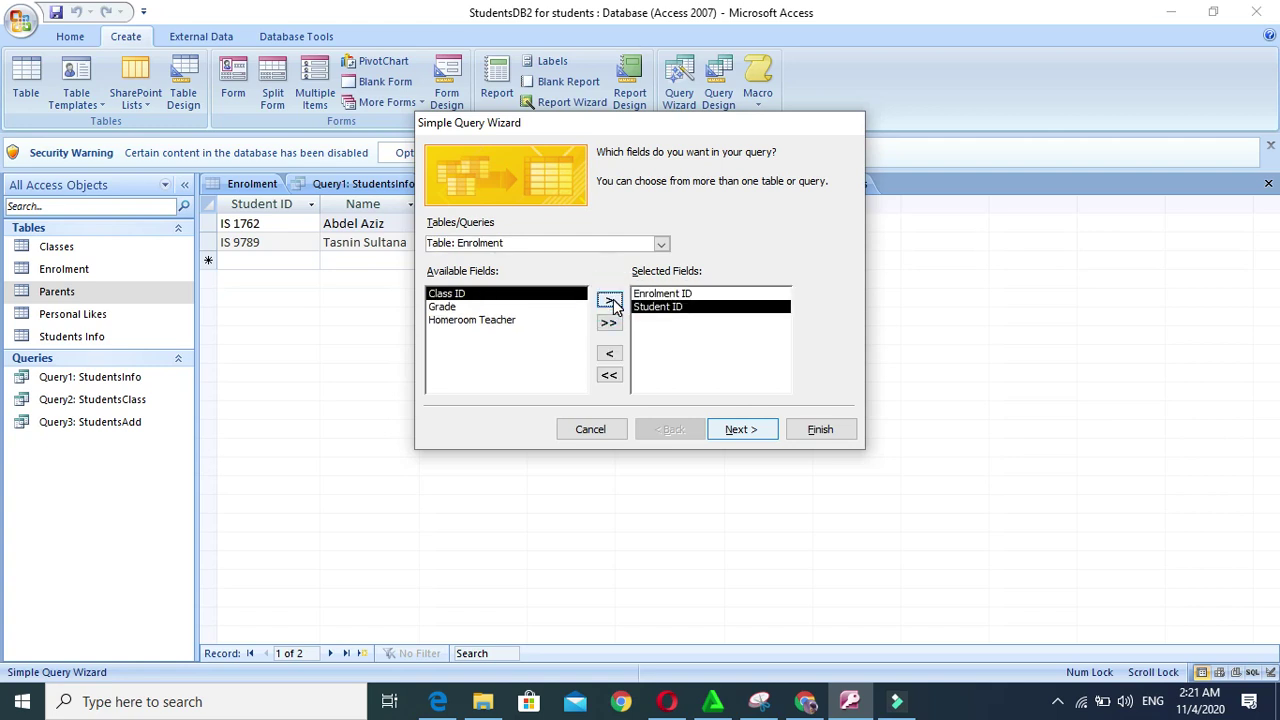
click(612, 302)
click(612, 302)
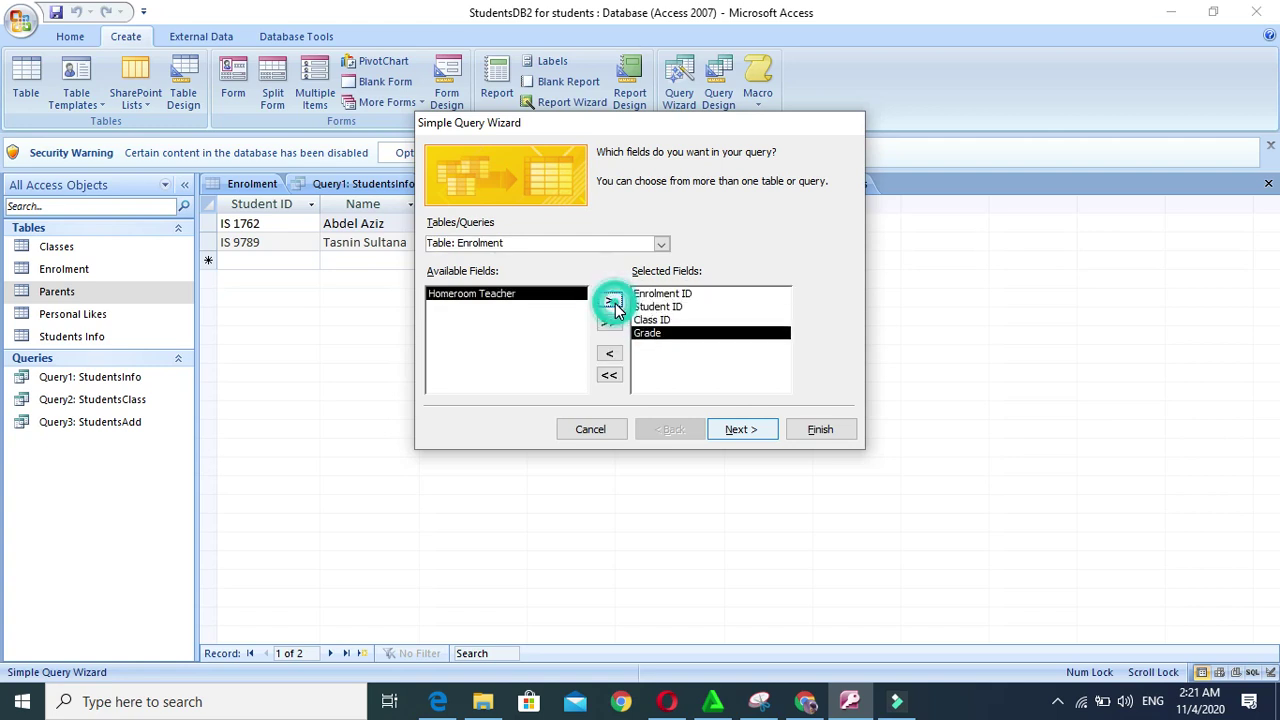
Check the Query4 design in the activity PDF, and add the Name field from the Students Info table to the query
click(805, 701)
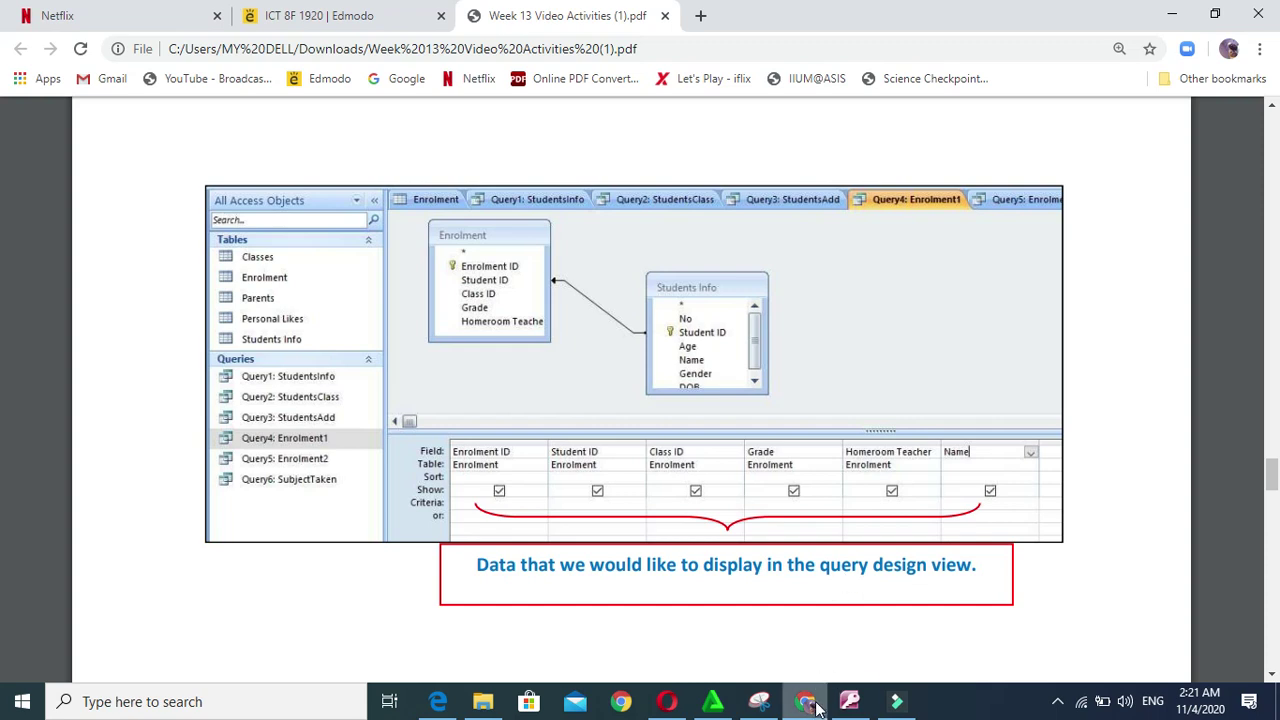
click(849, 701)
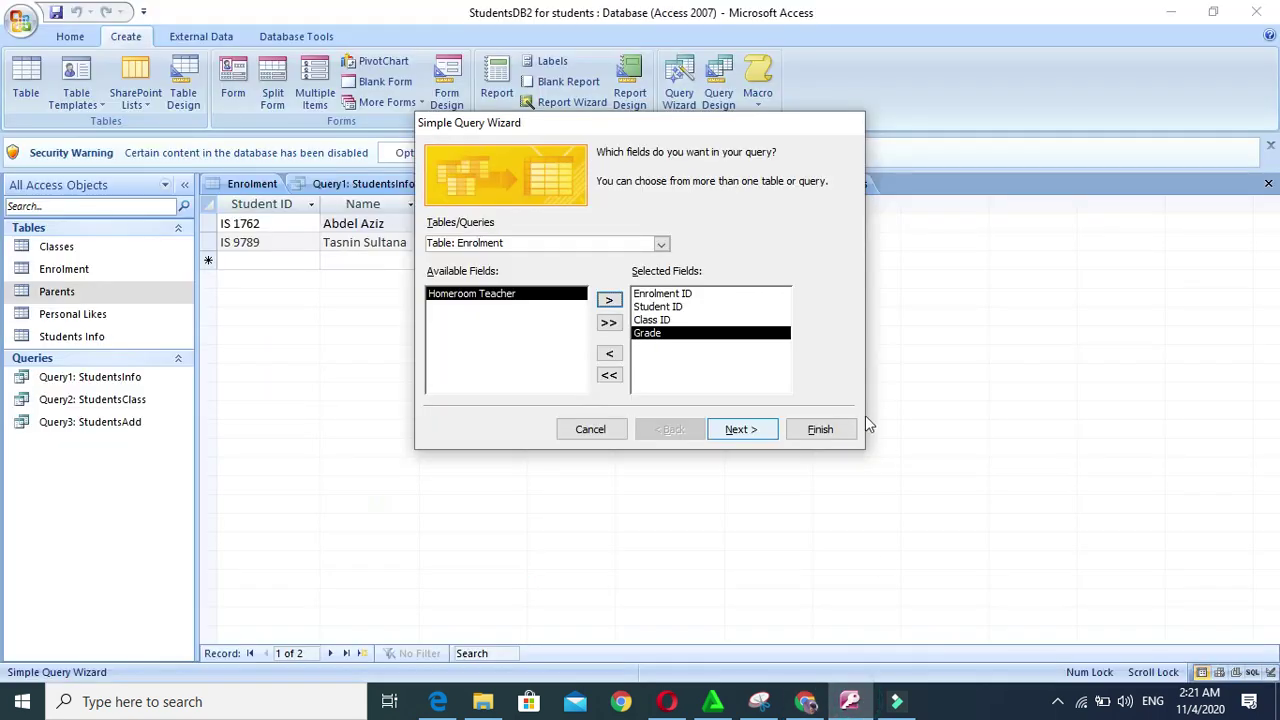
click(661, 245)
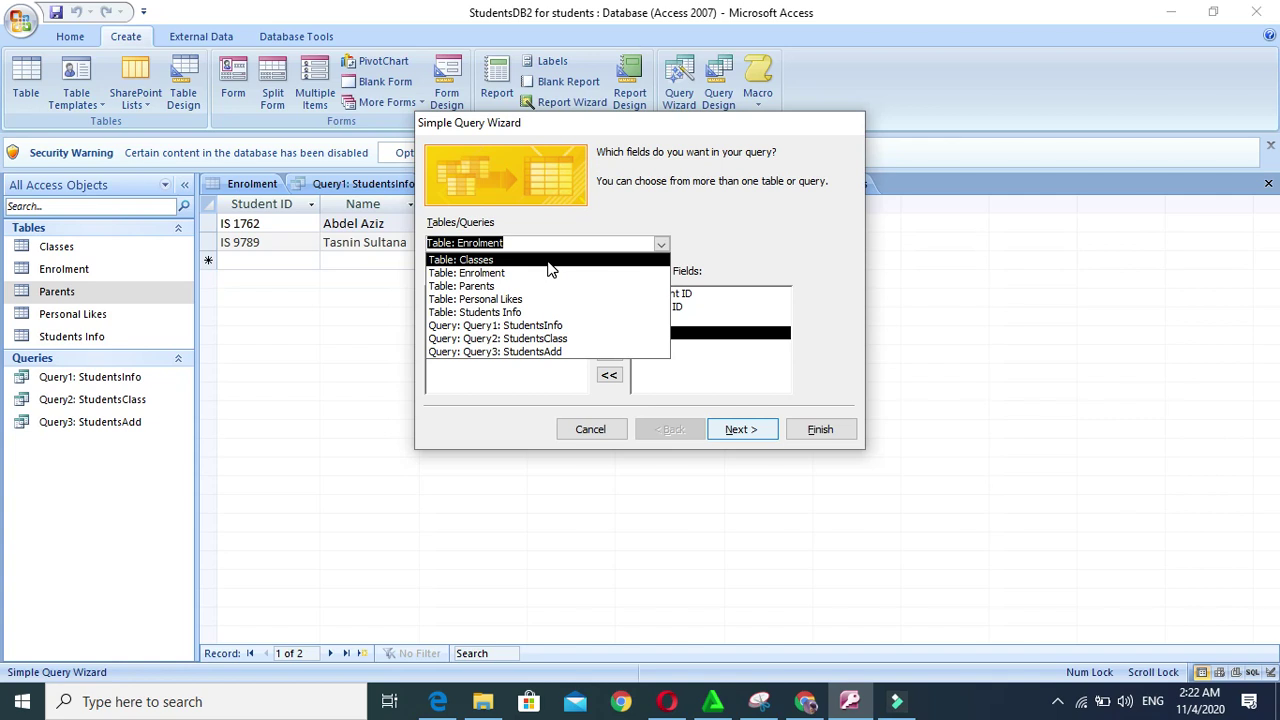
click(550, 312)
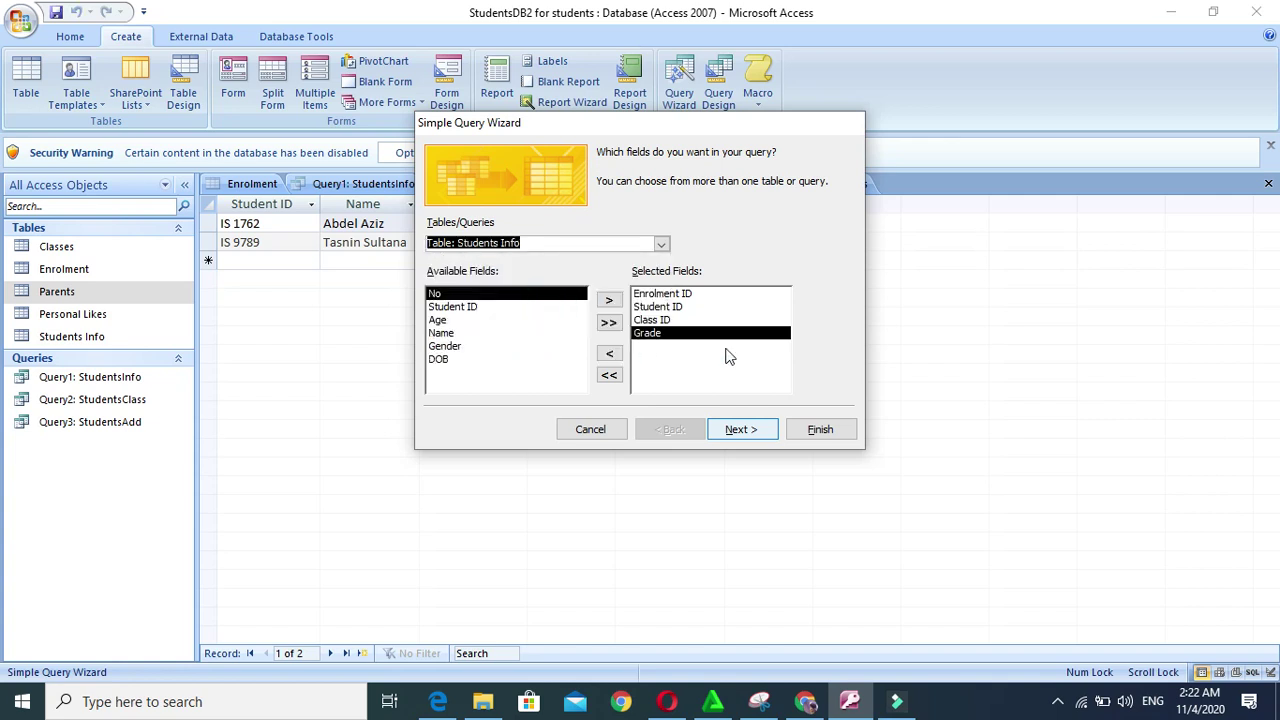
click(512, 308)
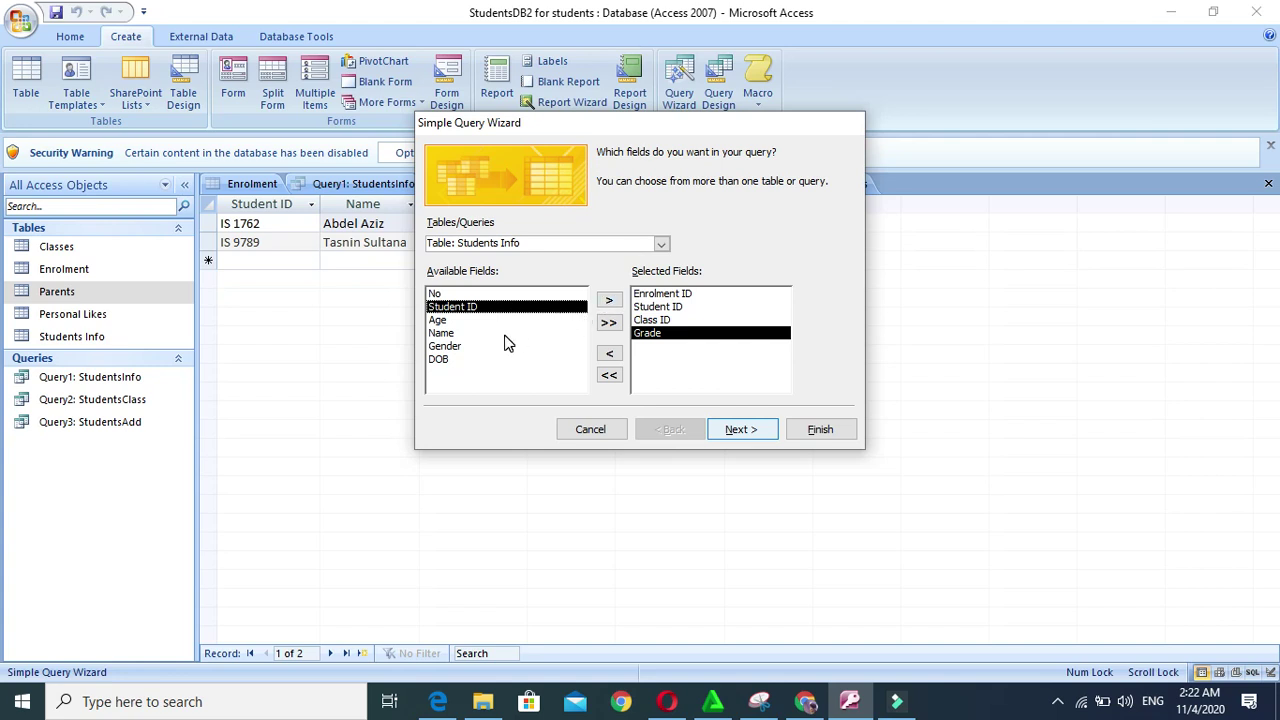
click(502, 334)
click(608, 300)
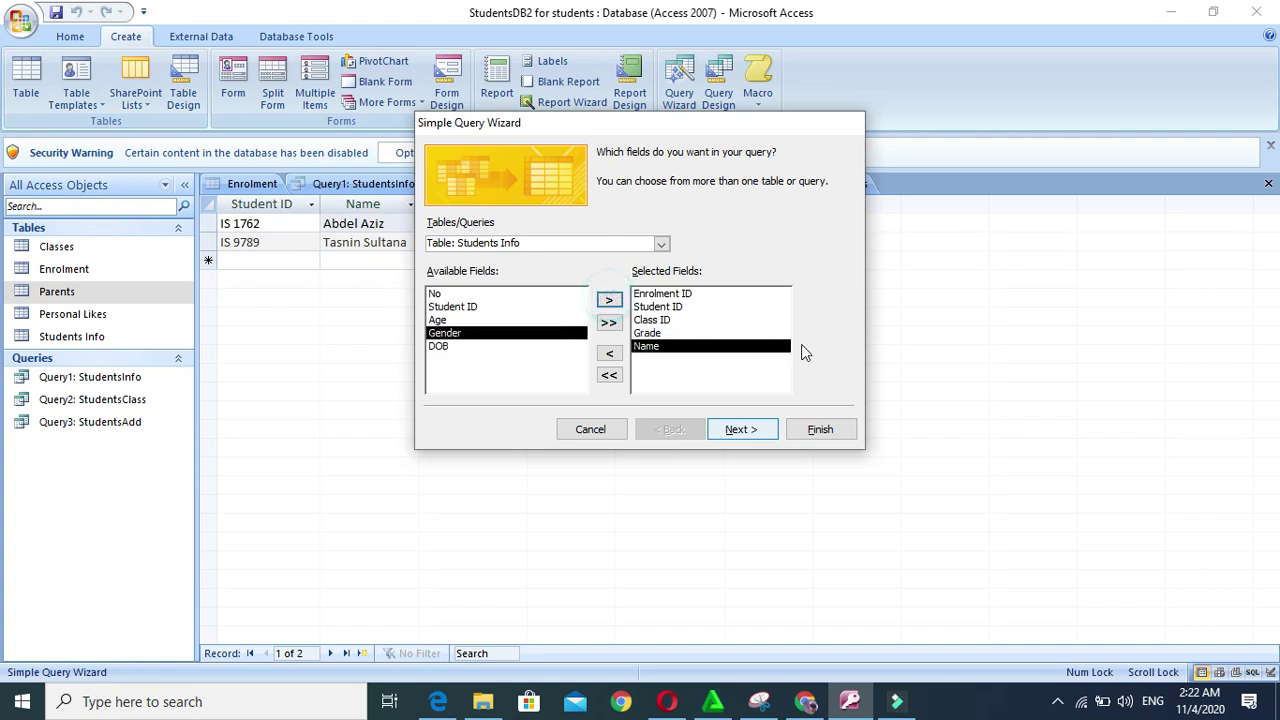
Create the query with the title Query4: Enrolment1 and widen its Enrolment ID column to fit the heading
click(737, 430)
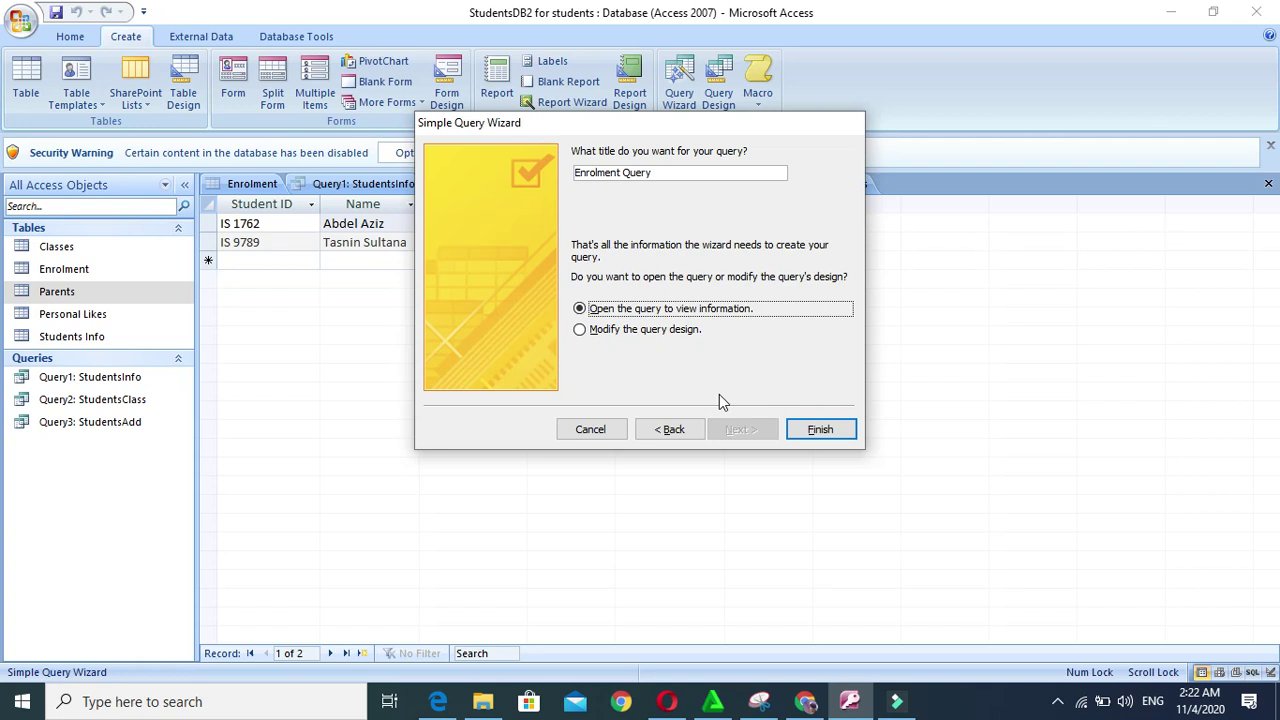
click(665, 177)
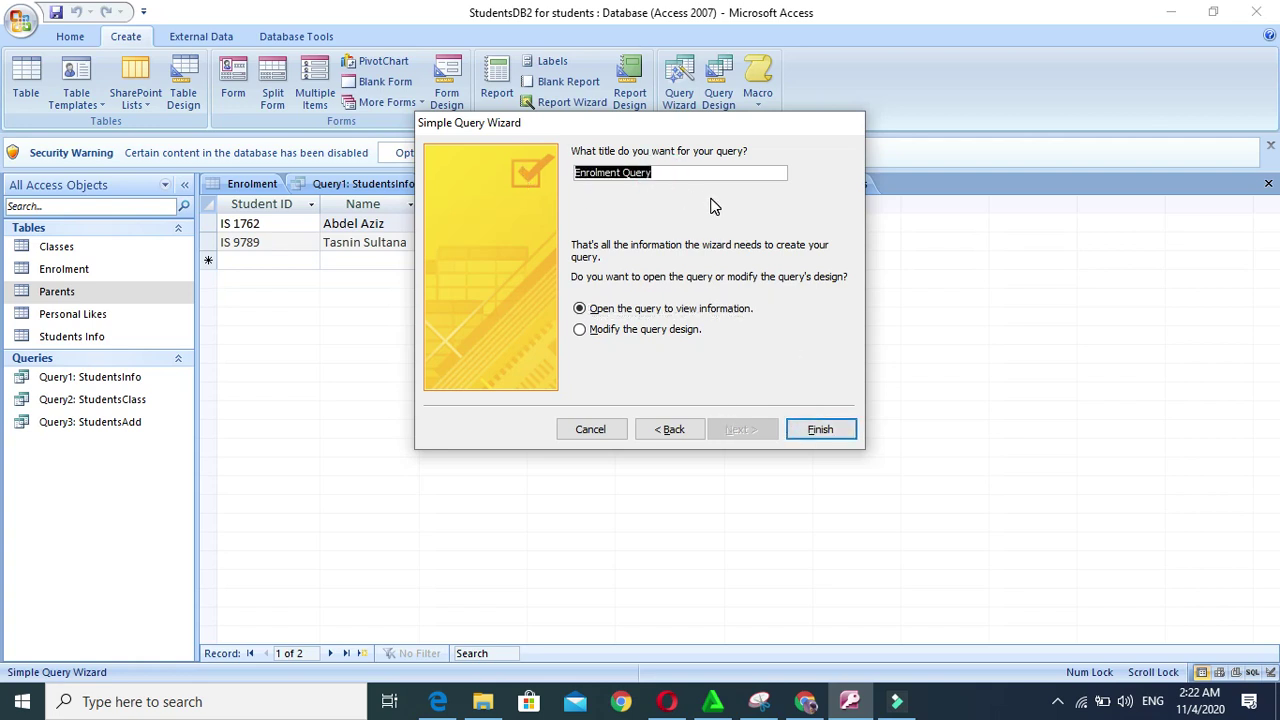
text(Query4:)
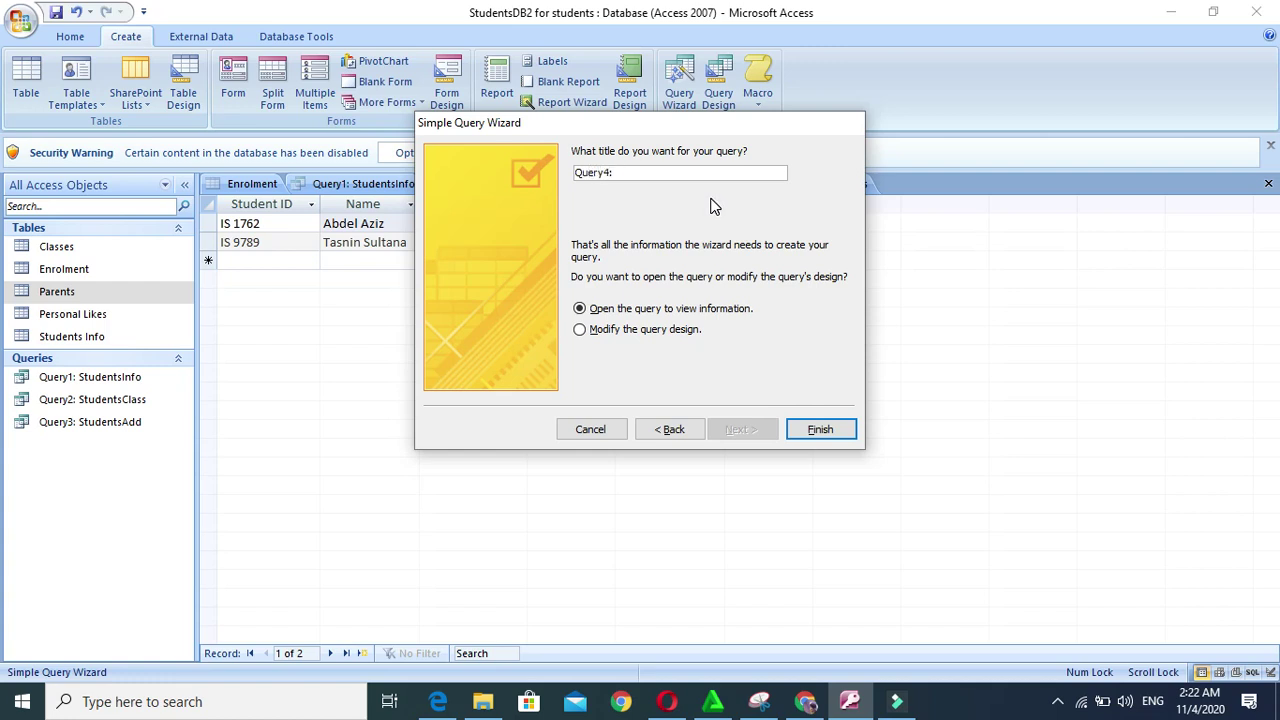
click(805, 701)
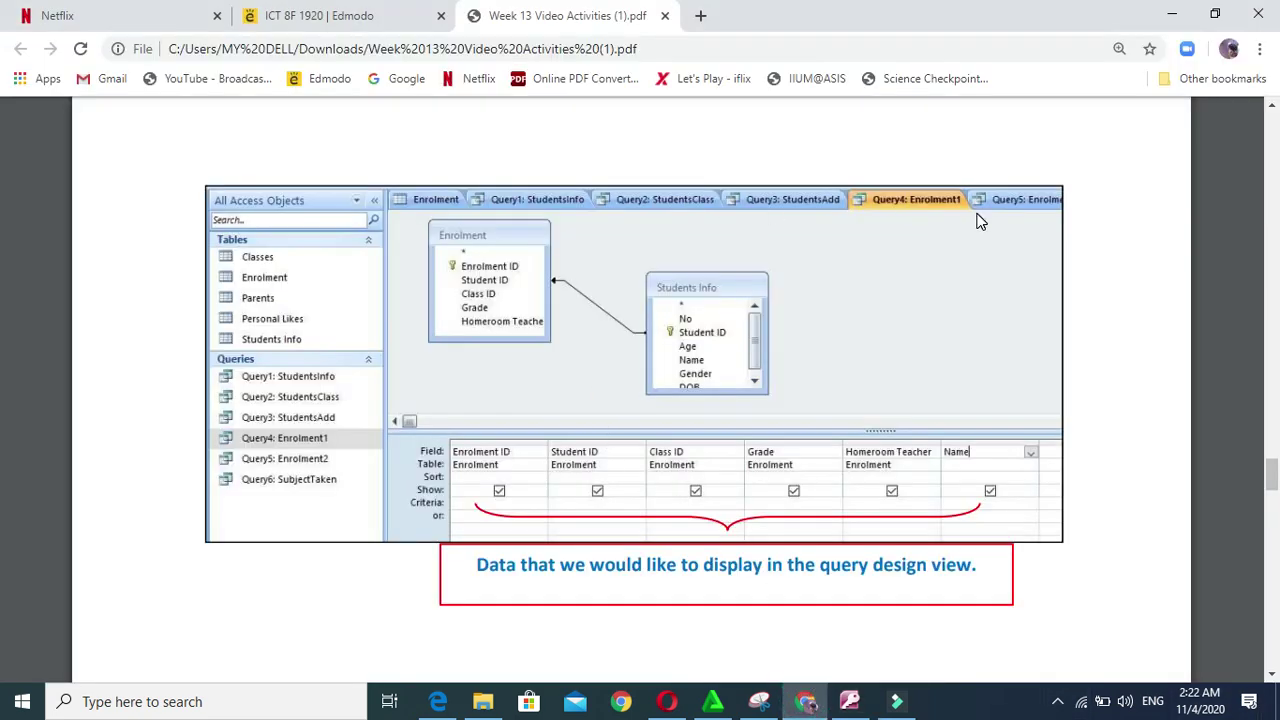
click(850, 701)
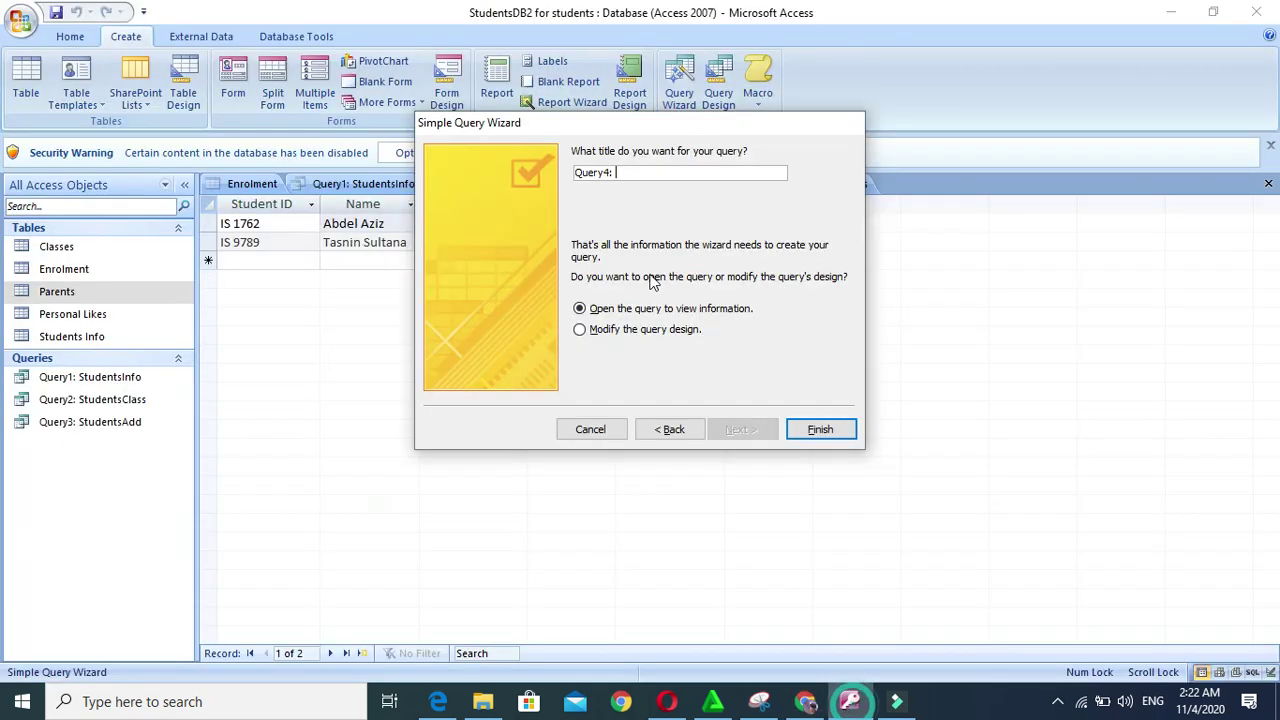
text(Enrolment)
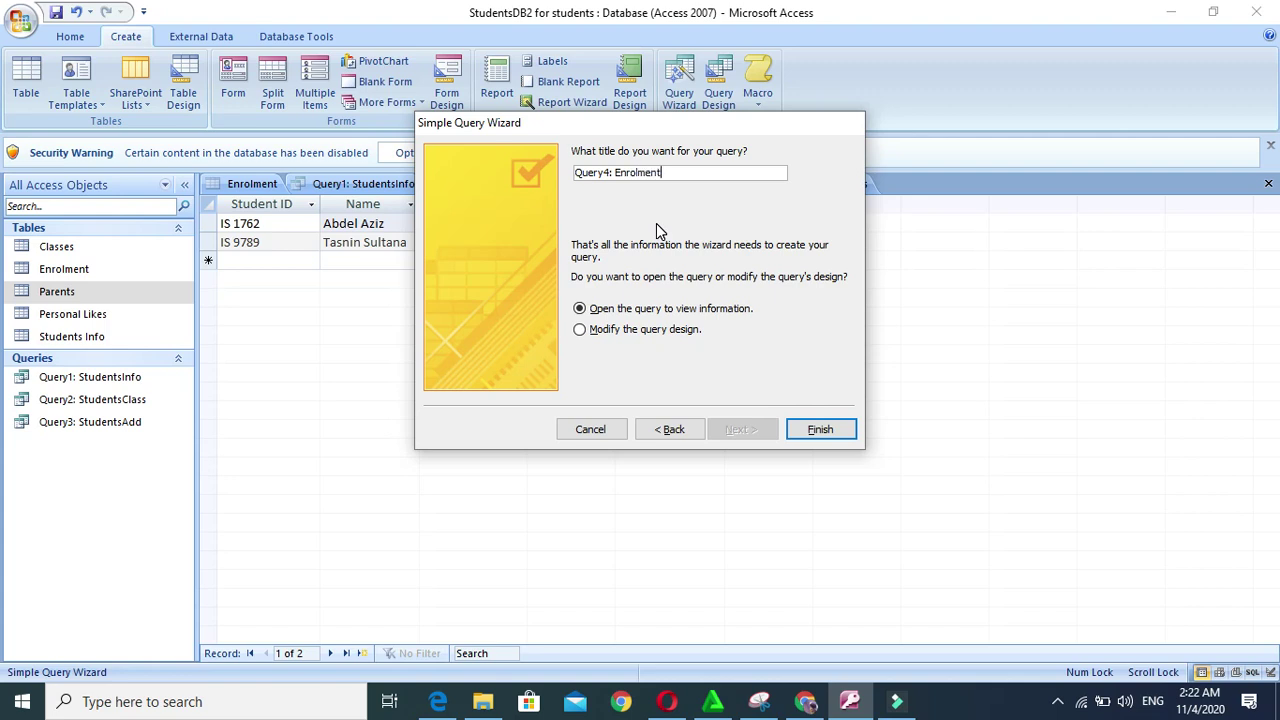
text(1)
click(801, 438)
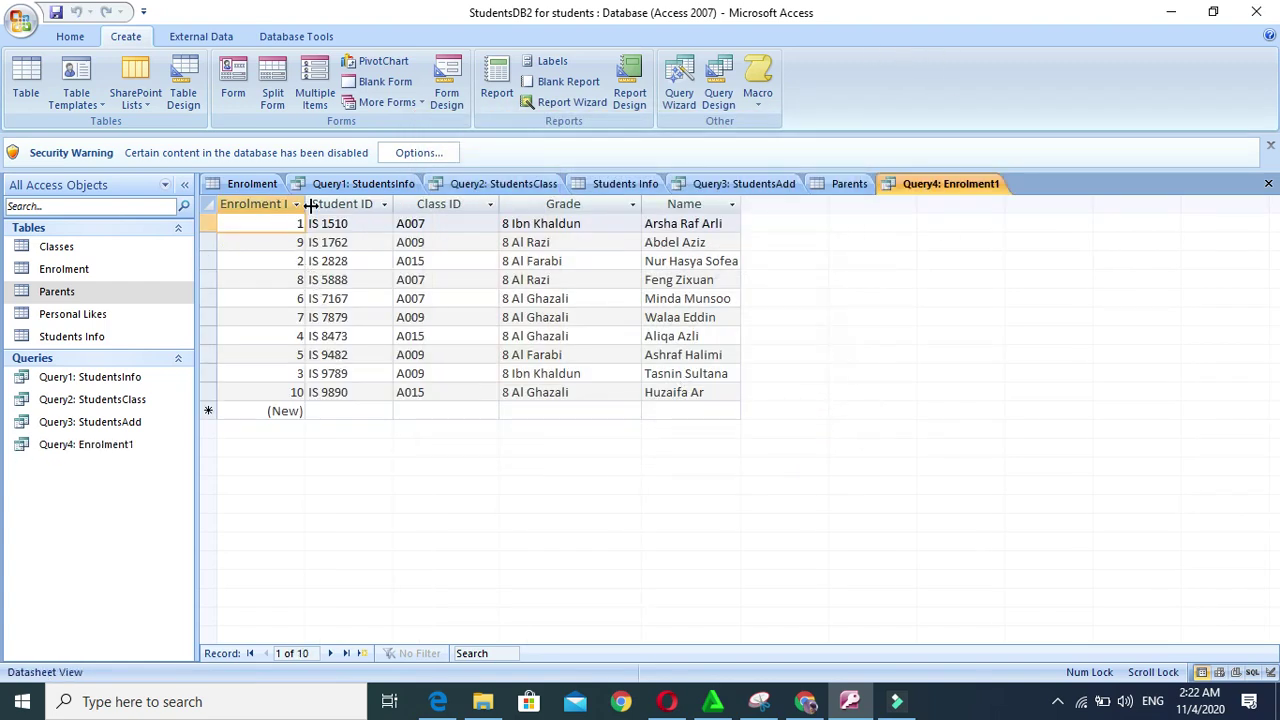
drag(309, 204, 337, 205)
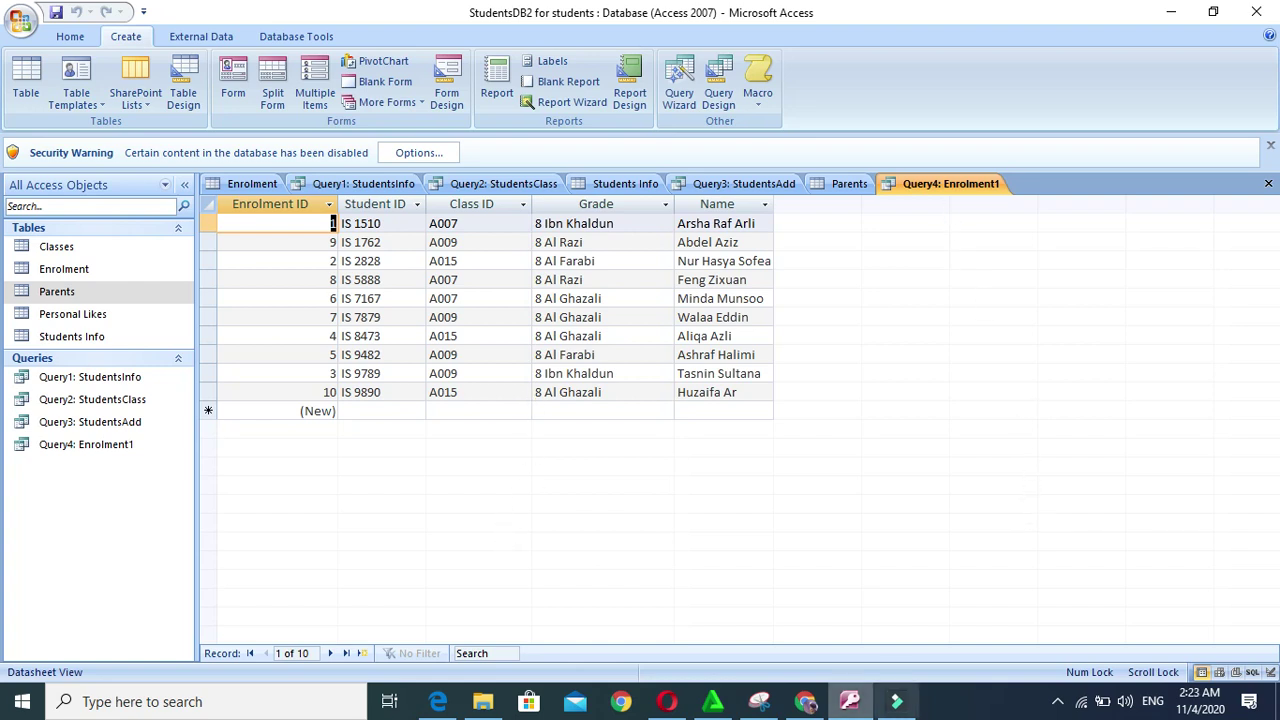
Switch to the activity PDF in Chrome, examine the Query 5: Enrolment2 datasheet and design examples, and return to Access
click(803, 703)
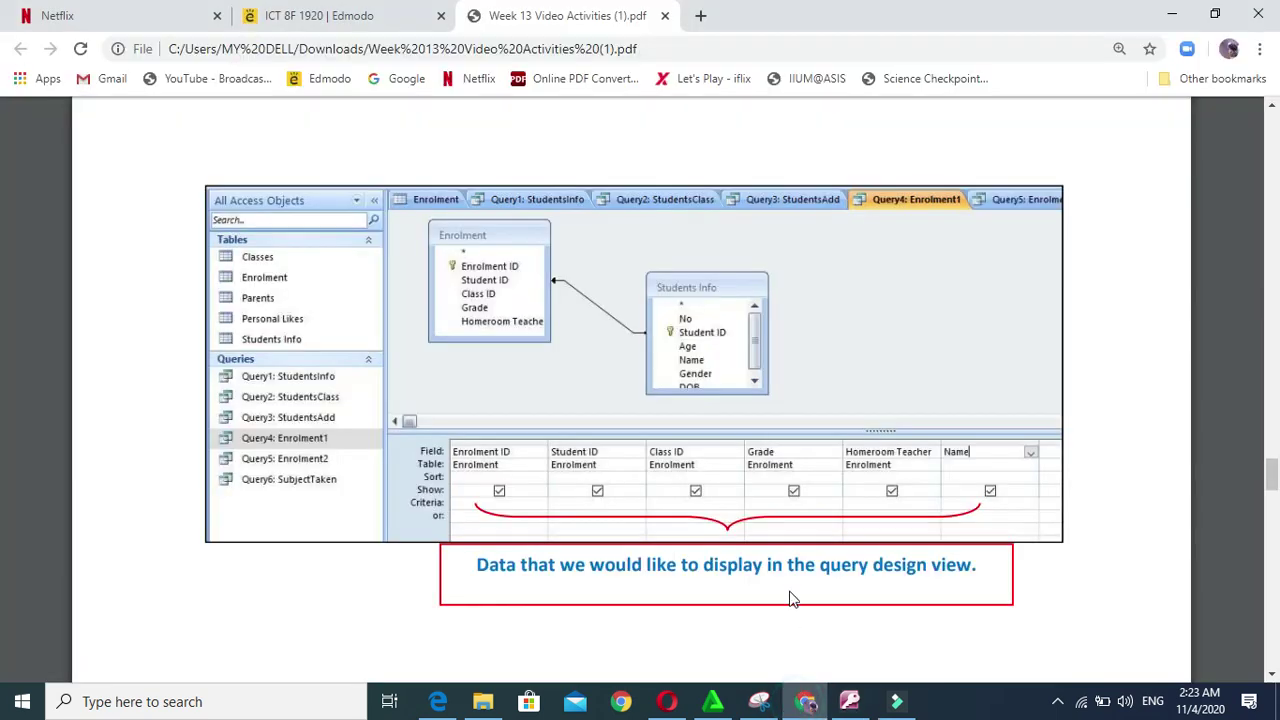
scroll(784, 519, down, 4)
scroll(784, 519, down, 6)
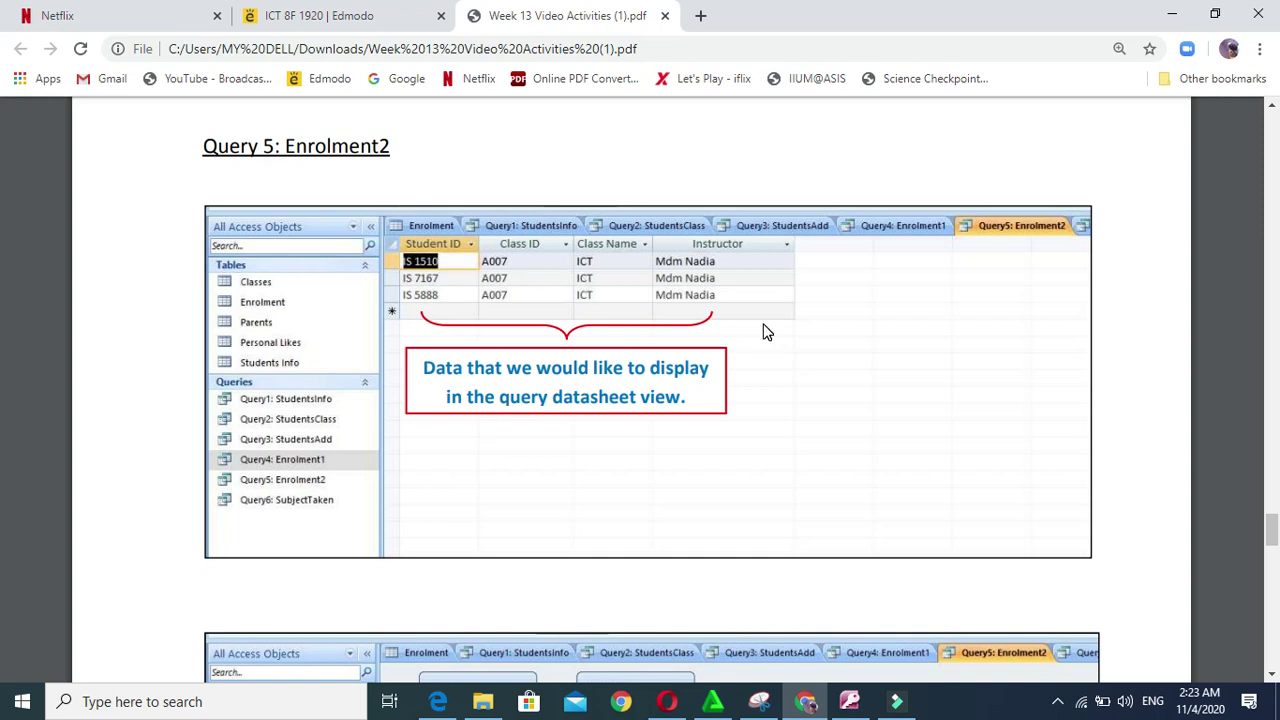
scroll(763, 329, down, 4)
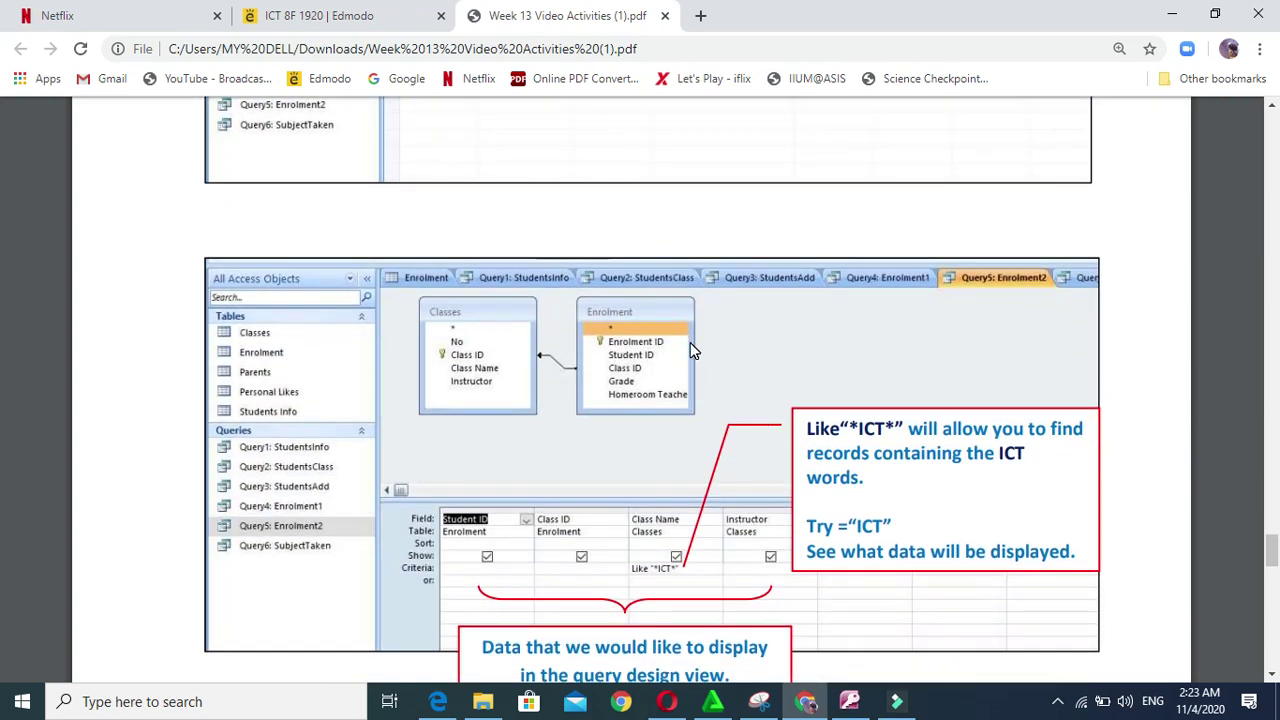
scroll(690, 350, up, 1)
scroll(560, 335, down, 1)
click(850, 702)
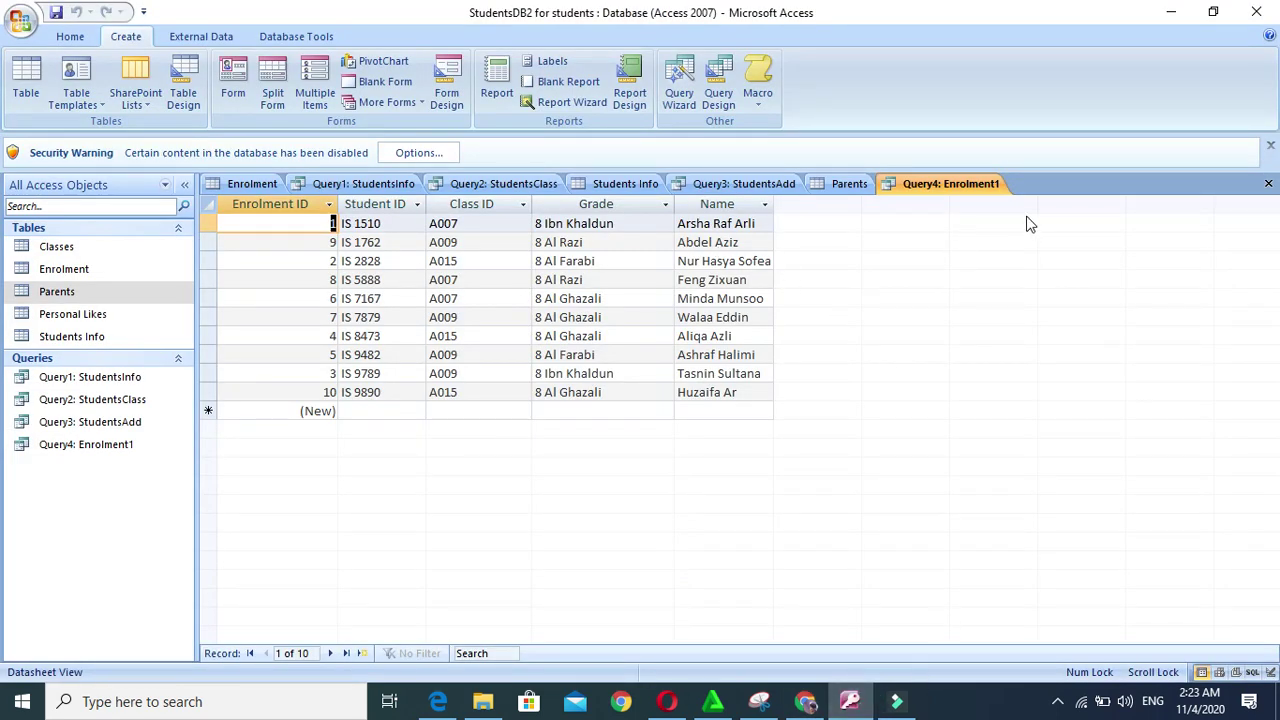
Save Query4: Enrolment1 and start another query with the Simple Query Wizard
right_click(929, 187)
click(962, 203)
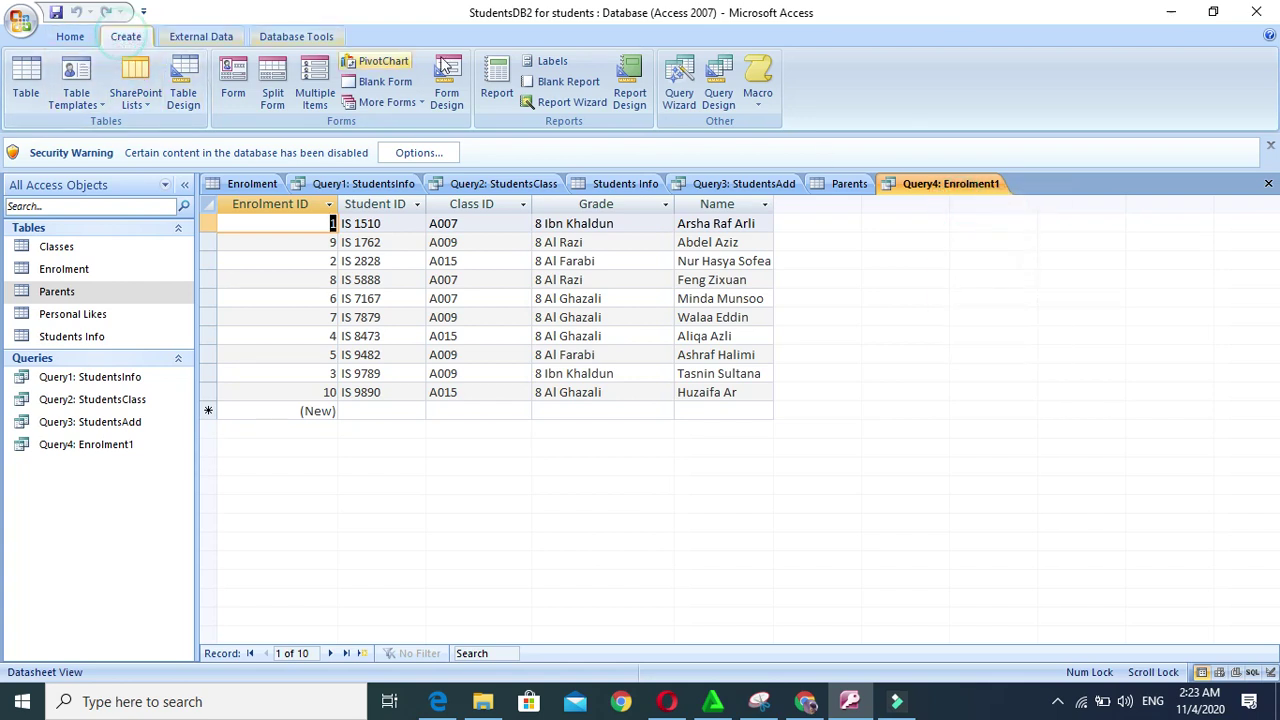
click(679, 85)
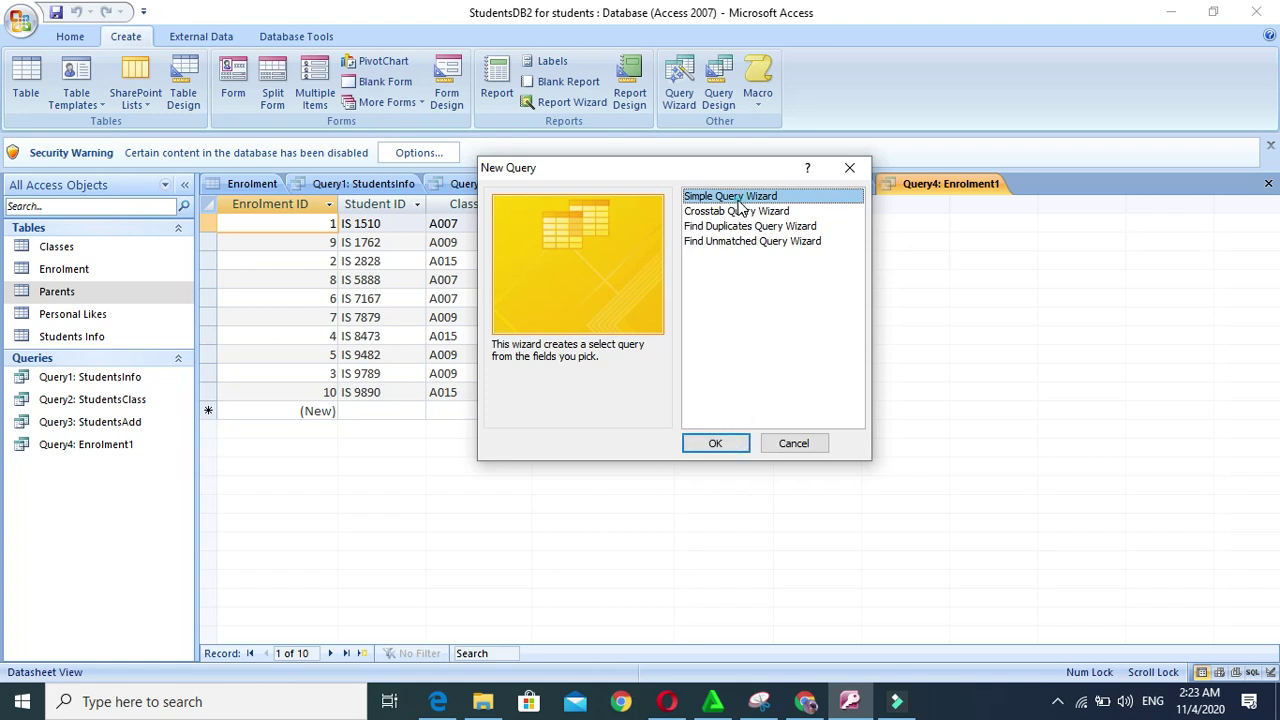
click(716, 444)
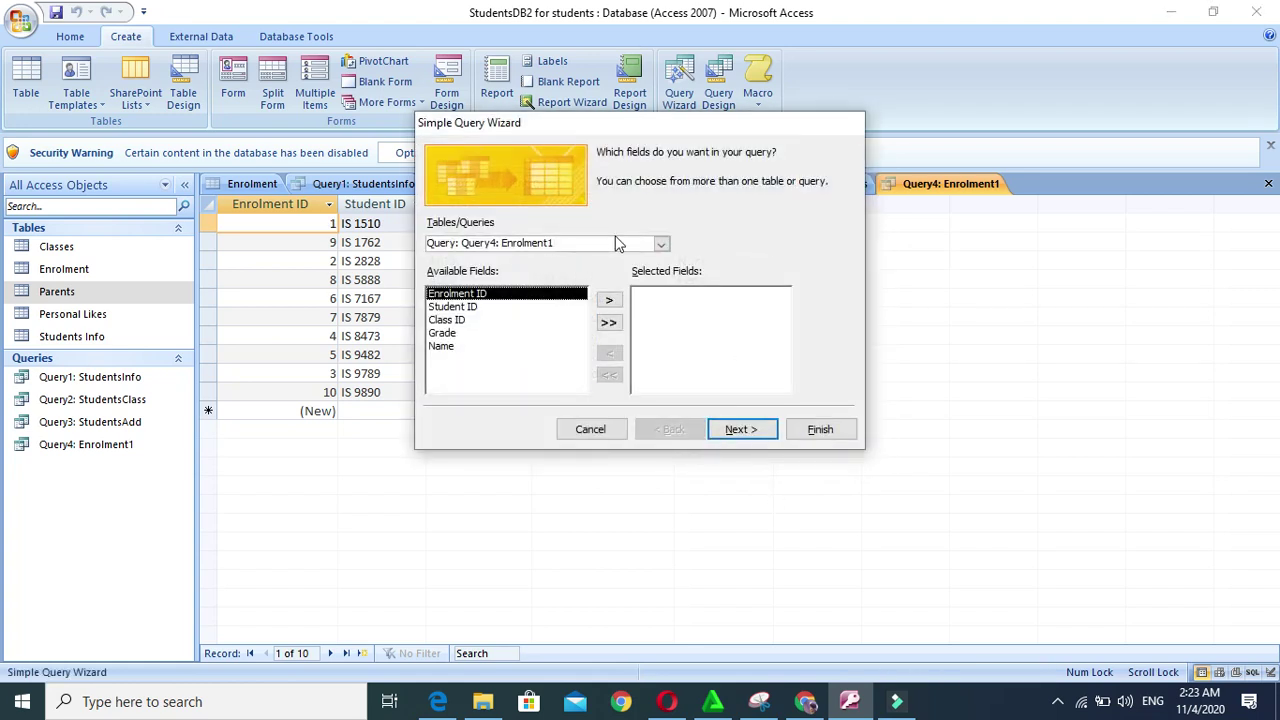
Set the new query's source to the Classes table, checking the Query 5: Enrolment2 design in the activity PDF
click(659, 243)
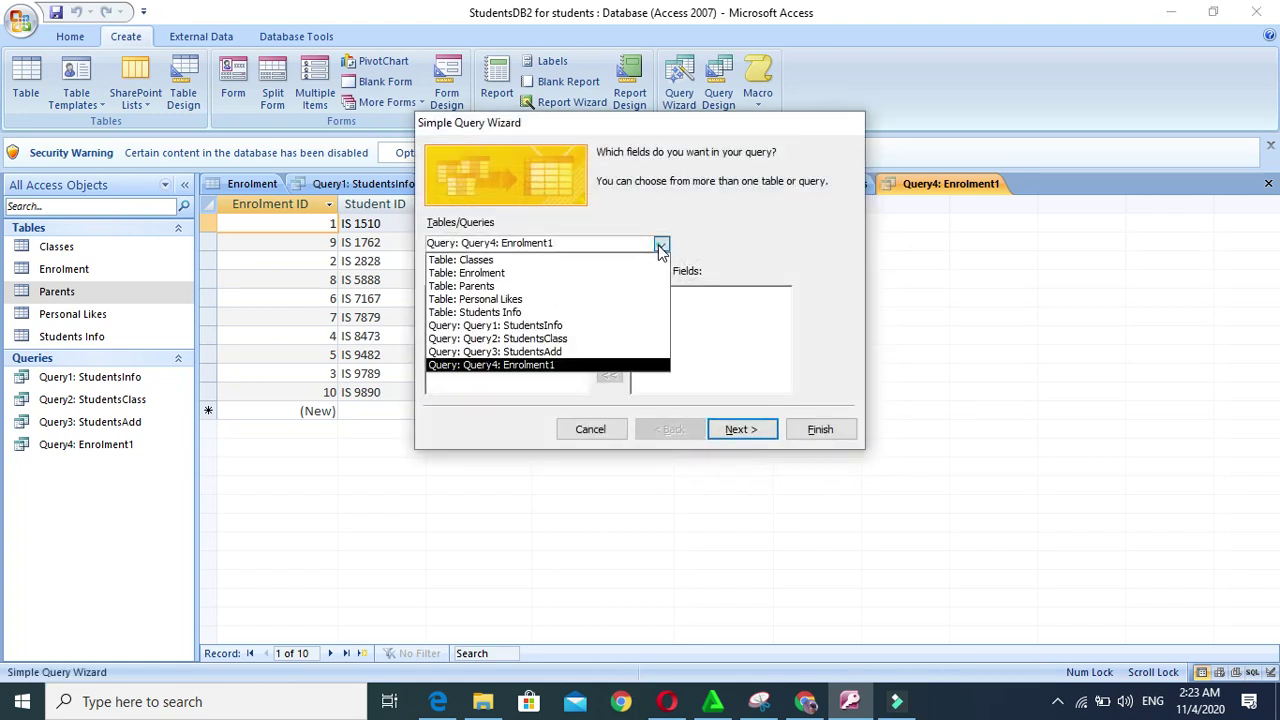
click(524, 282)
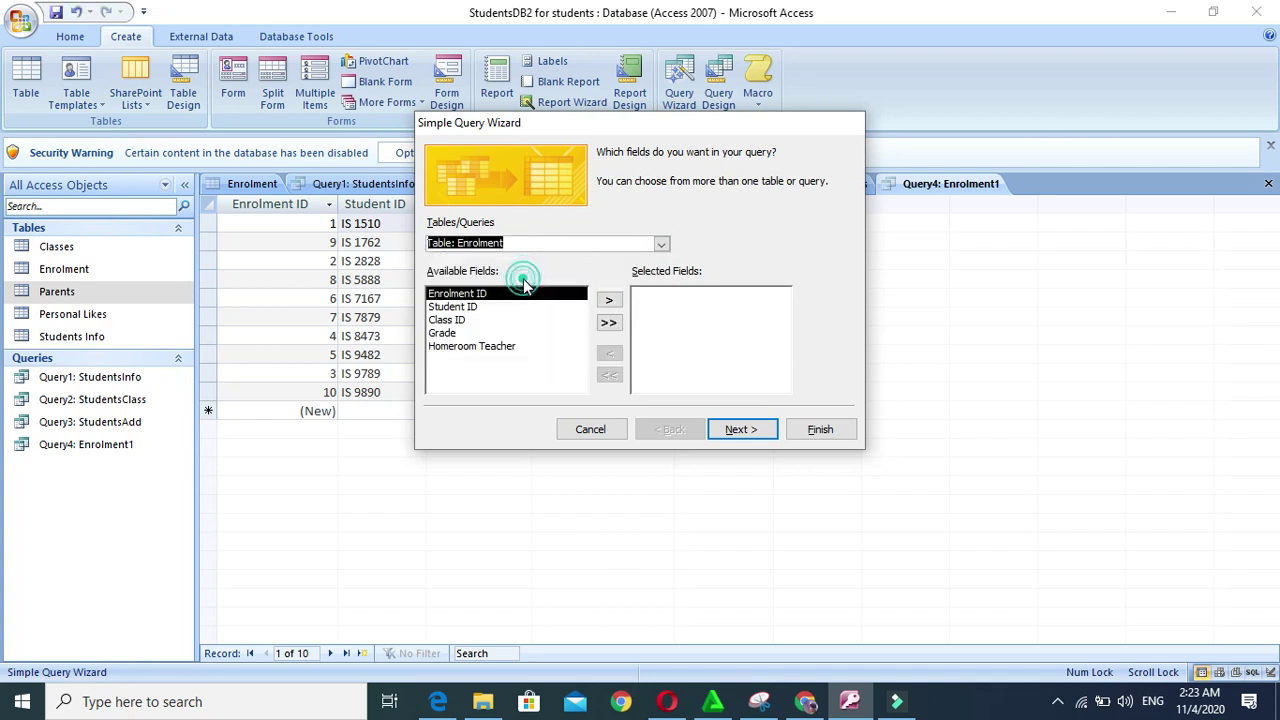
click(806, 701)
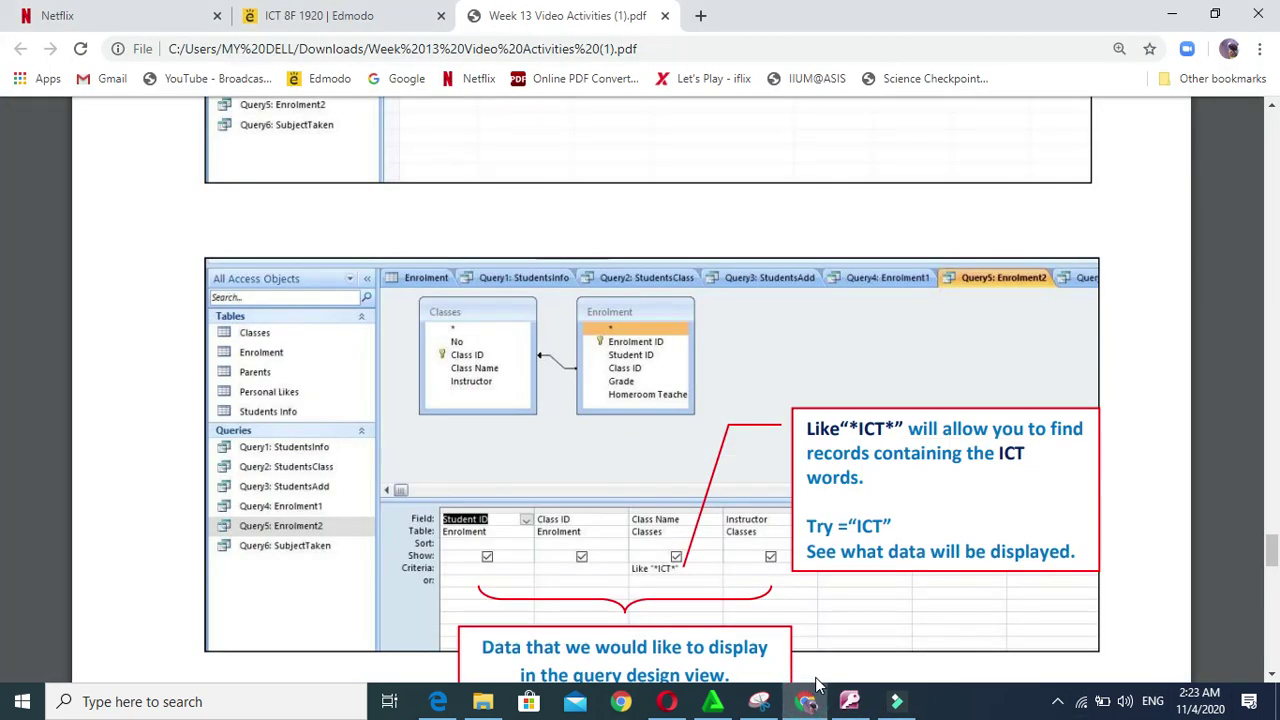
click(815, 707)
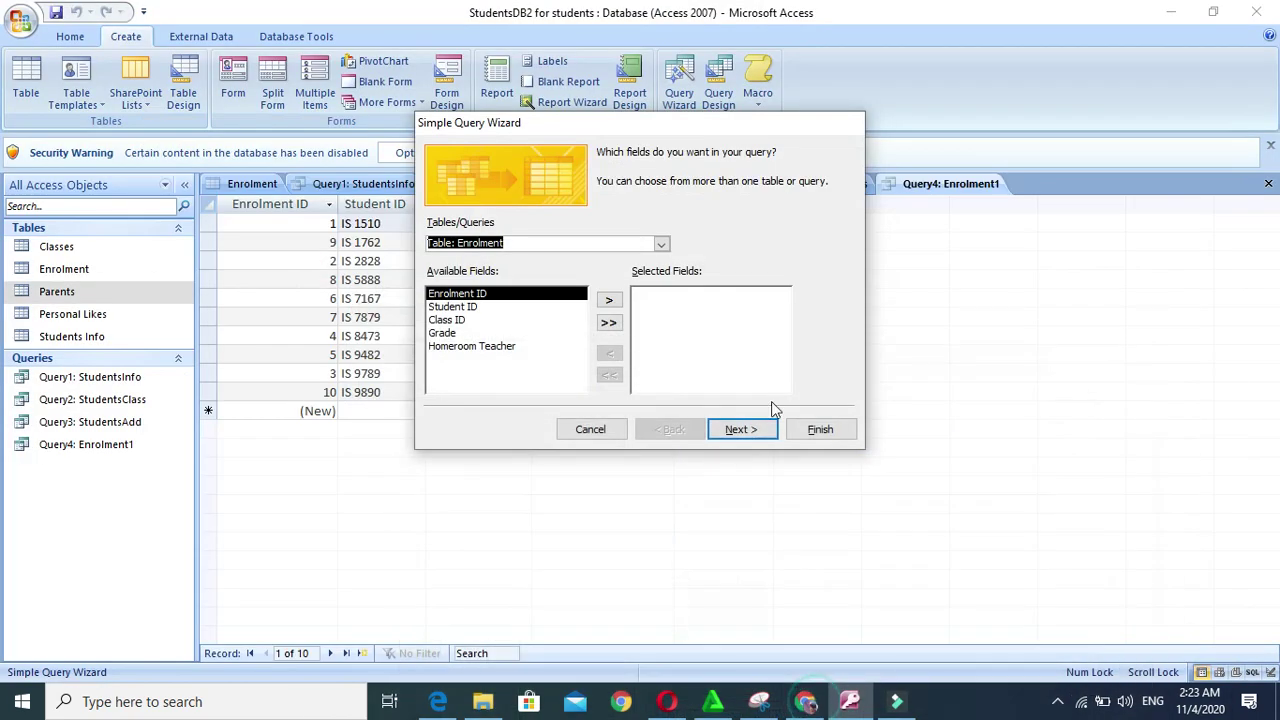
click(659, 244)
click(545, 260)
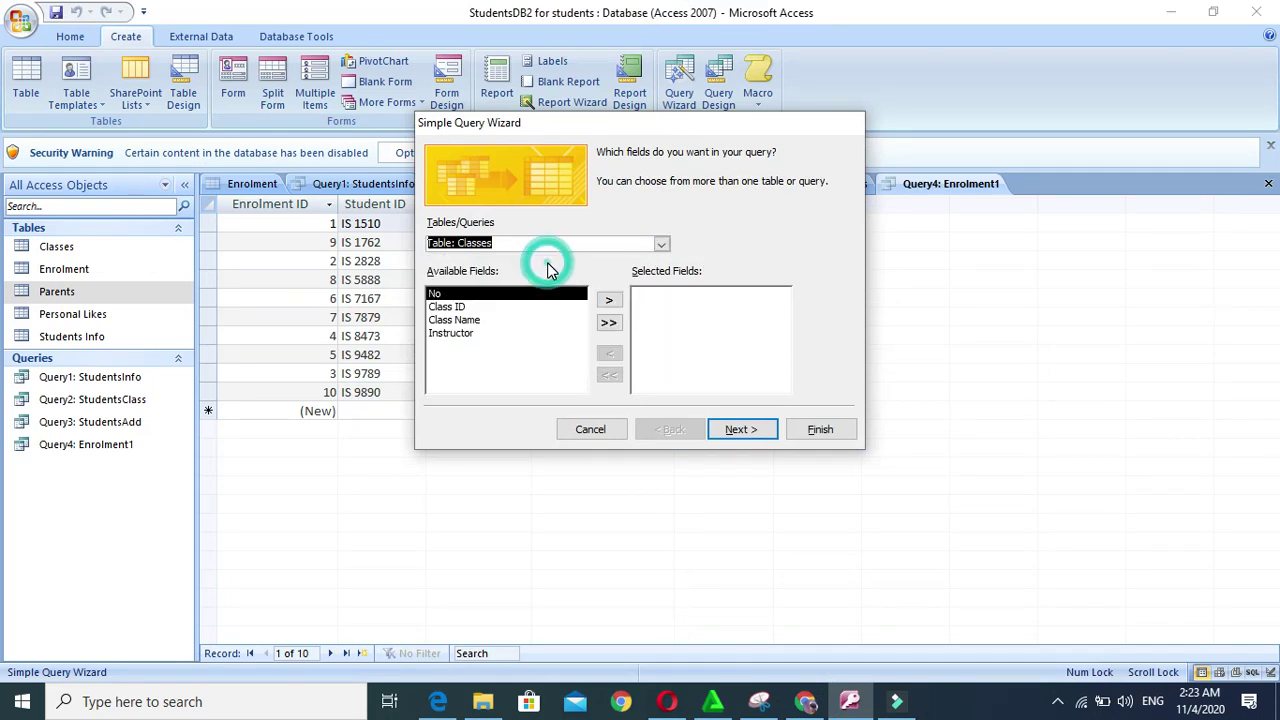
Recheck the PDF's Query 5 fields, add Class Name and Instructor from the Classes table, and reopen the choice of source tables
click(805, 701)
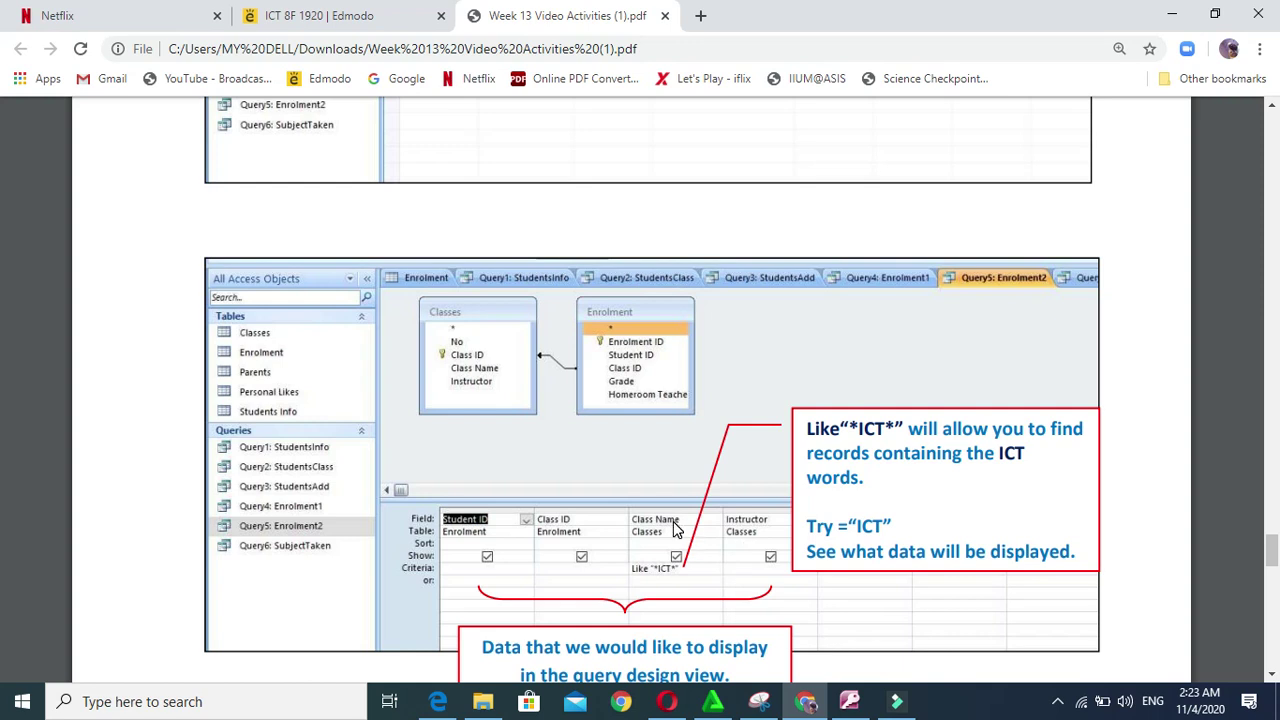
click(849, 701)
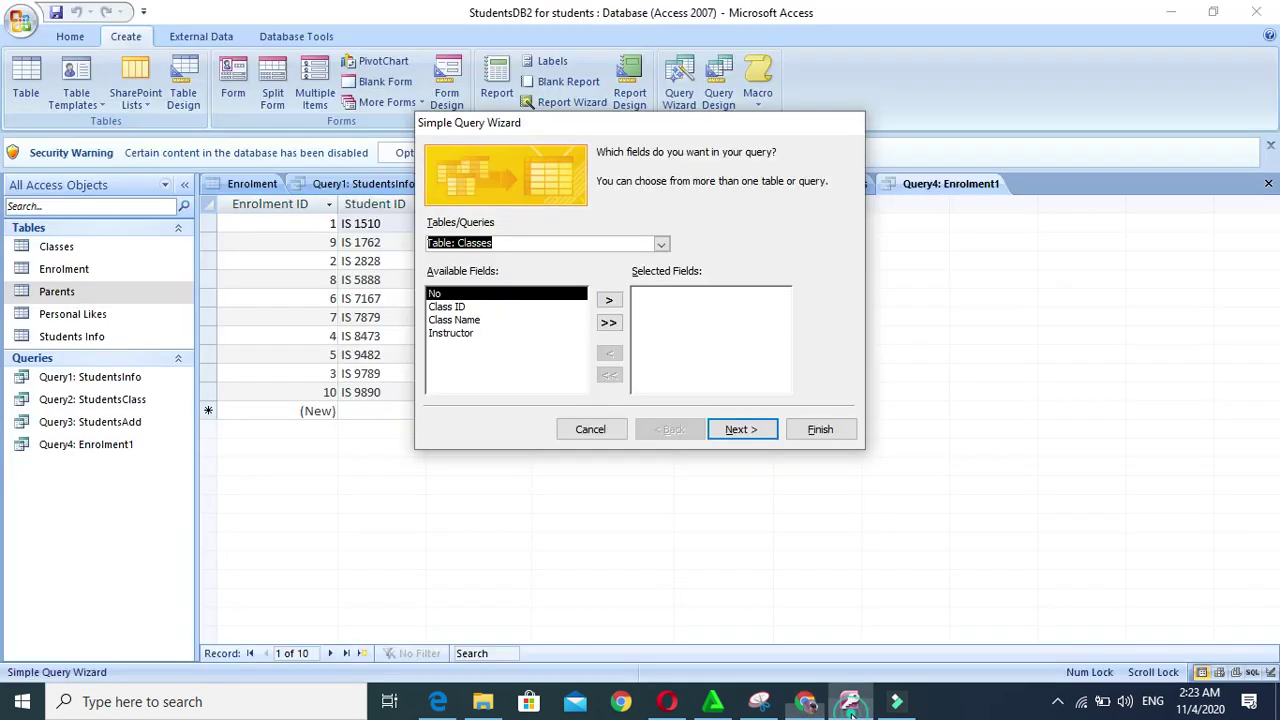
click(470, 320)
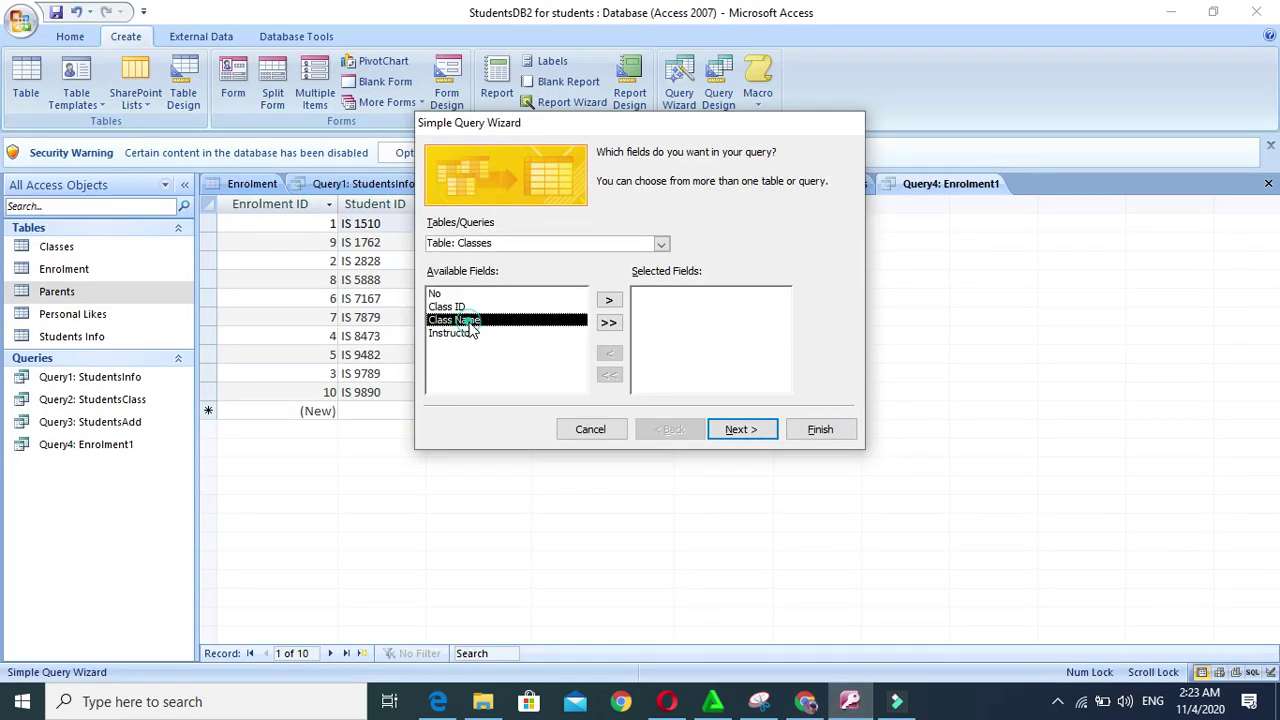
click(609, 301)
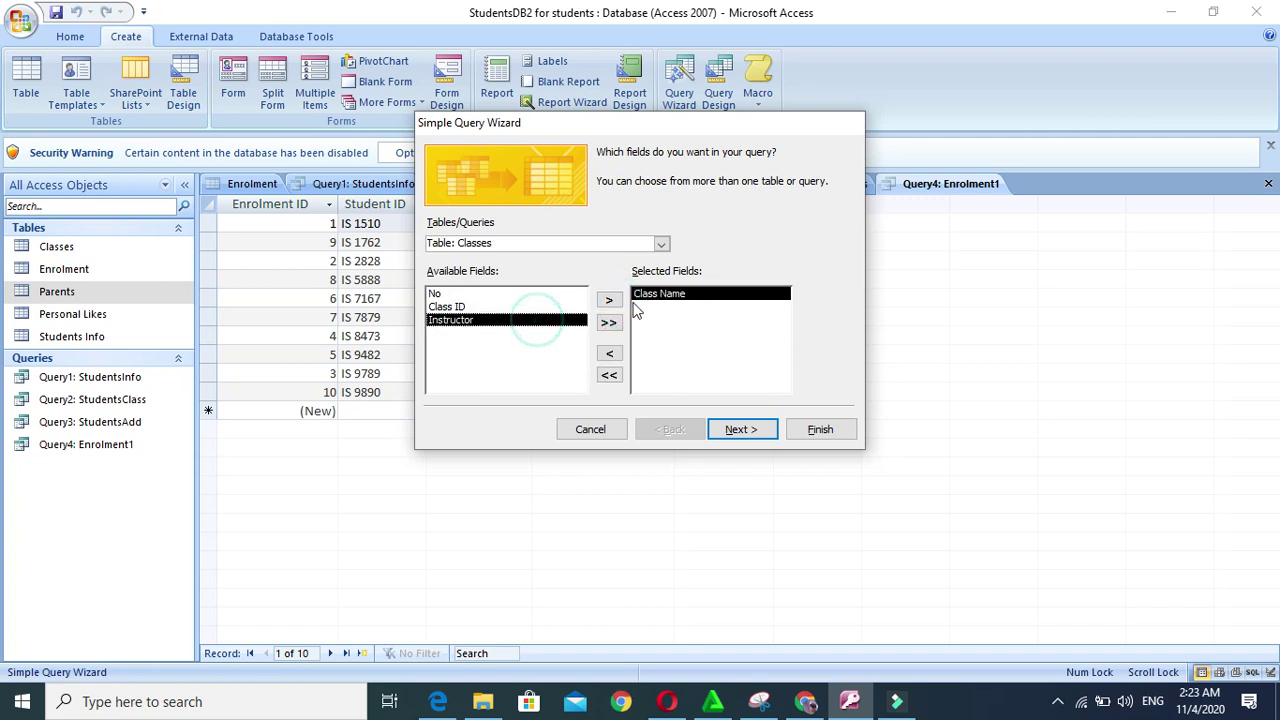
click(611, 301)
click(661, 244)
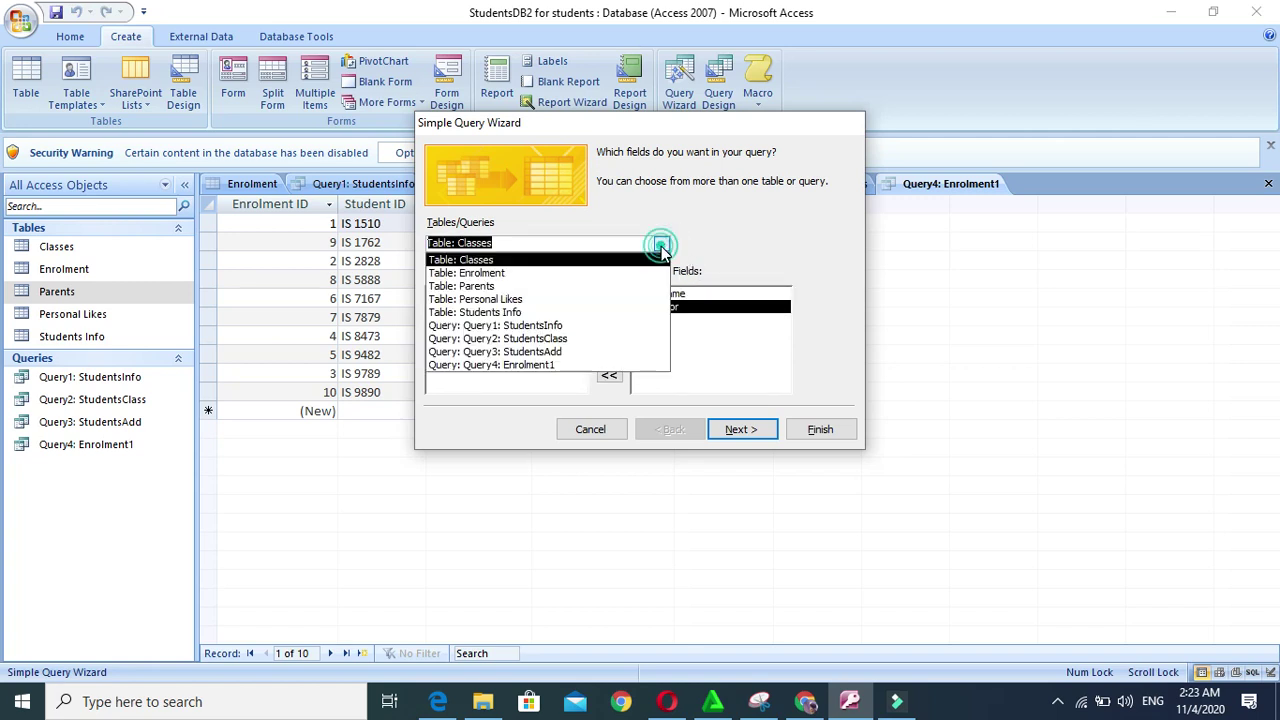
Switch the source to the Enrolment table, recheck the PDF's Query 5 fields, and add Student ID and Class ID to the query
click(560, 280)
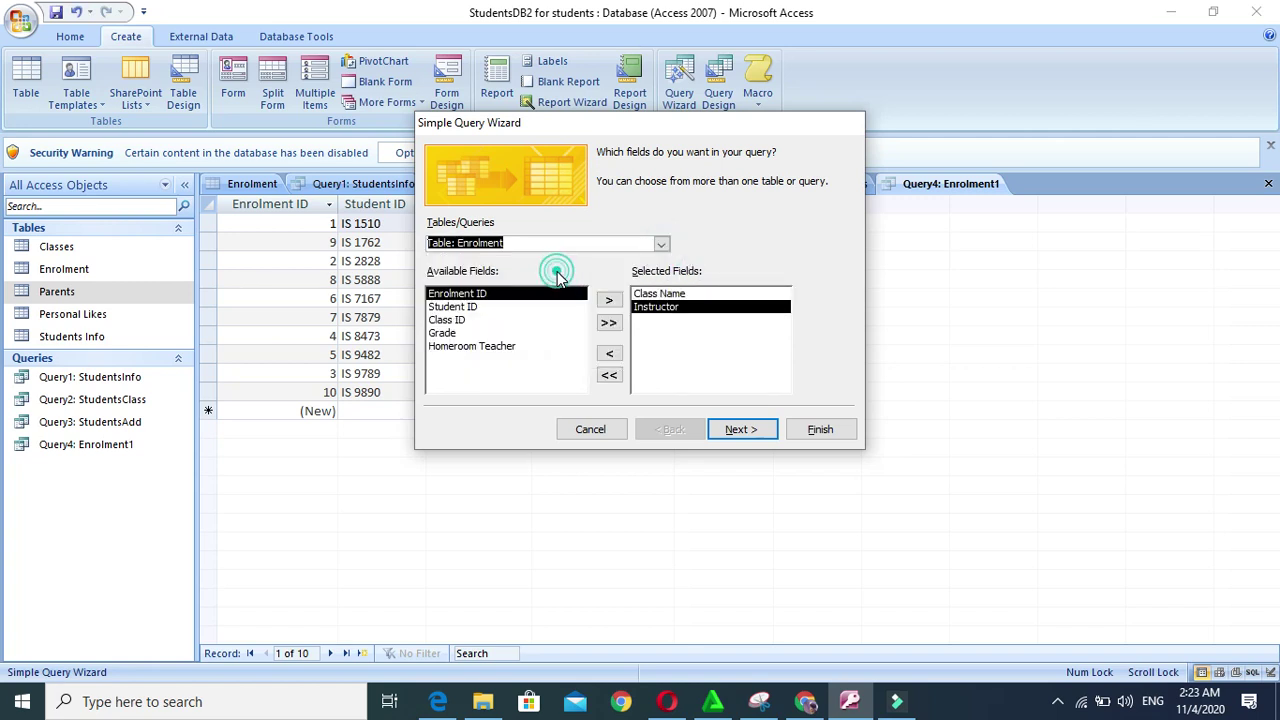
click(858, 710)
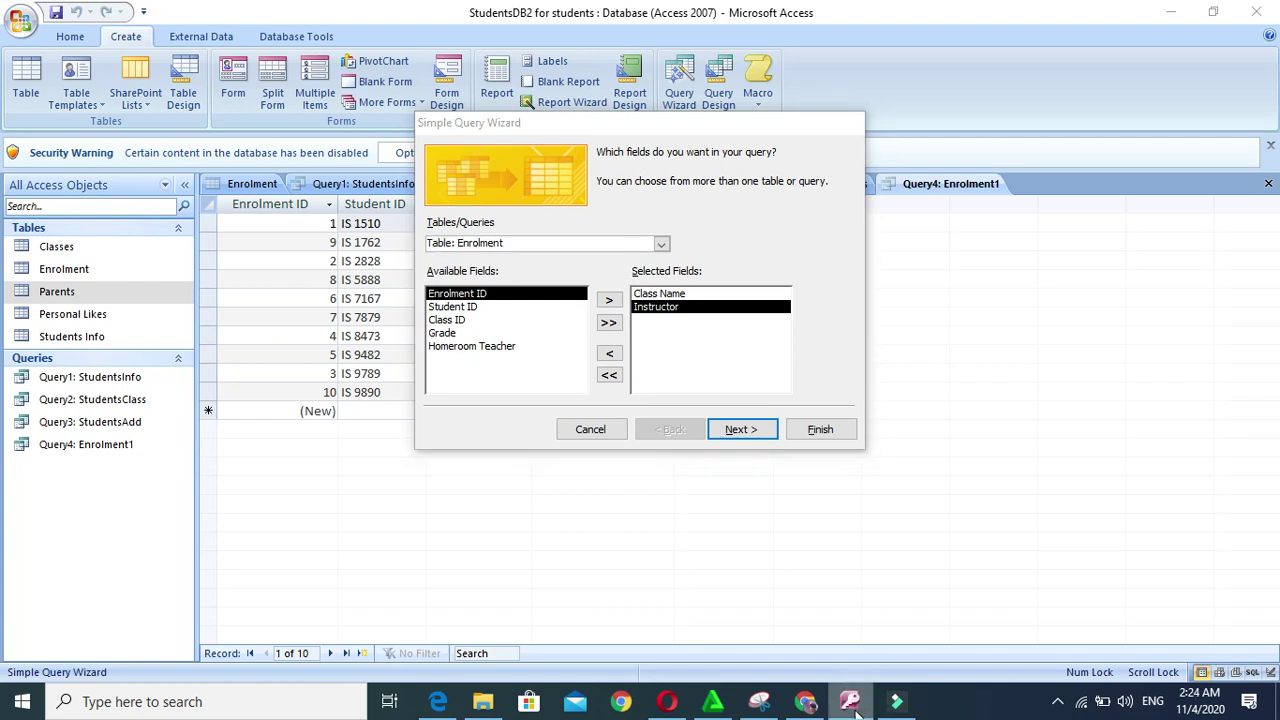
click(805, 701)
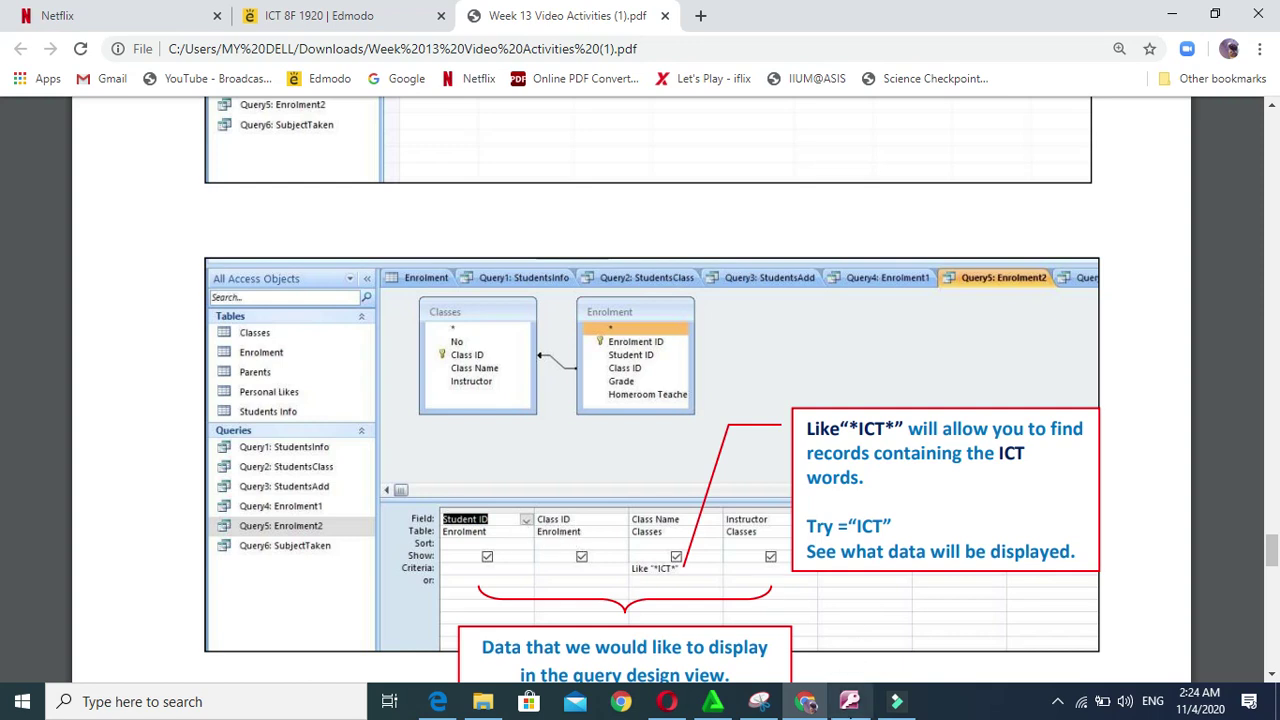
click(849, 702)
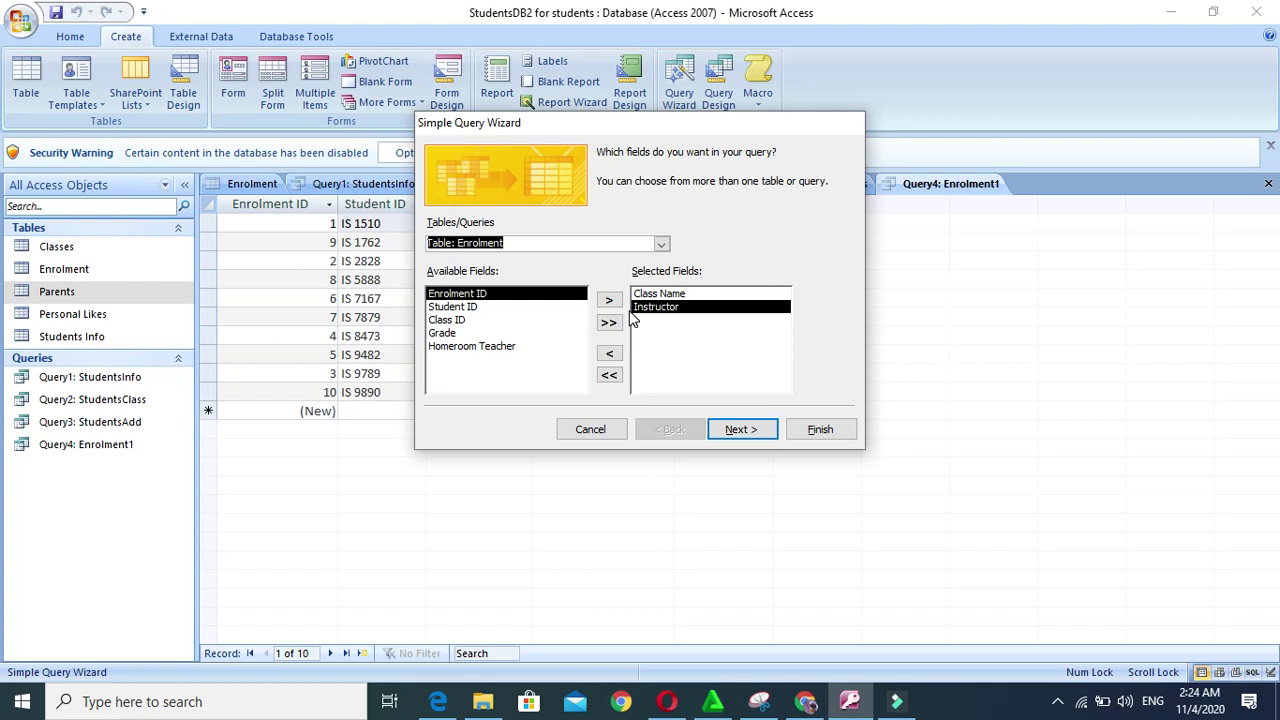
click(506, 307)
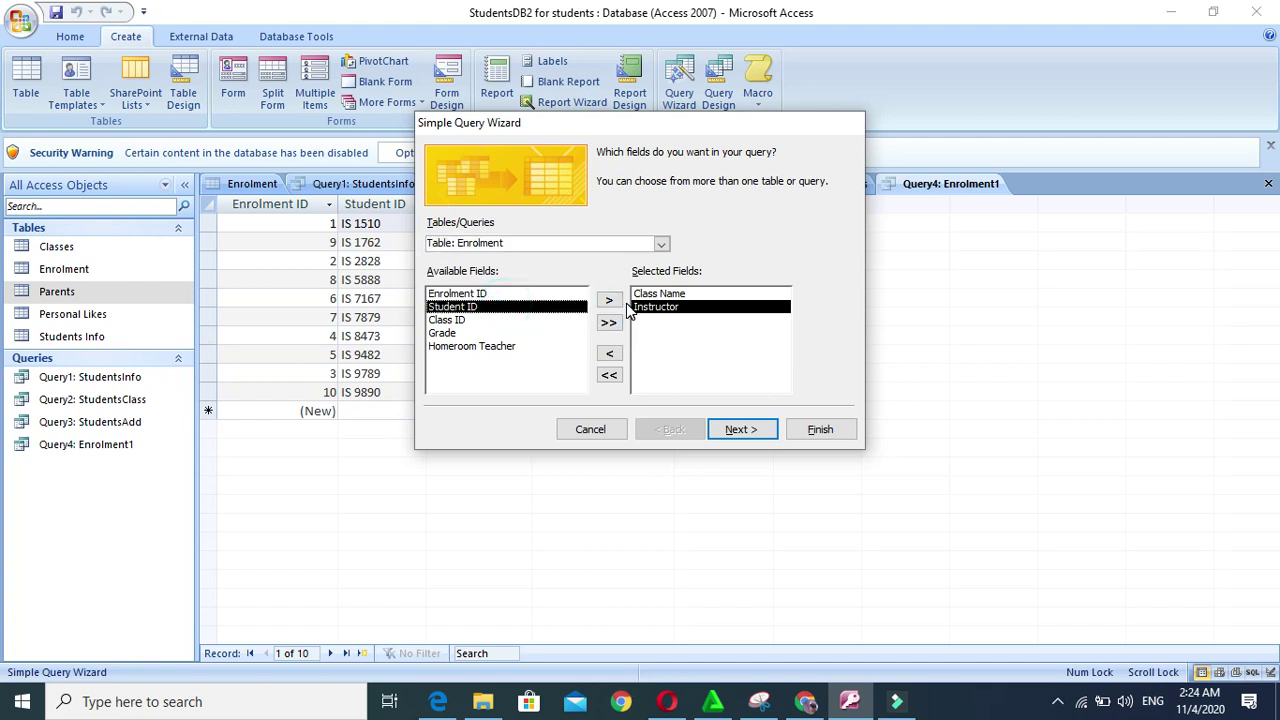
click(608, 300)
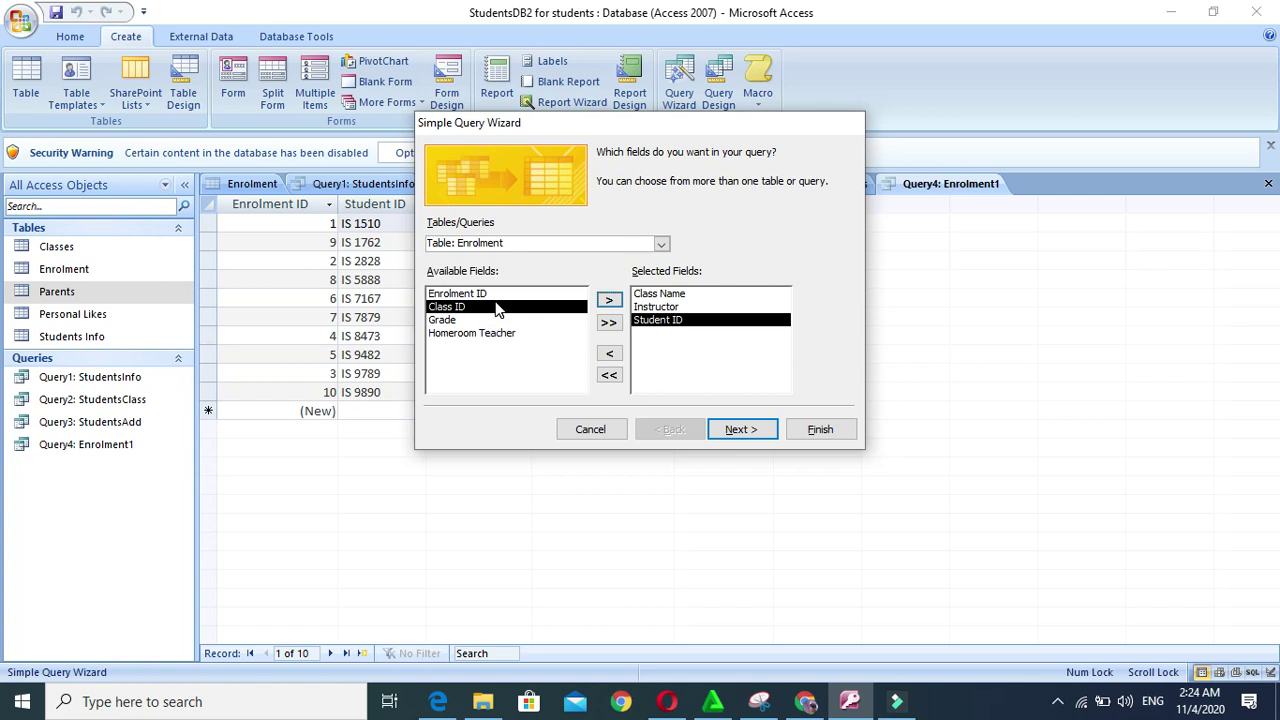
click(608, 300)
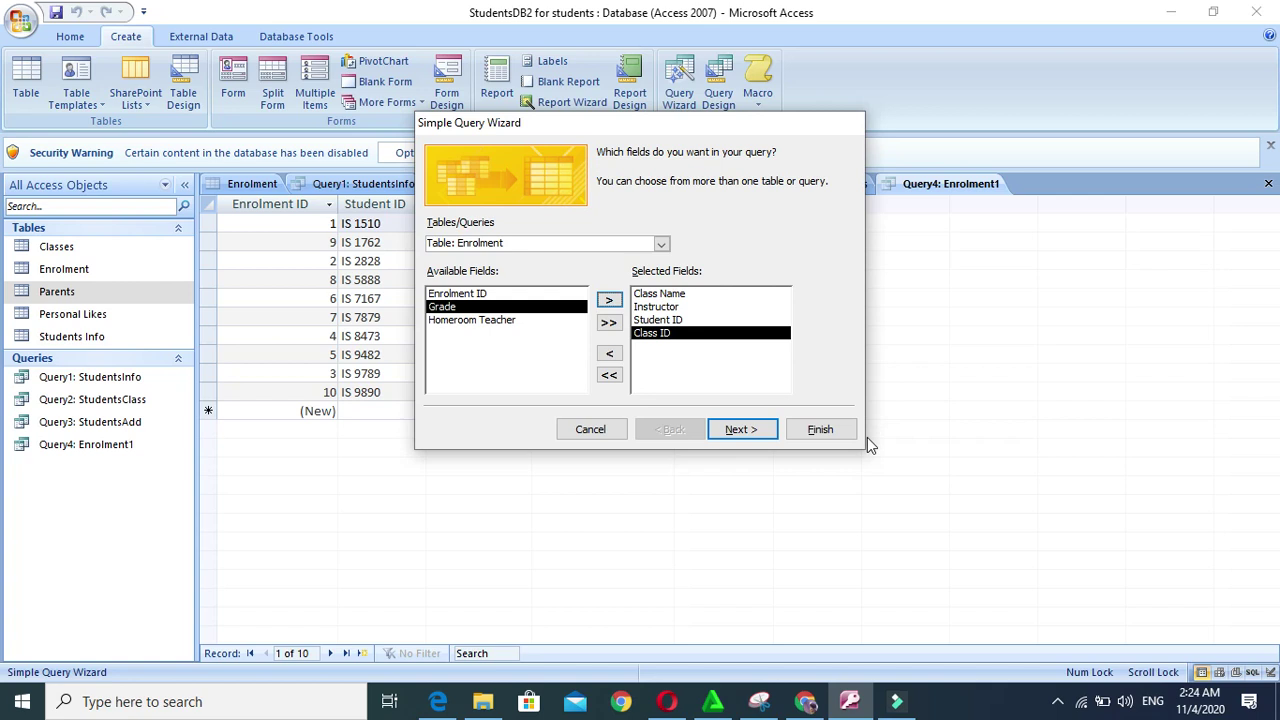
Title the query Query5: Enrolment2, checking the name in the activity PDF, and finish the wizard to view its records
click(756, 438)
click(756, 438)
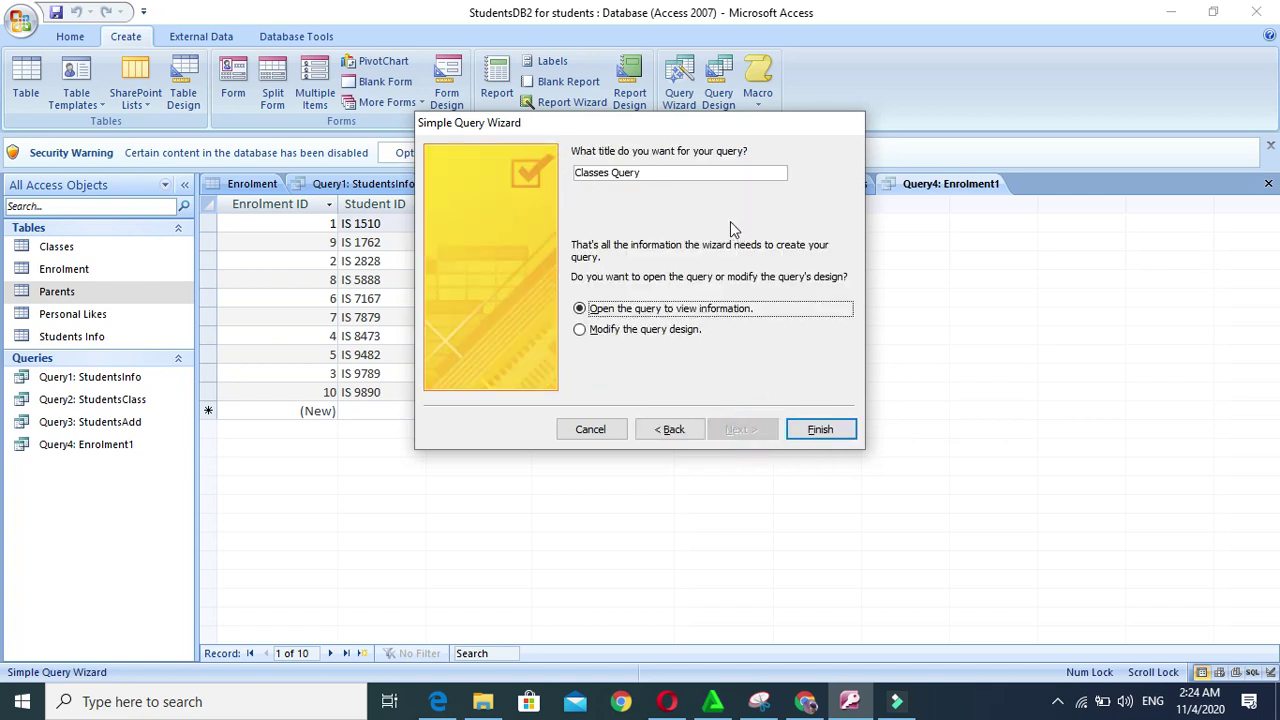
drag(754, 177, 480, 171)
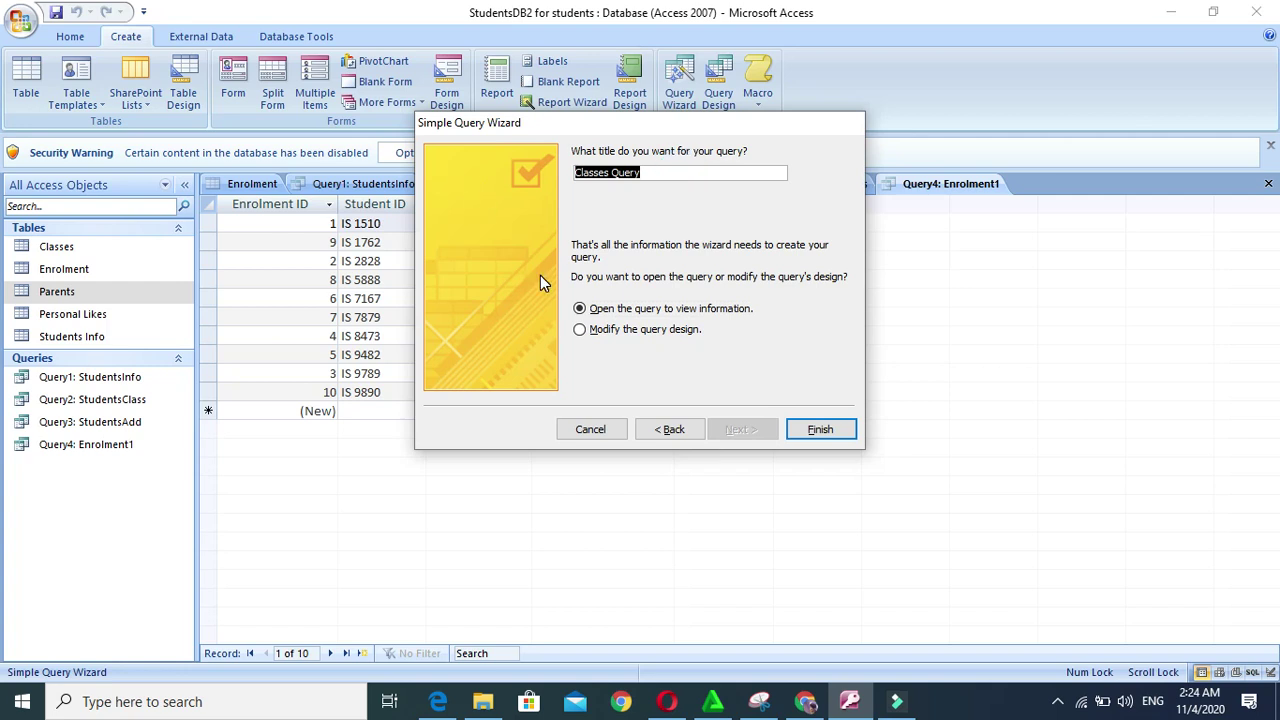
text(Query5: Enrolment2)
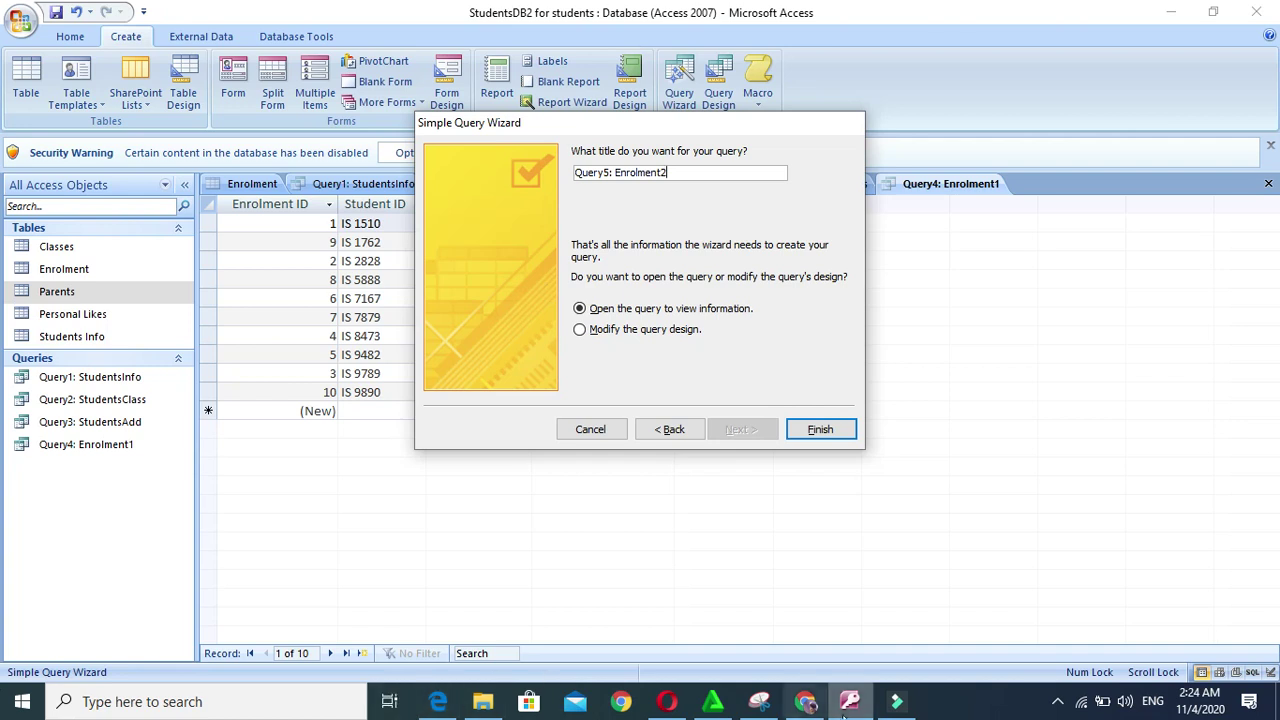
click(805, 703)
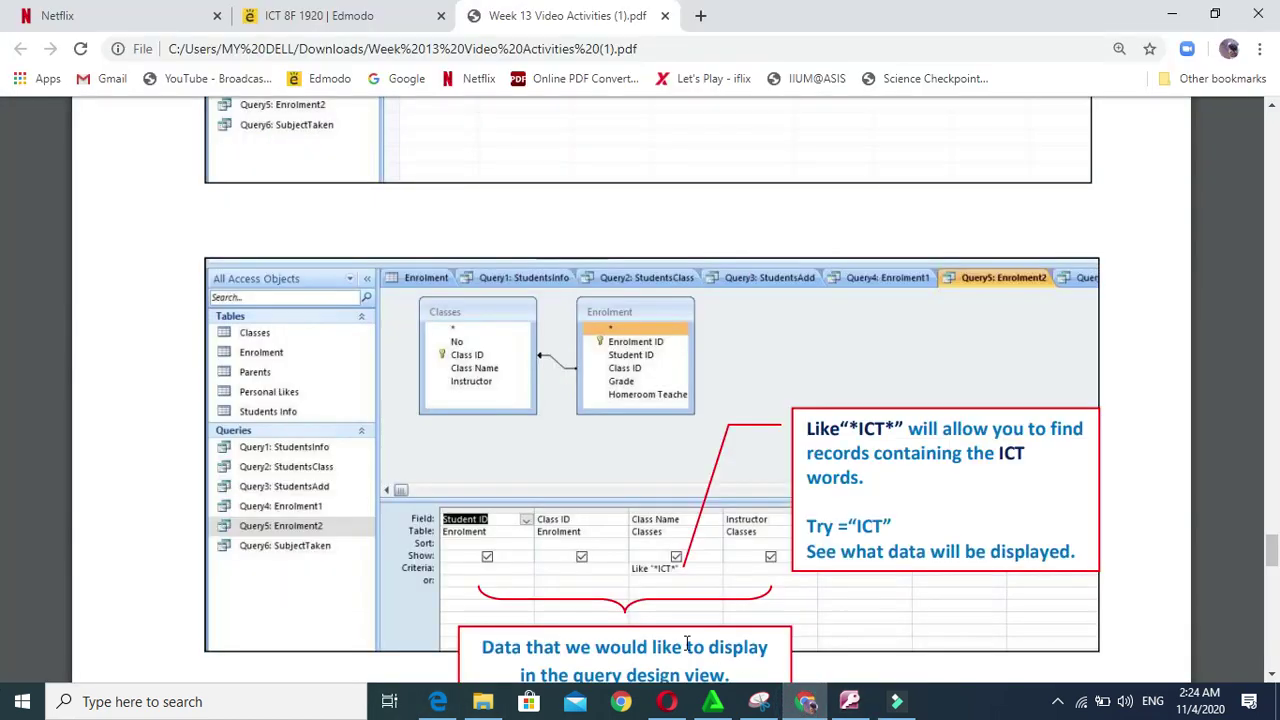
click(849, 701)
click(818, 428)
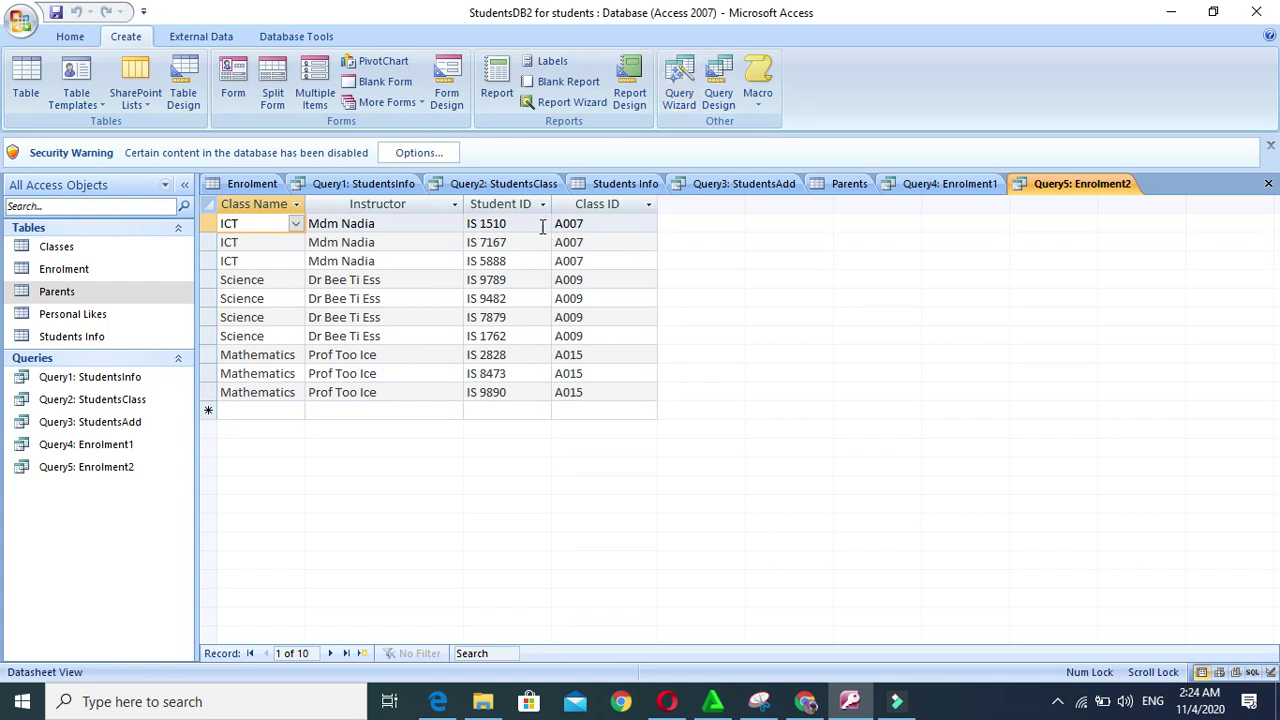
Try to move the Student ID column in front of the Class Name and Instructor columns in the datasheet
drag(483, 203, 238, 203)
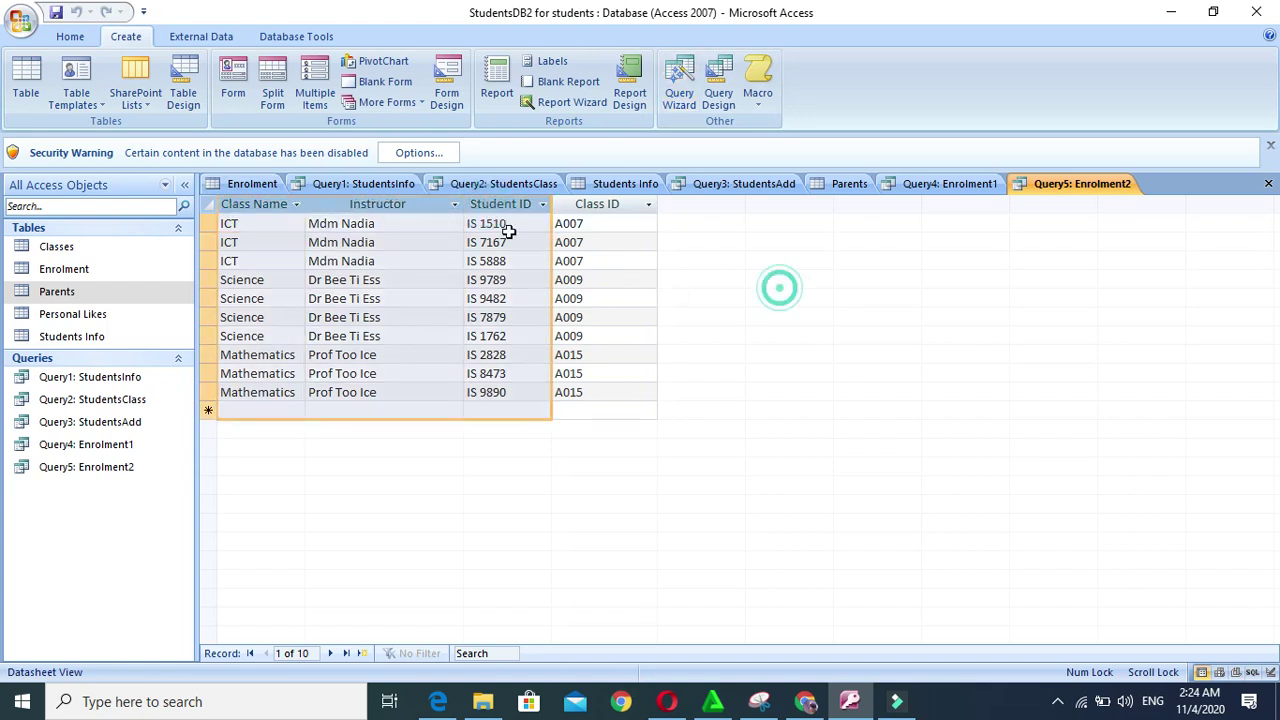
drag(512, 206, 389, 222)
drag(495, 210, 400, 211)
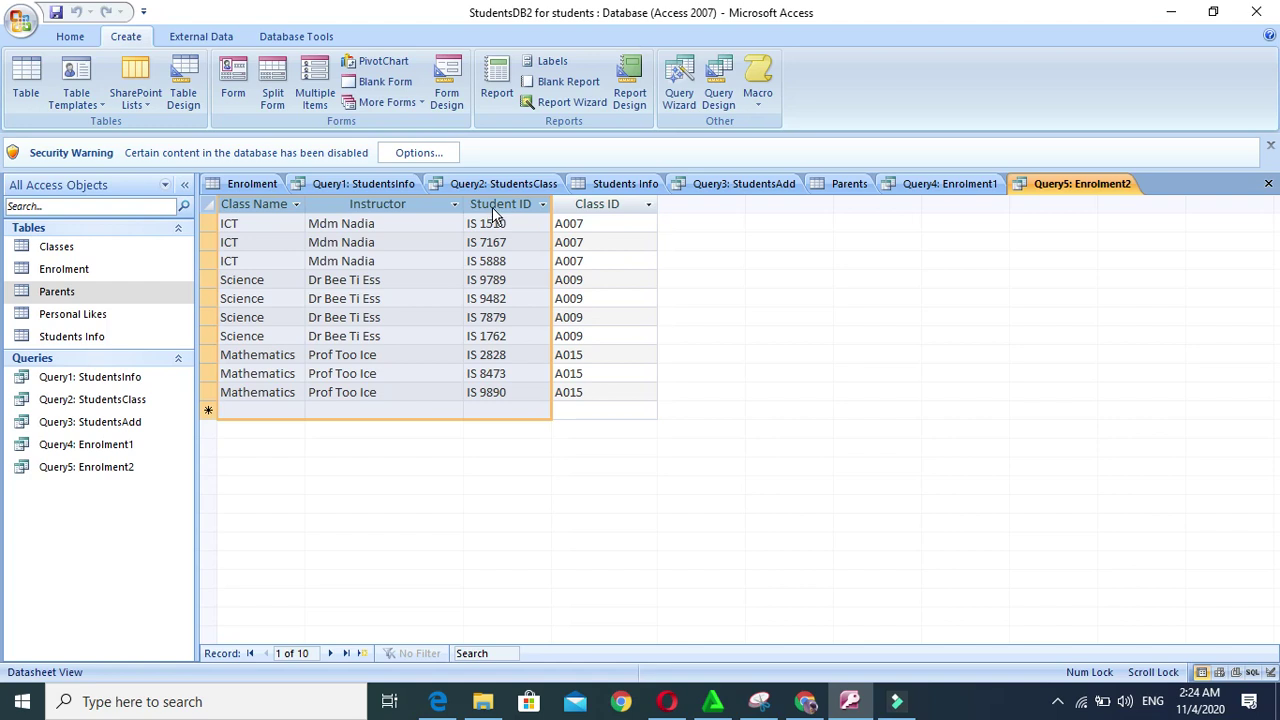
click(640, 206)
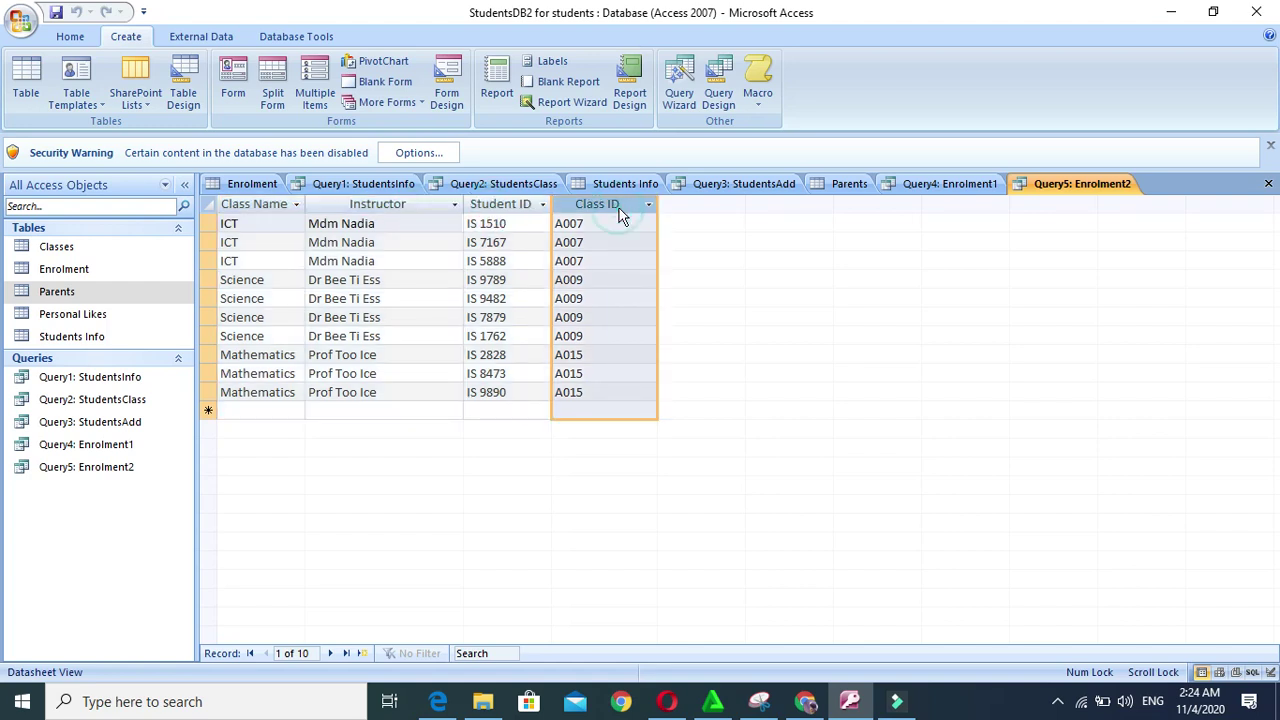
click(500, 454)
drag(586, 272, 588, 263)
click(518, 199)
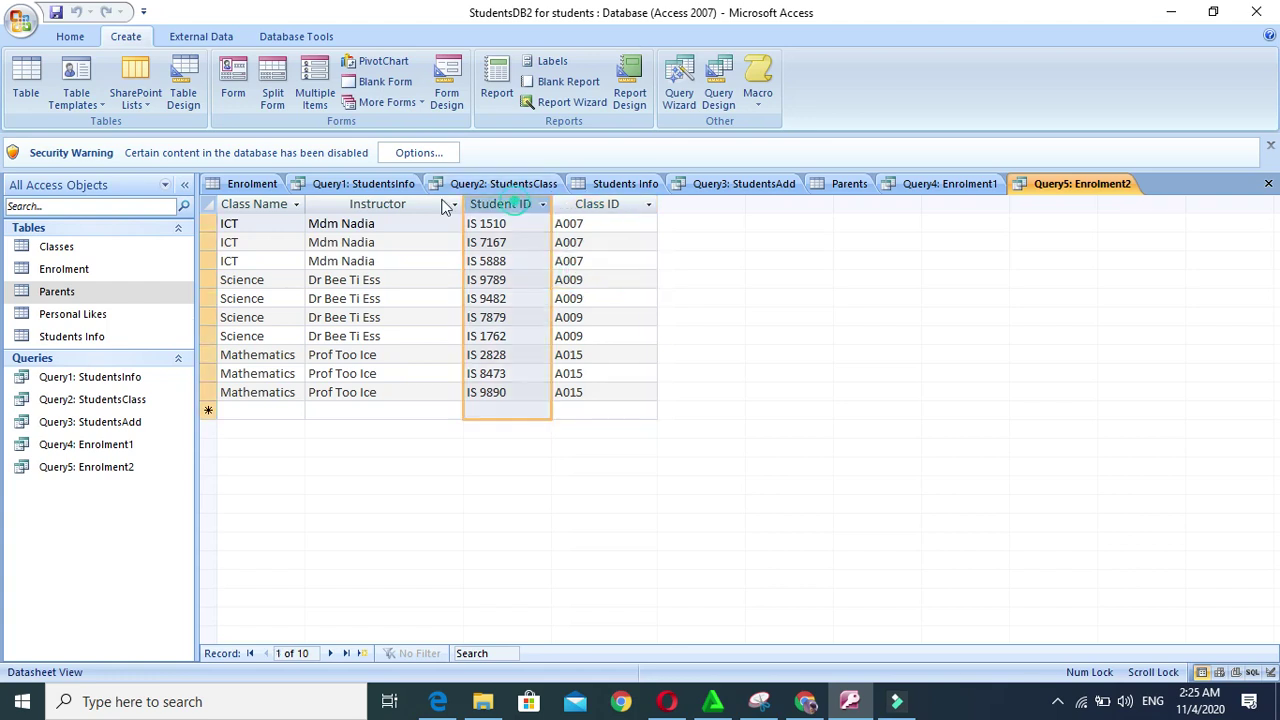
Reorder the datasheet columns to Student ID, Class ID, Class Name and Instructor
click(352, 204)
drag(362, 210, 668, 222)
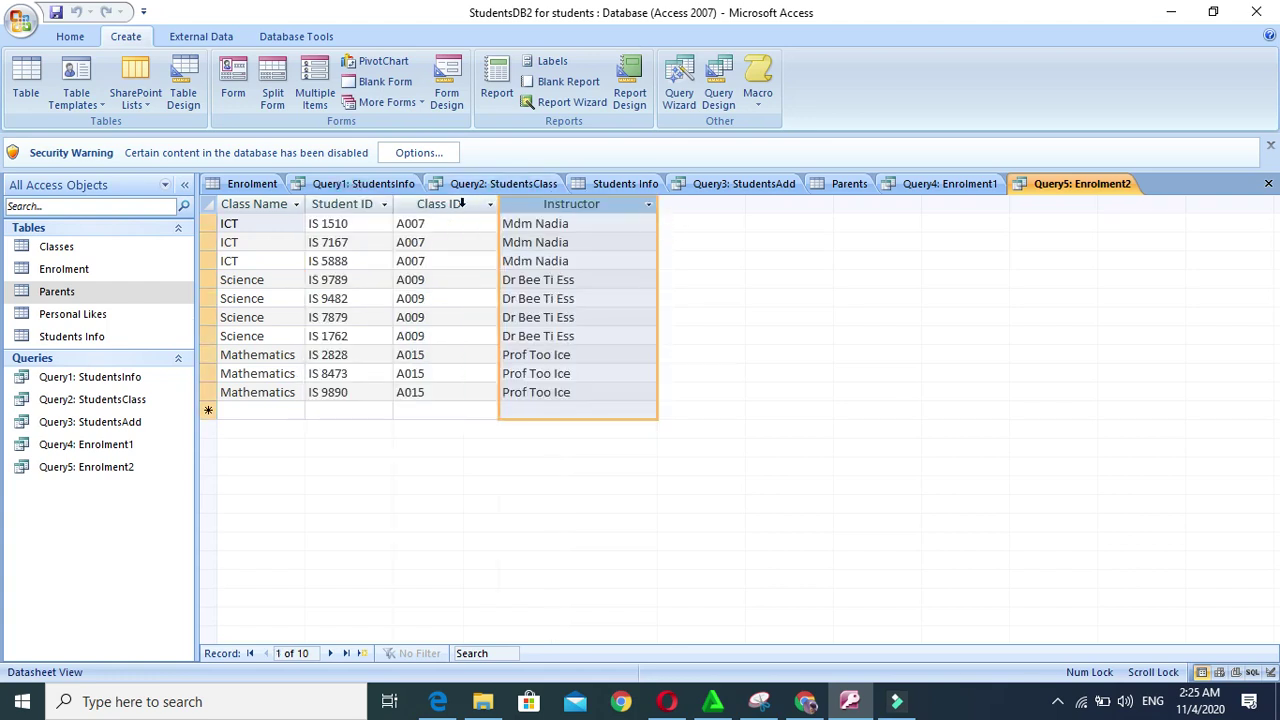
click(249, 203)
drag(249, 203, 670, 230)
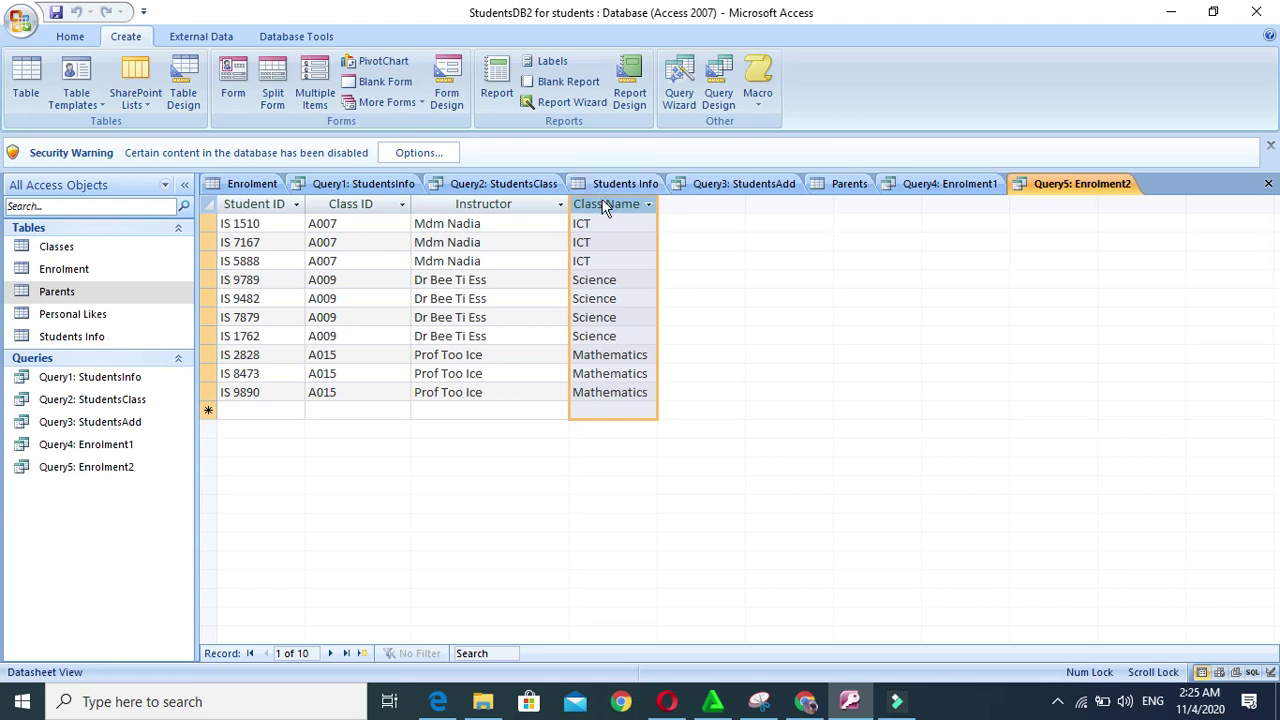
click(475, 205)
drag(483, 204, 686, 228)
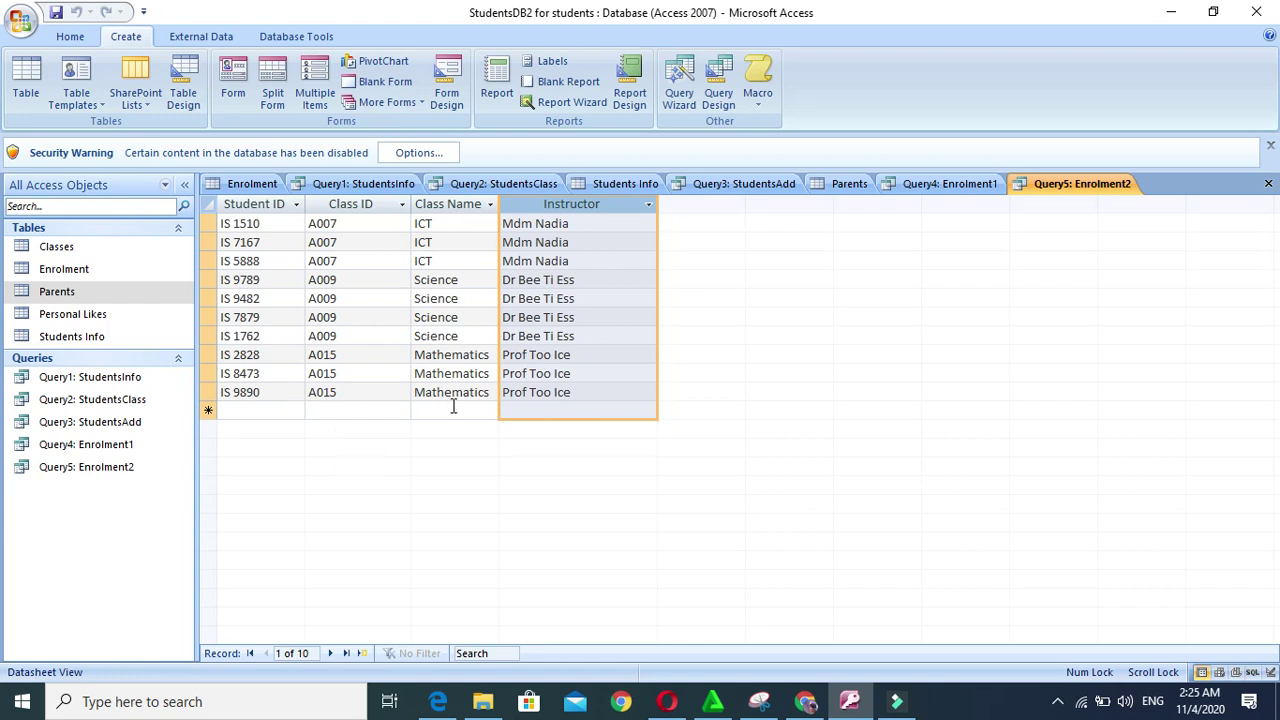
Review the Mathematics instructor entries, compare the result with the PDF's Query 5: Enrolment2 datasheet and design examples in Chrome, and return to Access
click(557, 356)
click(575, 374)
click(571, 393)
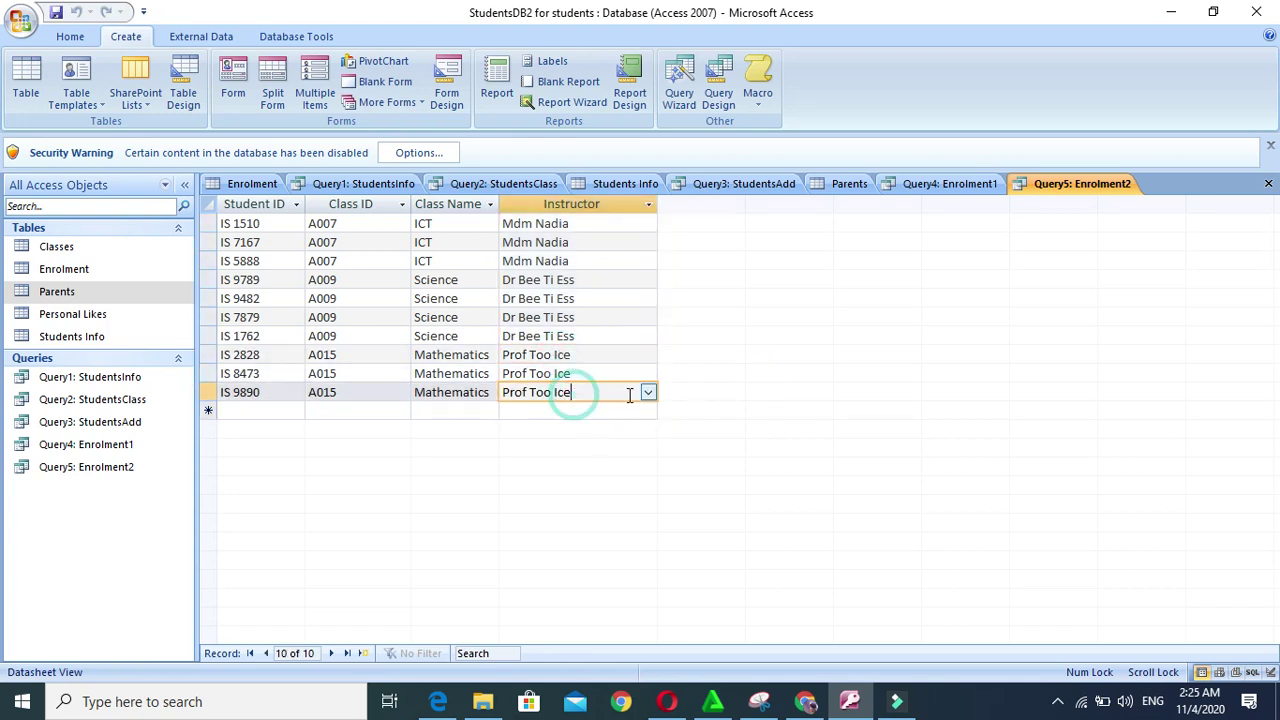
click(810, 704)
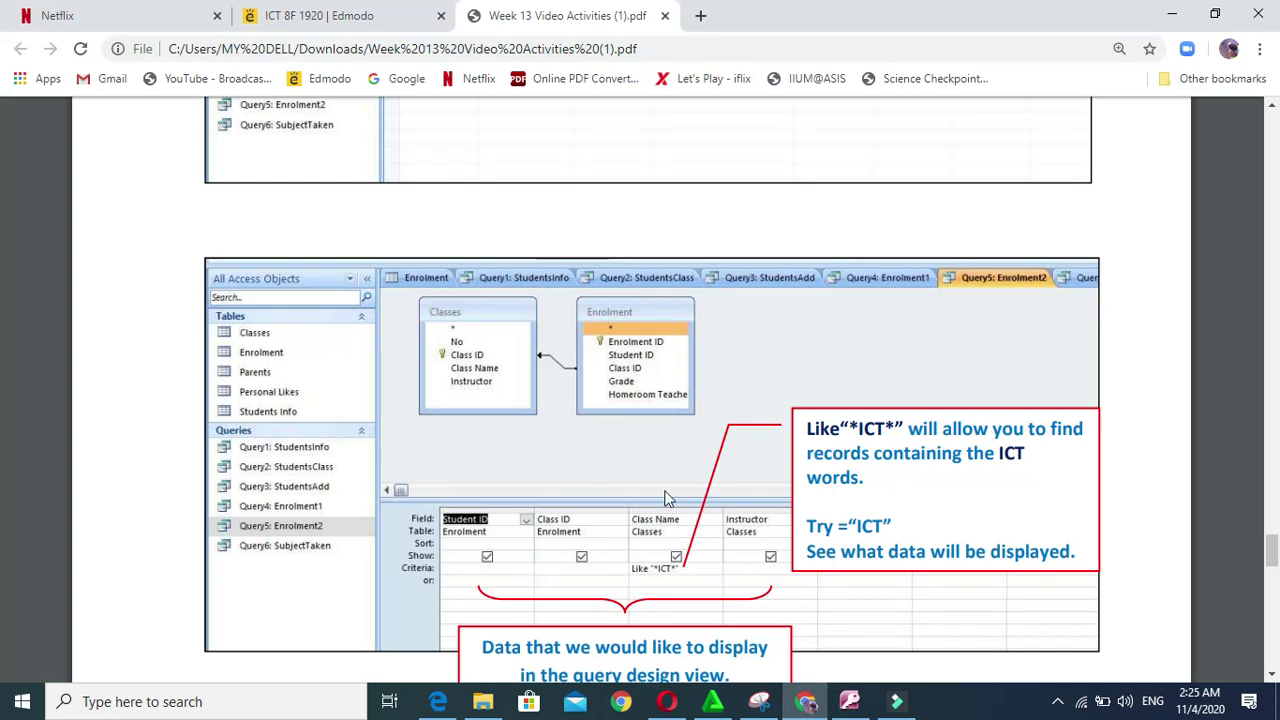
scroll(582, 398, up, 3)
scroll(579, 392, down, 3)
scroll(579, 392, up, 5)
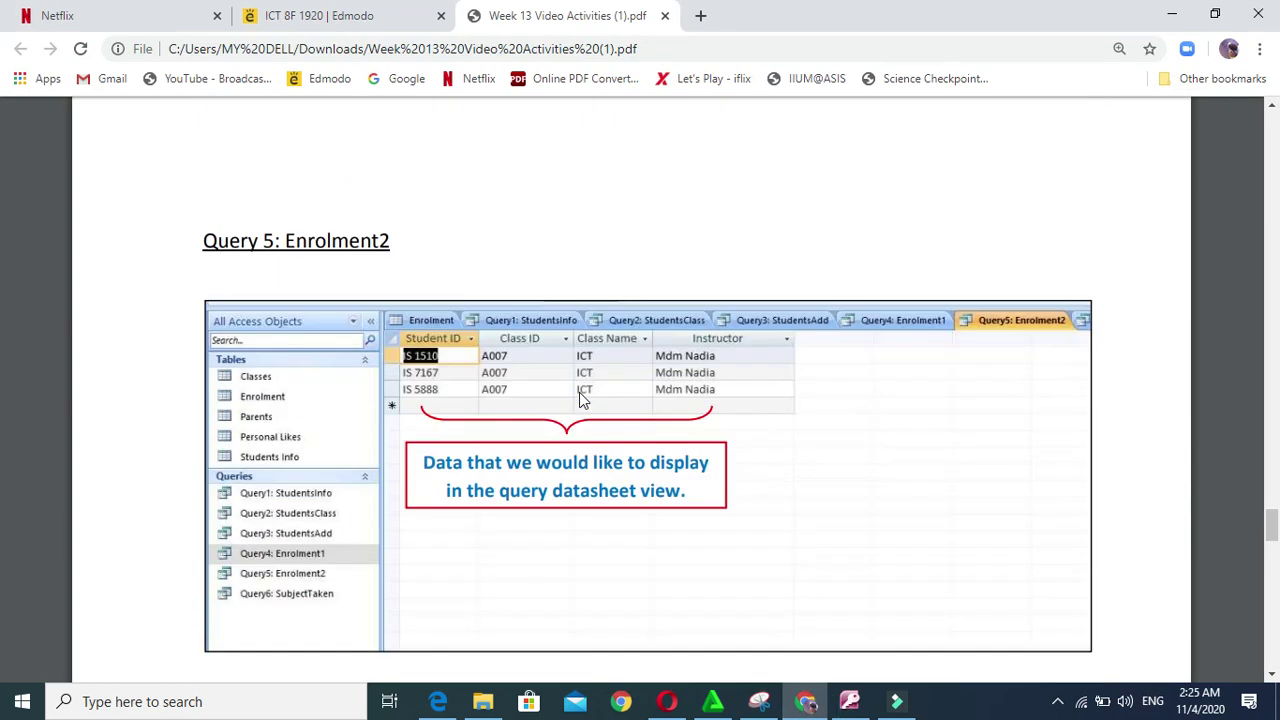
scroll(677, 394, down, 3)
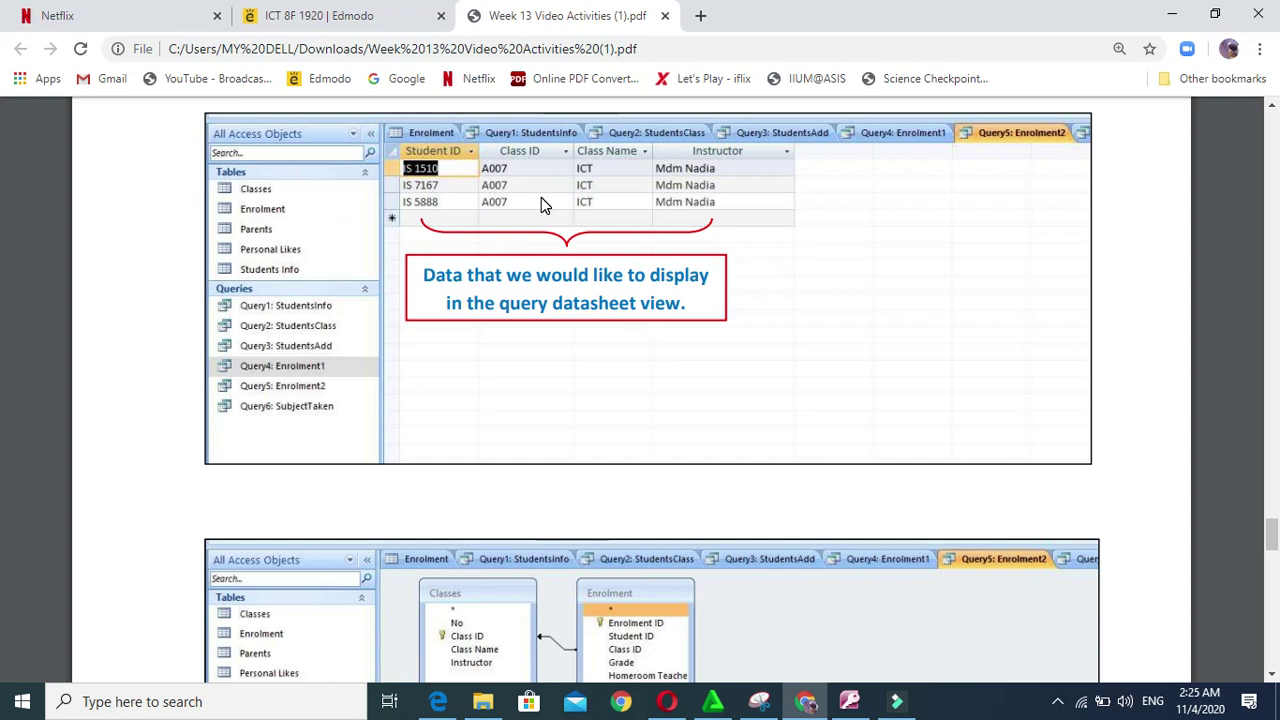
scroll(770, 600, down, 3)
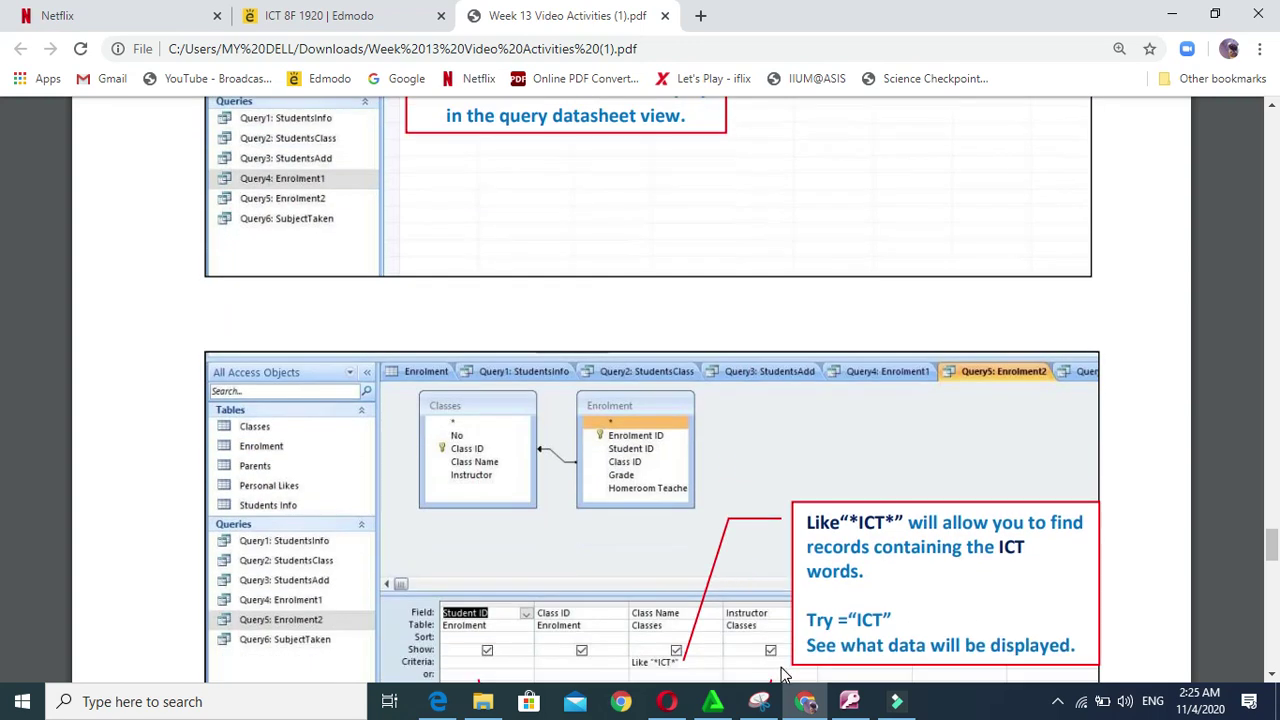
click(853, 705)
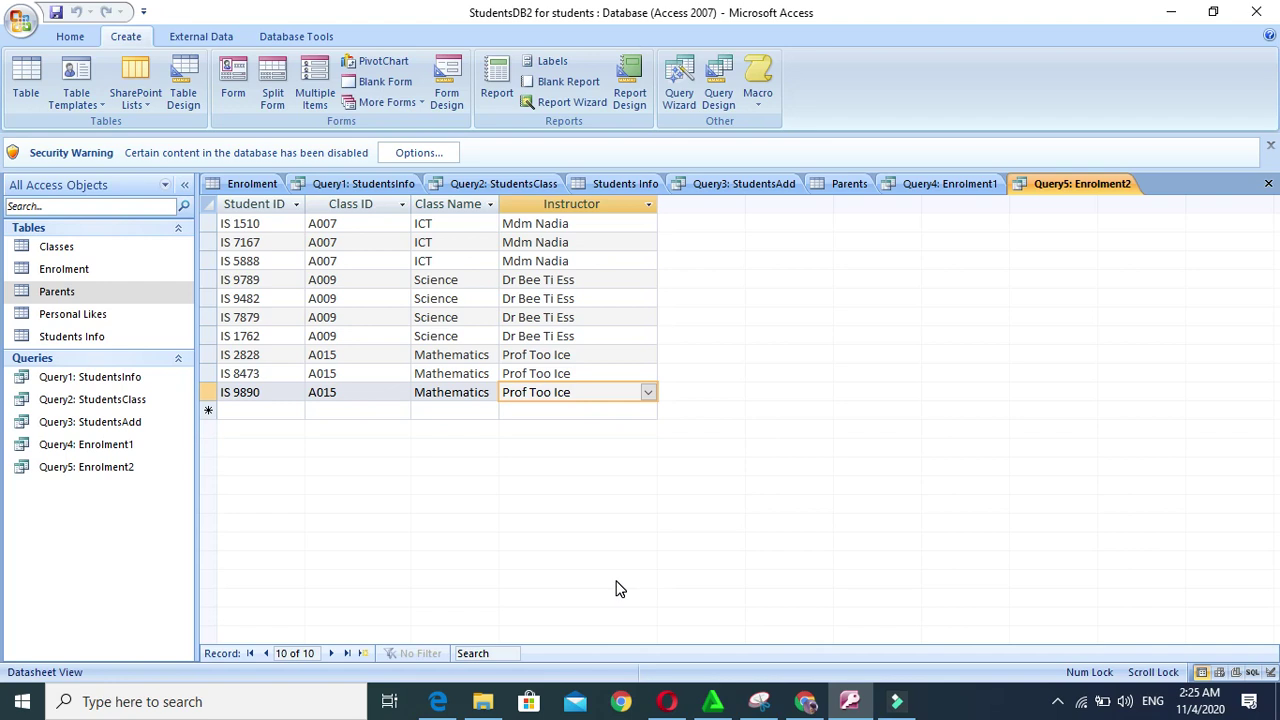
Open Query5: Enrolment2 in Design View and check which fields are available for the empty fifth column
click(364, 218)
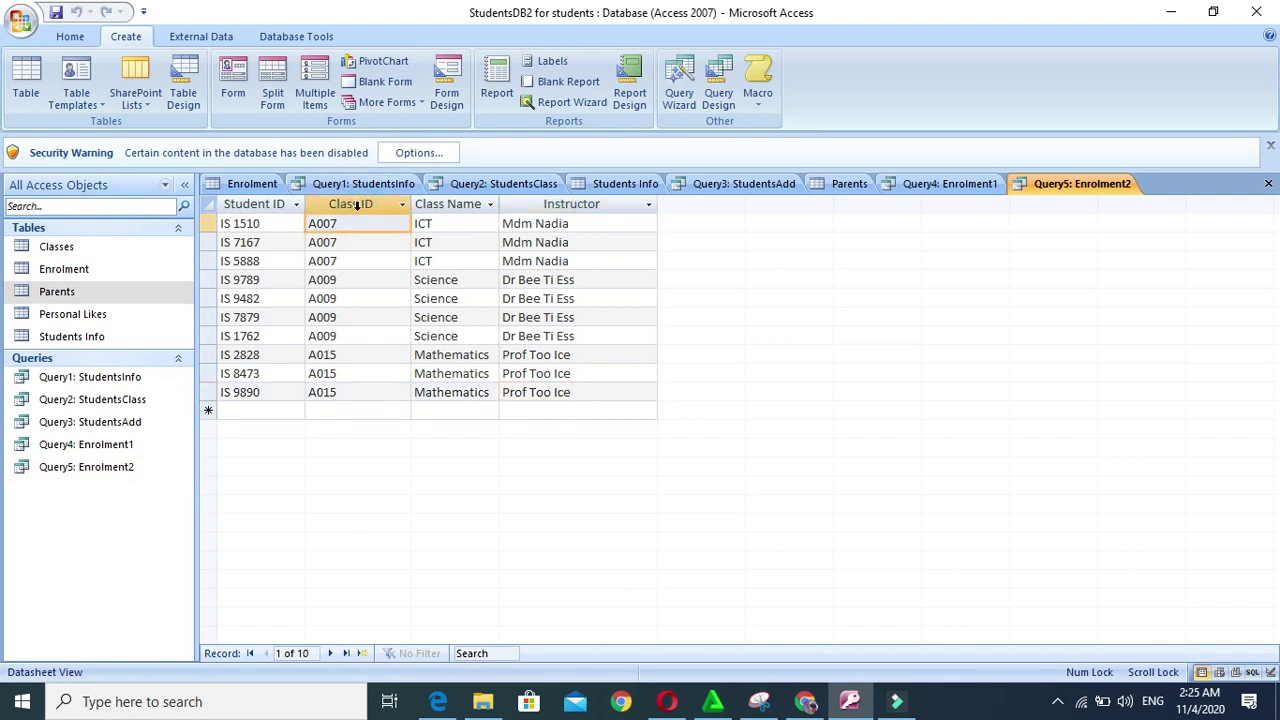
click(357, 205)
click(72, 36)
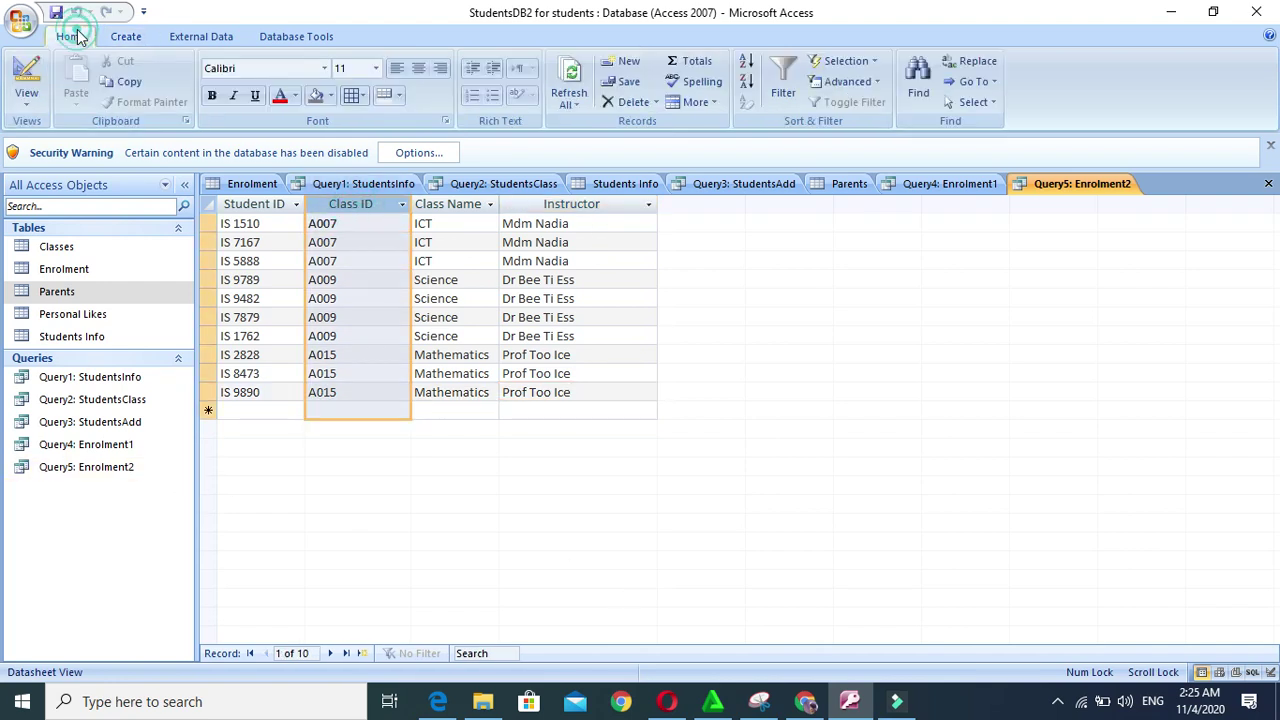
click(27, 75)
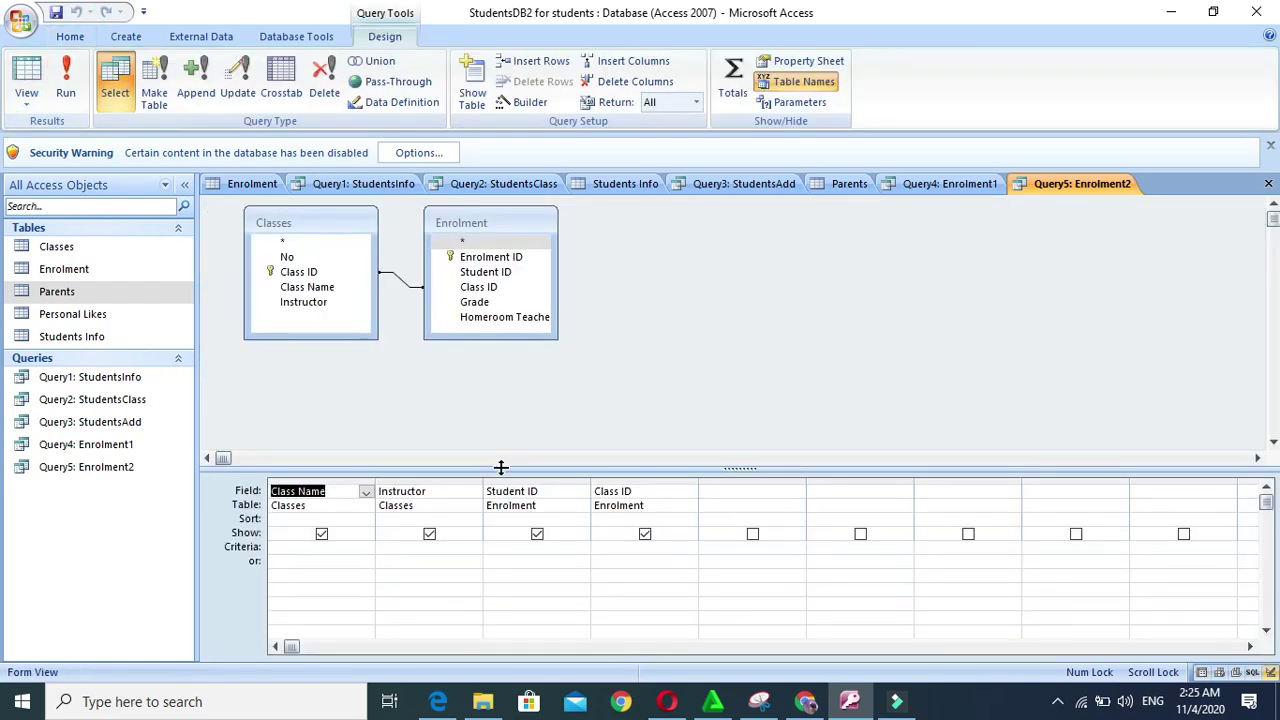
click(715, 490)
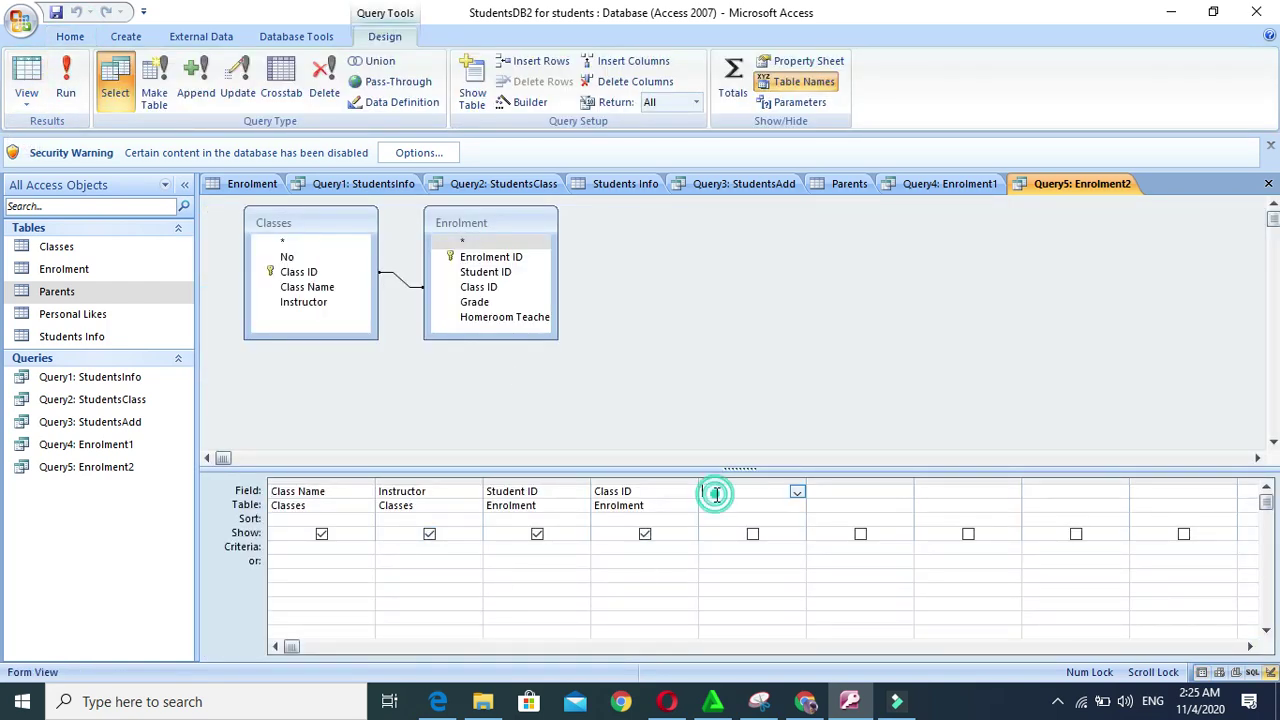
click(796, 492)
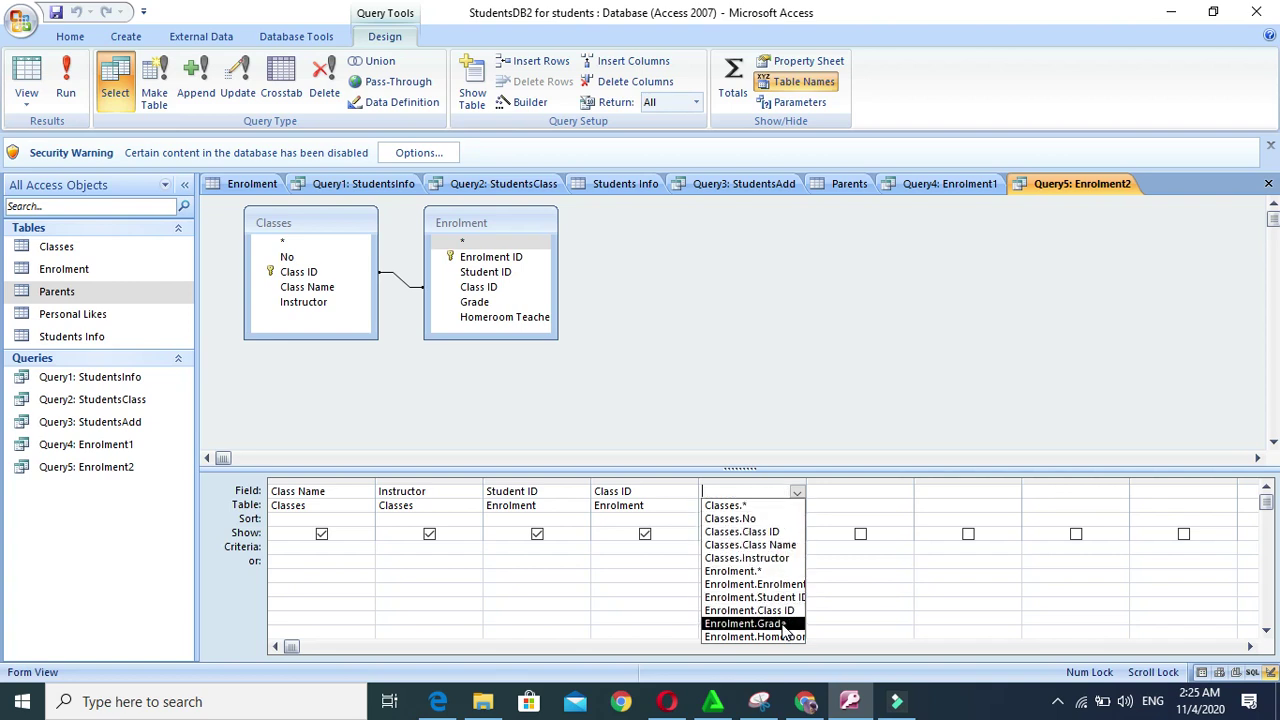
click(796, 496)
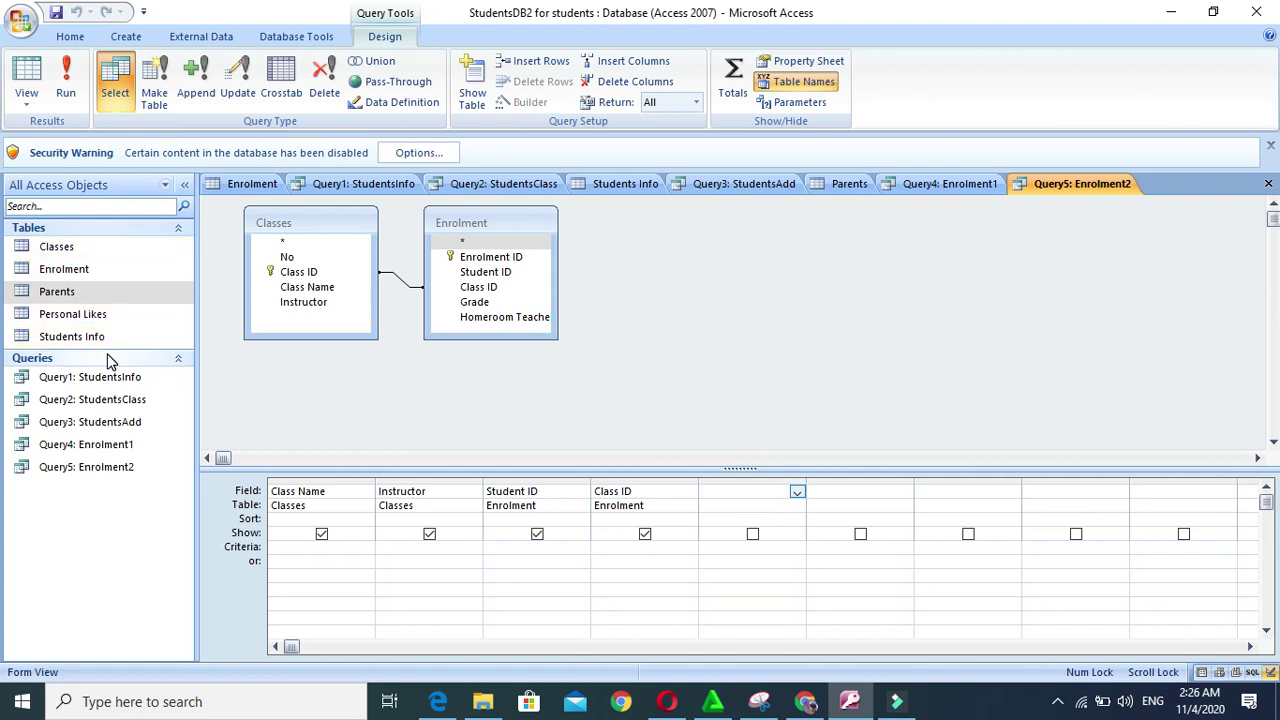
Add the Students Info table to the query design with its Name field in the fifth column, and run the query
drag(90, 340, 688, 296)
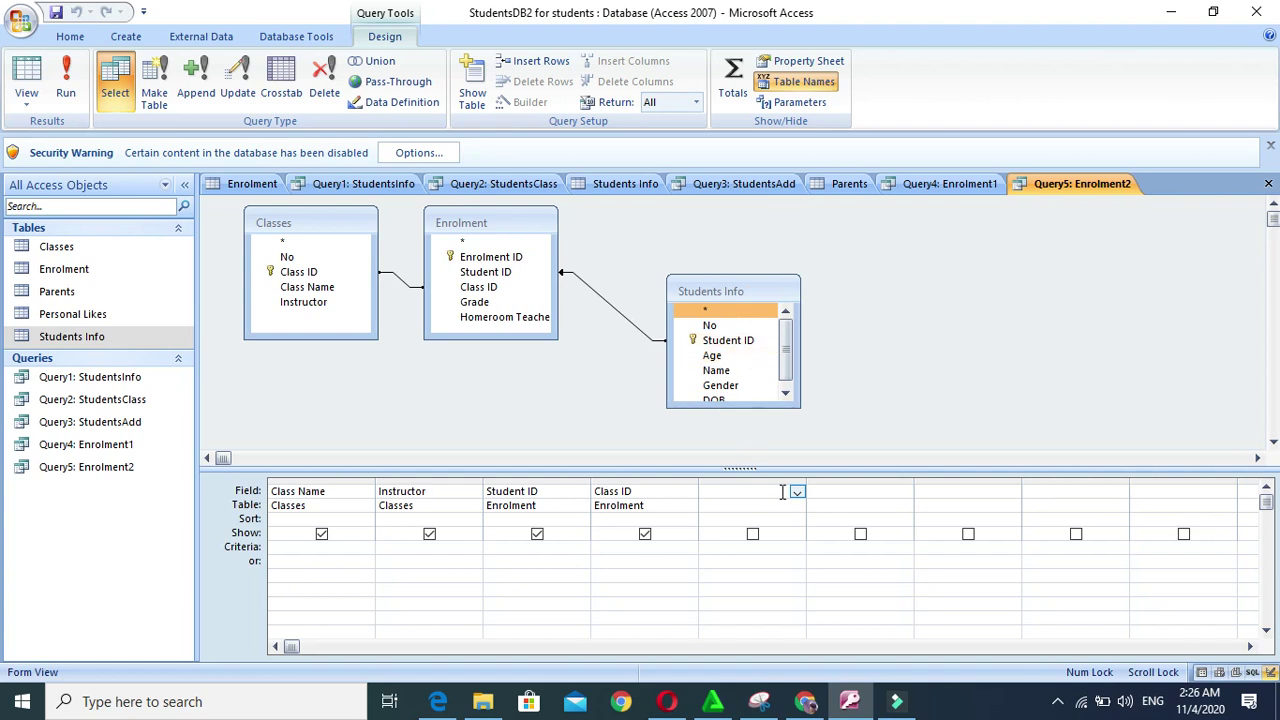
click(797, 492)
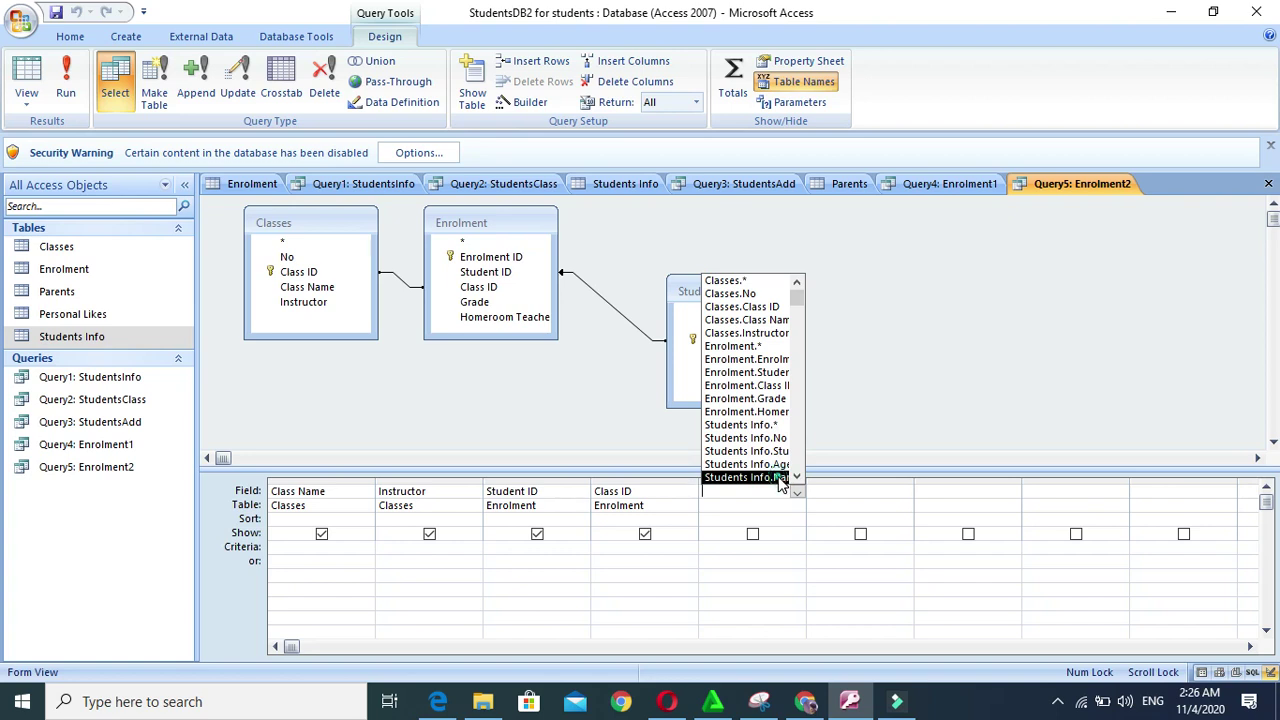
click(781, 478)
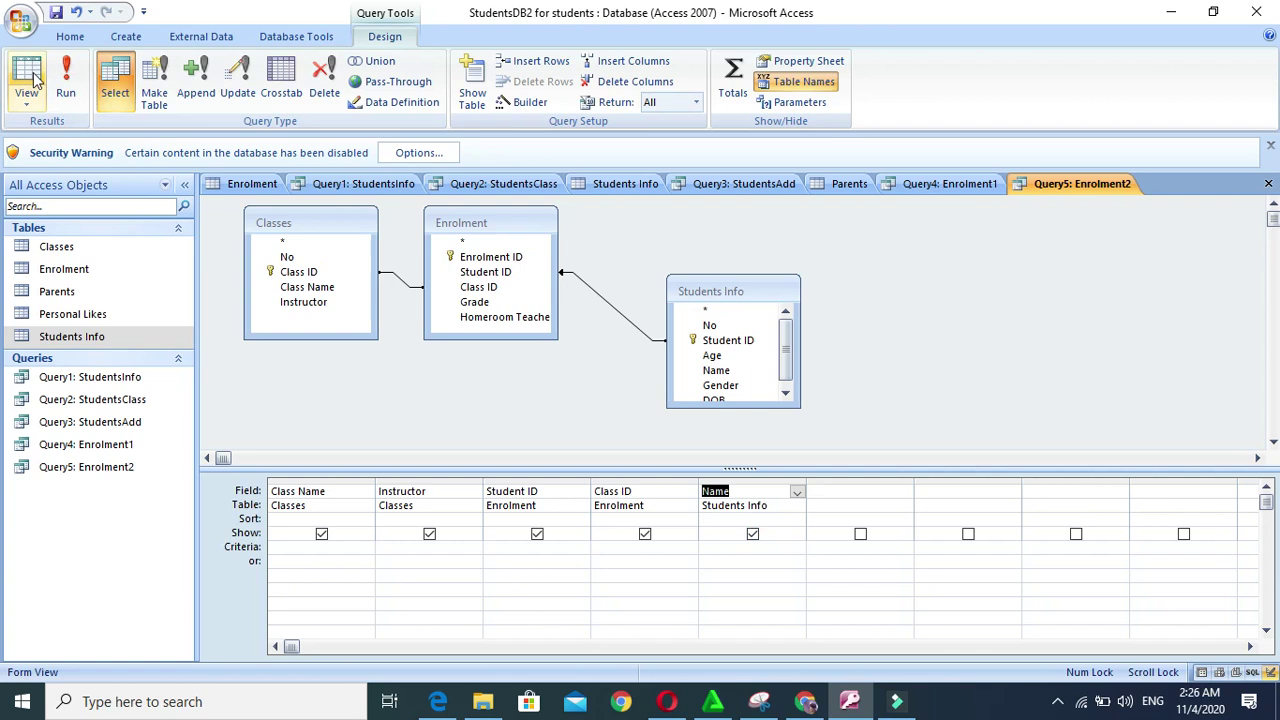
click(64, 70)
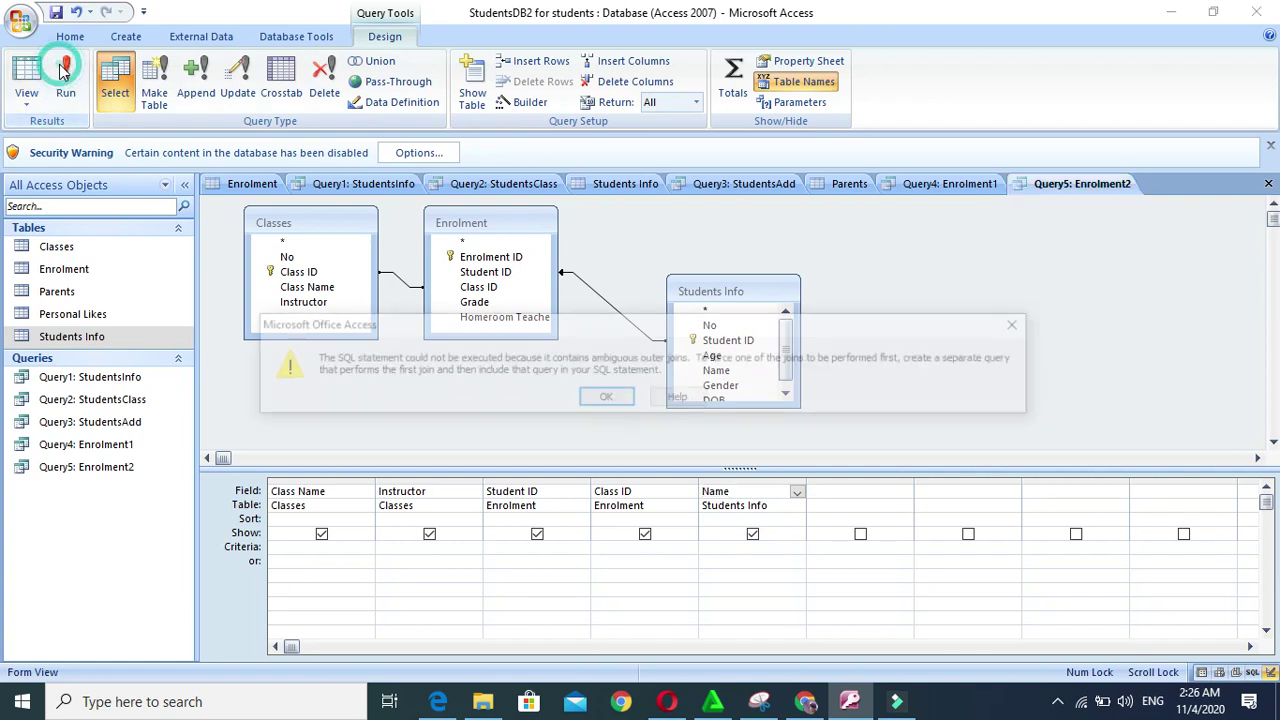
Check the field choices for the Name column and try running the query again
click(600, 404)
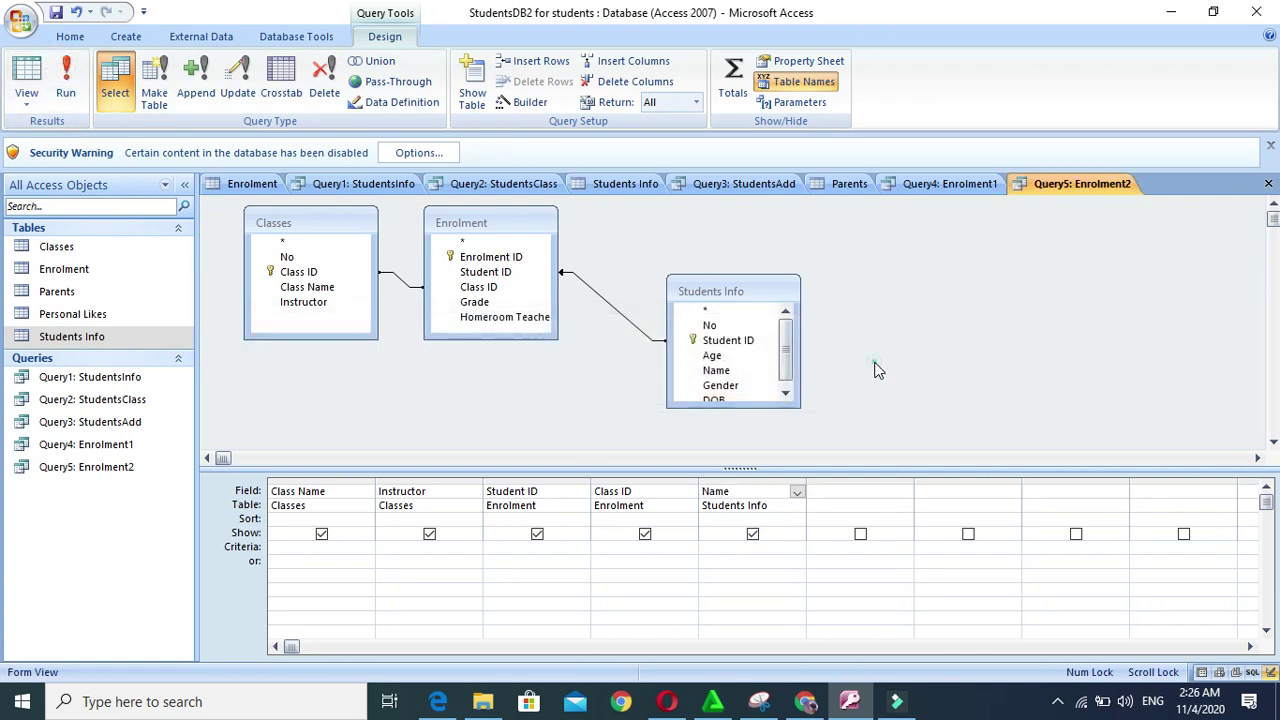
click(797, 493)
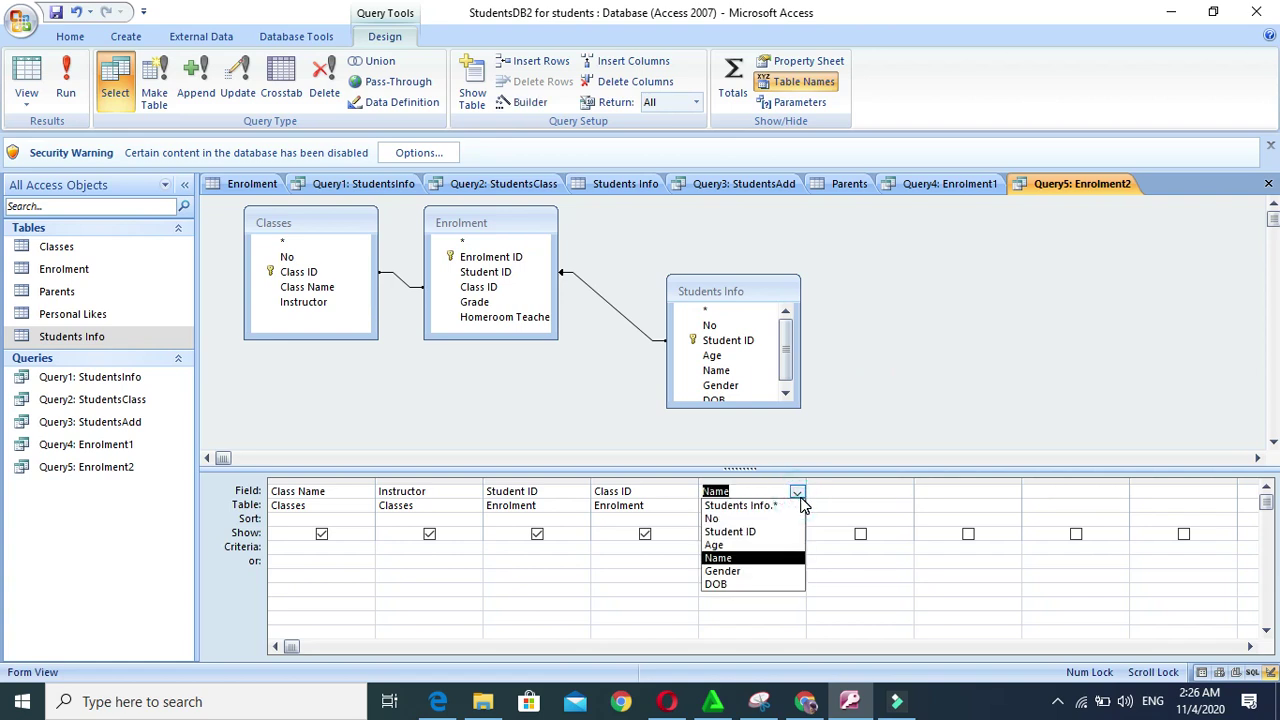
click(63, 72)
click(607, 399)
Remove the Students Info table from the Query5: Enrolment2 design
click(697, 300)
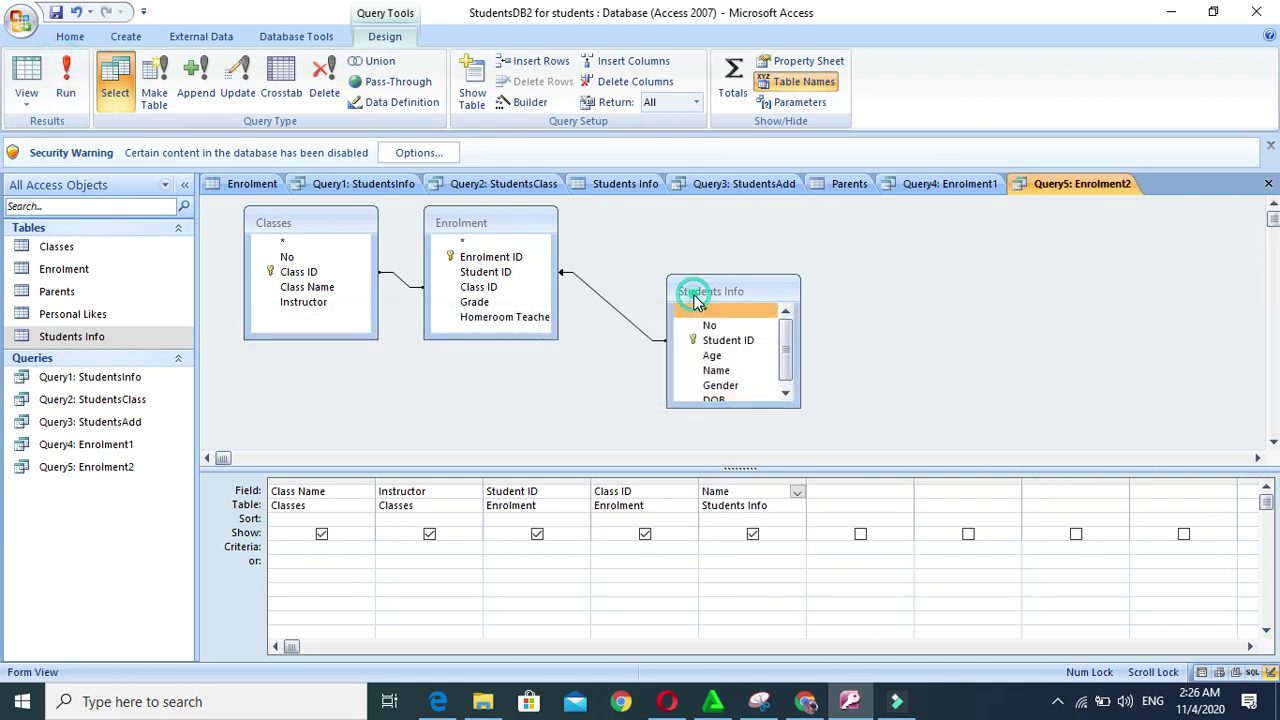
right_click(697, 300)
click(740, 304)
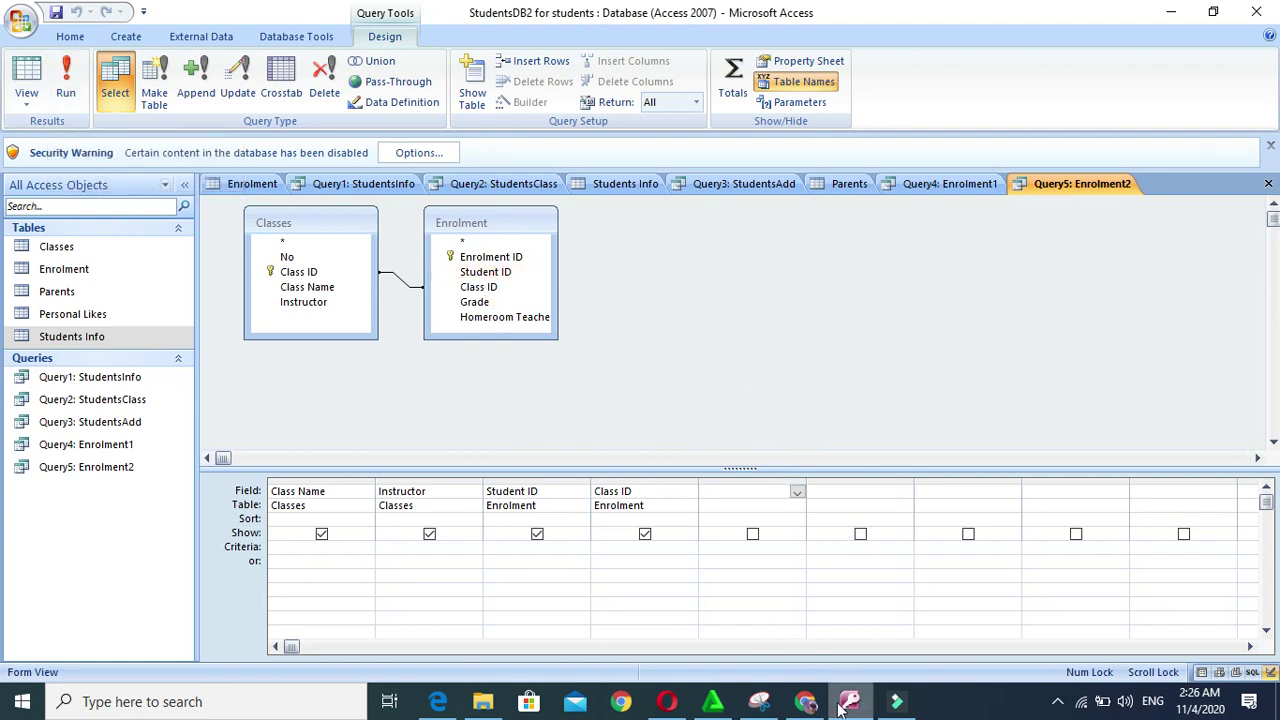
Review the PDF's Query 6: SubjectTaken and Query 5: Enrolment2 examples in Chrome, and return to Access
click(805, 701)
scroll(636, 484, down, 10)
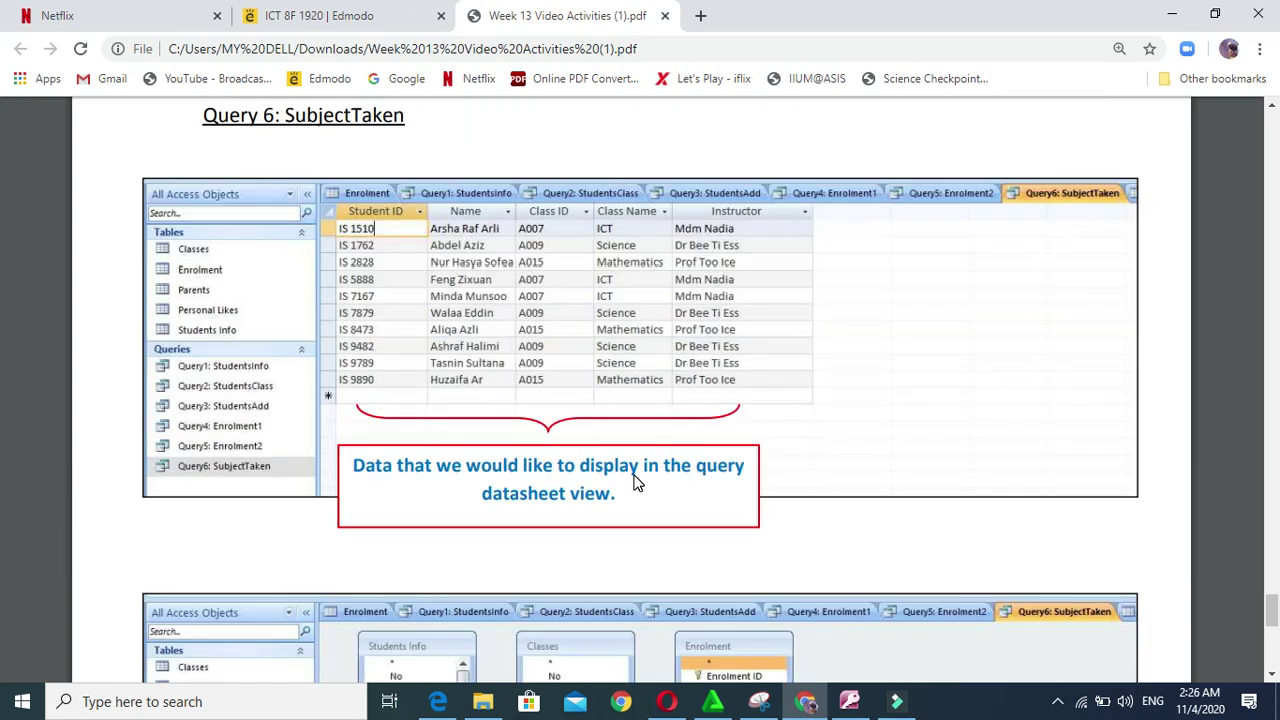
scroll(636, 484, down, 4)
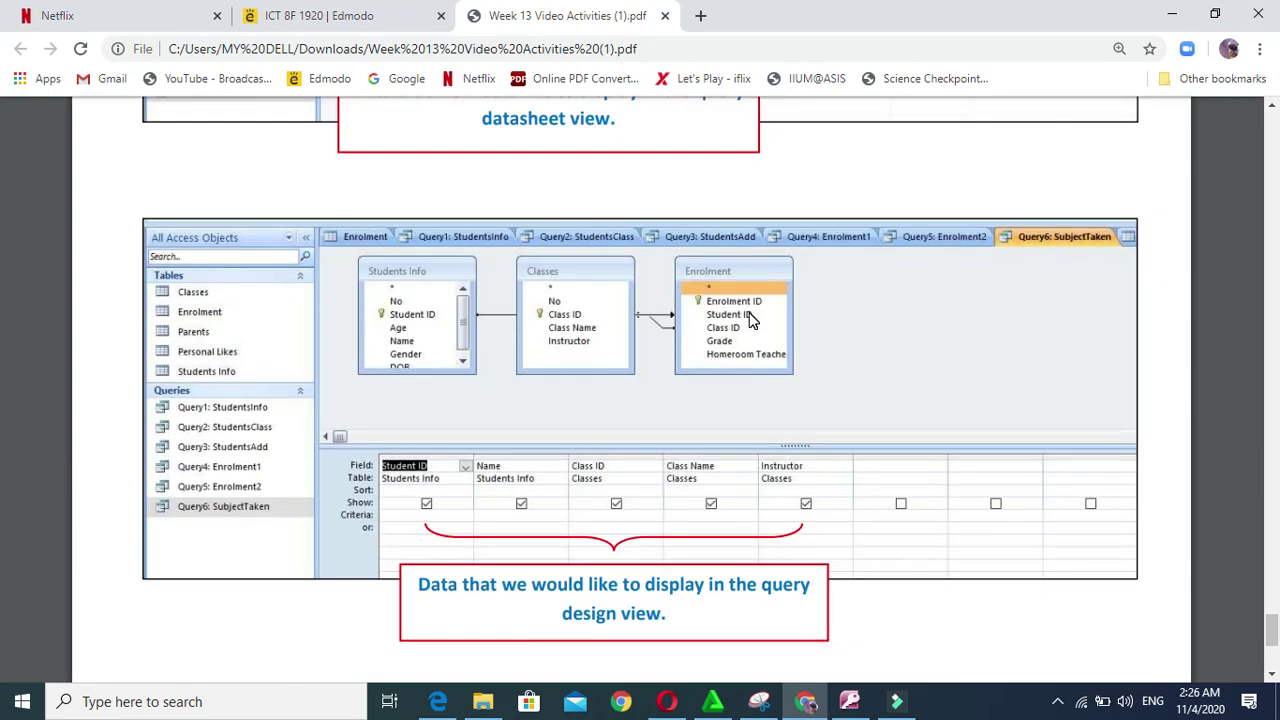
scroll(752, 318, up, 14)
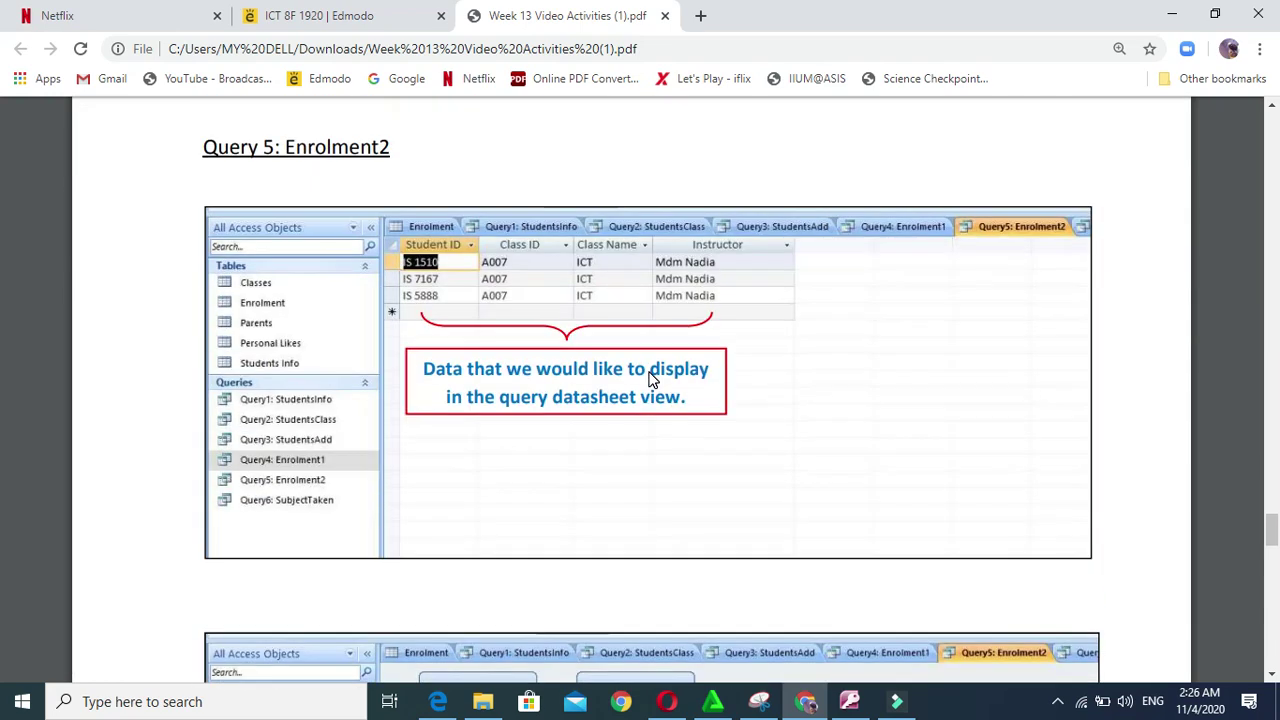
scroll(640, 360, down, 3)
scroll(638, 355, up, 3)
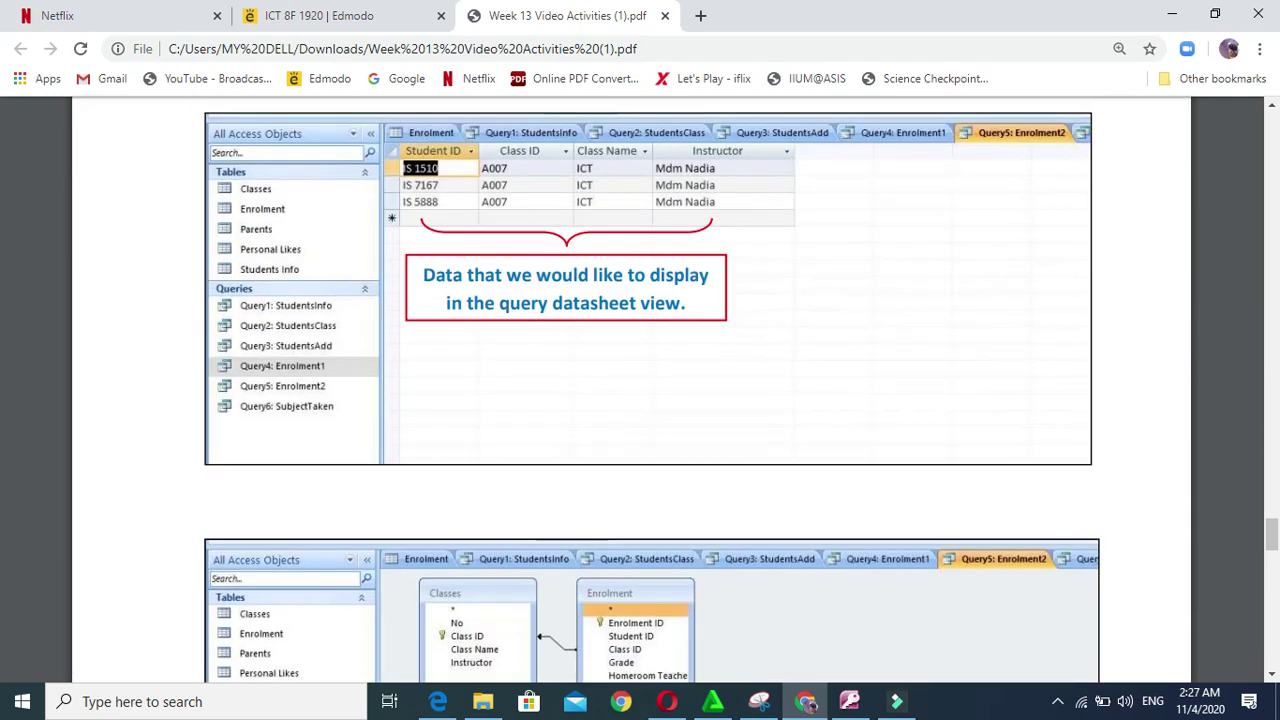
click(849, 703)
Open the Classes table to check the class names available for a query criterion
click(546, 354)
click(477, 272)
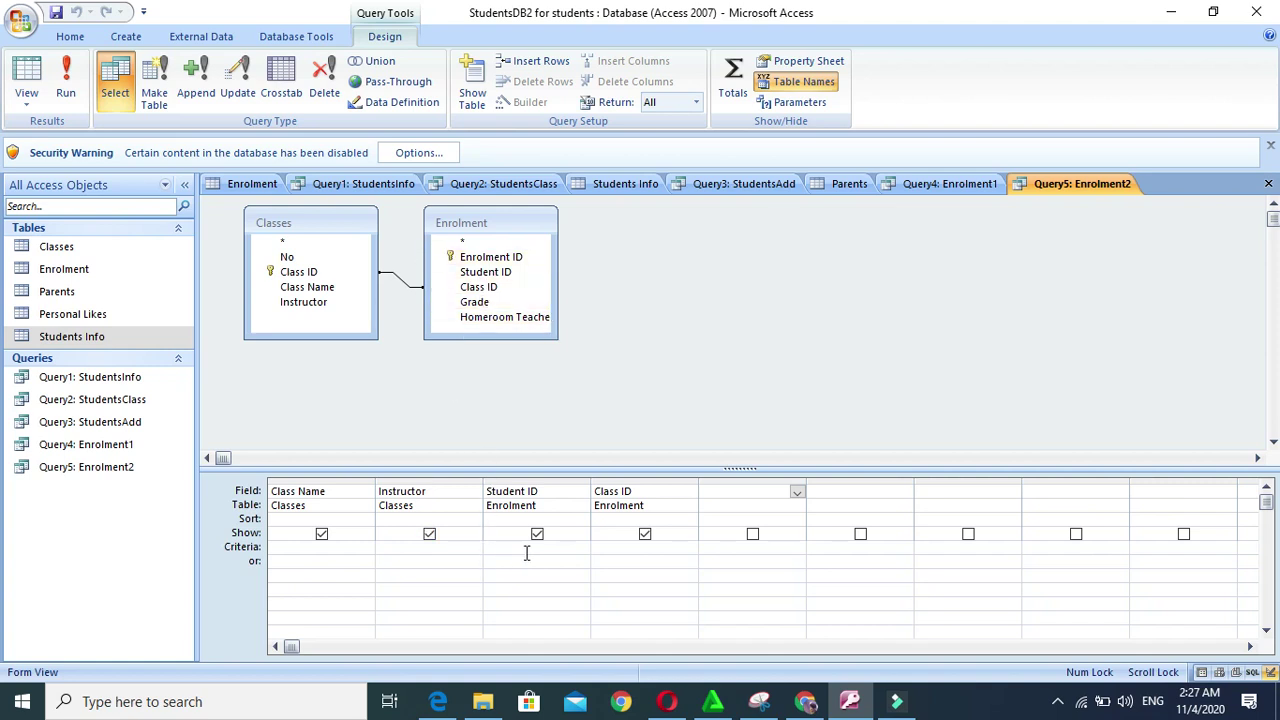
click(609, 549)
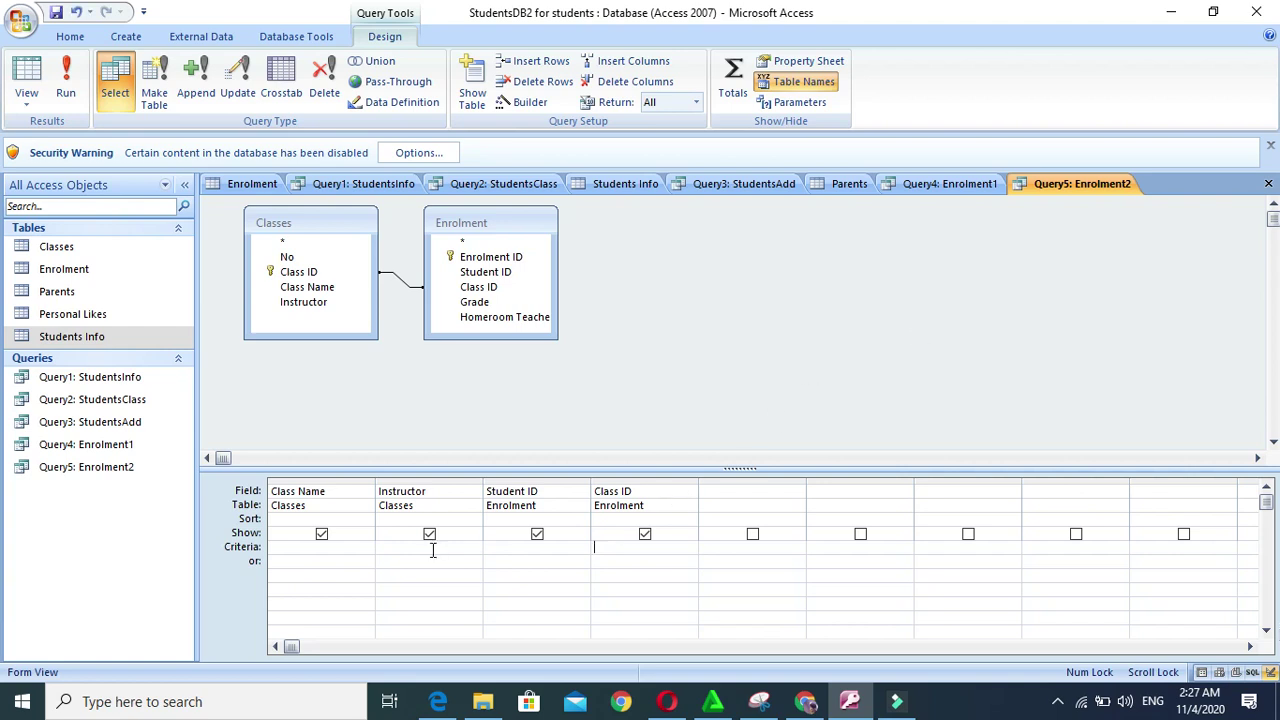
double_click(51, 248)
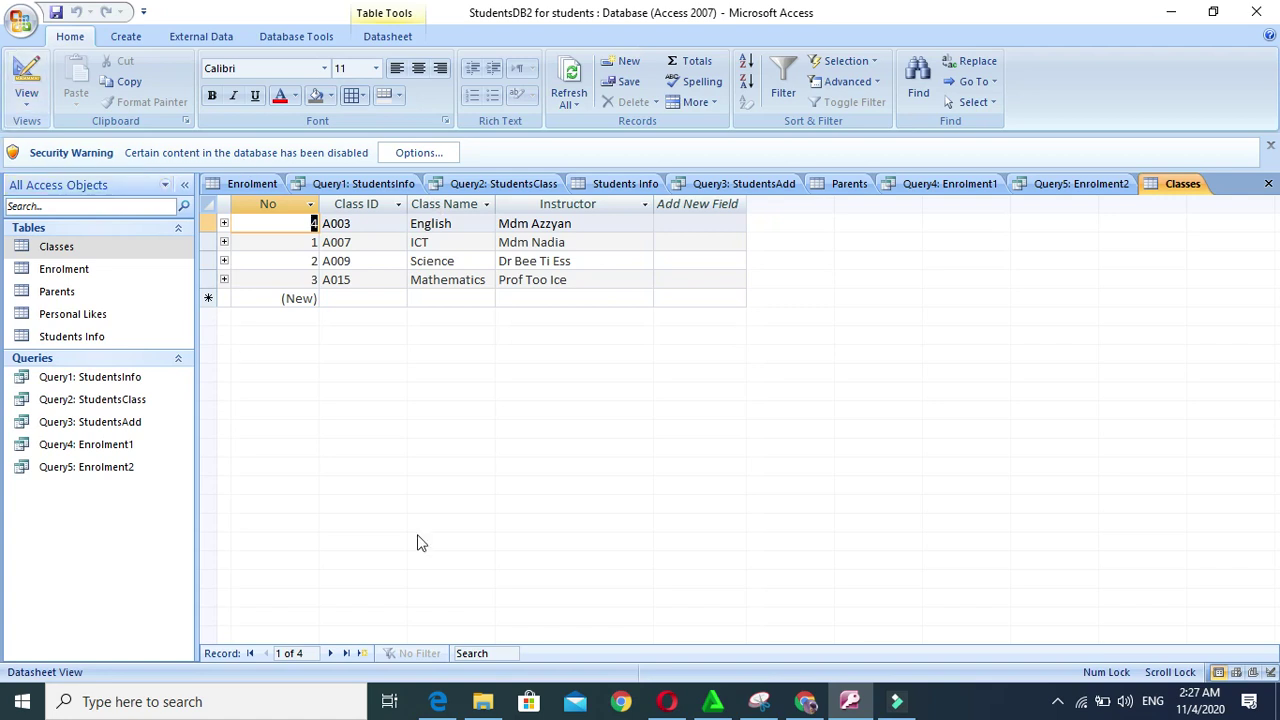
click(16, 66)
click(16, 66)
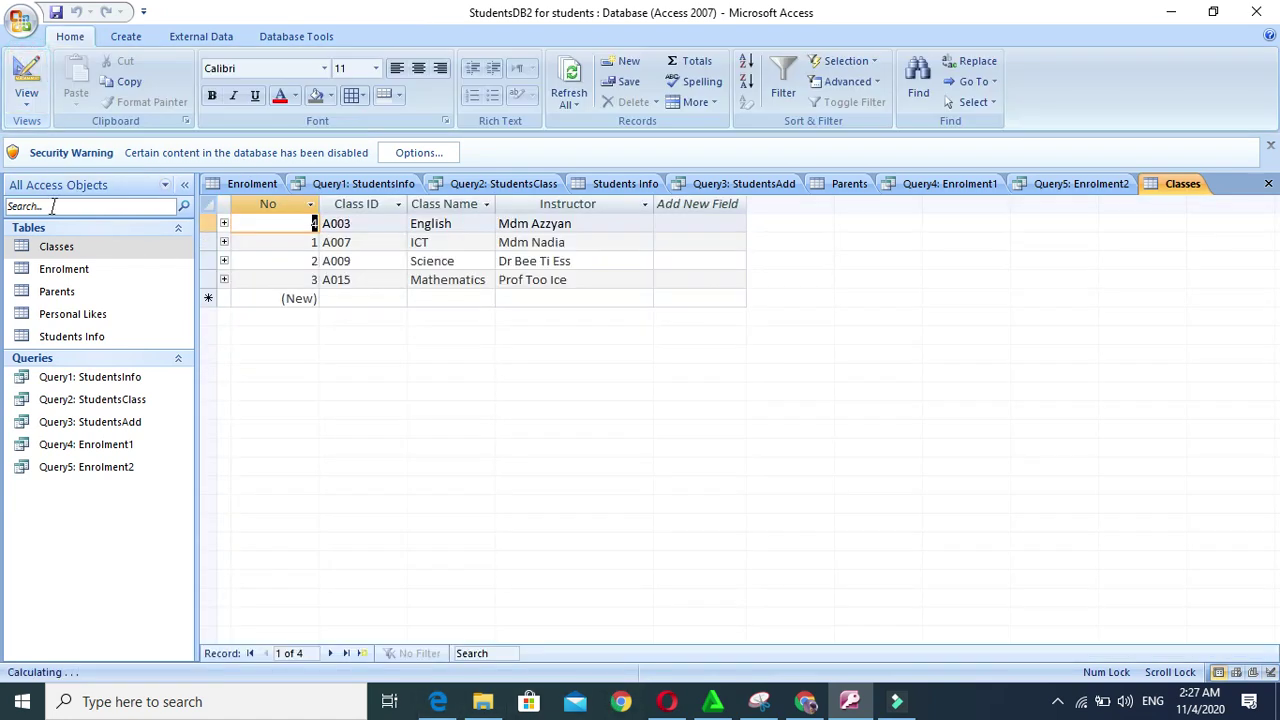
Reopen Query5: Enrolment2 in Design View, set the Class Name criterion to =ICT, and run the query
double_click(86, 470)
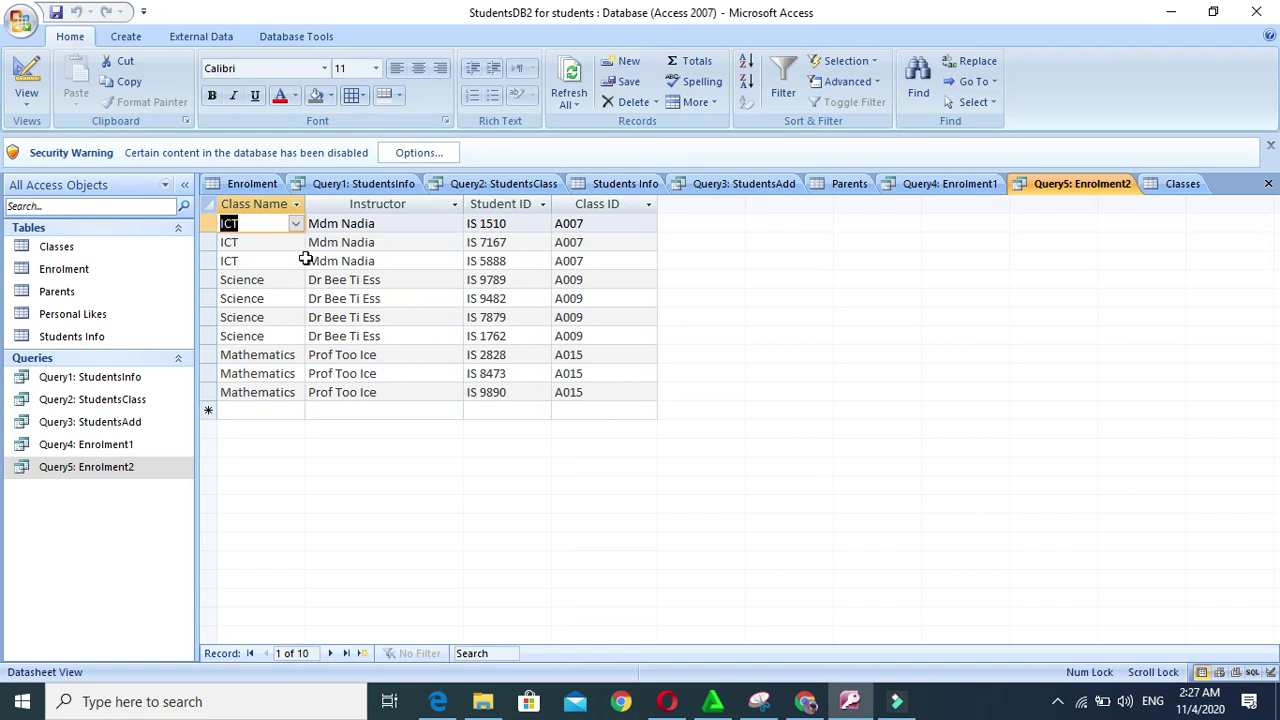
click(28, 80)
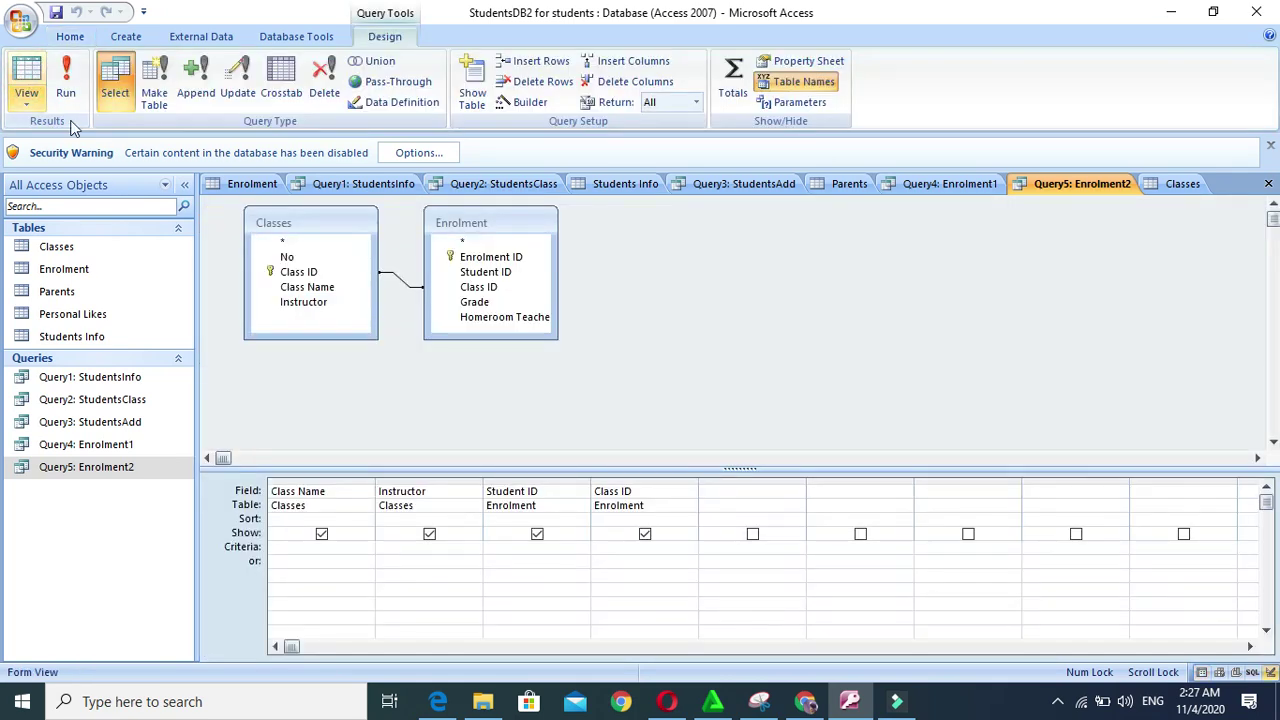
click(342, 552)
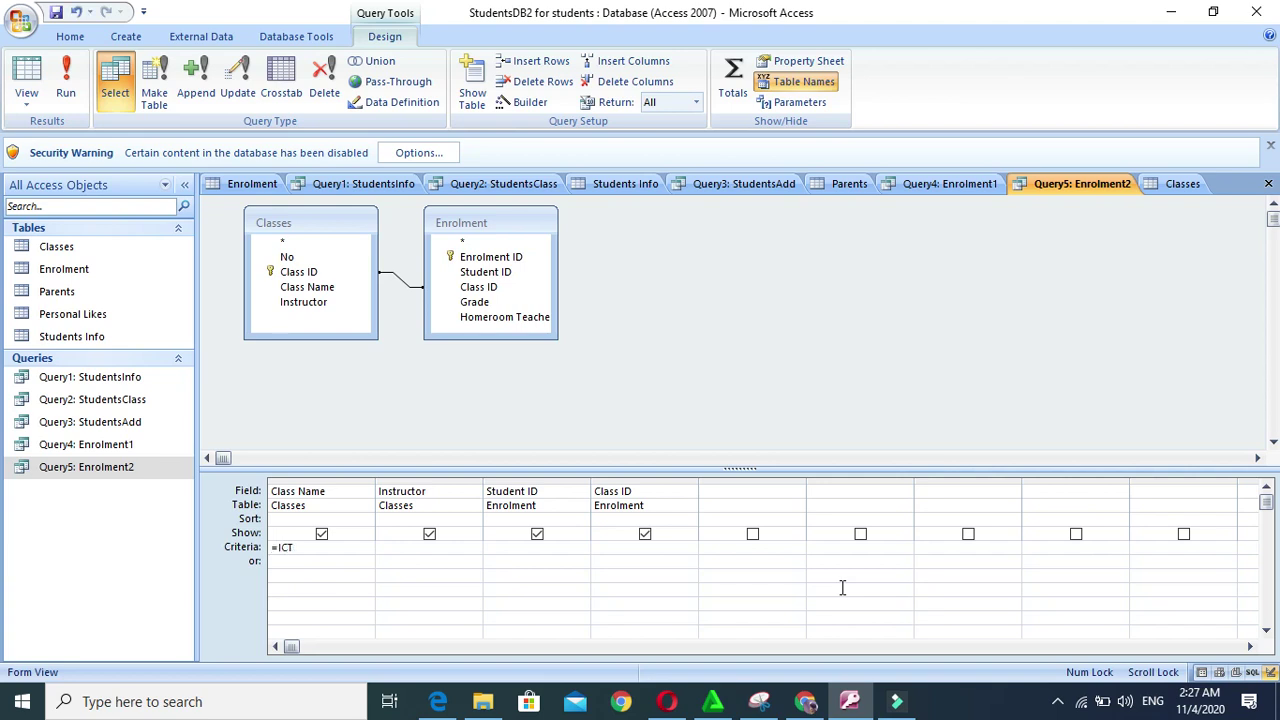
click(66, 82)
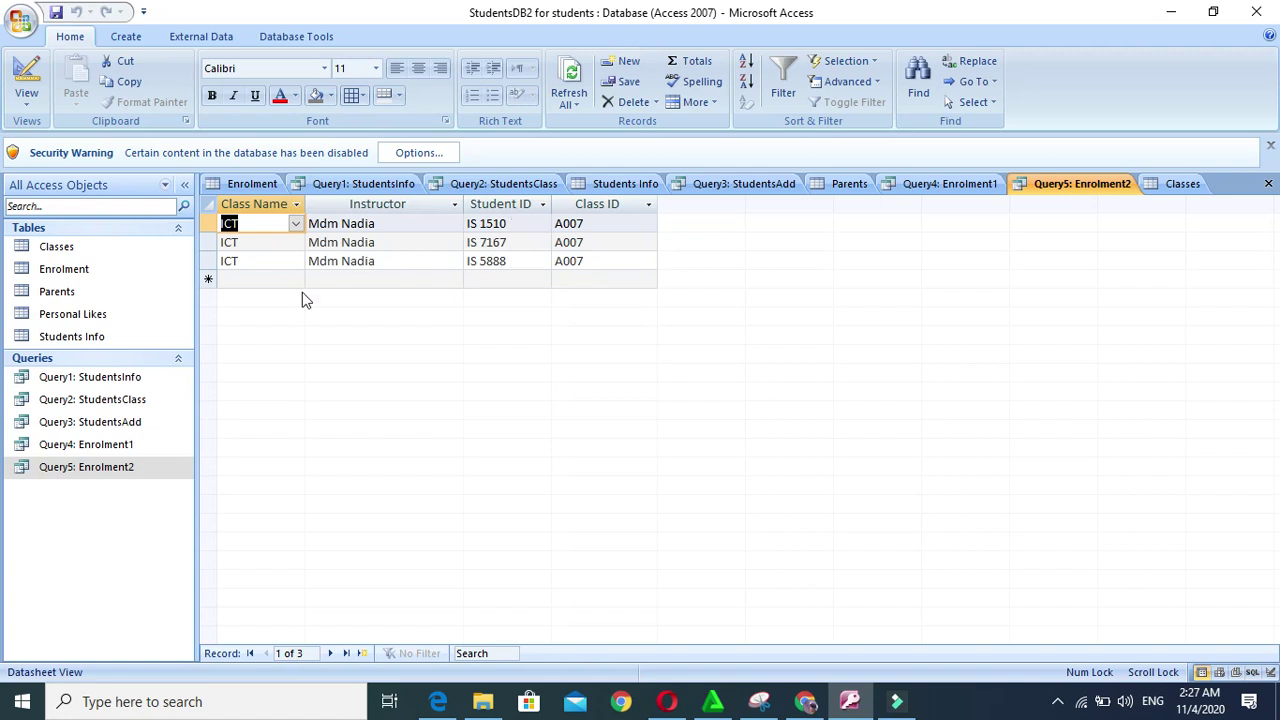
Change the Class Name criterion of Query5: Enrolment2 from ICT to english and run the query
click(25, 75)
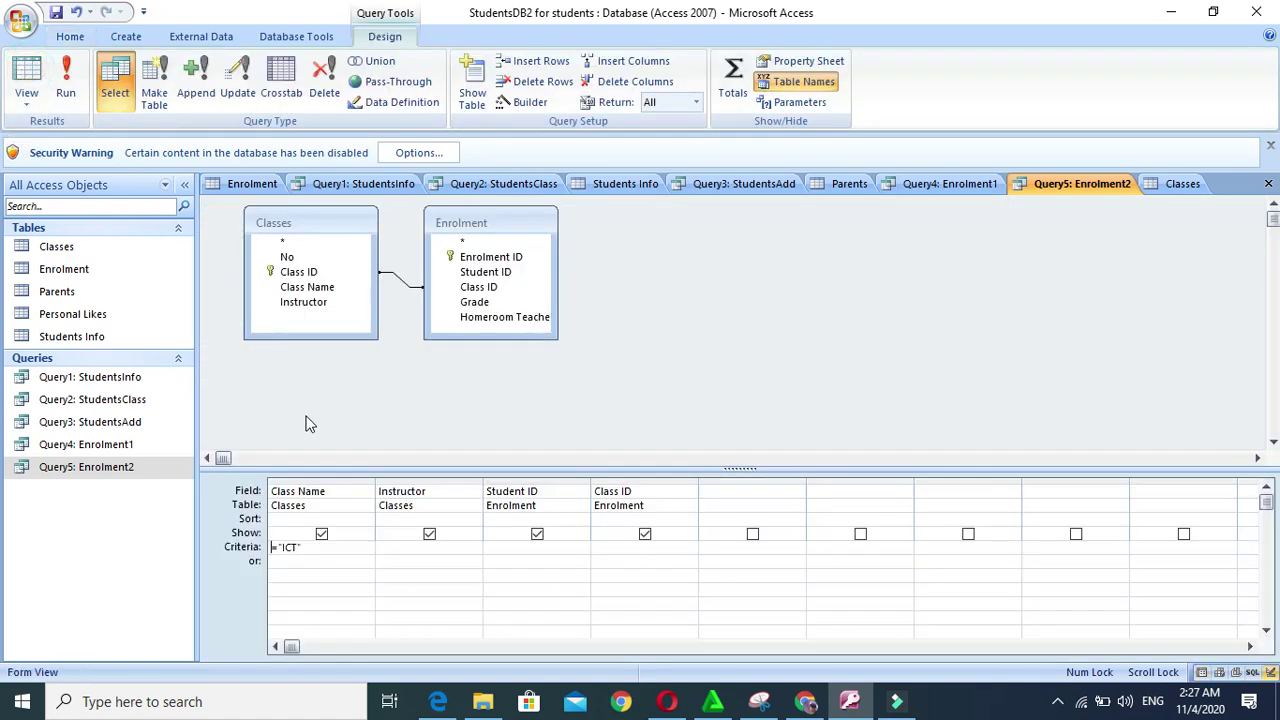
double_click(334, 549)
key(BackSpace)
text(english)
click(70, 78)
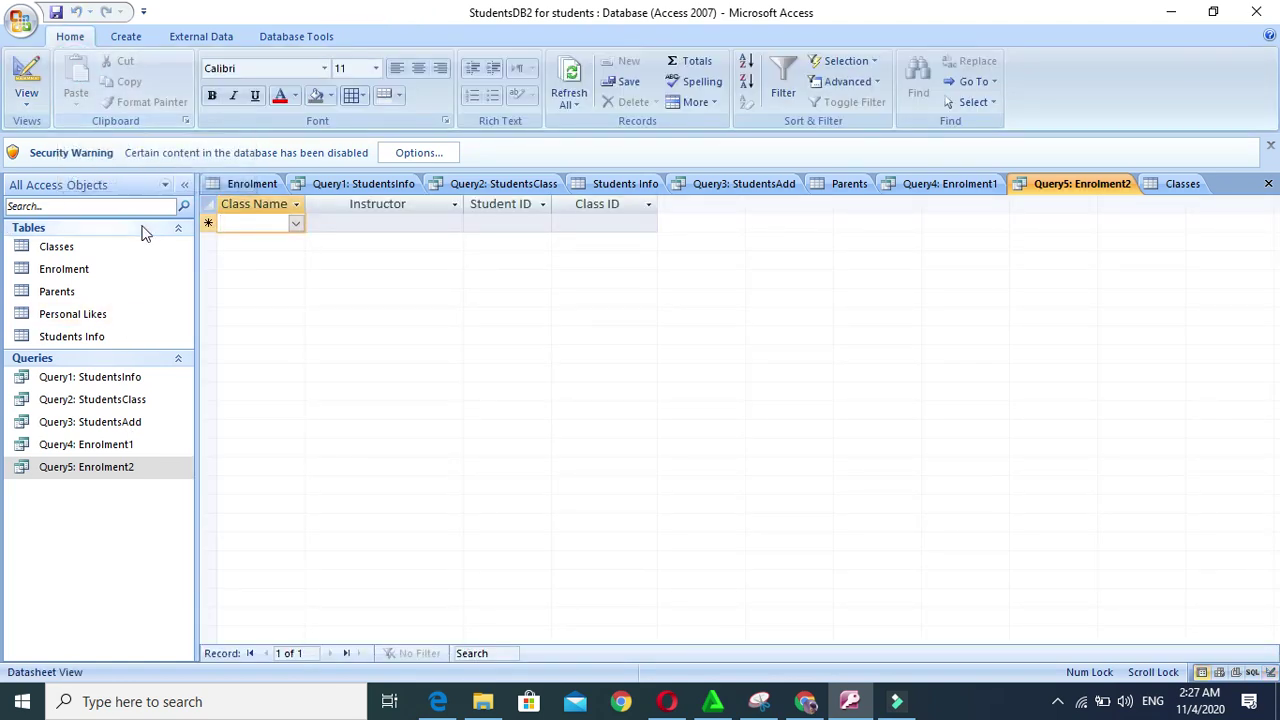
Compare the class IDs in the Classes and Enrolment tables to see whether any student is enrolled in English
double_click(110, 255)
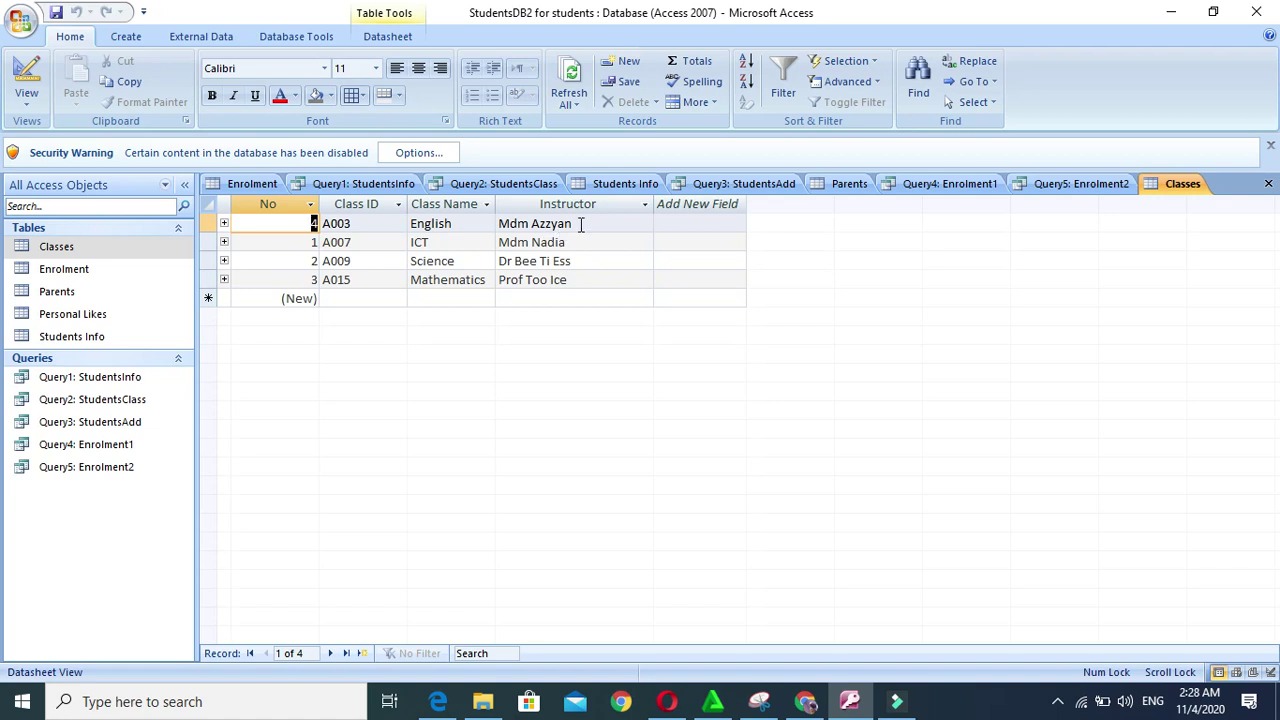
double_click(127, 272)
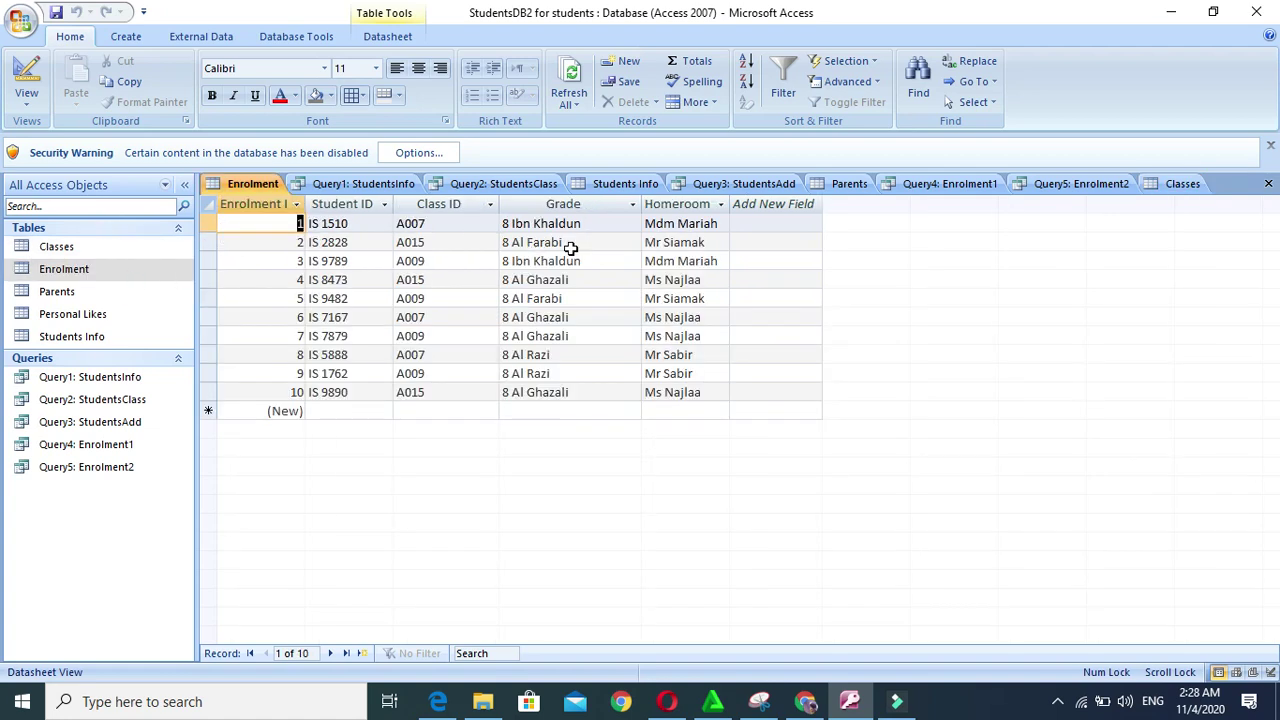
click(103, 270)
double_click(104, 250)
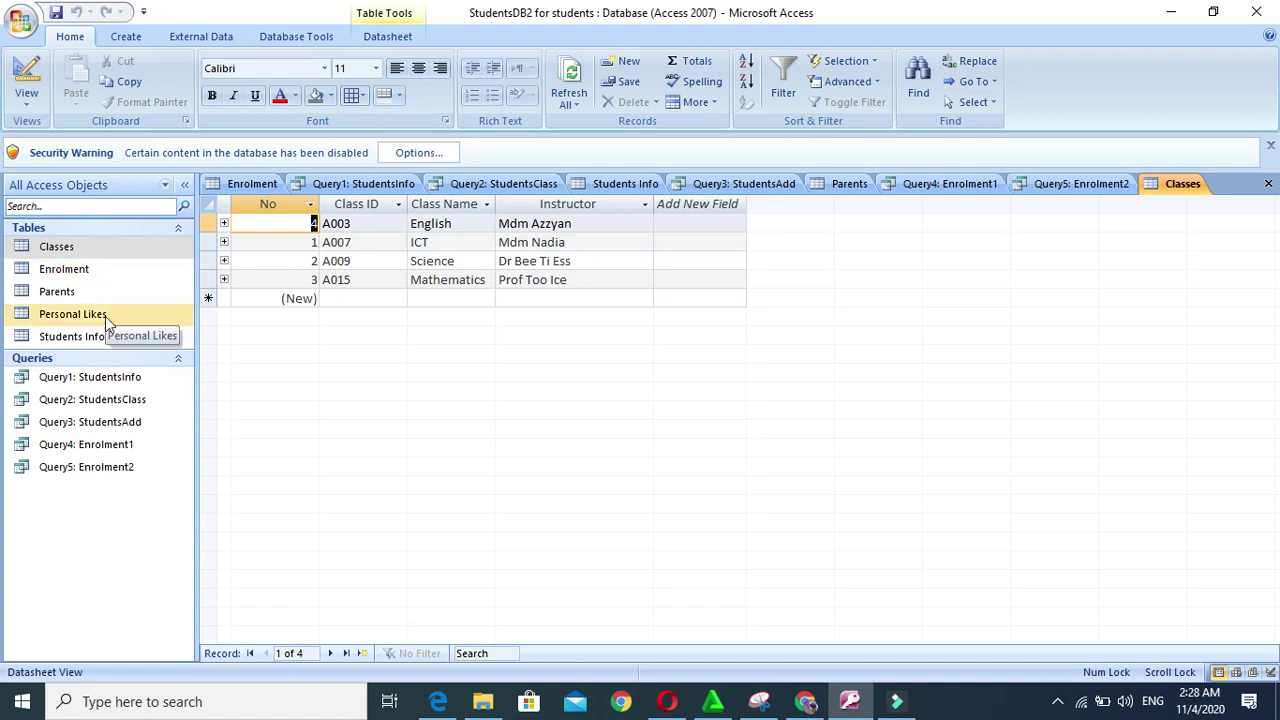
click(101, 274)
double_click(101, 284)
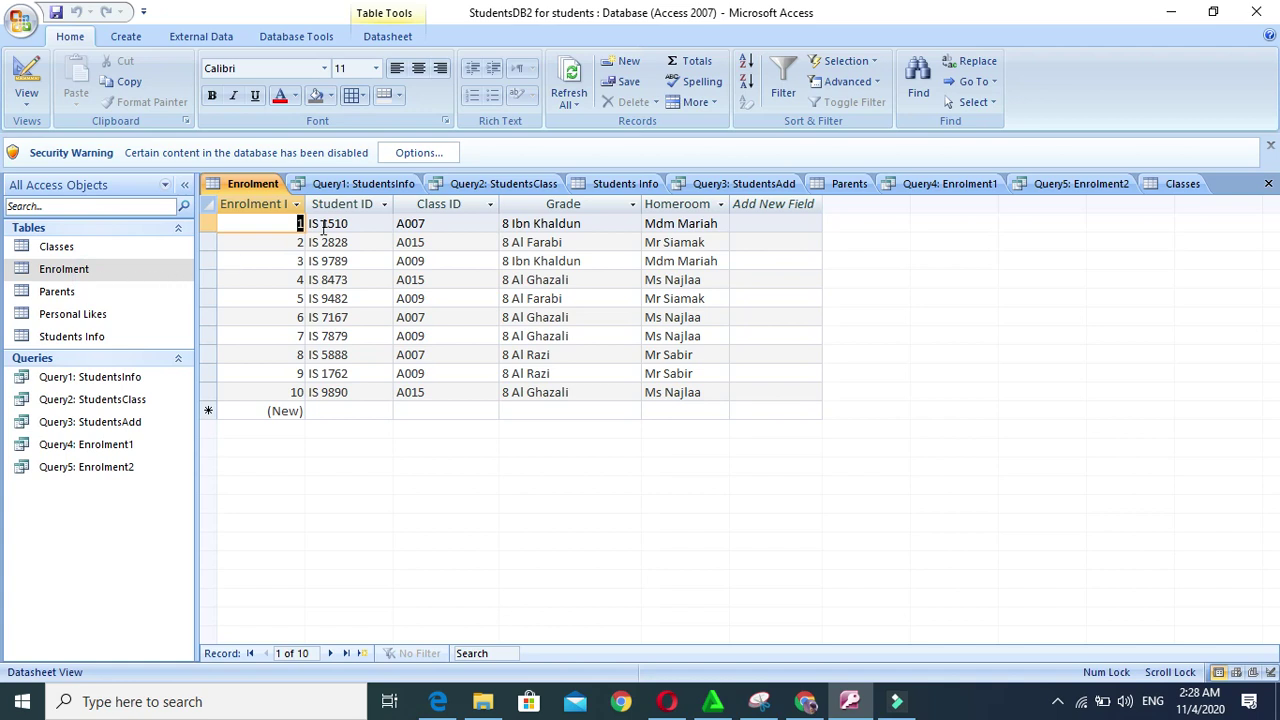
double_click(120, 248)
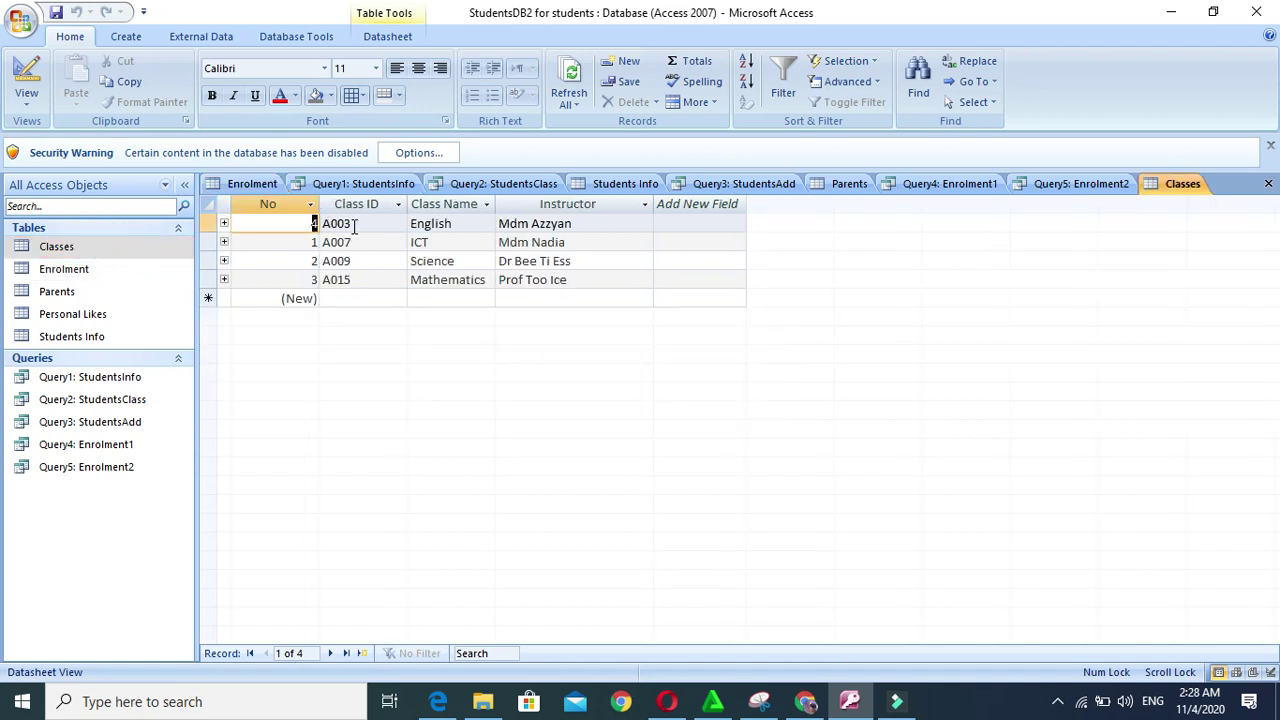
double_click(115, 270)
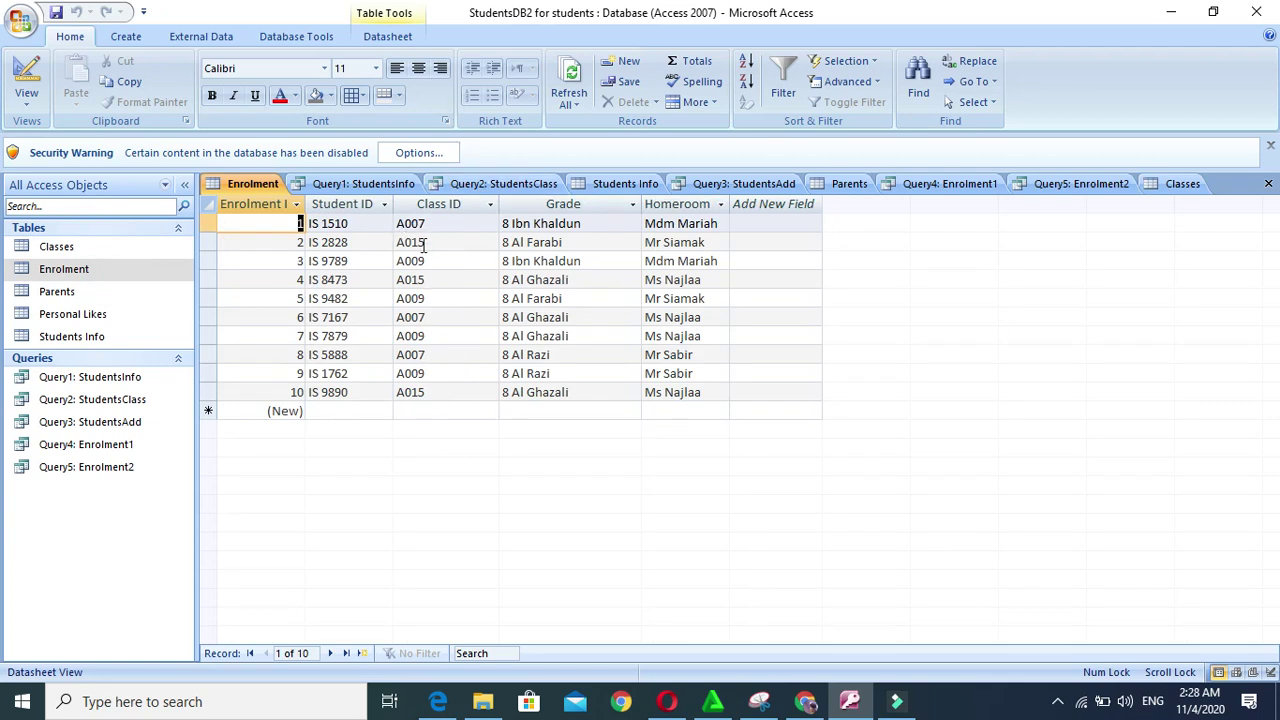
click(106, 515)
click(88, 250)
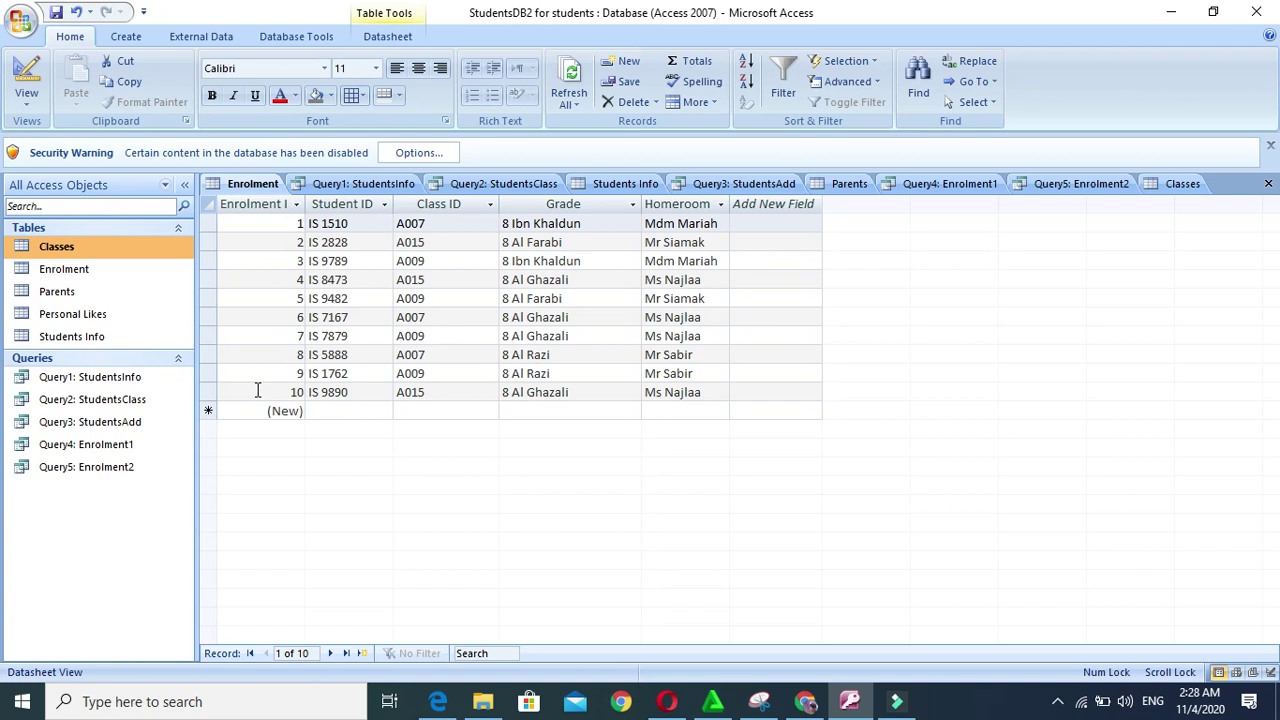
click(90, 467)
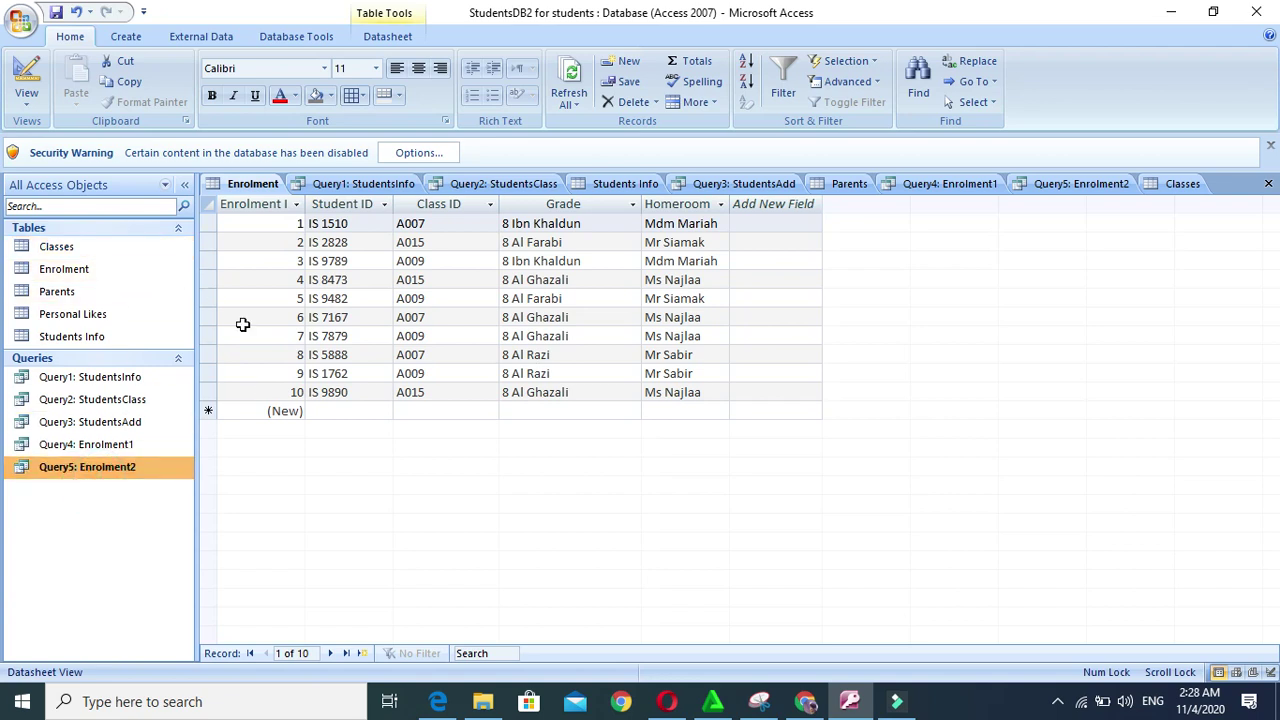
click(126, 503)
click(104, 470)
click(108, 500)
click(847, 704)
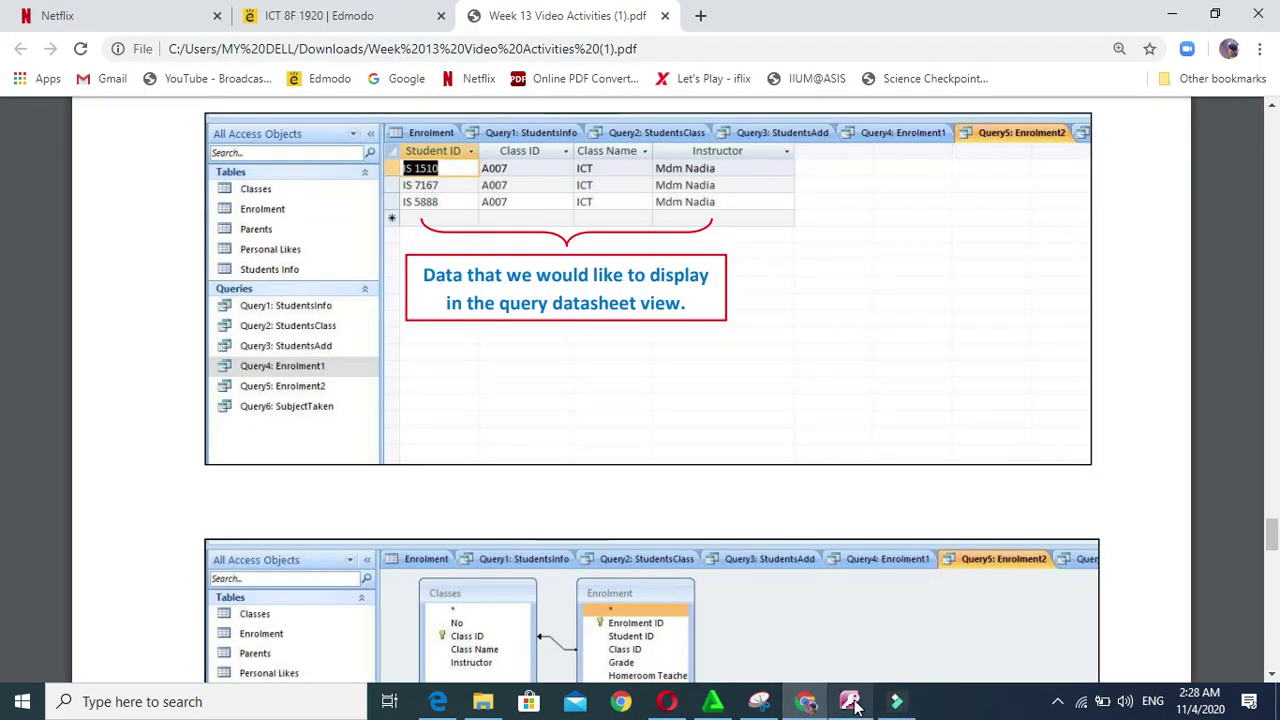
click(850, 704)
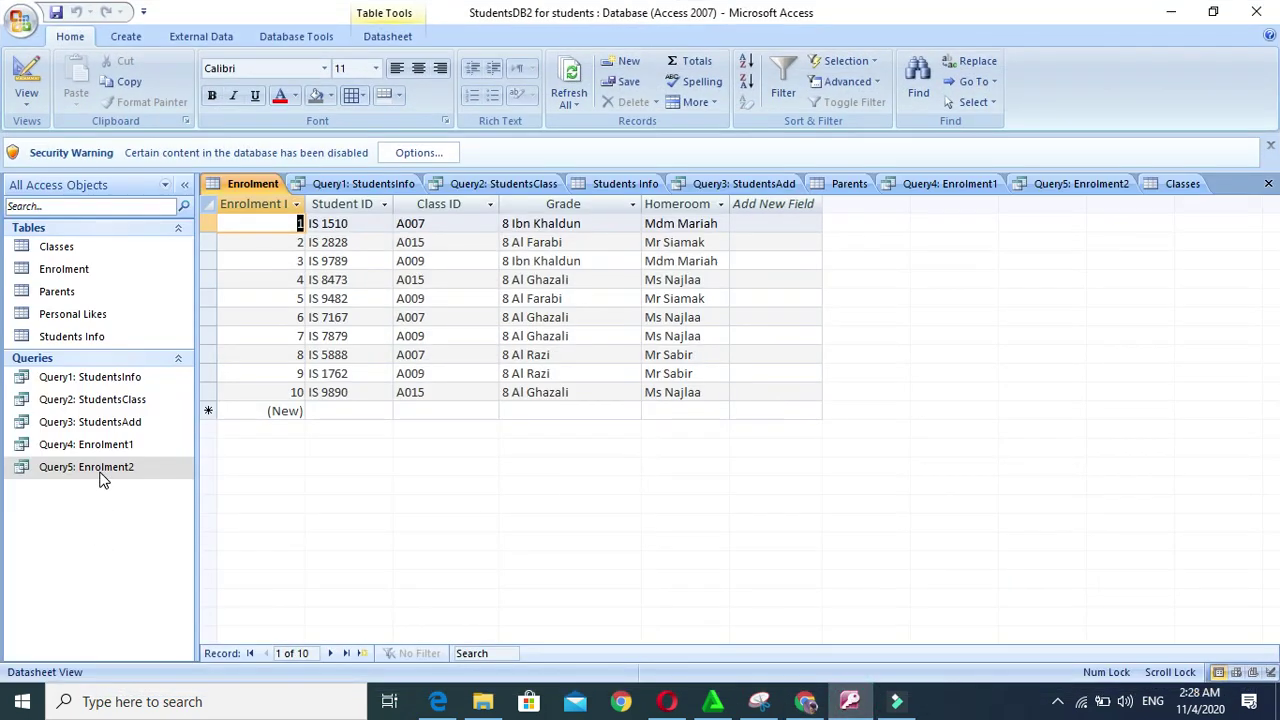
click(104, 467)
Switch to Chrome and look at the Query 6: SubjectTaken datasheet example in the activity PDF
click(806, 704)
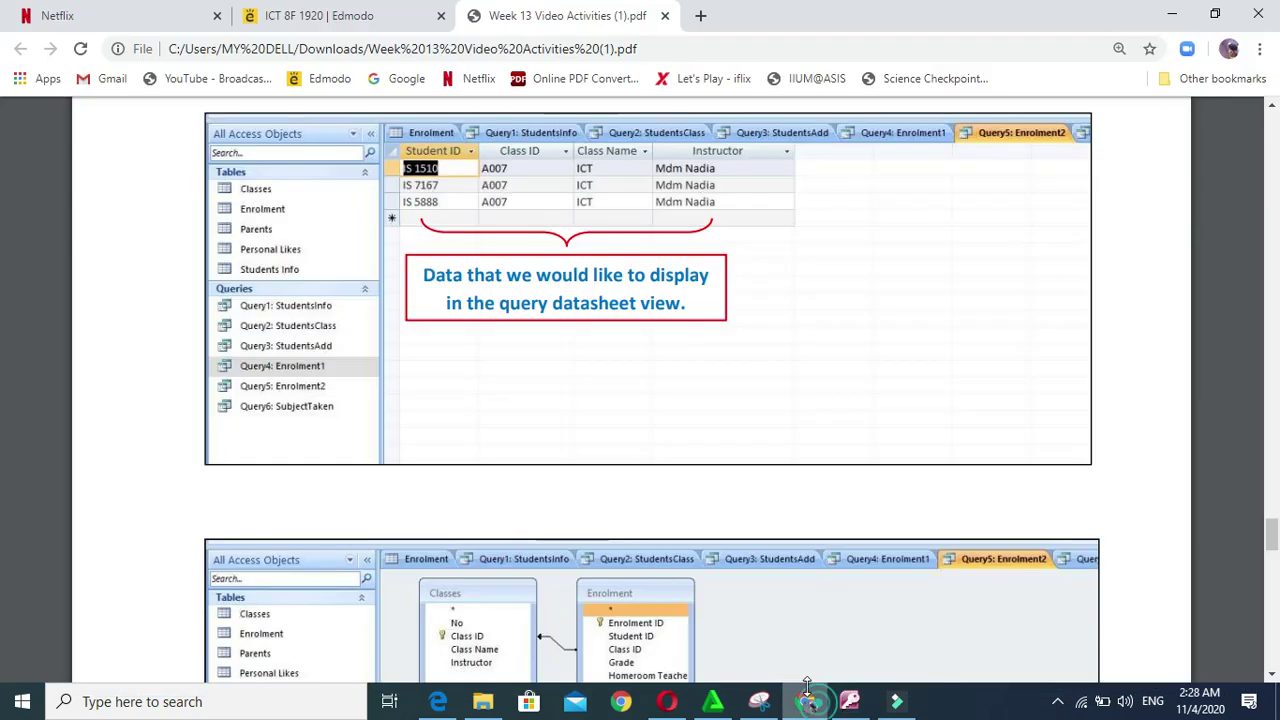
scroll(500, 472, down, 5)
scroll(500, 472, down, 10)
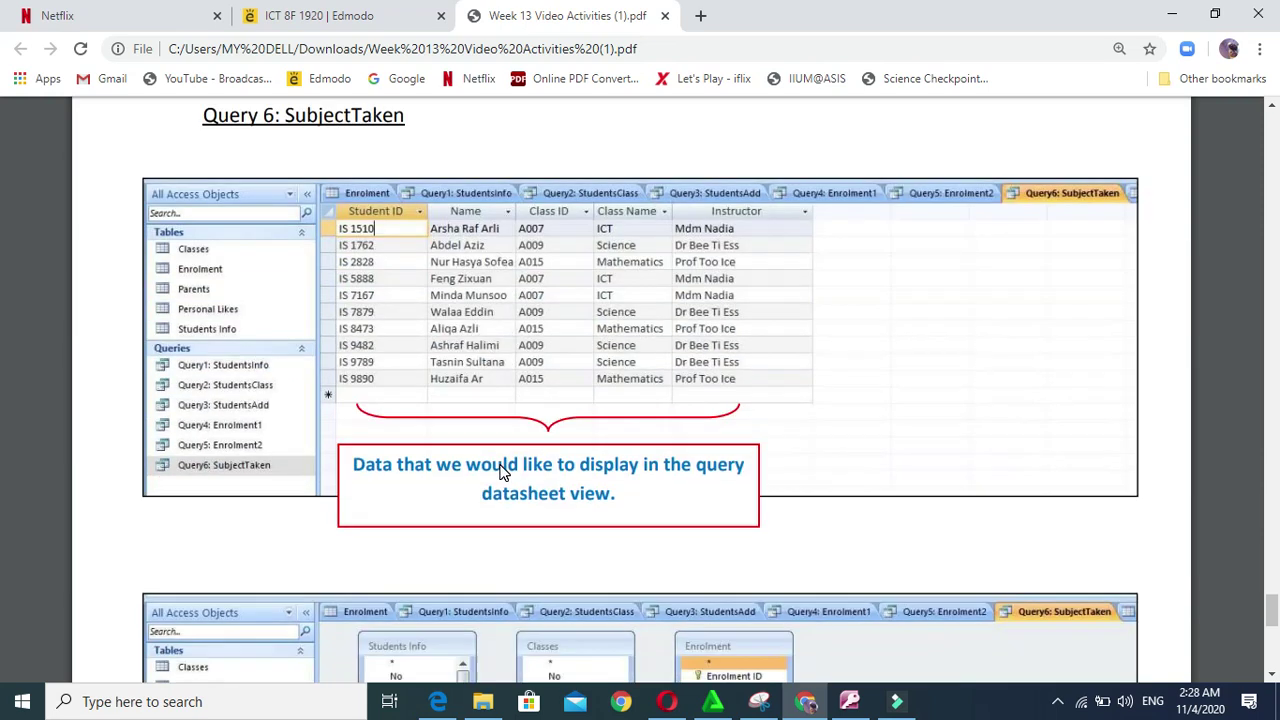
Return to Access and start a new query with the Simple Query Wizard
click(849, 702)
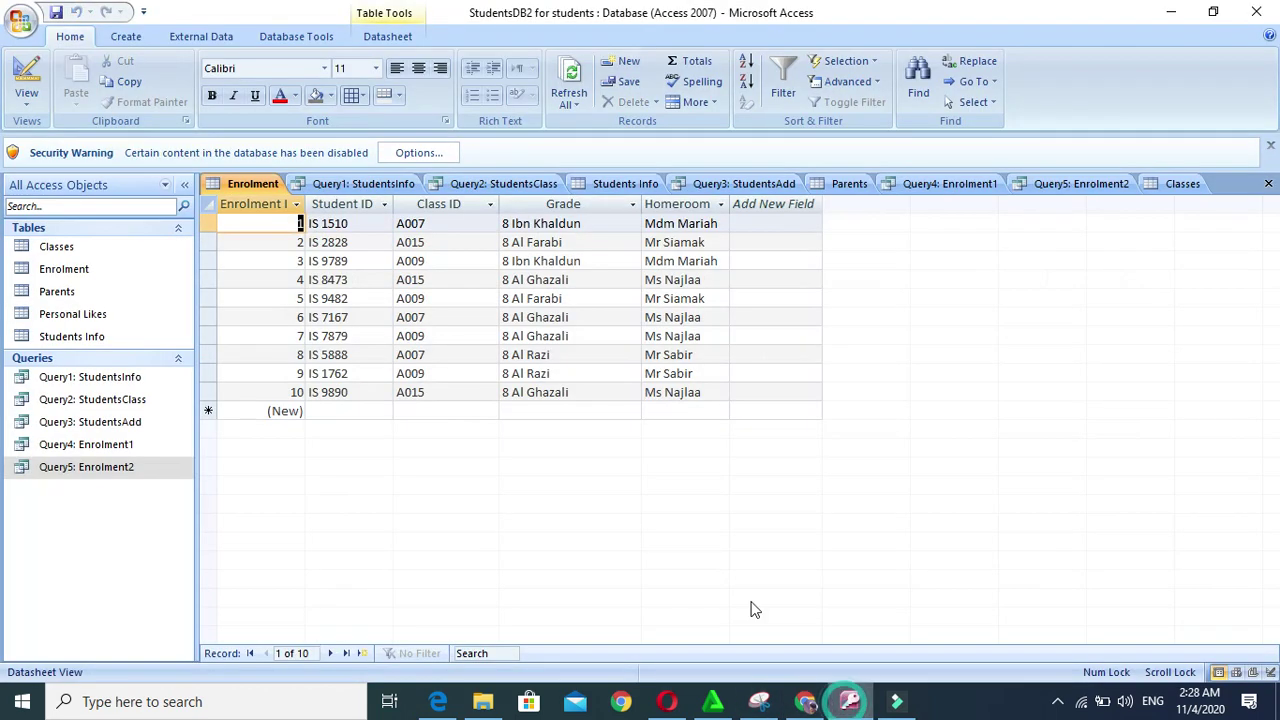
click(125, 36)
click(681, 90)
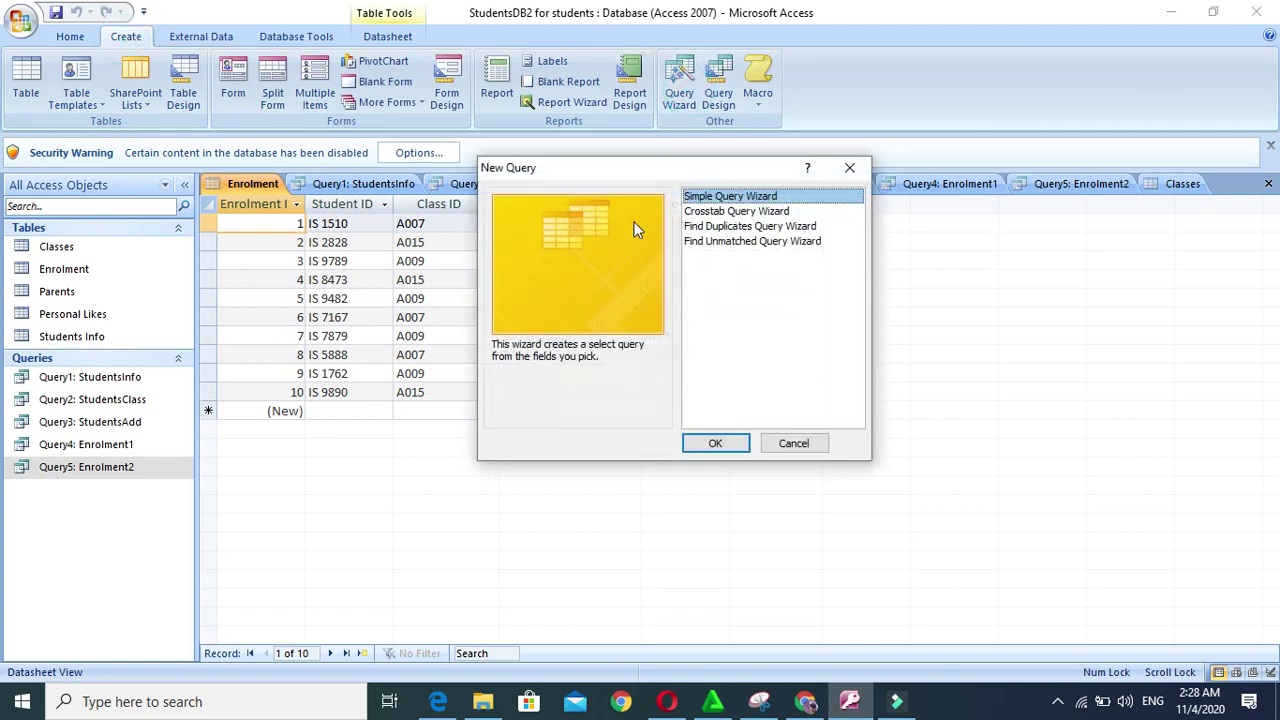
click(700, 198)
click(735, 447)
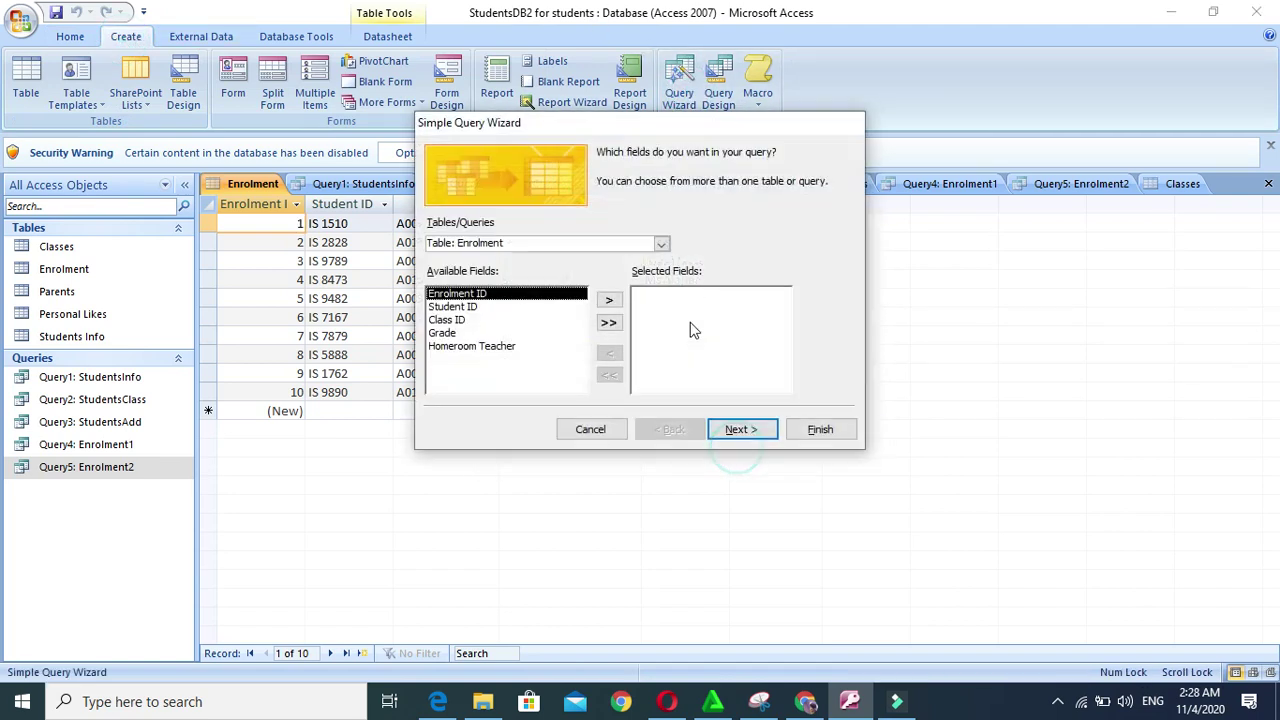
Switch to Chrome and check the tables and fields in the PDF's Query 6: SubjectTaken design example
click(806, 700)
scroll(503, 531, down, 4)
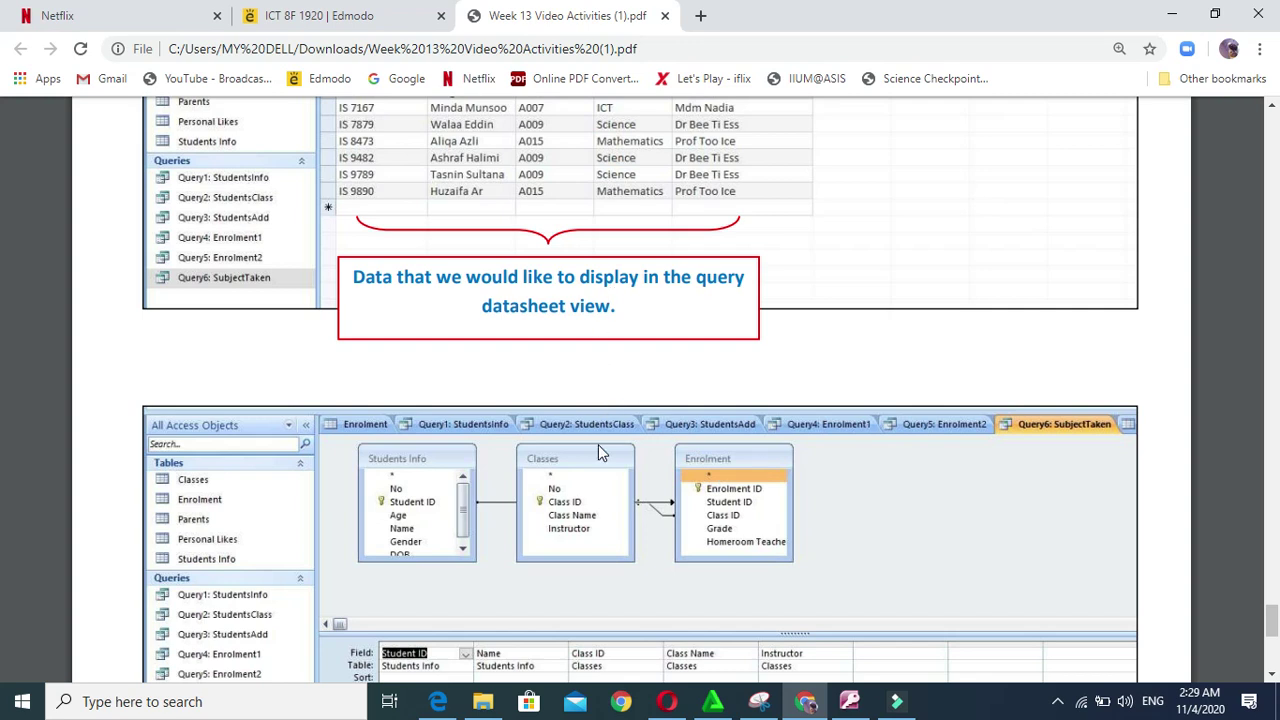
scroll(518, 553, down, 2)
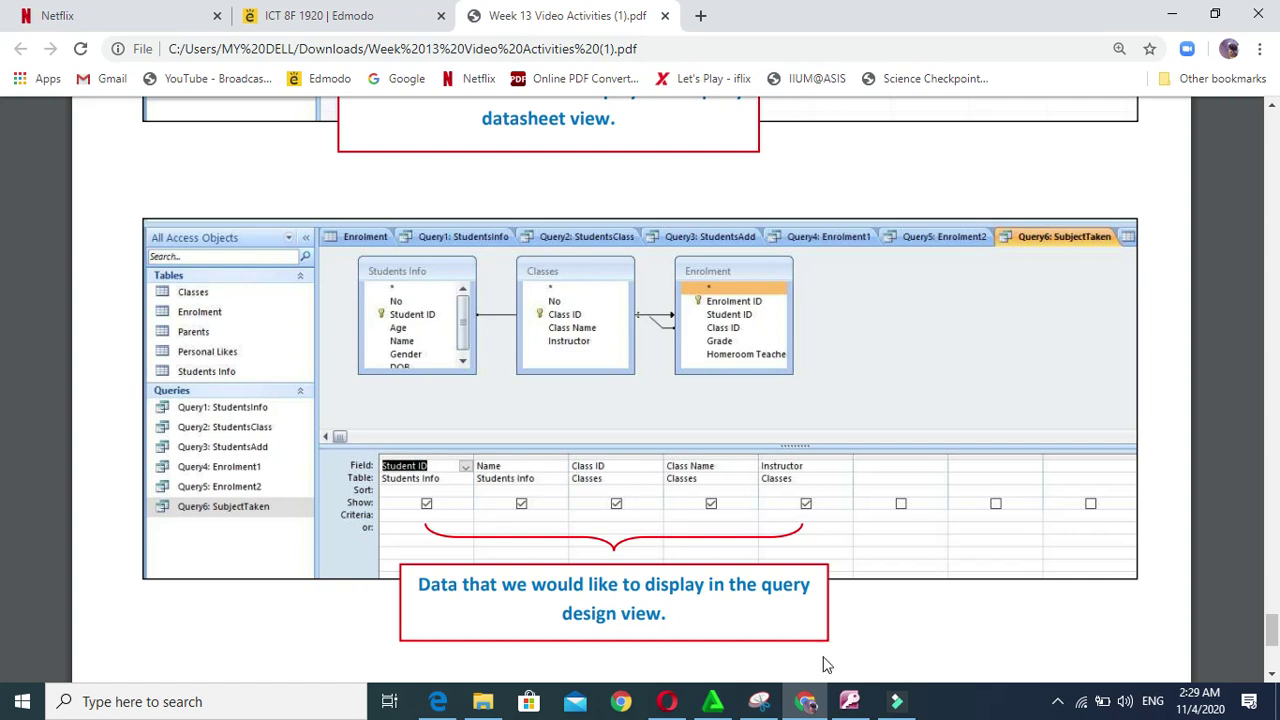
Switch to Access and add the Student ID and Name fields from the Students Info table to the new query
click(849, 701)
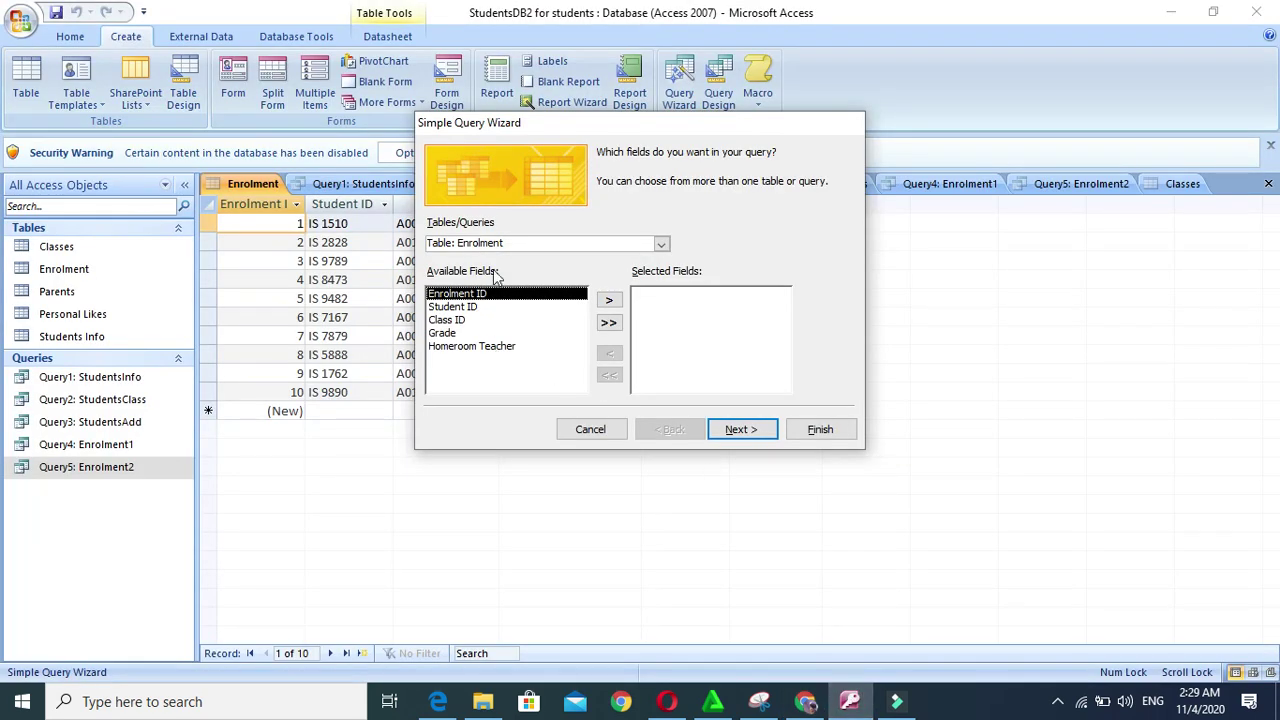
click(661, 244)
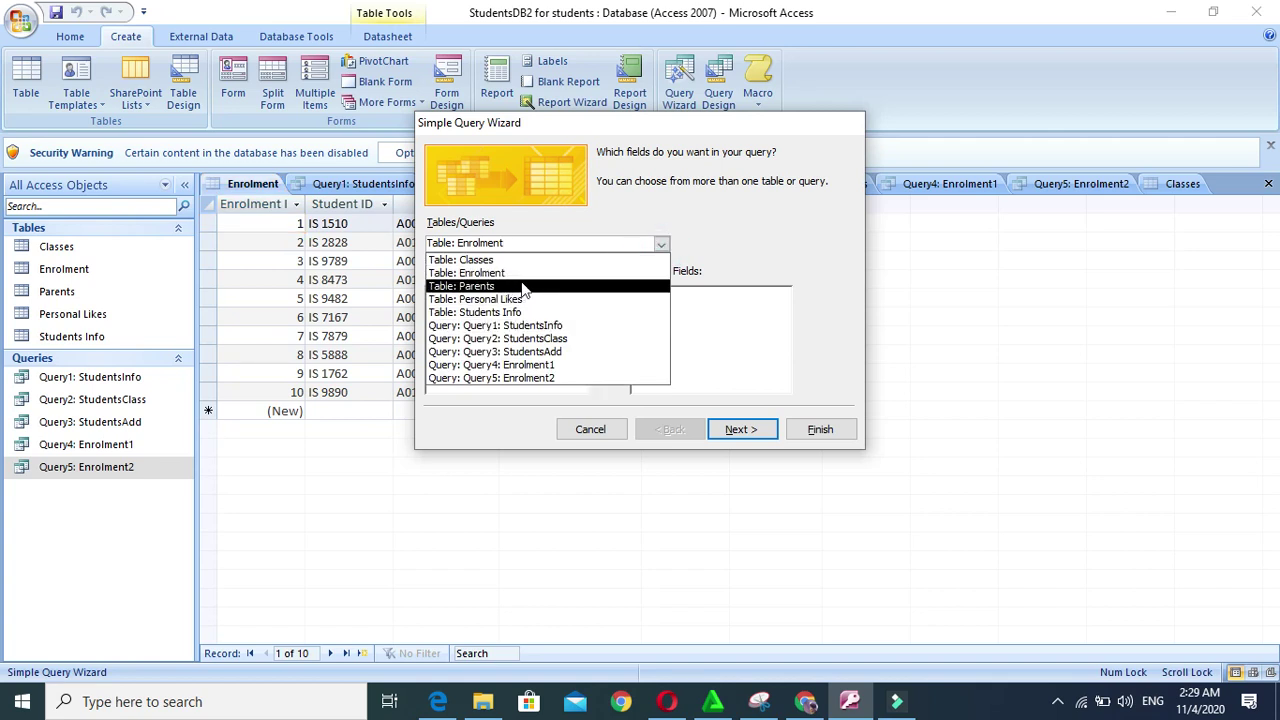
click(543, 312)
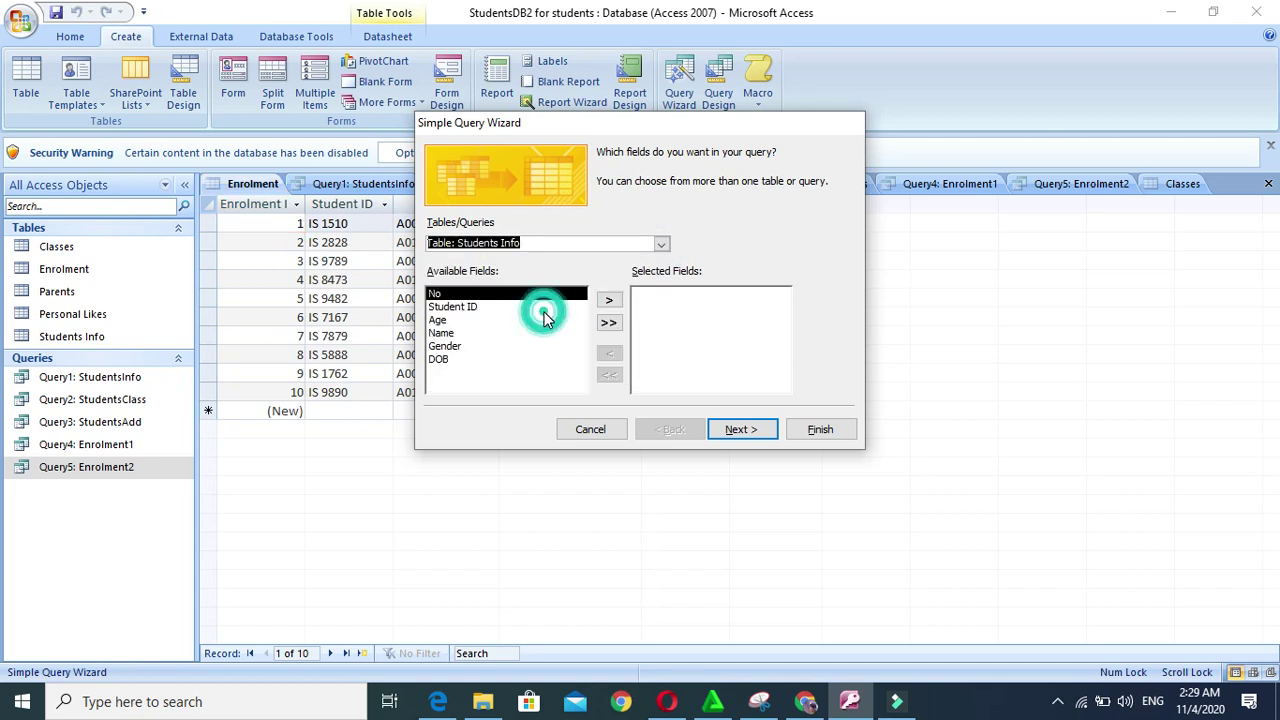
click(475, 307)
click(607, 301)
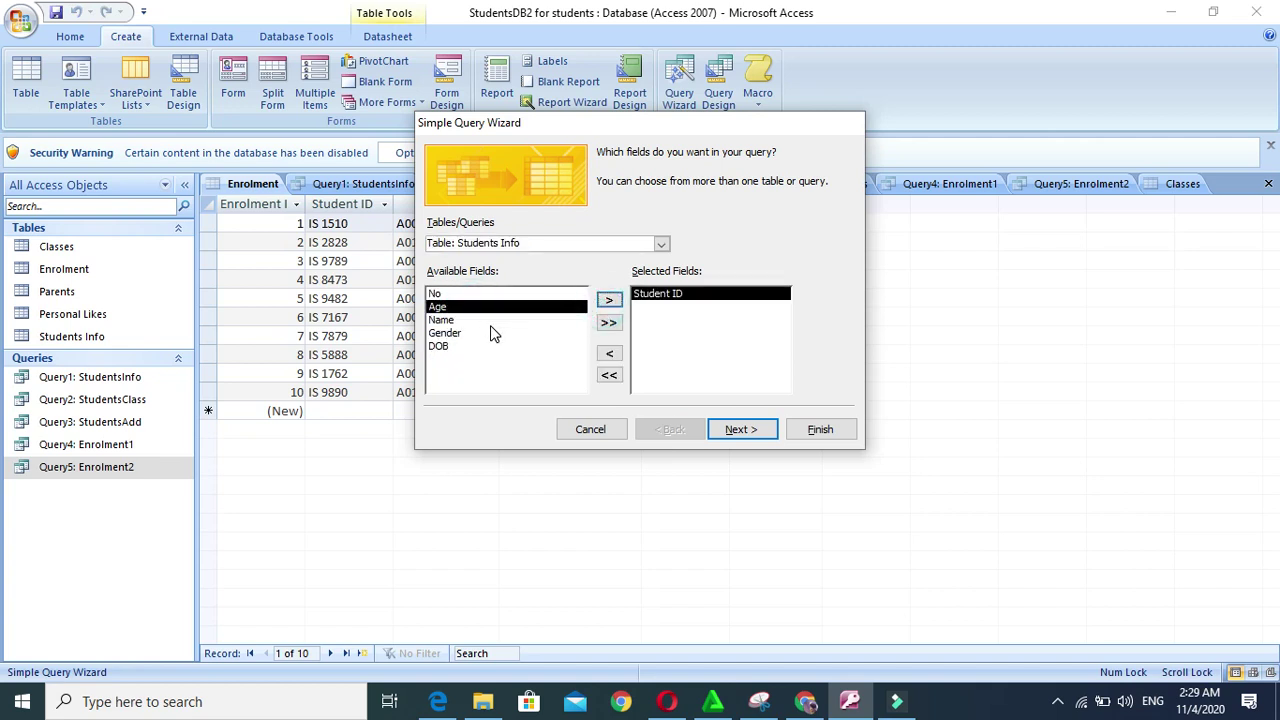
click(488, 320)
click(608, 299)
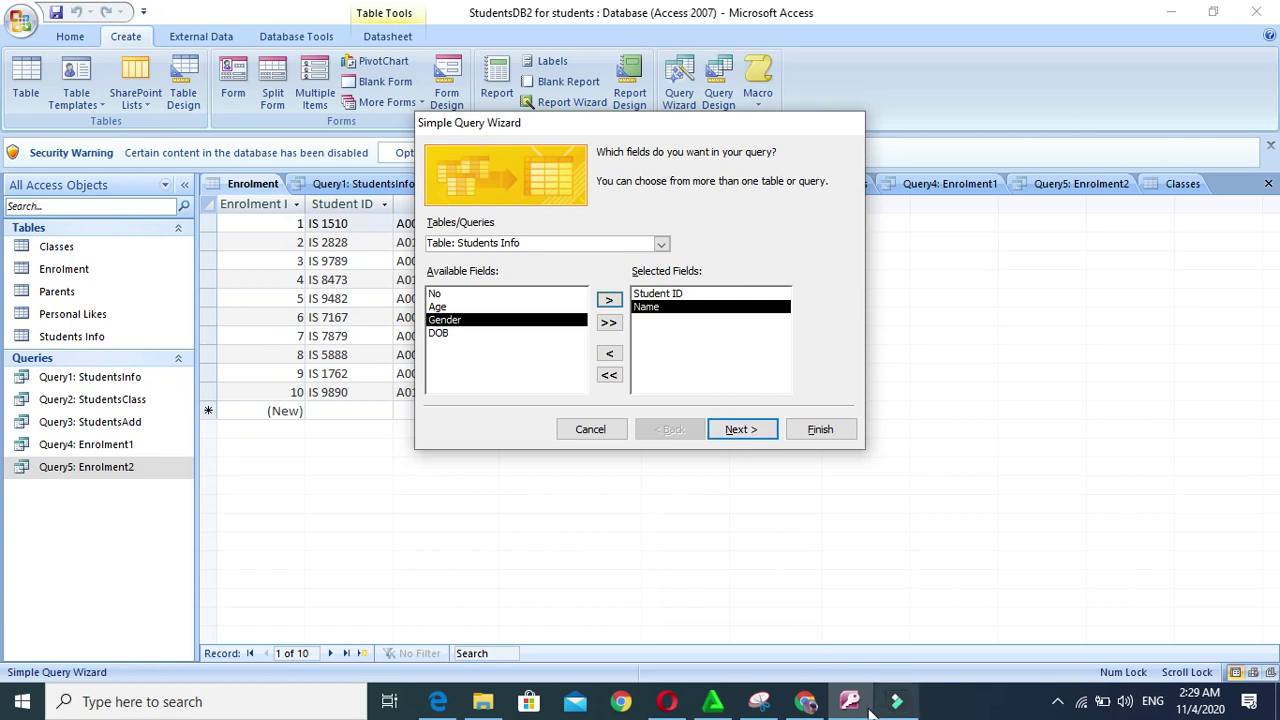
Check the PDF's design example in Chrome, return to Access and add Class ID, Class Name and Instructor from the Classes table
click(805, 701)
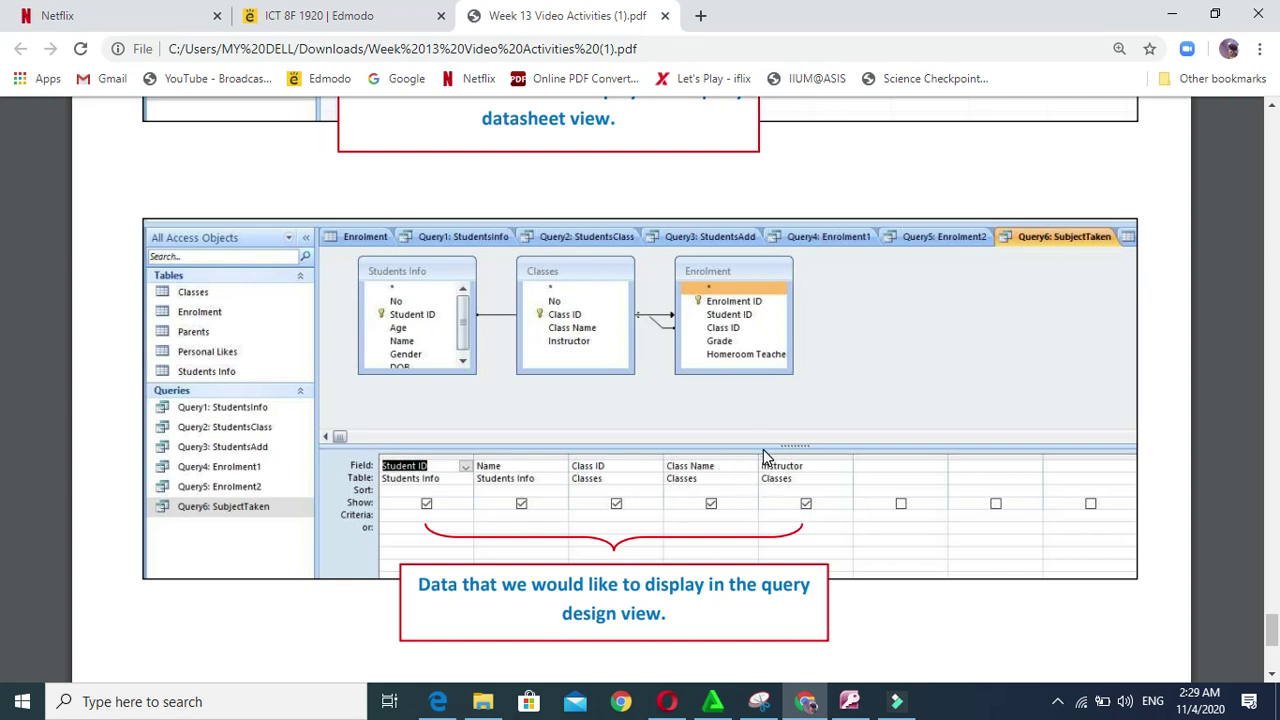
scroll(752, 455, down, 2)
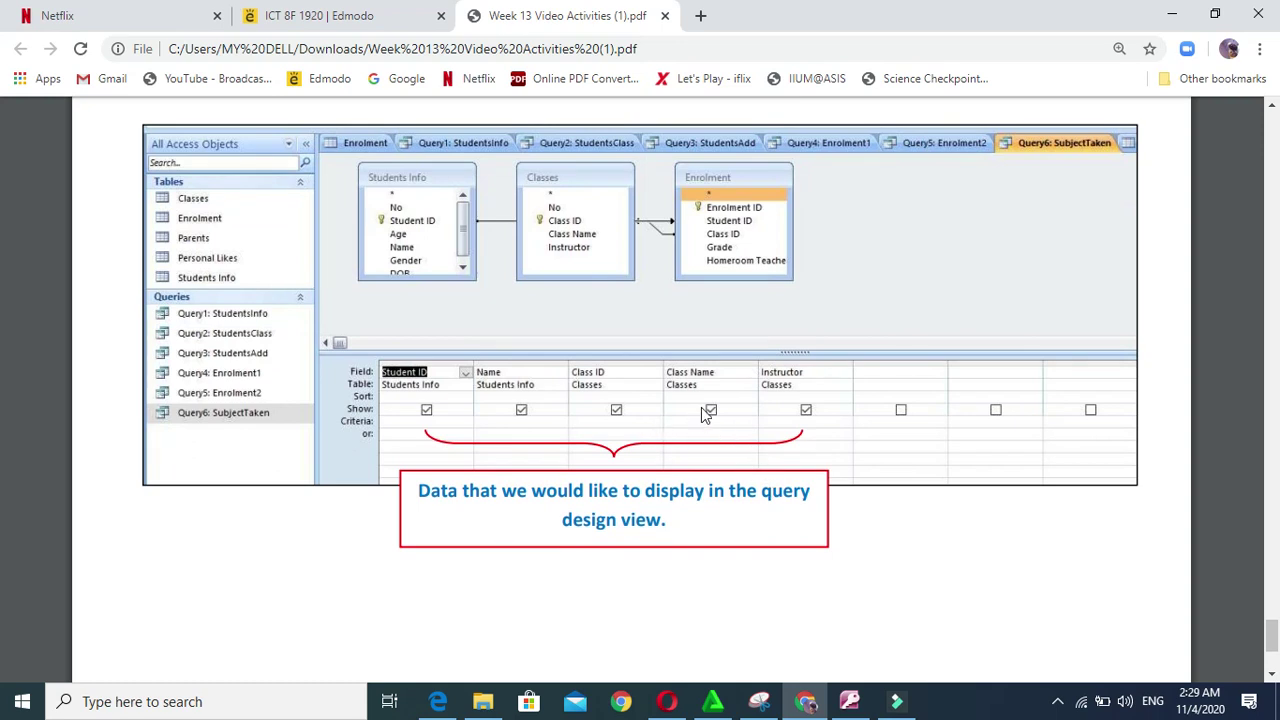
click(848, 702)
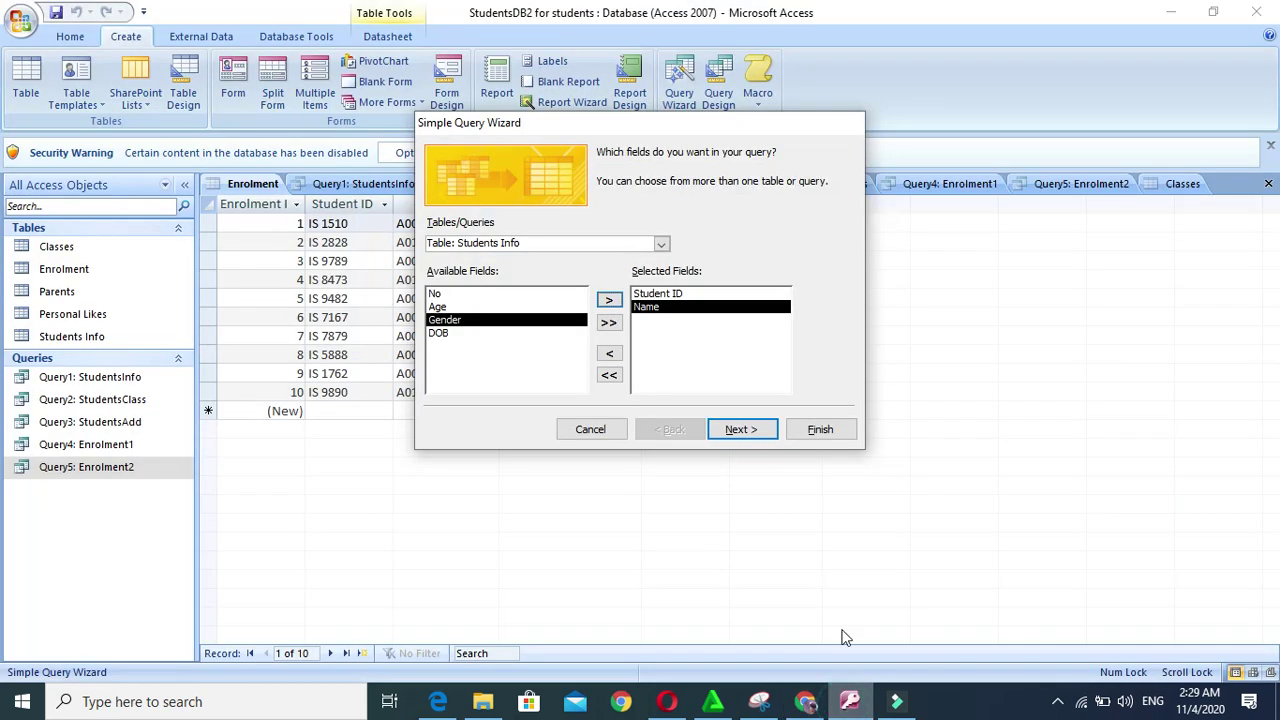
click(661, 243)
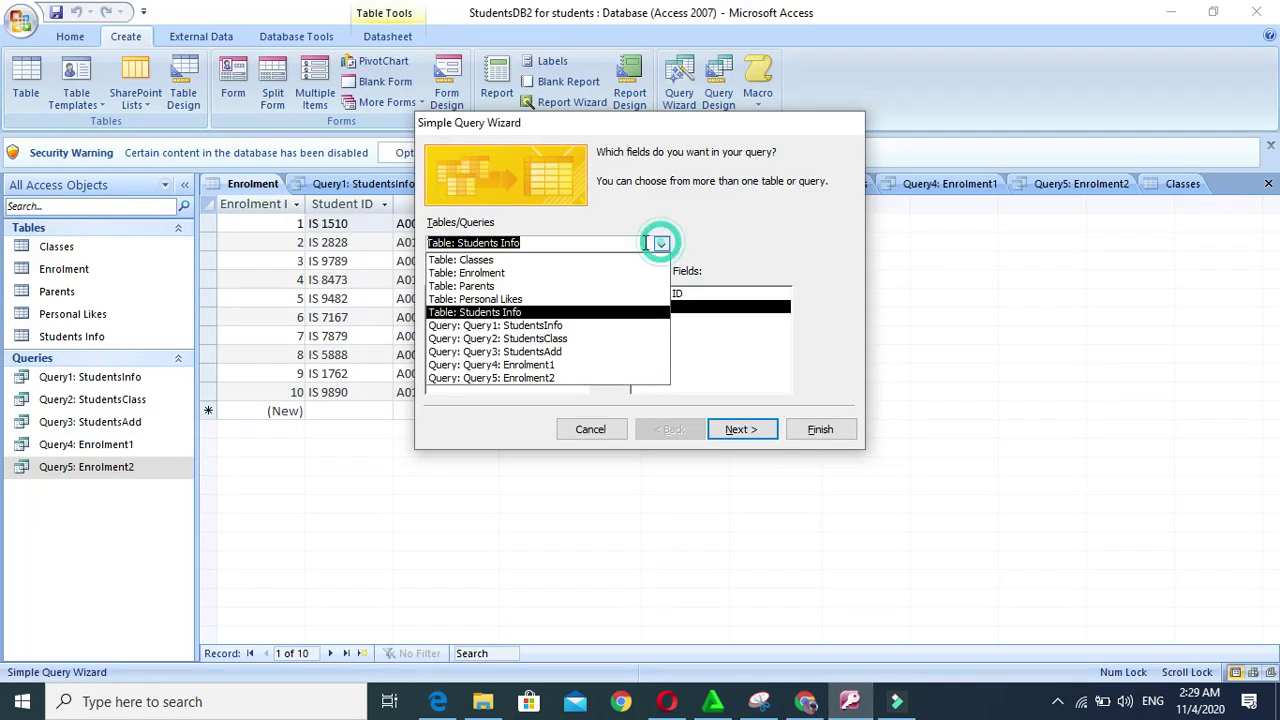
click(536, 261)
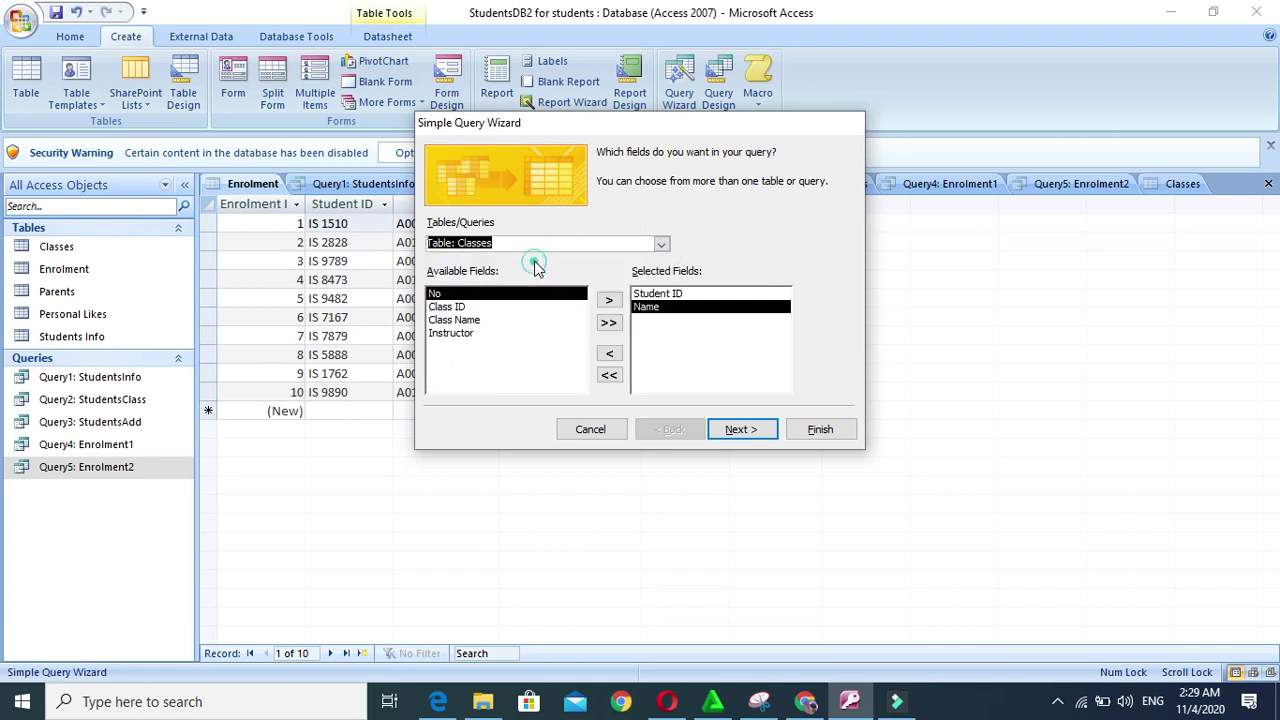
click(470, 306)
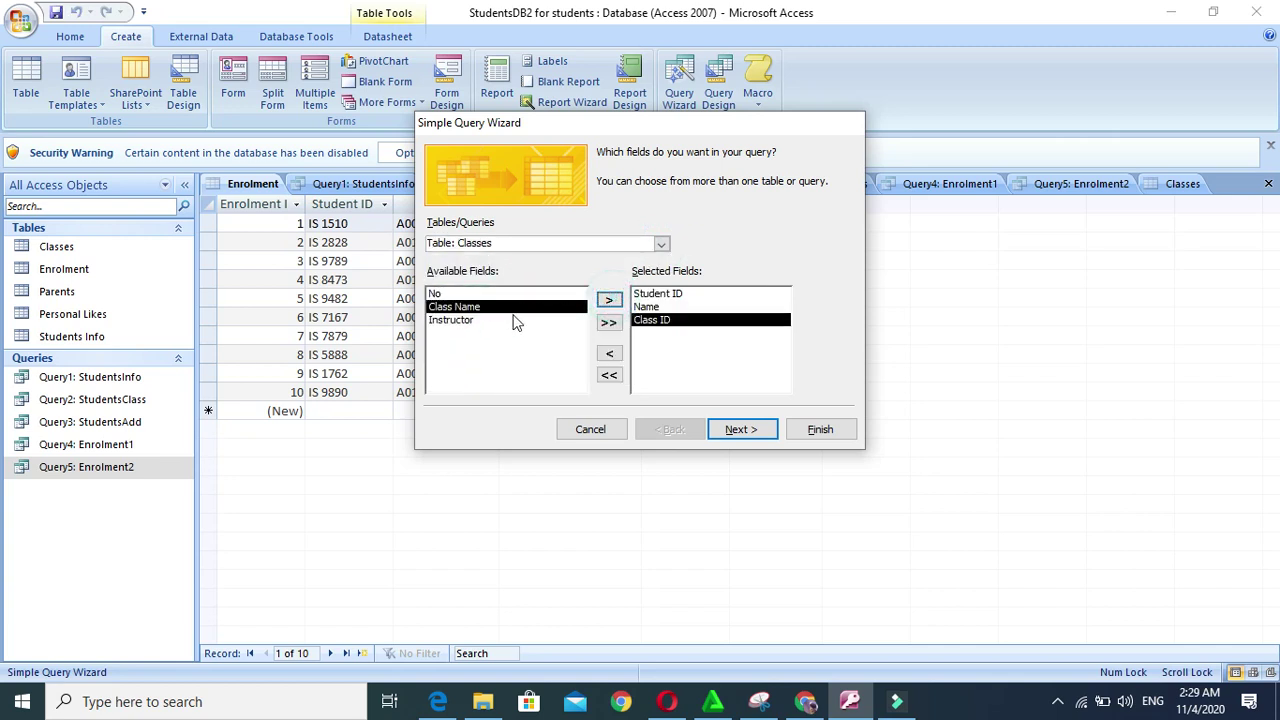
click(608, 301)
click(606, 302)
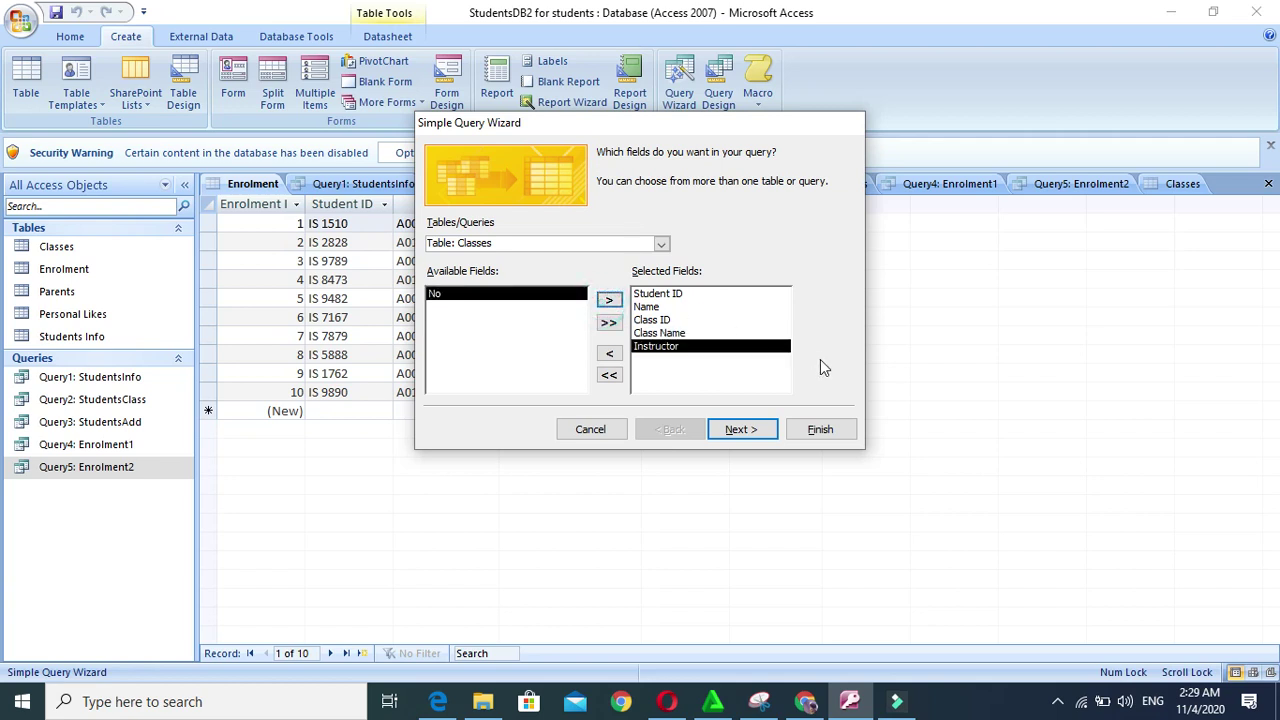
Create it as a detail query titled "Query6: SubjectTaken", checking the title against the PDF in Chrome, and open its datasheet
click(755, 431)
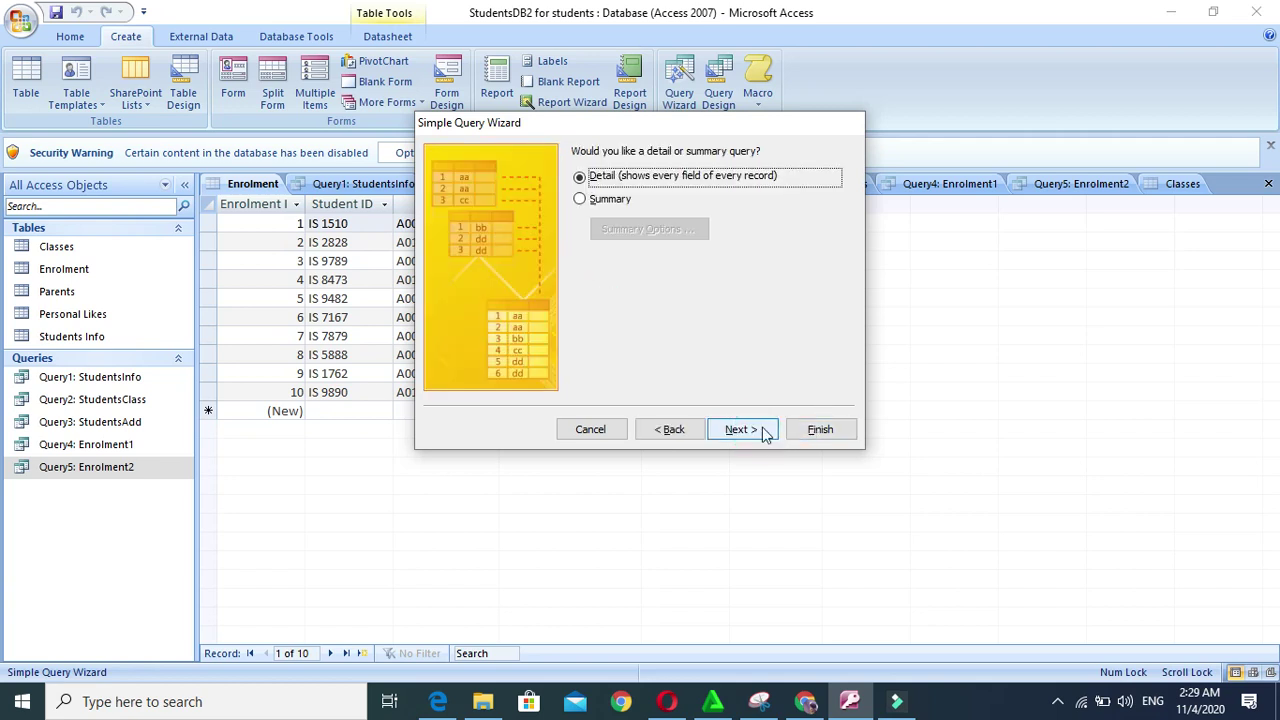
click(742, 429)
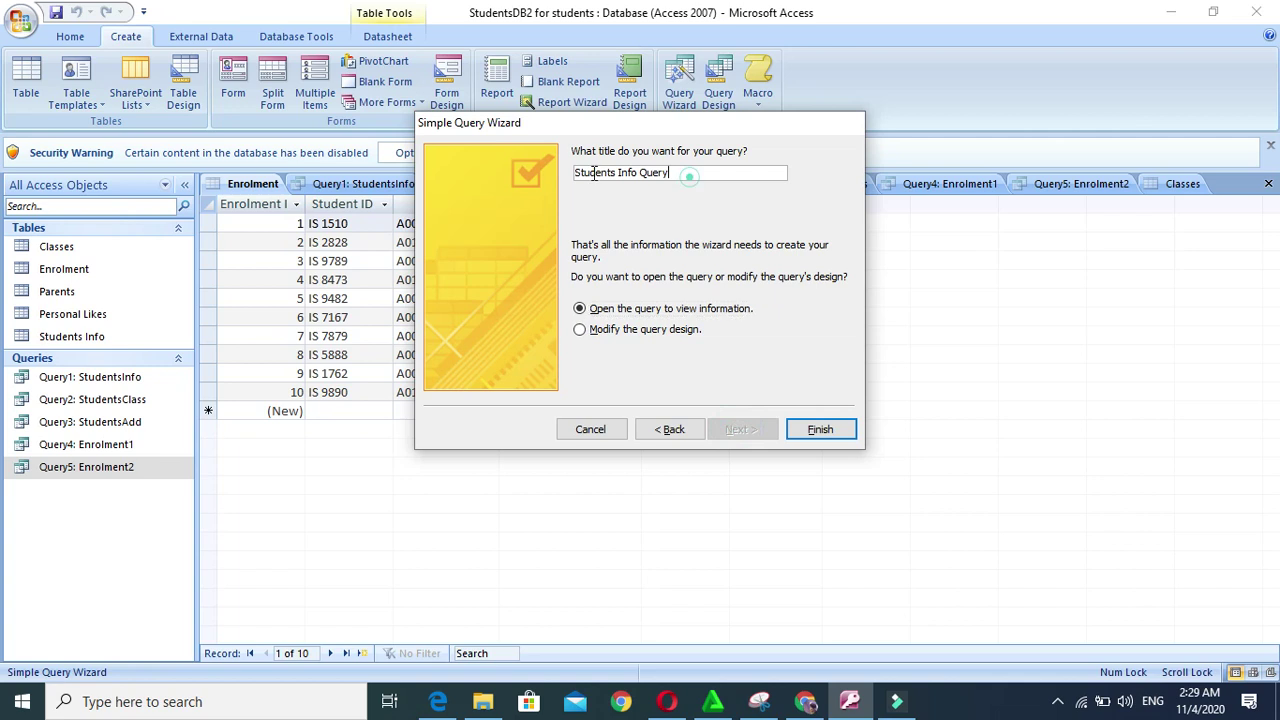
text(Q)
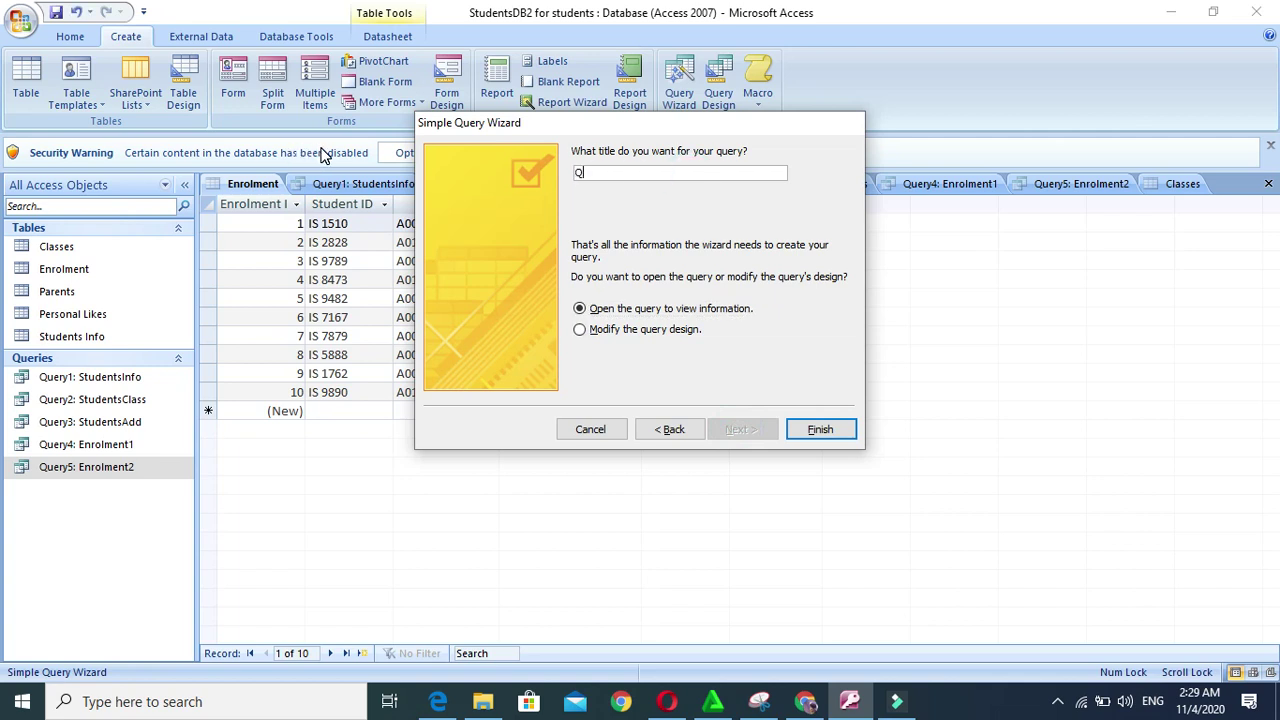
text(uery6:)
click(805, 701)
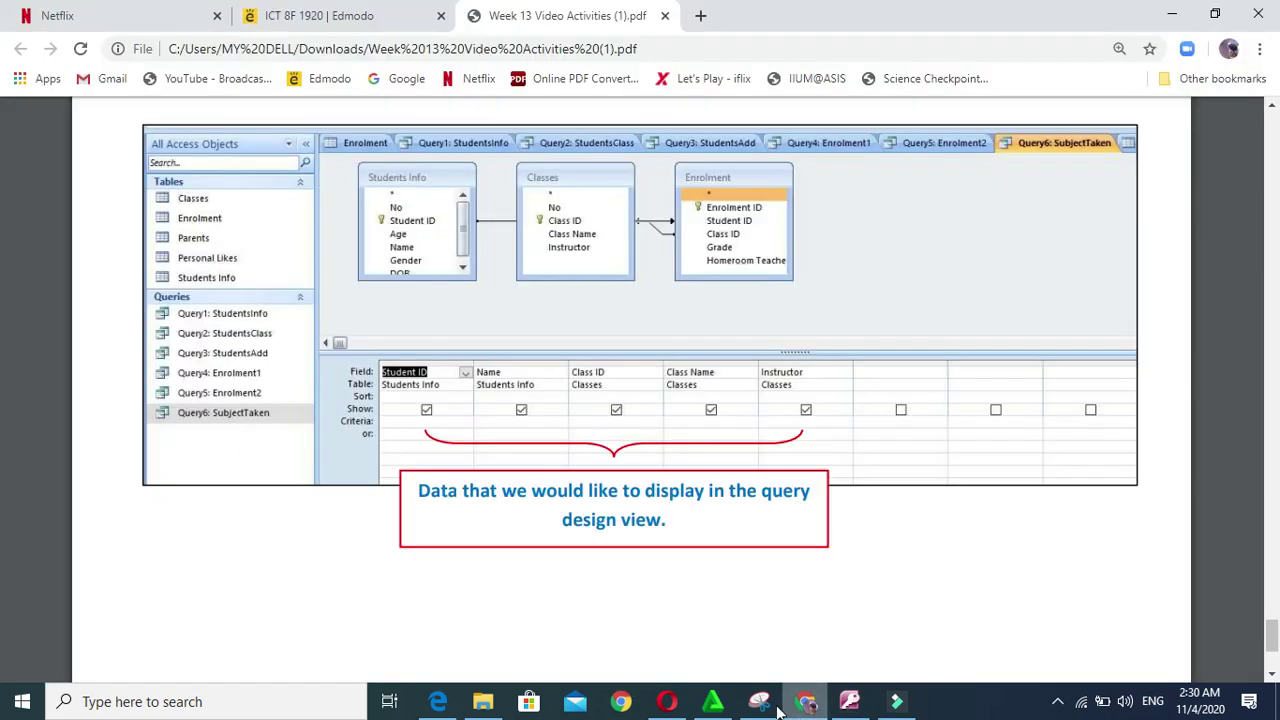
click(849, 701)
text(SubjectT)
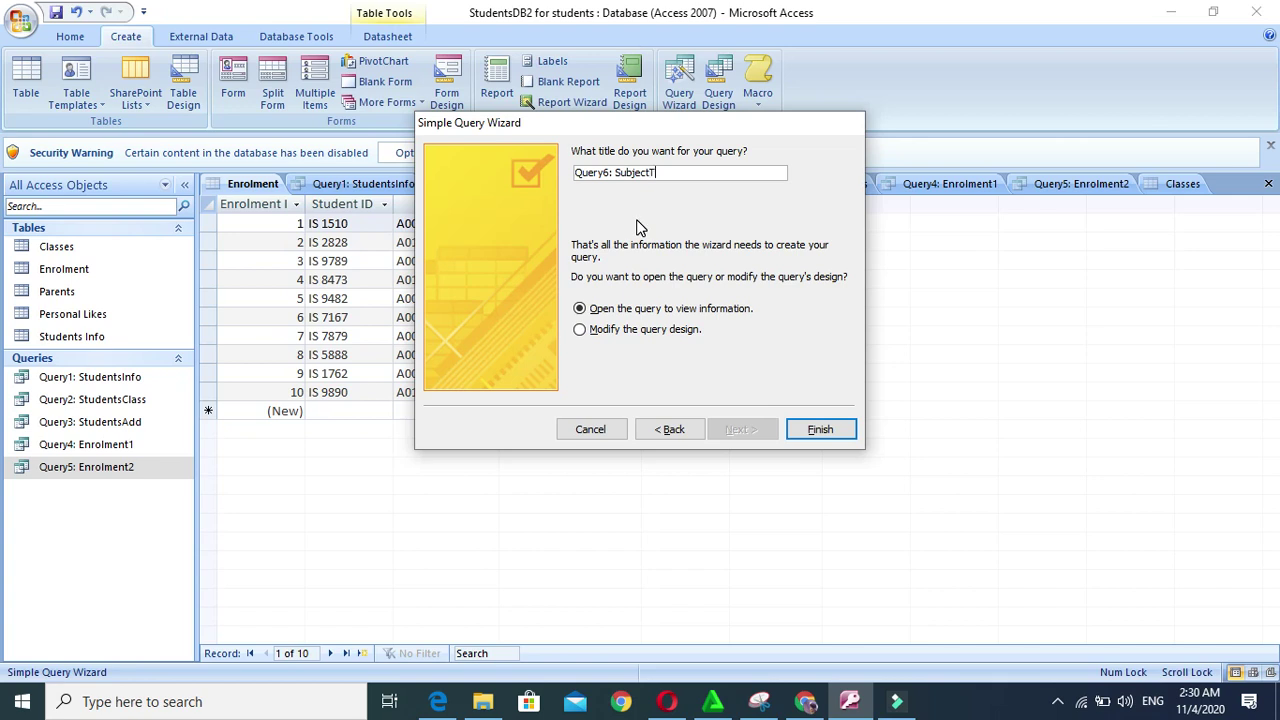
text(aken)
click(822, 430)
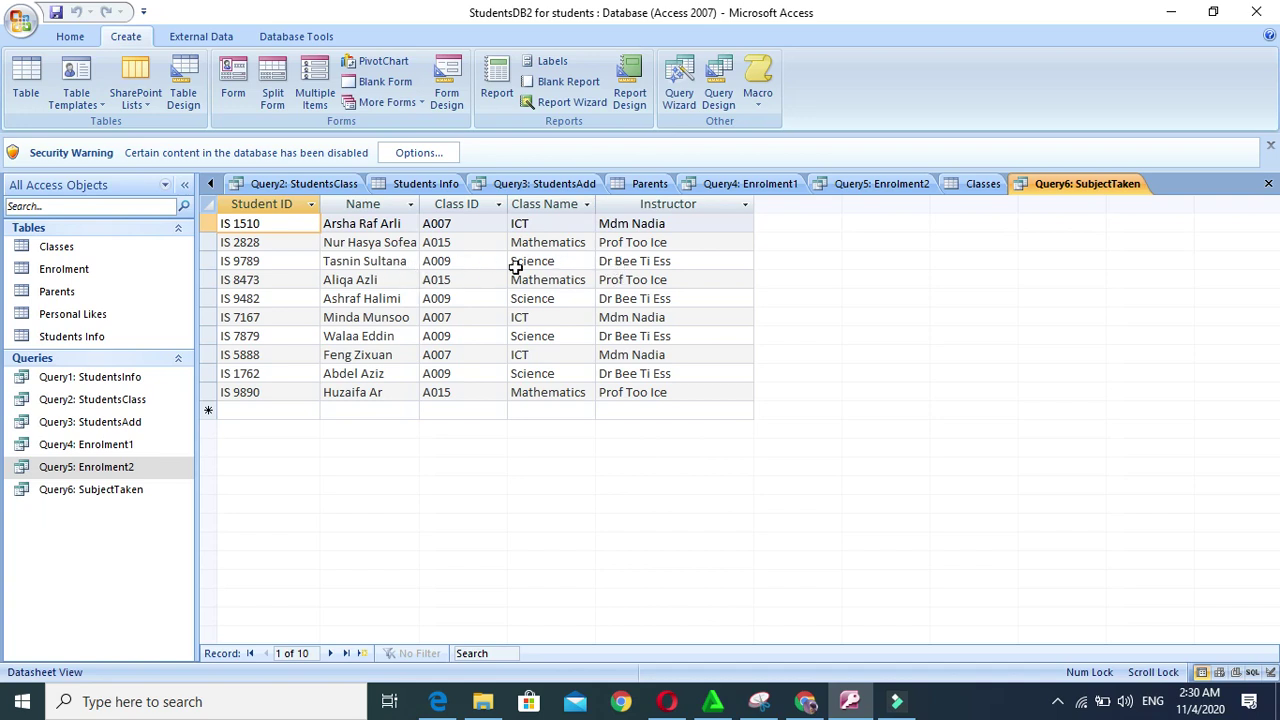
Switch to Chrome, check the activity PDF to its last page for remaining tasks, and return to Access
click(593, 476)
click(818, 704)
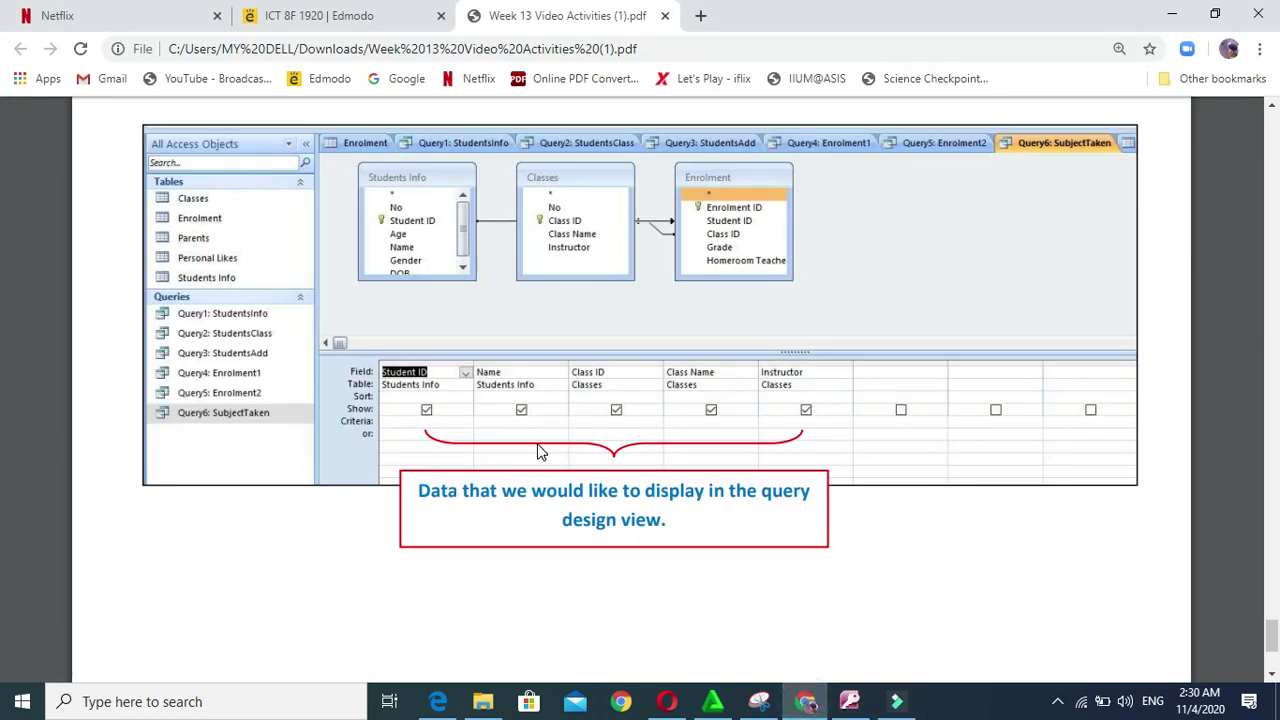
scroll(537, 454, down, 3)
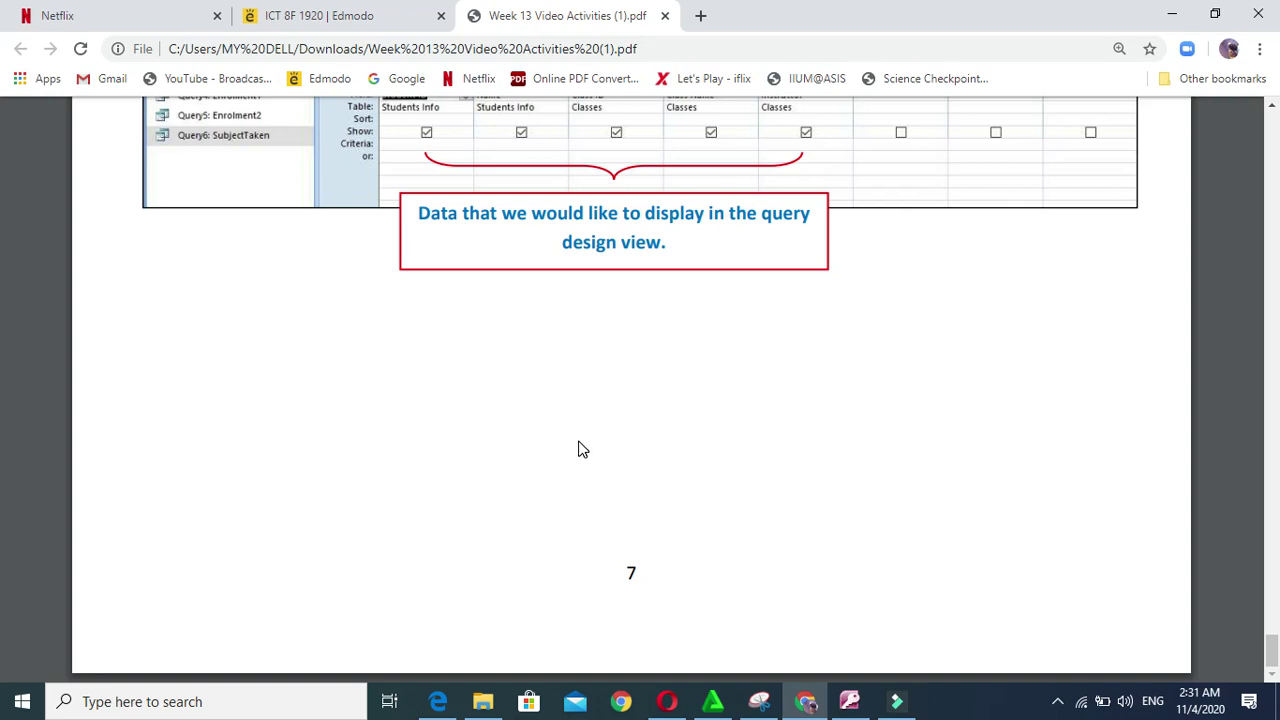
scroll(577, 450, up, 10)
scroll(577, 422, down, 5)
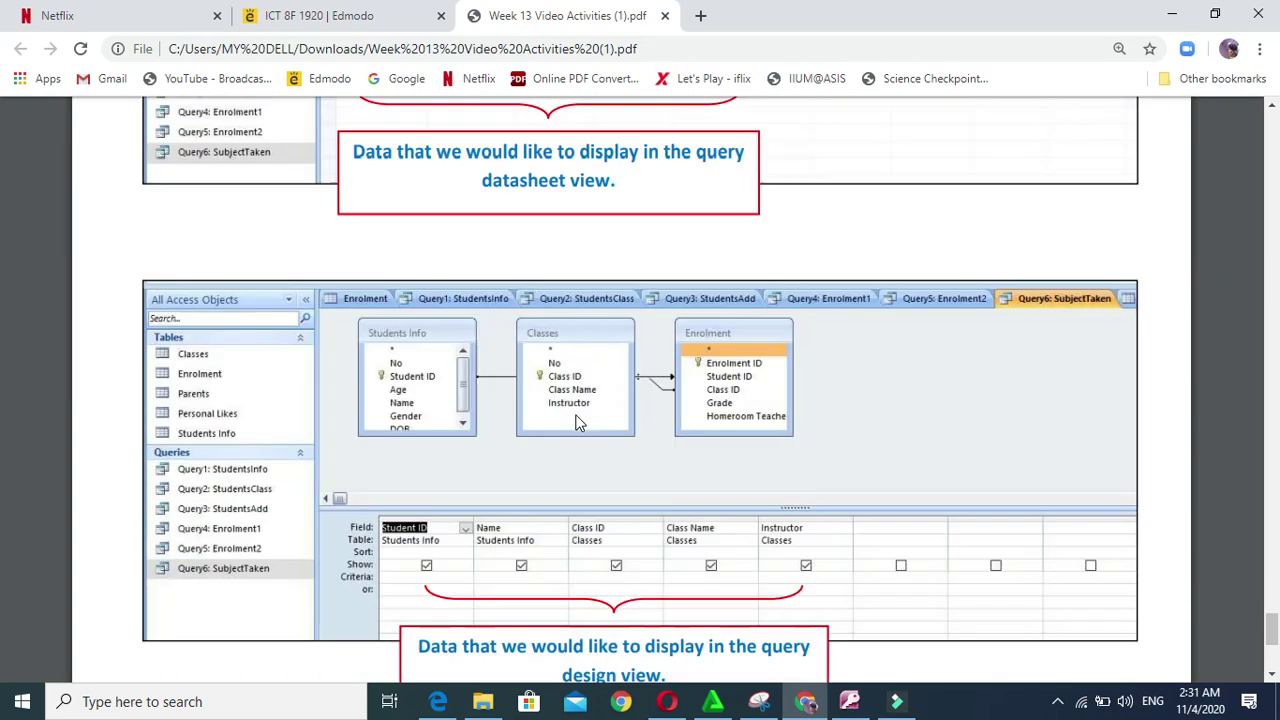
scroll(577, 422, down, 4)
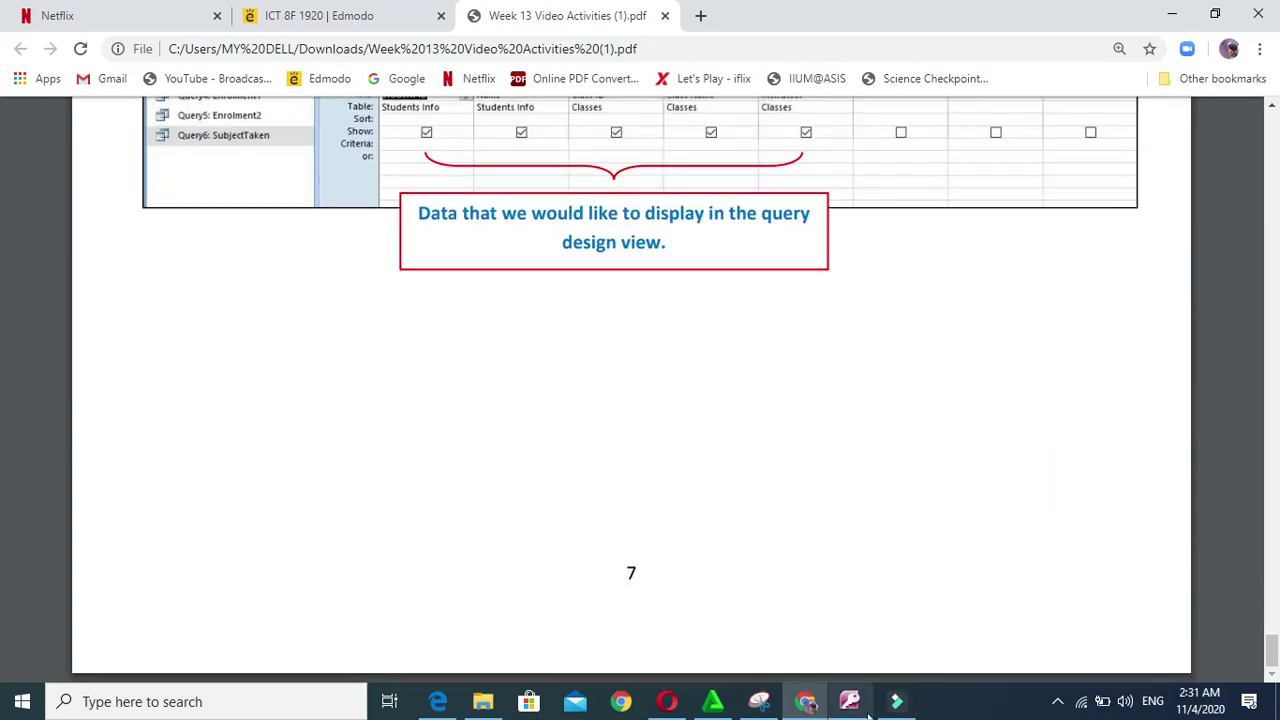
click(851, 701)
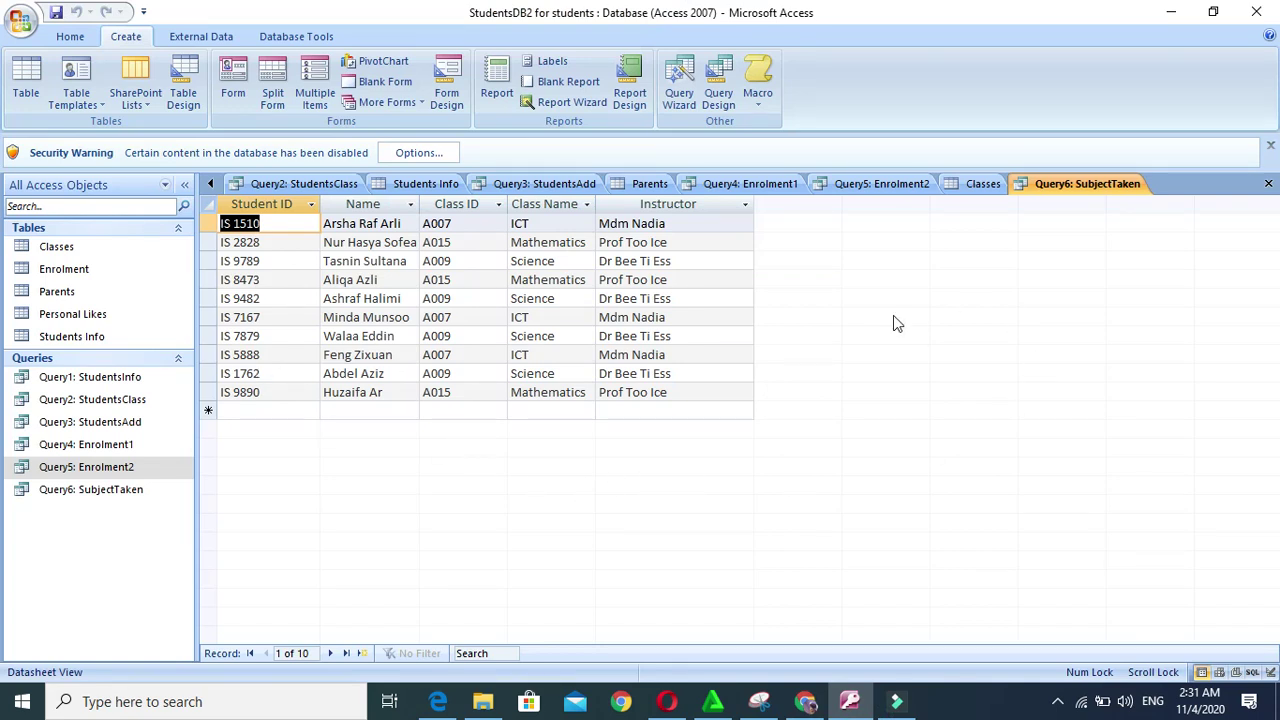
Open Query5: Enrolment2 in Design View and delete the Class Name criterion
click(898, 185)
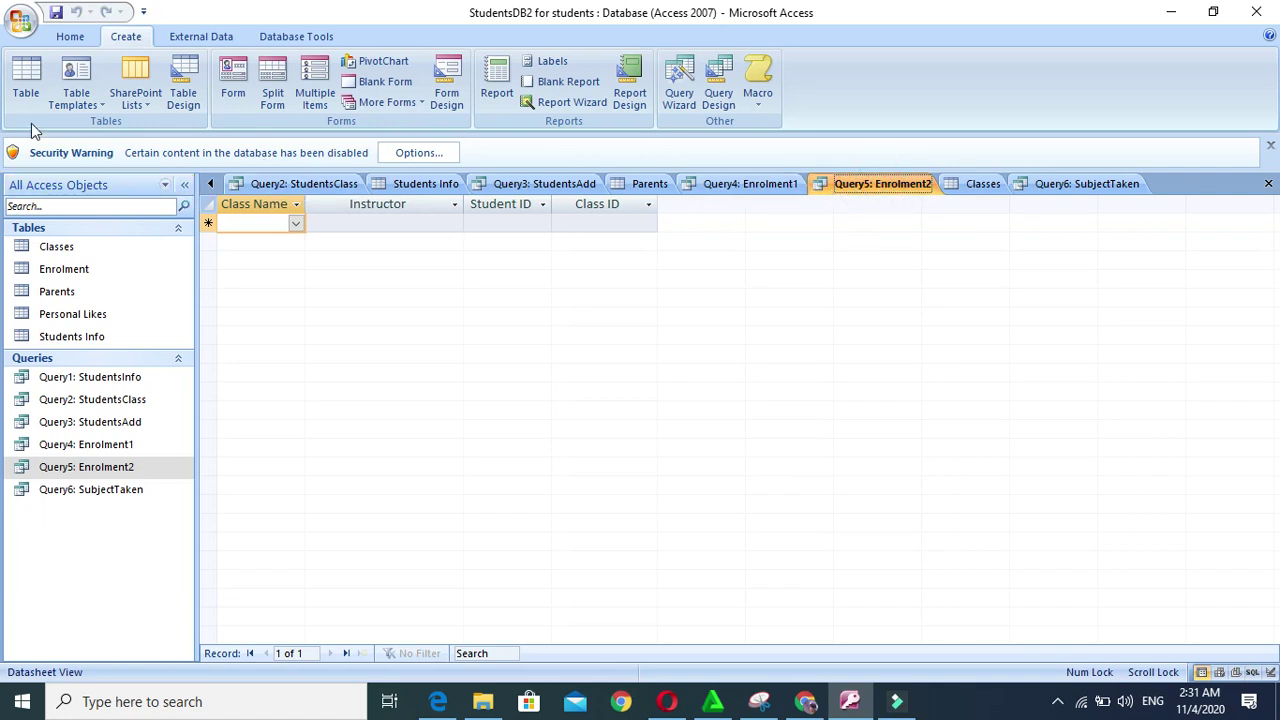
click(64, 38)
click(27, 80)
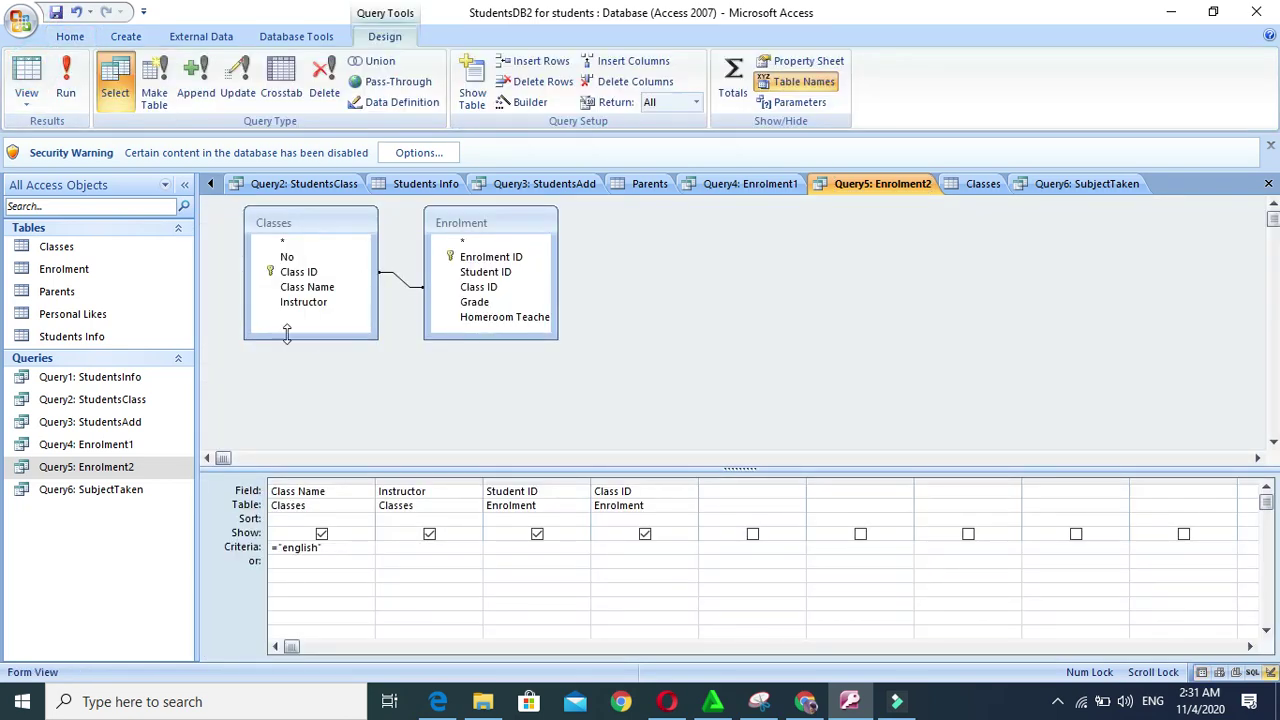
double_click(349, 551)
key(Delete)
Space out the Classes and Enrolment tables in the query design and add the Students Info table beside Enrolment
click(70, 337)
drag(460, 222, 745, 228)
drag(293, 233, 497, 248)
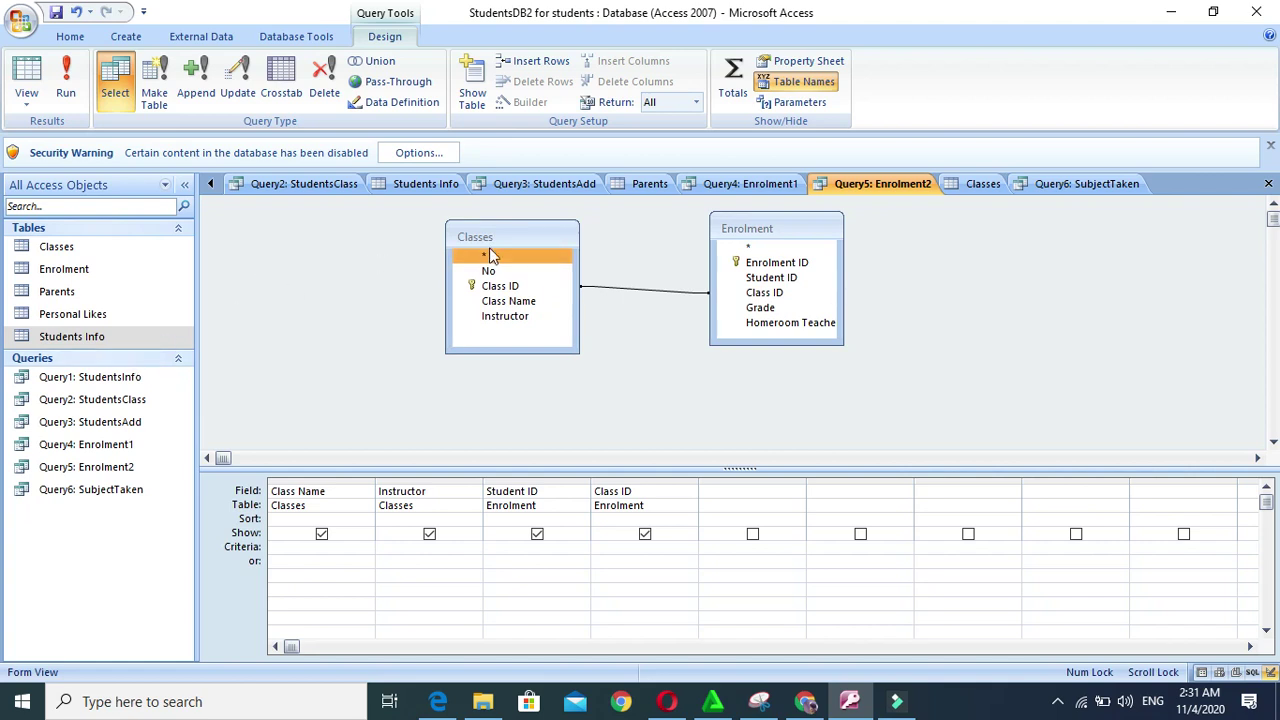
click(78, 337)
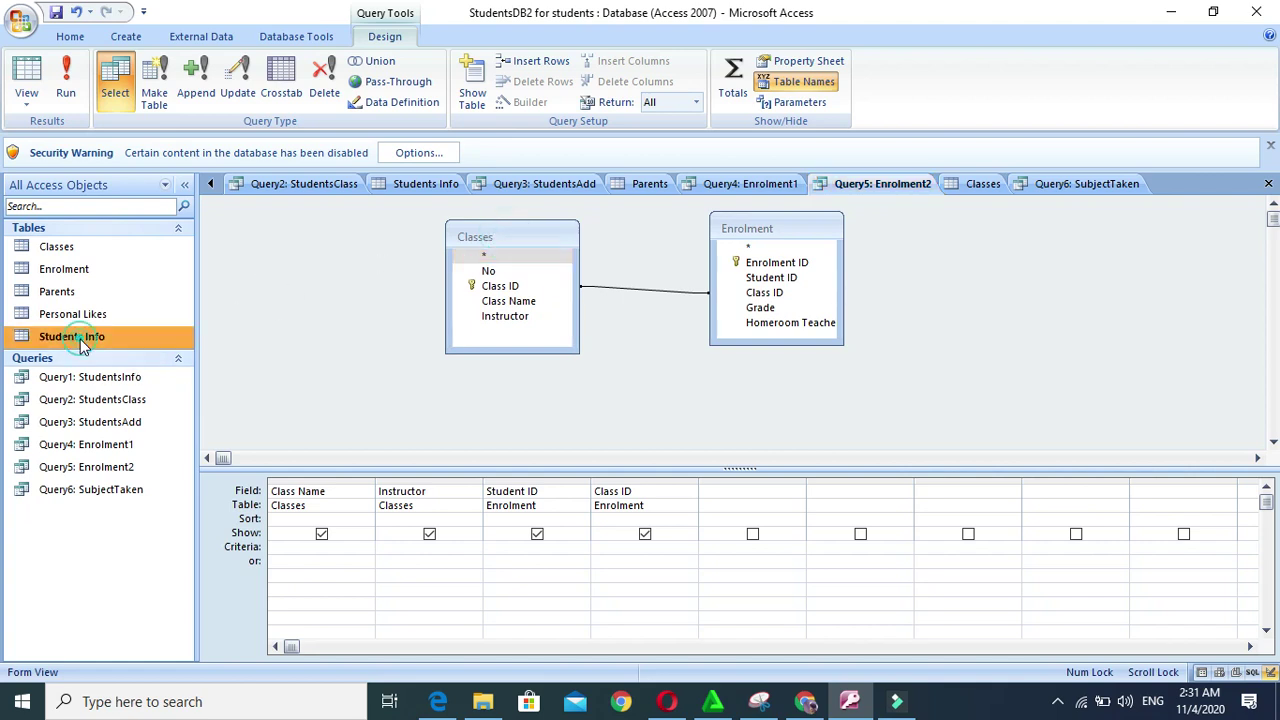
drag(80, 335, 1060, 295)
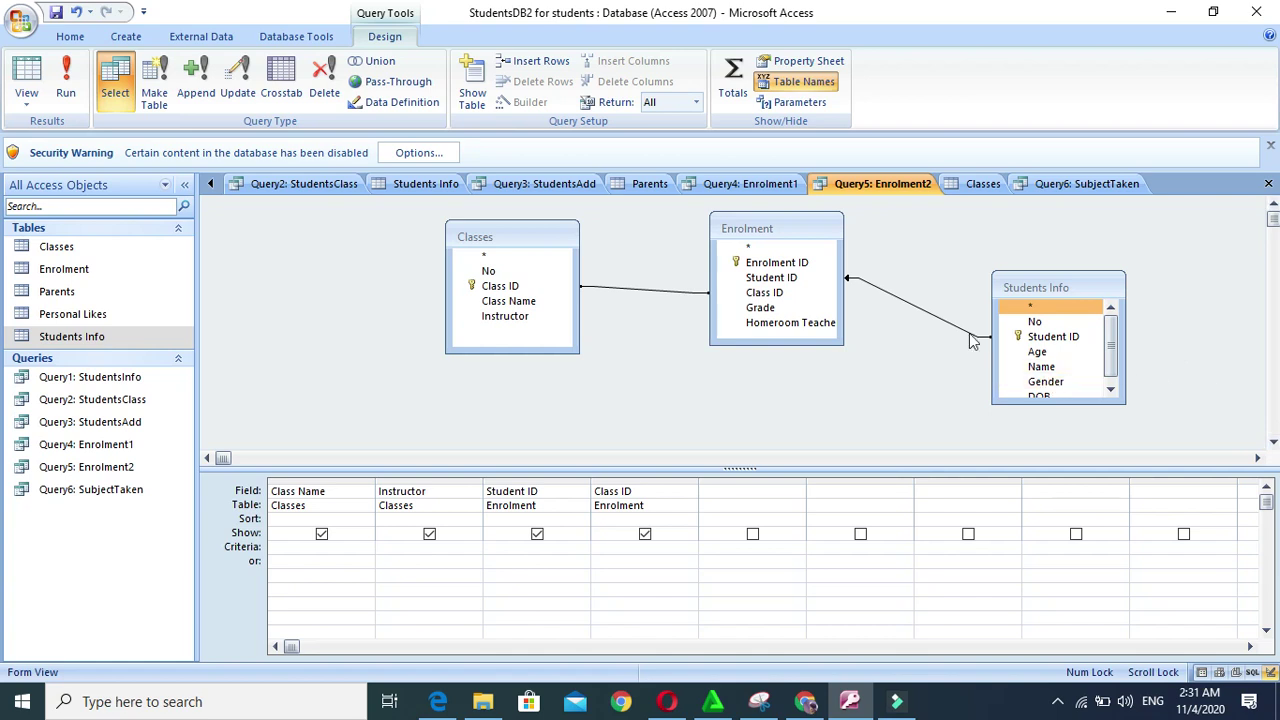
Widen the first empty column of the query grid and set its field to Name from Students Info
click(733, 499)
click(797, 492)
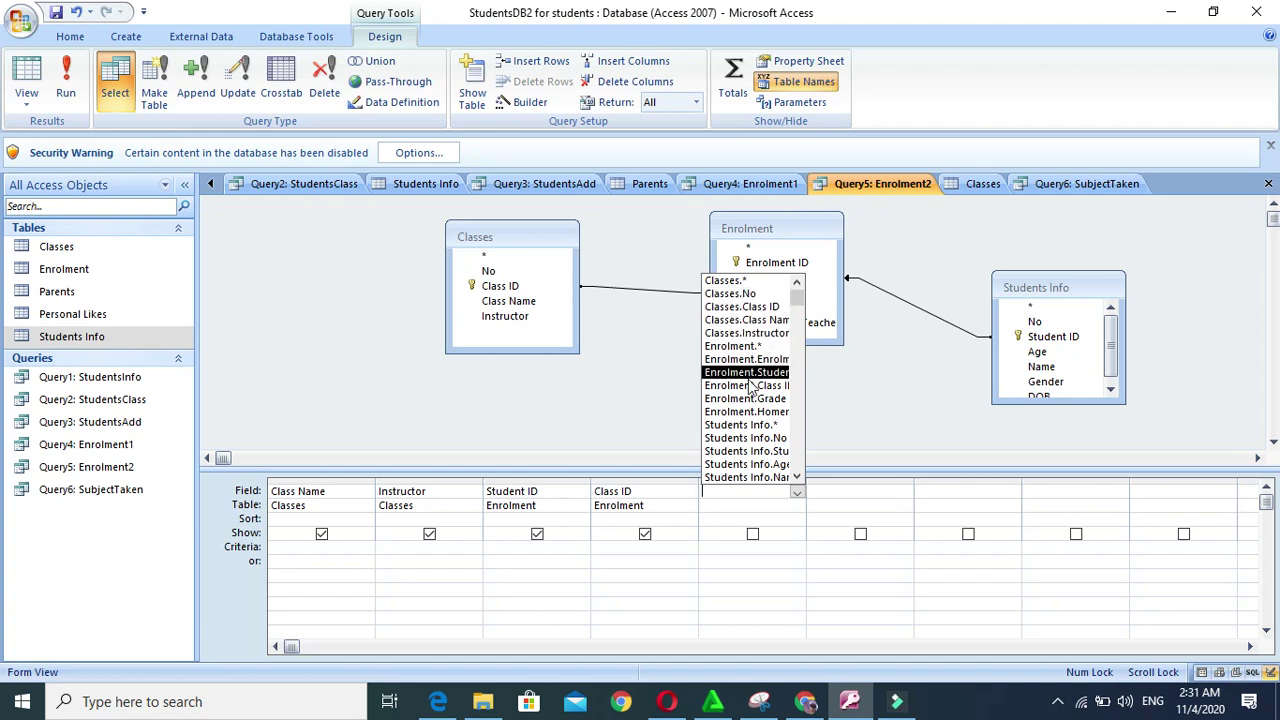
click(810, 486)
drag(808, 484, 876, 491)
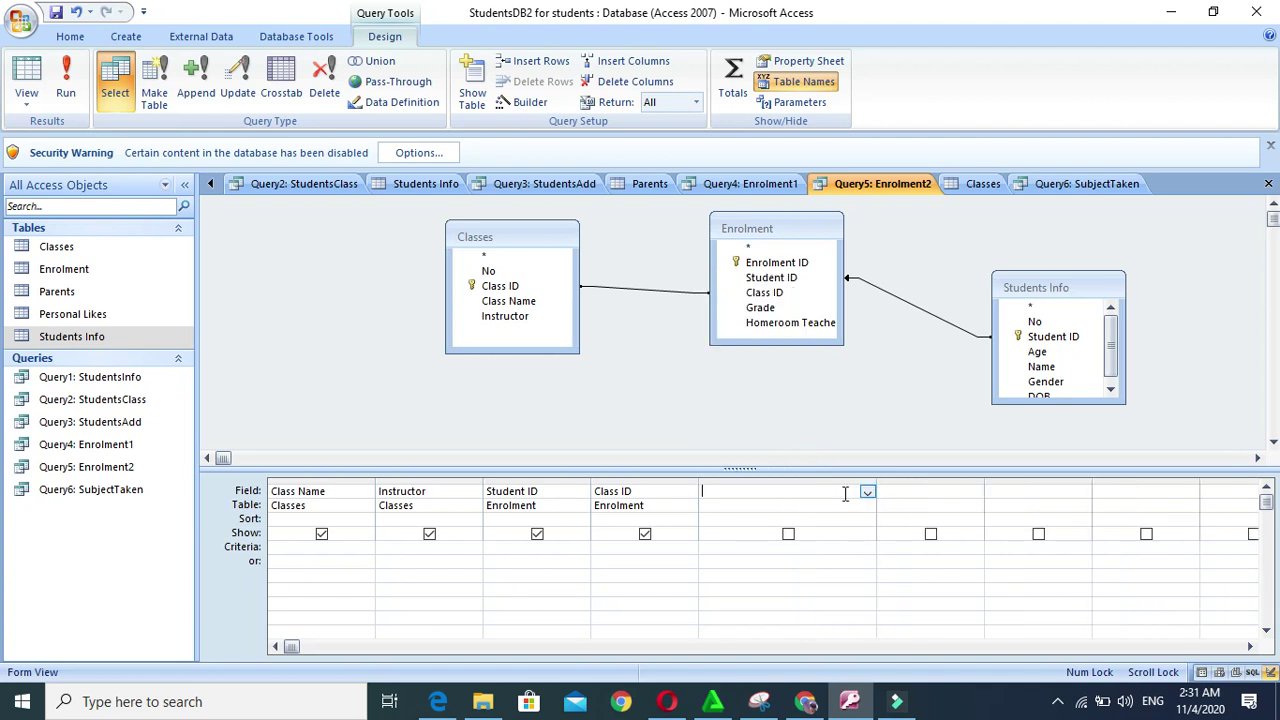
click(865, 492)
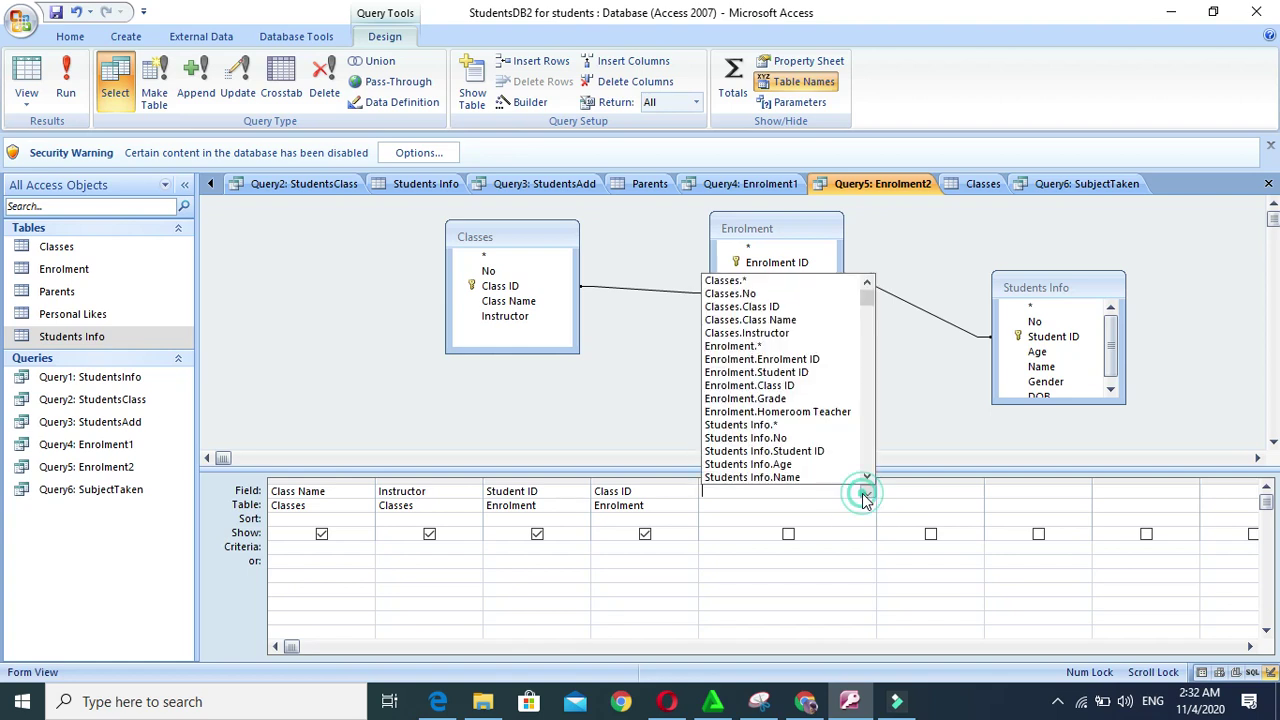
click(811, 478)
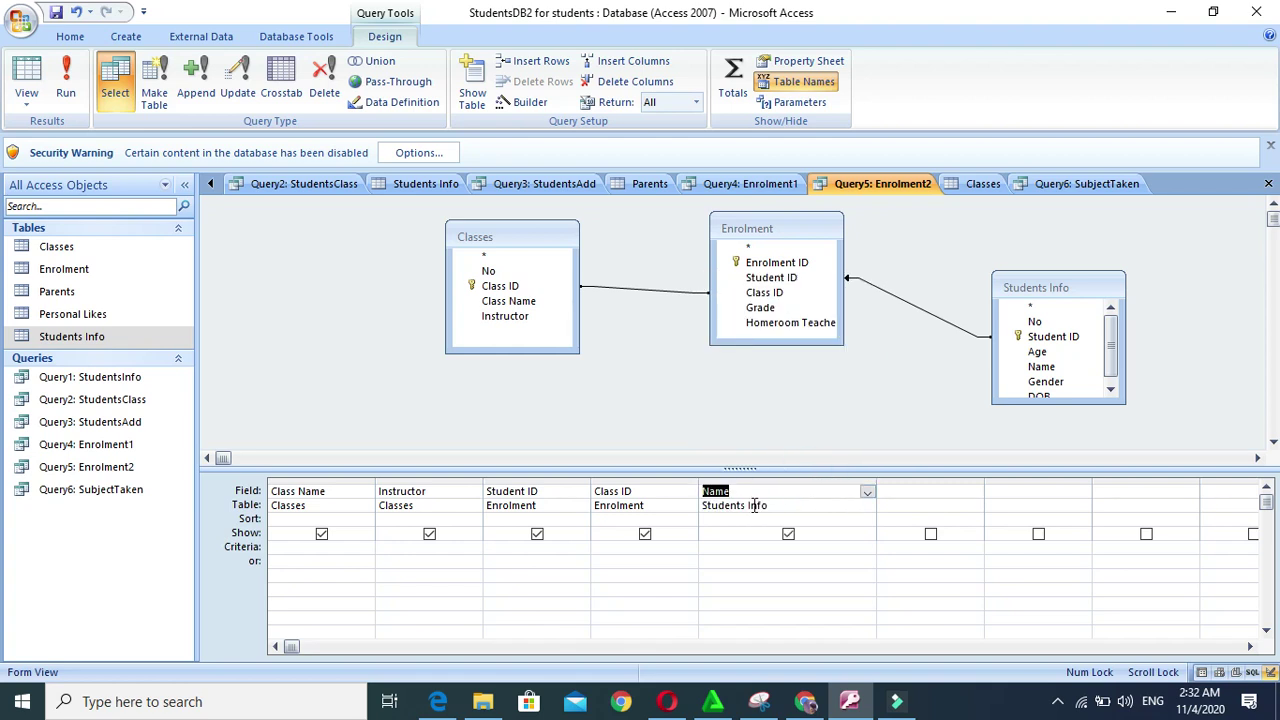
Try to run Query5: Enrolment2 with the Students Info table included, and select that table in the design
click(73, 87)
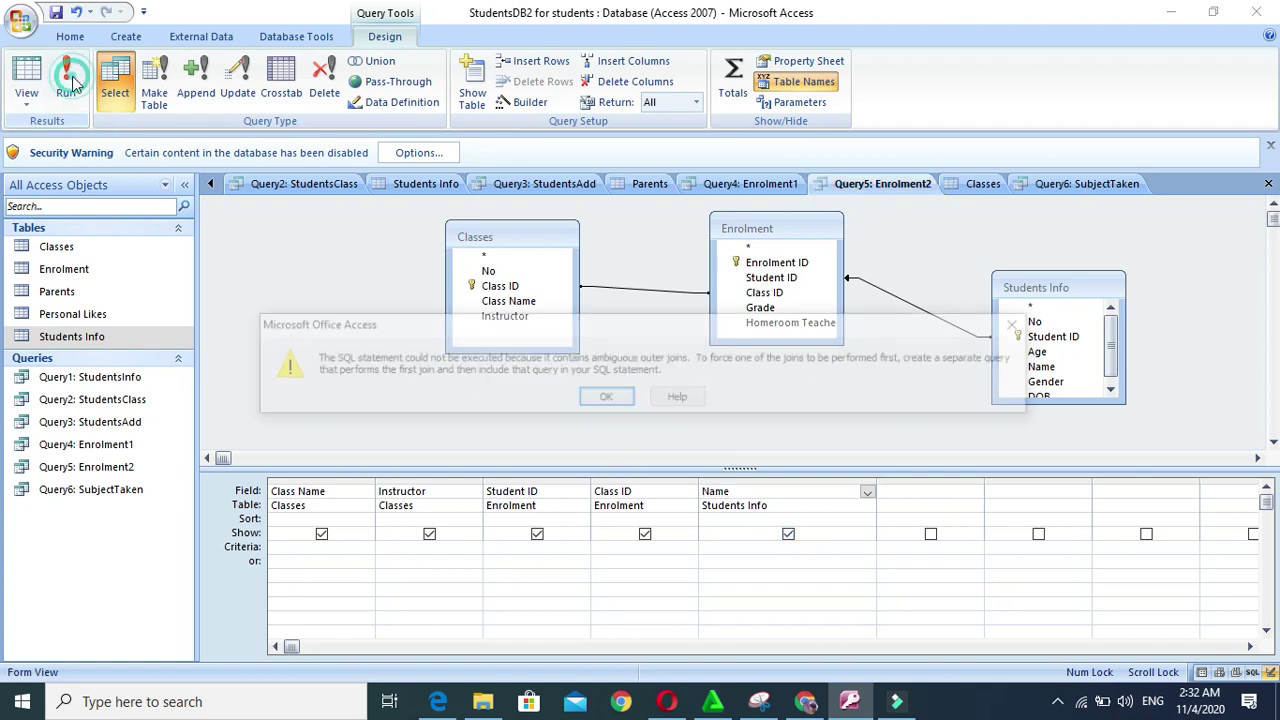
click(603, 399)
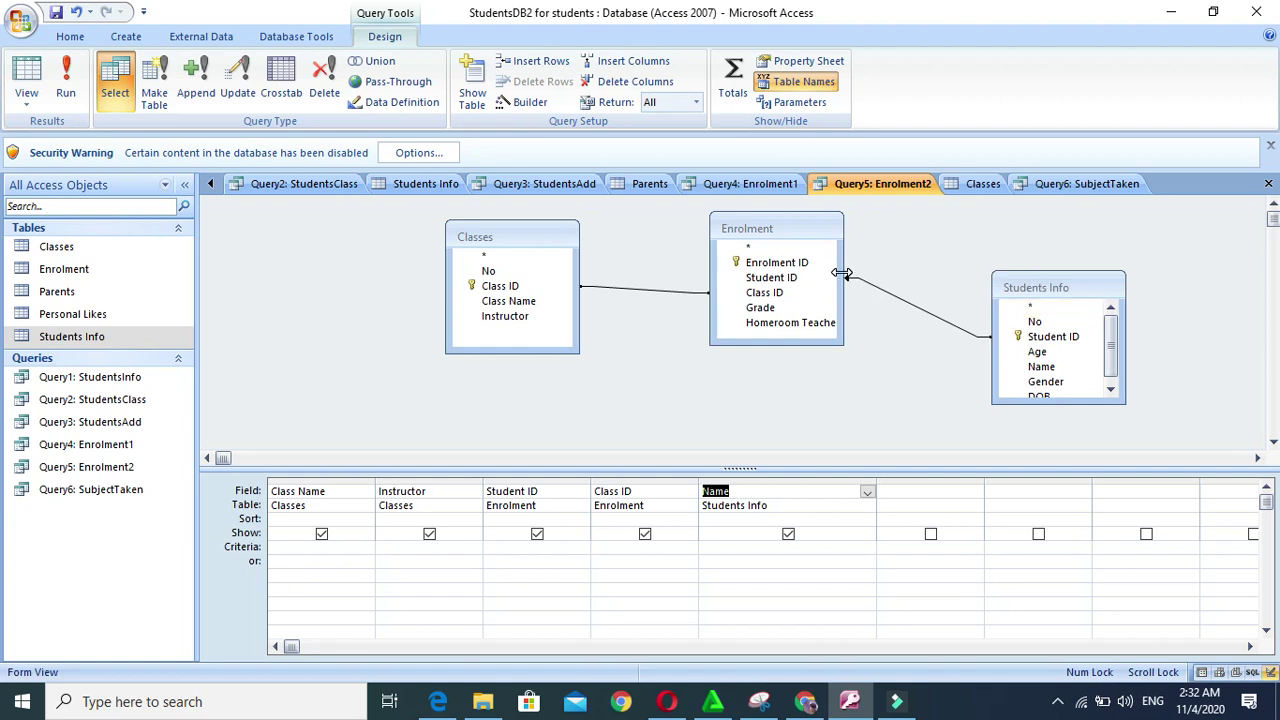
click(1013, 291)
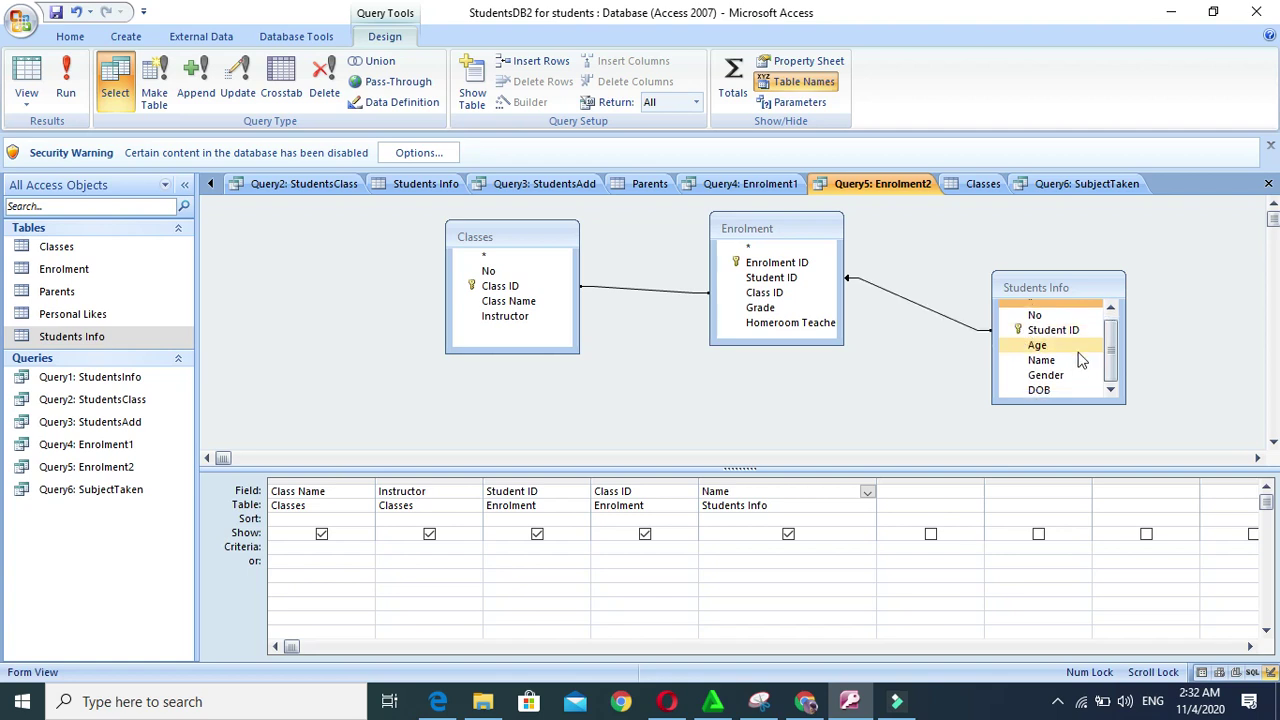
Remove the Students Info table from the Query5: Enrolment2 design
click(826, 277)
click(824, 264)
click(886, 292)
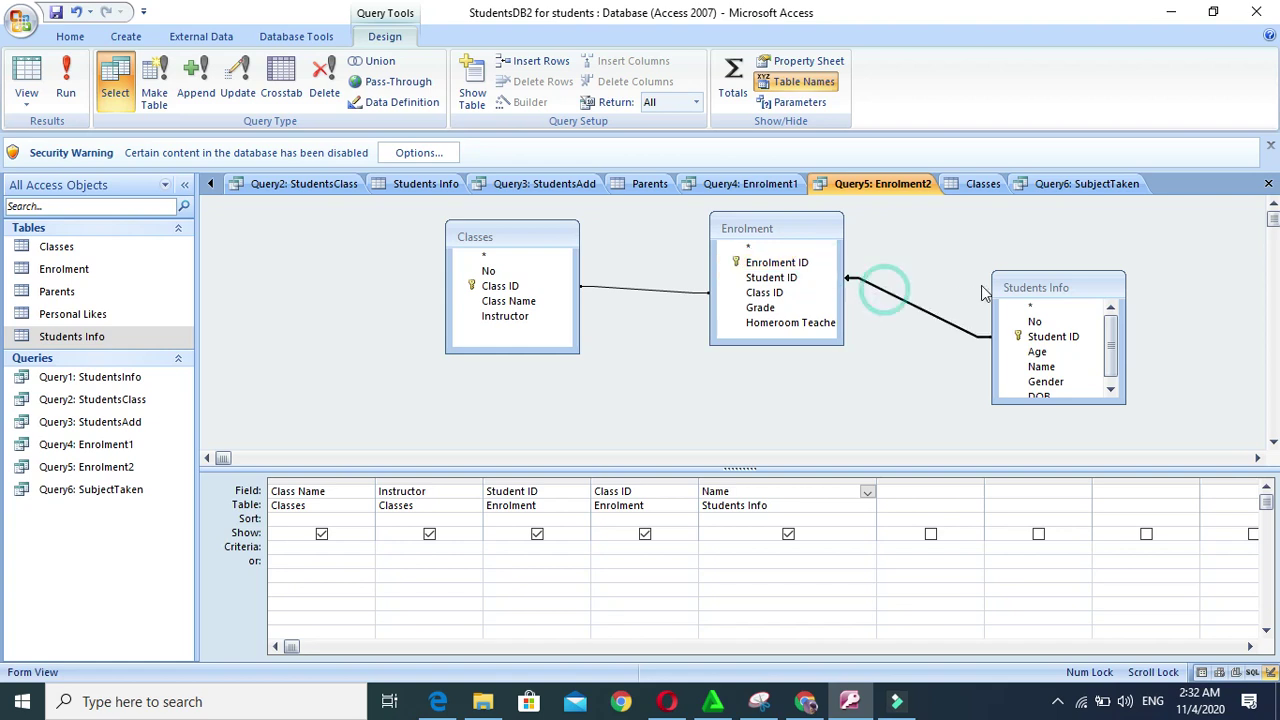
right_click(1012, 288)
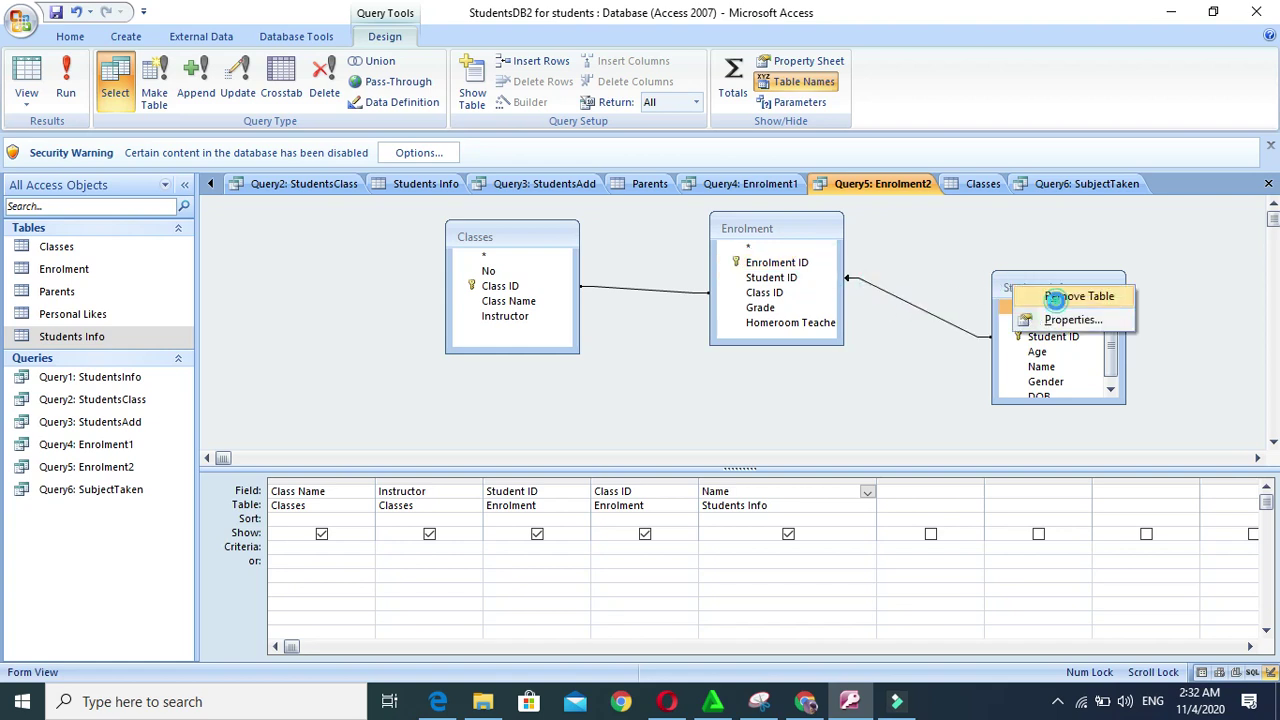
click(1058, 297)
click(886, 327)
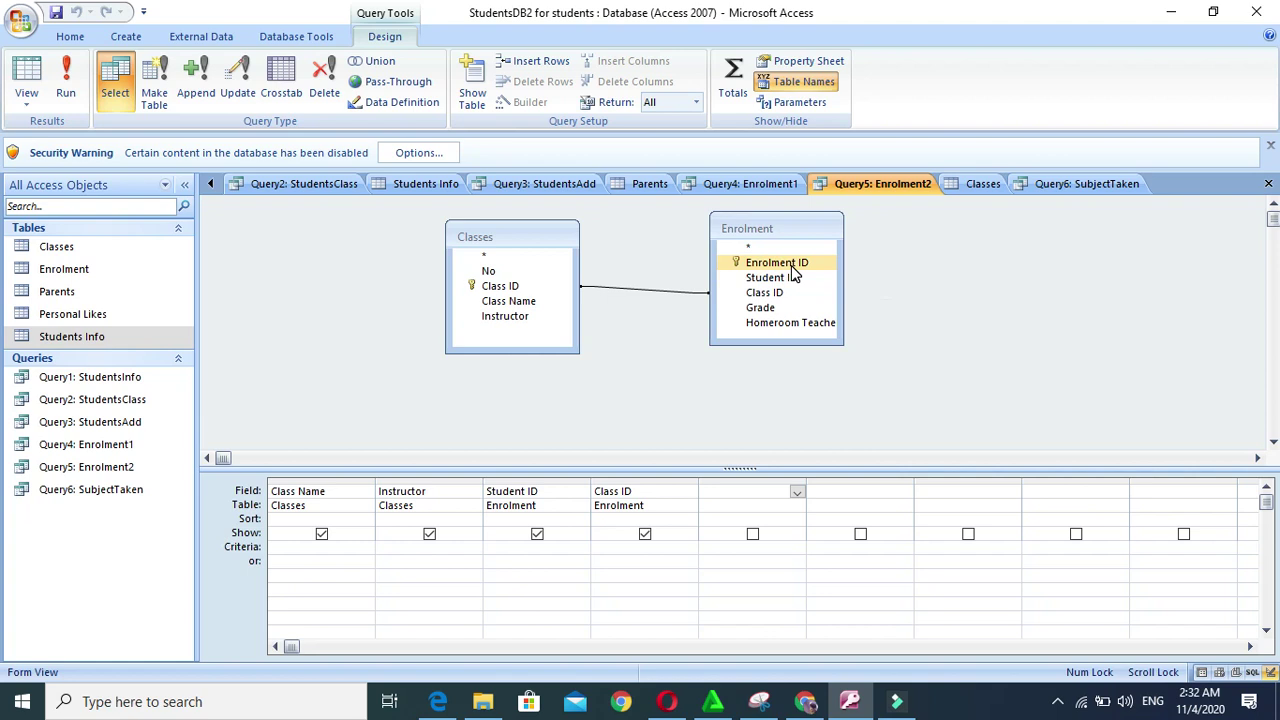
Add Students Info and Classes on opposite sides of Enrolment, widen the first empty grid column and set it to Name from Students Info
drag(86, 336, 336, 322)
drag(511, 244, 1070, 247)
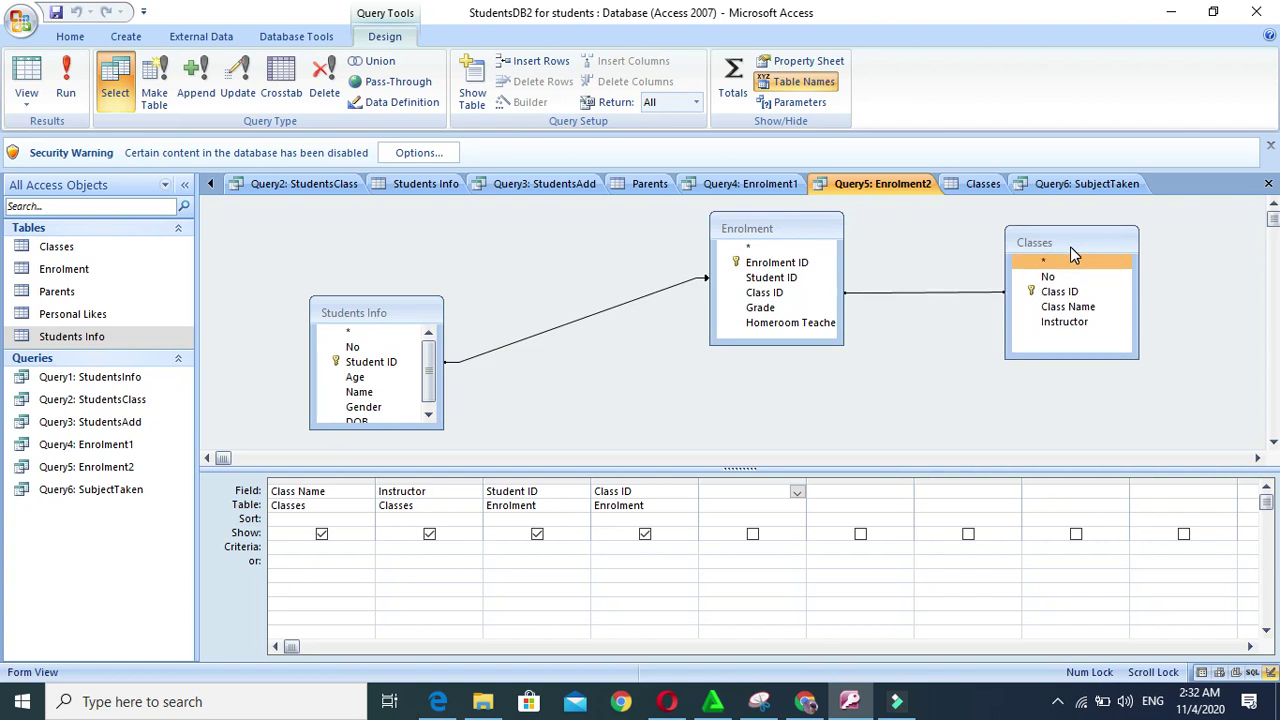
click(797, 494)
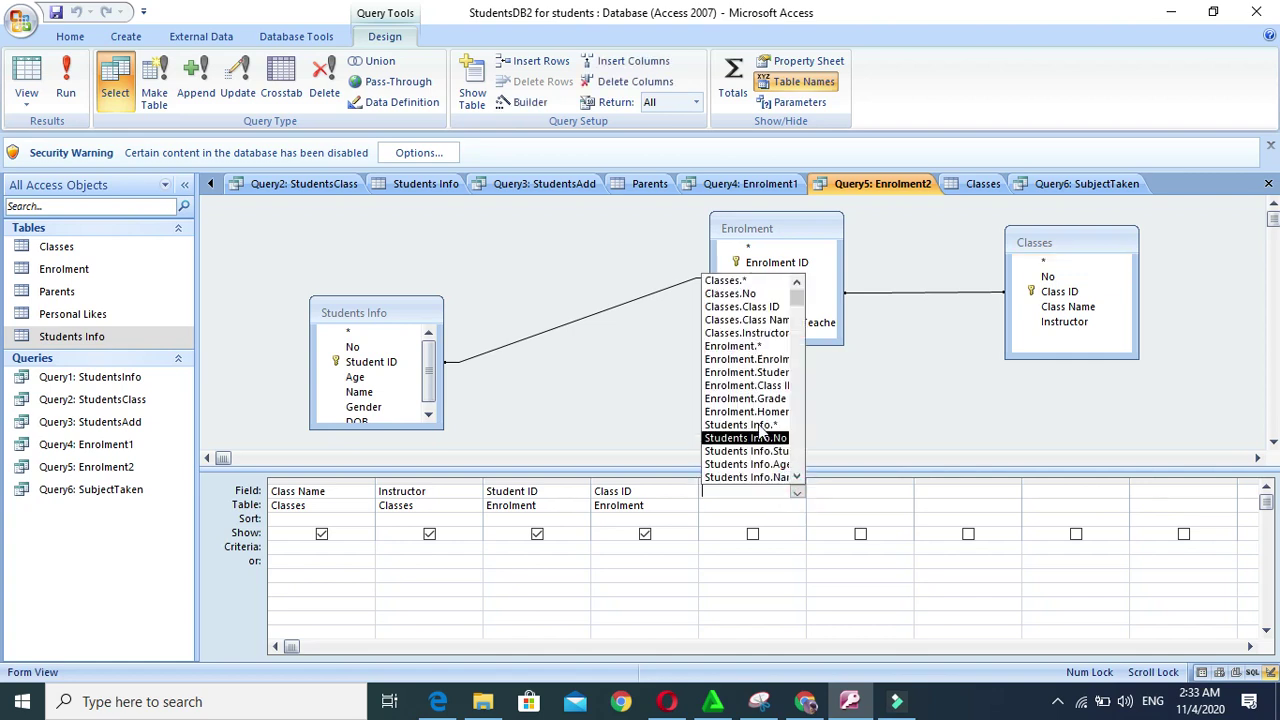
click(806, 482)
drag(890, 486, 890, 486)
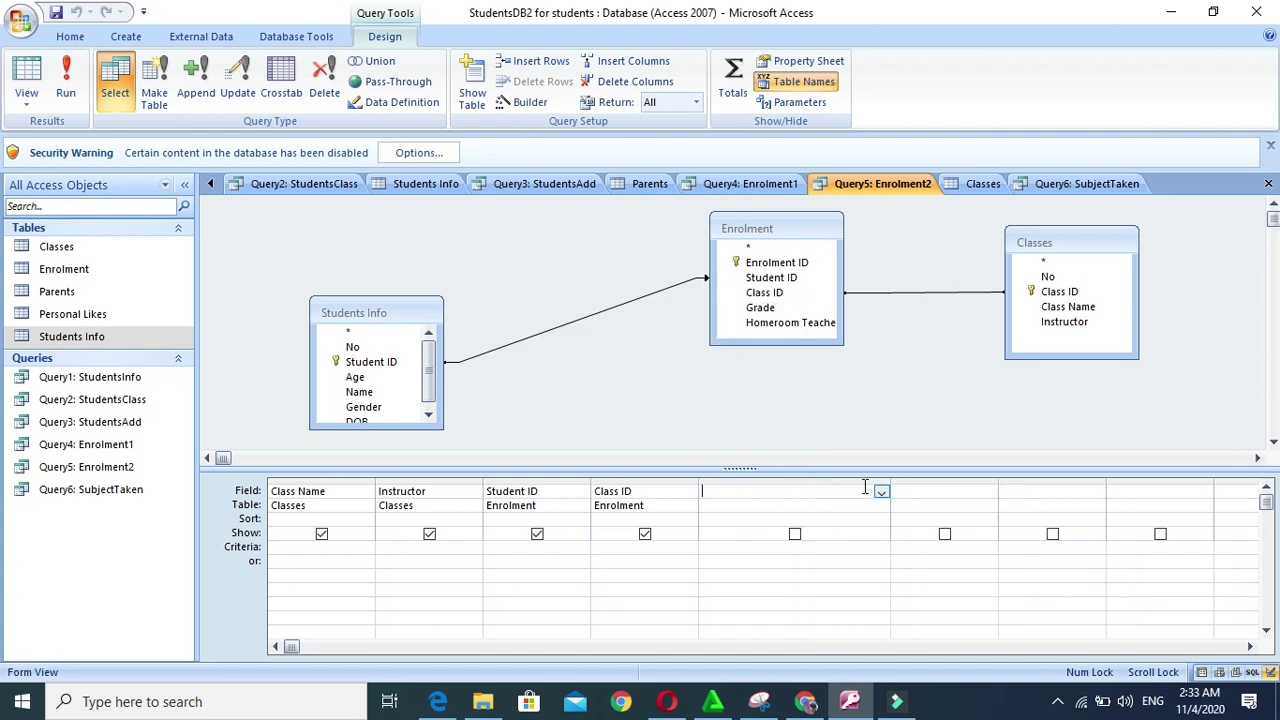
click(881, 492)
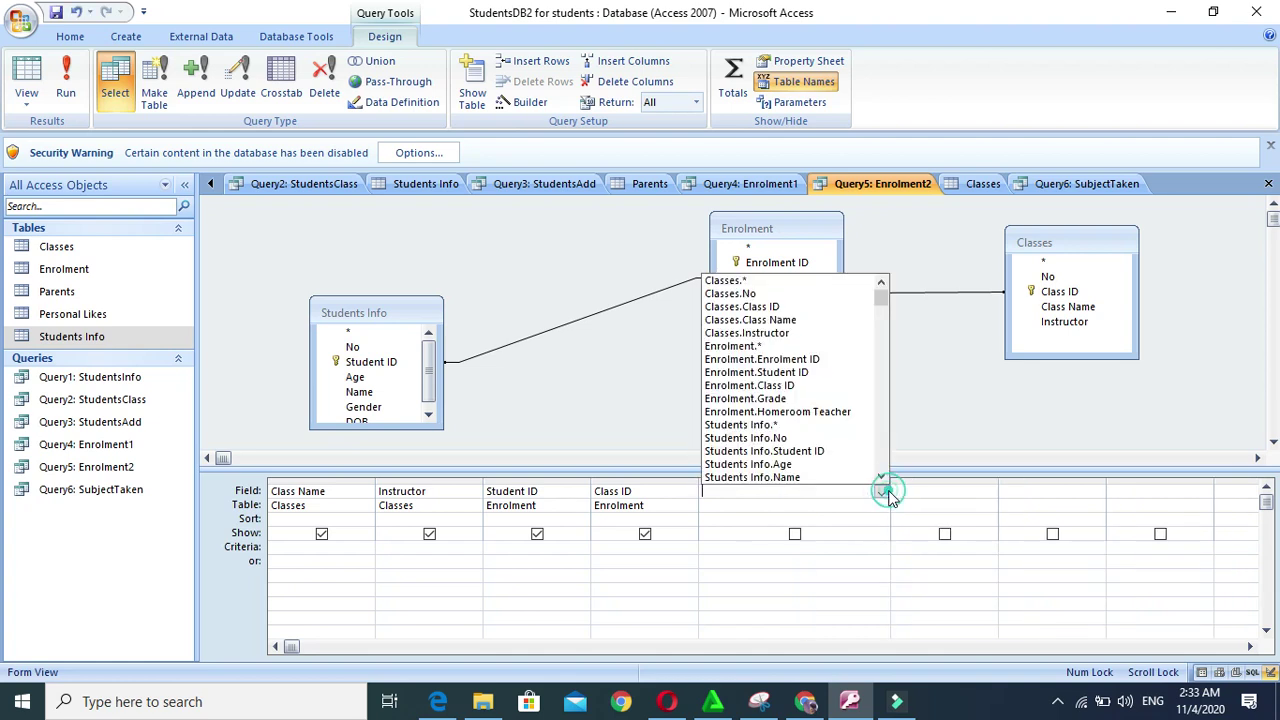
click(826, 478)
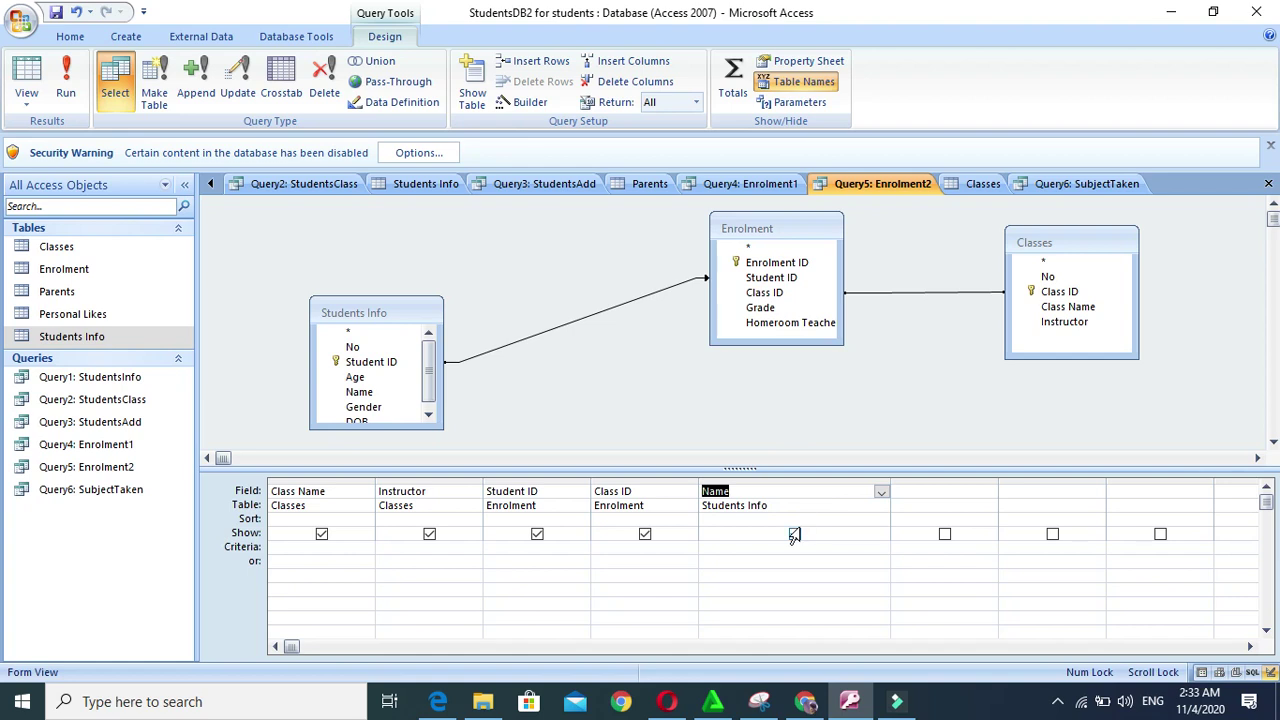
Try to run Query5: Enrolment2 with the rearranged tables, and remove the Students Info table from its design again
click(70, 80)
click(606, 398)
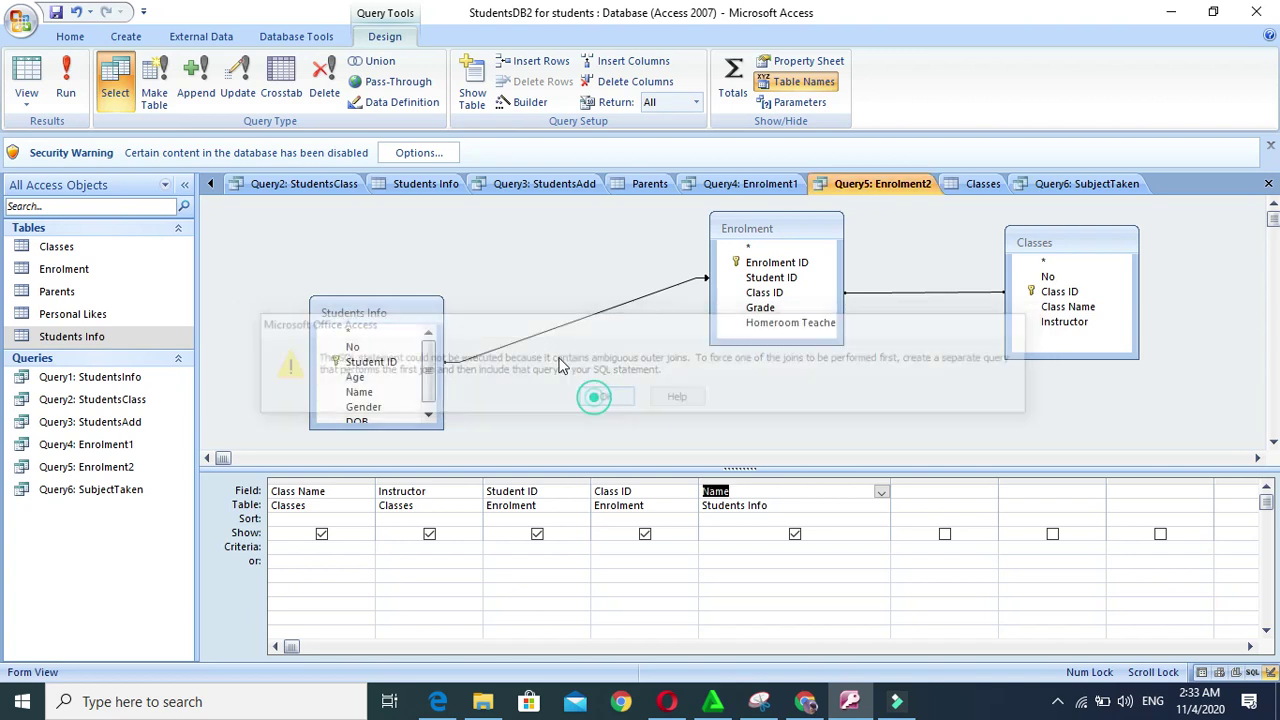
right_click(415, 314)
click(470, 318)
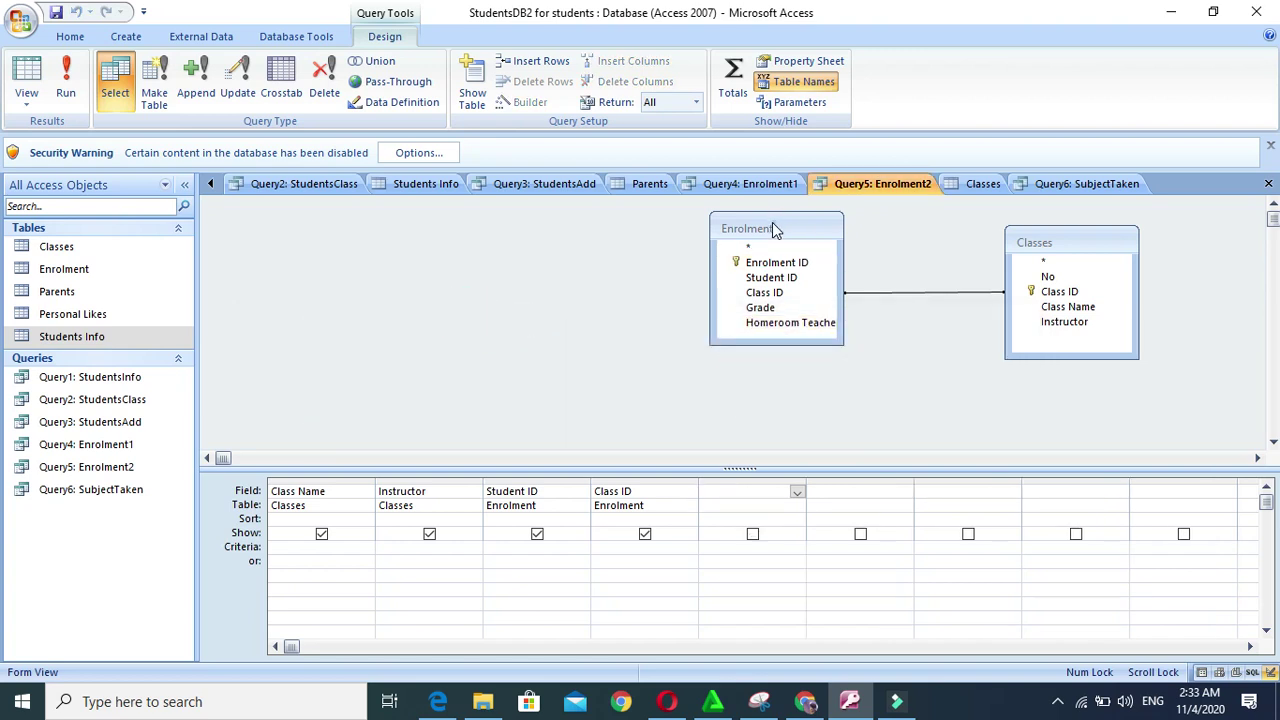
Arrange the Enrolment and Classes tables side by side in the query design, with a gap between them
drag(772, 224, 509, 235)
drag(1026, 241, 686, 240)
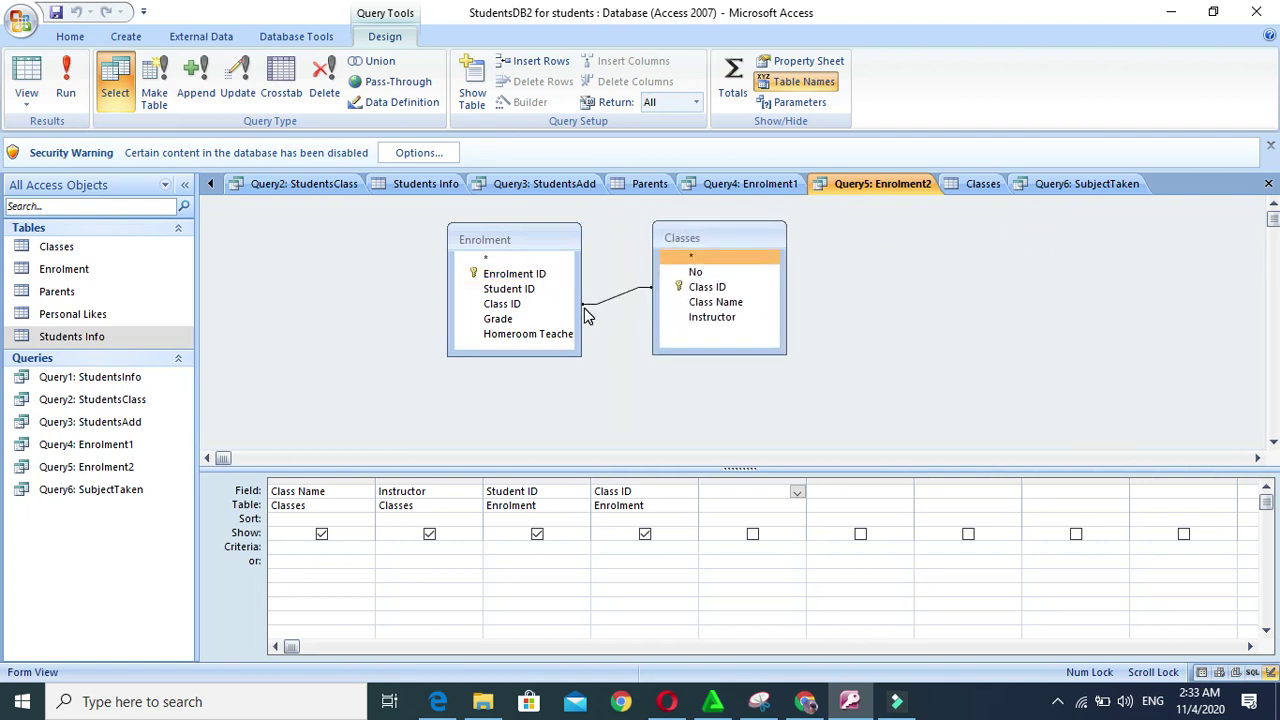
drag(551, 241, 563, 240)
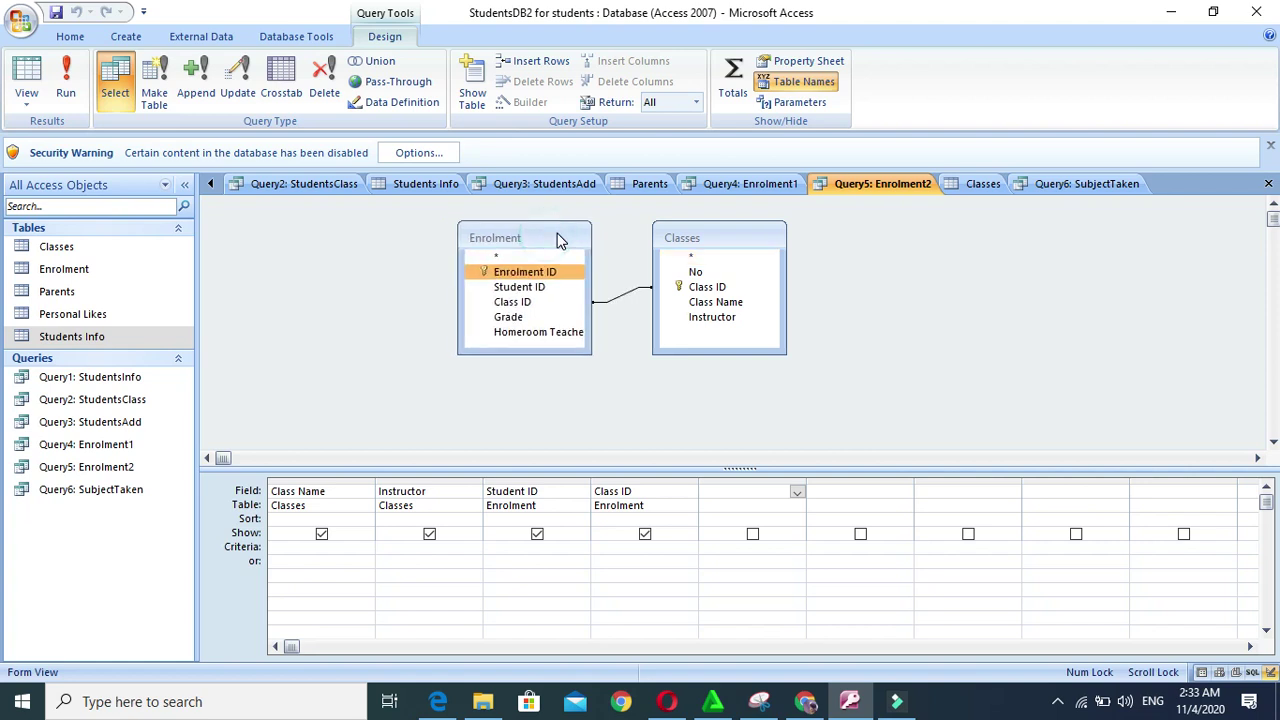
drag(693, 240, 800, 250)
drag(556, 237, 610, 239)
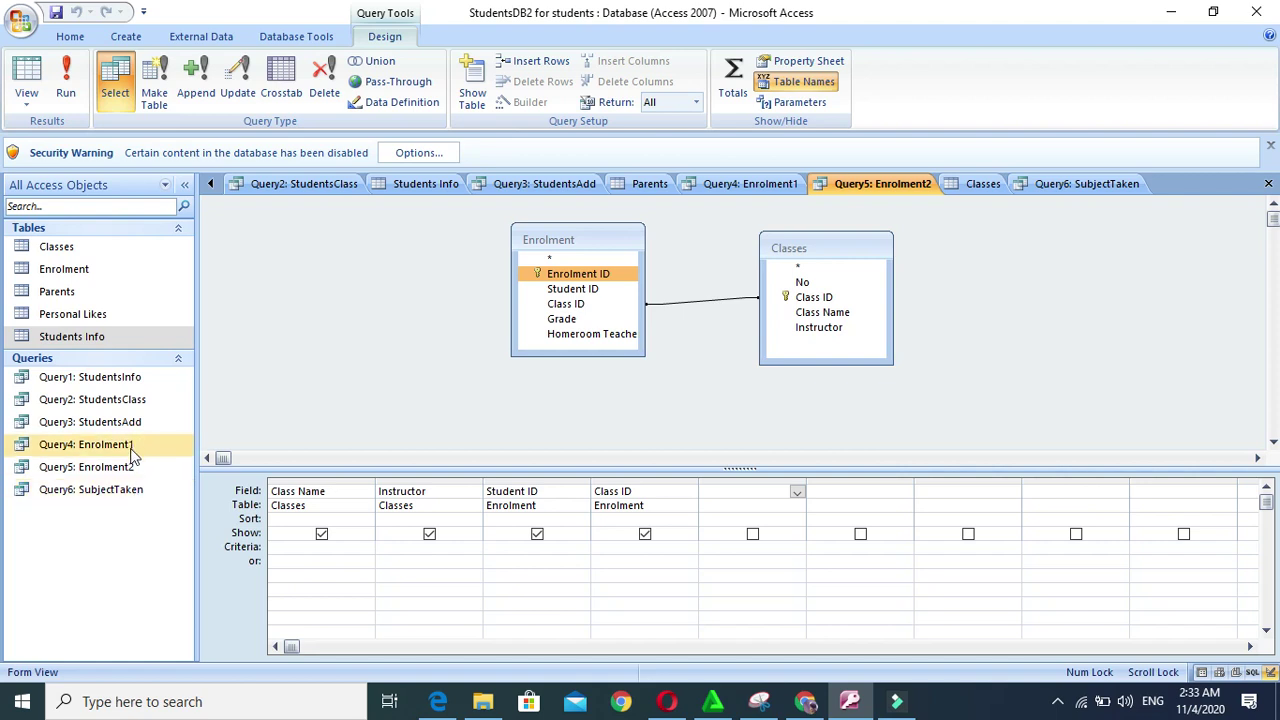
Open Query6: SubjectTaken and switch it to Design View to examine its tables, joins and fields
double_click(139, 492)
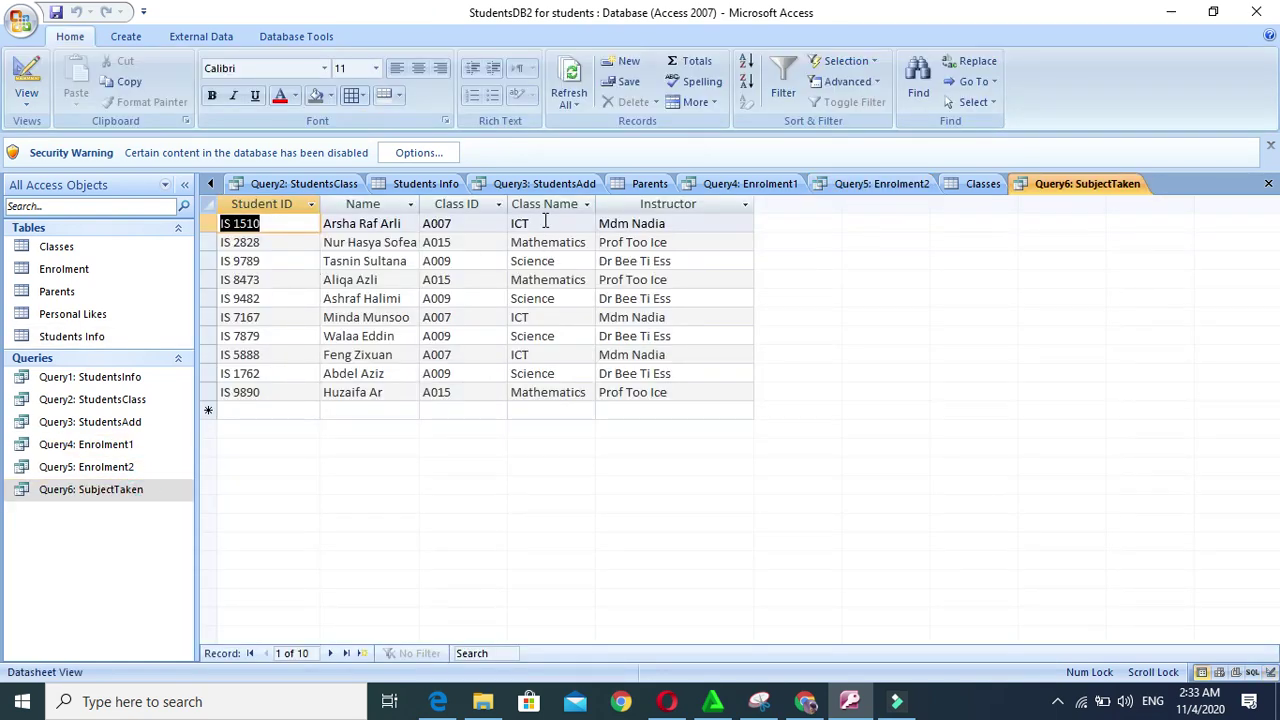
click(26, 75)
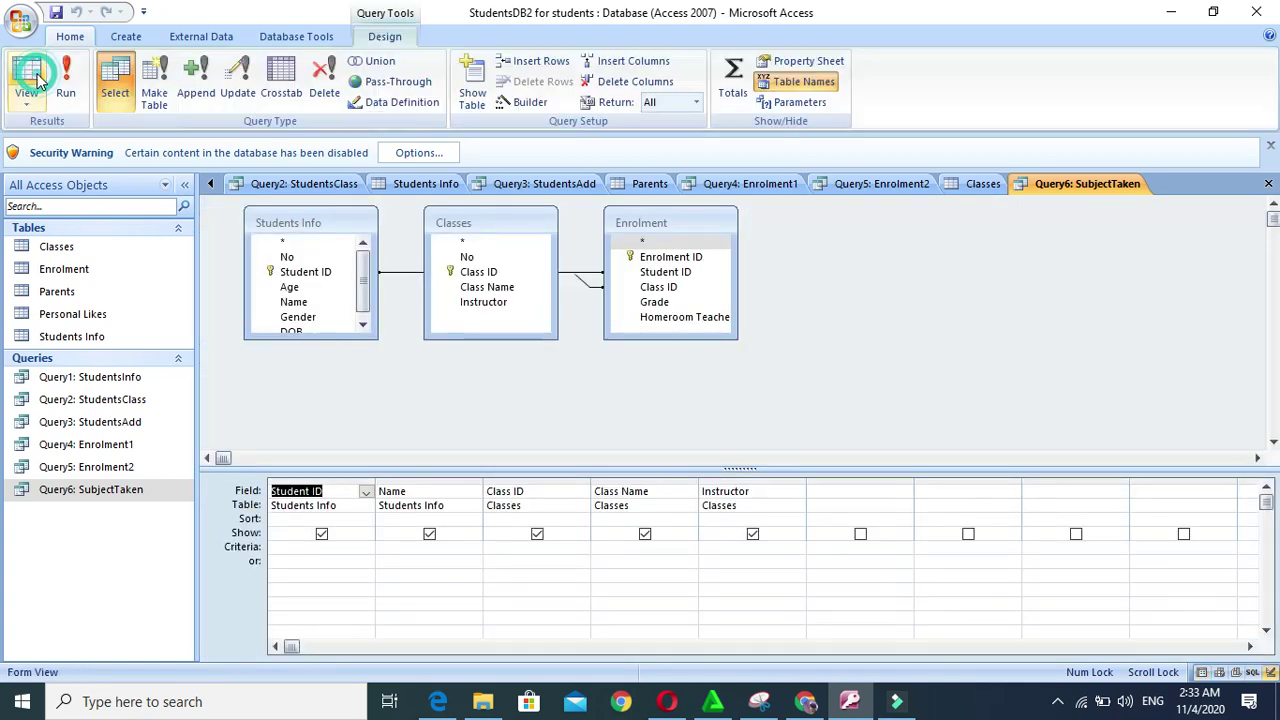
click(663, 383)
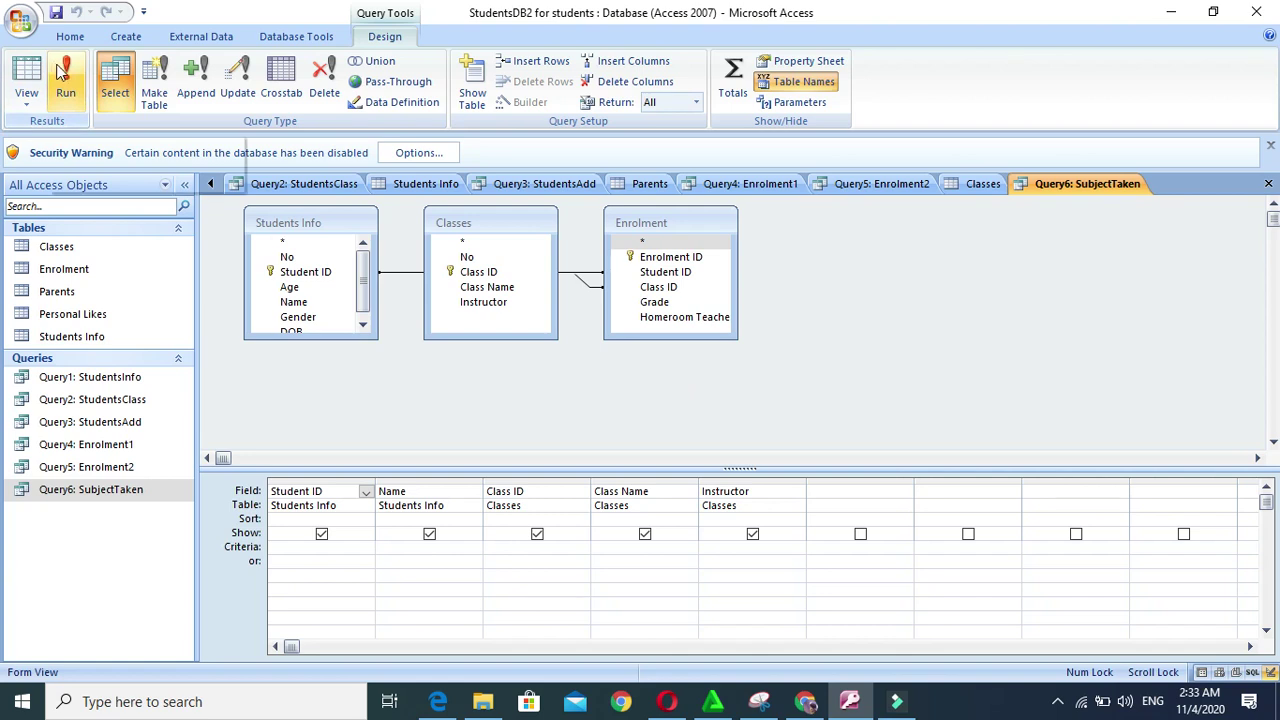
click(326, 404)
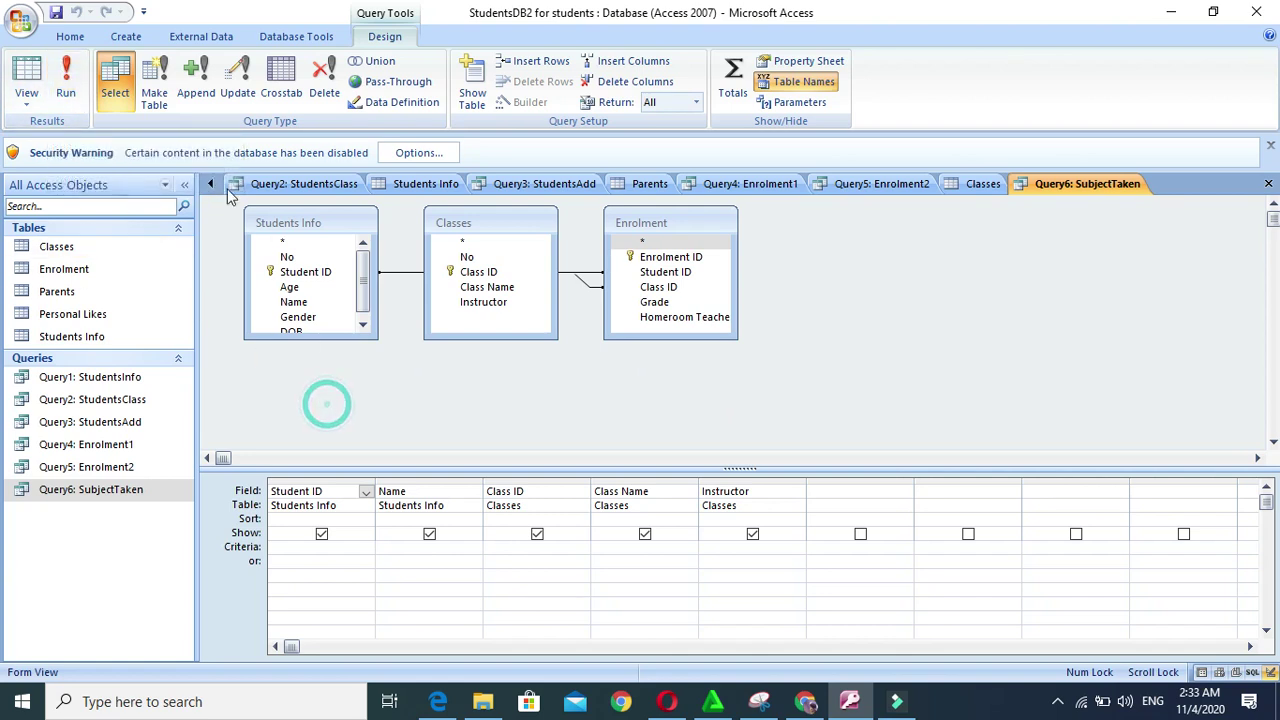
click(68, 37)
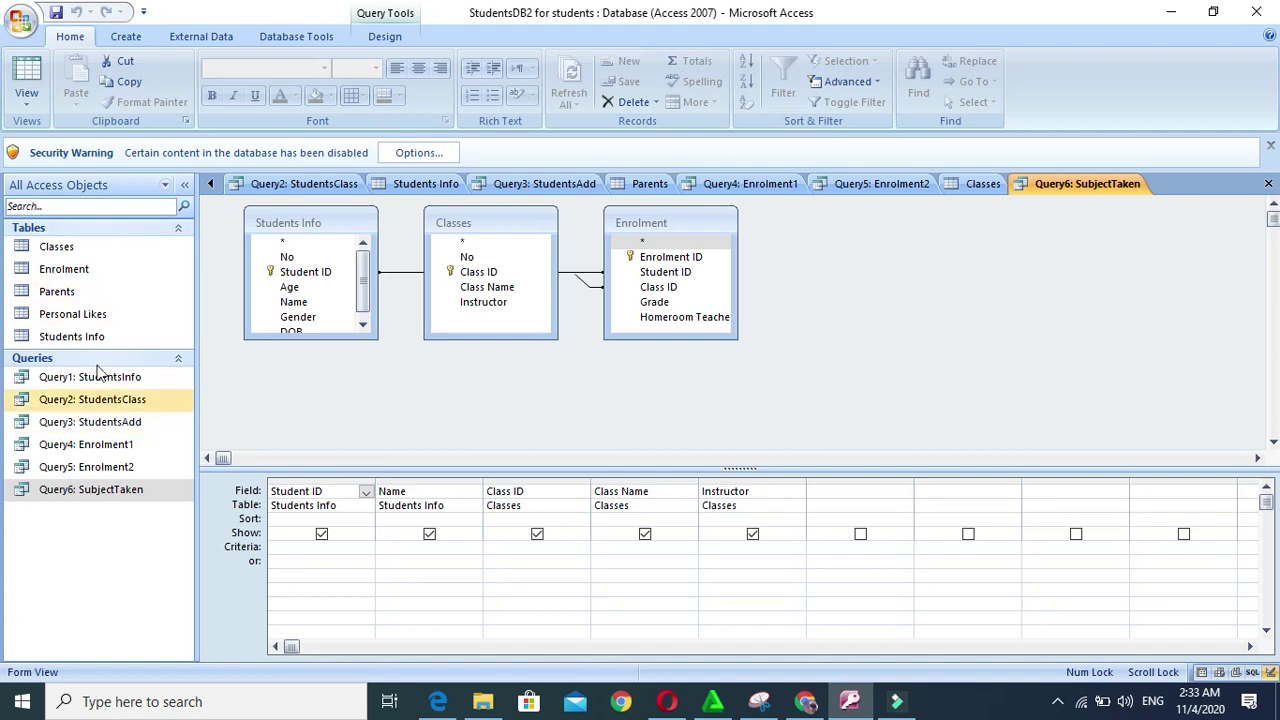
Open the Students Info table in Datasheet View to look over its records
double_click(80, 334)
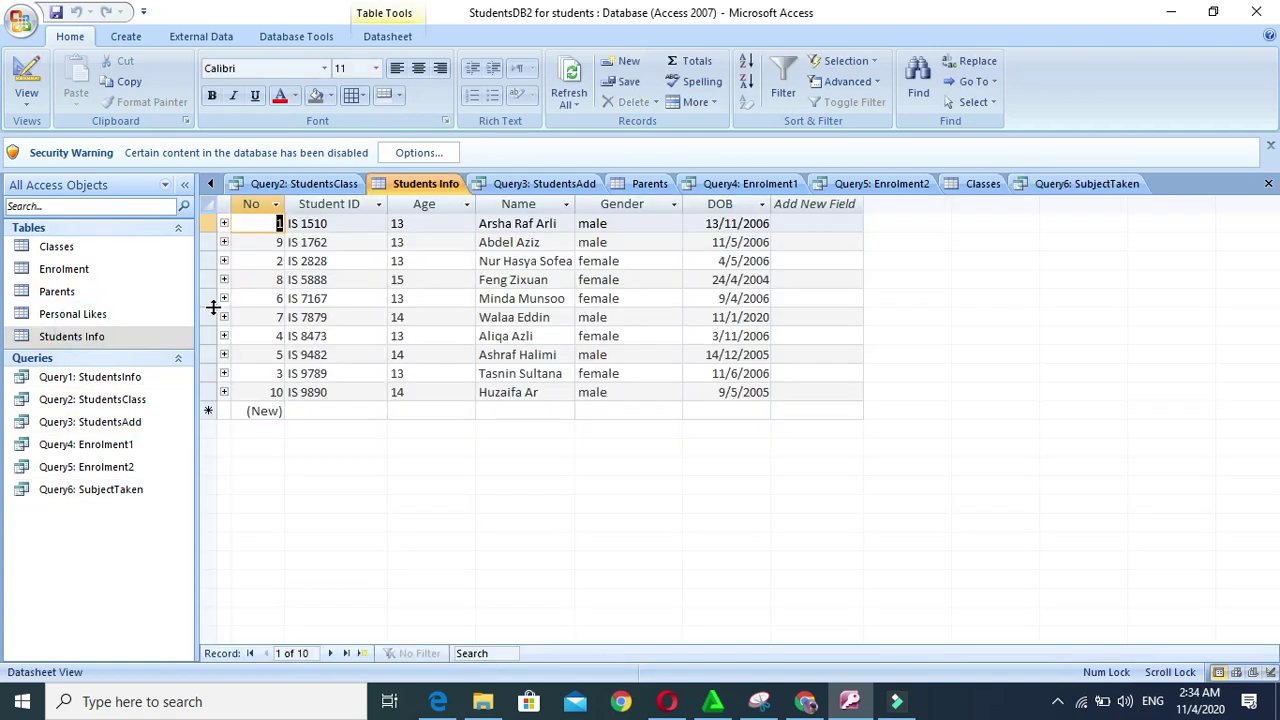
click(140, 330)
click(120, 313)
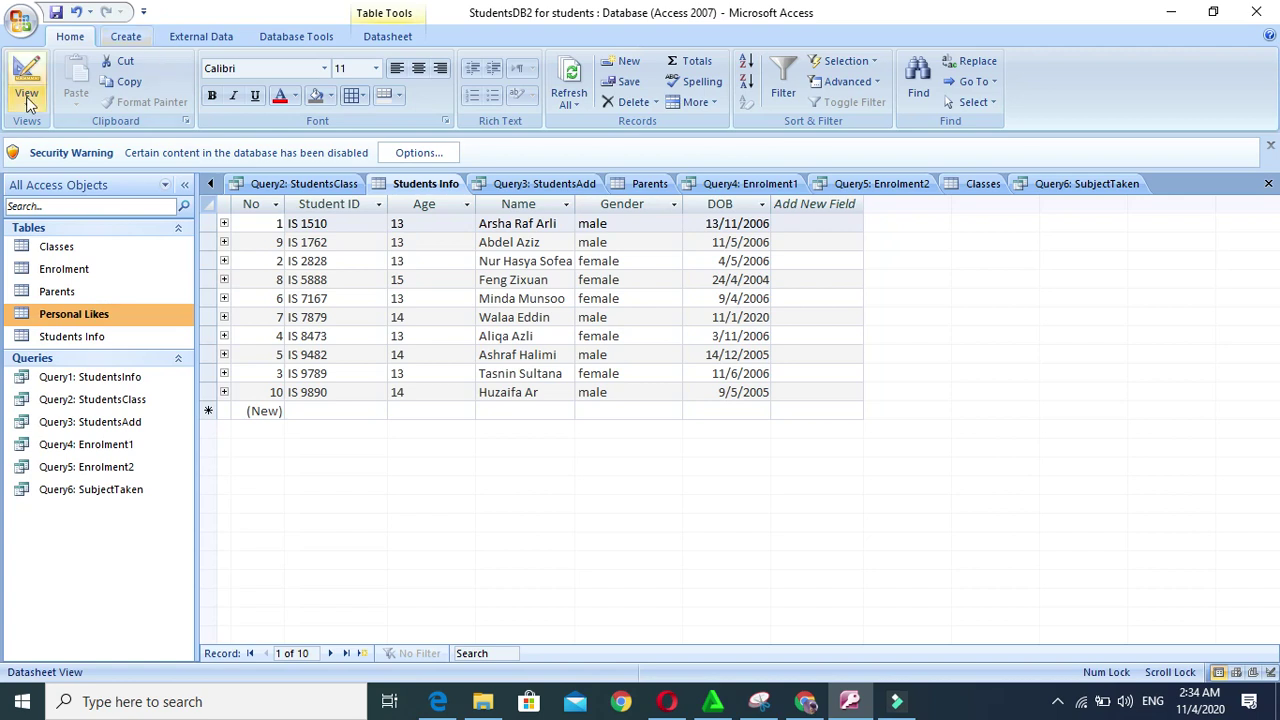
Compare the datasheet results of Query6: SubjectTaken and Query5: Enrolment2, ending on Query6: SubjectTaken
double_click(104, 491)
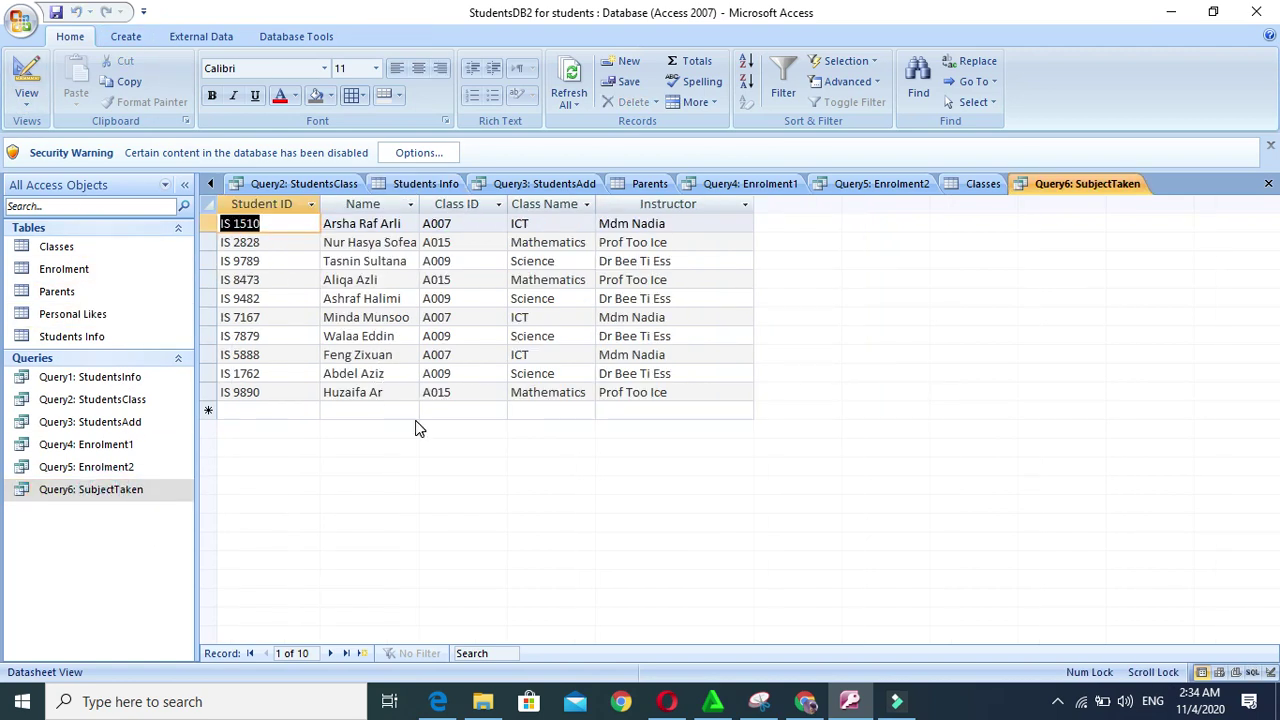
double_click(125, 466)
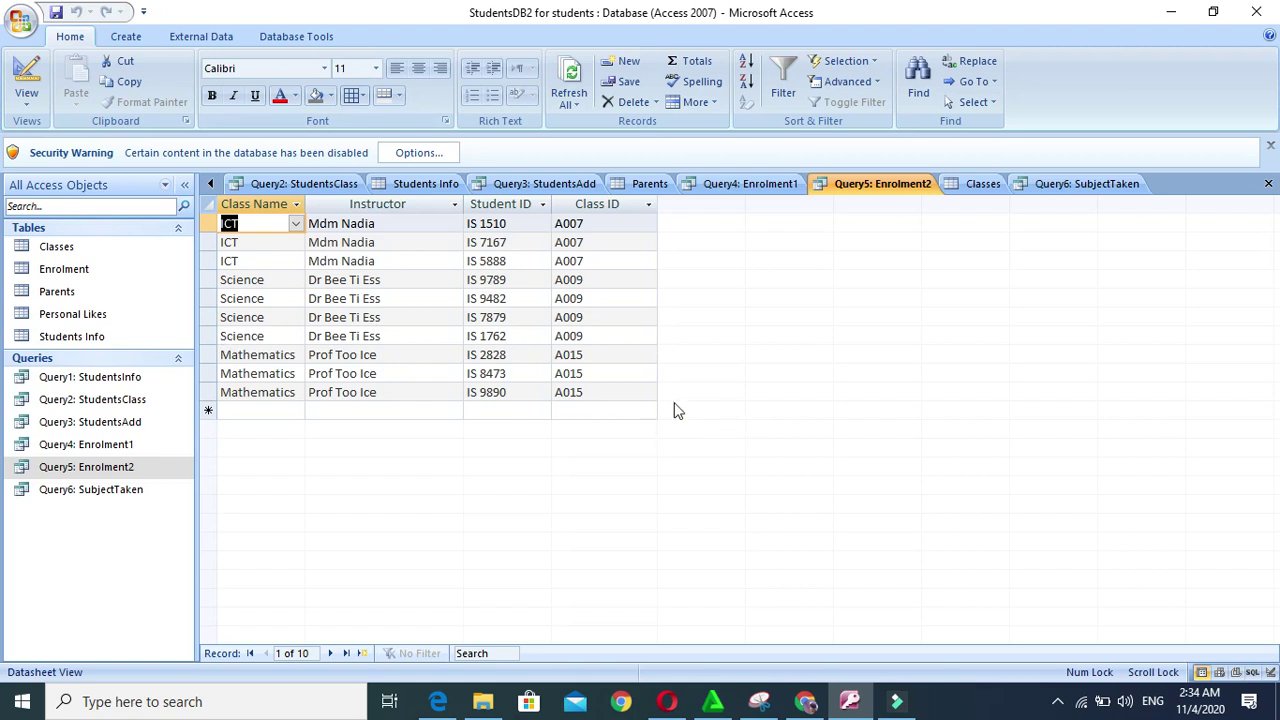
click(686, 451)
double_click(130, 490)
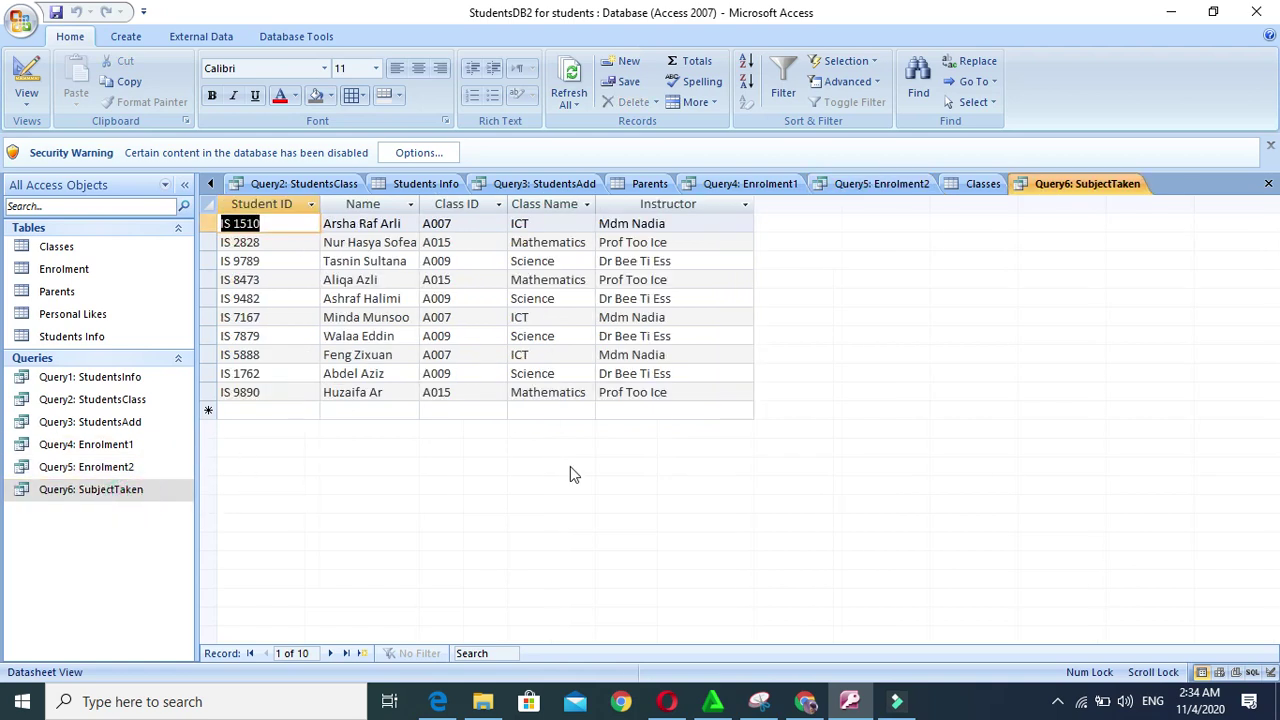
click(494, 520)
click(976, 397)
click(838, 436)
click(591, 462)
click(382, 430)
click(838, 452)
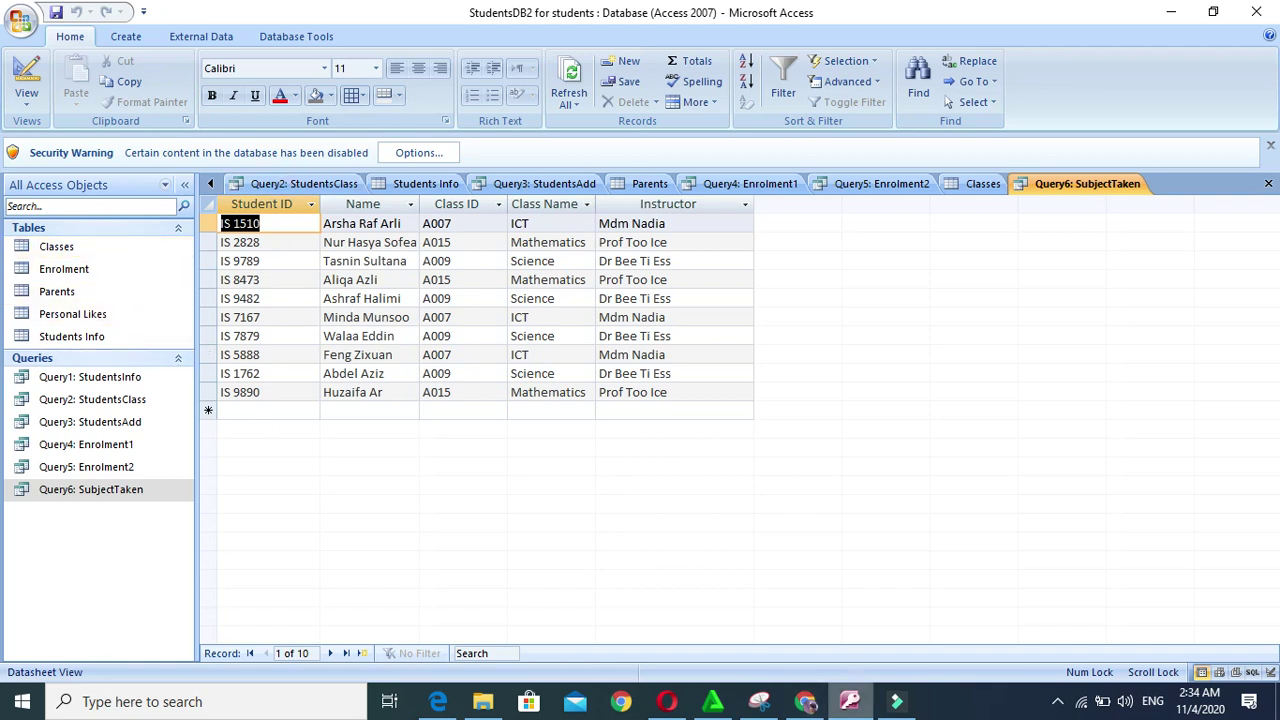
click(1054, 706)
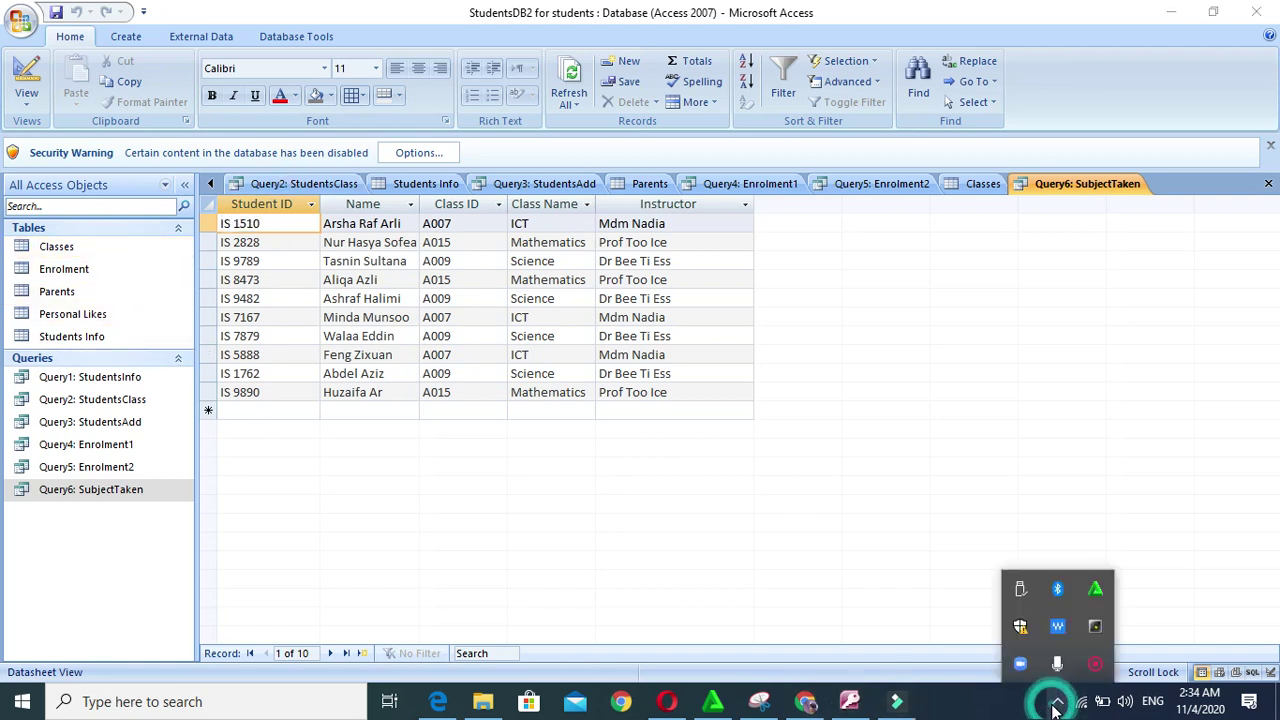
right_click(1095, 668)
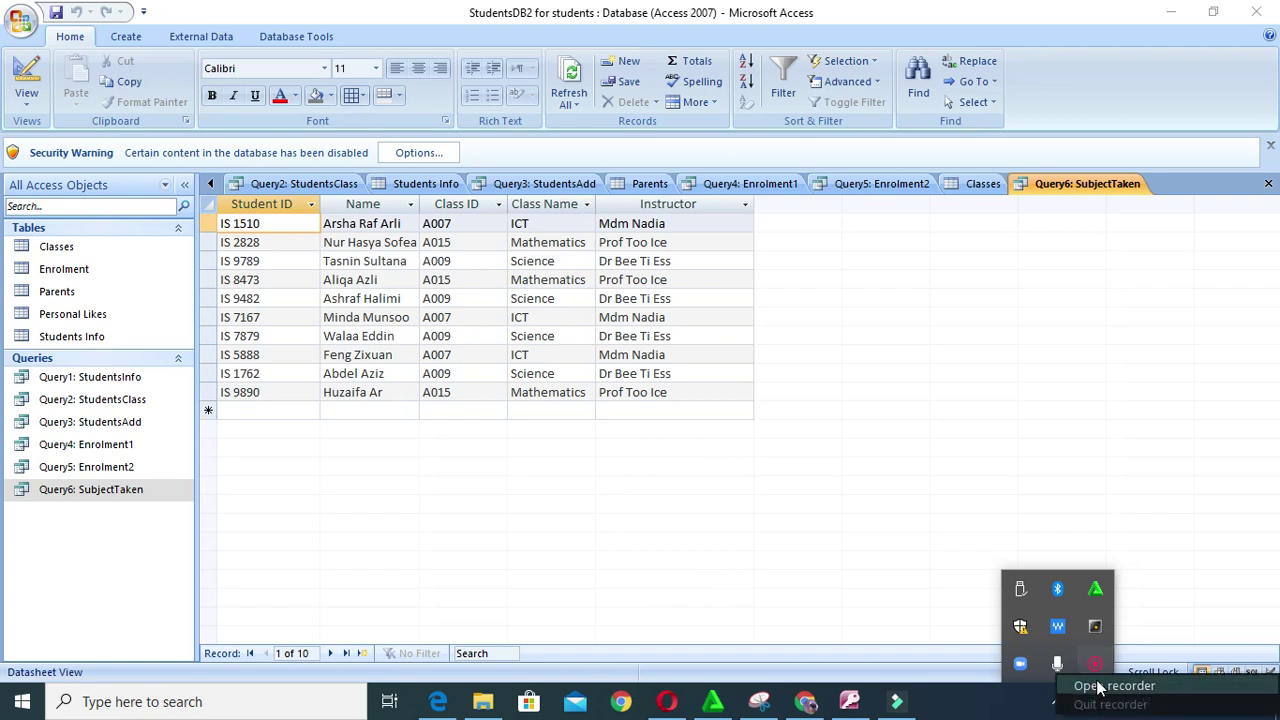
click(1085, 686)
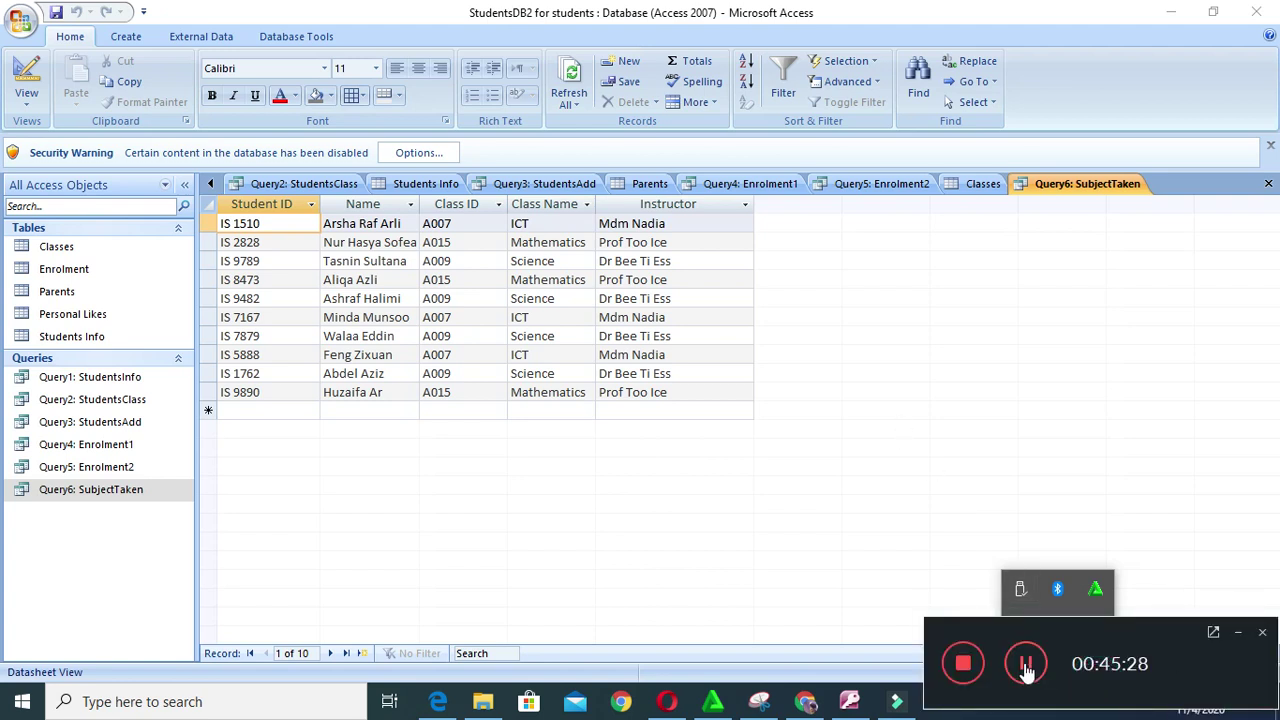